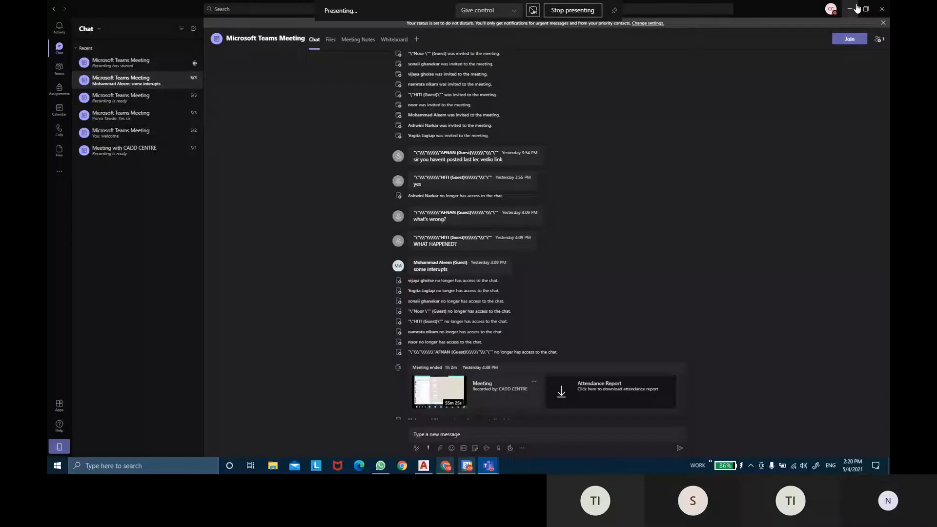
Step: Minimize the Teams window, dismiss the calendar event details, minimize the calendar and refresh the desktop
{"action": "left_click", "coordinate": [852, 9]}
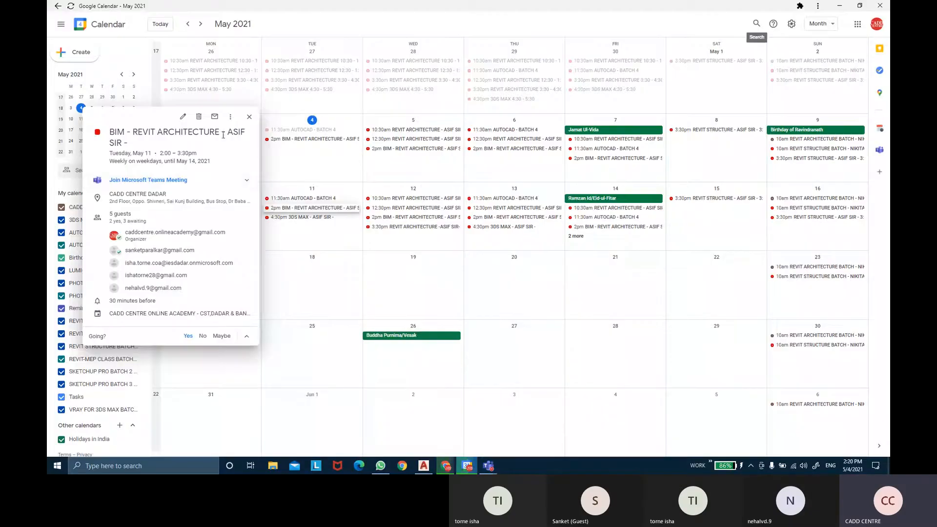
{"action": "left_click", "coordinate": [249, 117]}
{"action": "left_click", "coordinate": [839, 6]}
{"action": "right_click", "coordinate": [477, 128]}
{"action": "left_click", "coordinate": [496, 153]}
Step: Launch Camtasia Recorder and start recording the full screen
{"action": "key", "text": "super"}
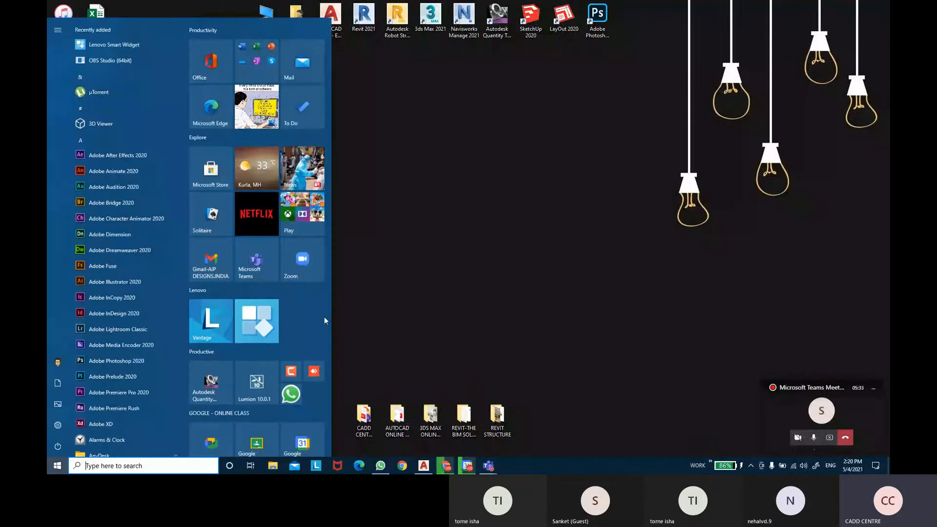
{"action": "left_click", "coordinate": [291, 373]}
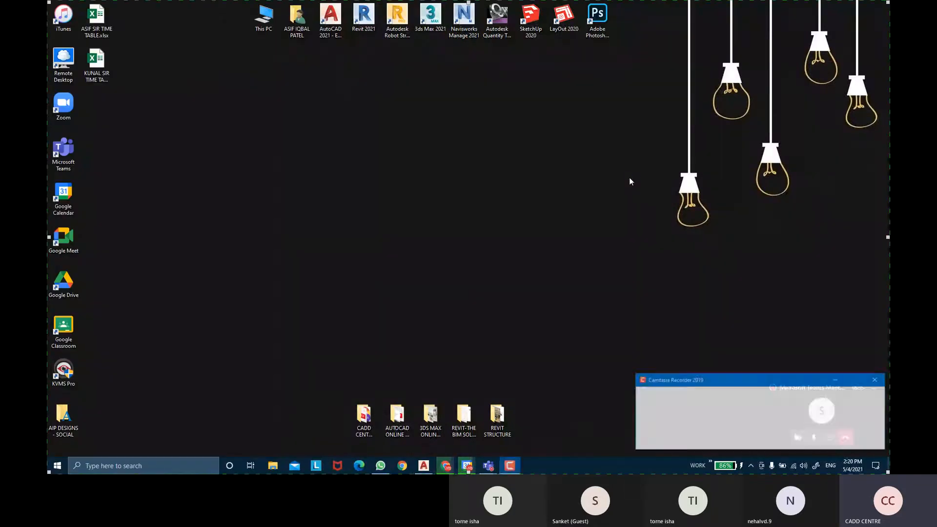
{"action": "left_click", "coordinate": [859, 422]}
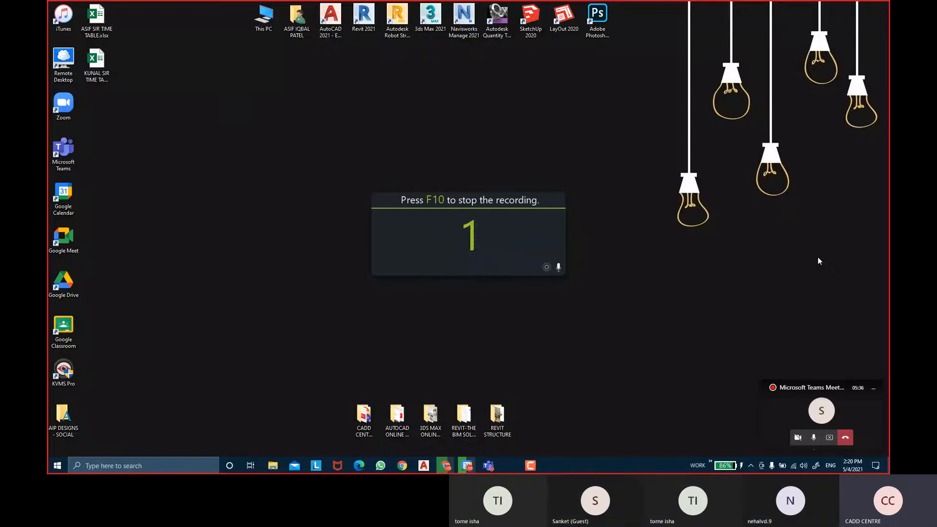
Step: Launch Revit 2021 from the desktop and open the recent model BIM CLASS
{"action": "right_click", "coordinate": [484, 137]}
{"action": "left_click", "coordinate": [506, 162]}
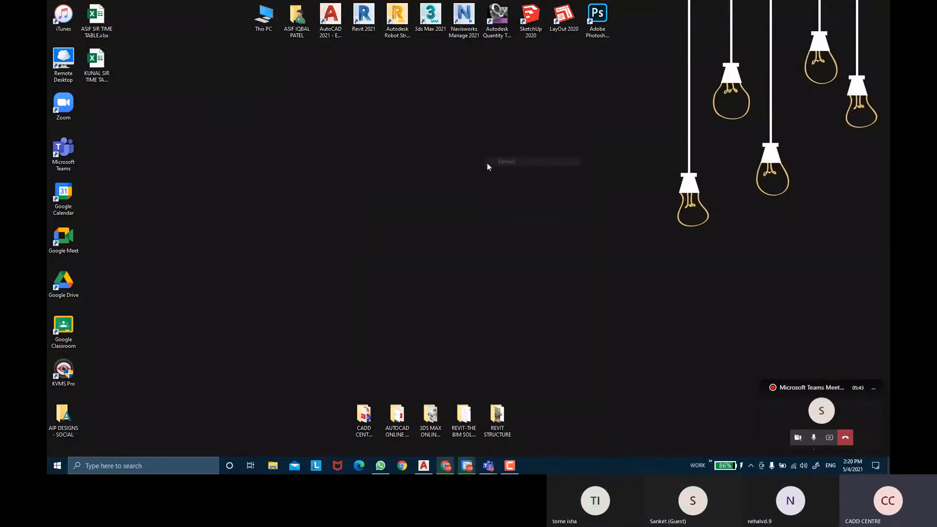
{"action": "double_click", "coordinate": [358, 31]}
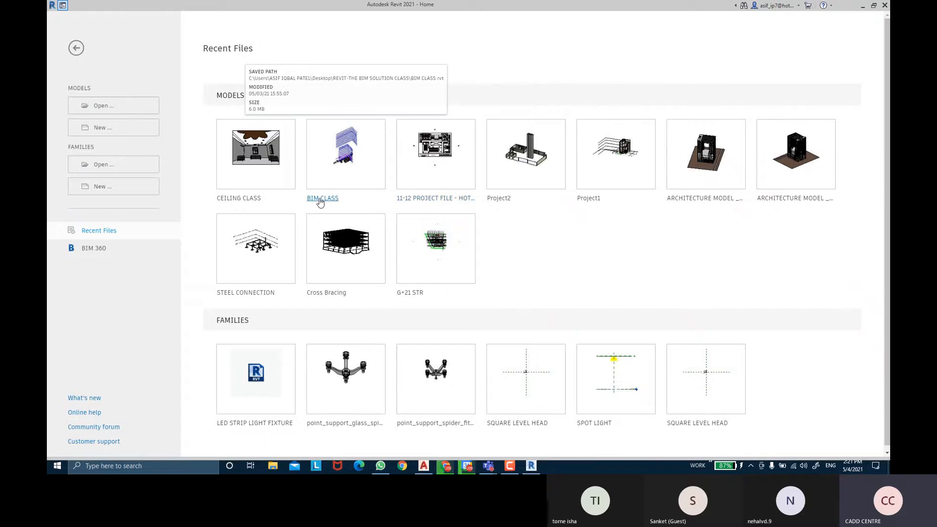
{"action": "left_click", "coordinate": [320, 199]}
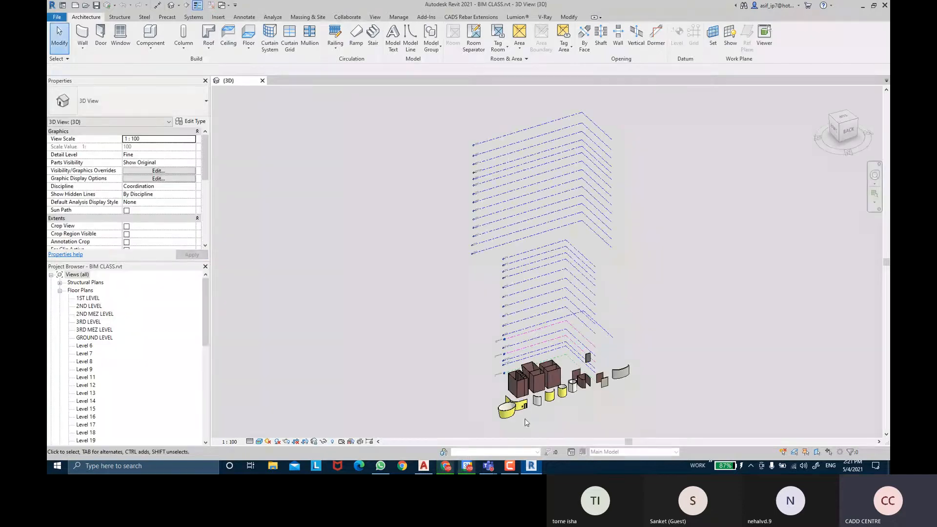
Step: Select the straight wall with the door and window in 3D and review its type's layer structure
{"action": "scroll", "coordinate": [525, 417], "scroll_direction": "up", "scroll_amount": 5}
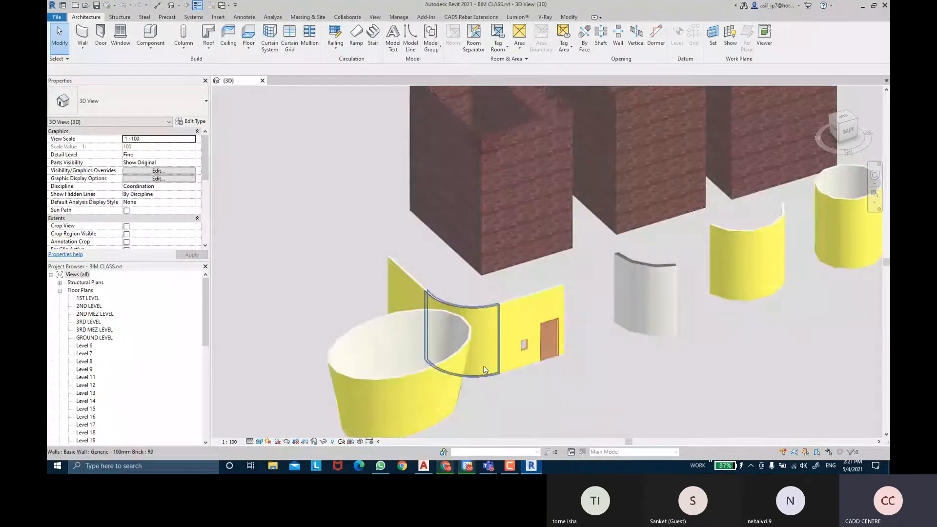
{"action": "left_click", "coordinate": [519, 320]}
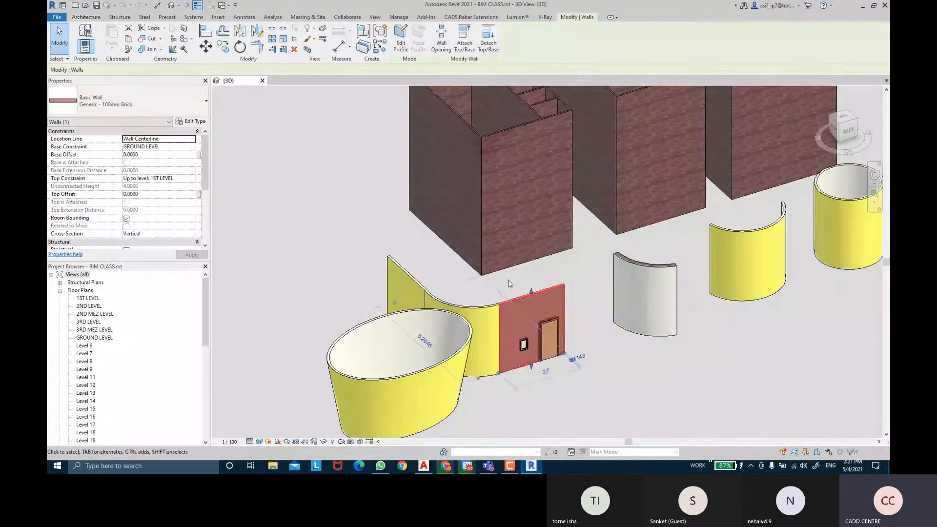
{"action": "middle_click_drag", "start_coordinate": [519, 319], "coordinate": [594, 310], "text": "shift"}
{"action": "scroll", "coordinate": [593, 308], "scroll_direction": "up", "scroll_amount": 3}
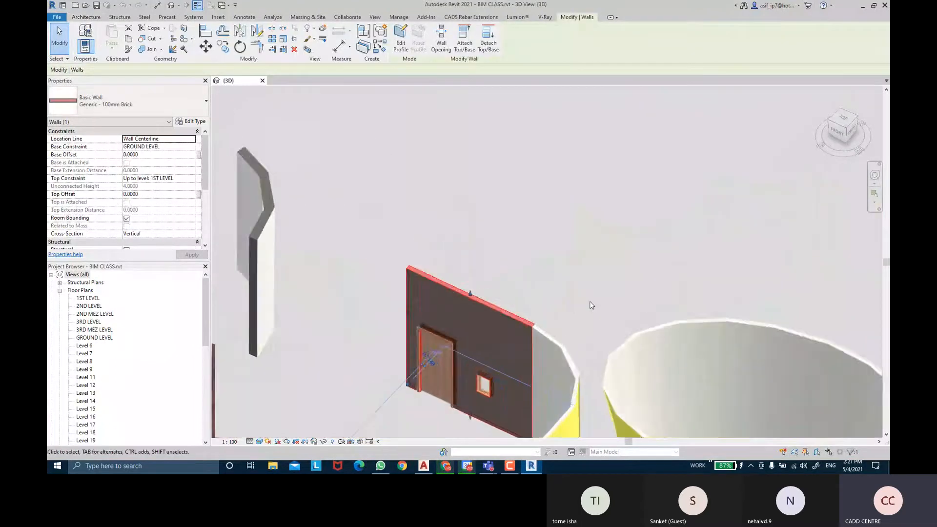
{"action": "middle_click_drag", "start_coordinate": [526, 297], "coordinate": [548, 336], "text": "shift"}
{"action": "left_click", "coordinate": [203, 125]}
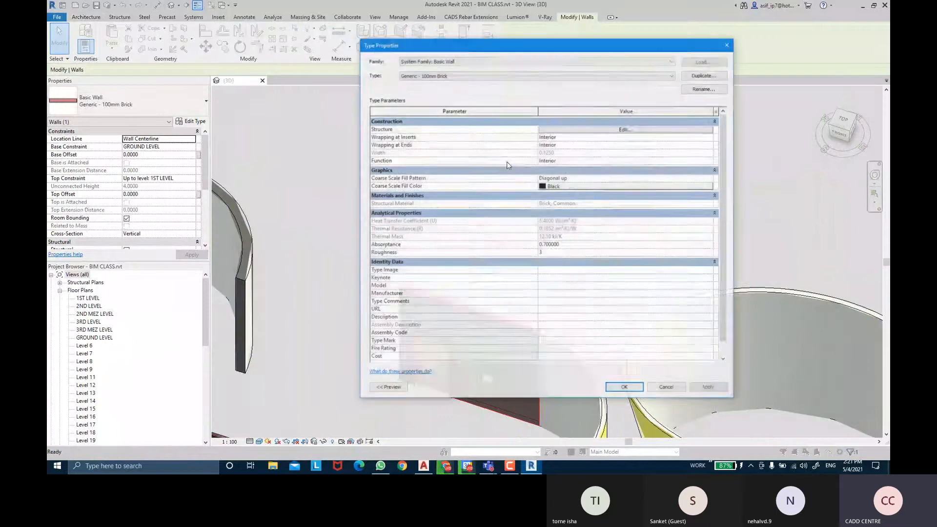
{"action": "left_click", "coordinate": [558, 135]}
{"action": "left_click", "coordinate": [566, 135]}
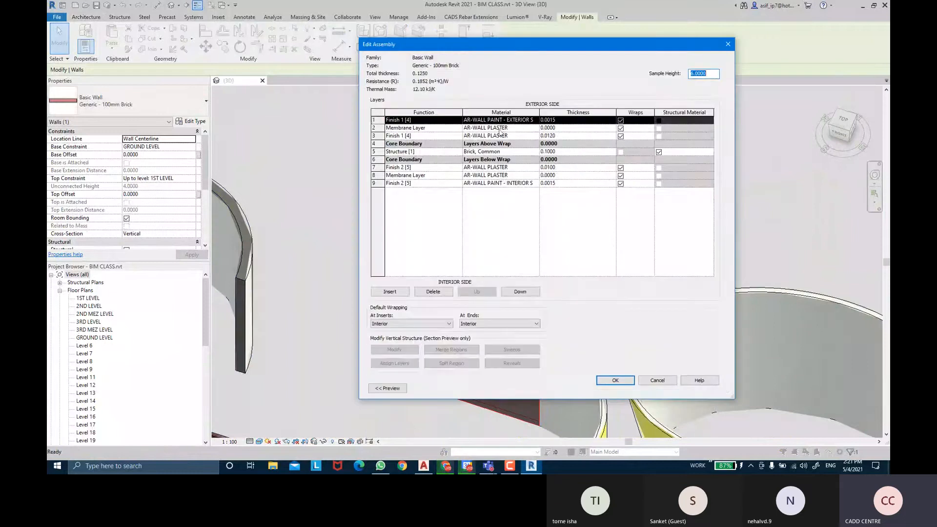
{"action": "left_click", "coordinate": [610, 381]}
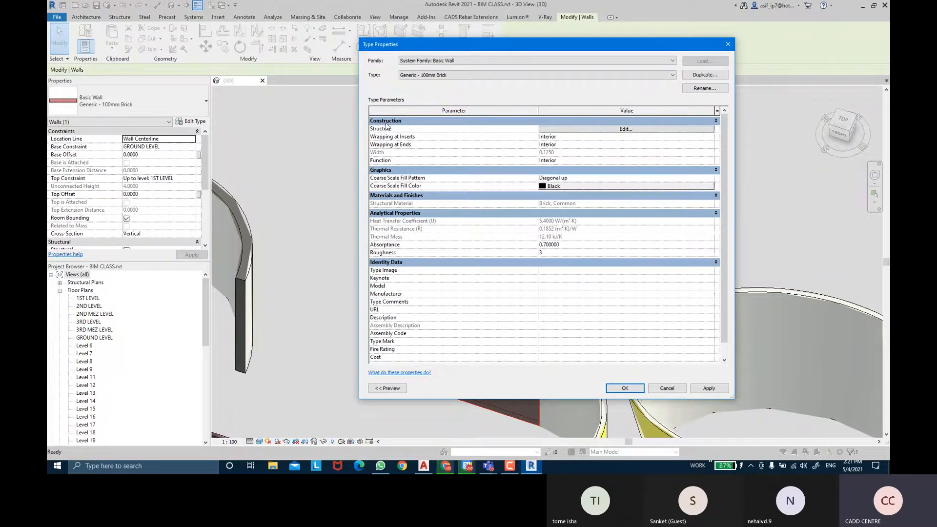
Step: Collapse the Construction group to examine the wall type's coarse scale fill parameters, close the type properties and deselect the wall
{"action": "left_click_drag", "start_coordinate": [359, 129], "coordinate": [537, 130]}
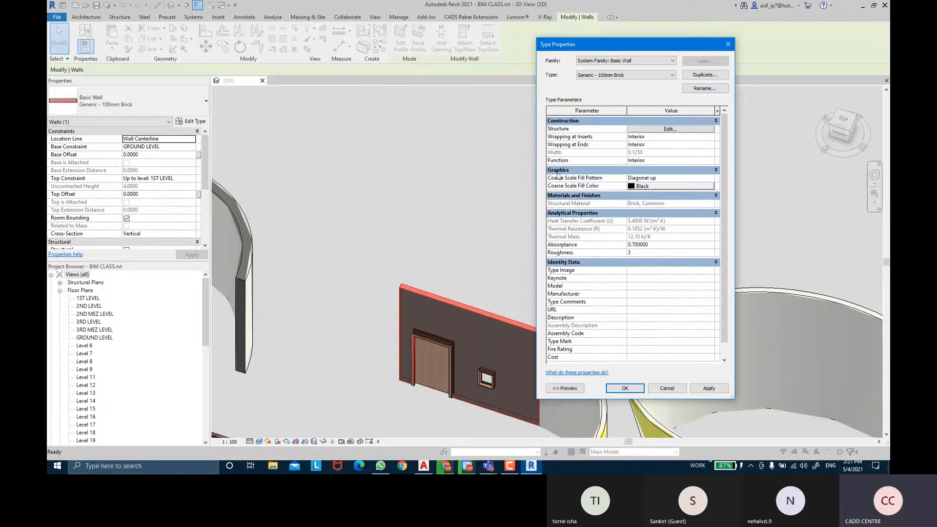
{"action": "left_click", "coordinate": [563, 121]}
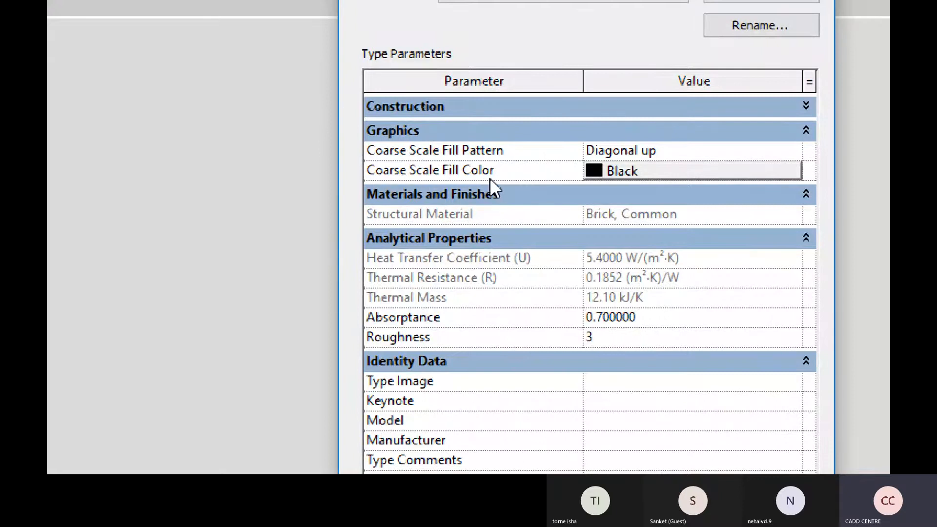
{"action": "key", "text": "super+minus"}
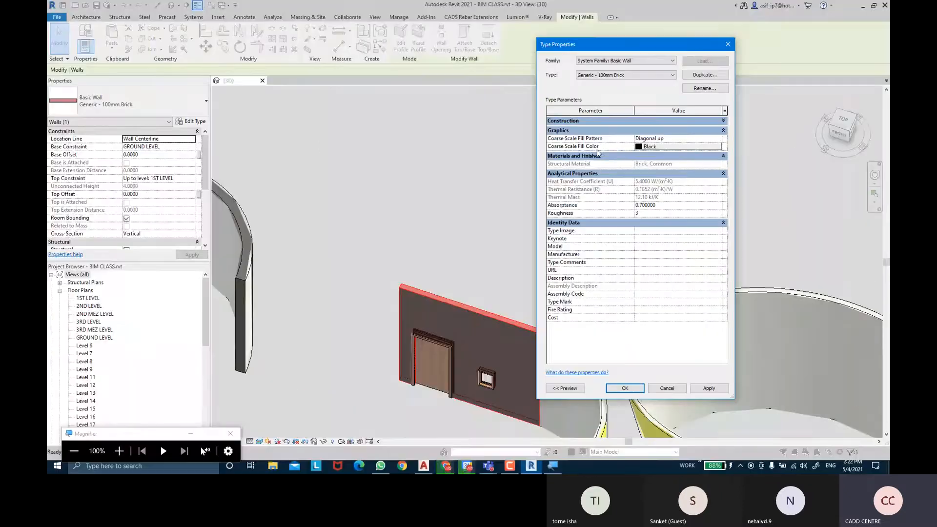
{"action": "left_click", "coordinate": [728, 44]}
{"action": "left_click", "coordinate": [422, 179]}
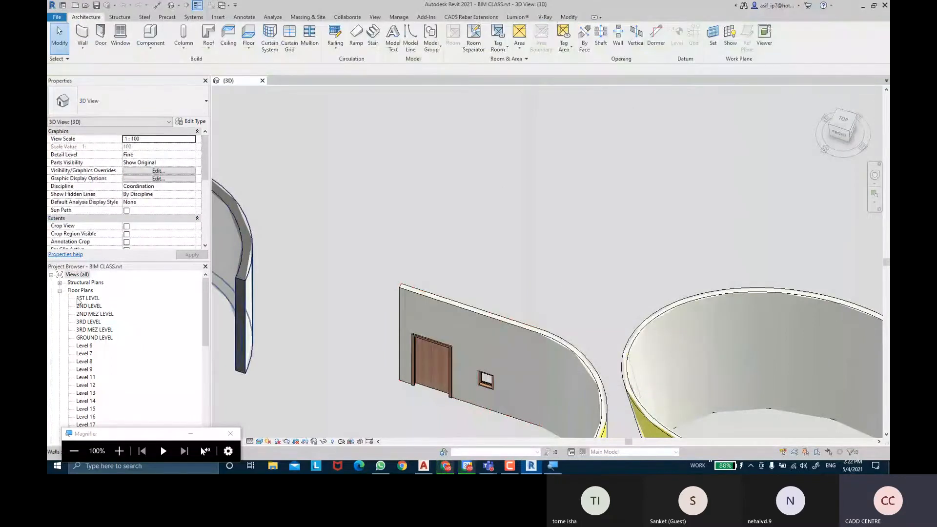
Step: Open the GROUND LEVEL floor plan and examine the hatching of the semicircular wall
{"action": "scroll", "coordinate": [84, 330], "scroll_direction": "down", "scroll_amount": 8}
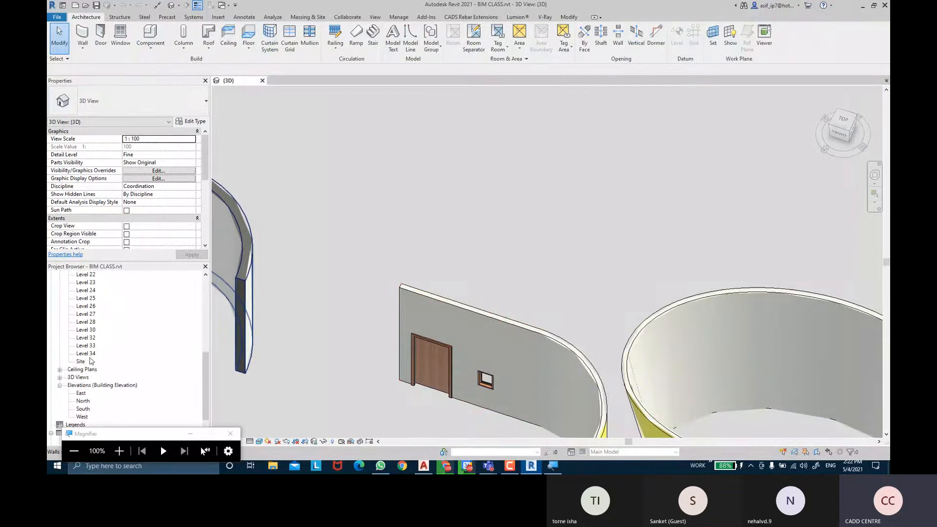
{"action": "scroll", "coordinate": [100, 344], "scroll_direction": "up", "scroll_amount": 7}
{"action": "double_click", "coordinate": [97, 322]}
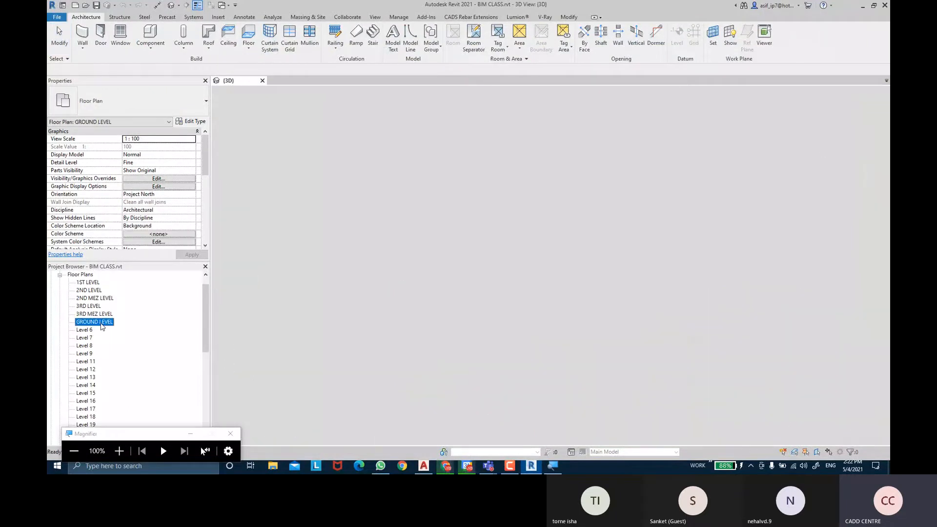
{"action": "scroll", "coordinate": [557, 164], "scroll_direction": "up", "scroll_amount": 10}
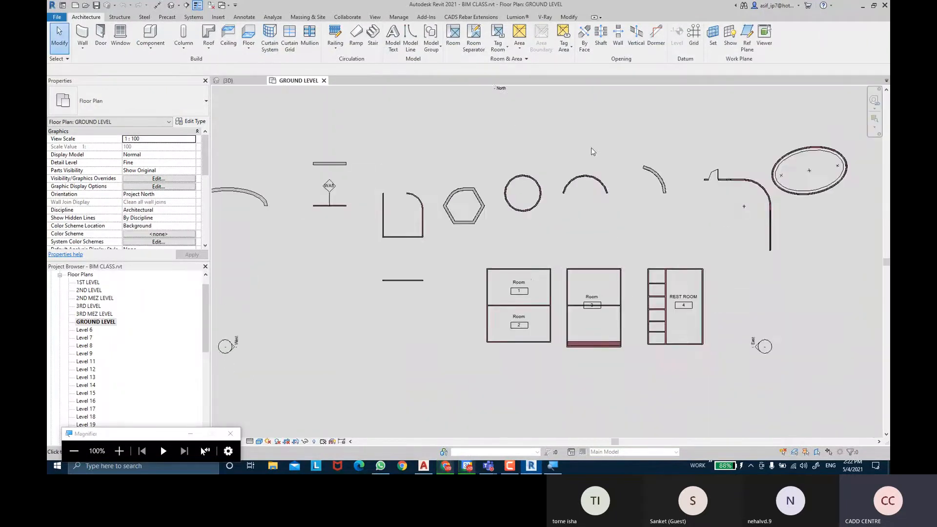
{"action": "middle_click_drag", "start_coordinate": [444, 217], "coordinate": [505, 184]}
{"action": "middle_click_drag", "start_coordinate": [453, 146], "coordinate": [455, 167]}
{"action": "scroll", "coordinate": [455, 167], "scroll_direction": "up", "scroll_amount": 1}
{"action": "middle_click_drag", "start_coordinate": [623, 165], "coordinate": [323, 149]}
{"action": "scroll", "coordinate": [580, 147], "scroll_direction": "down", "scroll_amount": 1}
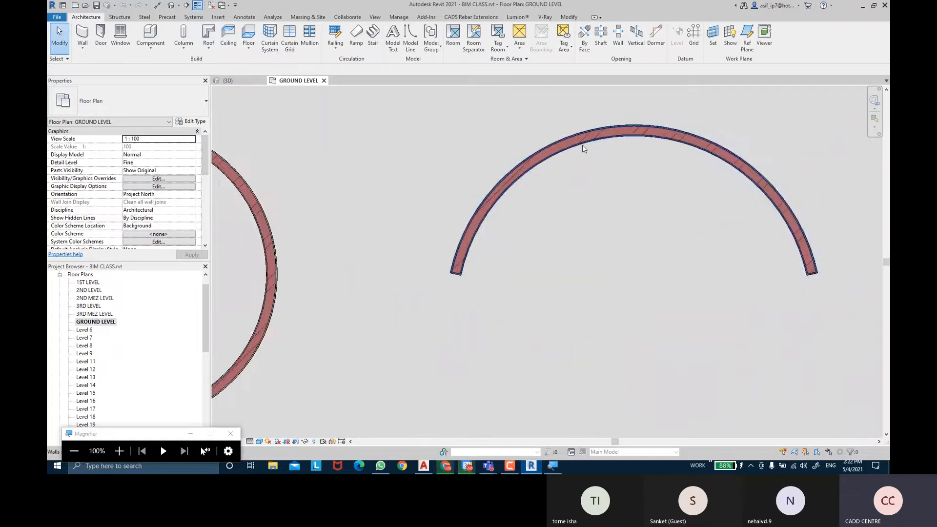
{"action": "scroll", "coordinate": [582, 146], "scroll_direction": "up", "scroll_amount": 3}
{"action": "scroll", "coordinate": [503, 170], "scroll_direction": "up", "scroll_amount": 1}
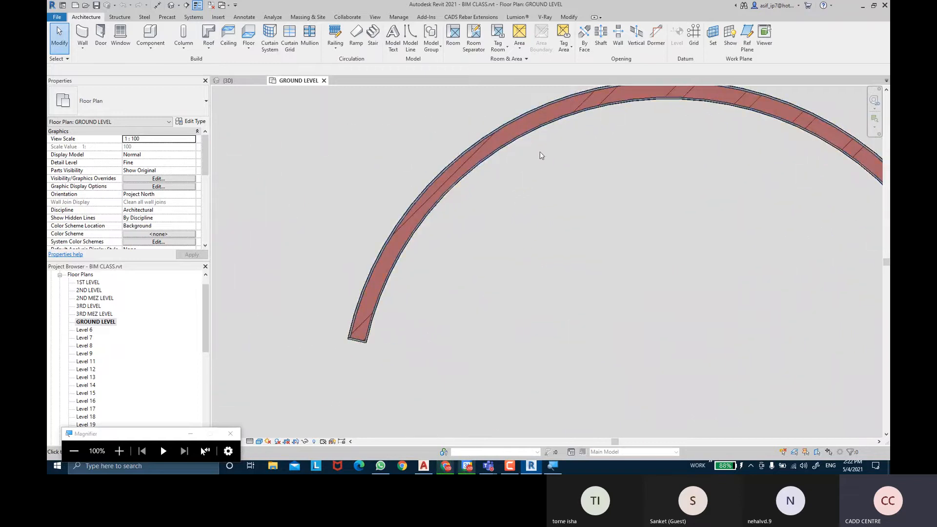
{"action": "scroll", "coordinate": [499, 168], "scroll_direction": "up", "scroll_amount": 1}
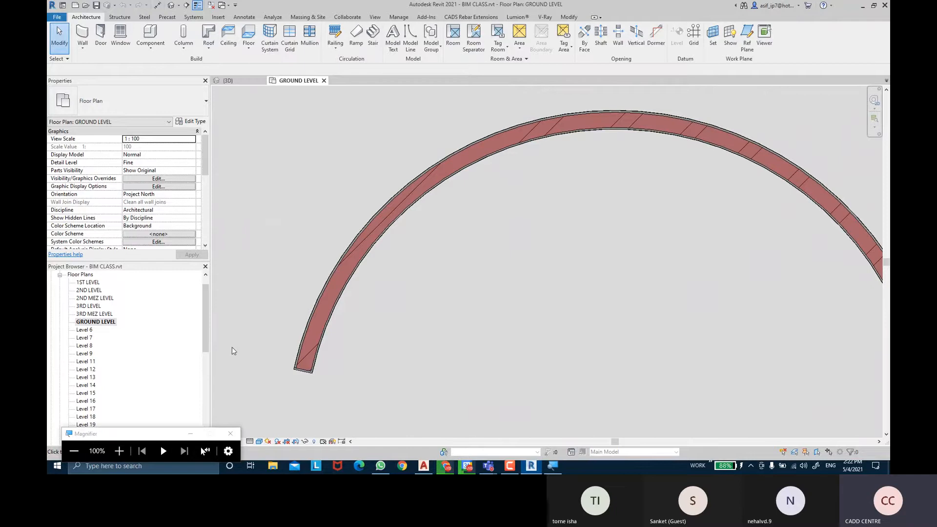
Step: Close the Magnifier, set the floor plan's detail level to Coarse and inspect the arc wall's fill
{"action": "left_click", "coordinate": [230, 434]}
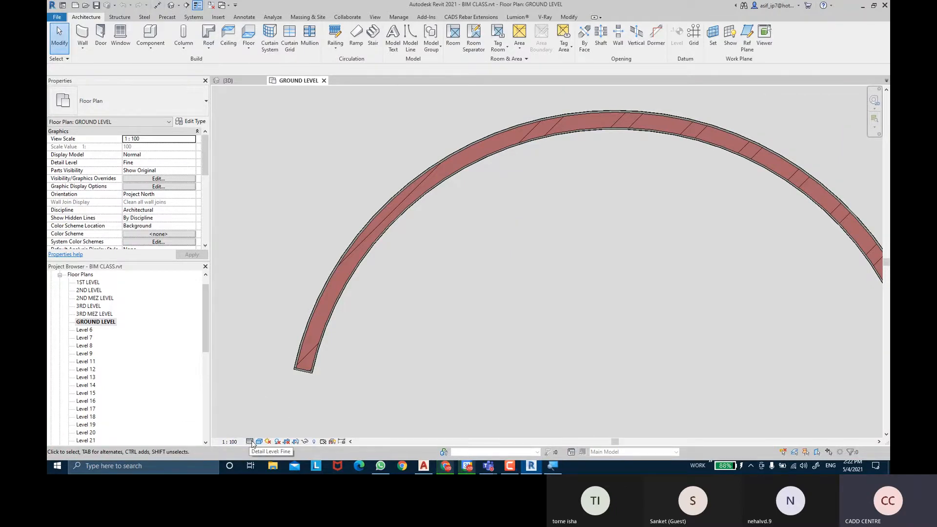
{"action": "left_click", "coordinate": [250, 442]}
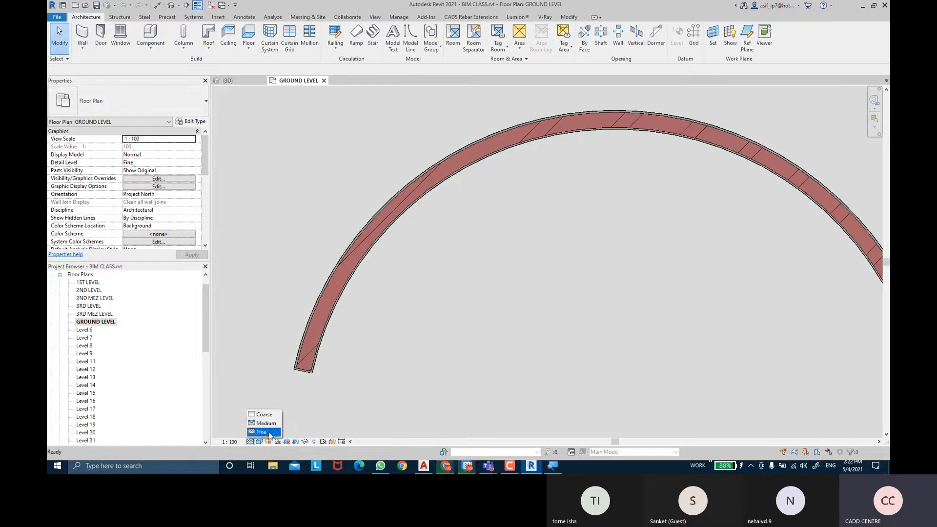
{"action": "left_click", "coordinate": [270, 416]}
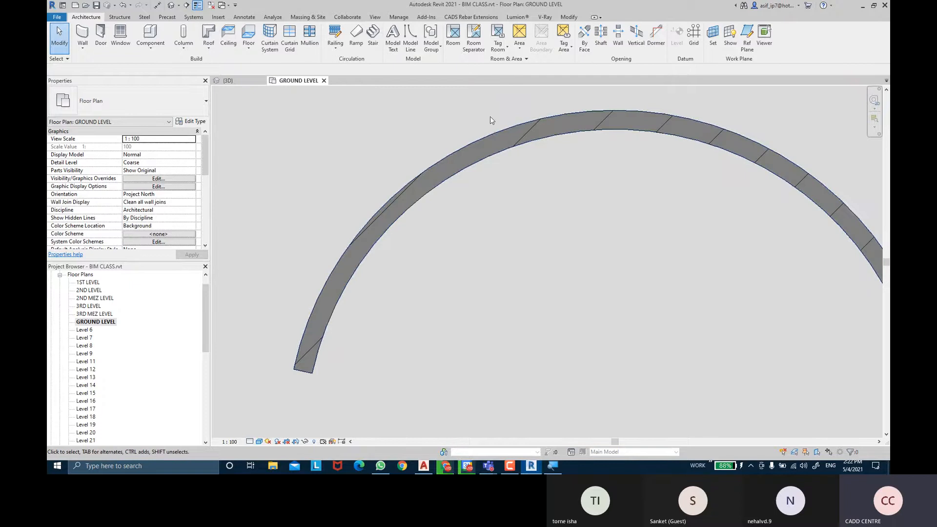
{"action": "scroll", "coordinate": [284, 354], "scroll_direction": "up", "scroll_amount": 4}
{"action": "scroll", "coordinate": [325, 358], "scroll_direction": "down", "scroll_amount": 4}
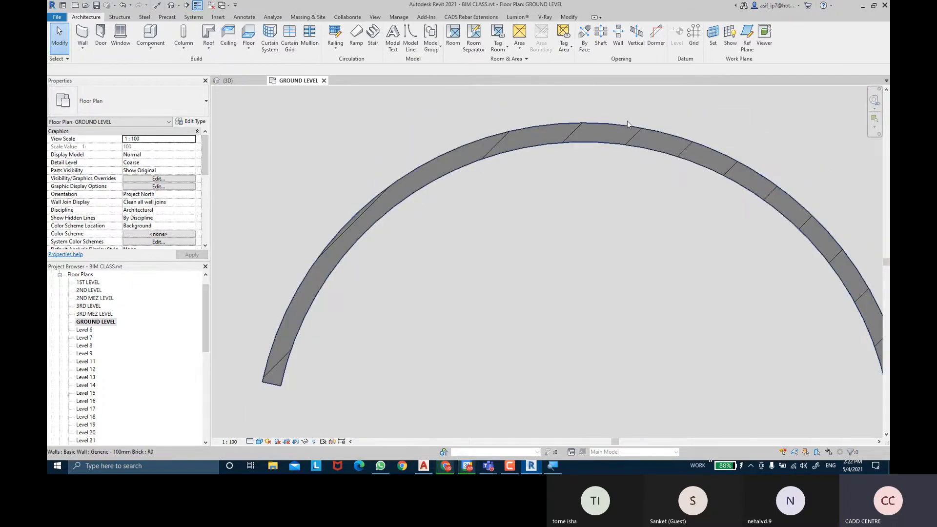
Step: Create a similar wall to the semicircular one, drawn as a straight horizontal Generic - 100mm Brick wall below it
{"action": "left_click", "coordinate": [490, 155]}
{"action": "left_click", "coordinate": [381, 48]}
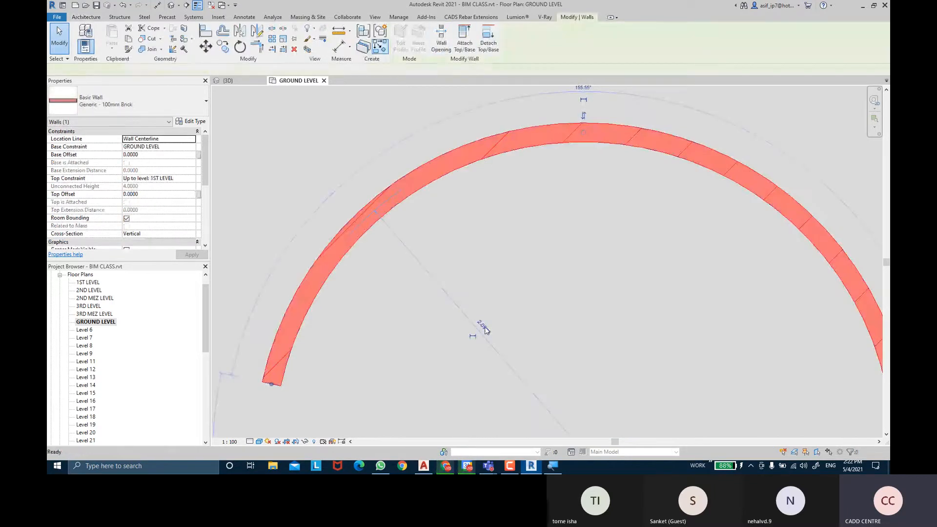
{"action": "middle_click_drag", "start_coordinate": [453, 369], "coordinate": [450, 232]}
{"action": "scroll", "coordinate": [432, 231], "scroll_direction": "down", "scroll_amount": 2}
{"action": "middle_click_drag", "start_coordinate": [426, 303], "coordinate": [426, 266]}
{"action": "left_click", "coordinate": [354, 339]}
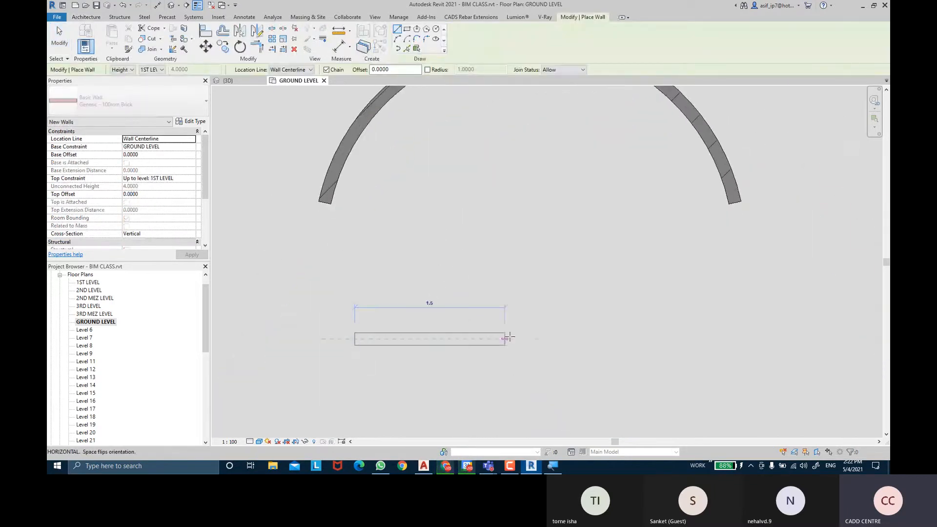
{"action": "left_click", "coordinate": [655, 339]}
{"action": "key", "text": "Escape"}
{"action": "key", "text": "Escape"}
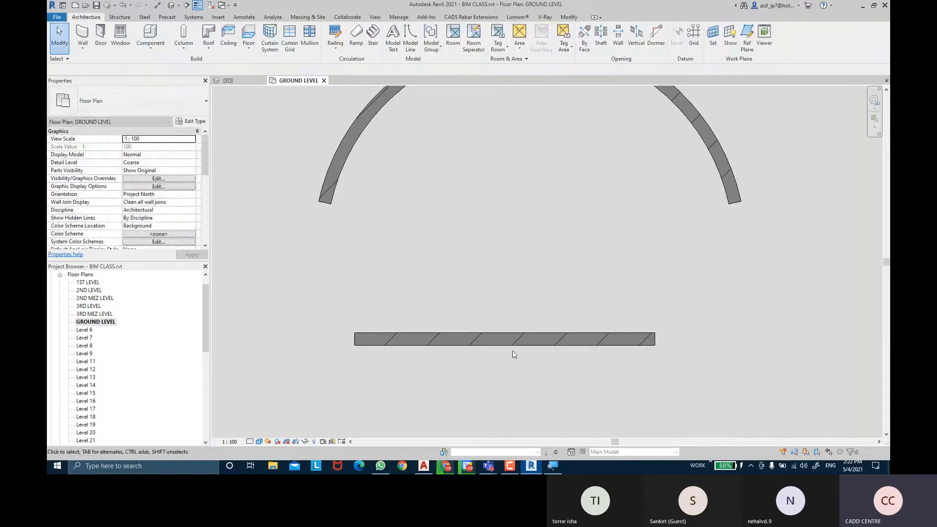
Step: Switch the floor plan's detail level to Medium and inspect the layers at the end of the straight wall
{"action": "scroll", "coordinate": [513, 349], "scroll_direction": "up", "scroll_amount": 2}
{"action": "left_click", "coordinate": [250, 442]}
{"action": "left_click", "coordinate": [260, 414]}
{"action": "scroll", "coordinate": [422, 340], "scroll_direction": "up", "scroll_amount": 1}
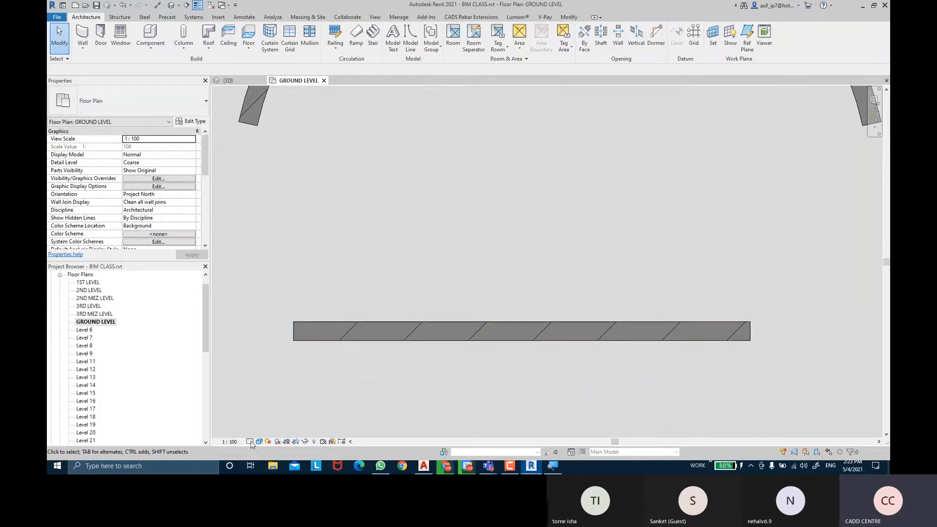
{"action": "left_click", "coordinate": [250, 442]}
{"action": "left_click", "coordinate": [262, 423]}
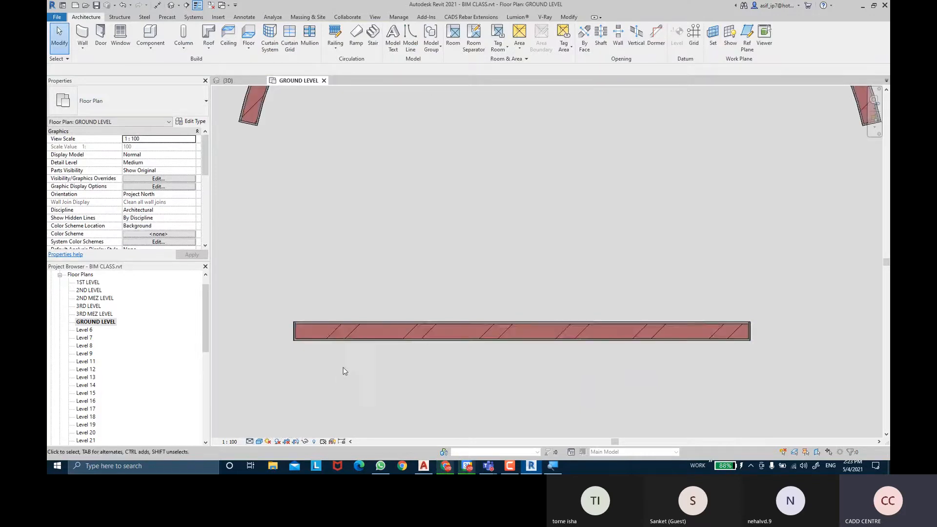
{"action": "scroll", "coordinate": [303, 331], "scroll_direction": "up", "scroll_amount": 3}
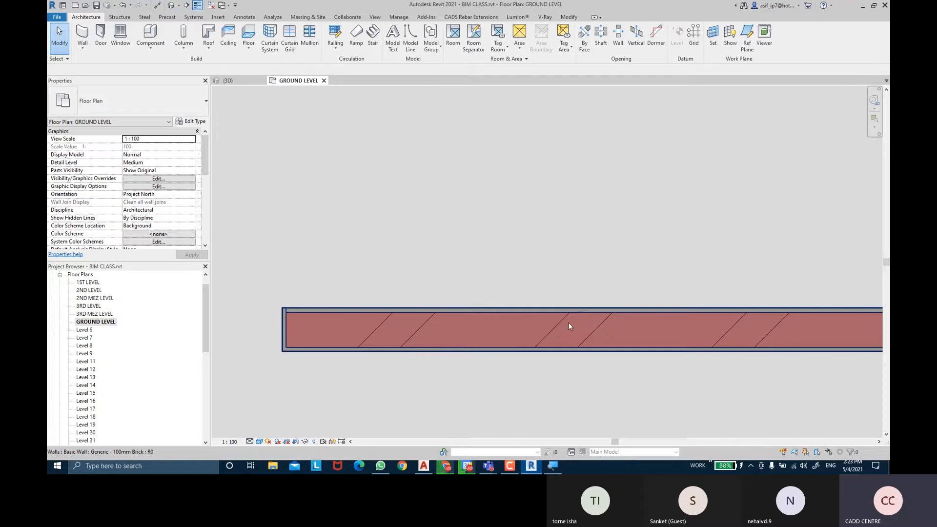
{"action": "scroll", "coordinate": [337, 303], "scroll_direction": "up", "scroll_amount": 2}
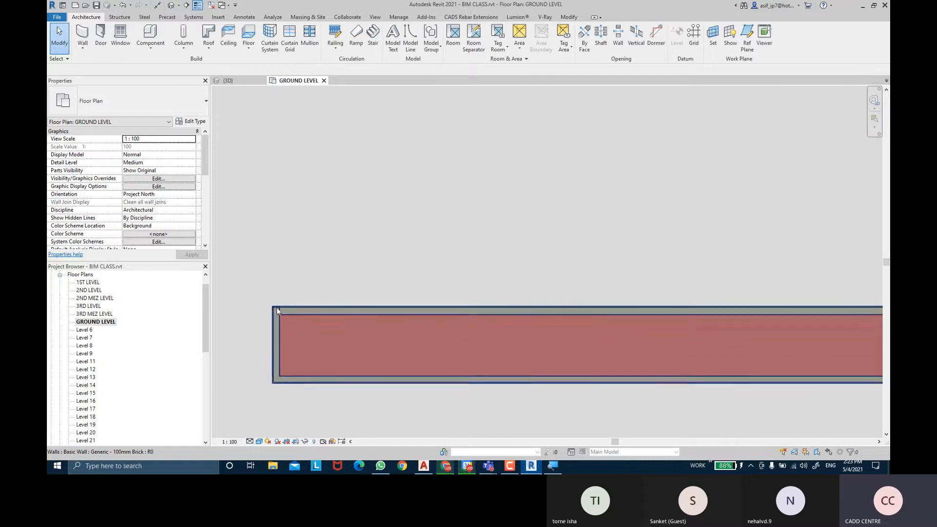
{"action": "scroll", "coordinate": [336, 308], "scroll_direction": "down", "scroll_amount": 1}
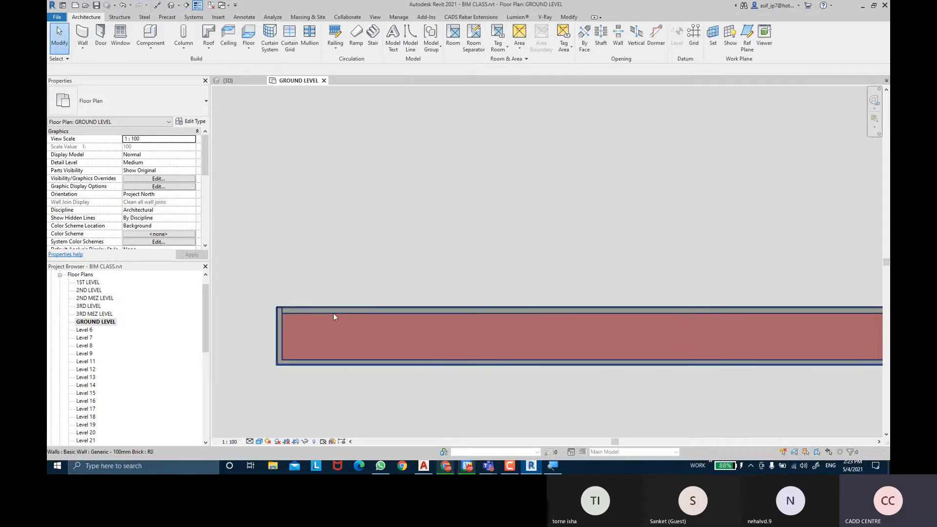
Step: Switch the floor plan's detail level to Fine and inspect the layers at the end of the straight wall
{"action": "left_click", "coordinate": [250, 442]}
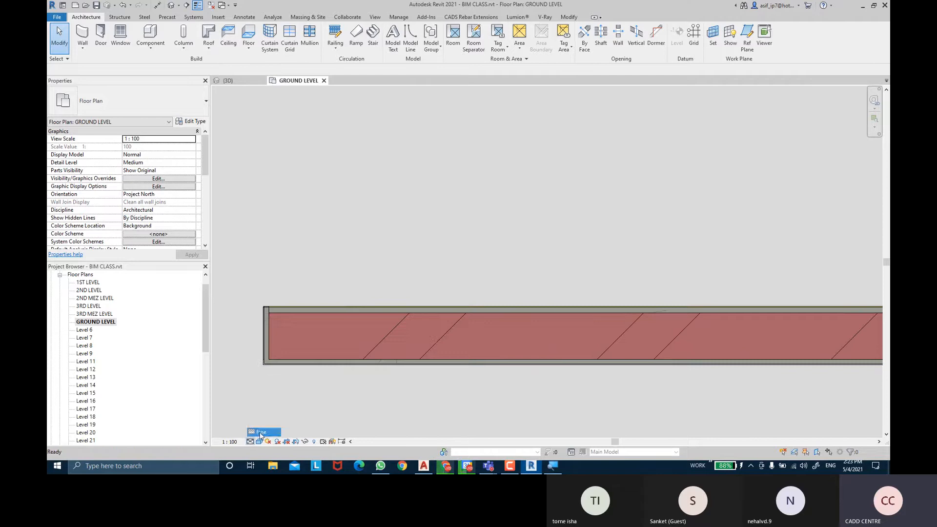
{"action": "left_click", "coordinate": [261, 432]}
{"action": "scroll", "coordinate": [290, 306], "scroll_direction": "up", "scroll_amount": 2}
{"action": "scroll", "coordinate": [290, 306], "scroll_direction": "up", "scroll_amount": 3}
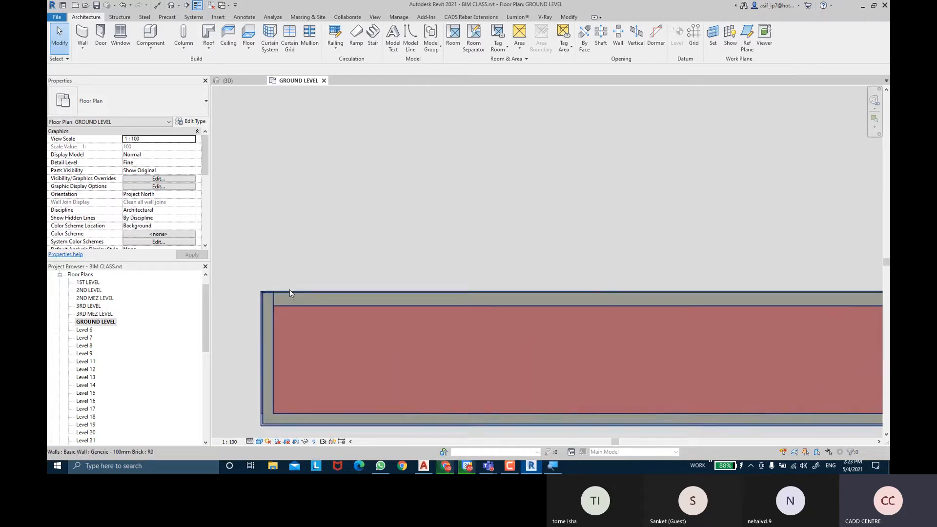
{"action": "scroll", "coordinate": [342, 296], "scroll_direction": "down", "scroll_amount": 3}
{"action": "middle_click_drag", "start_coordinate": [410, 310], "coordinate": [416, 335]}
{"action": "scroll", "coordinate": [472, 300], "scroll_direction": "down", "scroll_amount": 2}
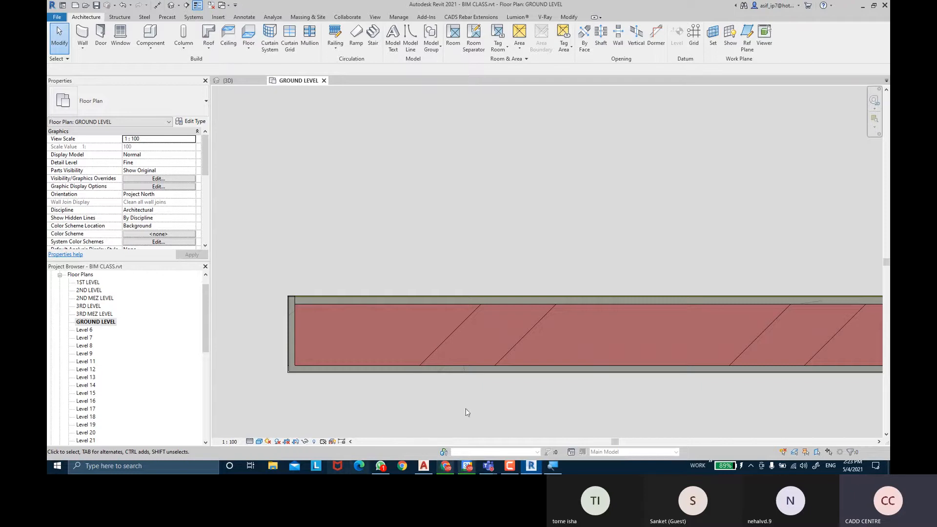
{"action": "scroll", "coordinate": [381, 327], "scroll_direction": "up", "scroll_amount": 2}
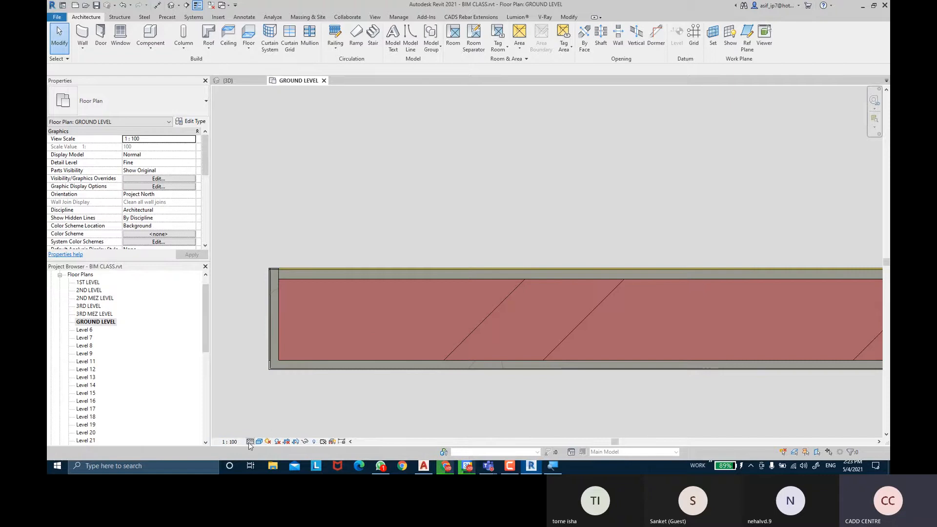
{"action": "left_click", "coordinate": [249, 441]}
{"action": "left_click", "coordinate": [267, 431]}
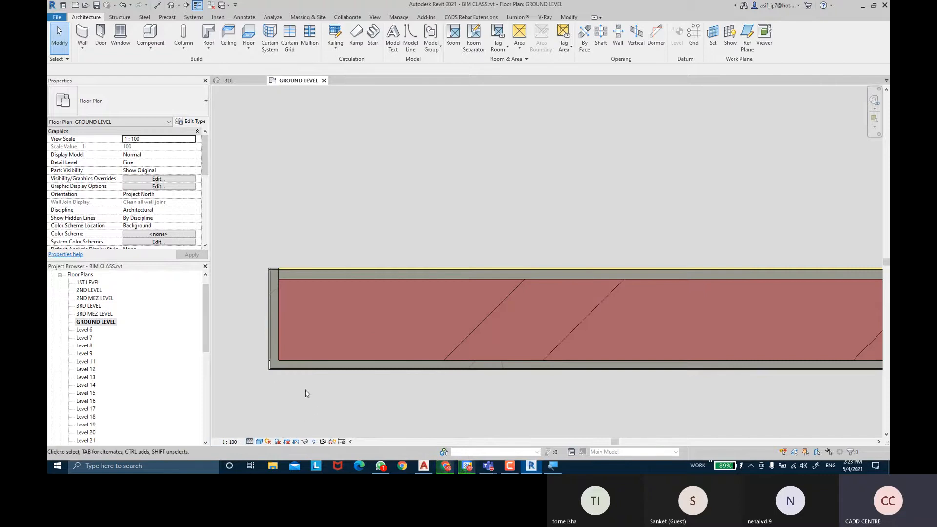
Step: Review the coarse scale fill parameters in the straight wall's type properties and set the floor plan's detail level to Coarse
{"action": "left_click", "coordinate": [379, 365]}
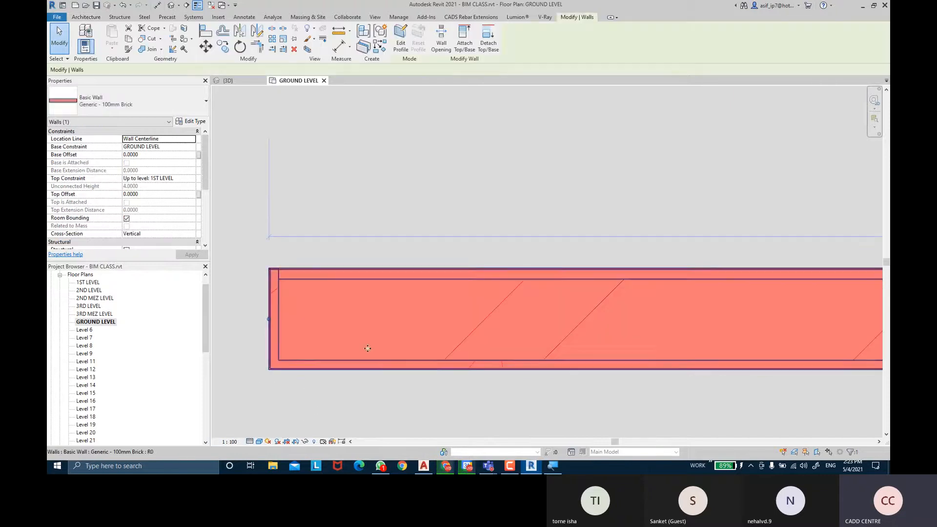
{"action": "left_click", "coordinate": [198, 122]}
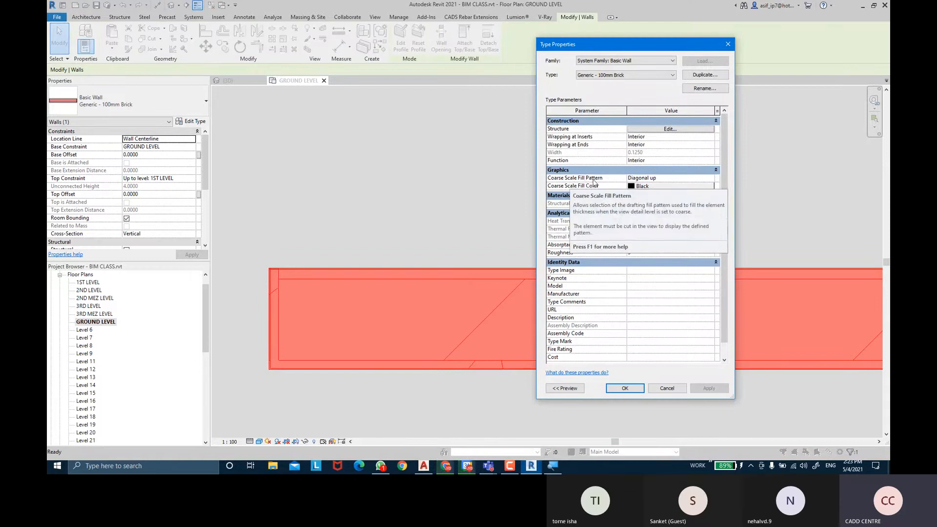
{"action": "left_click", "coordinate": [624, 389]}
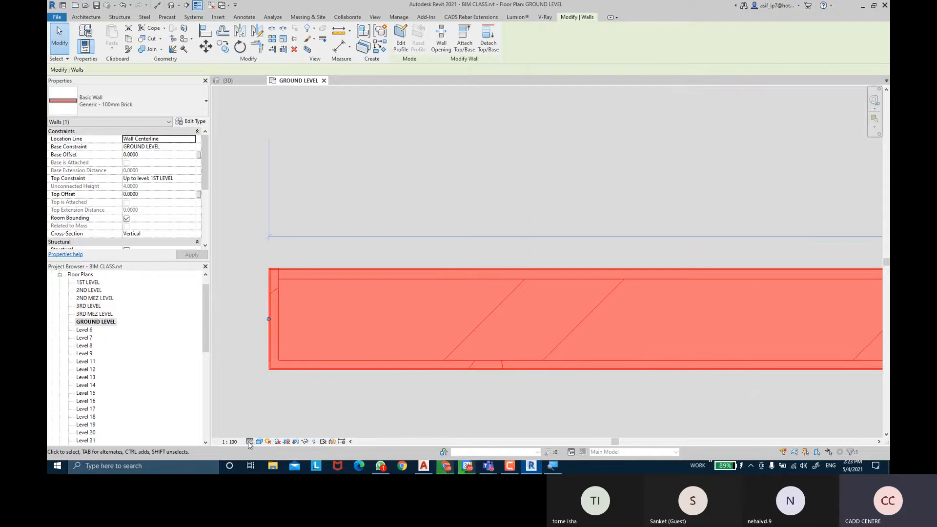
{"action": "left_click", "coordinate": [250, 441]}
{"action": "left_click", "coordinate": [262, 416]}
{"action": "left_click", "coordinate": [332, 401]}
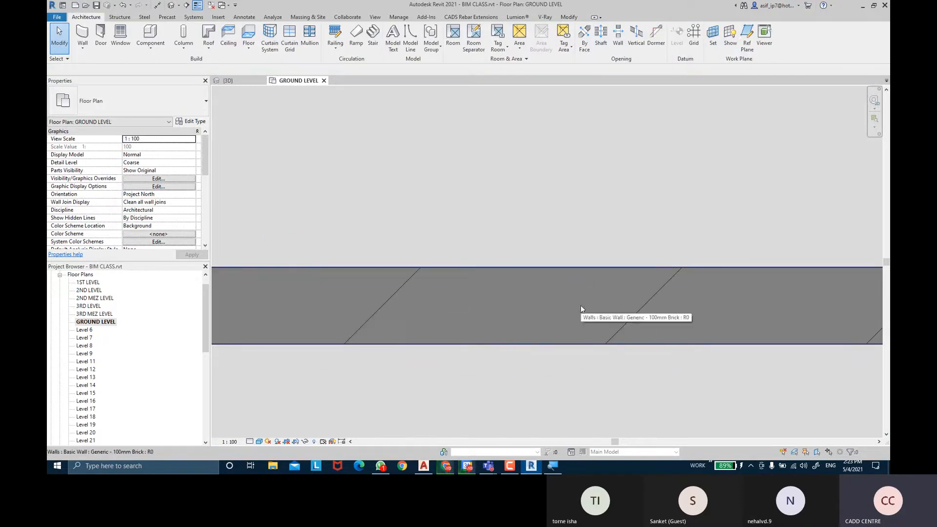
Step: Set the Generic - 100mm Brick wall type's Coarse Scale Fill Pattern to Brickwork and inspect the straight wall's hatching
{"action": "left_click", "coordinate": [545, 341]}
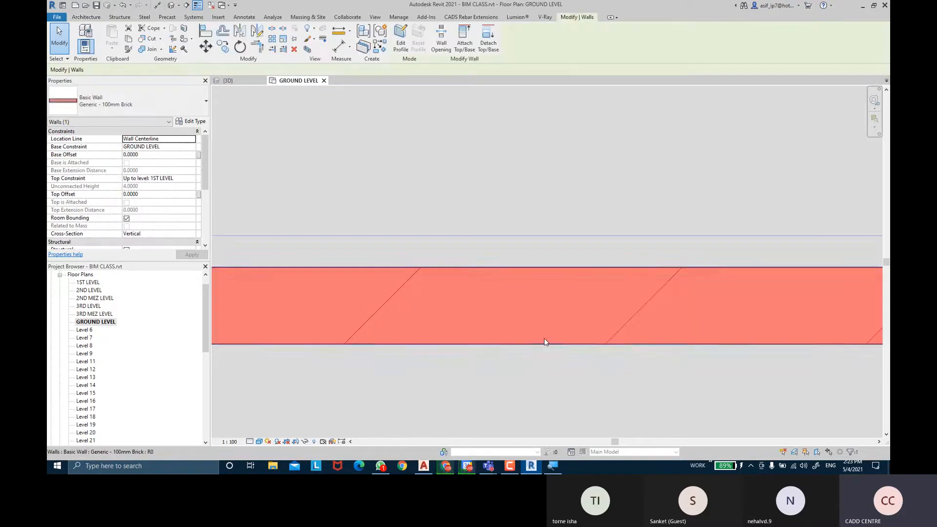
{"action": "left_click", "coordinate": [189, 121]}
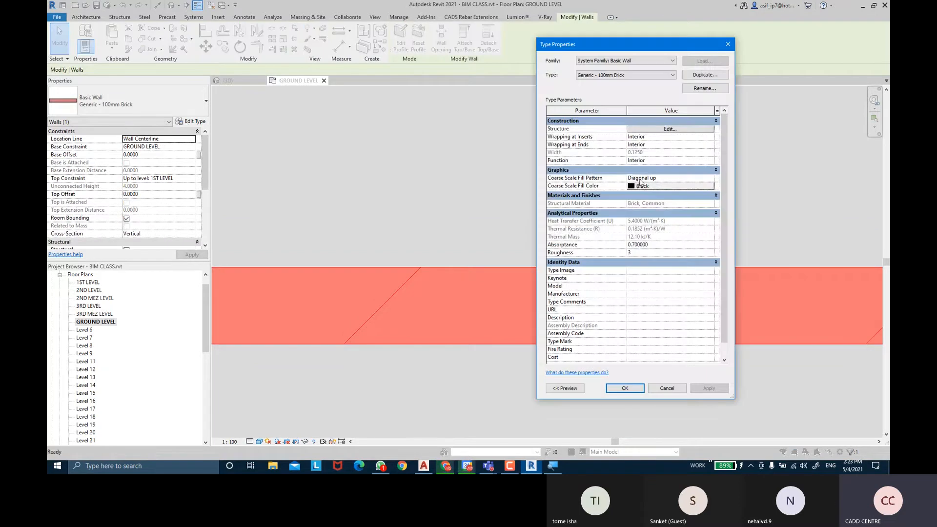
{"action": "left_click", "coordinate": [712, 178]}
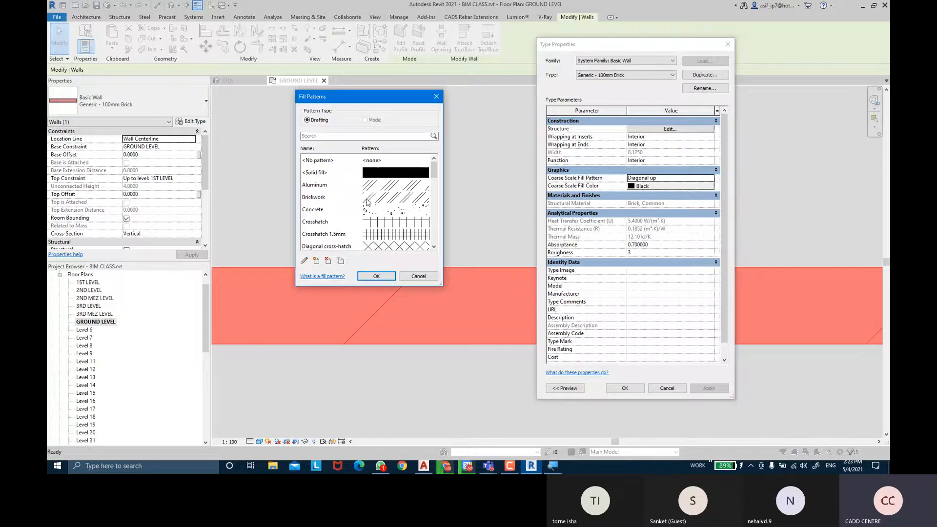
{"action": "left_click", "coordinate": [367, 200]}
{"action": "left_click", "coordinate": [377, 277]}
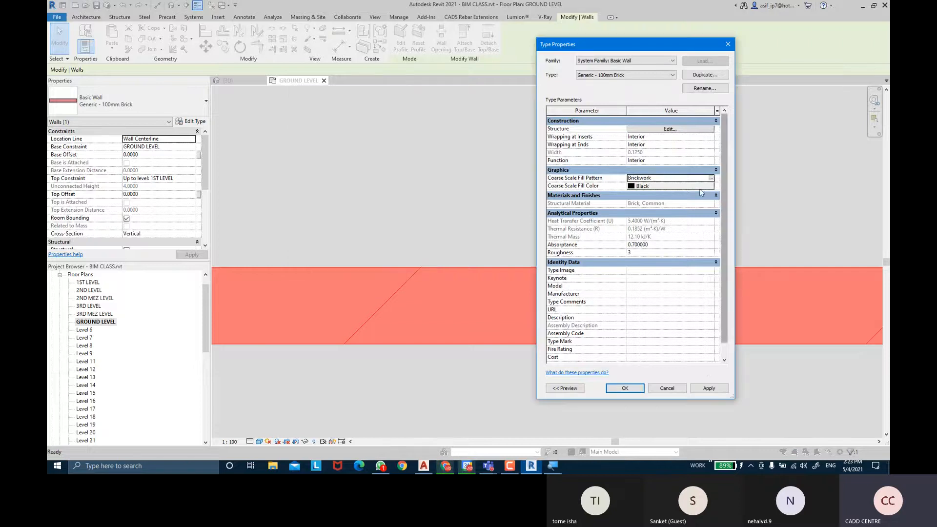
{"action": "left_click", "coordinate": [709, 388]}
{"action": "left_click", "coordinate": [628, 389]}
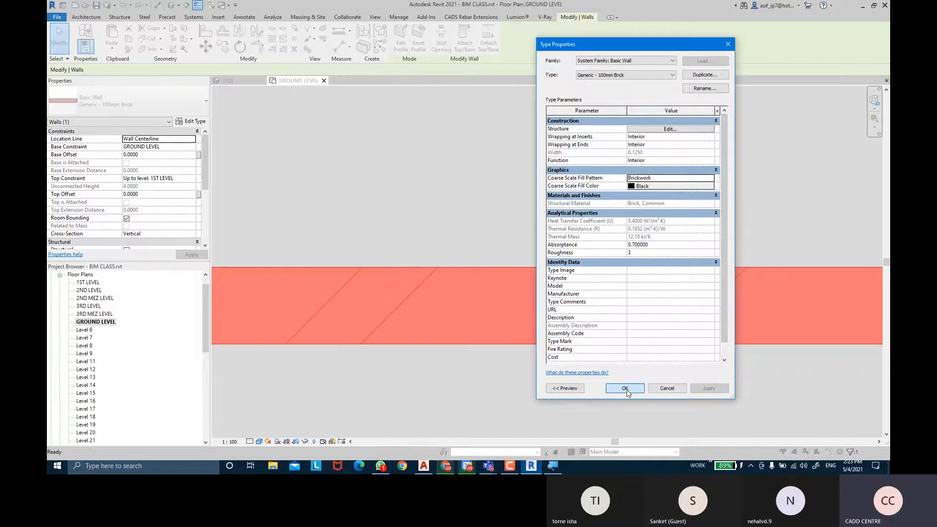
{"action": "left_click", "coordinate": [565, 390]}
{"action": "scroll", "coordinate": [564, 385], "scroll_direction": "down", "scroll_amount": 2}
{"action": "middle_click_drag", "start_coordinate": [692, 377], "coordinate": [626, 357]}
{"action": "scroll", "coordinate": [653, 354], "scroll_direction": "down", "scroll_amount": 2}
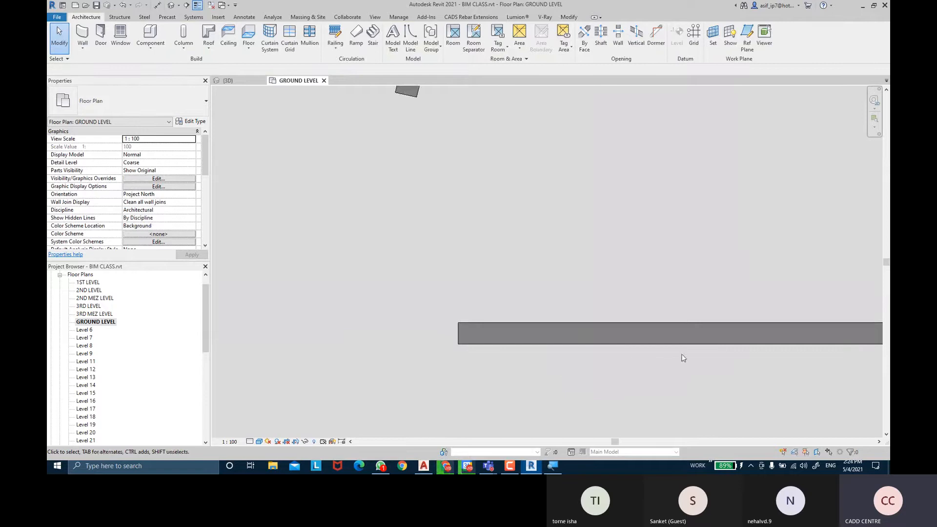
{"action": "middle_click_drag", "start_coordinate": [838, 365], "coordinate": [666, 354]}
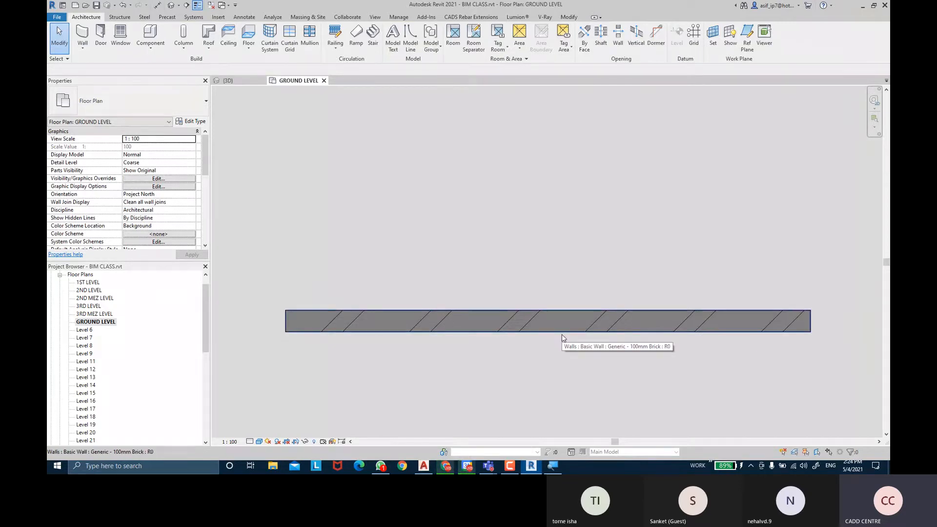
Step: Set the straight wall type's Coarse Scale Fill Pattern to Diagonal crosshatch 1.5mm
{"action": "left_click", "coordinate": [510, 331]}
{"action": "left_click", "coordinate": [191, 121]}
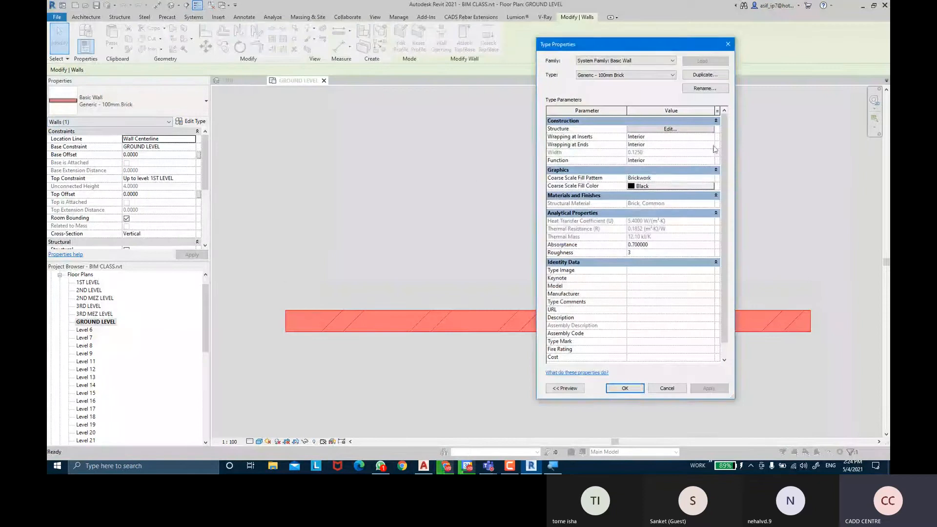
{"action": "left_click", "coordinate": [711, 179]}
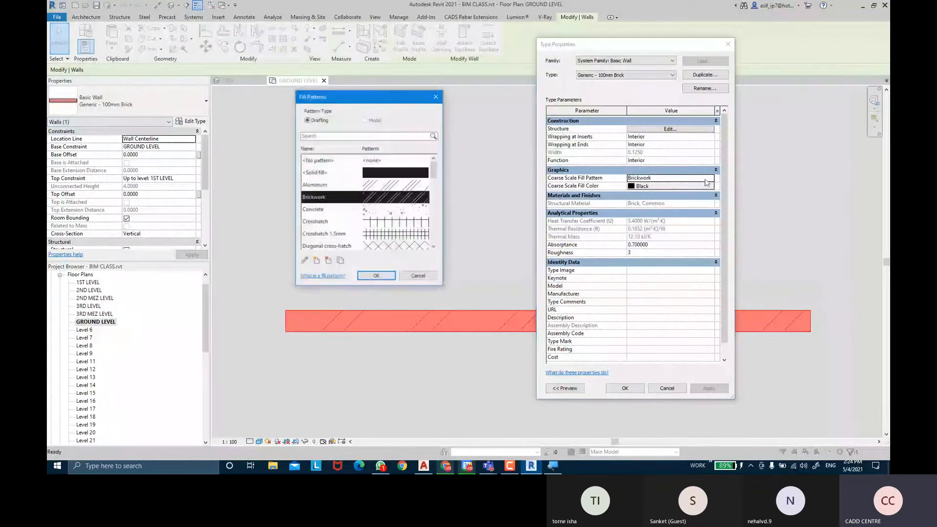
{"action": "scroll", "coordinate": [384, 238], "scroll_direction": "down", "scroll_amount": 1}
{"action": "left_click", "coordinate": [384, 239]}
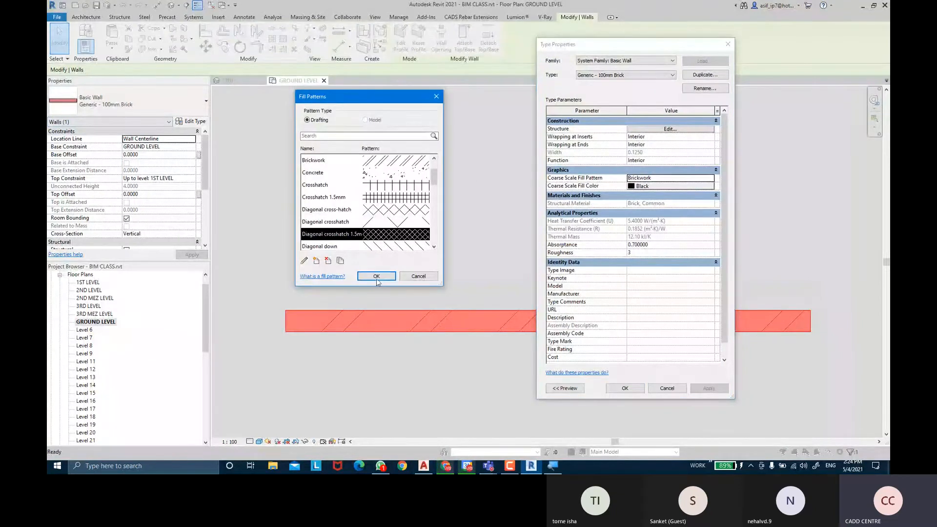
{"action": "left_click", "coordinate": [376, 276]}
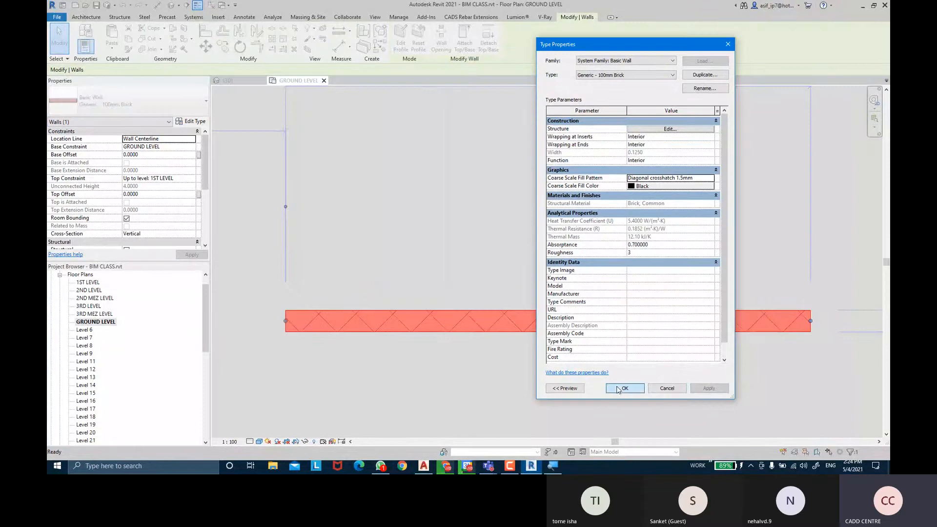
{"action": "left_click", "coordinate": [625, 388]}
{"action": "key", "text": "Escape"}
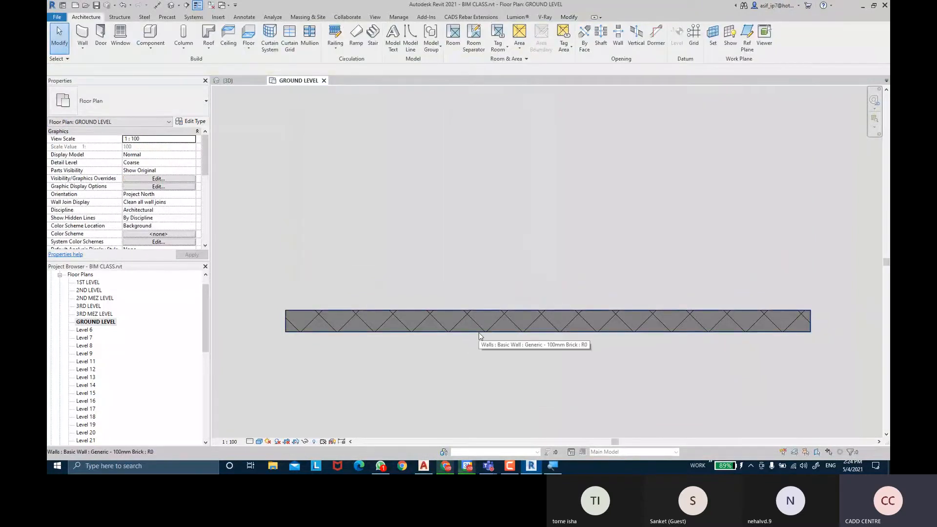
Step: Return the floor plan to the Fine detail level and examine the straight wall's hatching
{"action": "left_click", "coordinate": [250, 442]}
{"action": "left_click", "coordinate": [260, 433]}
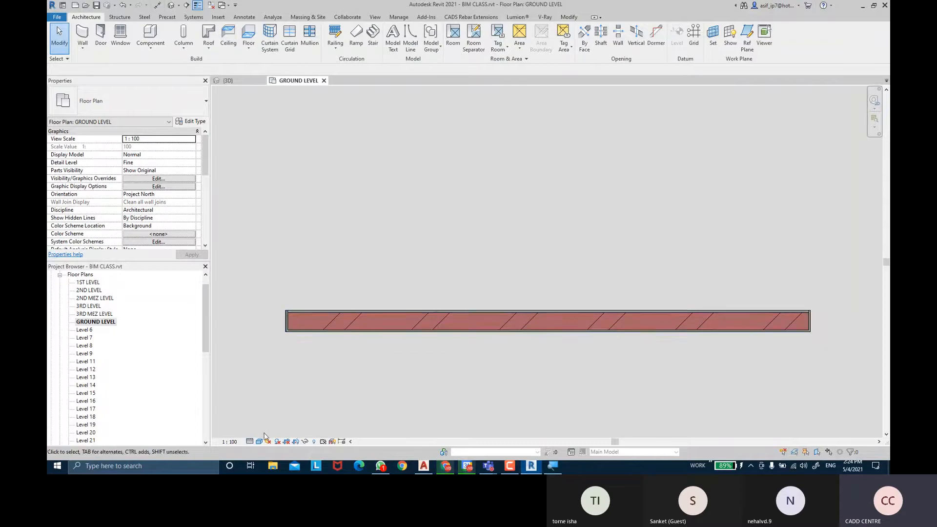
{"action": "scroll", "coordinate": [362, 320], "scroll_direction": "up", "scroll_amount": 1}
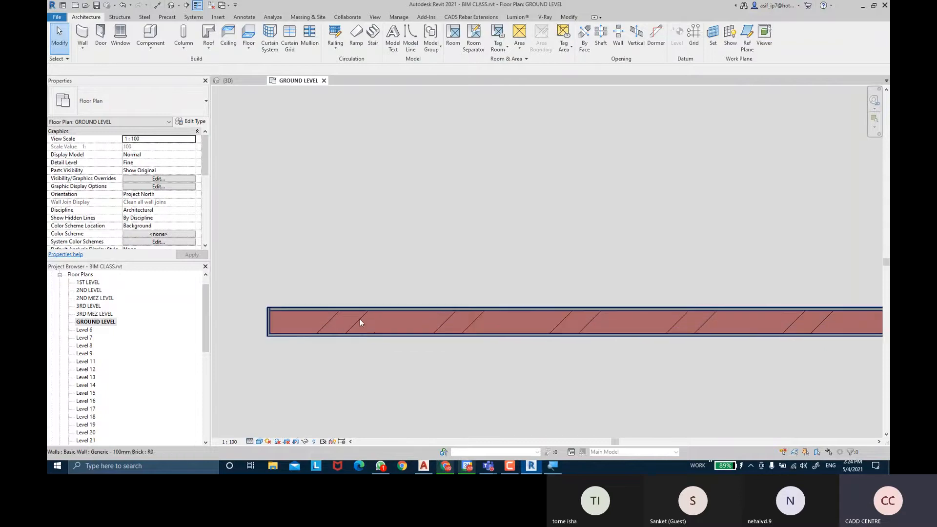
Step: Examine the cut pattern of the Brick, Common material used in the straight wall's structure layer
{"action": "left_click", "coordinate": [424, 337]}
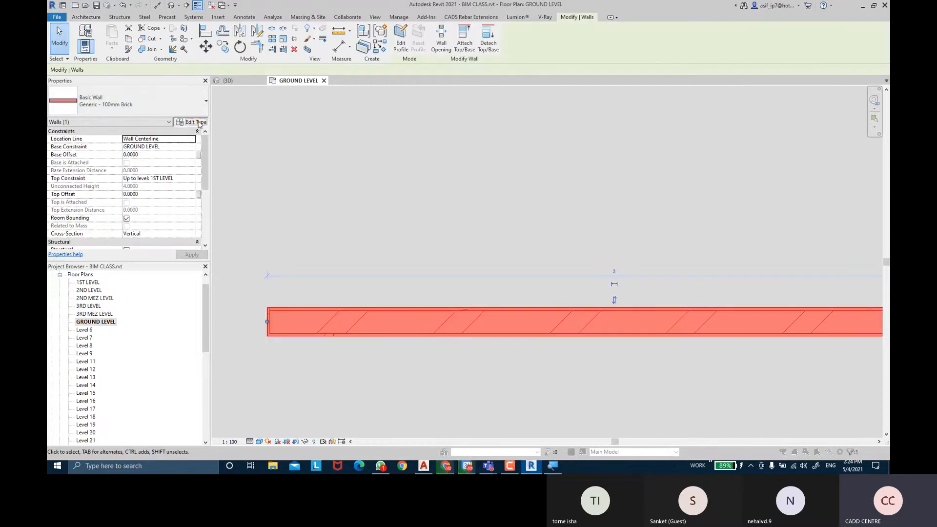
{"action": "left_click", "coordinate": [191, 121]}
{"action": "left_click", "coordinate": [708, 130]}
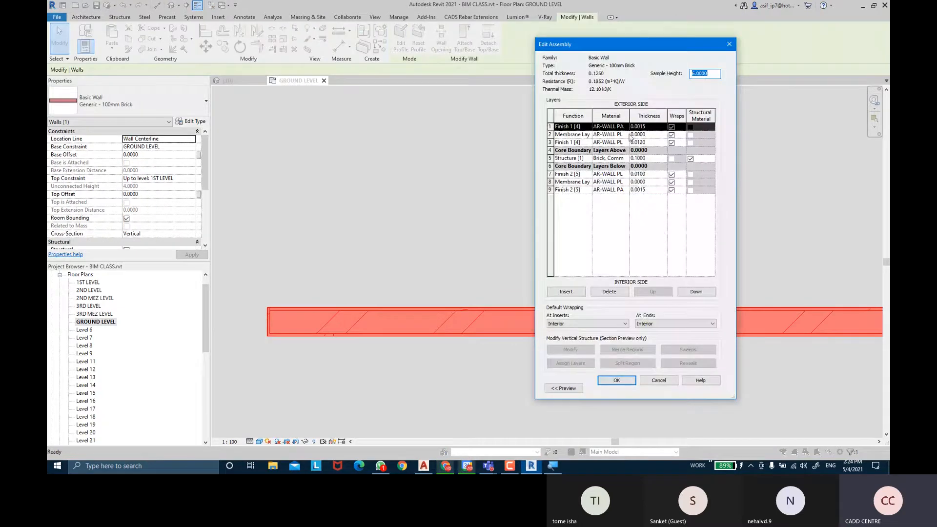
{"action": "left_click", "coordinate": [627, 160]}
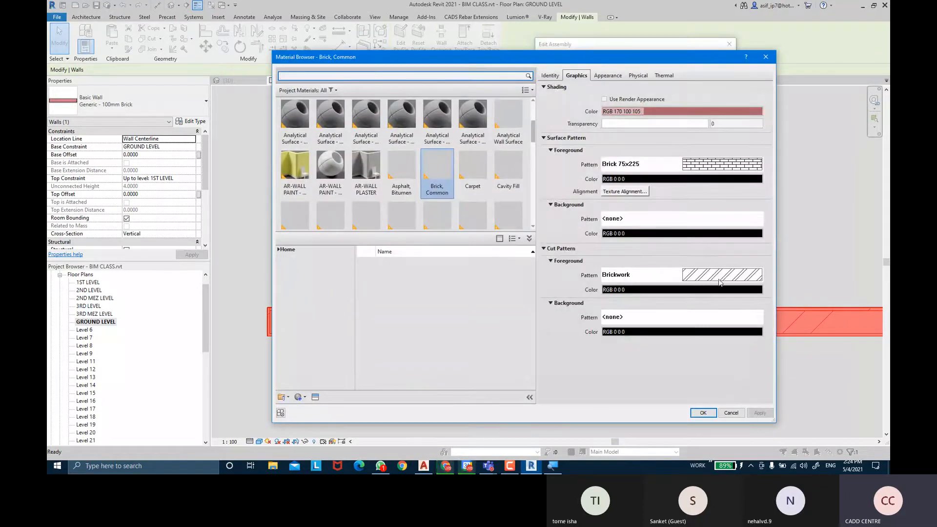
{"action": "left_click", "coordinate": [703, 413]}
{"action": "left_click", "coordinate": [618, 384]}
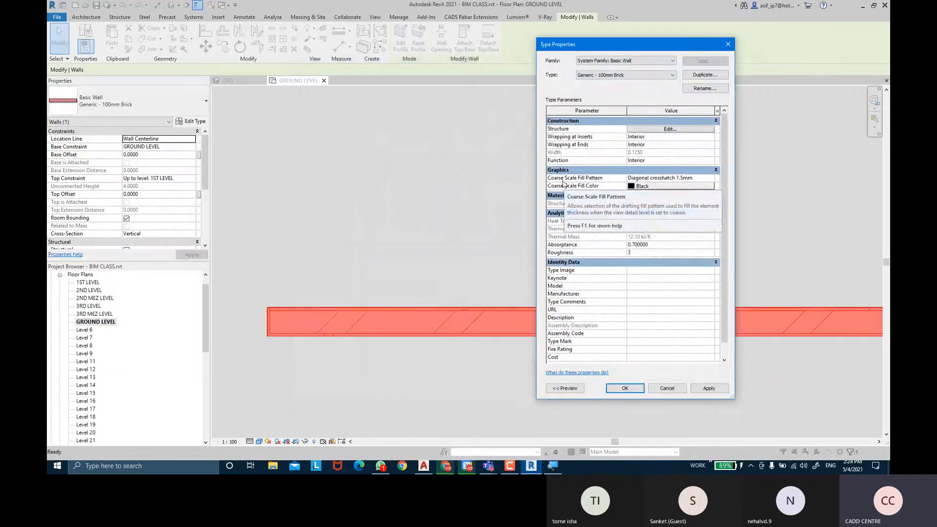
Step: Set the Generic - 100mm Brick wall type's Coarse Scale Fill Pattern to Solid fill
{"action": "left_click", "coordinate": [663, 179]}
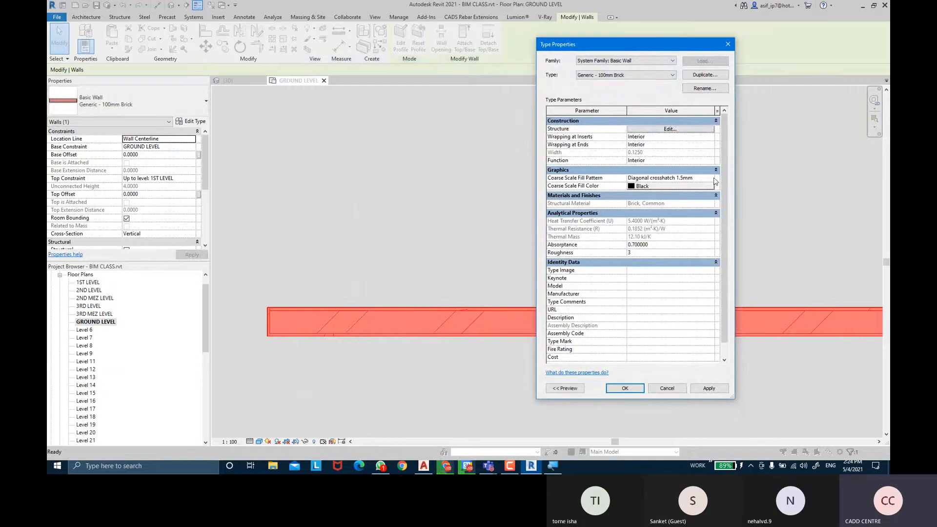
{"action": "left_click", "coordinate": [711, 177]}
{"action": "scroll", "coordinate": [383, 218], "scroll_direction": "up", "scroll_amount": 1}
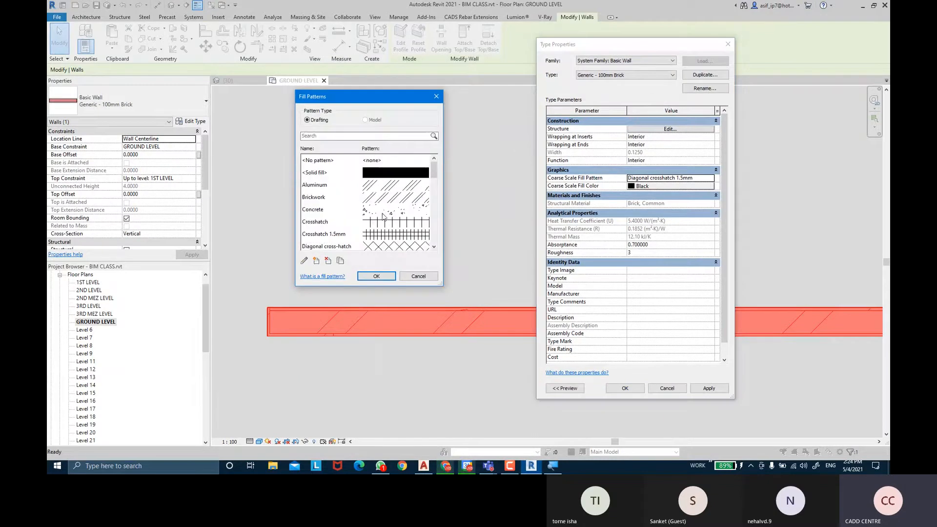
{"action": "left_click", "coordinate": [395, 174]}
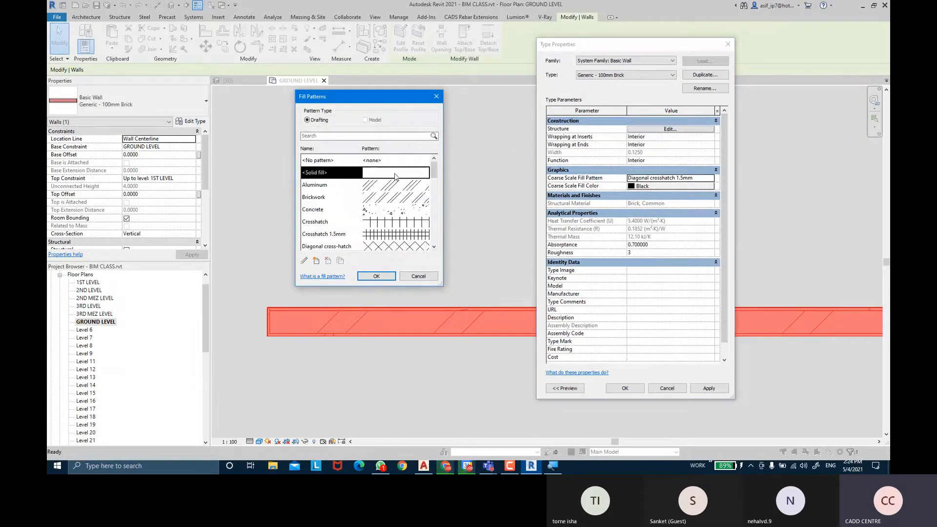
{"action": "left_click", "coordinate": [377, 276]}
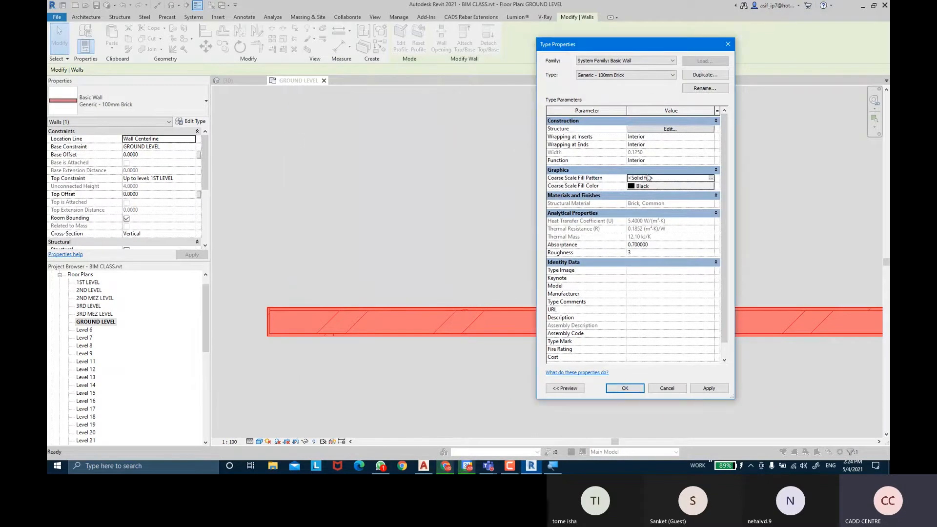
{"action": "left_click", "coordinate": [695, 386]}
{"action": "left_click", "coordinate": [616, 388]}
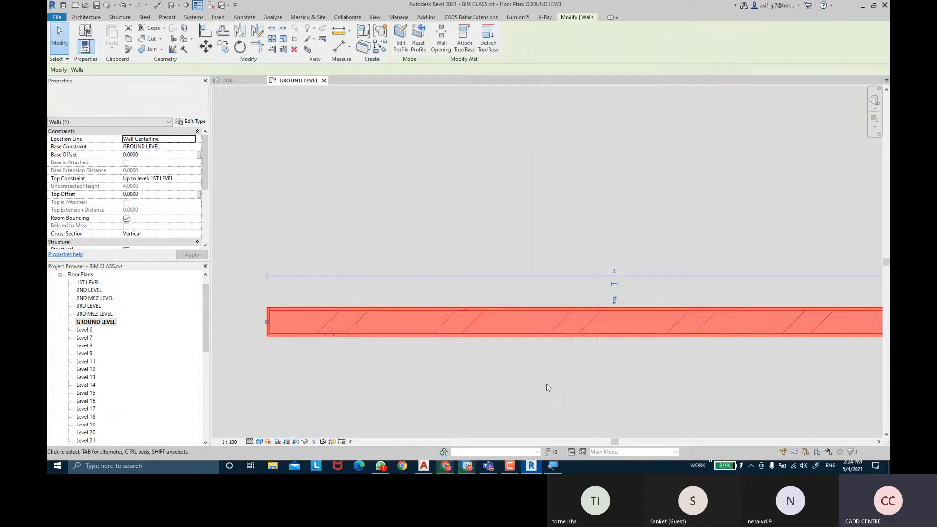
{"action": "left_click", "coordinate": [546, 382]}
Step: Set the floor plan's detail level to Coarse and compare the fill of the straight wall with the curved walls
{"action": "left_click", "coordinate": [249, 442]}
{"action": "left_click", "coordinate": [263, 415]}
{"action": "scroll", "coordinate": [521, 376], "scroll_direction": "down", "scroll_amount": 2}
{"action": "scroll", "coordinate": [555, 241], "scroll_direction": "down", "scroll_amount": 5}
{"action": "middle_click_drag", "start_coordinate": [418, 158], "coordinate": [462, 174]}
{"action": "scroll", "coordinate": [599, 194], "scroll_direction": "down", "scroll_amount": 1}
{"action": "scroll", "coordinate": [687, 207], "scroll_direction": "up", "scroll_amount": 4}
{"action": "middle_click_drag", "start_coordinate": [692, 220], "coordinate": [601, 238]}
{"action": "scroll", "coordinate": [619, 337], "scroll_direction": "up", "scroll_amount": 1}
{"action": "left_click", "coordinate": [608, 332]}
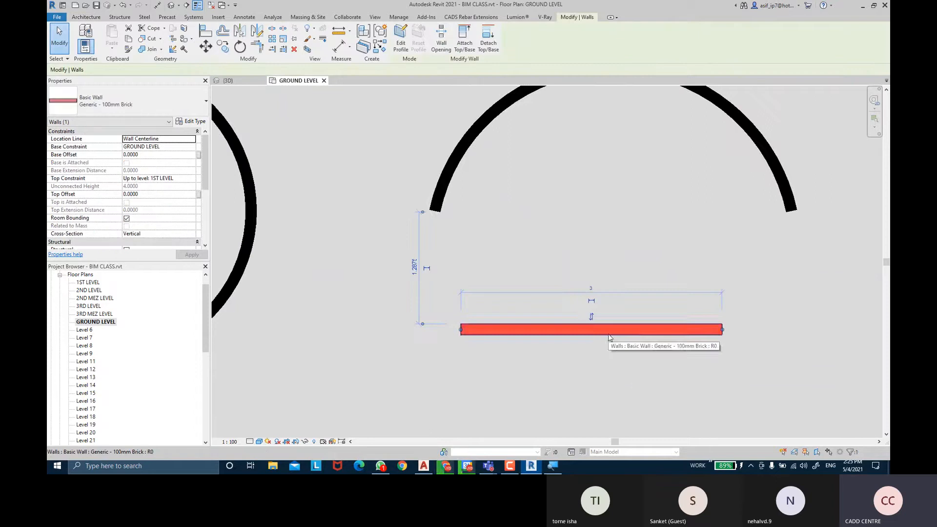
{"action": "left_click", "coordinate": [605, 230]}
{"action": "left_click", "coordinate": [588, 332]}
Step: Set the floor plan's detail level back to Fine and select the straight wall below the semicircular one
{"action": "left_click", "coordinate": [250, 441]}
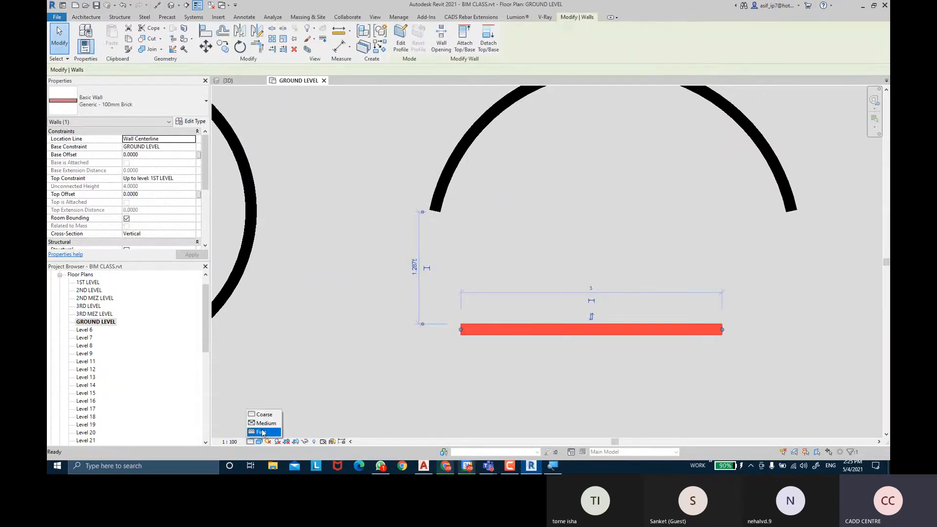
{"action": "left_click", "coordinate": [262, 432]}
{"action": "left_click", "coordinate": [544, 347]}
{"action": "middle_click_drag", "start_coordinate": [555, 349], "coordinate": [511, 368]}
{"action": "left_click", "coordinate": [565, 350]}
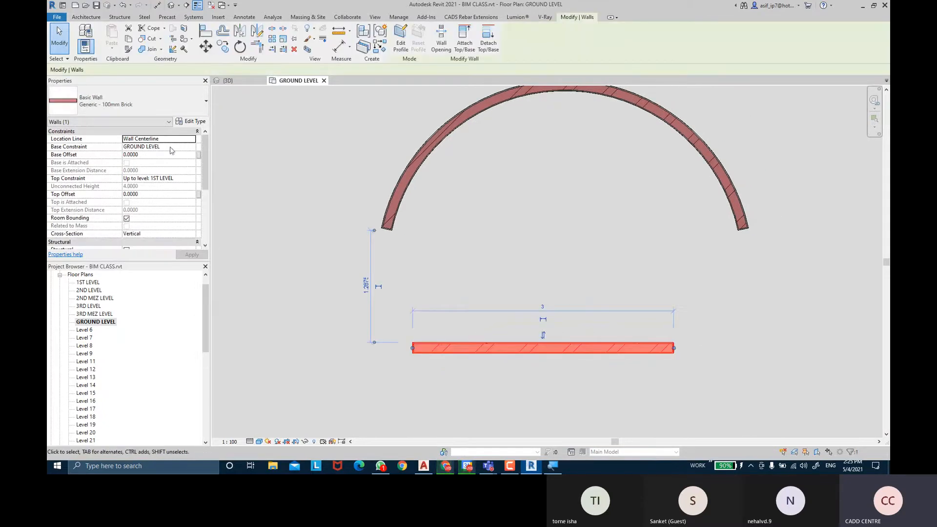
Step: Set the Generic - 100mm Brick wall type's Coarse Scale Fill Pattern to Brickwork
{"action": "left_click", "coordinate": [193, 122]}
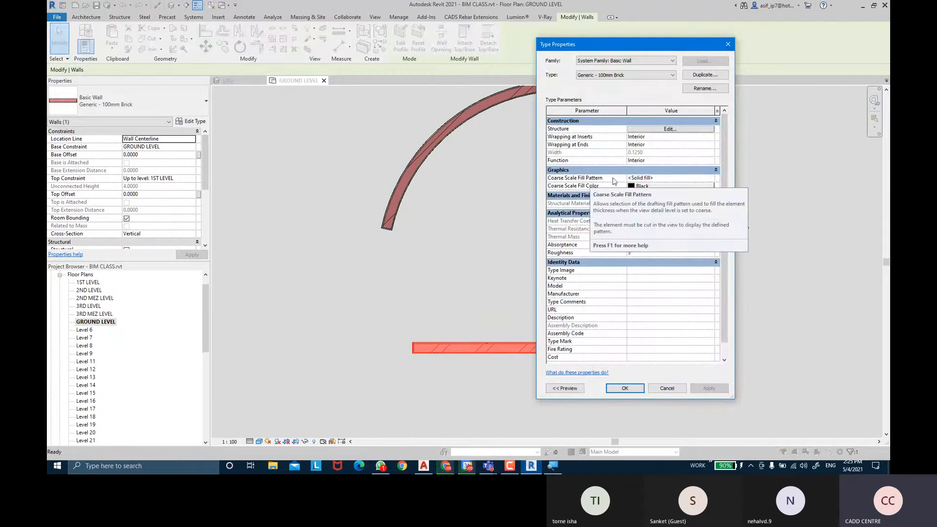
{"action": "left_click", "coordinate": [705, 178]}
{"action": "left_click", "coordinate": [710, 177]}
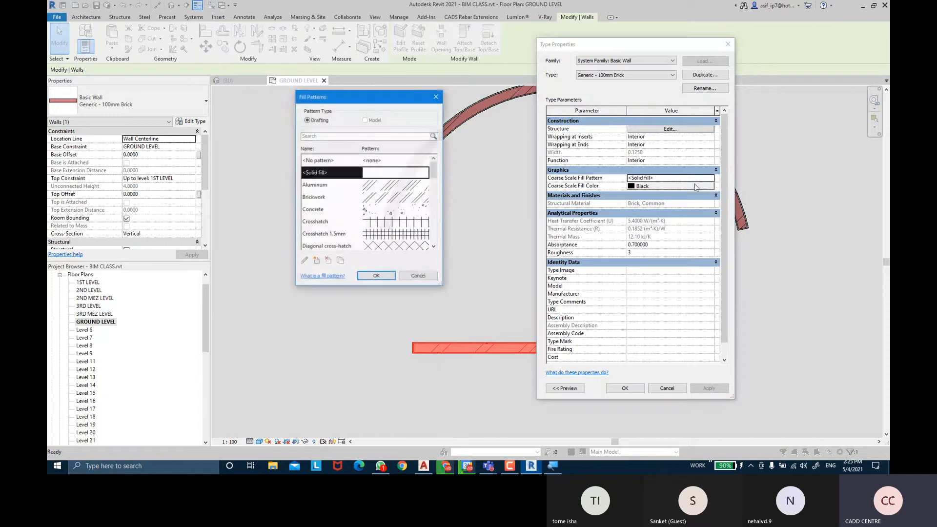
{"action": "left_click", "coordinate": [393, 198]}
{"action": "left_click", "coordinate": [390, 276]}
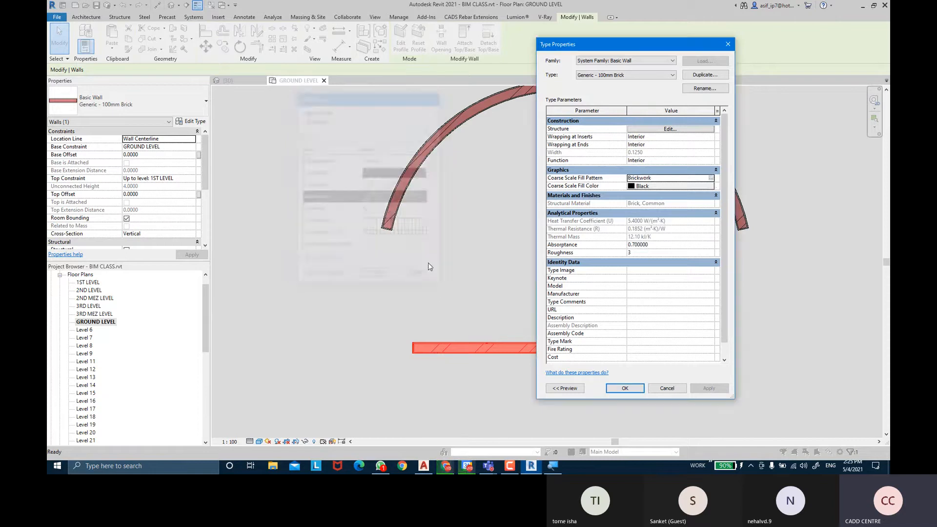
{"action": "left_click", "coordinate": [708, 389]}
{"action": "left_click", "coordinate": [638, 390]}
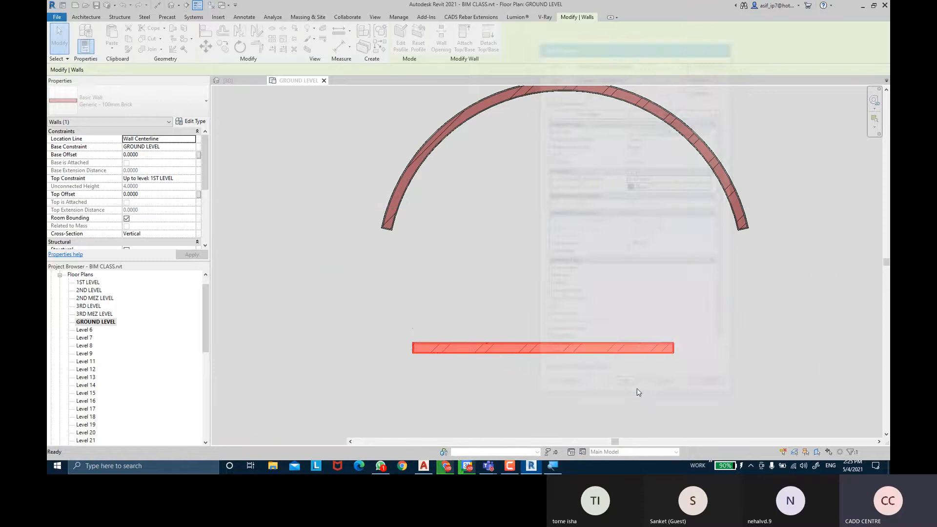
{"action": "left_click", "coordinate": [638, 392]}
Step: Set the ground level floor plan's detail level to Coarse to check the fill of the brick walls
{"action": "left_click", "coordinate": [251, 441]}
{"action": "left_click", "coordinate": [260, 415]}
{"action": "middle_click_drag", "start_coordinate": [559, 247], "coordinate": [557, 273]}
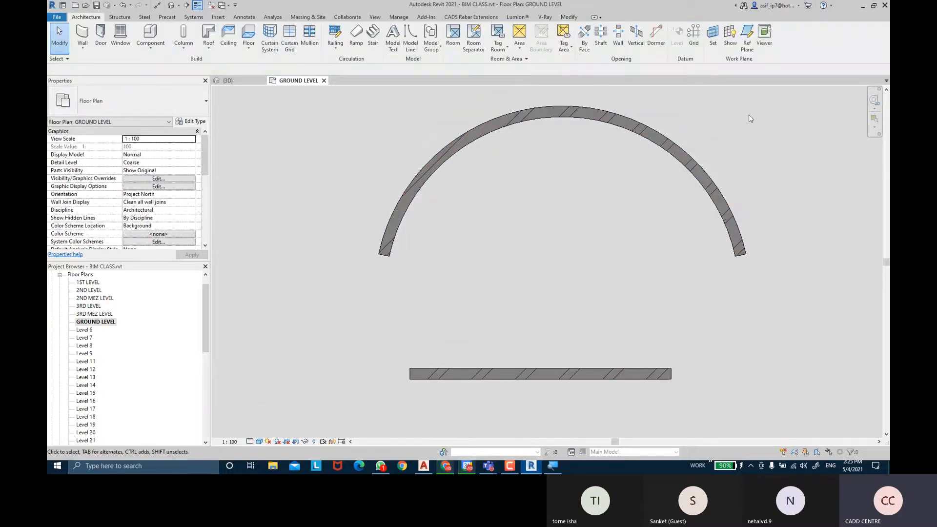
Step: Set the Coarse Scale Fill Pattern of the half-elliptical wall's Retaining - 300mm Concrete type to Solid fill
{"action": "scroll", "coordinate": [705, 226], "scroll_direction": "down", "scroll_amount": 2}
{"action": "middle_click_drag", "start_coordinate": [581, 237], "coordinate": [553, 228]}
{"action": "scroll", "coordinate": [566, 214], "scroll_direction": "down", "scroll_amount": 2}
{"action": "middle_click_drag", "start_coordinate": [488, 210], "coordinate": [812, 165]}
{"action": "middle_click_drag", "start_coordinate": [580, 247], "coordinate": [784, 203]}
{"action": "scroll", "coordinate": [785, 203], "scroll_direction": "down", "scroll_amount": 1}
{"action": "scroll", "coordinate": [388, 228], "scroll_direction": "down", "scroll_amount": 2}
{"action": "middle_click_drag", "start_coordinate": [389, 228], "coordinate": [740, 230]}
{"action": "scroll", "coordinate": [430, 178], "scroll_direction": "up", "scroll_amount": 2}
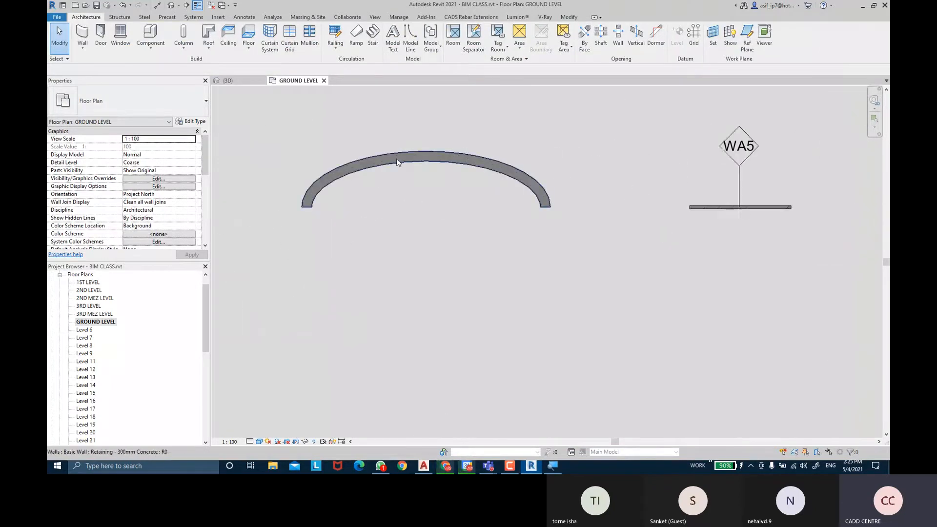
{"action": "scroll", "coordinate": [397, 161], "scroll_direction": "up", "scroll_amount": 1}
{"action": "left_click", "coordinate": [398, 160]}
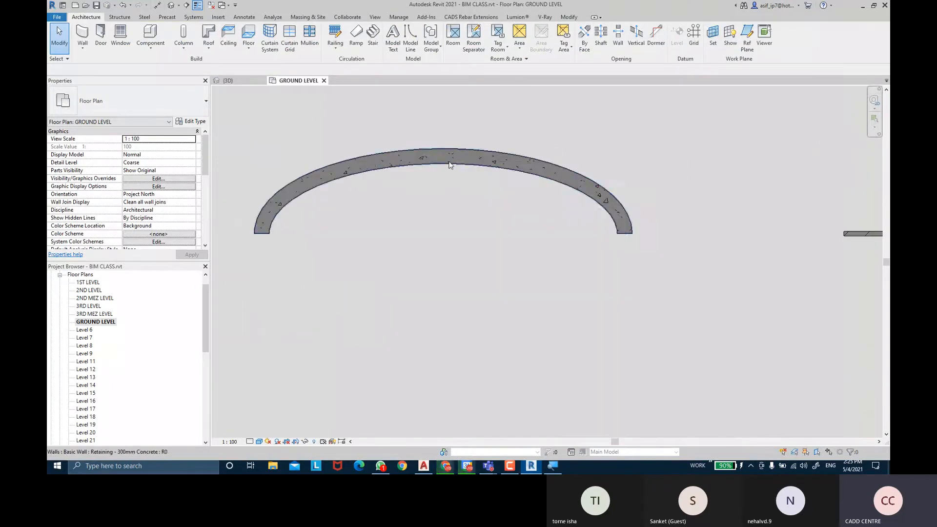
{"action": "left_click", "coordinate": [190, 123]}
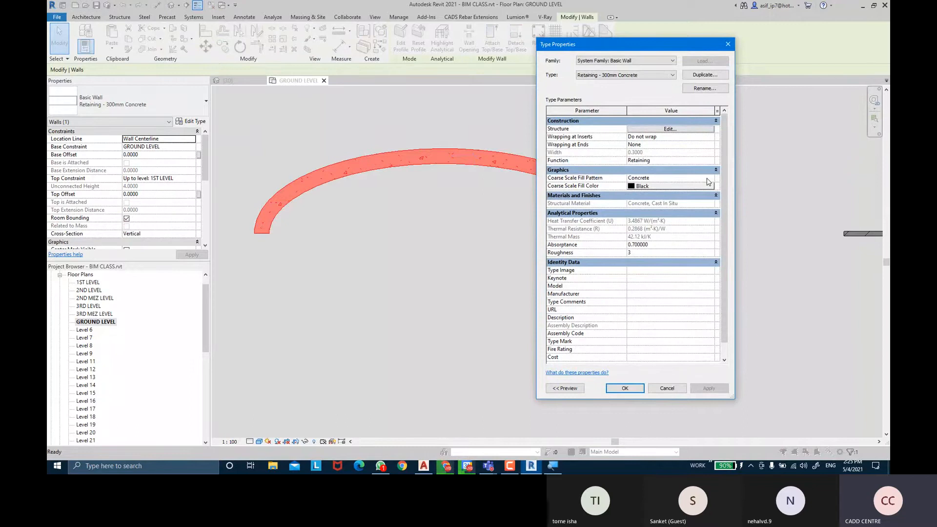
{"action": "left_click", "coordinate": [712, 181]}
{"action": "left_click", "coordinate": [332, 172]}
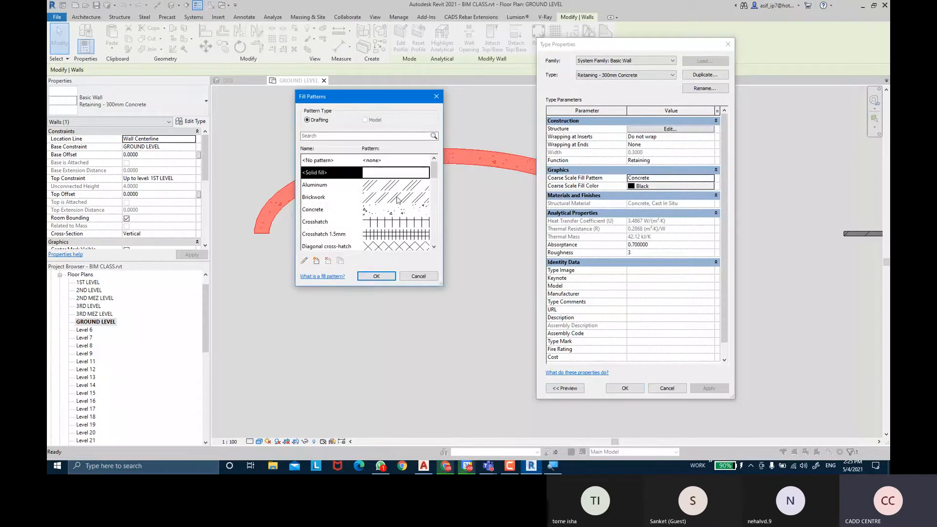
{"action": "left_click", "coordinate": [376, 277]}
{"action": "left_click", "coordinate": [709, 389]}
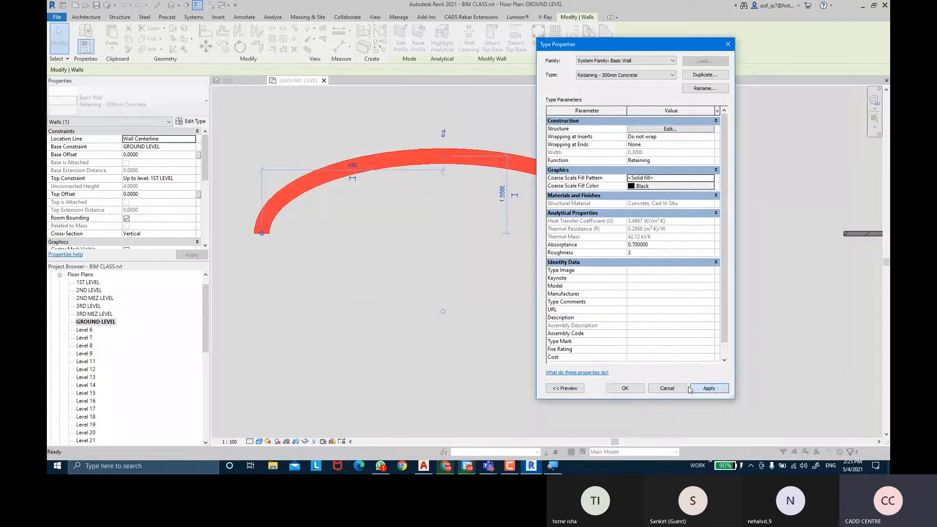
{"action": "left_click", "coordinate": [625, 388]}
{"action": "left_click", "coordinate": [584, 204]}
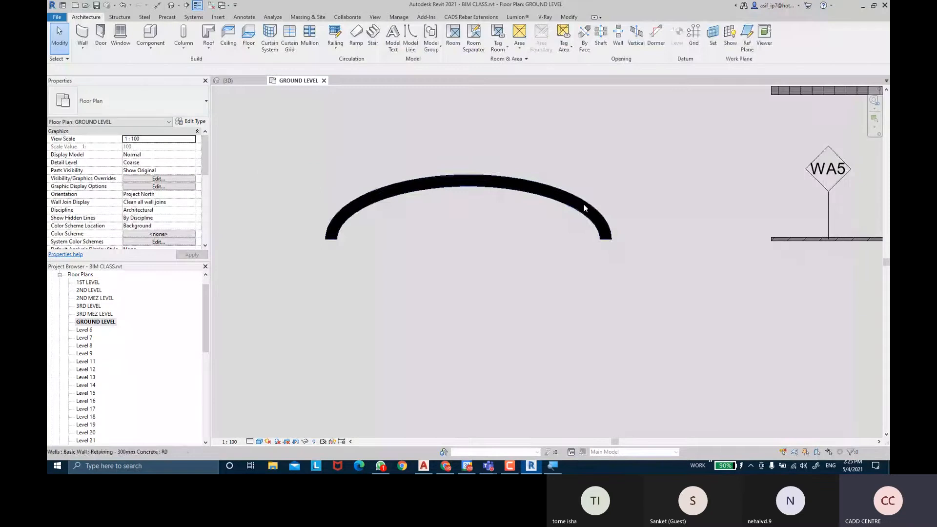
Step: Set the floor plan's detail level to Fine to check the half-elliptical concrete wall's cut pattern
{"action": "left_click", "coordinate": [250, 442]}
{"action": "left_click", "coordinate": [263, 432]}
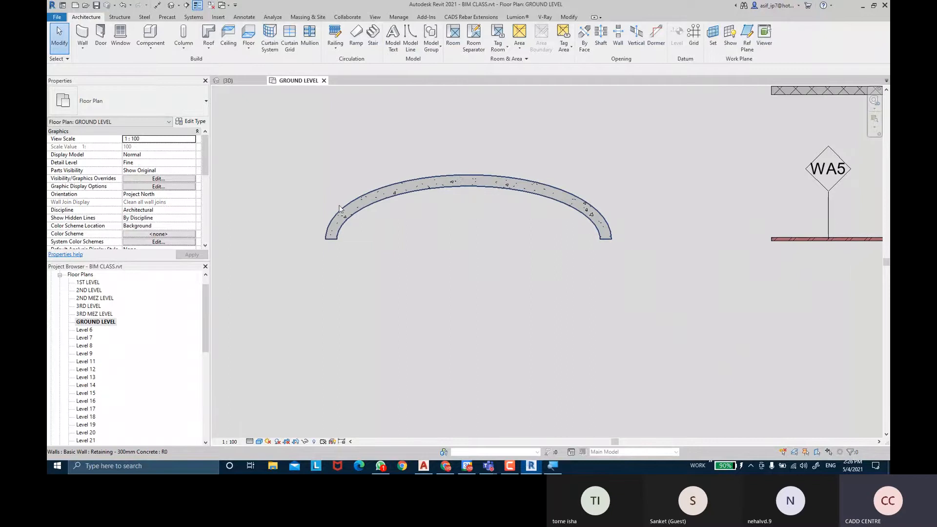
{"action": "scroll", "coordinate": [613, 249], "scroll_direction": "up", "scroll_amount": 1}
{"action": "mouse_move", "coordinate": [683, 174]}
{"action": "middle_mouse_down"}
{"action": "mouse_move", "coordinate": [555, 193]}
{"action": "mouse_move", "coordinate": [591, 204]}
{"action": "mouse_move", "coordinate": [613, 196]}
{"action": "middle_mouse_up"}
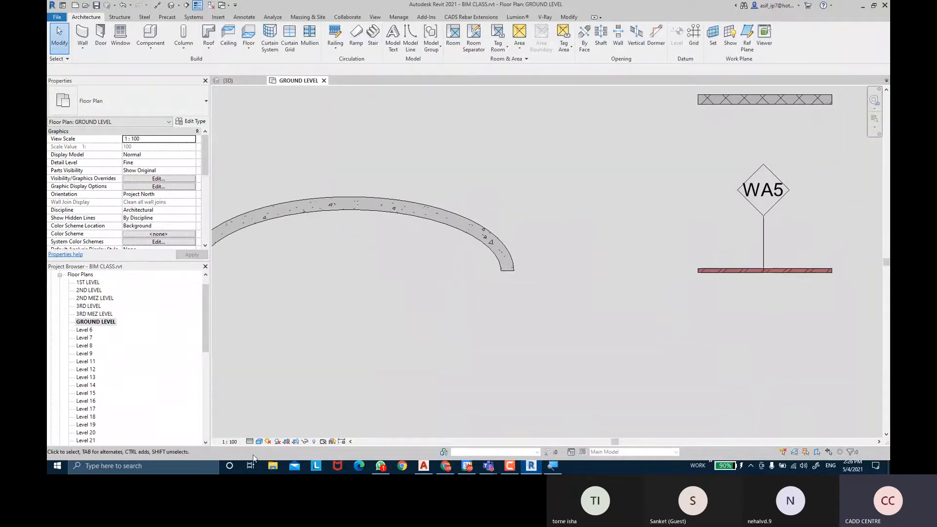
Step: Set the detail level to Coarse and compare the fills of the arc, straight and elliptical walls across the plan
{"action": "left_click", "coordinate": [250, 443]}
{"action": "left_click", "coordinate": [262, 415]}
{"action": "middle_click_drag", "start_coordinate": [291, 330], "coordinate": [360, 327]}
{"action": "scroll", "coordinate": [419, 293], "scroll_direction": "down", "scroll_amount": 2}
{"action": "middle_click_drag", "start_coordinate": [799, 265], "coordinate": [502, 237]}
{"action": "scroll", "coordinate": [652, 232], "scroll_direction": "down", "scroll_amount": 1}
{"action": "middle_click_drag", "start_coordinate": [732, 241], "coordinate": [576, 230]}
{"action": "scroll", "coordinate": [634, 226], "scroll_direction": "down", "scroll_amount": 1}
{"action": "middle_click_drag", "start_coordinate": [676, 230], "coordinate": [345, 227]}
{"action": "scroll", "coordinate": [709, 210], "scroll_direction": "up", "scroll_amount": 3}
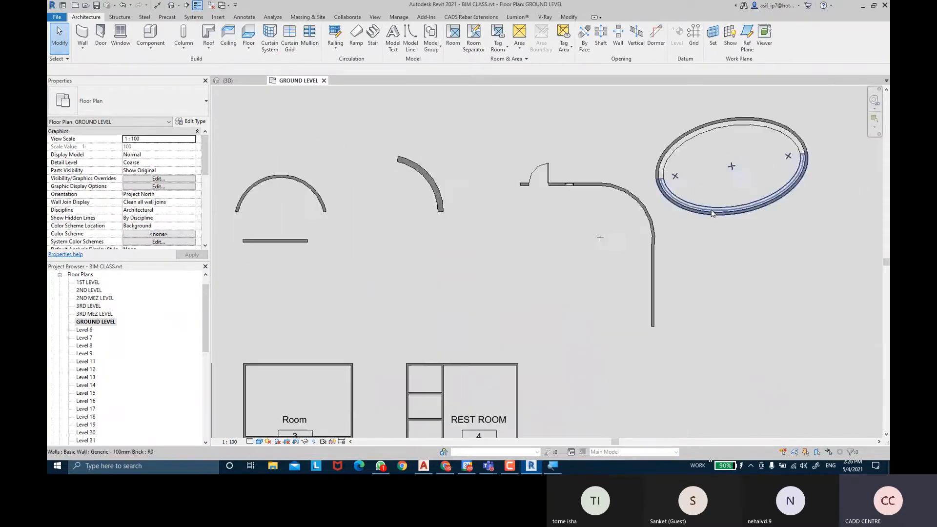
{"action": "scroll", "coordinate": [522, 211], "scroll_direction": "up", "scroll_amount": 2}
{"action": "middle_click_drag", "start_coordinate": [338, 185], "coordinate": [404, 208]}
{"action": "scroll", "coordinate": [628, 209], "scroll_direction": "up", "scroll_amount": 2}
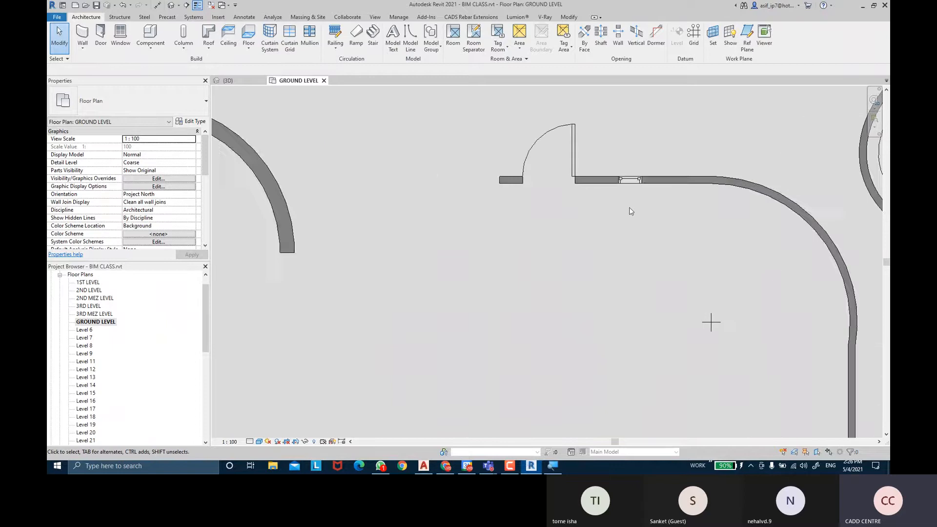
{"action": "middle_click_drag", "start_coordinate": [600, 213], "coordinate": [615, 256]}
Step: Set the detail level back to Fine and examine the brick wall's layers around the window opening
{"action": "left_click", "coordinate": [251, 441]}
{"action": "left_click", "coordinate": [261, 433]}
{"action": "scroll", "coordinate": [613, 229], "scroll_direction": "up", "scroll_amount": 2}
{"action": "middle_click_drag", "start_coordinate": [728, 277], "coordinate": [676, 289]}
{"action": "scroll", "coordinate": [570, 226], "scroll_direction": "up", "scroll_amount": 4}
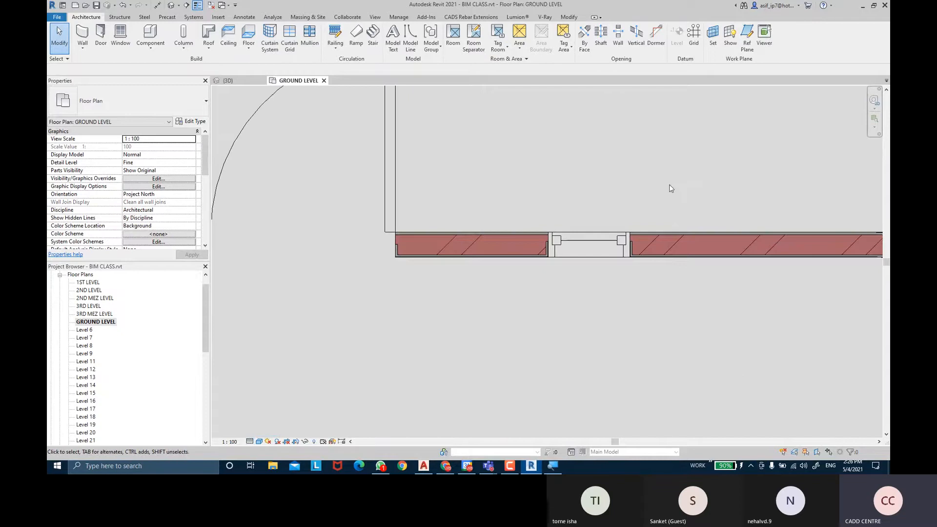
Step: Review the Analytical Properties, including Absorptance and Roughness, of the wall type hosting the door and window, and collapse that group
{"action": "scroll", "coordinate": [506, 253], "scroll_direction": "down", "scroll_amount": 3}
{"action": "left_click", "coordinate": [364, 266]}
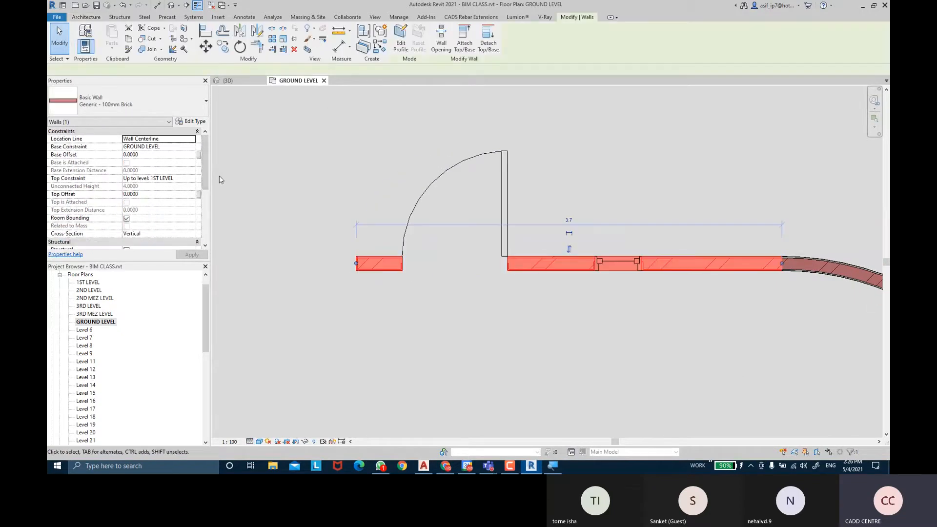
{"action": "left_click", "coordinate": [194, 122]}
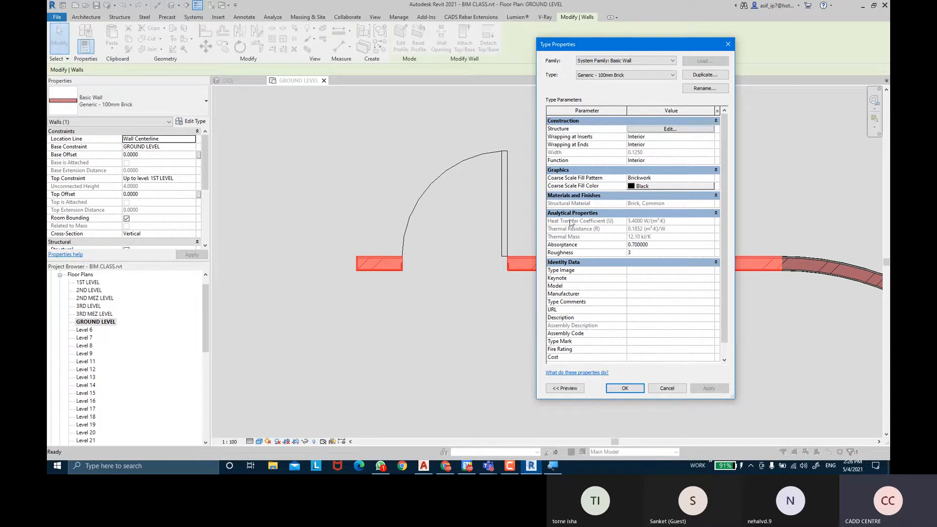
{"action": "mouse_move", "coordinate": [566, 235]}
{"action": "left_click_drag", "start_coordinate": [656, 248], "coordinate": [623, 248]}
{"action": "left_click", "coordinate": [649, 253]}
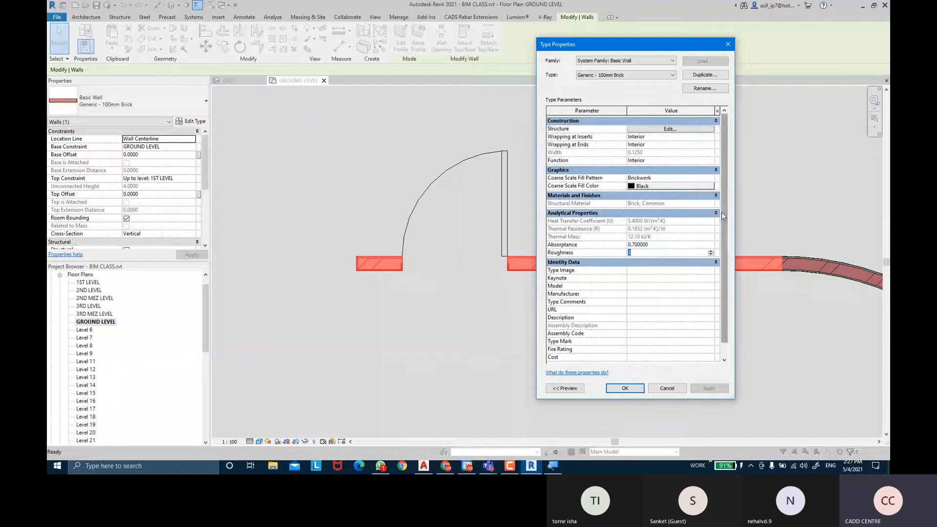
{"action": "left_click", "coordinate": [663, 214]}
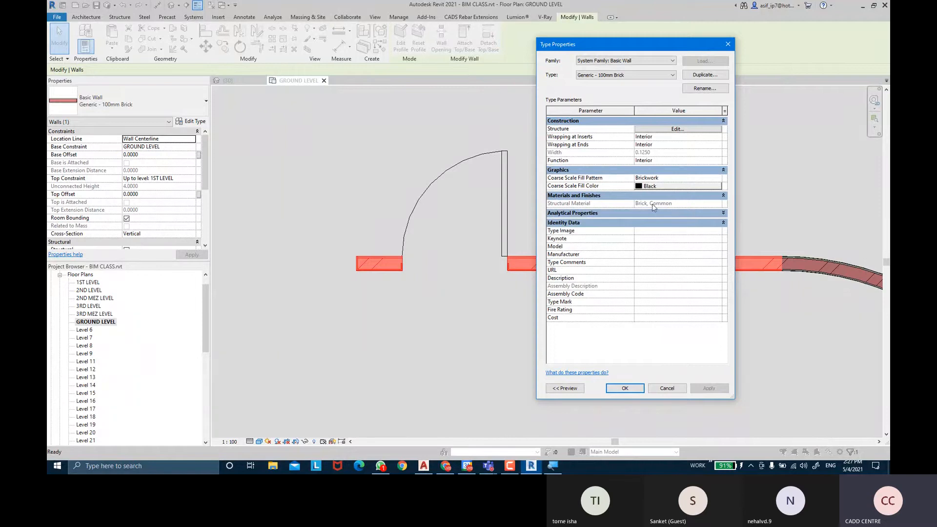
Step: Clear the Structural Material option for the Structure [1] layer of the Generic - 100mm Brick wall type
{"action": "left_click", "coordinate": [677, 129]}
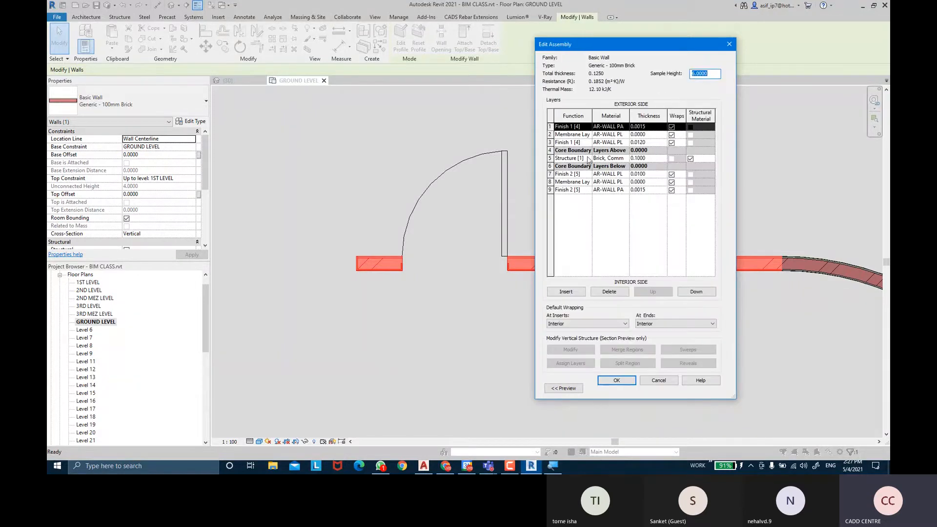
{"action": "left_click", "coordinate": [691, 158]}
{"action": "left_click", "coordinate": [620, 381]}
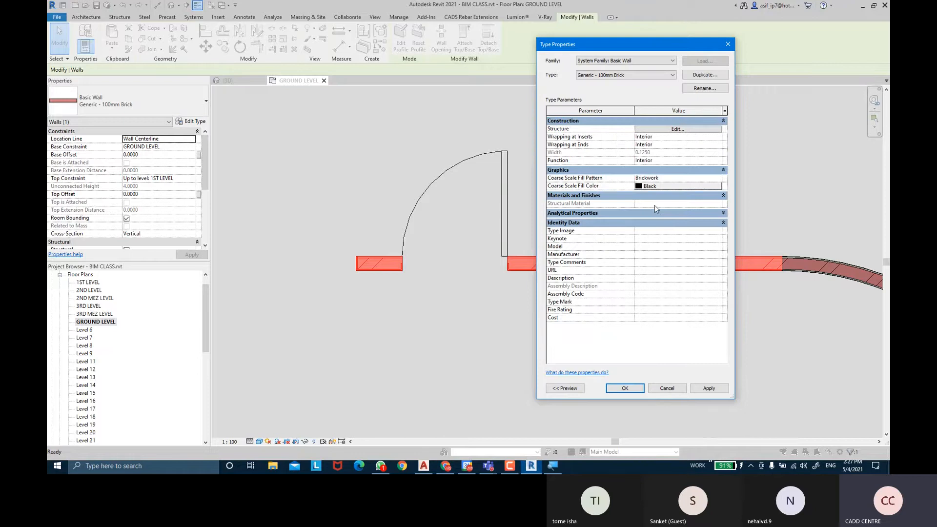
Step: Turn the Structural Material option back on for the Generic - 100mm Brick type's Structure [1] layer and accept the type properties
{"action": "left_click", "coordinate": [678, 129]}
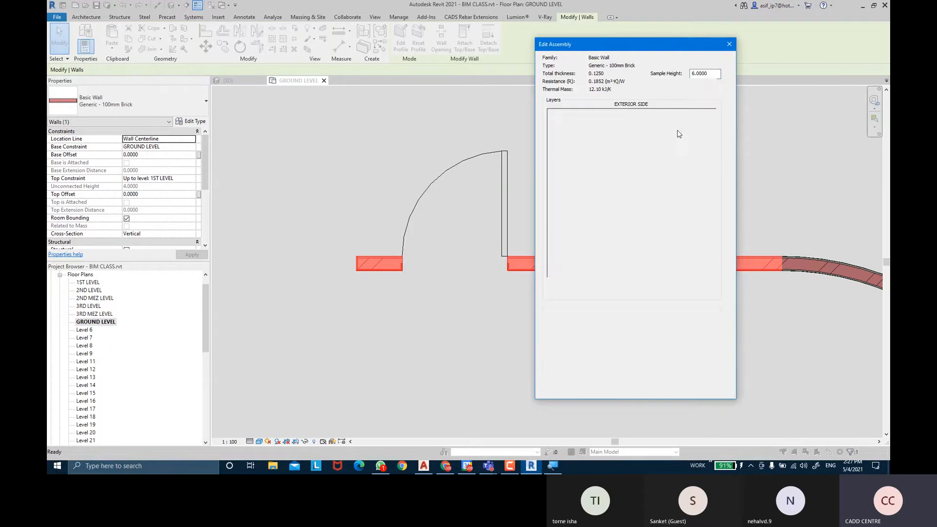
{"action": "left_click", "coordinate": [690, 160]}
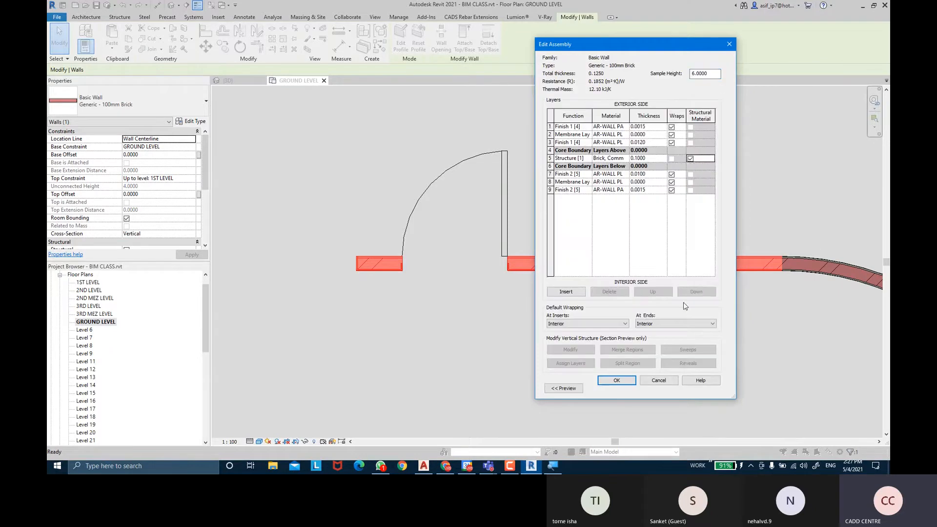
{"action": "left_click", "coordinate": [617, 380]}
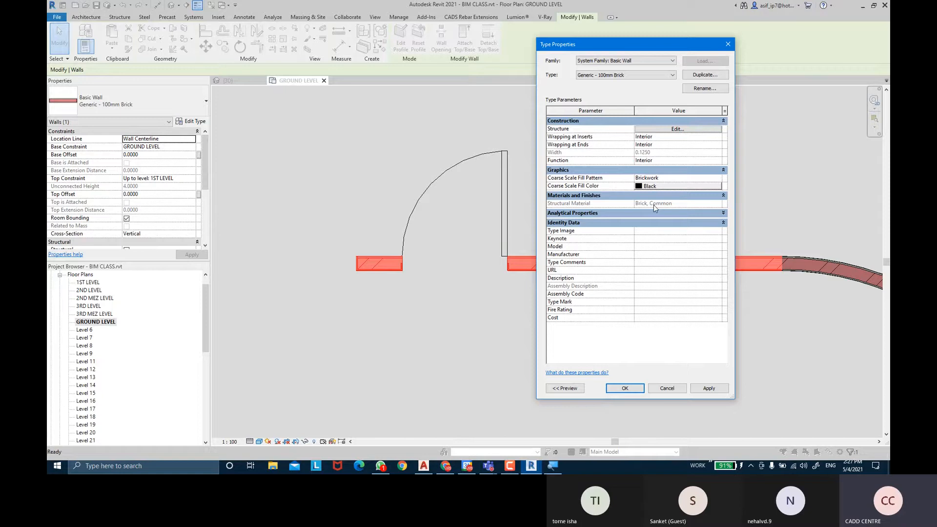
{"action": "left_click", "coordinate": [625, 388]}
Step: Clear the Structural Material option for the Structure [1] layer of the half-elliptical wall's Retaining - 300mm Concrete type
{"action": "scroll", "coordinate": [635, 342], "scroll_direction": "down", "scroll_amount": 5}
{"action": "middle_click_drag", "start_coordinate": [682, 394], "coordinate": [862, 308]}
{"action": "middle_click_drag", "start_coordinate": [298, 171], "coordinate": [542, 177]}
{"action": "middle_click_drag", "start_coordinate": [252, 163], "coordinate": [605, 153]}
{"action": "middle_click_drag", "start_coordinate": [389, 163], "coordinate": [759, 116]}
{"action": "middle_click_drag", "start_coordinate": [303, 161], "coordinate": [506, 226]}
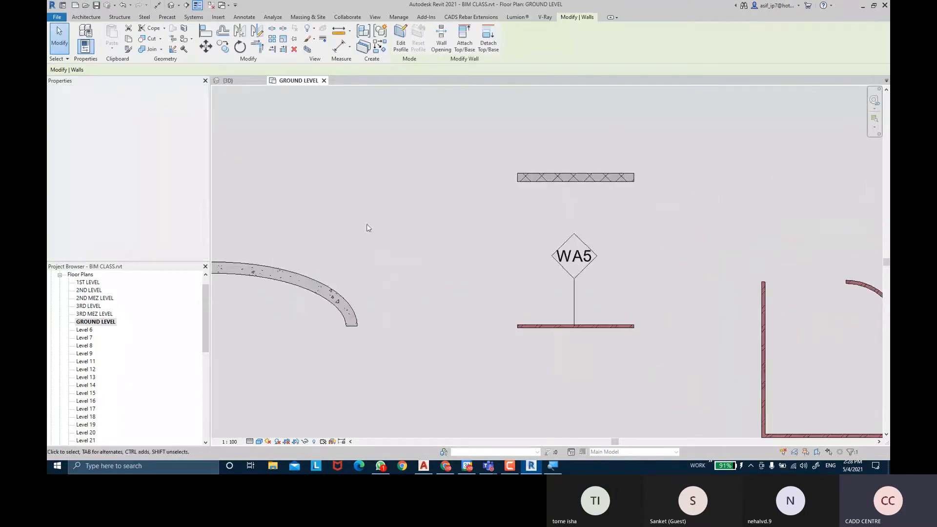
{"action": "middle_click_drag", "start_coordinate": [361, 226], "coordinate": [690, 168]}
{"action": "left_click", "coordinate": [611, 227]}
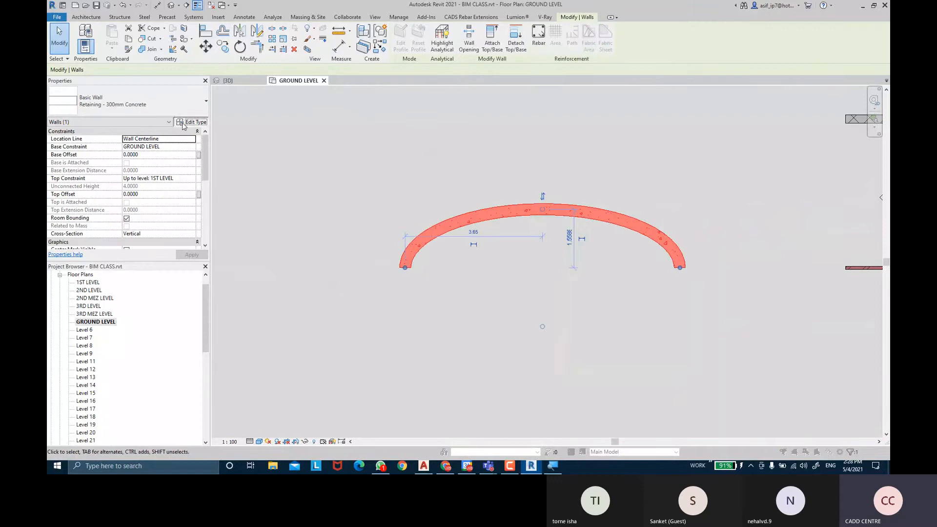
{"action": "left_click", "coordinate": [191, 121]}
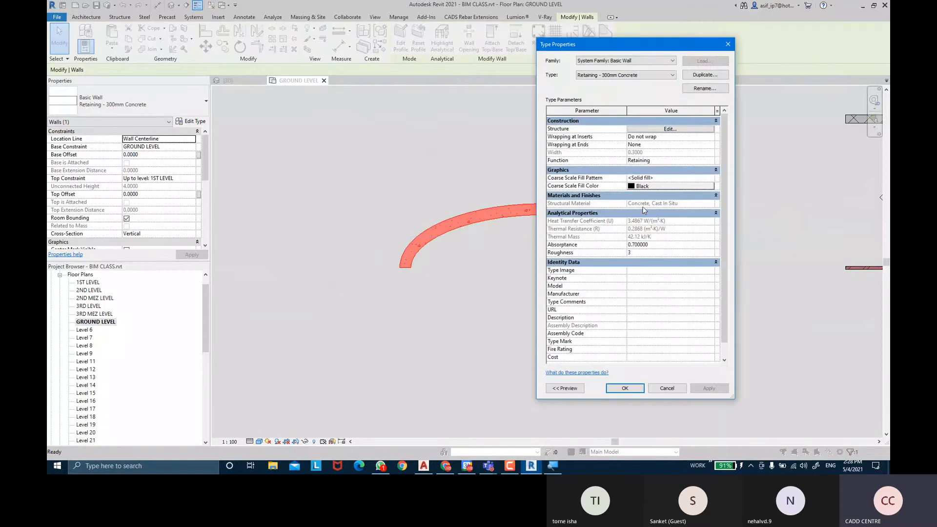
{"action": "left_click", "coordinate": [661, 129]}
{"action": "left_click", "coordinate": [693, 135]}
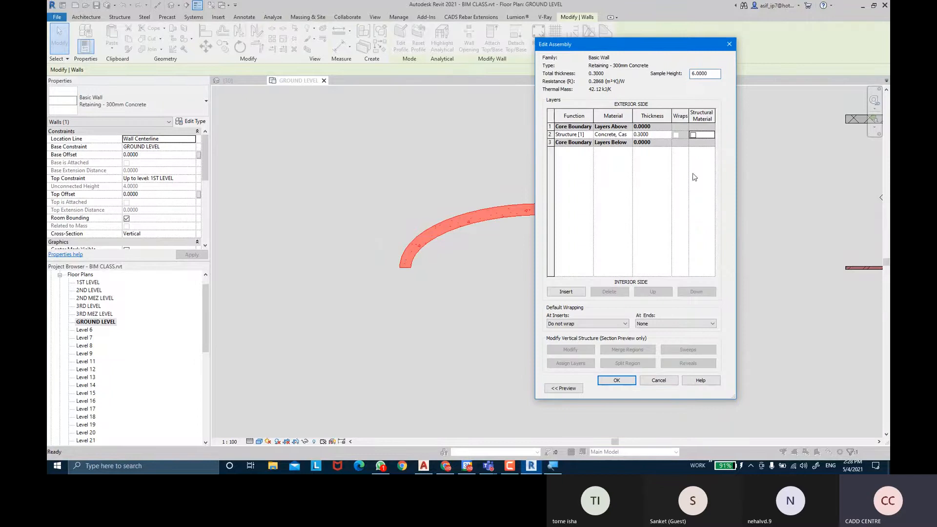
{"action": "left_click", "coordinate": [621, 383]}
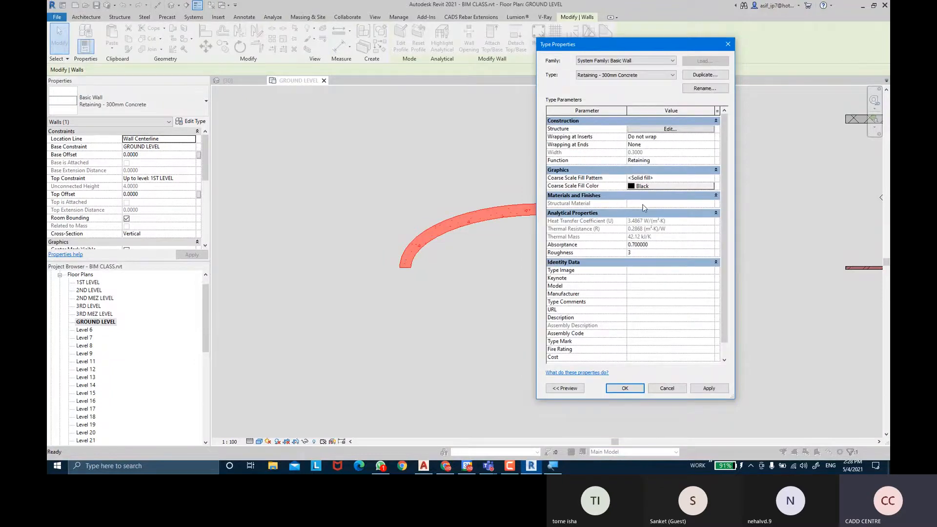
Step: Turn the Structural Material option back on for the Retaining - 300mm Concrete type's Structure [1] layer
{"action": "left_click", "coordinate": [668, 129]}
{"action": "left_click", "coordinate": [694, 136]}
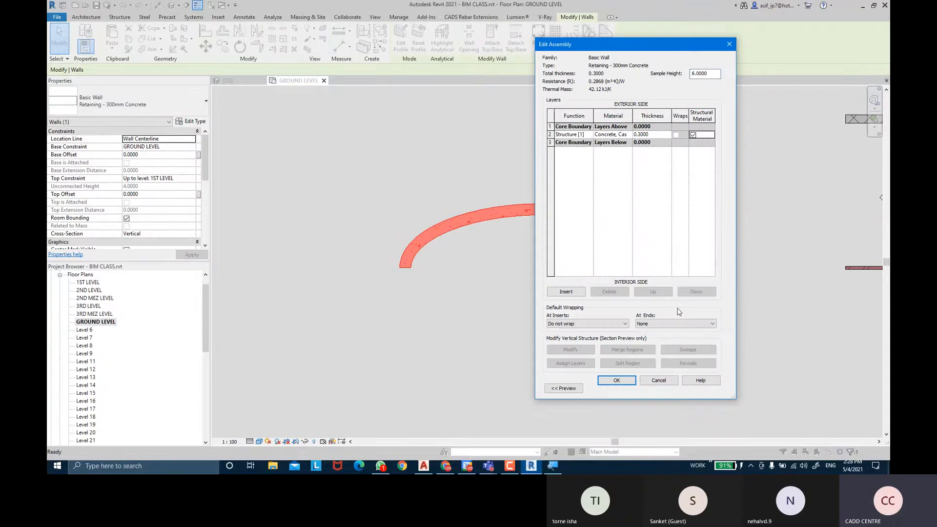
{"action": "left_click", "coordinate": [616, 381]}
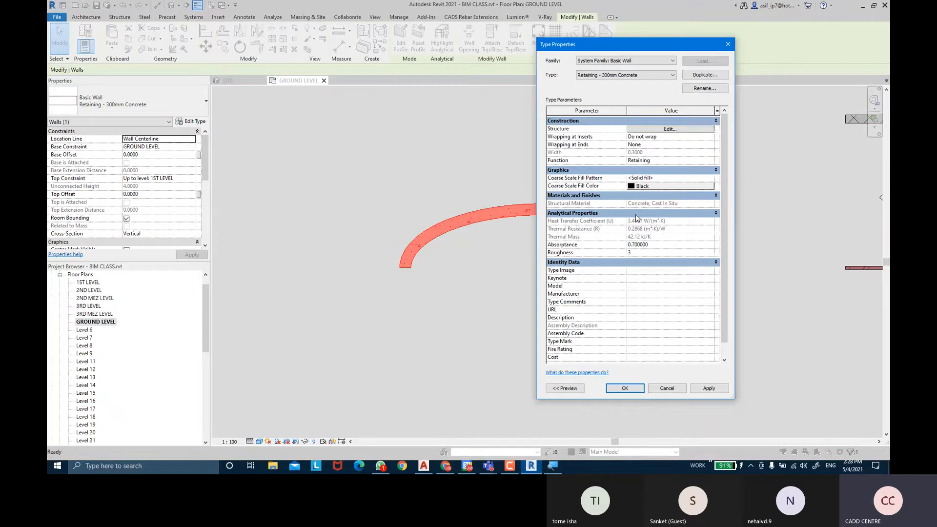
Step: Collapse every parameter group of the Retaining - 300mm Concrete type except Identity Data, and move the dialog clear of the half-elliptical wall
{"action": "left_click", "coordinate": [605, 213]}
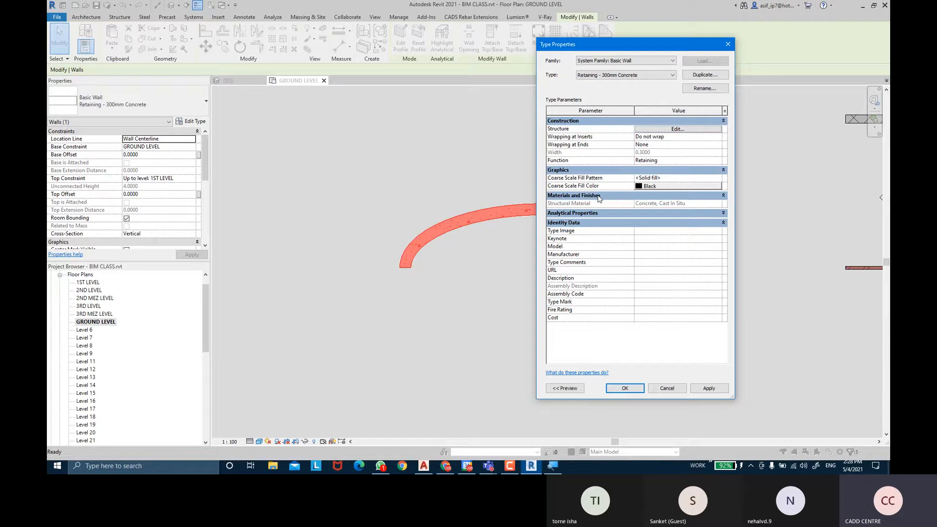
{"action": "left_click", "coordinate": [601, 195]}
{"action": "left_click", "coordinate": [601, 171]}
{"action": "left_click", "coordinate": [598, 122]}
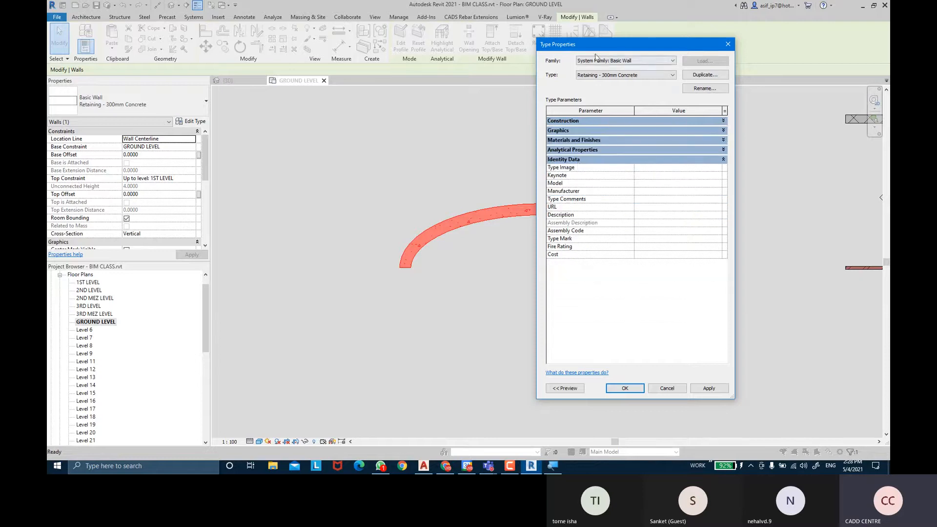
{"action": "left_click_drag", "start_coordinate": [606, 50], "coordinate": [711, 52]}
Step: Examine the Identity Data fields of the Retaining - 300mm Concrete type, from Type Image through Type Mark, Fire Rating and Cost
{"action": "left_click", "coordinate": [750, 171]}
{"action": "left_click", "coordinate": [752, 177]}
{"action": "left_click", "coordinate": [748, 186]}
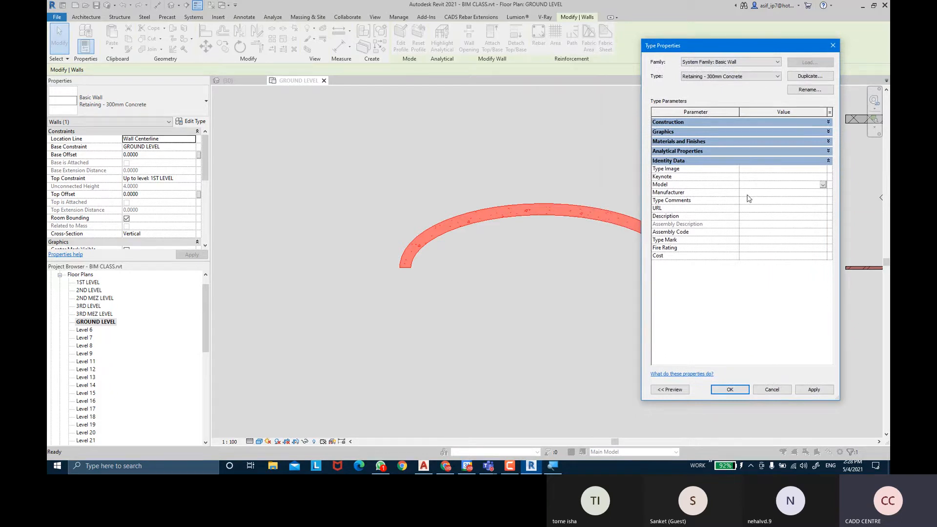
{"action": "left_click", "coordinate": [749, 202]}
{"action": "left_click", "coordinate": [747, 217]}
{"action": "left_click", "coordinate": [745, 234]}
{"action": "left_click", "coordinate": [745, 241]}
{"action": "left_click", "coordinate": [745, 249]}
{"action": "left_click", "coordinate": [747, 256]}
Step: Open the image manager for the Type Image and accept it with no image chosen, setting the field to <None>
{"action": "left_click", "coordinate": [747, 169]}
{"action": "left_click", "coordinate": [824, 169]}
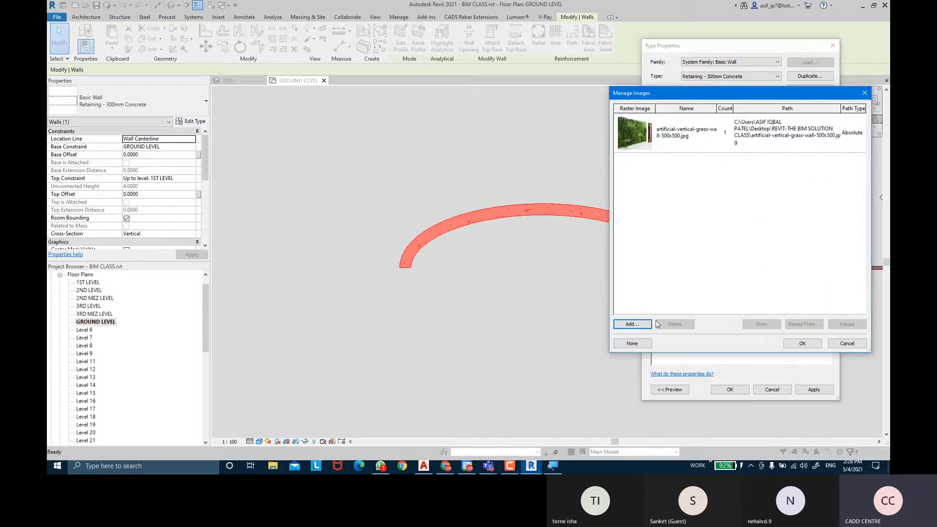
{"action": "left_click", "coordinate": [818, 345]}
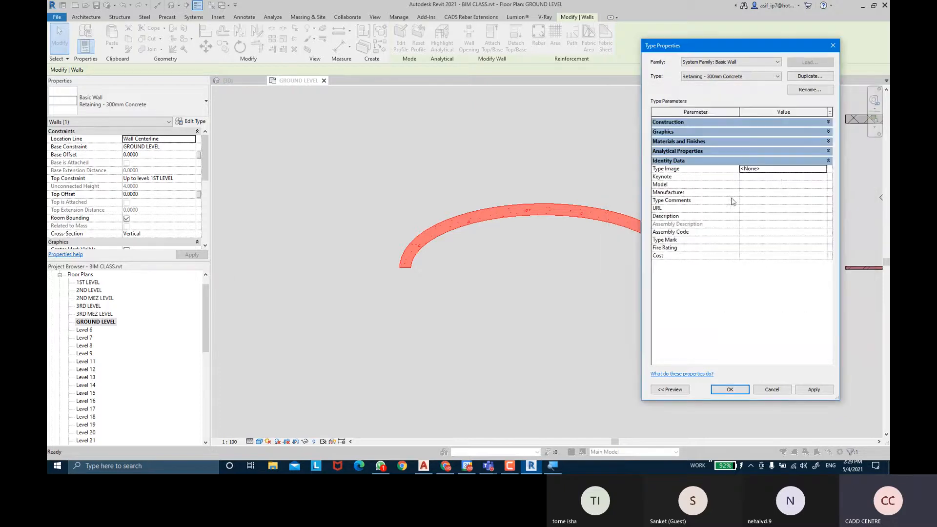
Step: Set the type's Keynote to 03300, Cast-in-Place Concrete, from Division 03 - Concrete
{"action": "left_click", "coordinate": [776, 177]}
{"action": "left_click", "coordinate": [824, 176]}
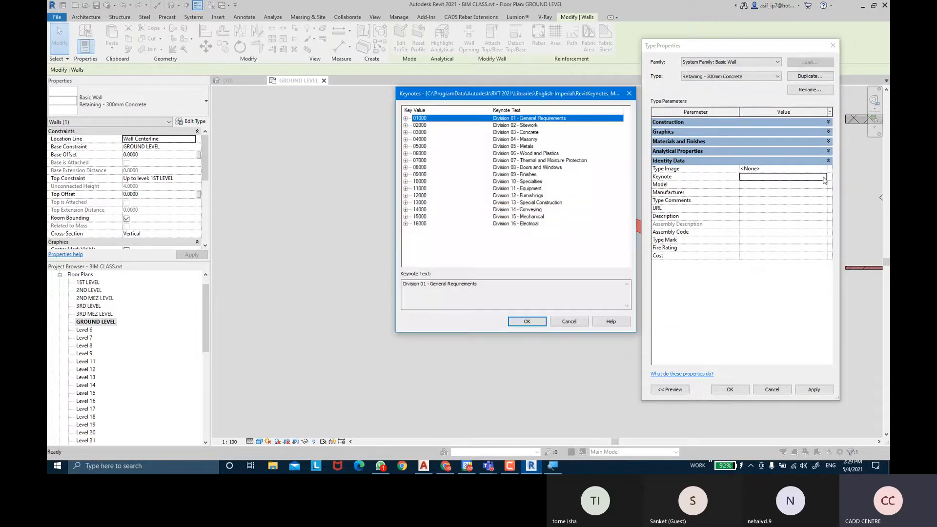
{"action": "left_click", "coordinate": [530, 133]}
{"action": "left_click", "coordinate": [406, 132]}
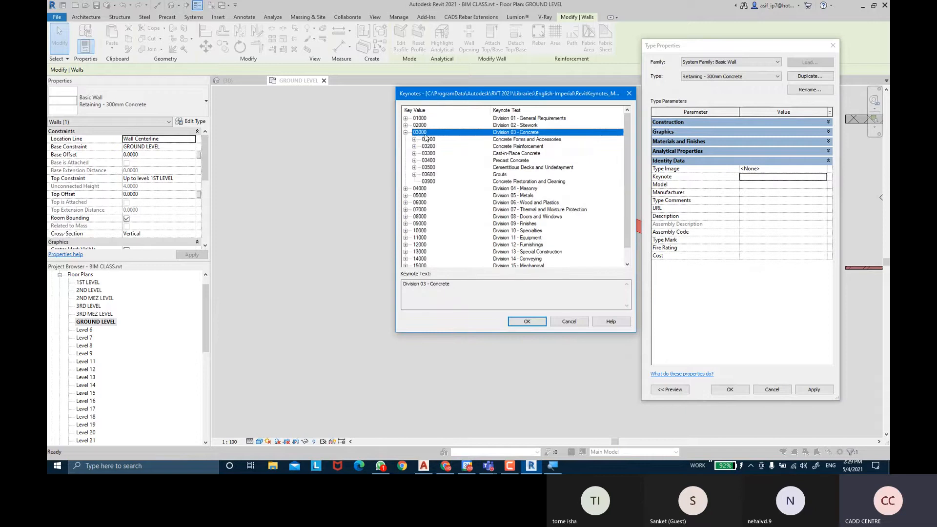
{"action": "left_click", "coordinate": [523, 147]}
{"action": "left_click", "coordinate": [528, 155]}
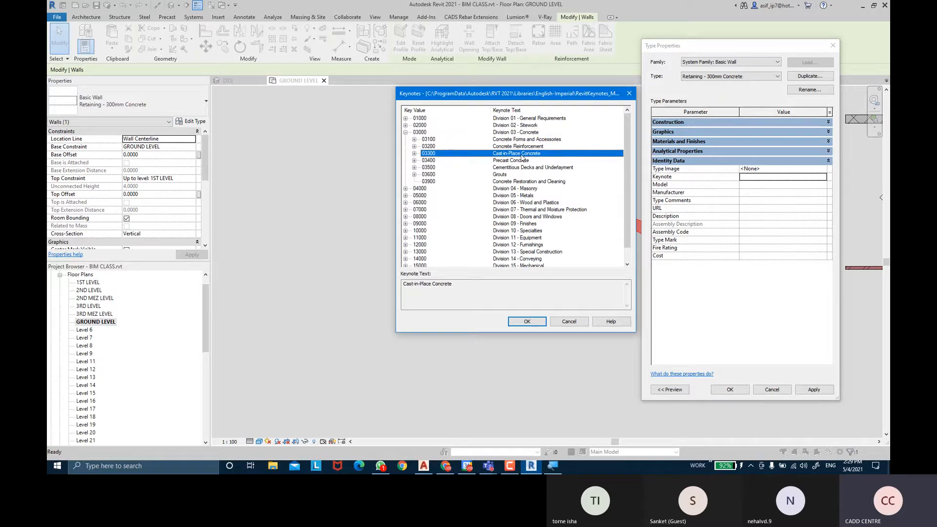
{"action": "left_click", "coordinate": [528, 321]}
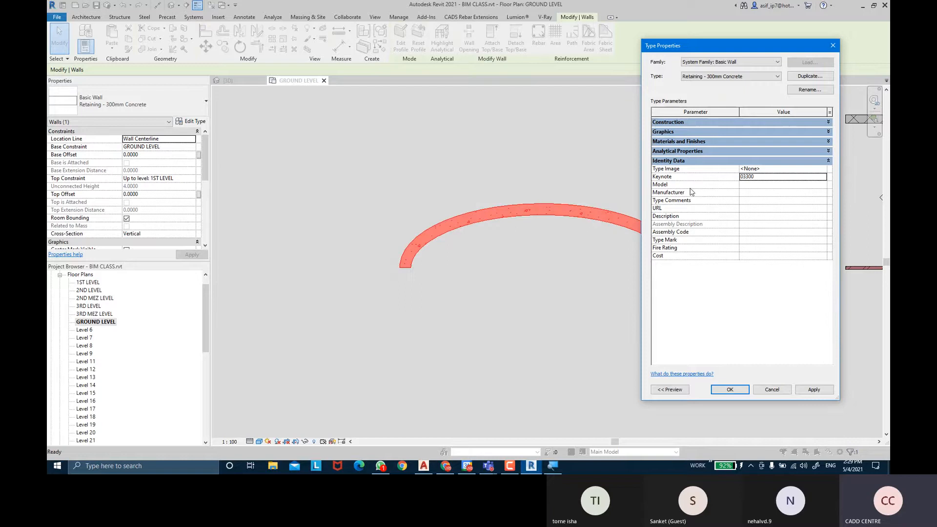
Step: Enter "rataining" as the Type Comments of the Retaining - 300mm Concrete type
{"action": "left_click", "coordinate": [748, 195]}
{"action": "left_click", "coordinate": [748, 202]}
{"action": "type", "text": "ratining"}
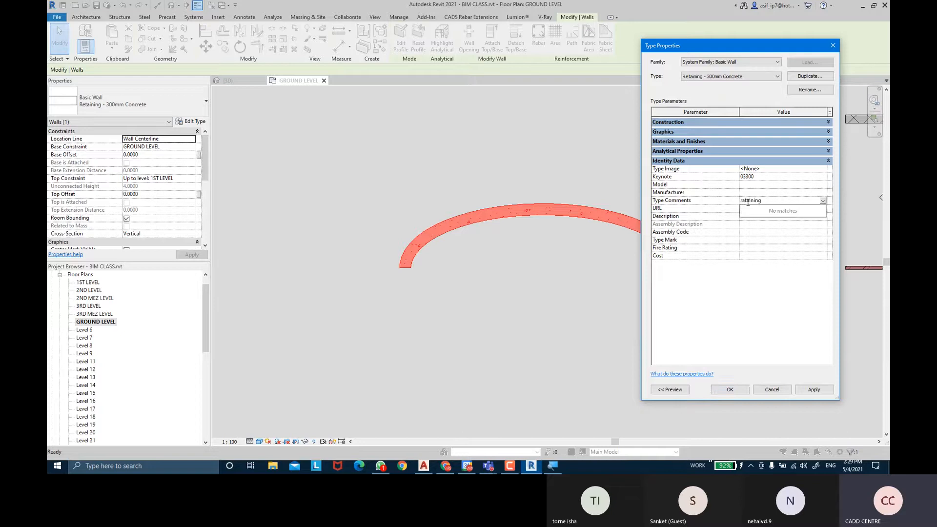
{"action": "key", "text": "Return"}
{"action": "left_click", "coordinate": [749, 209]}
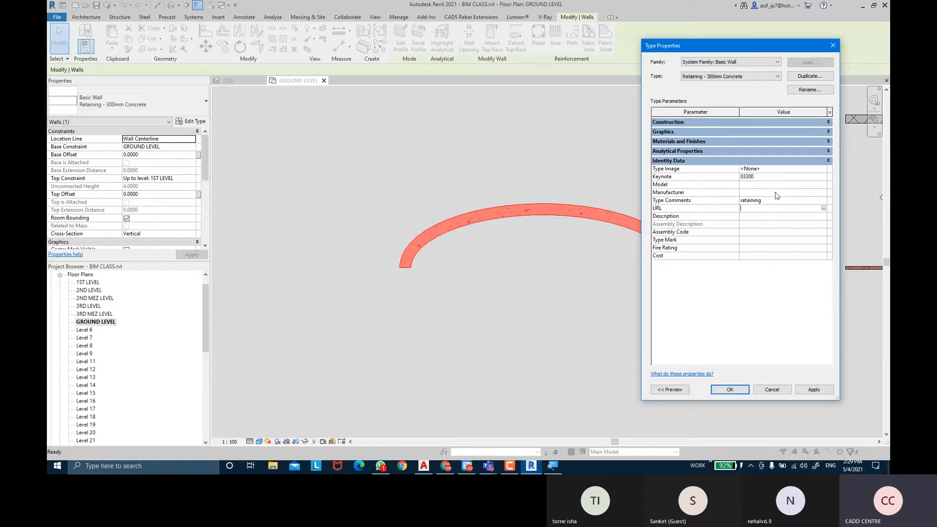
{"action": "left_click", "coordinate": [756, 218]}
Step: Open the Assembly Code classifications for walls and look through B10 - Superstructure under B - Shell
{"action": "left_click", "coordinate": [753, 232]}
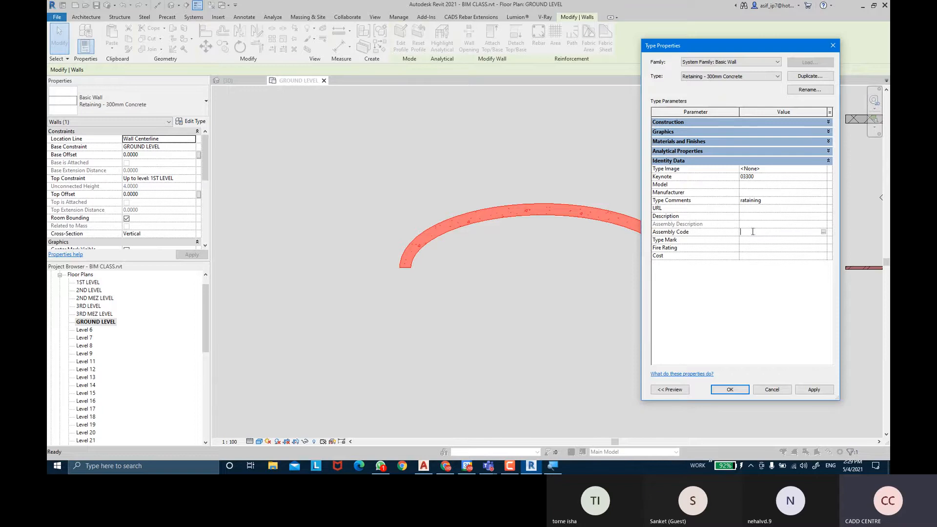
{"action": "left_click", "coordinate": [824, 232]}
{"action": "left_click_drag", "start_coordinate": [703, 104], "coordinate": [326, 108]}
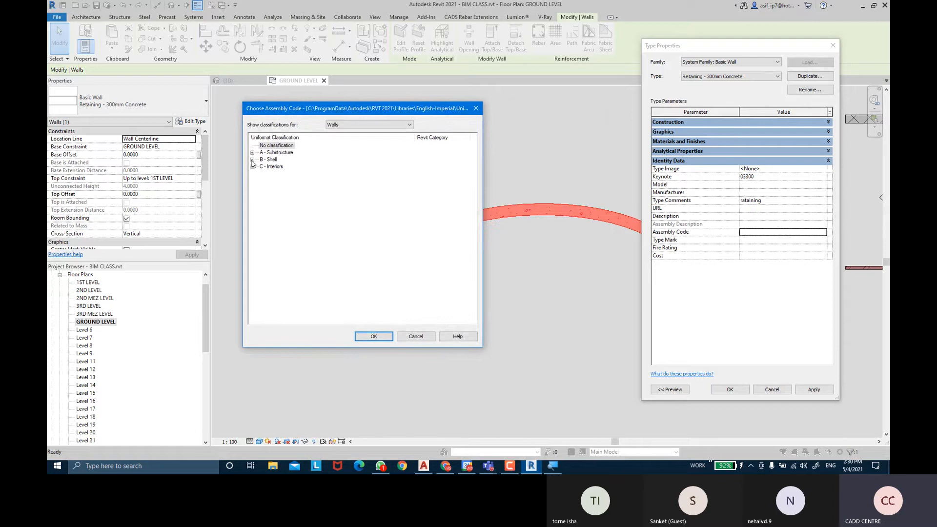
{"action": "left_click", "coordinate": [252, 160]}
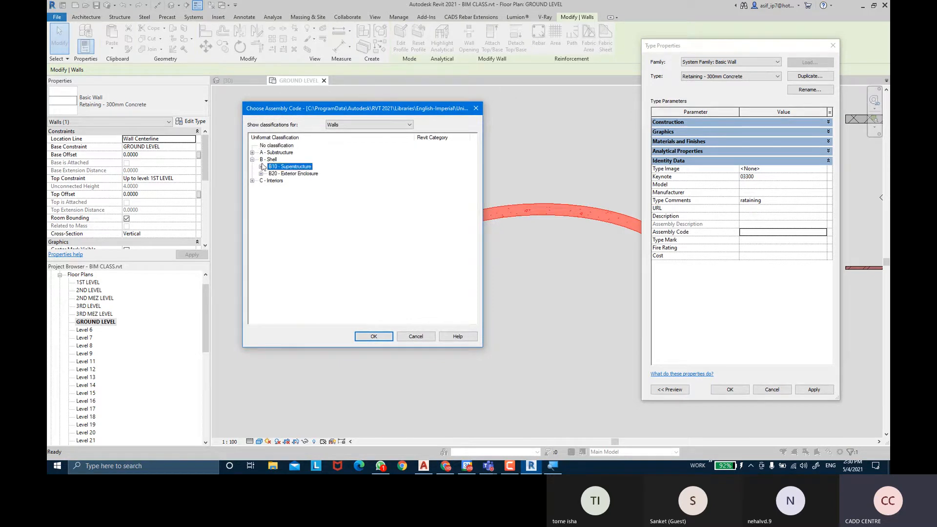
{"action": "left_click", "coordinate": [261, 167]}
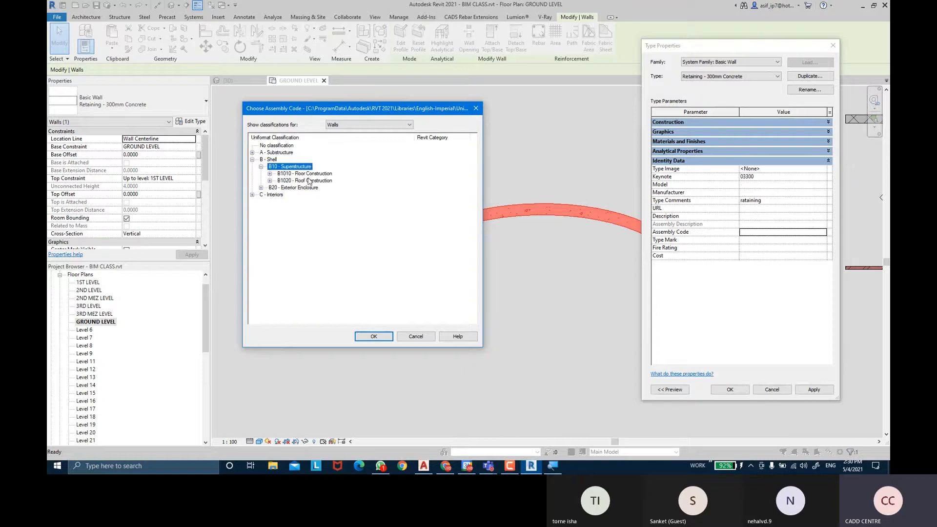
{"action": "left_click", "coordinate": [261, 166]}
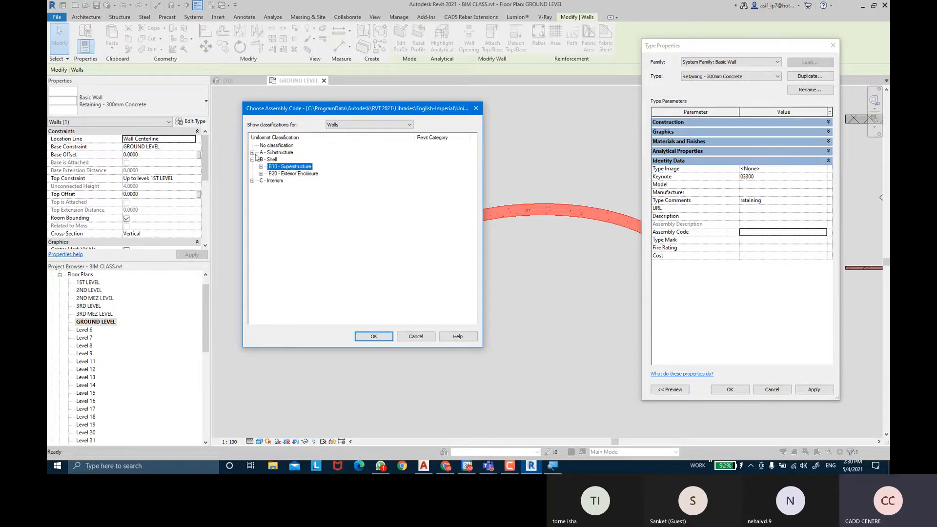
Step: Expand the A - Substructure classification through A10 - Foundations and A1010 - Standard Foundations
{"action": "left_click", "coordinate": [252, 152]}
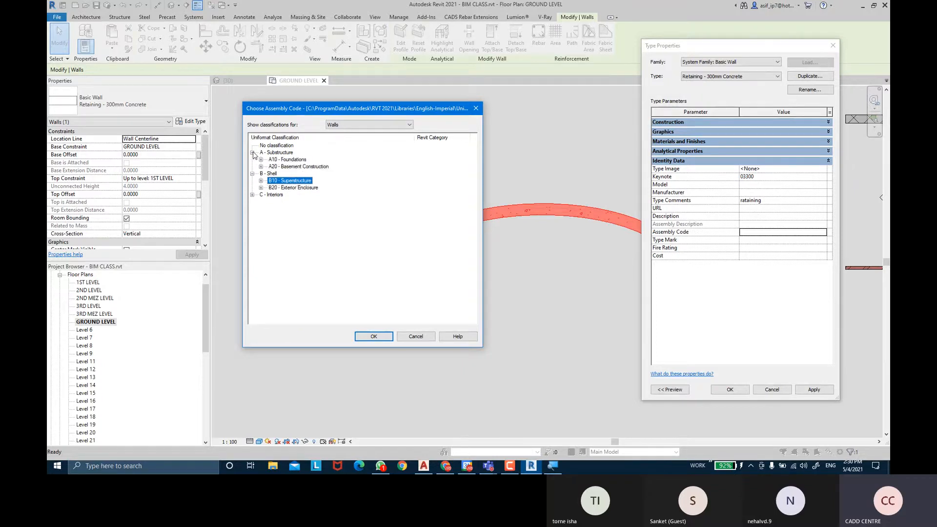
{"action": "left_click", "coordinate": [289, 160]}
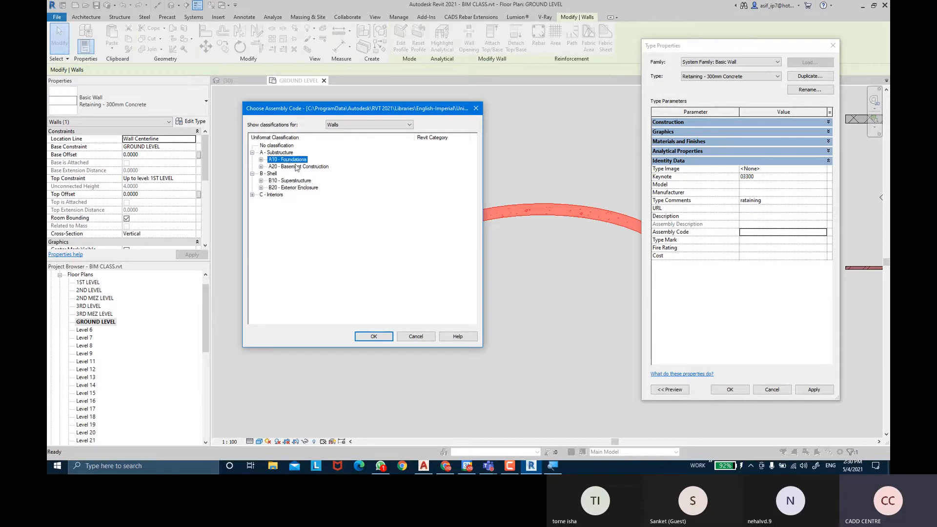
{"action": "left_click", "coordinate": [296, 167]}
{"action": "left_click", "coordinate": [282, 161]}
{"action": "left_click", "coordinate": [261, 160]}
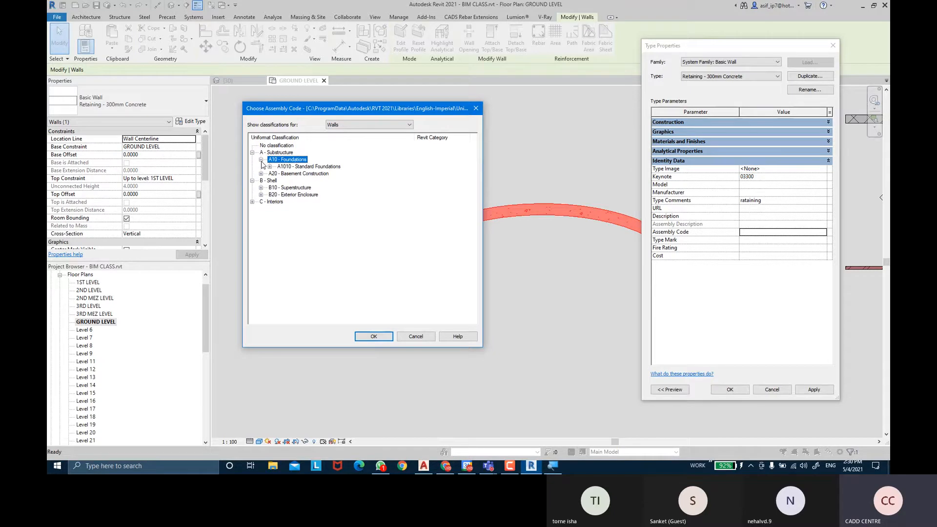
{"action": "left_click", "coordinate": [312, 168]}
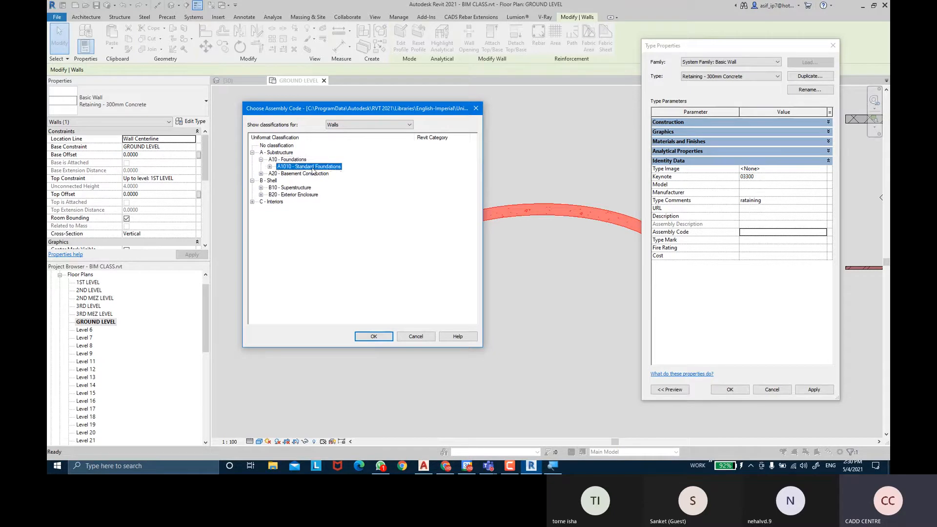
{"action": "left_click", "coordinate": [270, 167]}
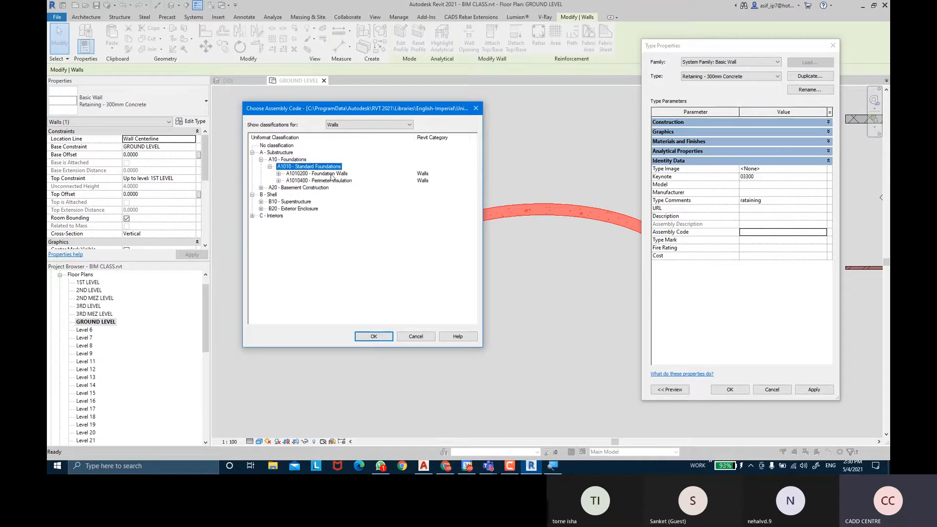
Step: Assign assembly code A1010210, Foundation Walls - CIP, from the A1010200 - Foundation Walls group to the wall type
{"action": "left_click", "coordinate": [328, 175]}
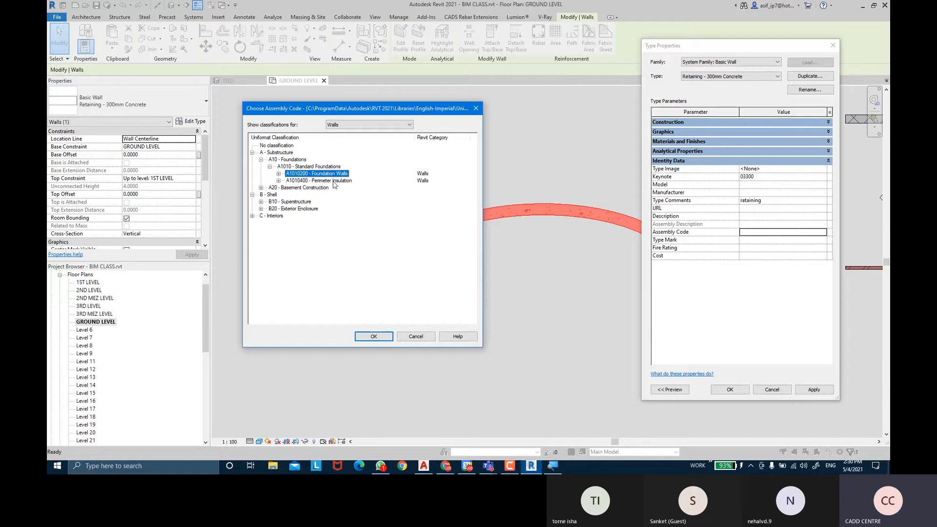
{"action": "left_click", "coordinate": [333, 181]}
{"action": "left_click", "coordinate": [333, 175]}
{"action": "left_click", "coordinate": [279, 174]}
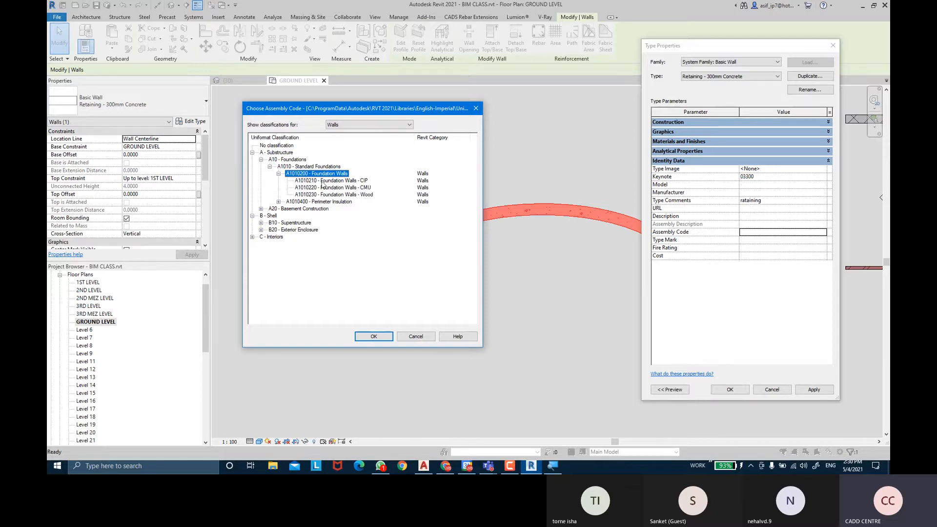
{"action": "left_click", "coordinate": [347, 181]}
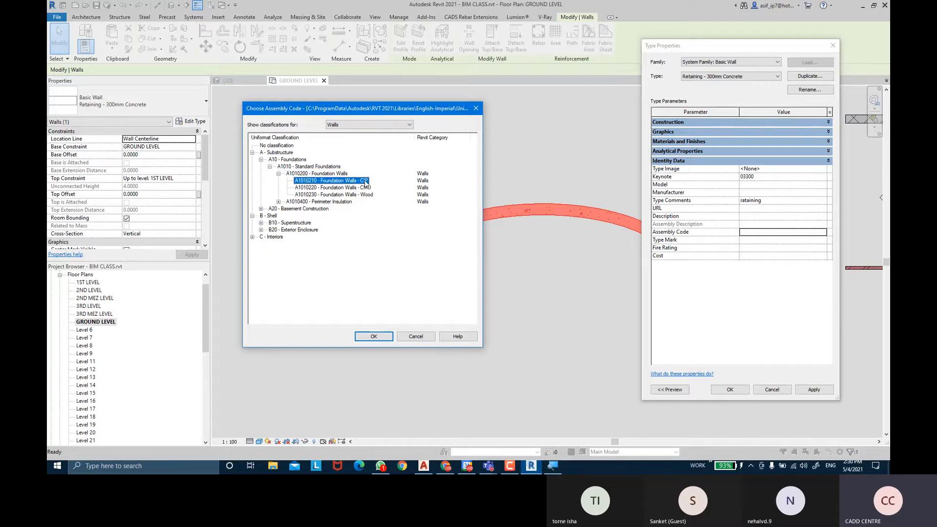
{"action": "left_click", "coordinate": [375, 337]}
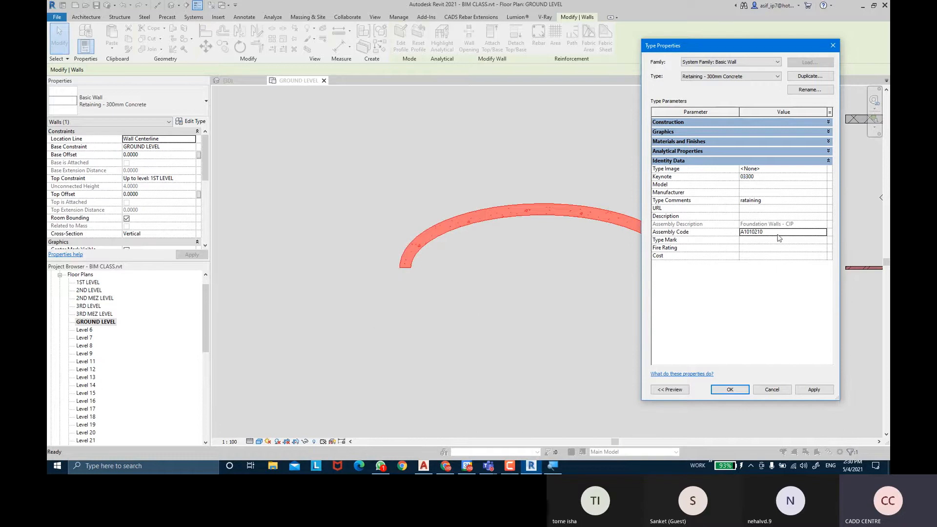
Step: Set the Type Mark to RT-100, leave Fire Rating and Cost empty, and apply and accept the type properties
{"action": "left_click", "coordinate": [755, 241]}
{"action": "key", "text": "Caps_Lock"}
{"action": "type", "text": "RT-100"}
{"action": "left_click", "coordinate": [762, 248]}
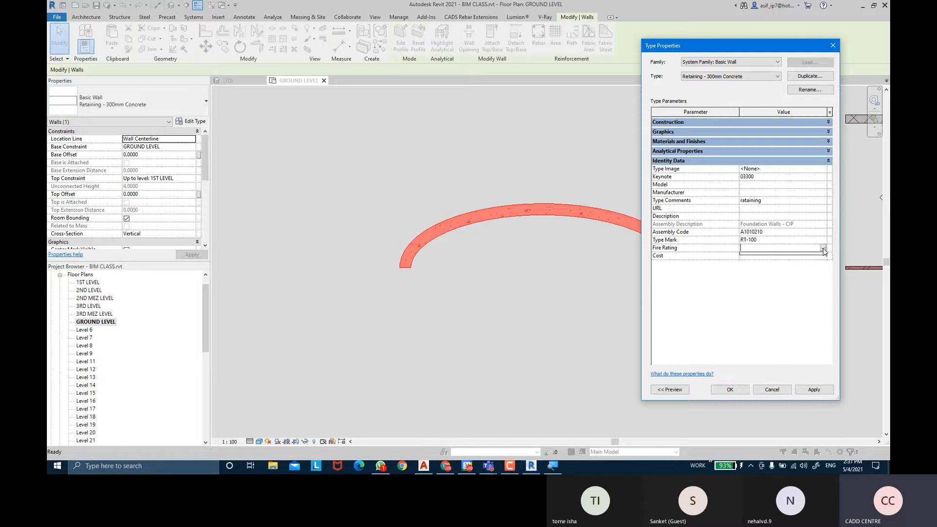
{"action": "left_click", "coordinate": [785, 256]}
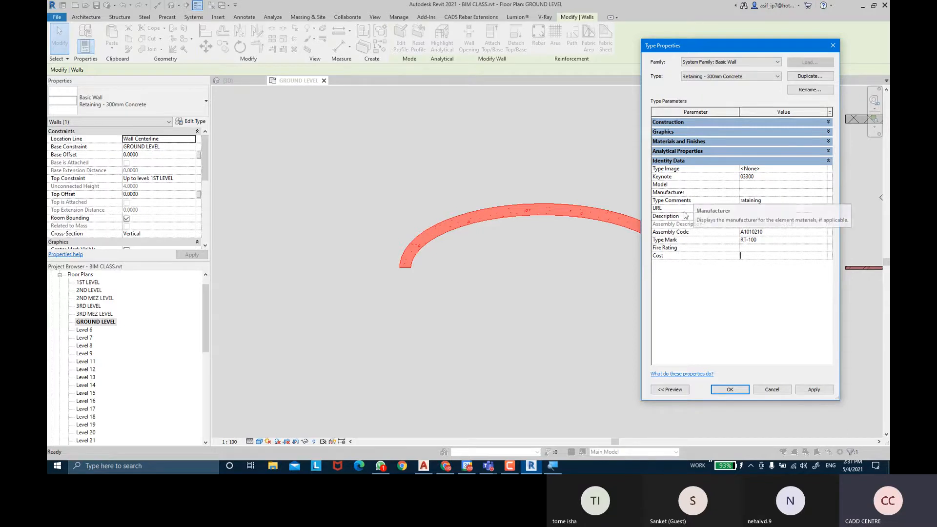
{"action": "left_click", "coordinate": [813, 390]}
{"action": "left_click", "coordinate": [731, 390]}
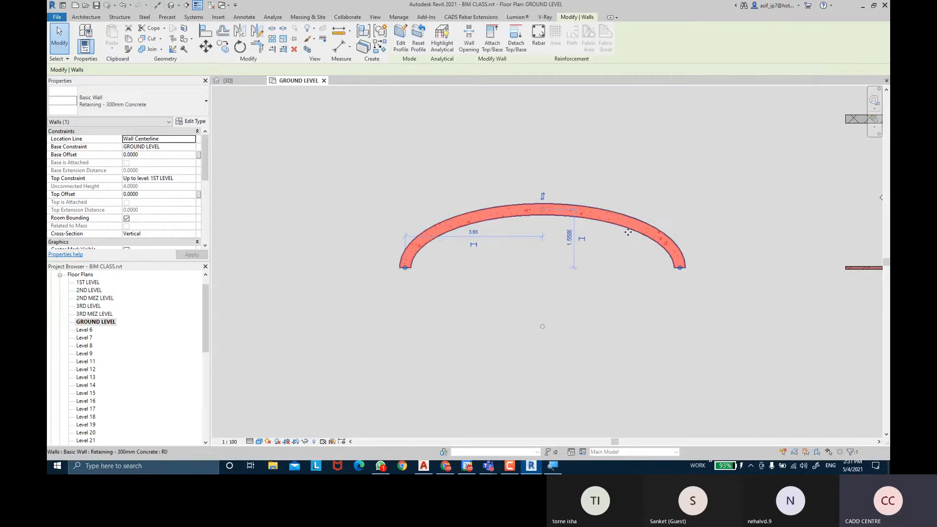
Step: Draw a closed rectangle of straight Retaining - 300mm Concrete walls about 7.6 m wide below the half-elliptical wall, using that wall as the template
{"action": "left_click", "coordinate": [623, 334]}
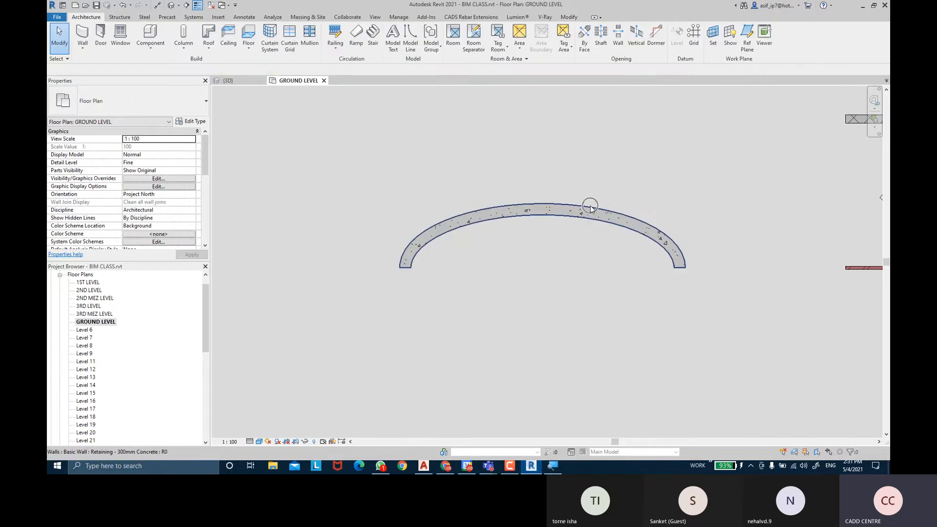
{"action": "left_click", "coordinate": [516, 215]}
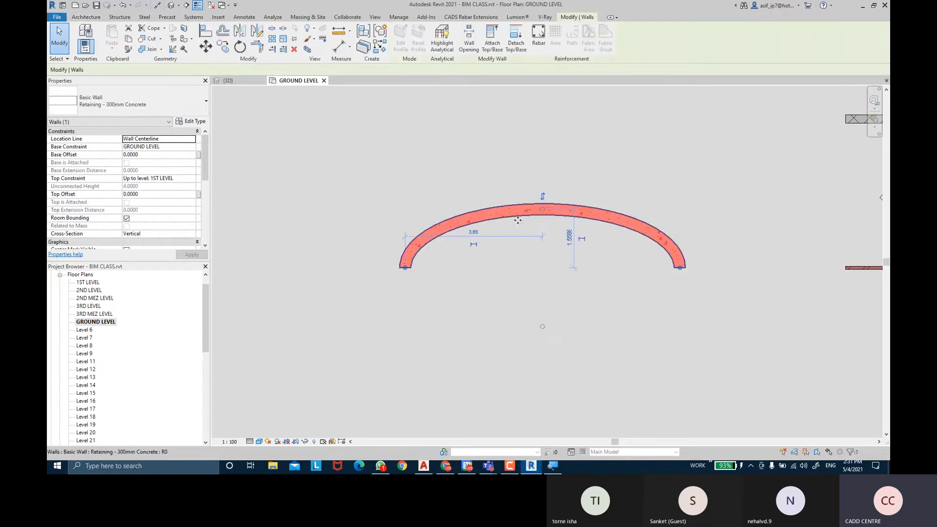
{"action": "left_click", "coordinate": [383, 52]}
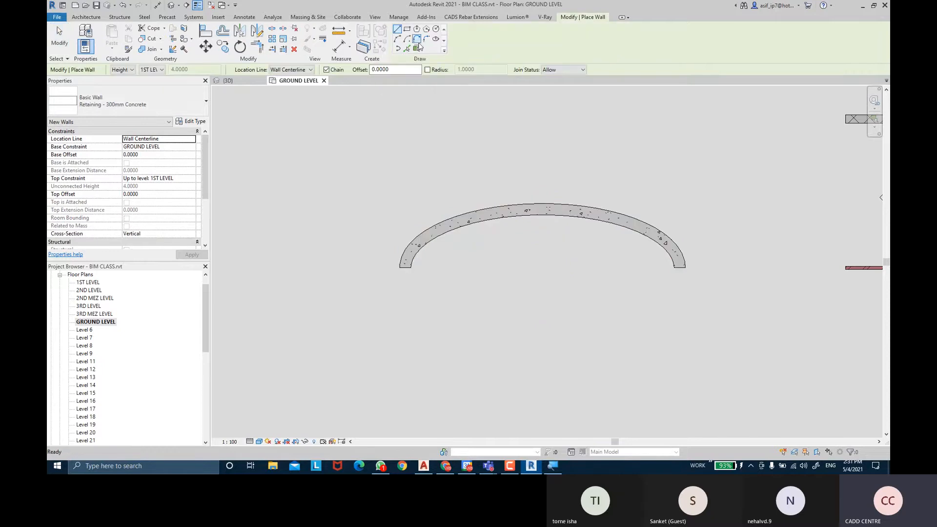
{"action": "left_click", "coordinate": [400, 33]}
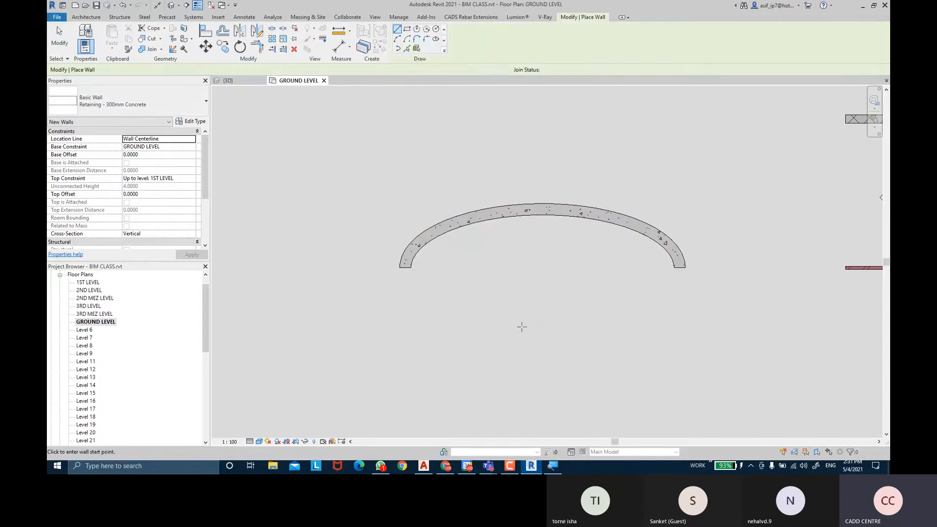
{"action": "middle_click_drag", "start_coordinate": [521, 324], "coordinate": [495, 262]}
{"action": "scroll", "coordinate": [495, 262], "scroll_direction": "down", "scroll_amount": 1}
{"action": "left_click", "coordinate": [424, 330]}
{"action": "left_click", "coordinate": [641, 329]}
{"action": "middle_click_drag", "start_coordinate": [653, 395], "coordinate": [645, 299]}
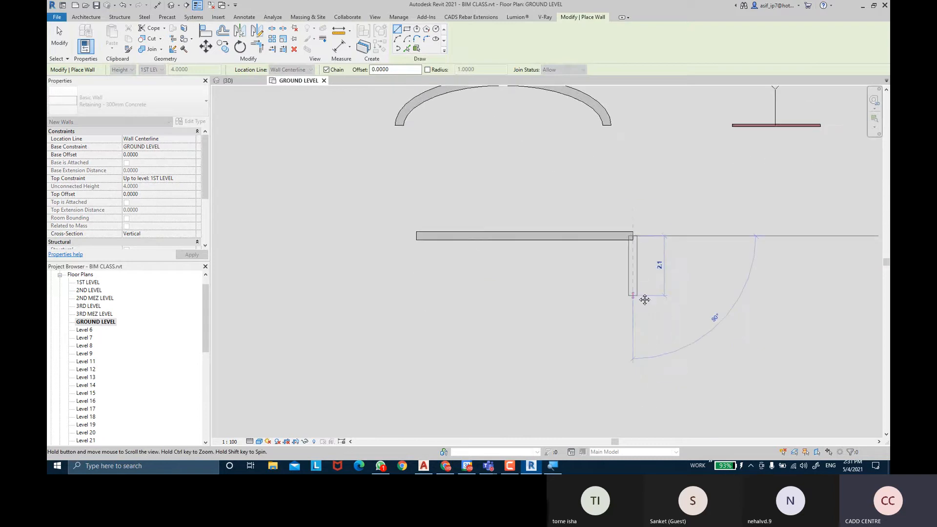
{"action": "left_click", "coordinate": [633, 395]}
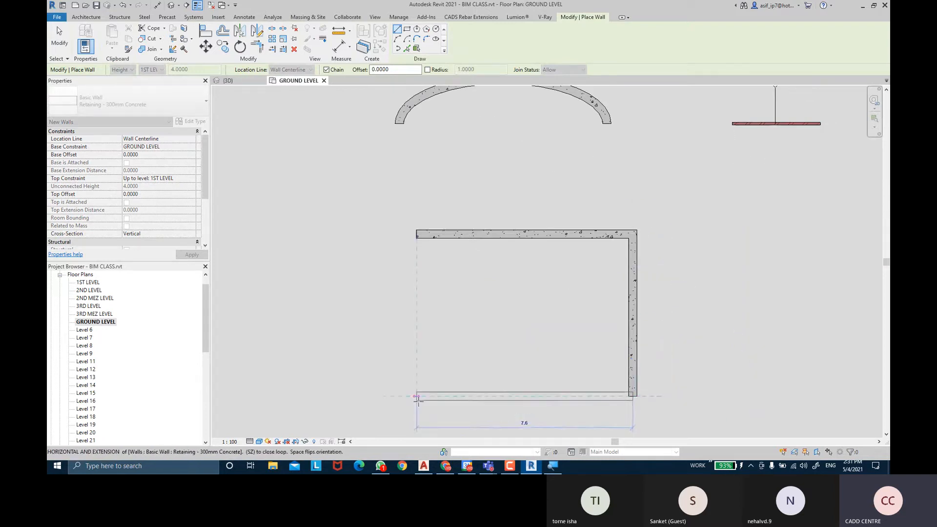
{"action": "left_click", "coordinate": [417, 395]}
{"action": "left_click", "coordinate": [416, 236]}
{"action": "key", "text": "Escape"}
{"action": "key", "text": "Escape"}
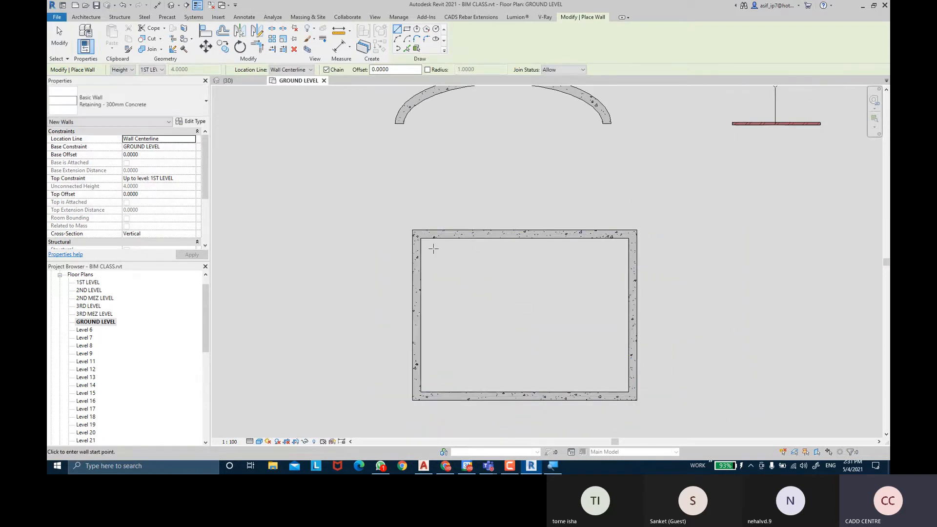
Step: Review the identity data in the type properties of the rectangle's upper retaining wall, then accept them
{"action": "left_click", "coordinate": [439, 235]}
{"action": "left_click", "coordinate": [192, 121]}
{"action": "scroll", "coordinate": [761, 298], "scroll_direction": "down", "scroll_amount": 2}
{"action": "scroll", "coordinate": [755, 292], "scroll_direction": "up", "scroll_amount": 1}
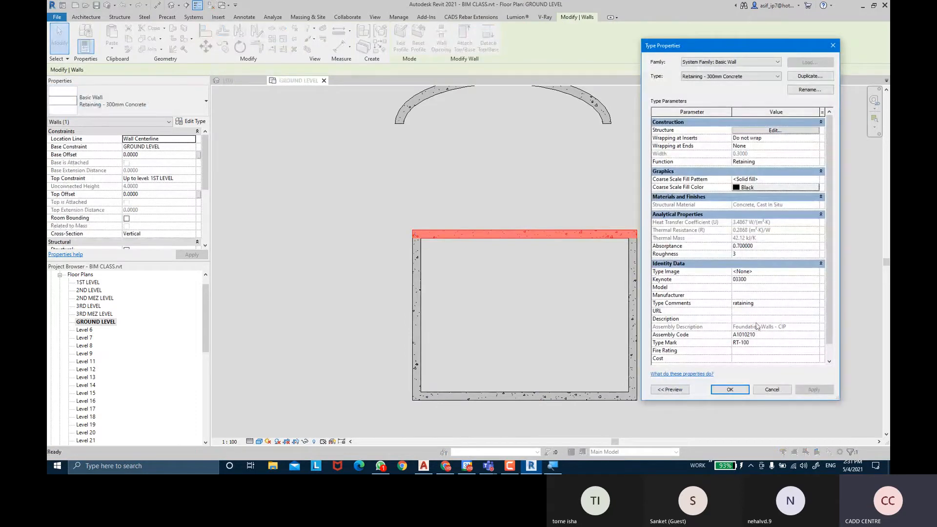
{"action": "left_click", "coordinate": [730, 389]}
{"action": "left_click", "coordinate": [689, 283]}
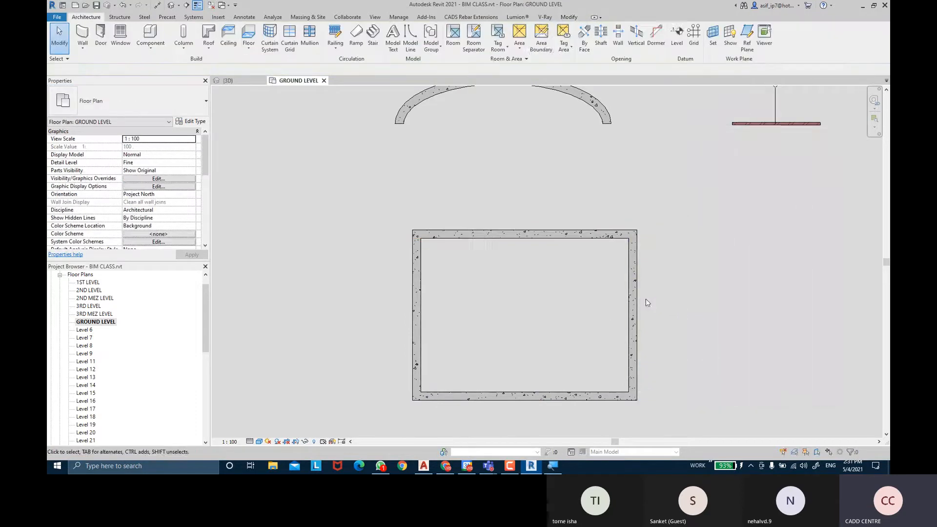
Step: Select each wall of the retaining wall rectangle in turn to check its type, then clear the selection
{"action": "left_click", "coordinate": [634, 298]}
{"action": "left_click", "coordinate": [417, 273]}
{"action": "left_click", "coordinate": [512, 397]}
{"action": "left_click", "coordinate": [634, 315]}
{"action": "left_click", "coordinate": [574, 236]}
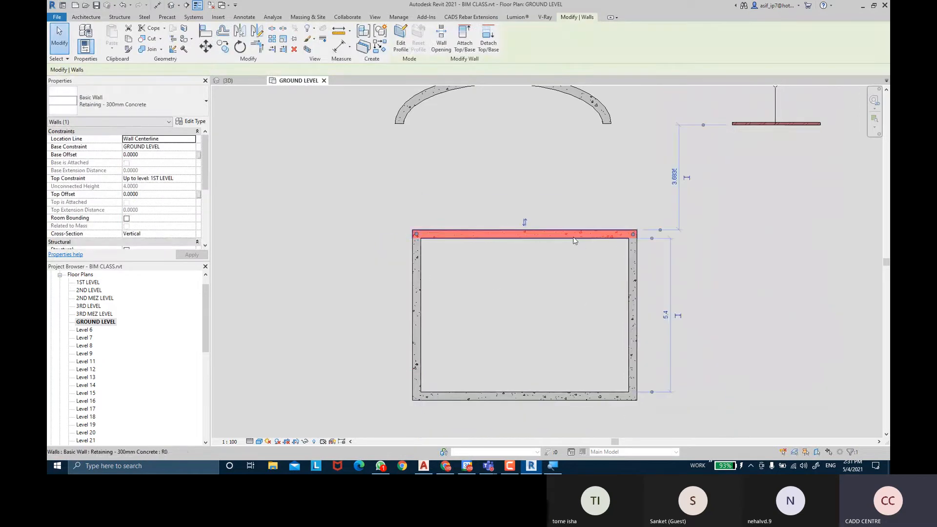
{"action": "scroll", "coordinate": [537, 288], "scroll_direction": "down", "scroll_amount": 3}
{"action": "left_click", "coordinate": [678, 274]}
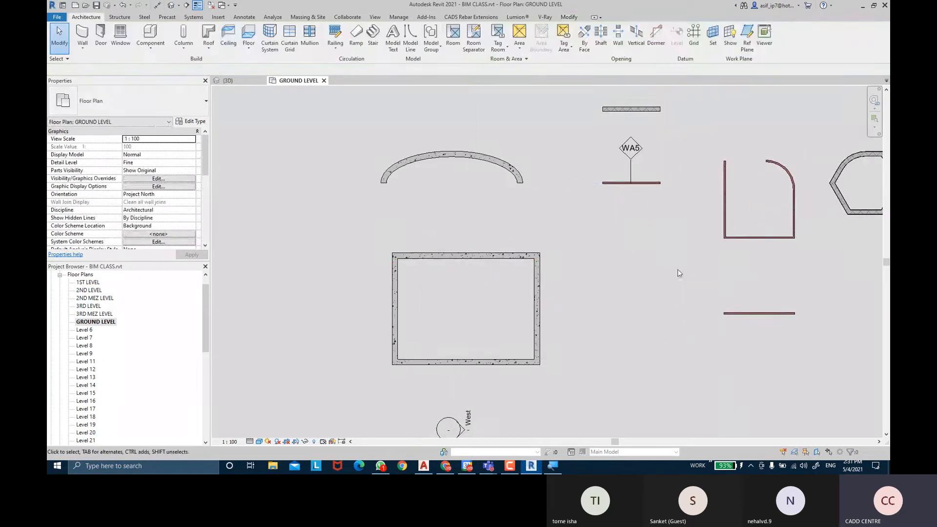
Step: Open Wall Schedule 2 from the project's schedules
{"action": "scroll", "coordinate": [66, 405], "scroll_direction": "down", "scroll_amount": 8}
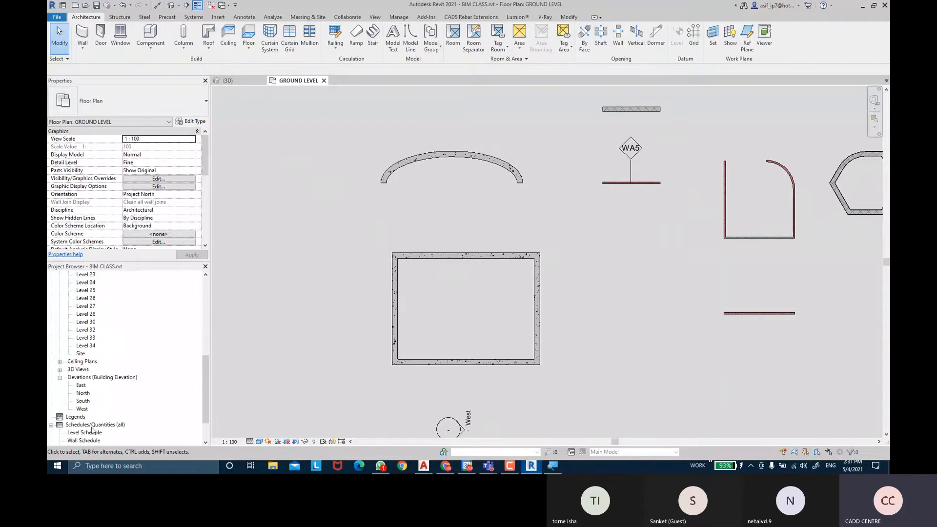
{"action": "scroll", "coordinate": [91, 430], "scroll_direction": "down", "scroll_amount": 1}
{"action": "left_click", "coordinate": [88, 425]}
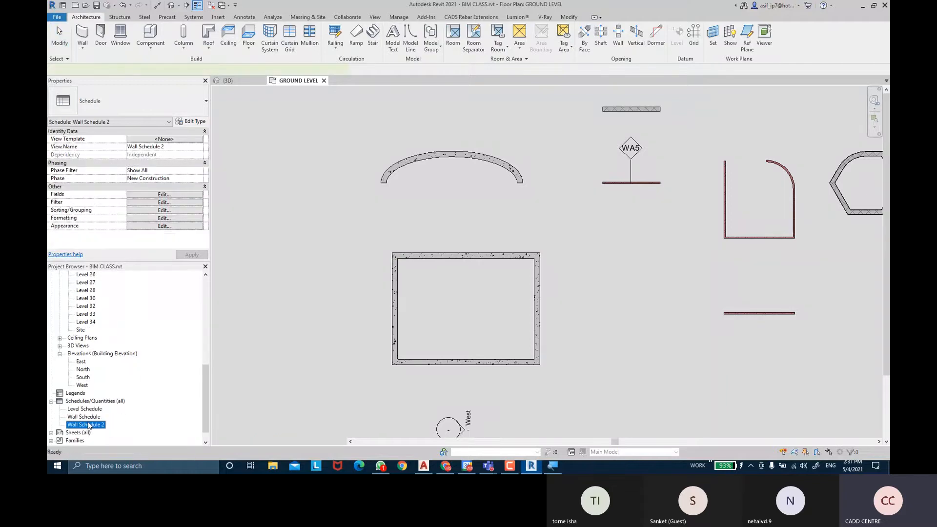
{"action": "double_click", "coordinate": [88, 424]}
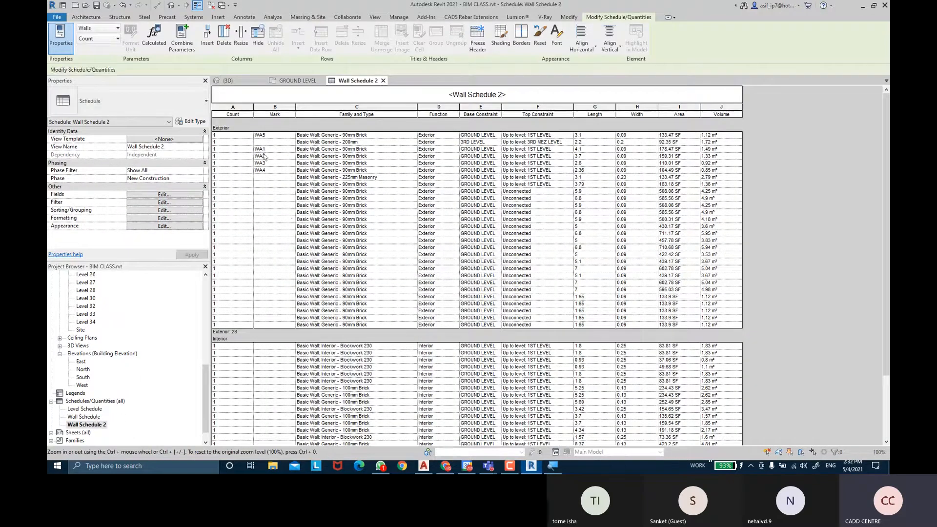
Step: Edit the fields of Wall Schedule 2 and add Type Mark to the scheduled fields
{"action": "left_click", "coordinate": [148, 194]}
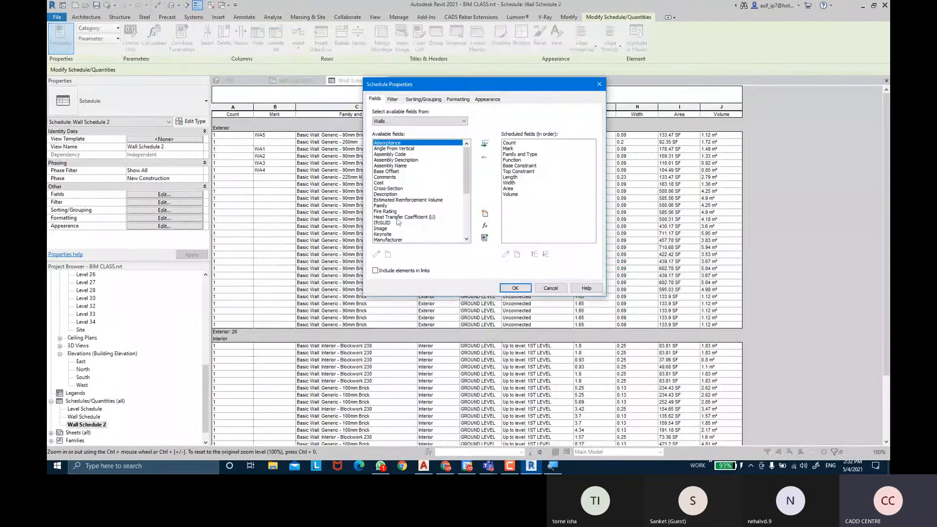
{"action": "left_click", "coordinate": [391, 206]}
{"action": "key", "text": "t"}
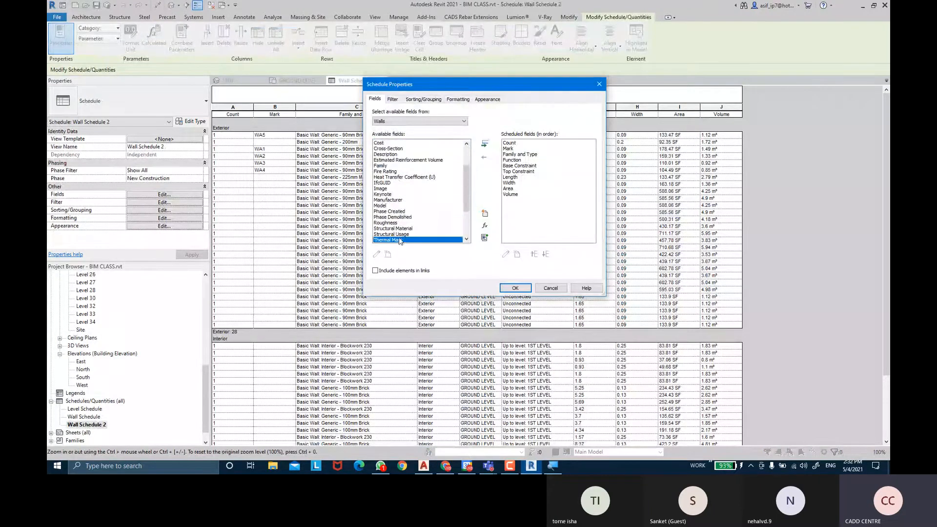
{"action": "scroll", "coordinate": [400, 242], "scroll_direction": "down", "scroll_amount": 2}
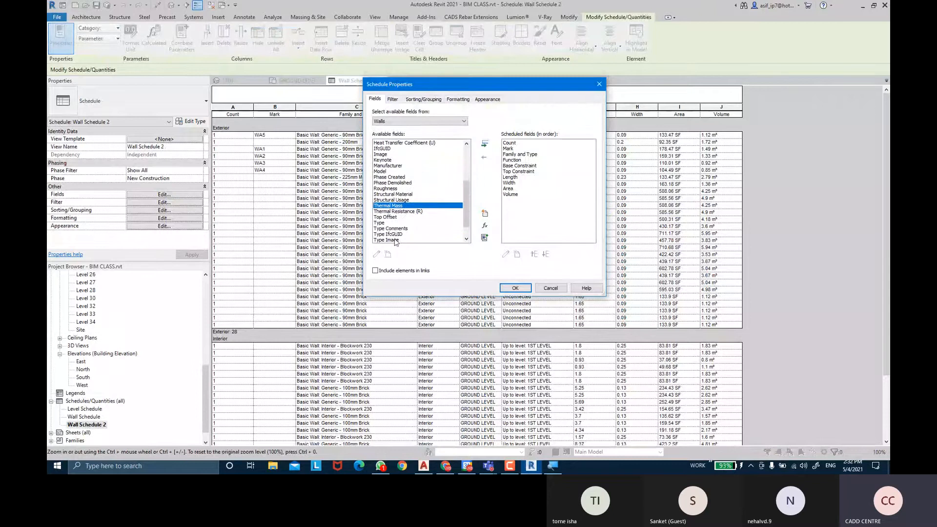
{"action": "scroll", "coordinate": [396, 242], "scroll_direction": "down", "scroll_amount": 1}
{"action": "left_click", "coordinate": [395, 235]}
{"action": "double_click", "coordinate": [394, 234]}
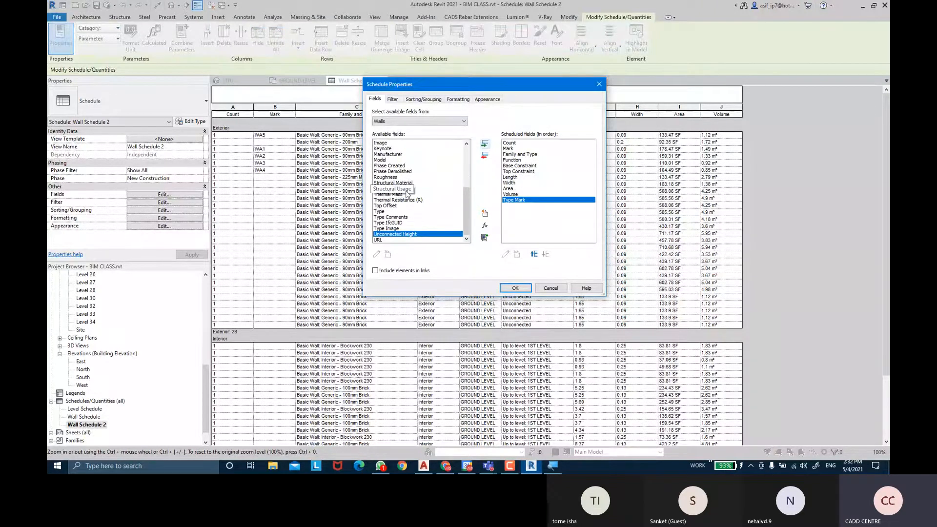
Step: Add Assembly Code to the scheduled fields after Type Mark and accept the schedule properties
{"action": "scroll", "coordinate": [416, 181], "scroll_direction": "up", "scroll_amount": 1}
{"action": "scroll", "coordinate": [415, 183], "scroll_direction": "up", "scroll_amount": 4}
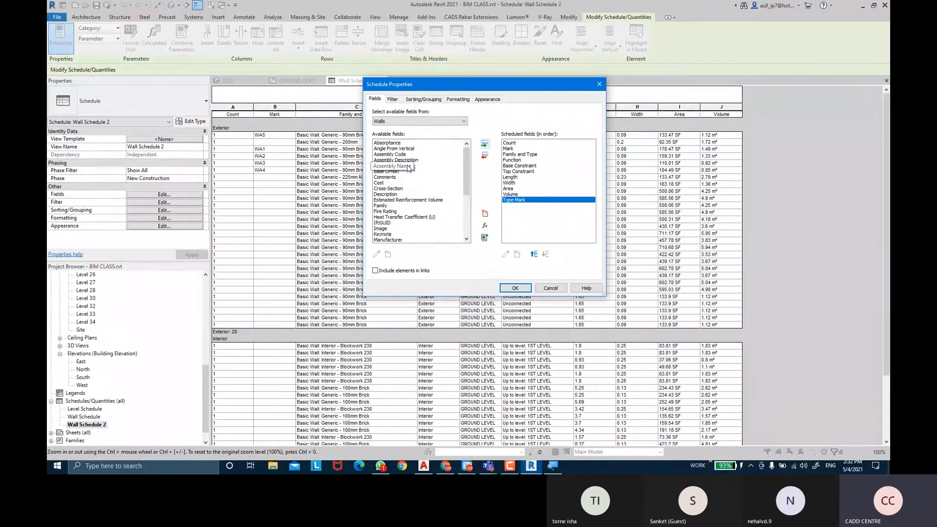
{"action": "left_click", "coordinate": [413, 154]}
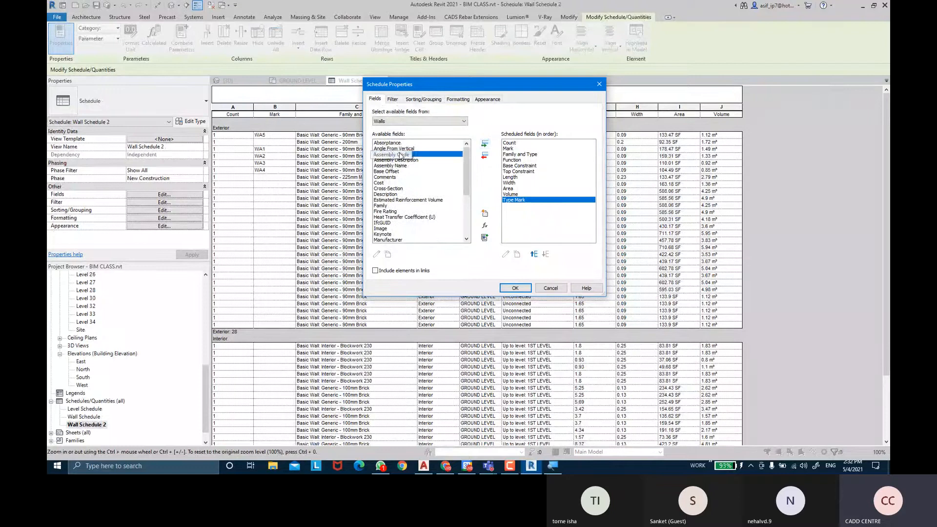
{"action": "left_click", "coordinate": [484, 145]}
{"action": "left_click", "coordinate": [516, 289]}
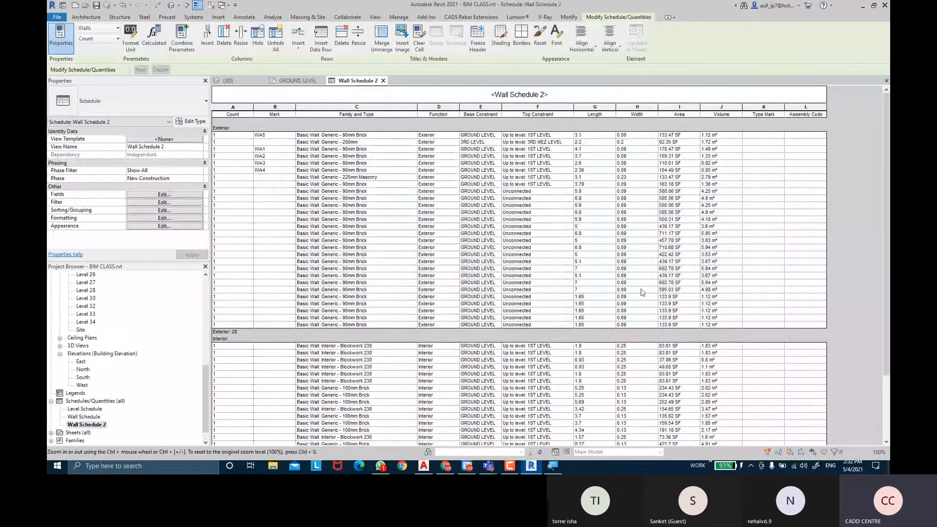
Step: Examine the Type Mark and Assembly Code columns for the exterior, interior and retaining walls in the schedule
{"action": "scroll", "coordinate": [793, 374], "scroll_direction": "down", "scroll_amount": 5}
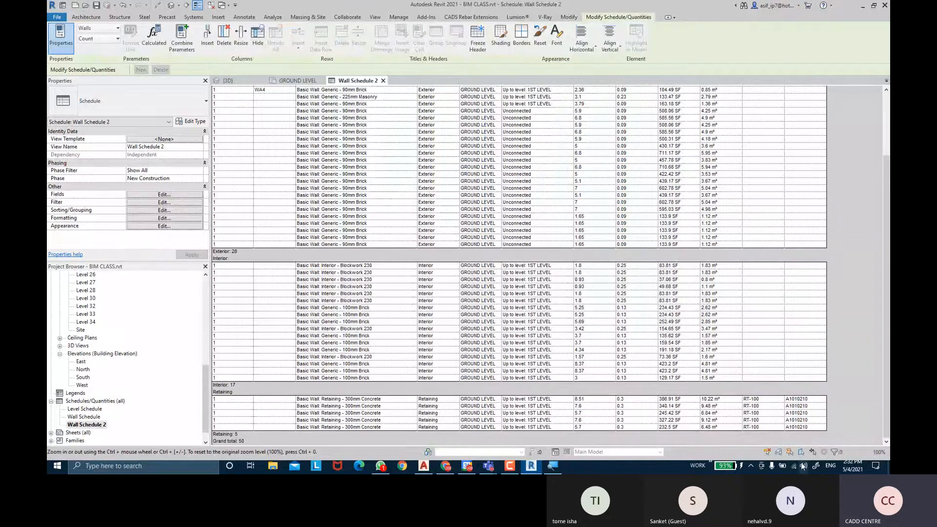
{"action": "left_click", "coordinate": [780, 330]}
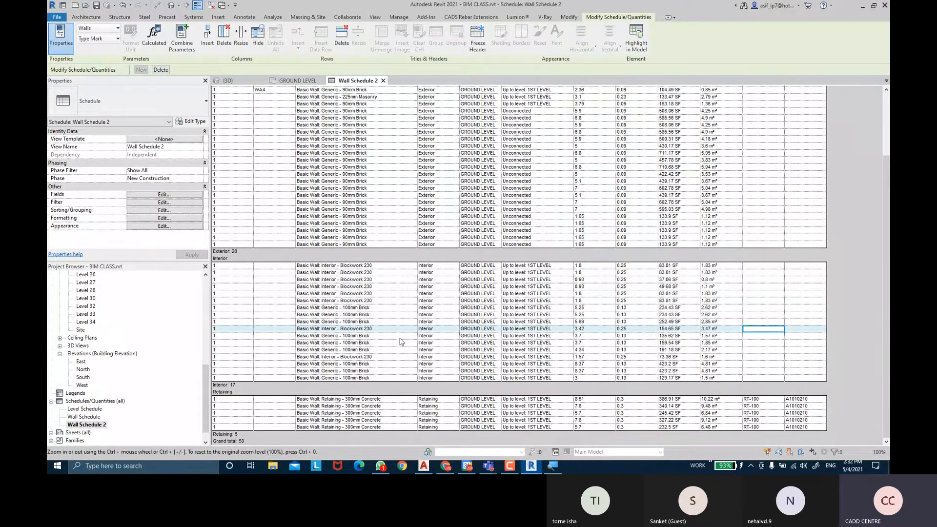
{"action": "scroll", "coordinate": [796, 388], "scroll_direction": "up", "scroll_amount": 3}
{"action": "scroll", "coordinate": [800, 400], "scroll_direction": "down", "scroll_amount": 3}
{"action": "mouse_move", "coordinate": [539, 468]}
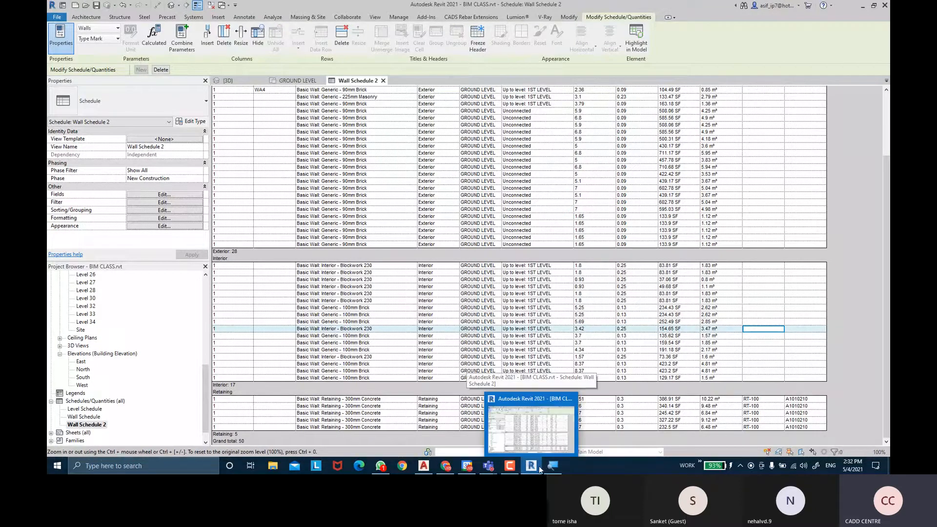
{"action": "left_click", "coordinate": [539, 467]}
{"action": "left_click", "coordinate": [536, 468]}
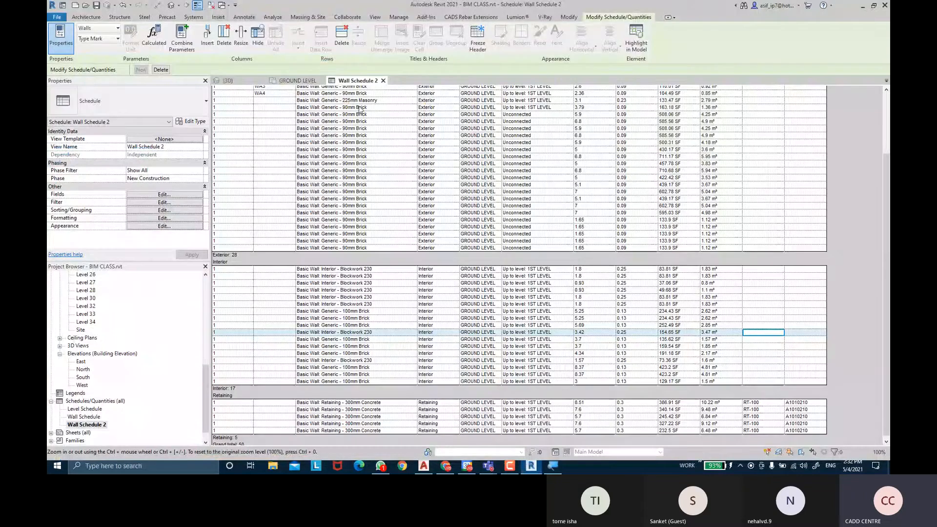
Step: In the GROUND LEVEL plan, draw a horizontal building section through the middle of the retaining wall rectangle
{"action": "left_click", "coordinate": [298, 81]}
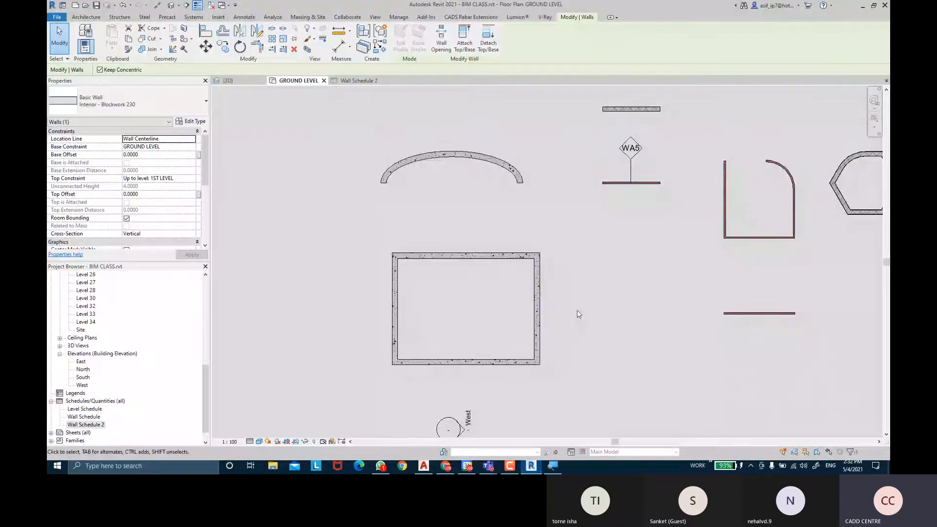
{"action": "scroll", "coordinate": [578, 309], "scroll_direction": "up", "scroll_amount": 1}
{"action": "scroll", "coordinate": [497, 291], "scroll_direction": "up", "scroll_amount": 1}
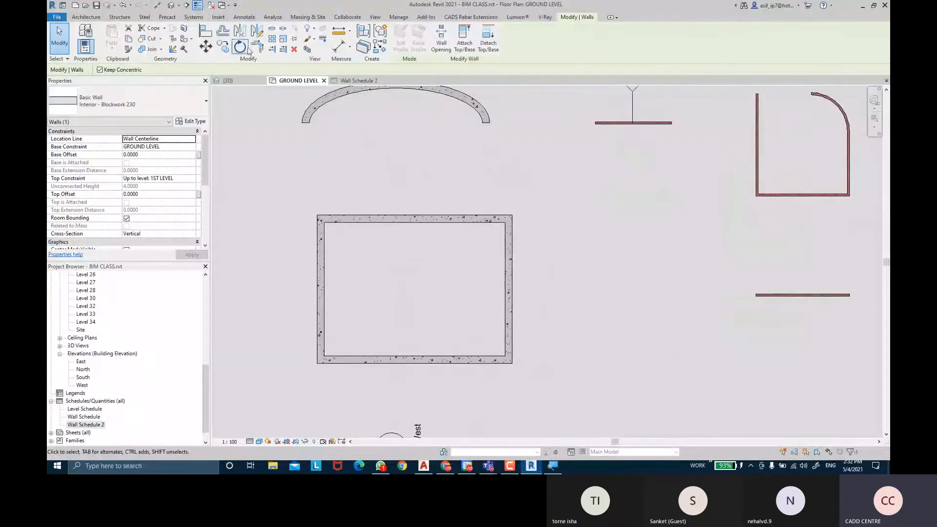
{"action": "left_click", "coordinate": [186, 5]}
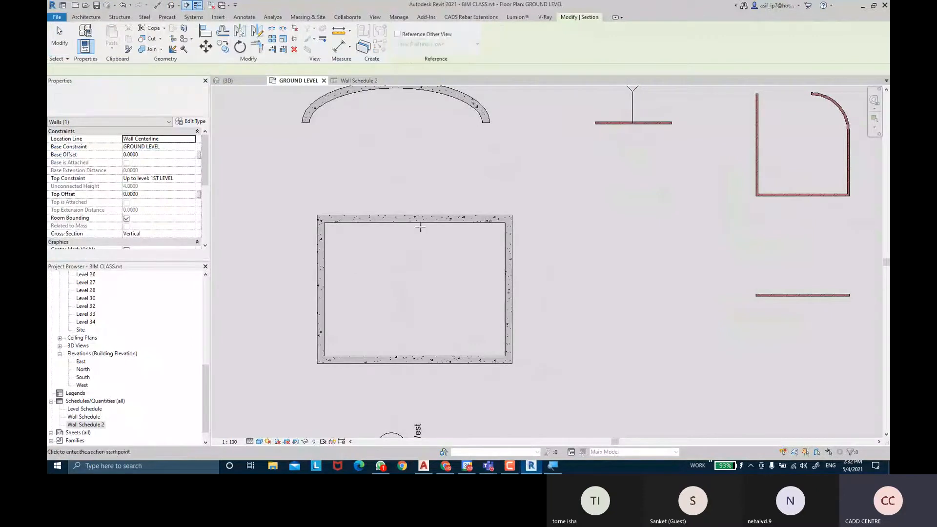
{"action": "left_click", "coordinate": [293, 291]}
{"action": "left_click", "coordinate": [545, 295]}
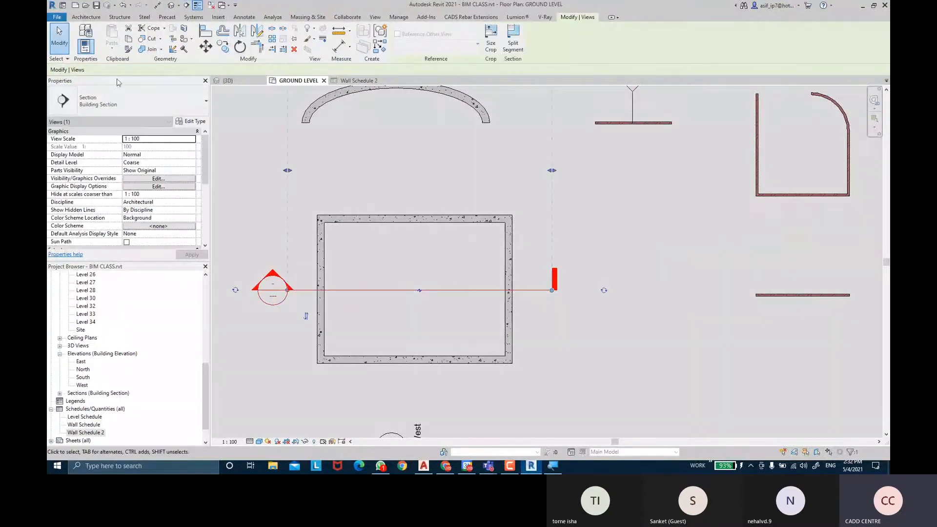
{"action": "key", "text": "Escape"}
{"action": "key", "text": "Escape"}
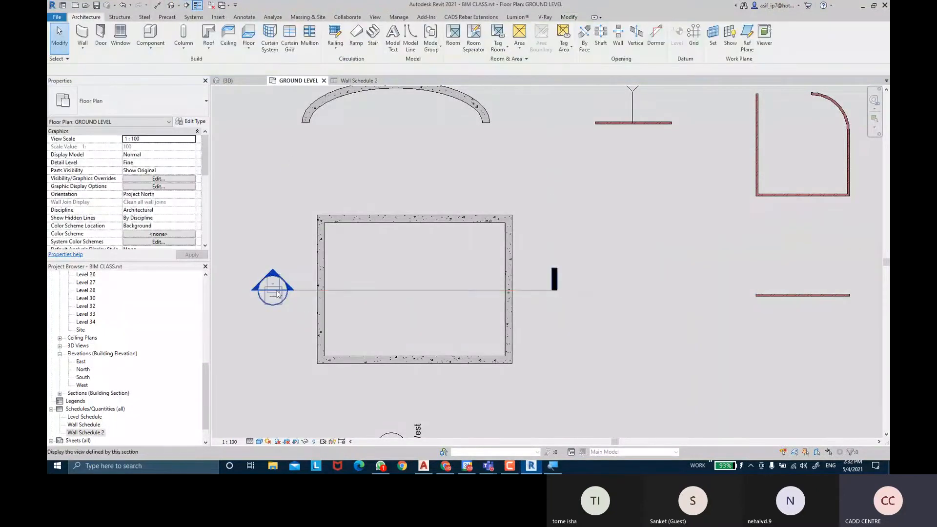
Step: Go to the new section's view and set its detail level to Fine
{"action": "right_click", "coordinate": [278, 291]}
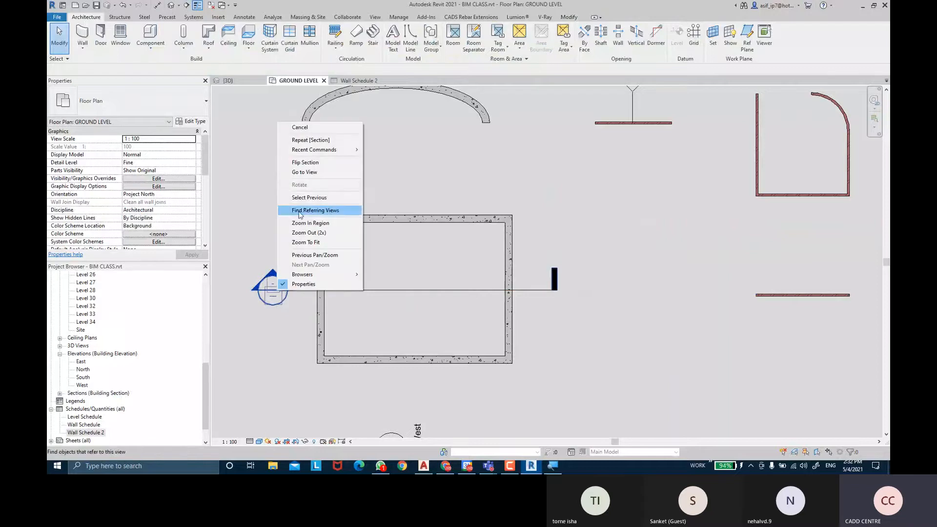
{"action": "left_click", "coordinate": [304, 172]}
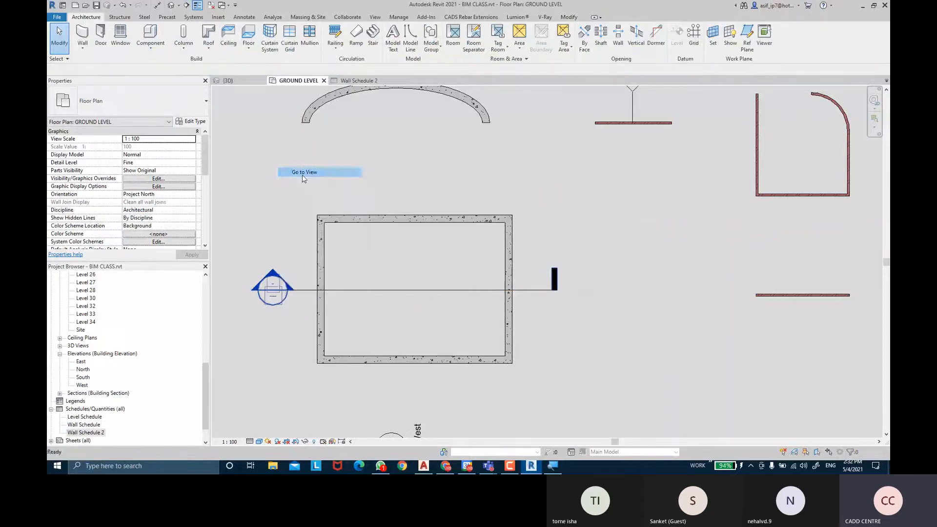
{"action": "left_click", "coordinate": [250, 442]}
{"action": "left_click", "coordinate": [264, 433]}
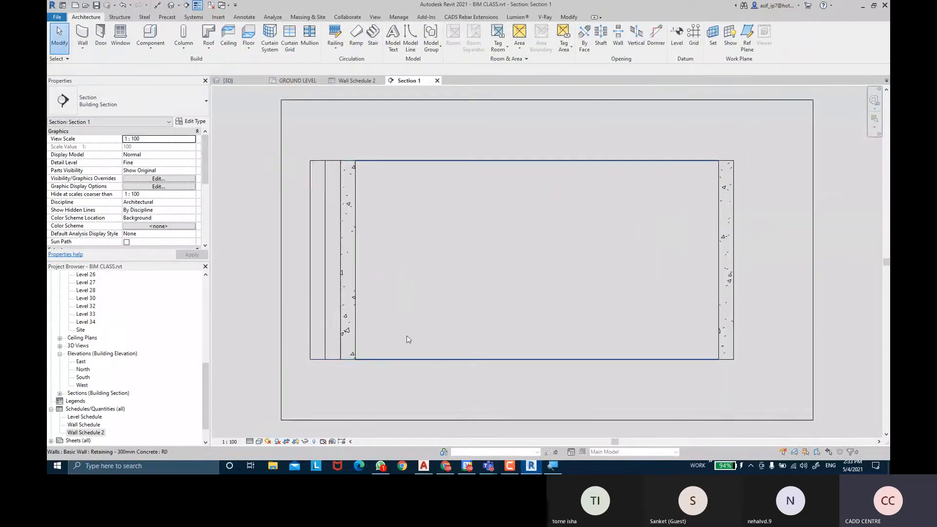
{"action": "scroll", "coordinate": [407, 337], "scroll_direction": "down", "scroll_amount": 2}
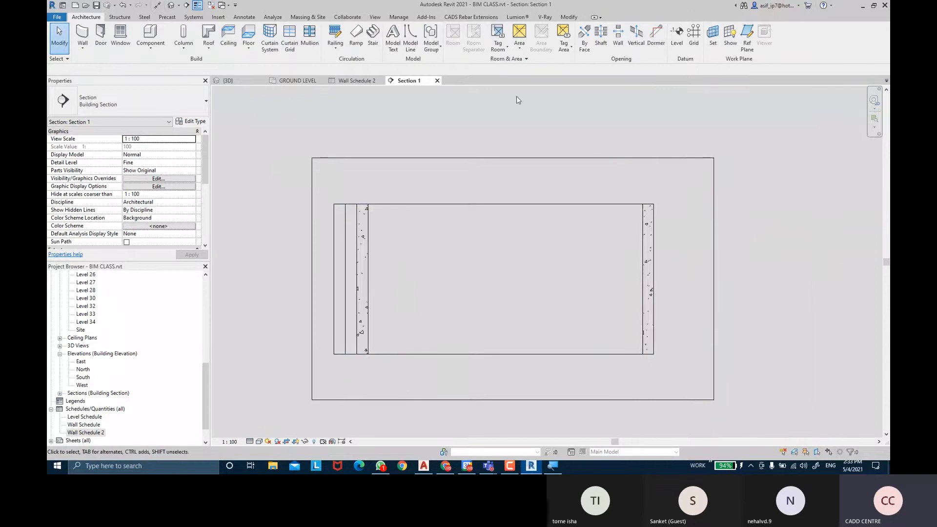
Step: Tag the cut retaining wall at the section's right end with an element keynote, placing the tag outside the crop boundary
{"action": "left_click", "coordinate": [243, 17]}
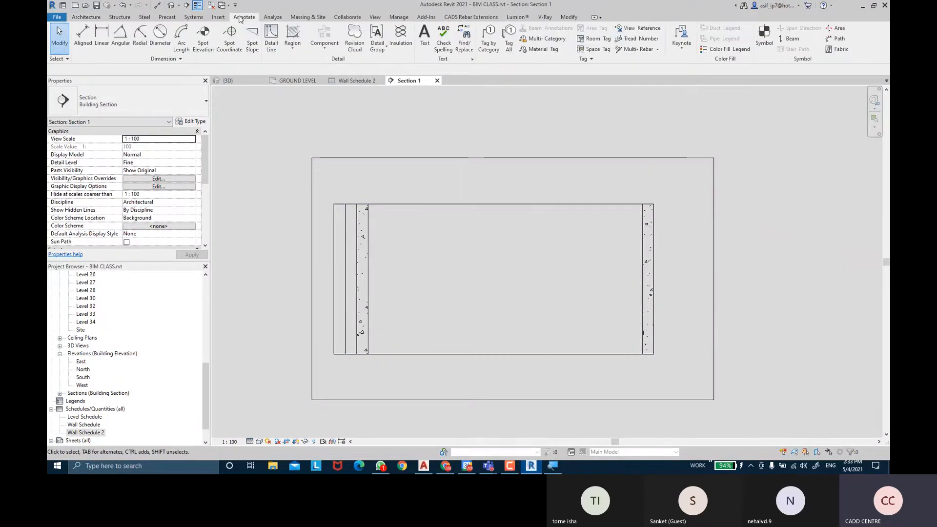
{"action": "left_click", "coordinate": [682, 51]}
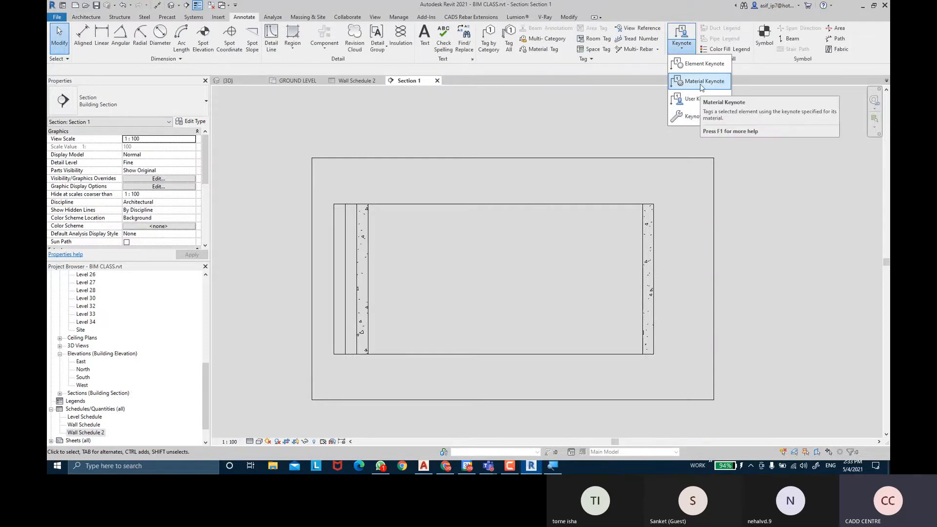
{"action": "left_click", "coordinate": [704, 64]}
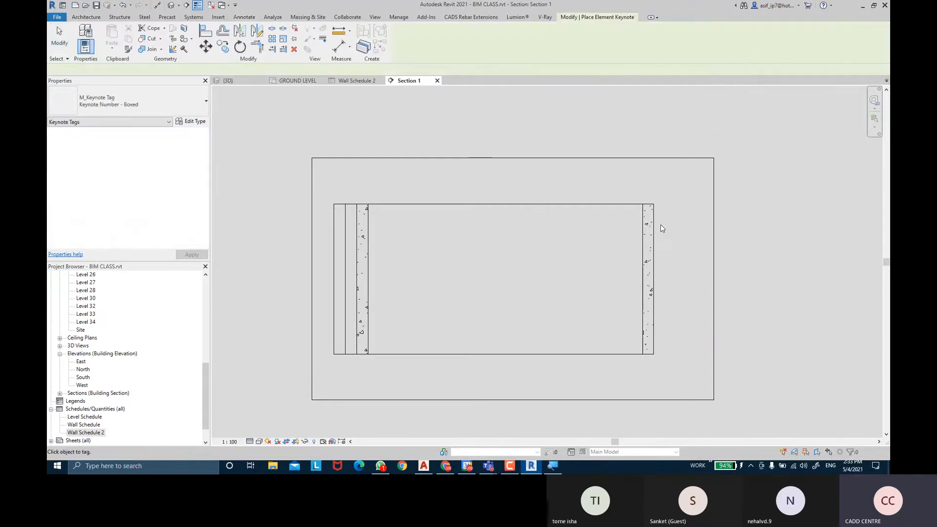
{"action": "left_click", "coordinate": [649, 238]}
{"action": "left_click", "coordinate": [675, 201]}
{"action": "left_click", "coordinate": [696, 203]}
{"action": "key", "text": "Escape"}
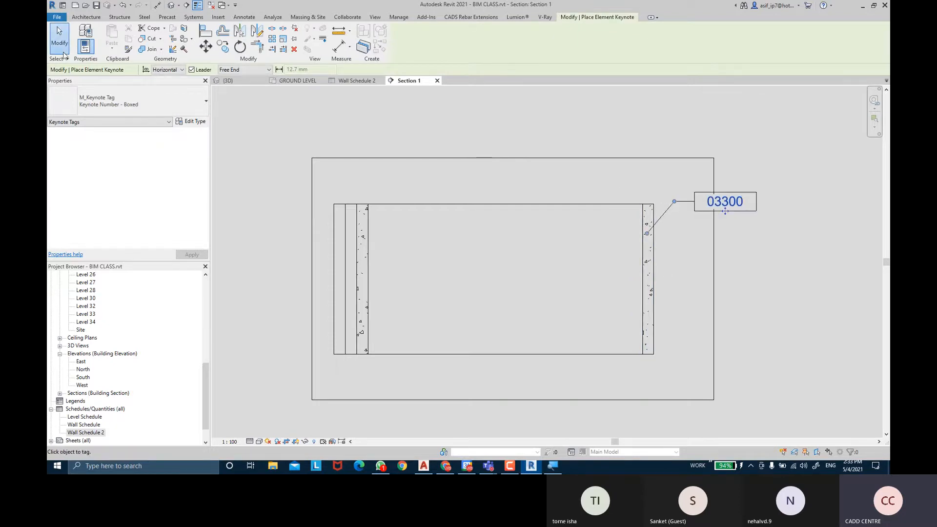
{"action": "middle_click_drag", "start_coordinate": [537, 163], "coordinate": [498, 167]}
{"action": "left_click", "coordinate": [733, 243]}
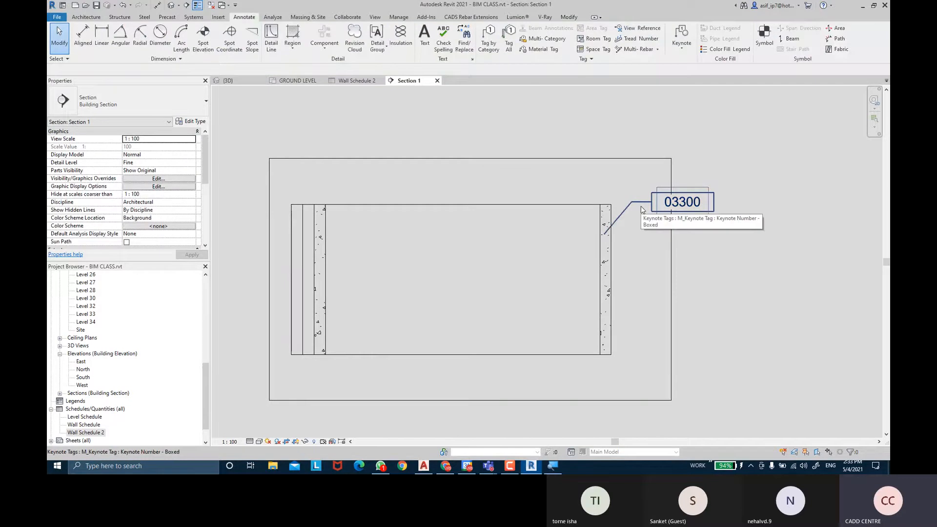
Step: Review the keynote table's file location, path type and numbering method in the keynoting settings
{"action": "left_click", "coordinate": [683, 48]}
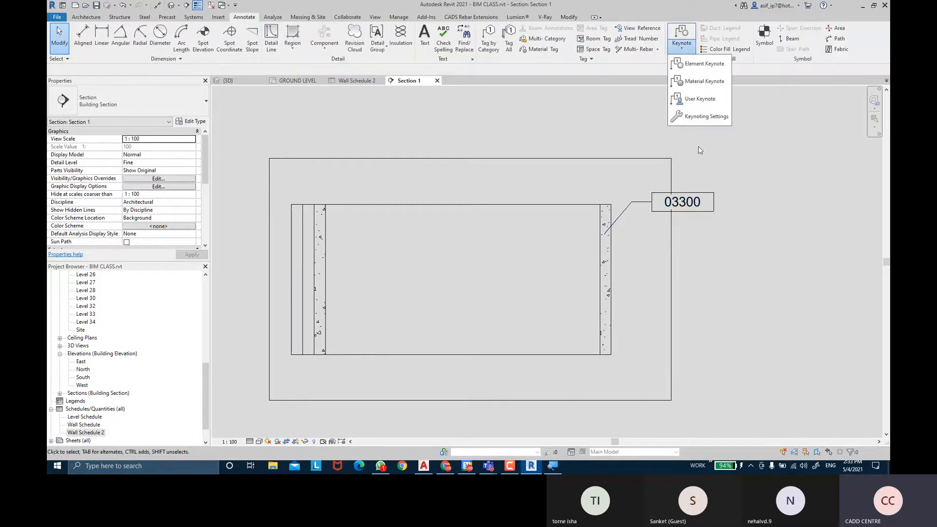
{"action": "left_click", "coordinate": [707, 116]}
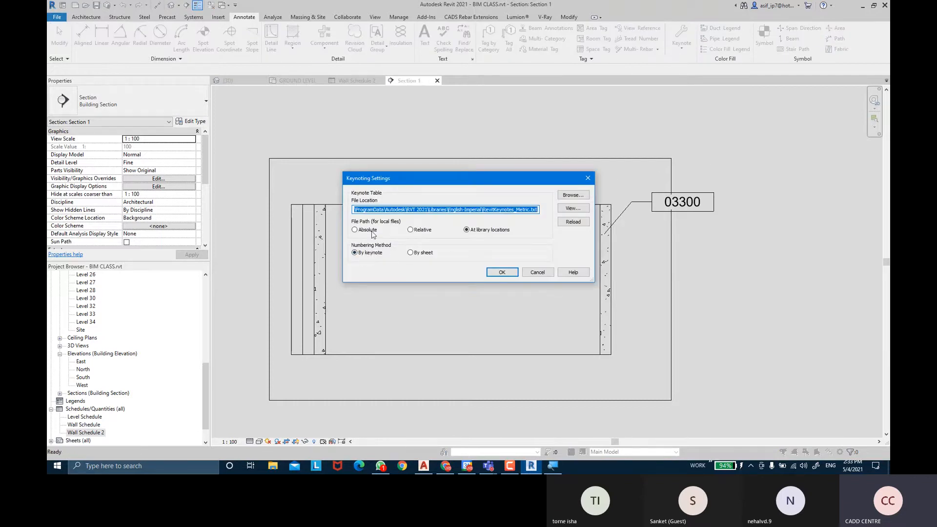
{"action": "left_click", "coordinate": [500, 231]}
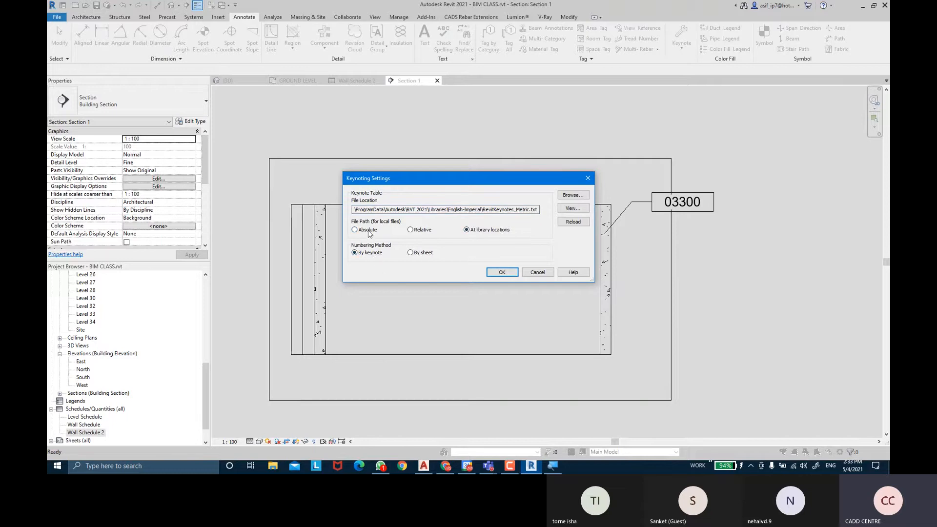
{"action": "left_click", "coordinate": [501, 271]}
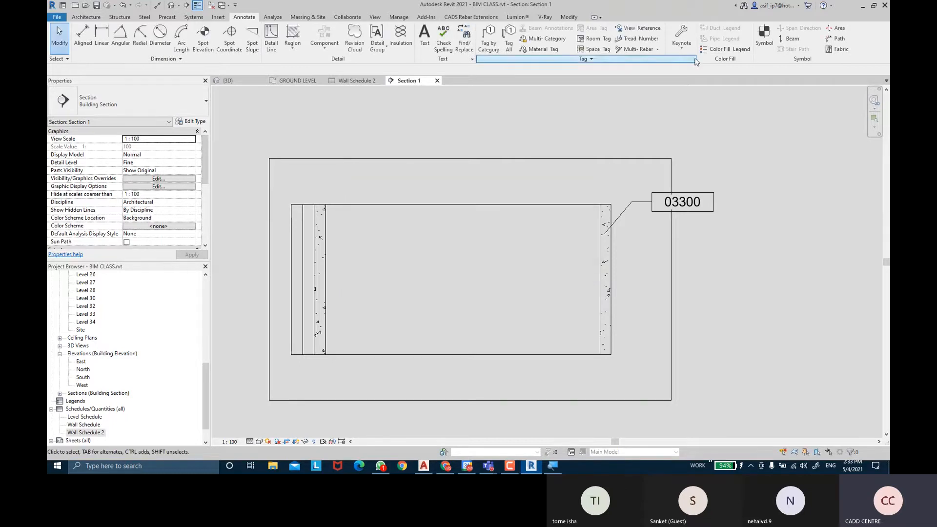
{"action": "left_click", "coordinate": [682, 48]}
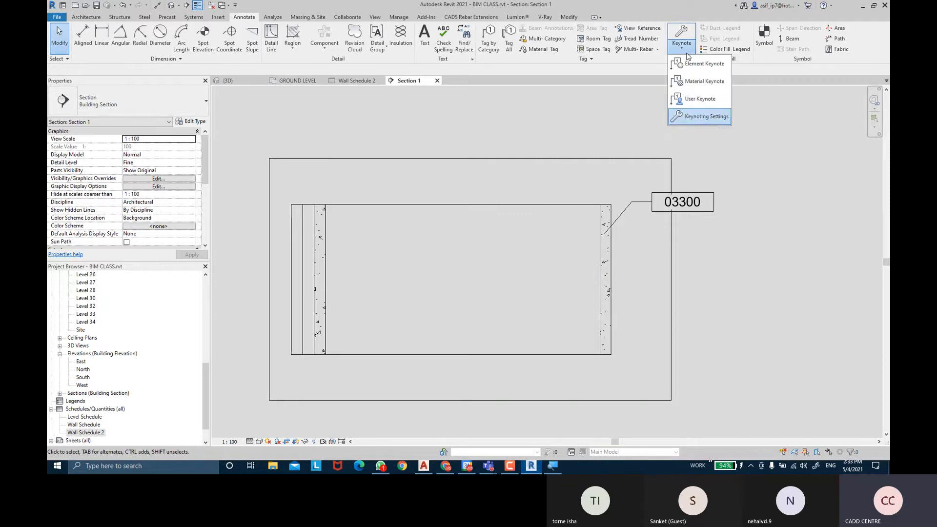
{"action": "left_click", "coordinate": [701, 100]}
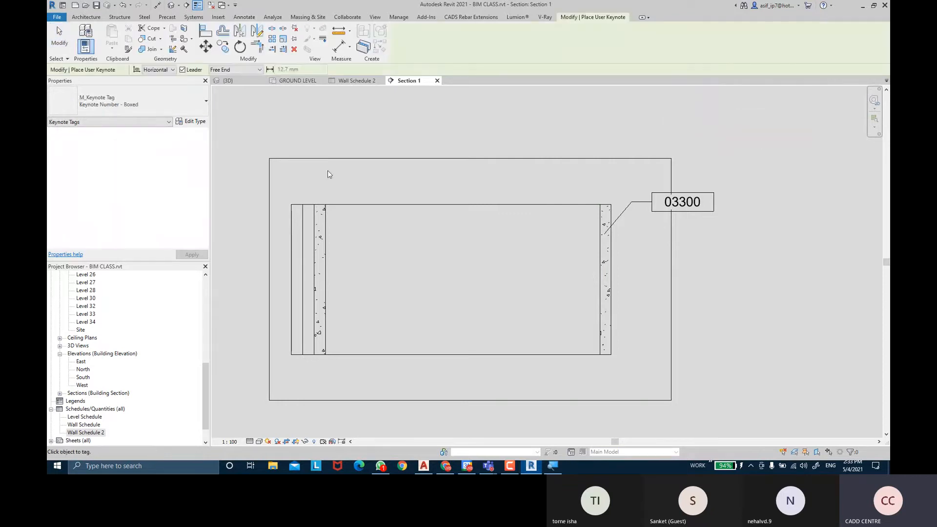
{"action": "key", "text": "Escape"}
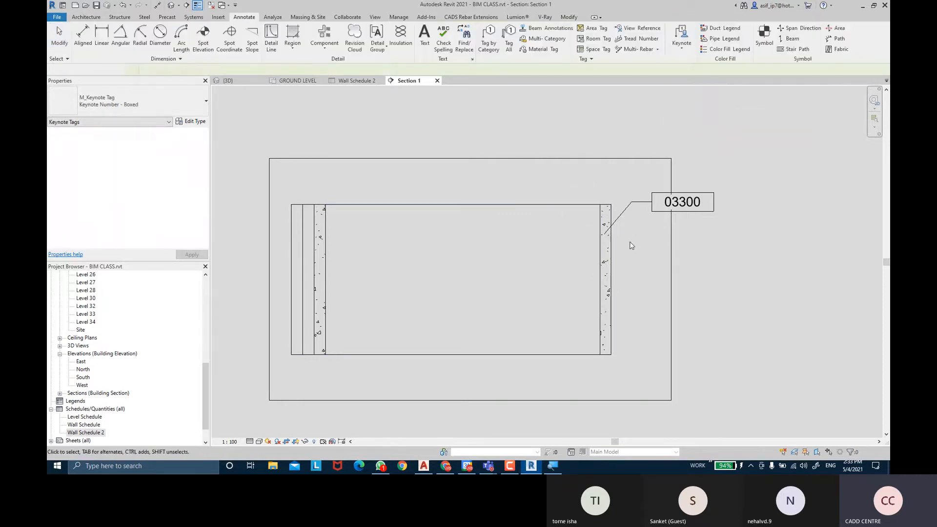
{"action": "left_click", "coordinate": [639, 198]}
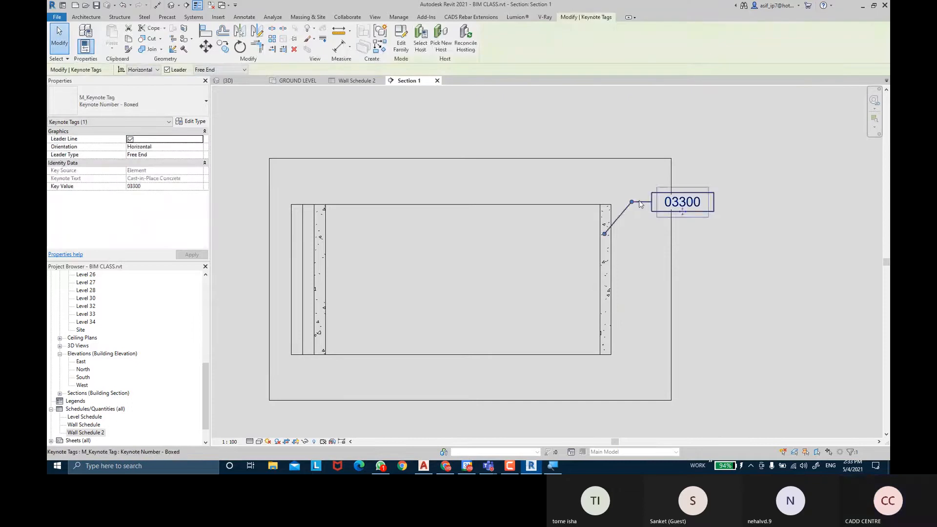
{"action": "left_click", "coordinate": [610, 133]}
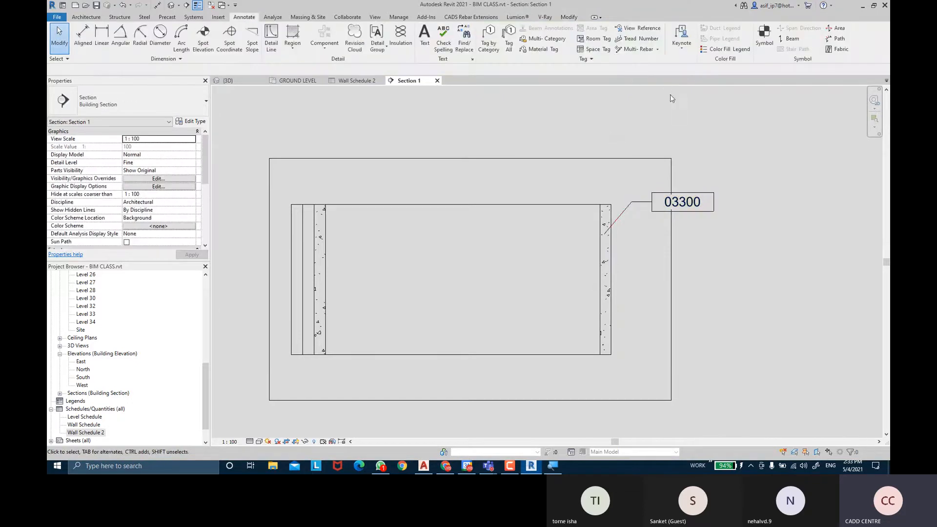
{"action": "left_click", "coordinate": [658, 53]}
{"action": "left_click", "coordinate": [658, 54]}
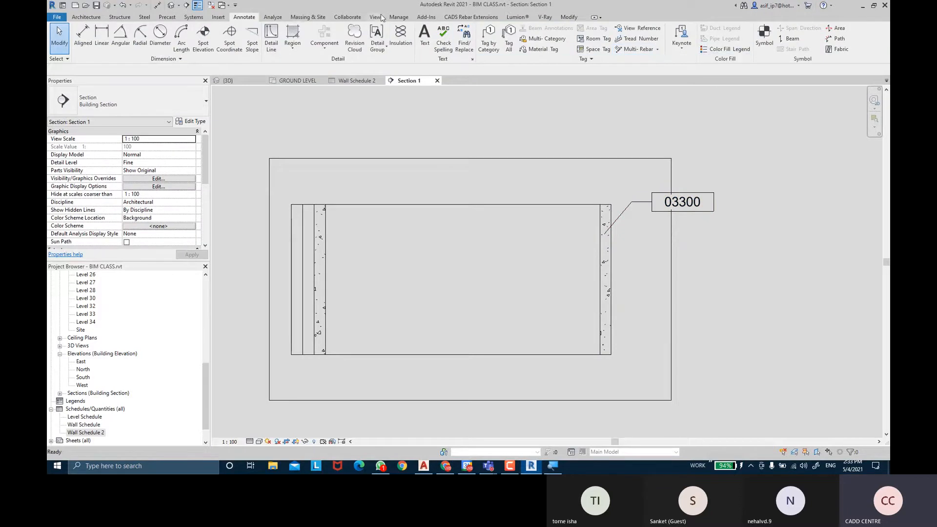
Step: Review the classification file location and path type in the project's Assembly Code settings
{"action": "left_click", "coordinate": [399, 17]}
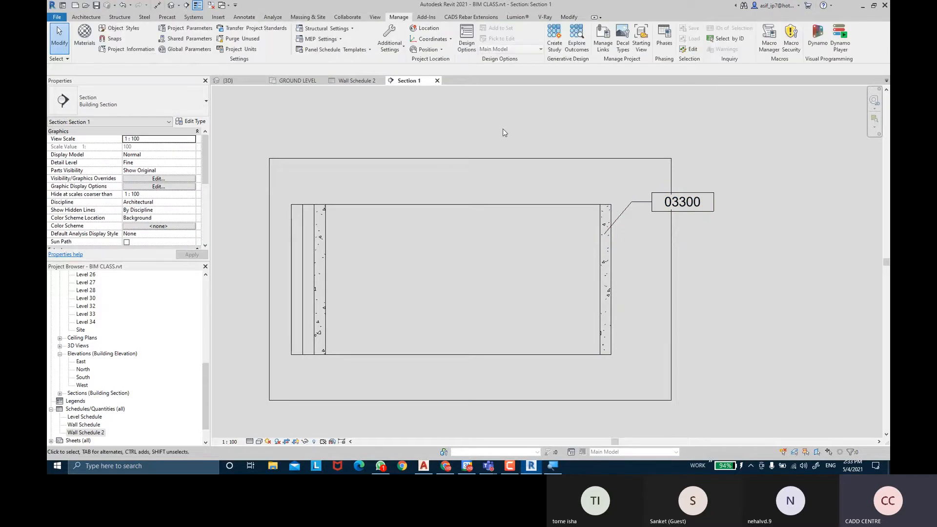
{"action": "left_click", "coordinate": [395, 54]}
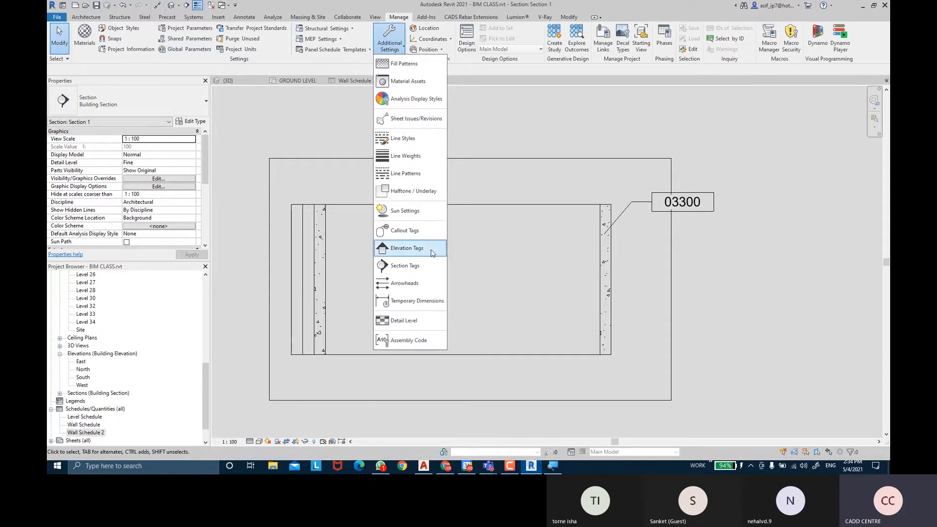
{"action": "left_click", "coordinate": [429, 350]}
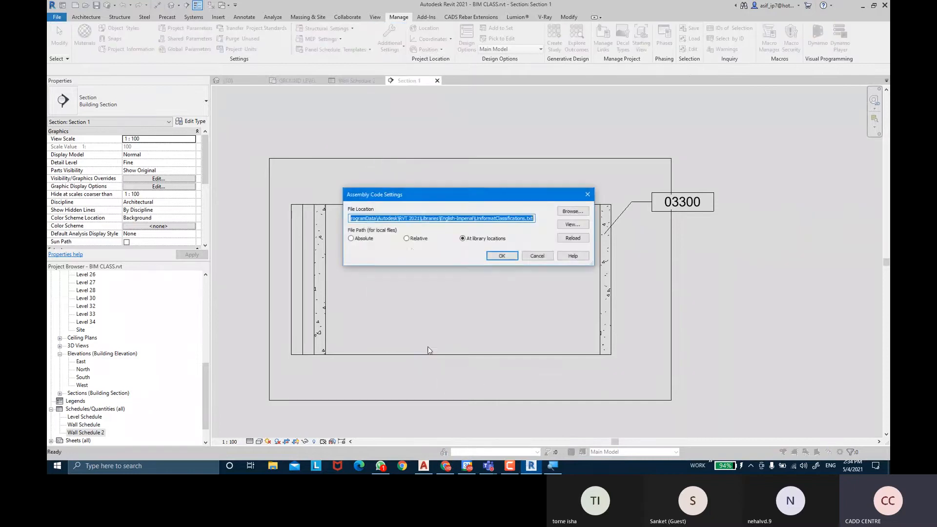
{"action": "left_click", "coordinate": [366, 239]}
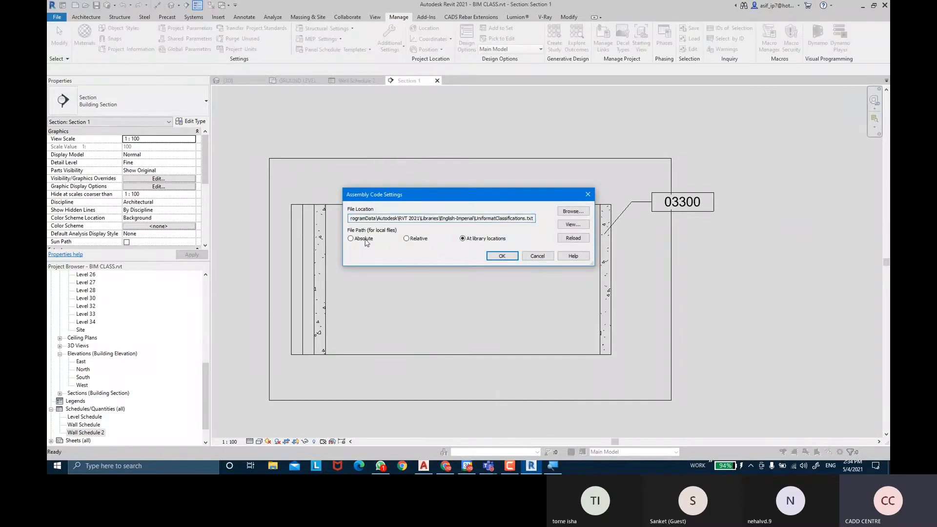
{"action": "left_click", "coordinate": [503, 256]}
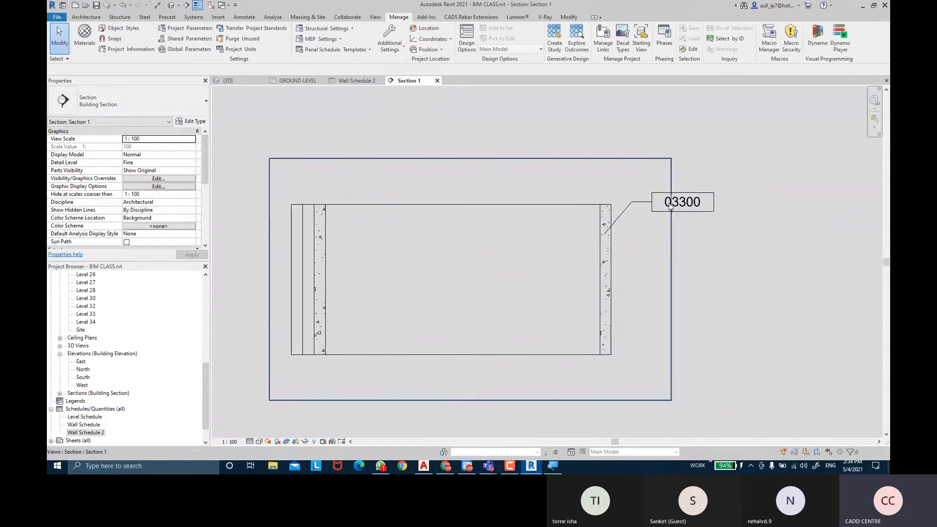
{"action": "middle_click_drag", "start_coordinate": [607, 116], "coordinate": [609, 127]}
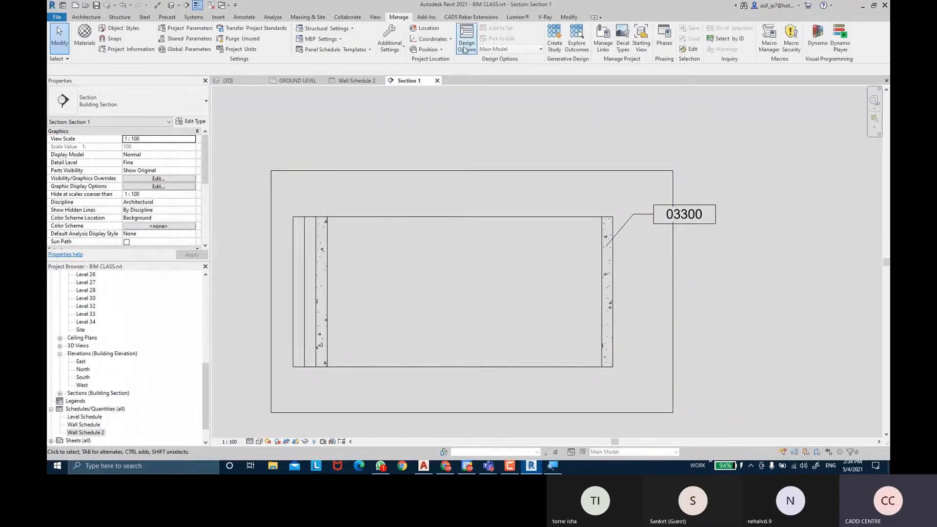
{"action": "left_click", "coordinate": [398, 51]}
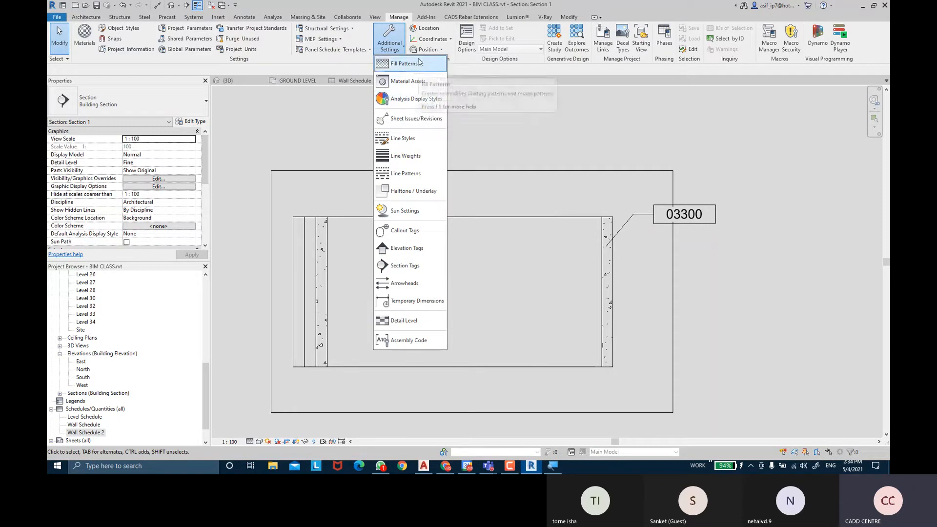
{"action": "left_click", "coordinate": [634, 104]}
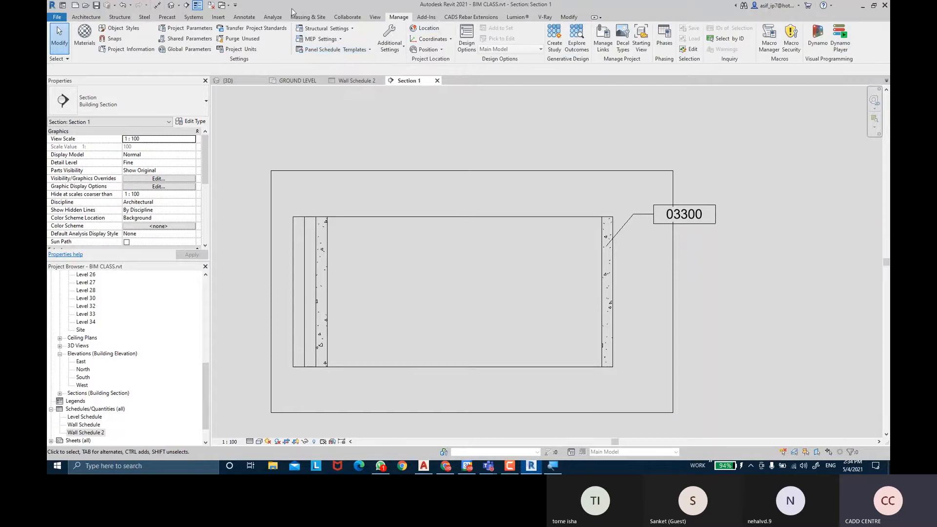
Step: Look through the loaded tags and symbols for each family category, leaving the assignments as they are
{"action": "left_click", "coordinate": [250, 19]}
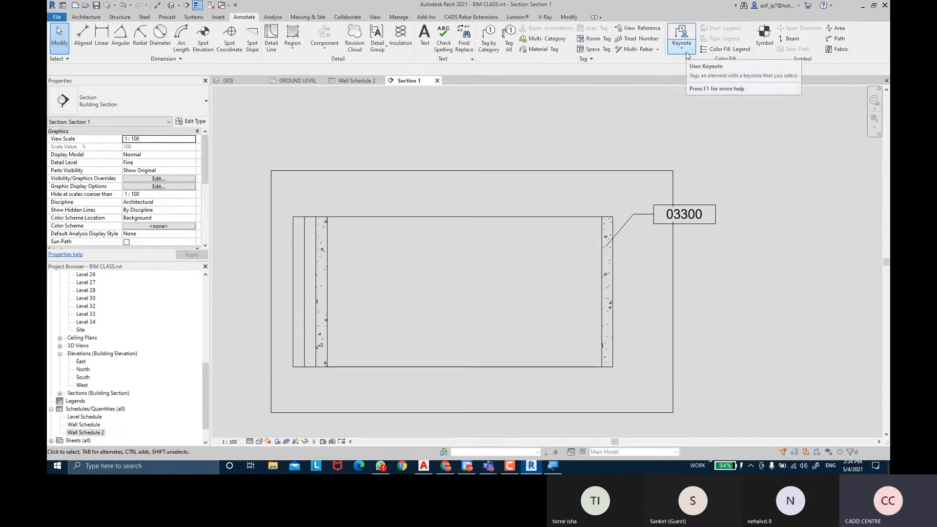
{"action": "left_click", "coordinate": [583, 59]}
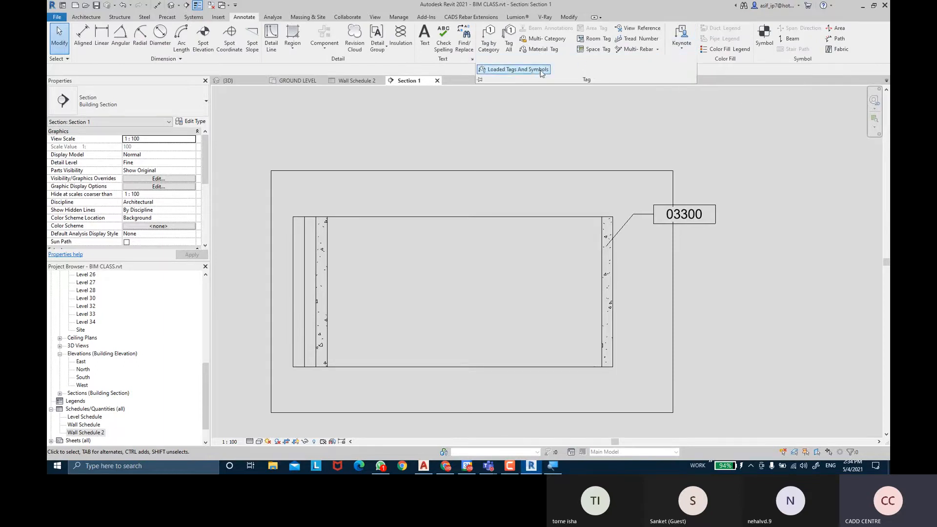
{"action": "left_click", "coordinate": [519, 70]}
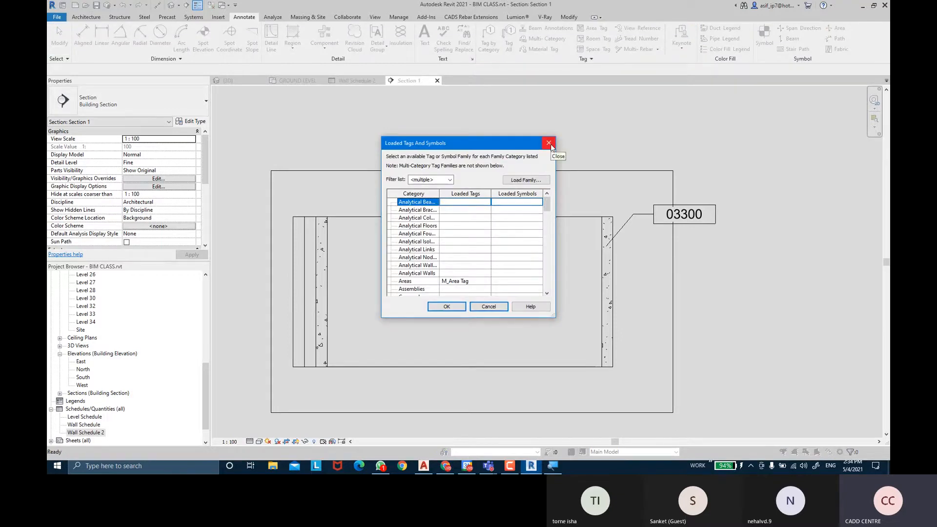
{"action": "scroll", "coordinate": [525, 244], "scroll_direction": "down", "scroll_amount": 9}
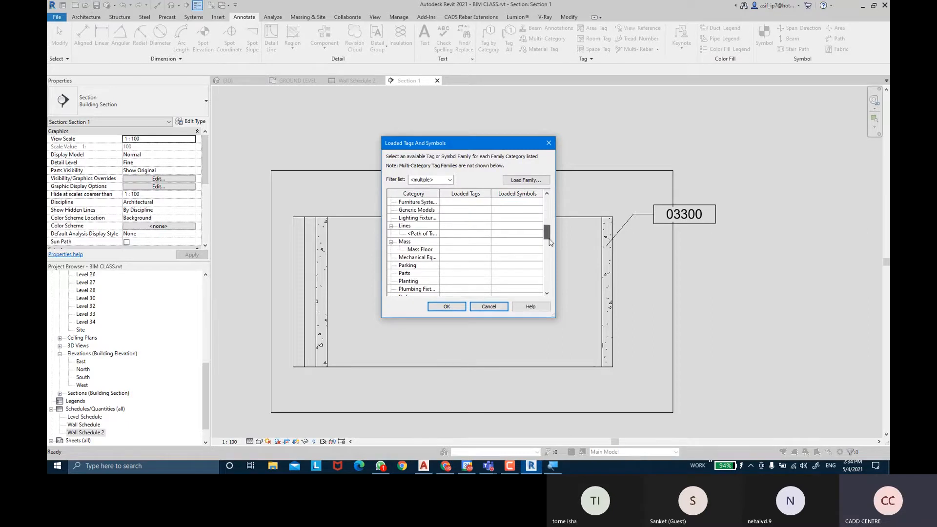
{"action": "left_click_drag", "start_coordinate": [548, 232], "coordinate": [548, 286]}
{"action": "left_click", "coordinate": [489, 307]}
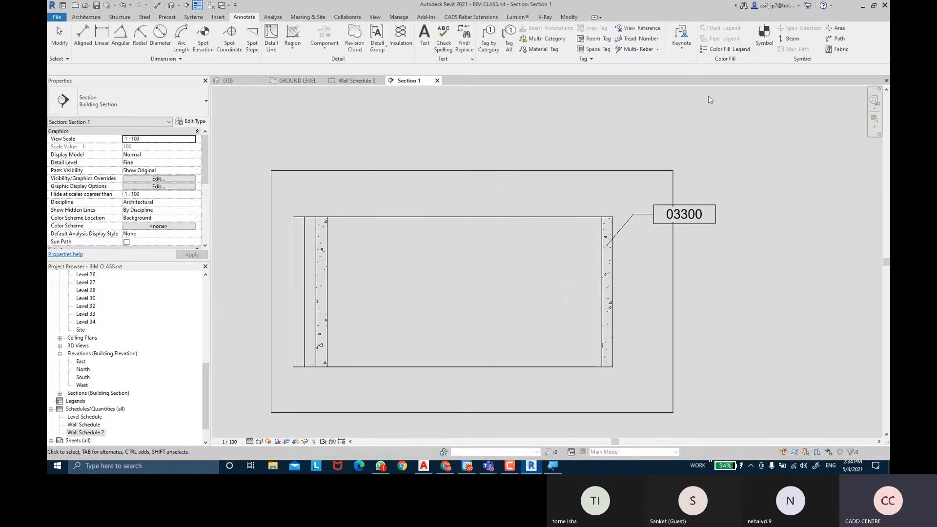
Step: View the contents of the RevitKeynotes_Metric.txt keynote table through the keynoting settings
{"action": "left_click", "coordinate": [681, 53]}
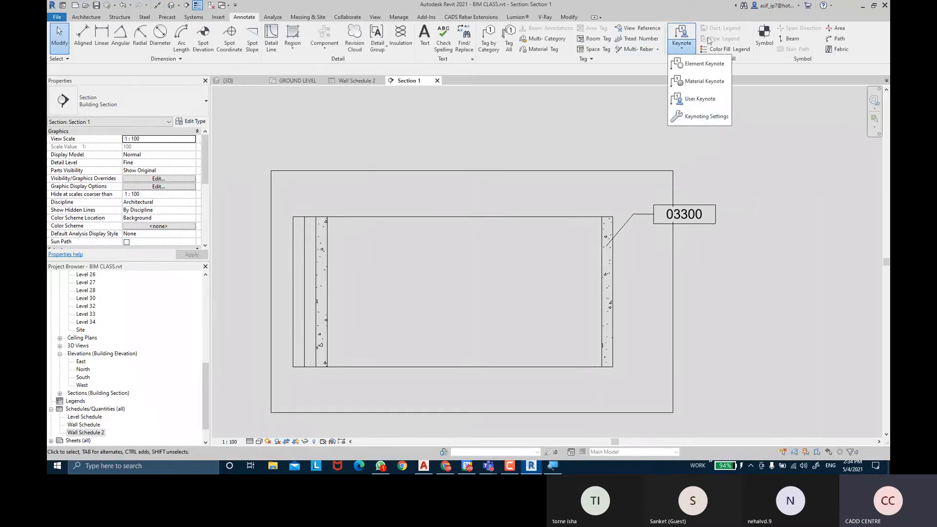
{"action": "left_click", "coordinate": [705, 81]}
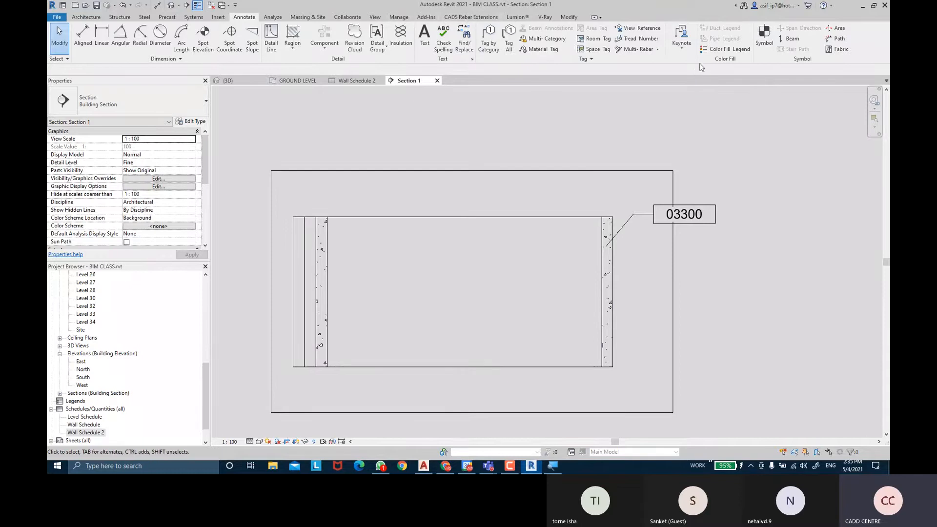
{"action": "left_click", "coordinate": [683, 49]}
{"action": "left_click", "coordinate": [703, 119]}
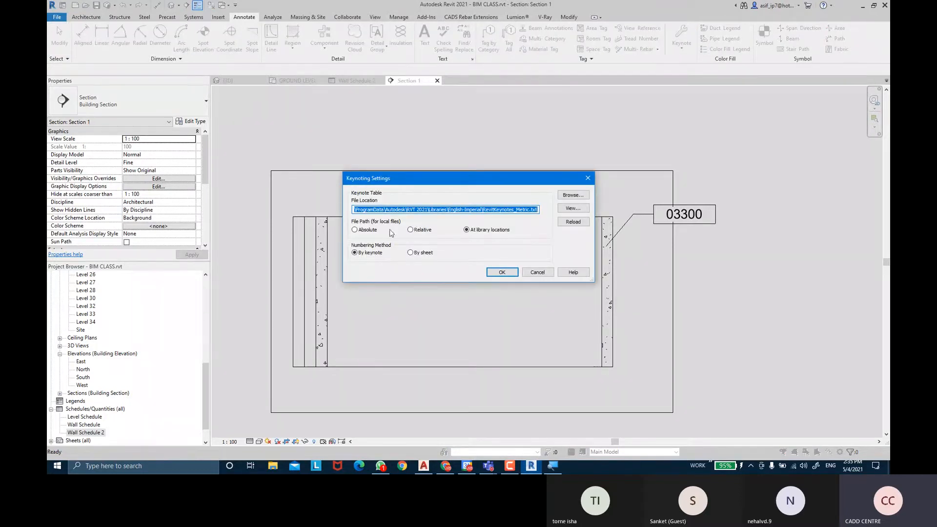
{"action": "left_click", "coordinate": [573, 208]}
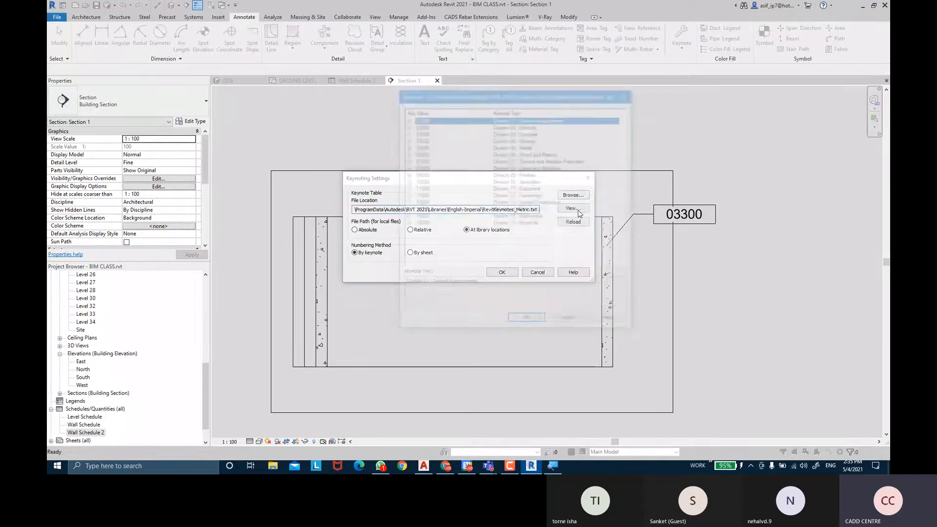
{"action": "left_click", "coordinate": [527, 321]}
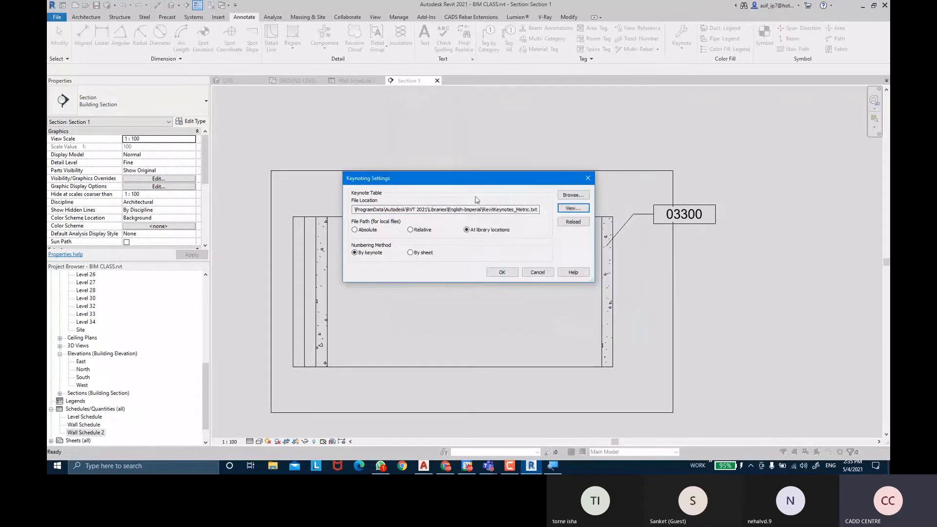
{"action": "left_click", "coordinate": [503, 272]}
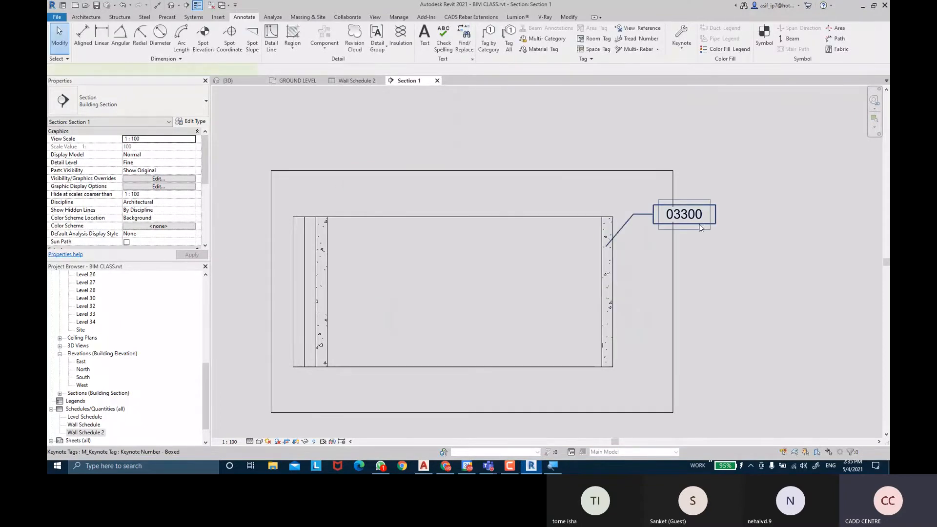
Step: Change the retaining wall's keynote tag to the Keynote Text type of M_Keynote Tag
{"action": "left_click", "coordinate": [683, 215]}
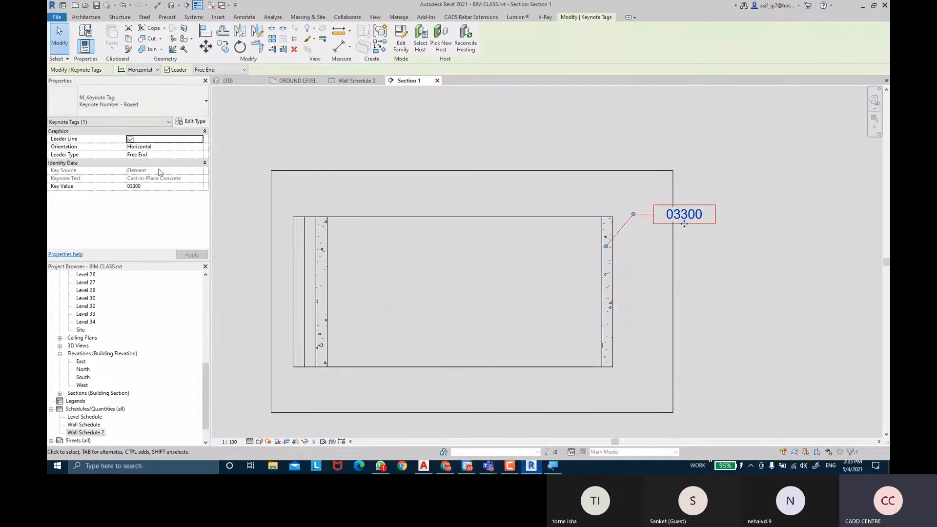
{"action": "left_click", "coordinate": [169, 110]}
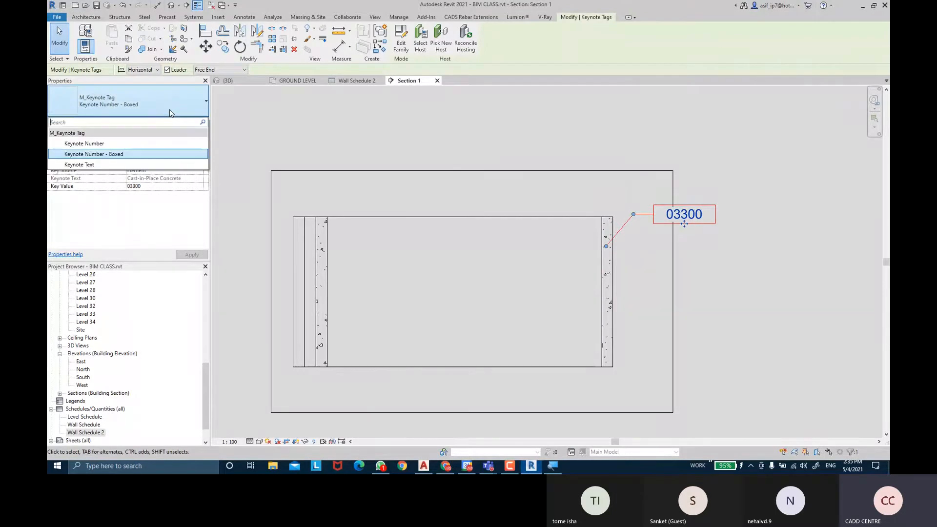
{"action": "left_click", "coordinate": [108, 165]}
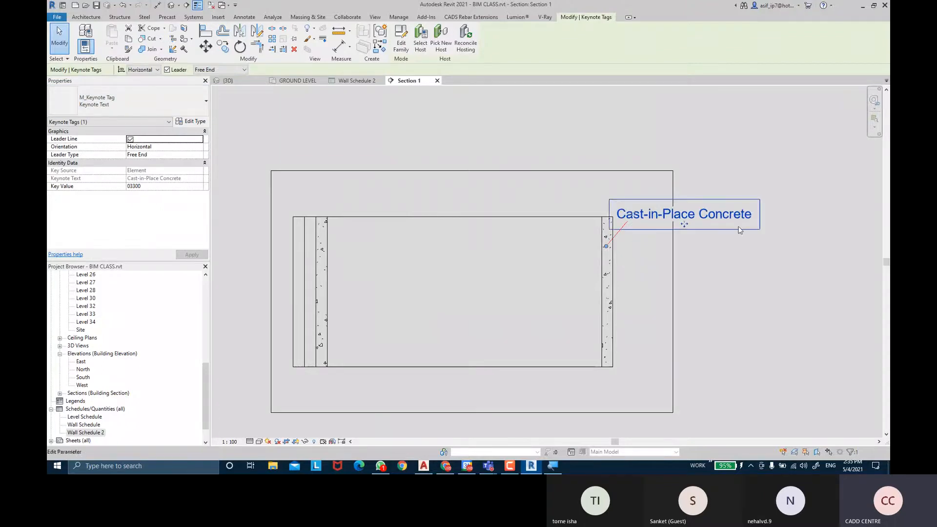
{"action": "left_click", "coordinate": [740, 245]}
Step: Move the Cast-in-Place Concrete keynote tag slightly further out from the tagged wall, across the section's crop boundary
{"action": "scroll", "coordinate": [678, 233], "scroll_direction": "up", "scroll_amount": 1}
{"action": "middle_click_drag", "start_coordinate": [677, 233], "coordinate": [606, 220]}
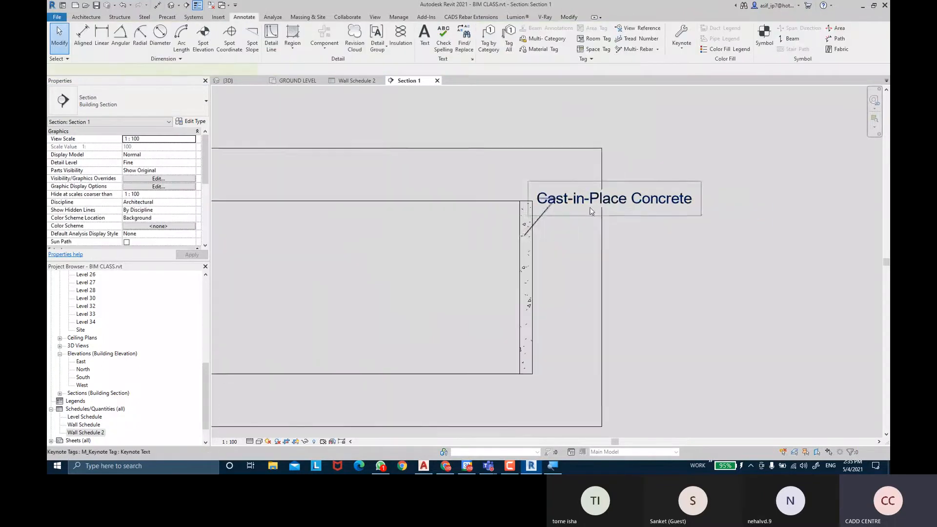
{"action": "left_click", "coordinate": [590, 210]}
{"action": "left_click_drag", "start_coordinate": [591, 210], "coordinate": [619, 206]}
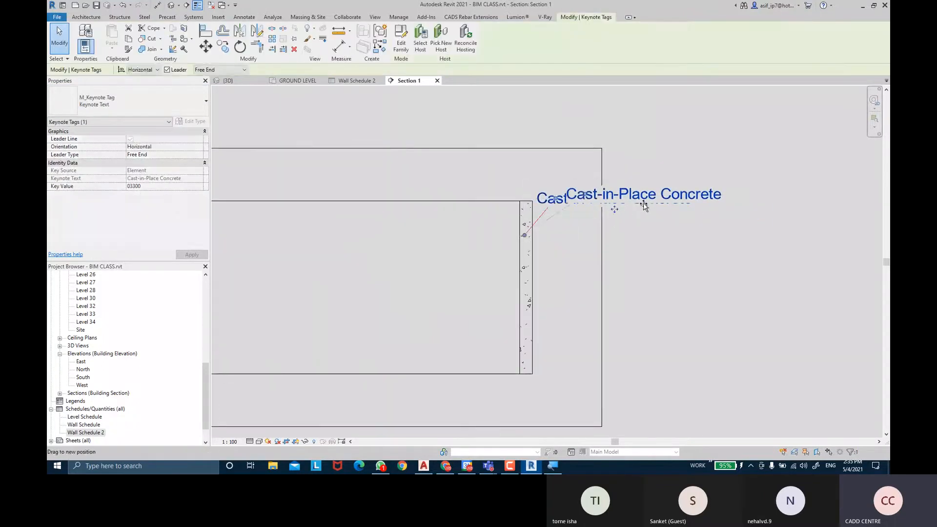
{"action": "left_click", "coordinate": [666, 264]}
{"action": "scroll", "coordinate": [577, 210], "scroll_direction": "down", "scroll_amount": 3}
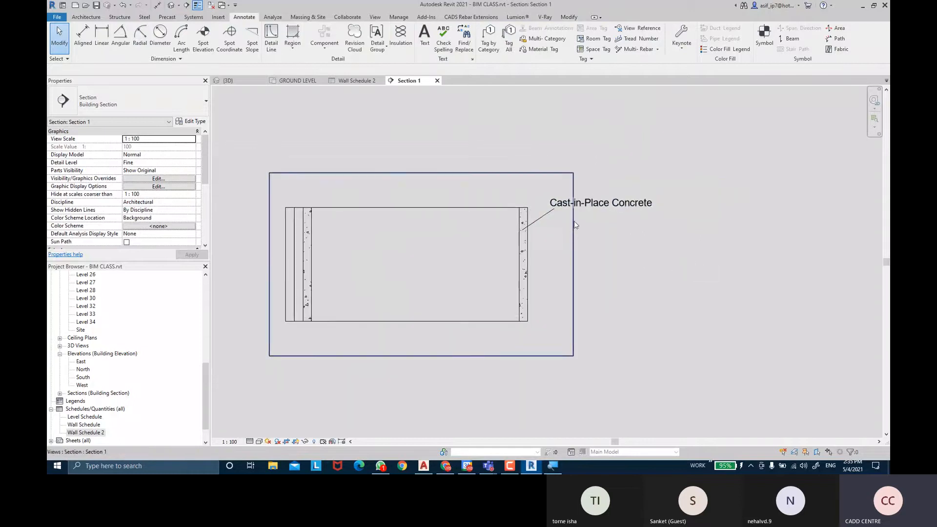
{"action": "left_click", "coordinate": [610, 203]}
{"action": "middle_click_drag", "start_coordinate": [651, 163], "coordinate": [674, 168]}
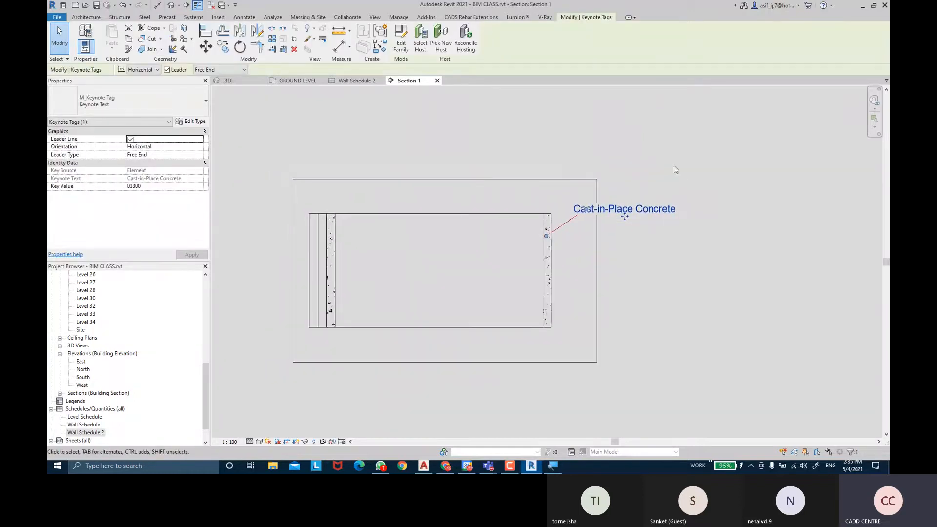
{"action": "scroll", "coordinate": [599, 236], "scroll_direction": "up", "scroll_amount": 2}
{"action": "left_click", "coordinate": [543, 130]}
{"action": "middle_click_drag", "start_coordinate": [550, 136], "coordinate": [621, 115]}
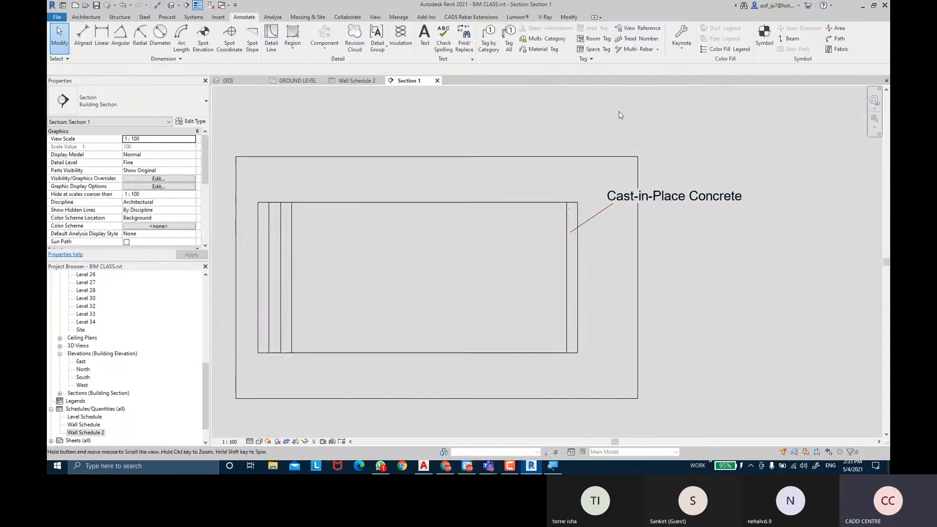
Step: Place a leadered material keynote on the retaining wall, above the existing tag, assigning key 03300 Cast-in-Place Concrete to the material
{"action": "left_click", "coordinate": [680, 49]}
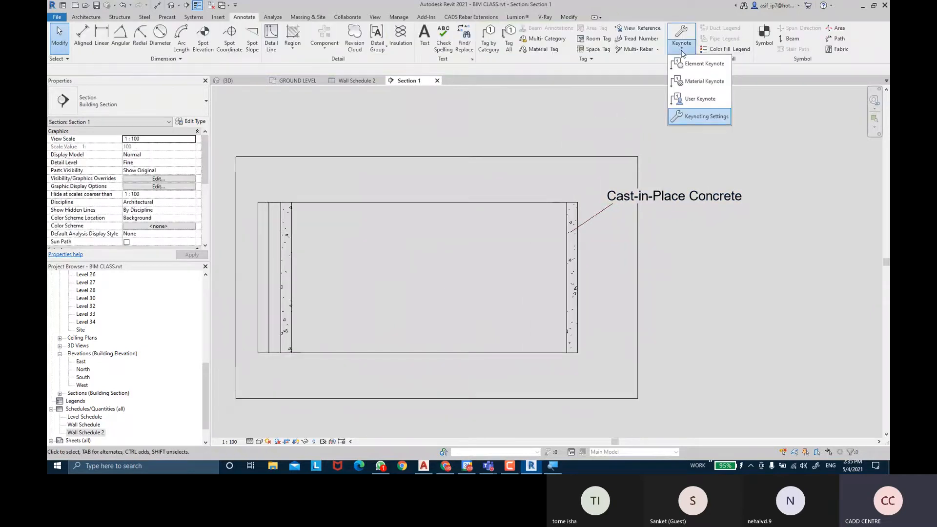
{"action": "left_click", "coordinate": [705, 81]}
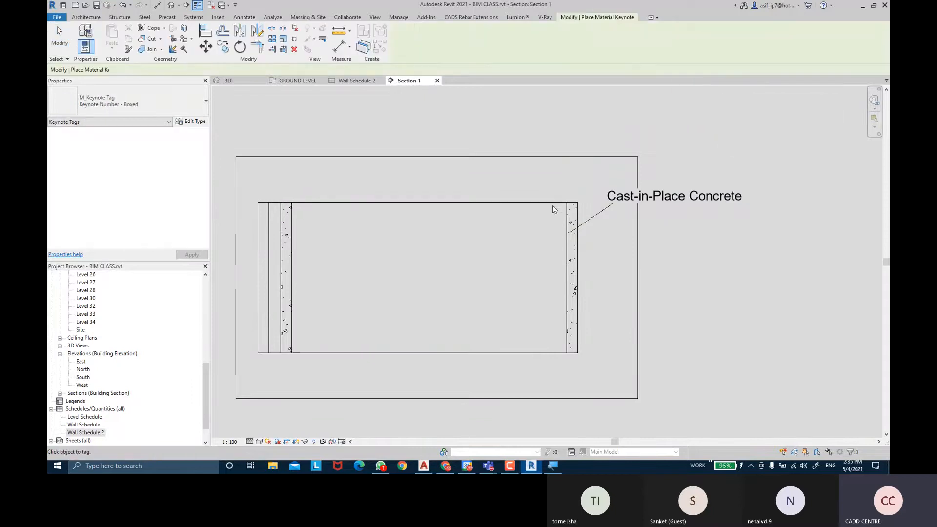
{"action": "left_click", "coordinate": [575, 210]}
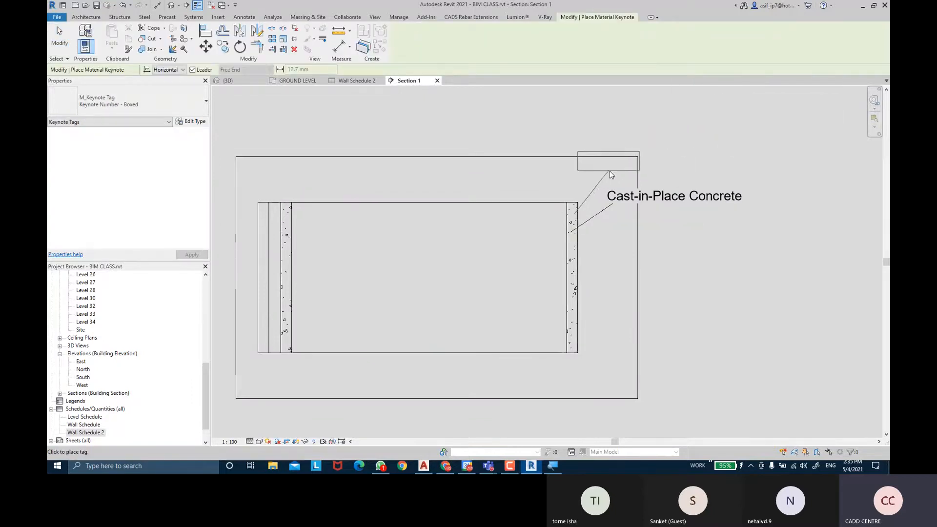
{"action": "left_click", "coordinate": [690, 182]}
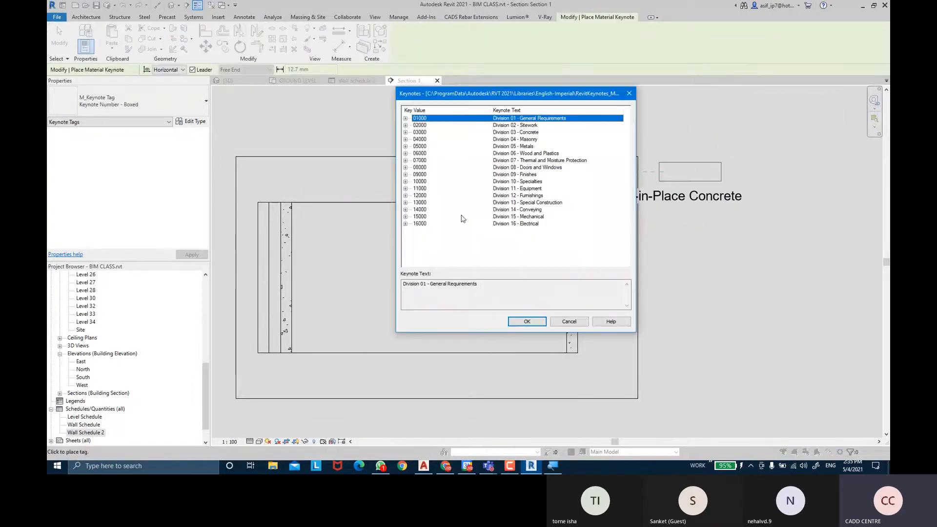
{"action": "left_click", "coordinate": [526, 132]}
{"action": "left_click", "coordinate": [406, 133]}
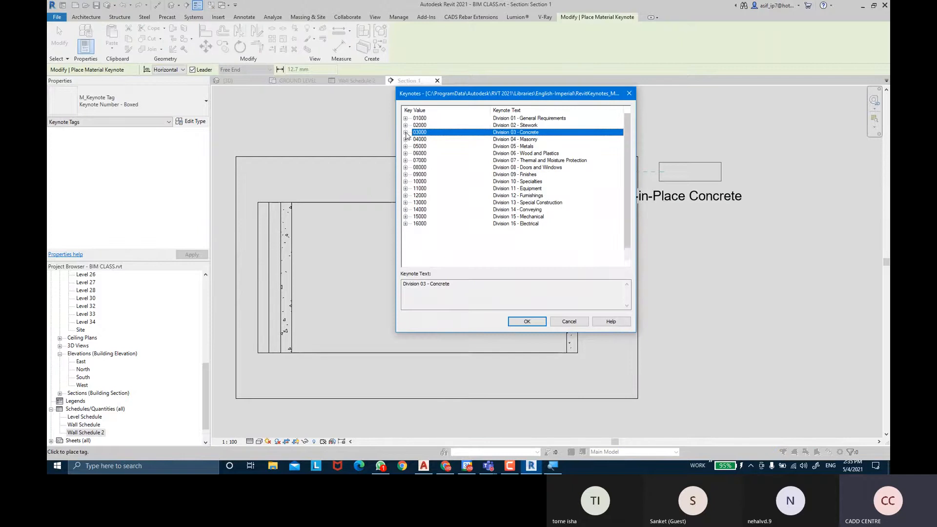
{"action": "left_click", "coordinate": [518, 153]}
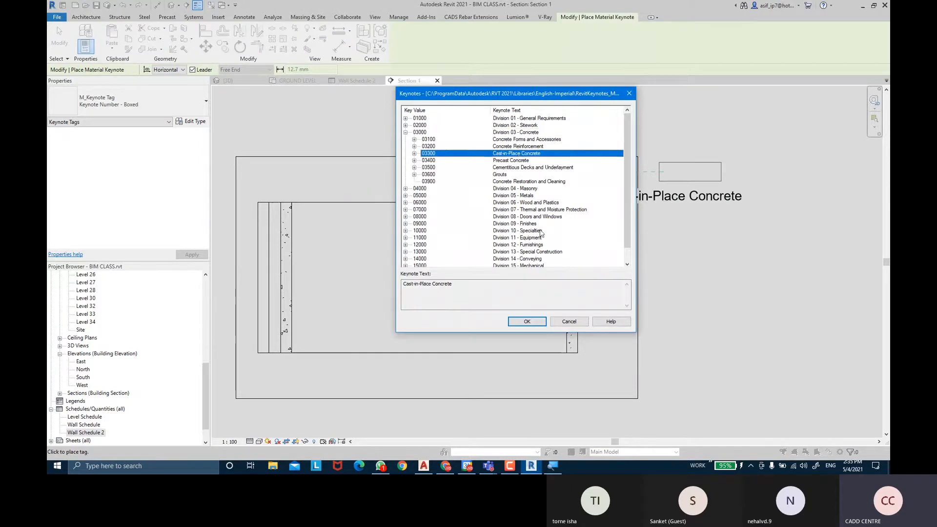
{"action": "left_click", "coordinate": [530, 322]}
{"action": "key", "text": "Escape"}
{"action": "key", "text": "Escape"}
Step: Change the new material keynote tag to the Keynote Text type of M_Keynote Tag
{"action": "left_click", "coordinate": [644, 173]}
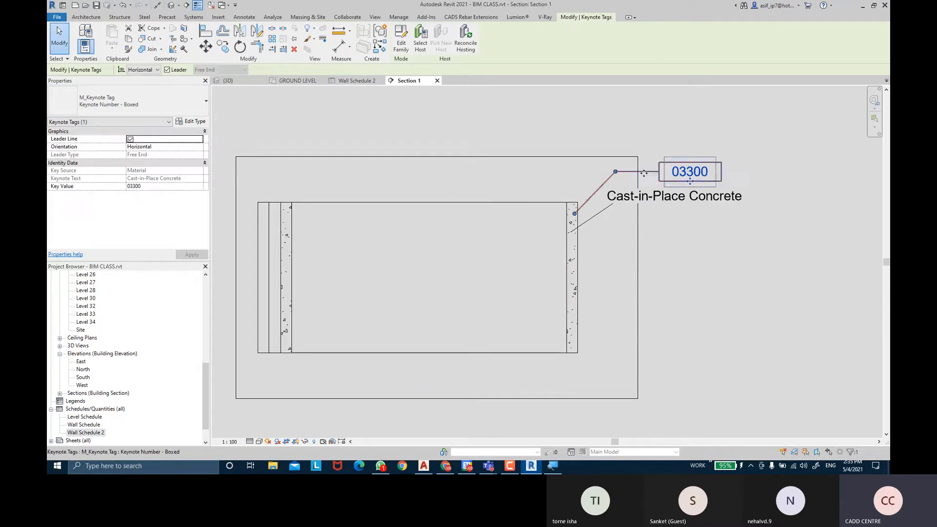
{"action": "left_click", "coordinate": [127, 103]}
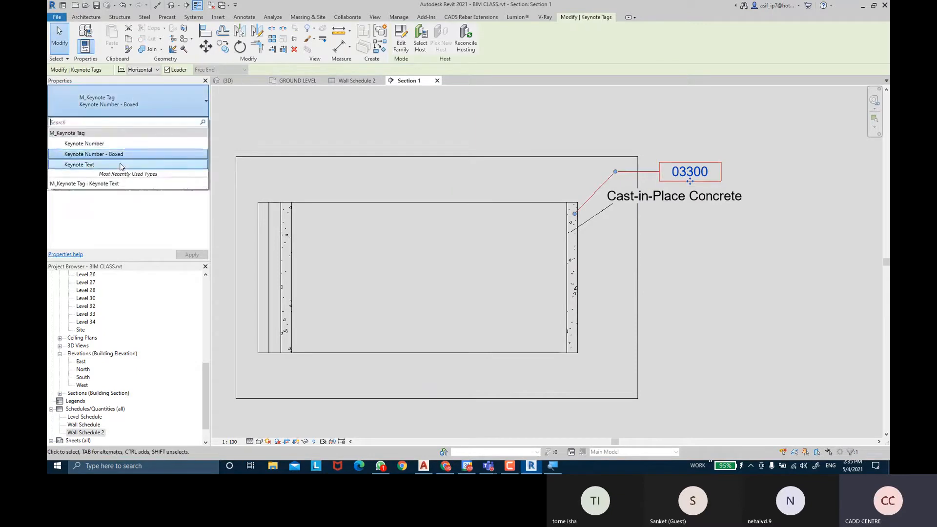
{"action": "left_click", "coordinate": [121, 165]}
{"action": "left_click", "coordinate": [710, 144]}
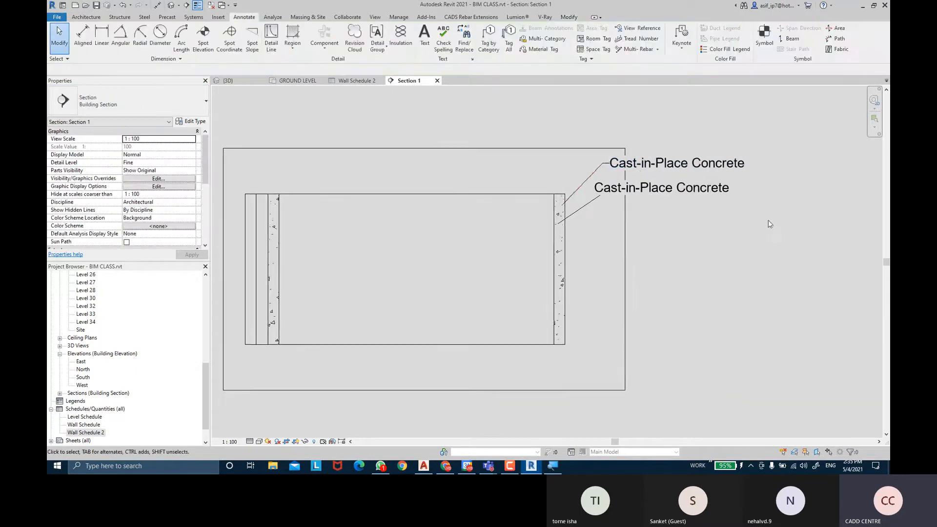
{"action": "middle_click_drag", "start_coordinate": [770, 224], "coordinate": [747, 228]}
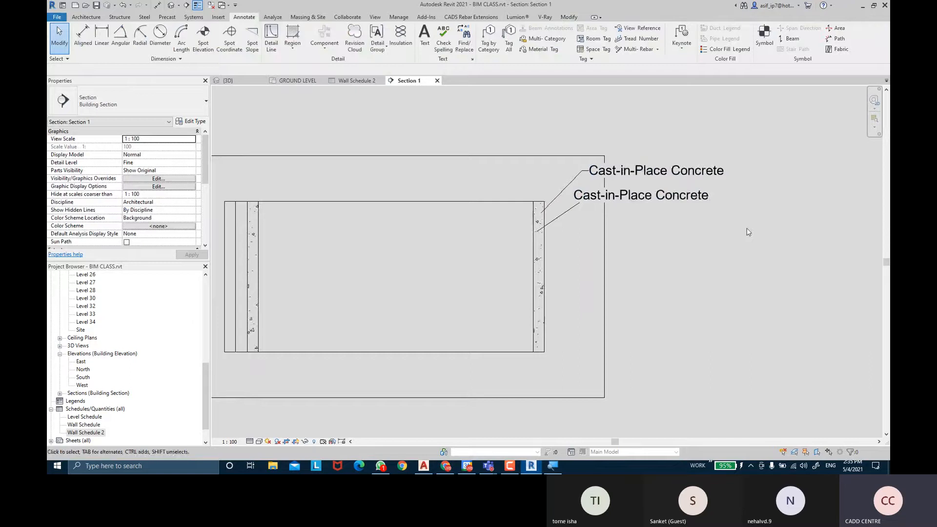
{"action": "left_click", "coordinate": [655, 203]}
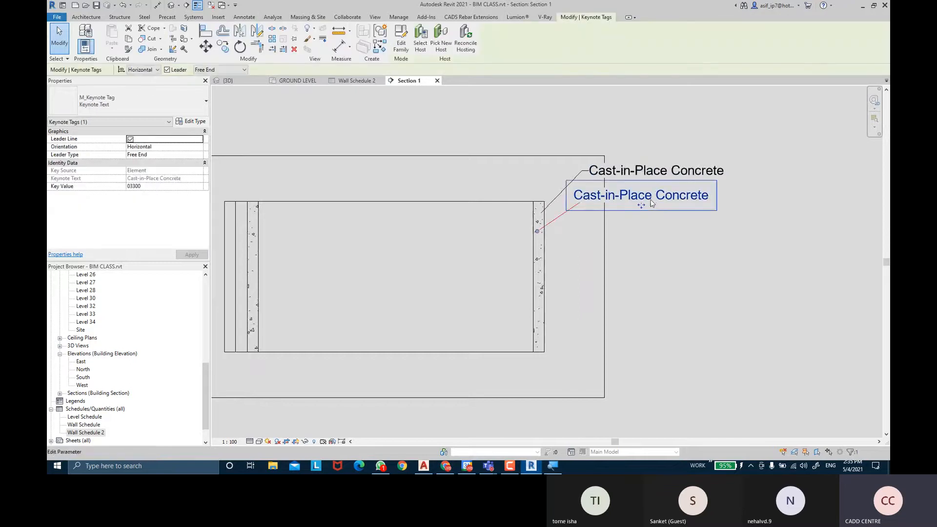
{"action": "left_click", "coordinate": [617, 118]}
{"action": "middle_click_drag", "start_coordinate": [713, 146], "coordinate": [710, 152]}
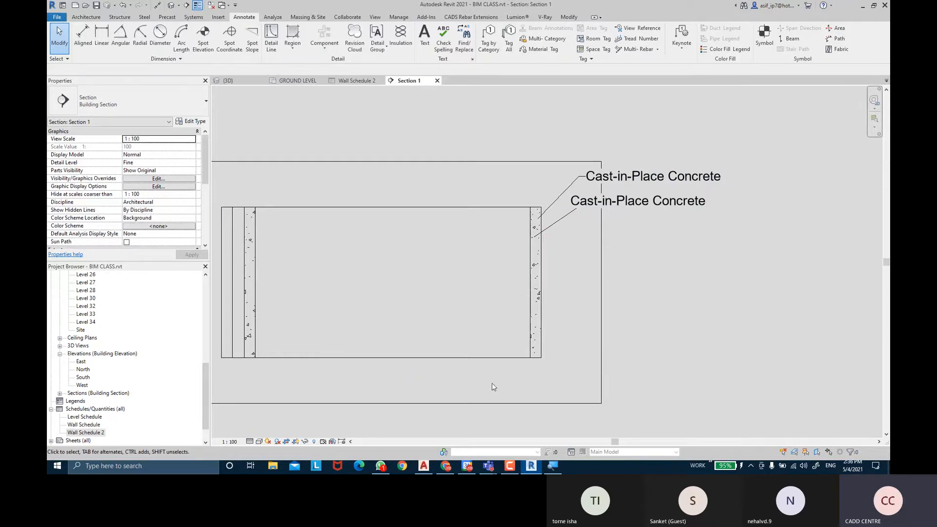
Step: Set the Keynote of the Retaining - 300mm Concrete wall type to 03200 Concrete Reinforcement
{"action": "left_click", "coordinate": [536, 244]}
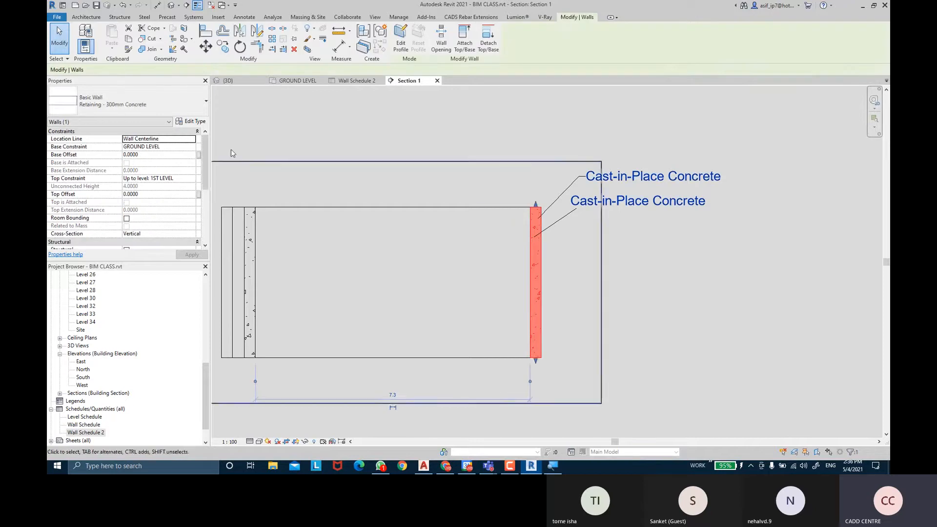
{"action": "left_click", "coordinate": [196, 122]}
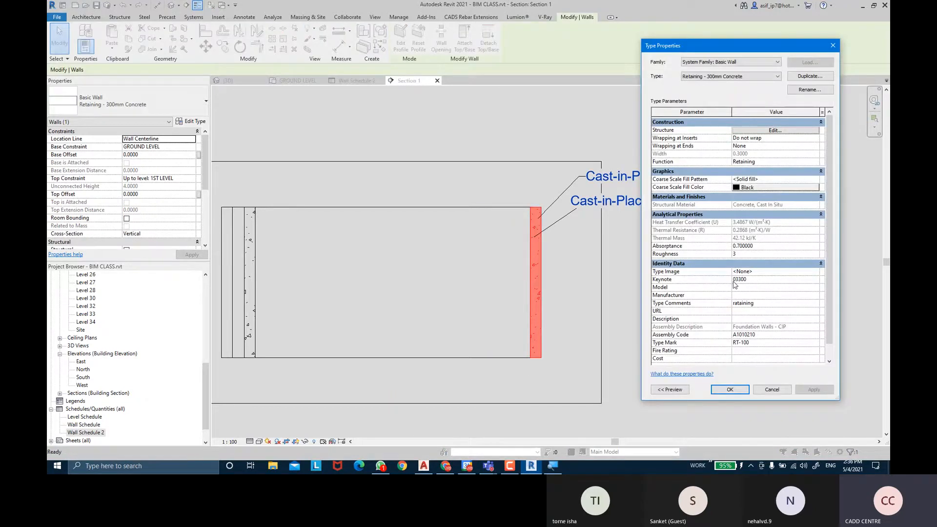
{"action": "left_click", "coordinate": [811, 284]}
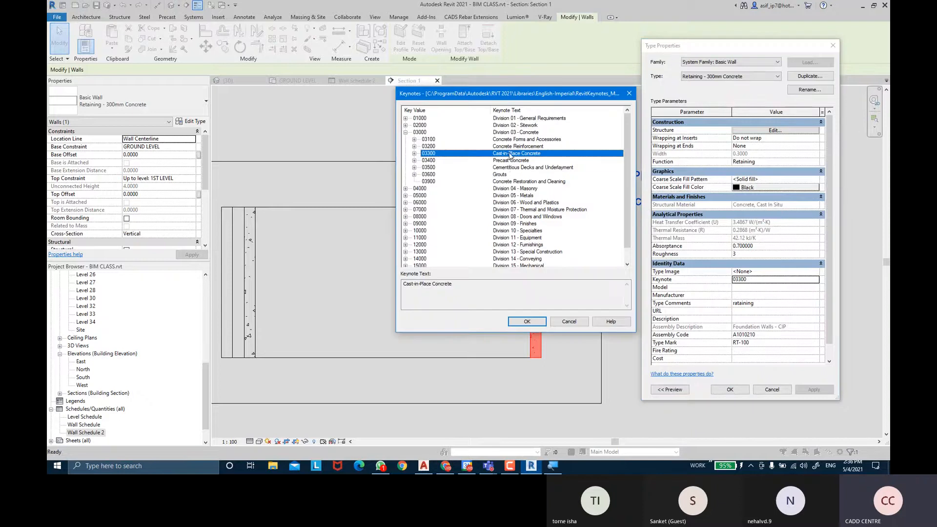
{"action": "left_click", "coordinate": [508, 146]}
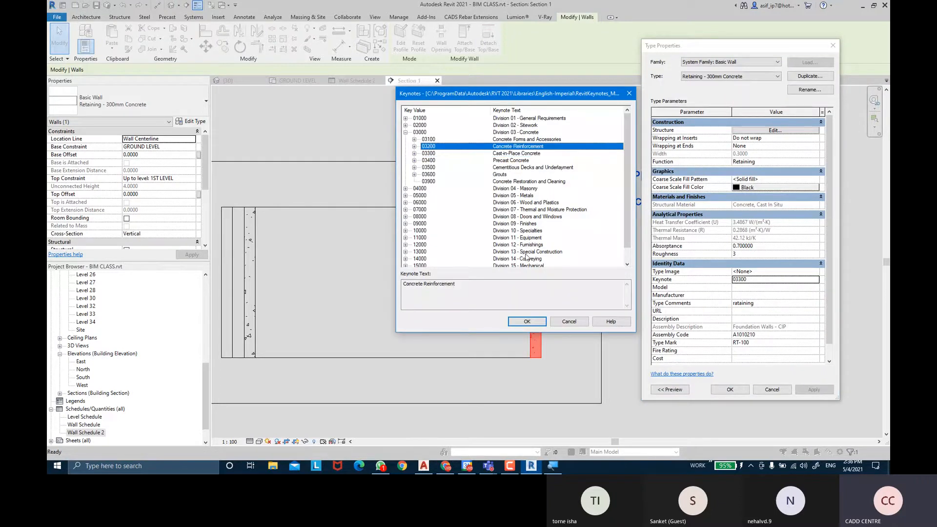
{"action": "left_click", "coordinate": [527, 322]}
{"action": "left_click", "coordinate": [813, 389]}
{"action": "left_click", "coordinate": [730, 389]}
{"action": "left_click", "coordinate": [677, 276]}
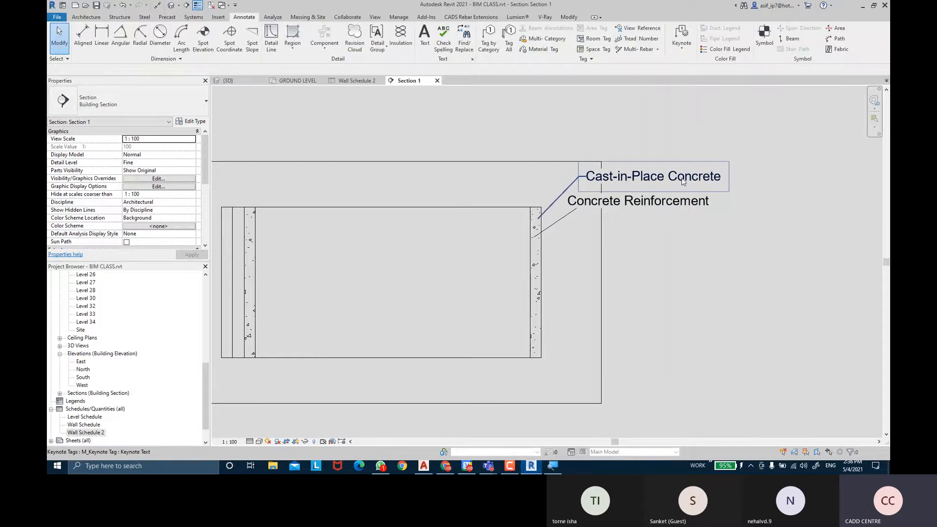
Step: Review the keynote and assembly code in the retaining wall's type properties, keeping the assembly code A1010210 Foundation Walls - CIP
{"action": "middle_click_drag", "start_coordinate": [659, 309], "coordinate": [644, 313]}
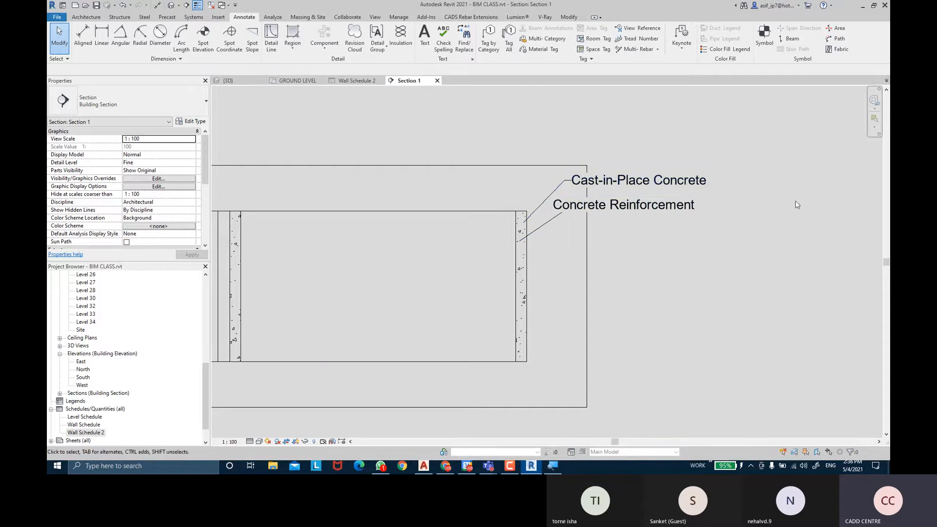
{"action": "scroll", "coordinate": [730, 234], "scroll_direction": "down", "scroll_amount": 3}
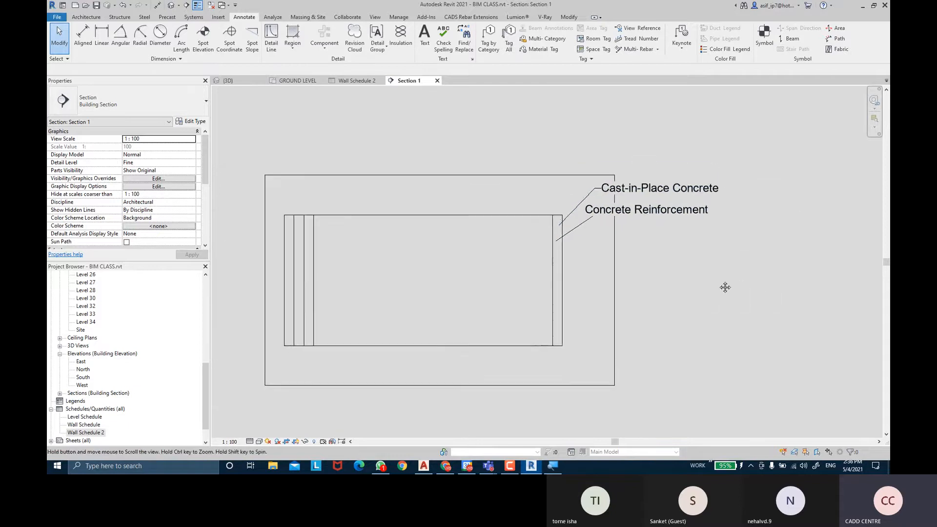
{"action": "left_click", "coordinate": [561, 299]}
{"action": "left_click", "coordinate": [183, 131]}
{"action": "left_click", "coordinate": [189, 122]}
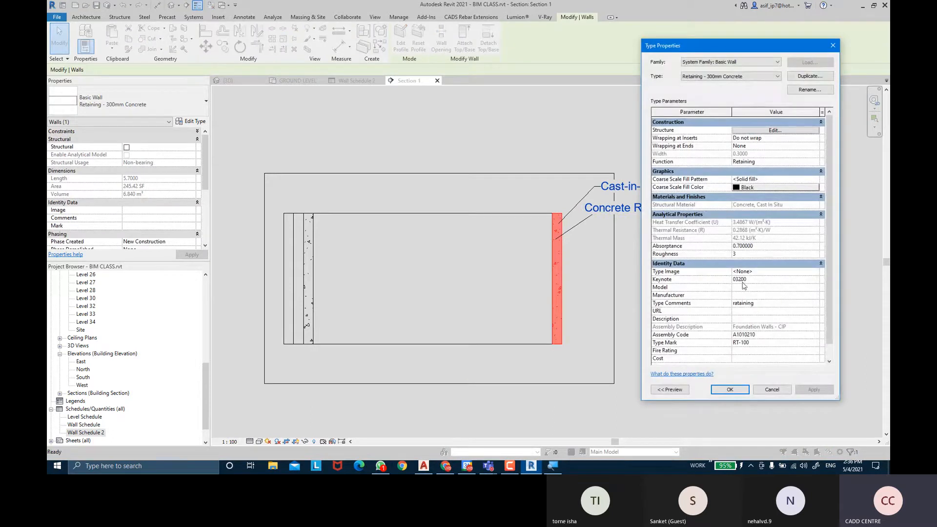
{"action": "left_click", "coordinate": [815, 336]}
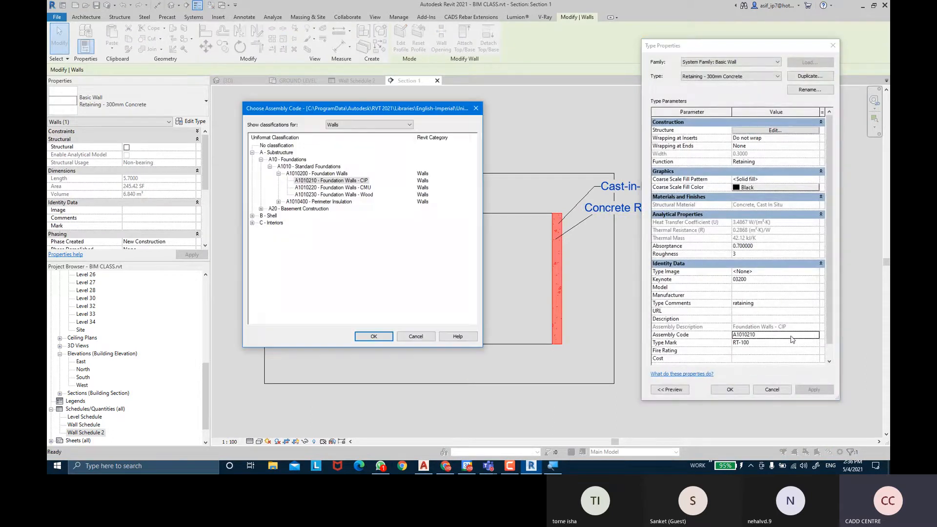
{"action": "left_click", "coordinate": [373, 336]}
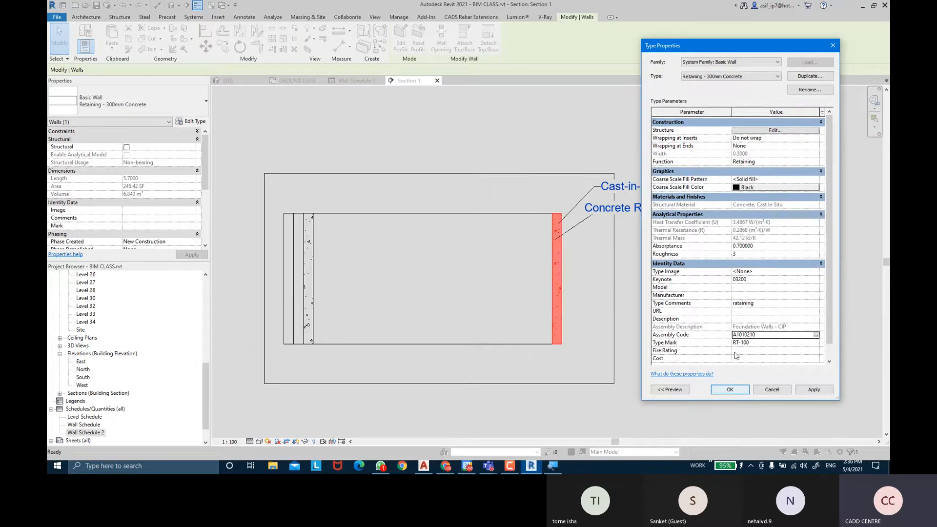
{"action": "left_click", "coordinate": [735, 393]}
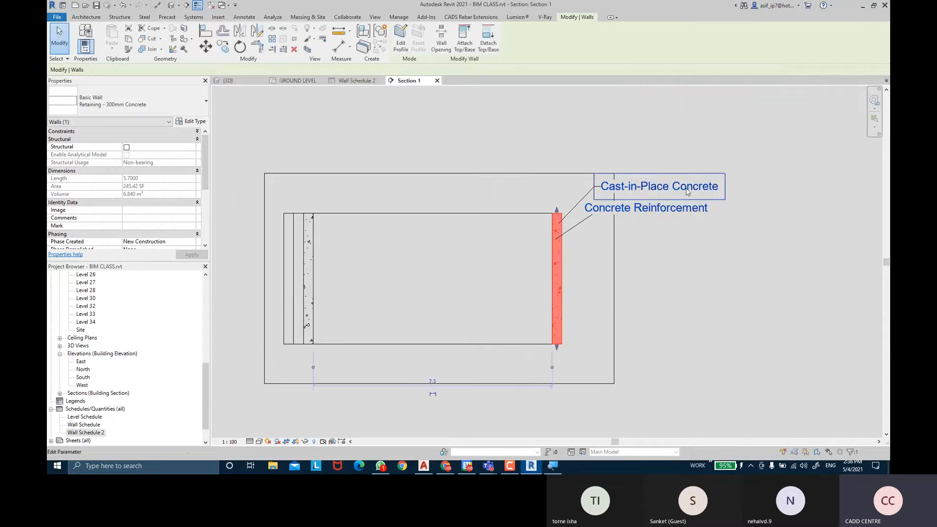
{"action": "key", "text": "Escape"}
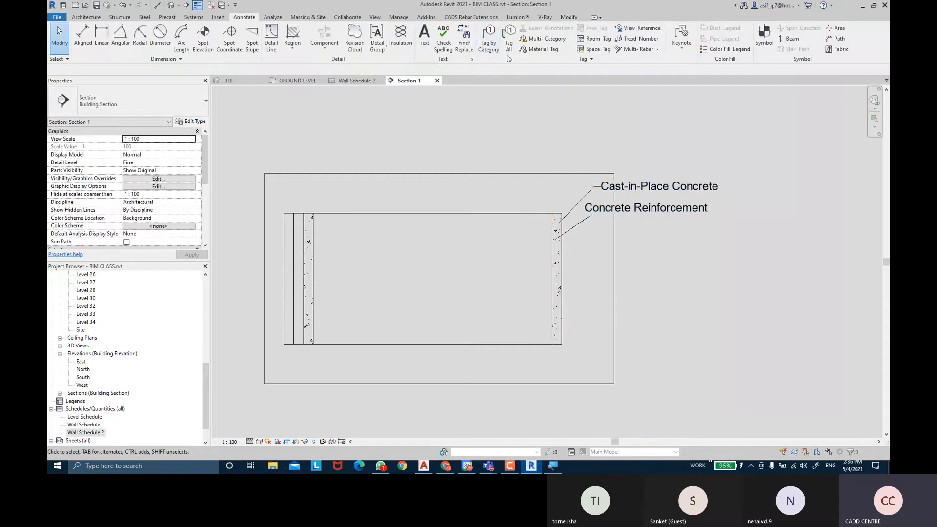
Step: Tag the retaining wall by category, with the wall tag on a leader outside the wall
{"action": "left_click", "coordinate": [489, 39]}
{"action": "left_click", "coordinate": [561, 277]}
{"action": "key", "text": "Escape"}
{"action": "scroll", "coordinate": [590, 281], "scroll_direction": "up", "scroll_amount": 1}
{"action": "key", "text": "Escape"}
Step: Open the wall tag's M_Wall Tag family for editing and remove the Mark parameter from its label
{"action": "left_click", "coordinate": [577, 280]}
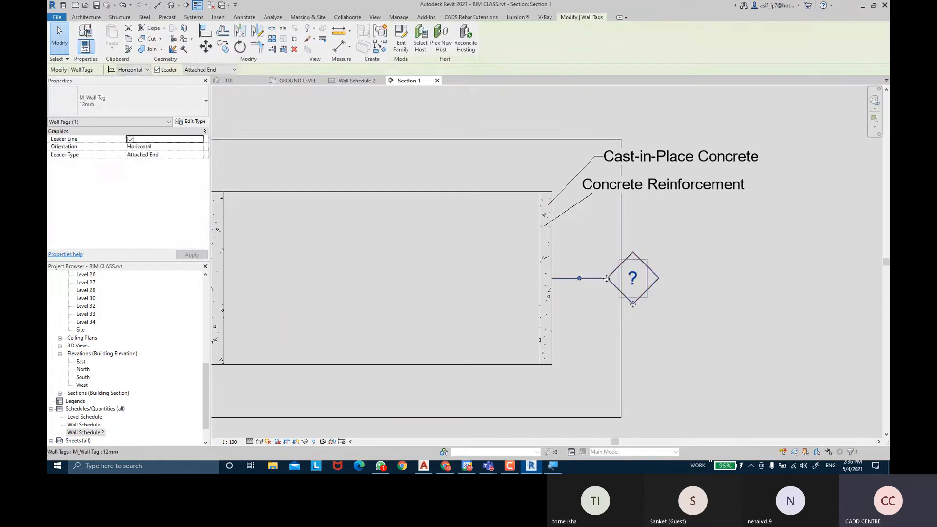
{"action": "left_click", "coordinate": [402, 46]}
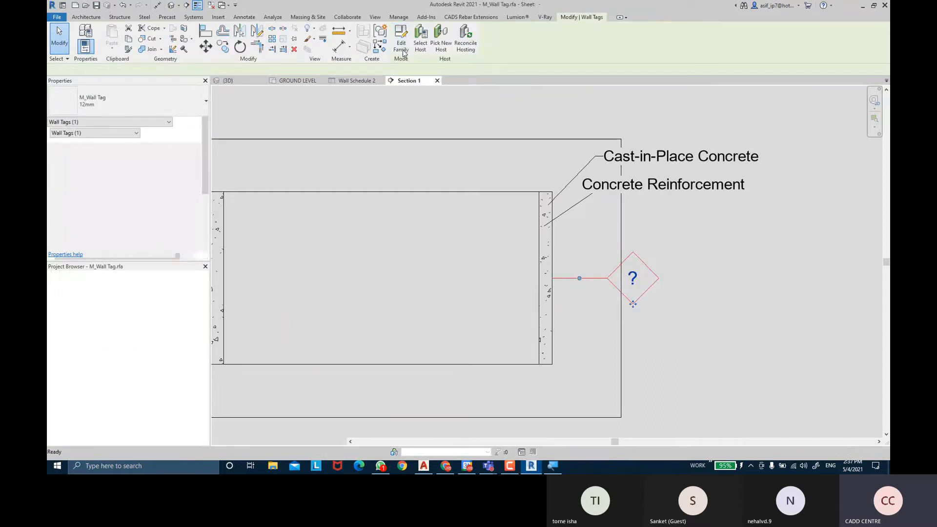
{"action": "left_click", "coordinate": [529, 263]}
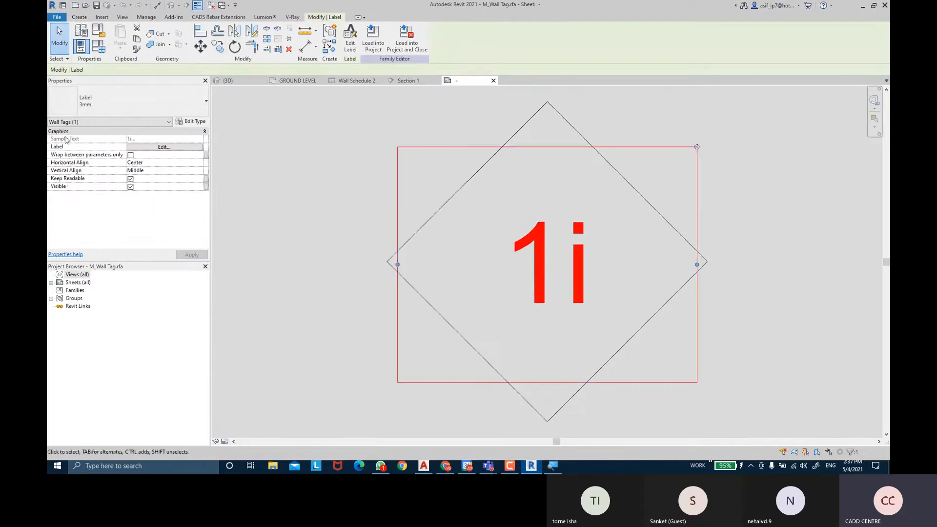
{"action": "left_click", "coordinate": [351, 40]}
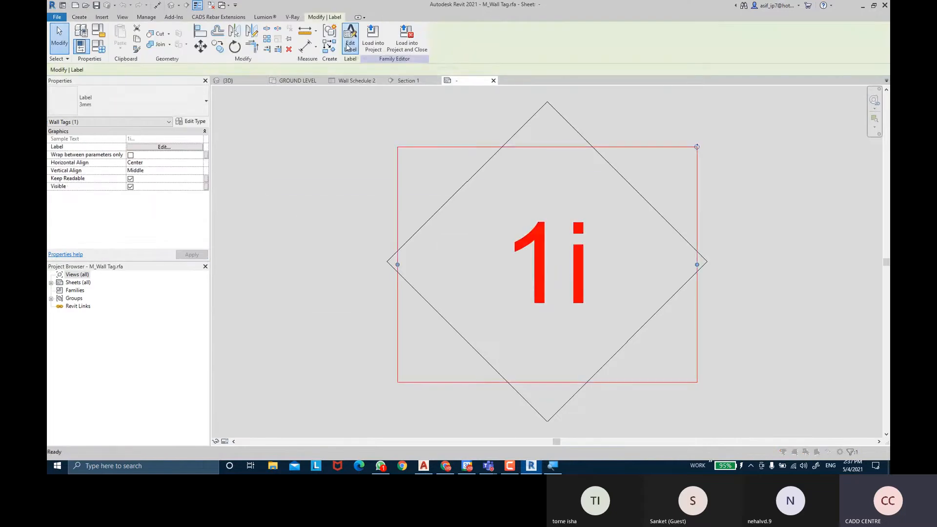
{"action": "left_click", "coordinate": [413, 234]}
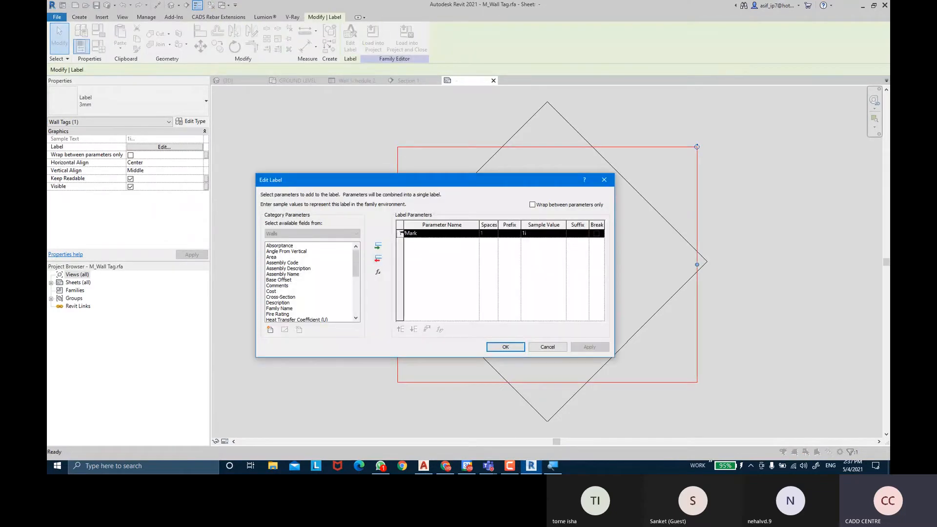
{"action": "left_click", "coordinate": [377, 260]}
Step: Add the Type Mark parameter to the wall tag's label and load the family back into the BIM CLASS project
{"action": "left_click", "coordinate": [286, 291]}
{"action": "key", "text": "t"}
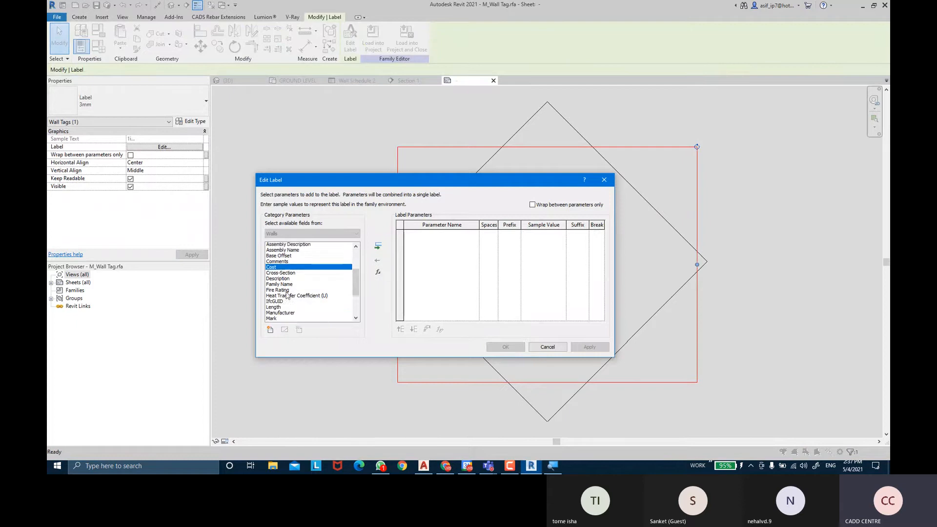
{"action": "scroll", "coordinate": [297, 309], "scroll_direction": "down", "scroll_amount": 2}
{"action": "left_click", "coordinate": [291, 303]}
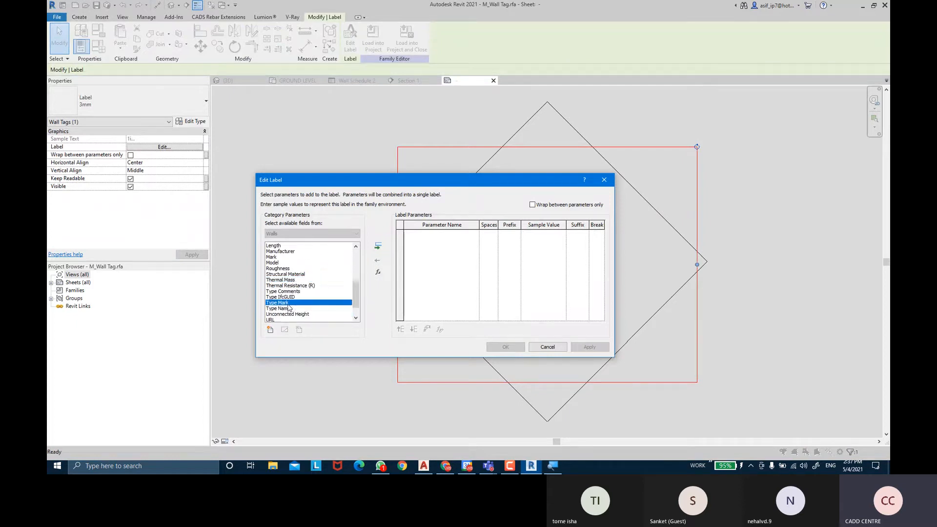
{"action": "left_click", "coordinate": [383, 245]}
{"action": "left_click", "coordinate": [507, 350]}
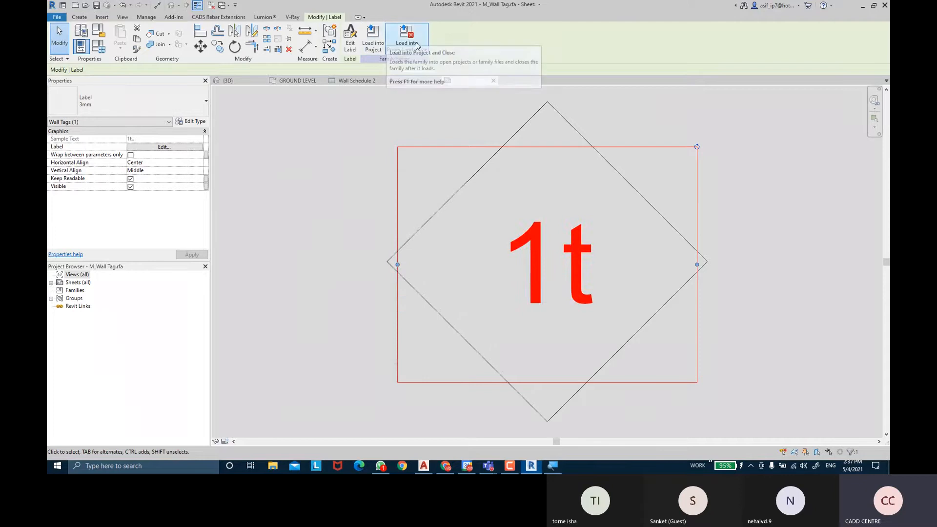
{"action": "left_click", "coordinate": [384, 41]}
{"action": "left_click", "coordinate": [497, 238]}
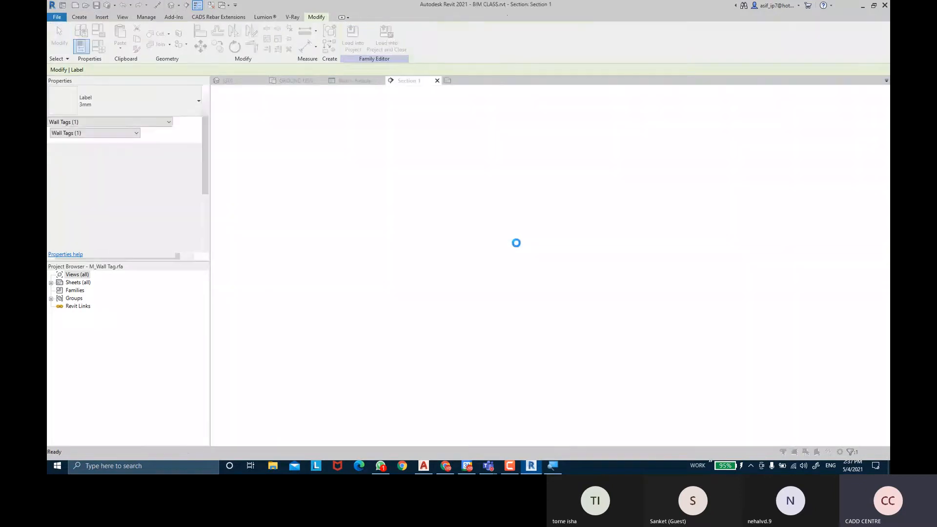
Step: Bend the wall tag's leader upward at its elbow and shift the tag slightly down and closer to the retaining wall
{"action": "left_click", "coordinate": [513, 227]}
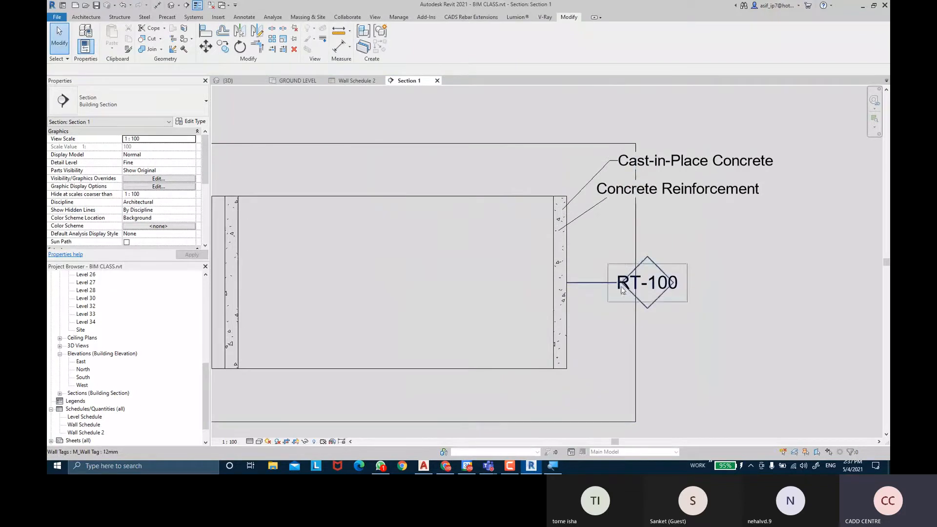
{"action": "left_click", "coordinate": [634, 297]}
{"action": "left_click_drag", "start_coordinate": [593, 282], "coordinate": [592, 257]}
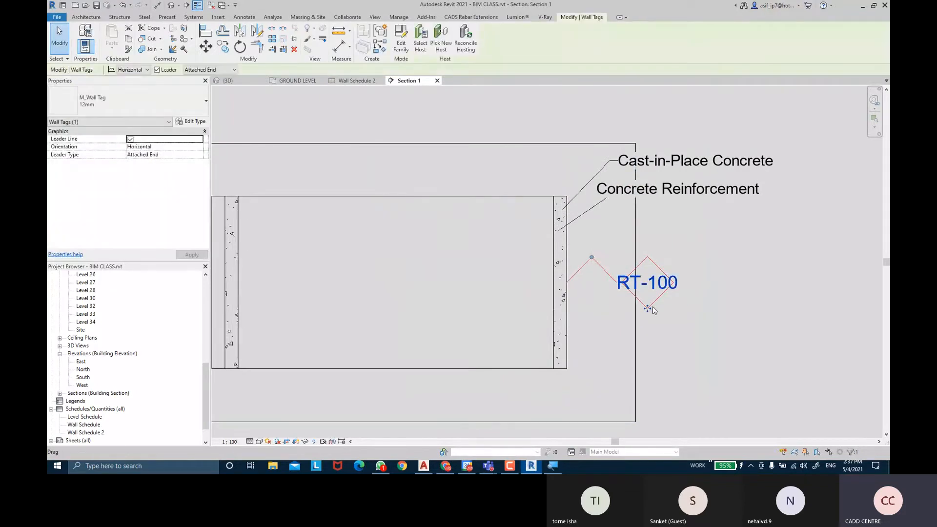
{"action": "mouse_move", "coordinate": [648, 307]}
{"action": "left_mouse_down"}
{"action": "mouse_move", "coordinate": [635, 260]}
{"action": "mouse_move", "coordinate": [640, 321]}
{"action": "mouse_move", "coordinate": [628, 322]}
{"action": "mouse_move", "coordinate": [636, 322]}
{"action": "left_mouse_up"}
{"action": "left_click", "coordinate": [713, 281]}
{"action": "middle_click_drag", "start_coordinate": [678, 290], "coordinate": [614, 284]}
{"action": "scroll", "coordinate": [669, 265], "scroll_direction": "down", "scroll_amount": 2}
{"action": "mouse_move", "coordinate": [668, 266]}
{"action": "middle_mouse_down"}
{"action": "mouse_move", "coordinate": [723, 257]}
{"action": "mouse_move", "coordinate": [711, 263]}
{"action": "middle_mouse_up"}
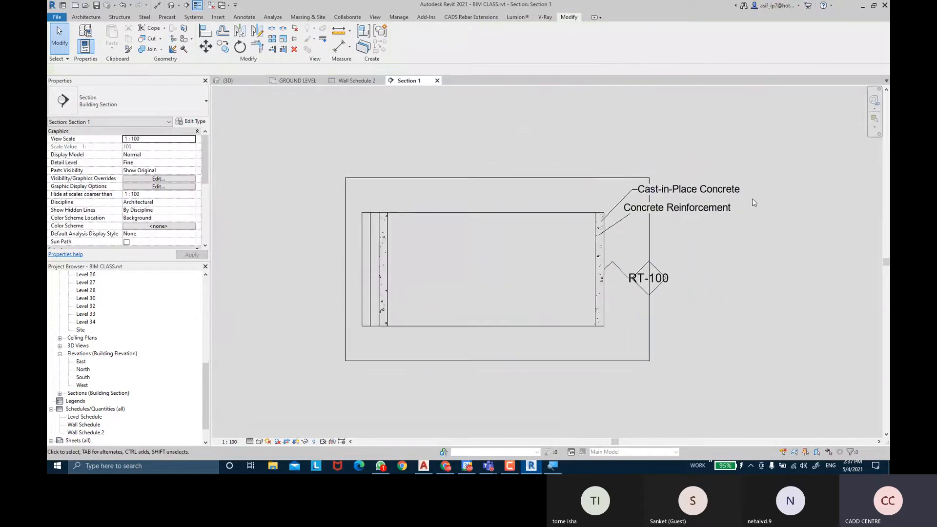
Step: Hide Section 1's crop region and switch the view to a visual style with filled surfaces
{"action": "scroll", "coordinate": [155, 209], "scroll_direction": "down", "scroll_amount": 5}
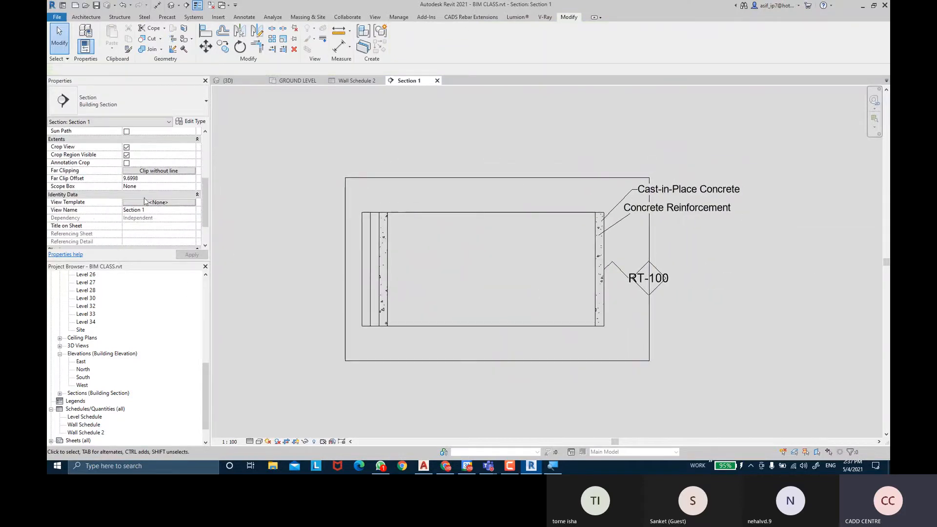
{"action": "left_click", "coordinate": [126, 155]}
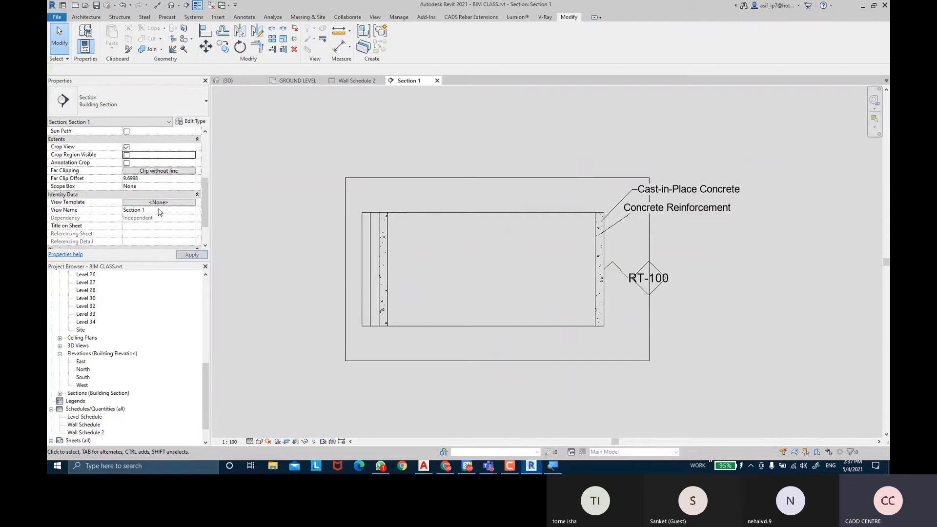
{"action": "left_click", "coordinate": [185, 255]}
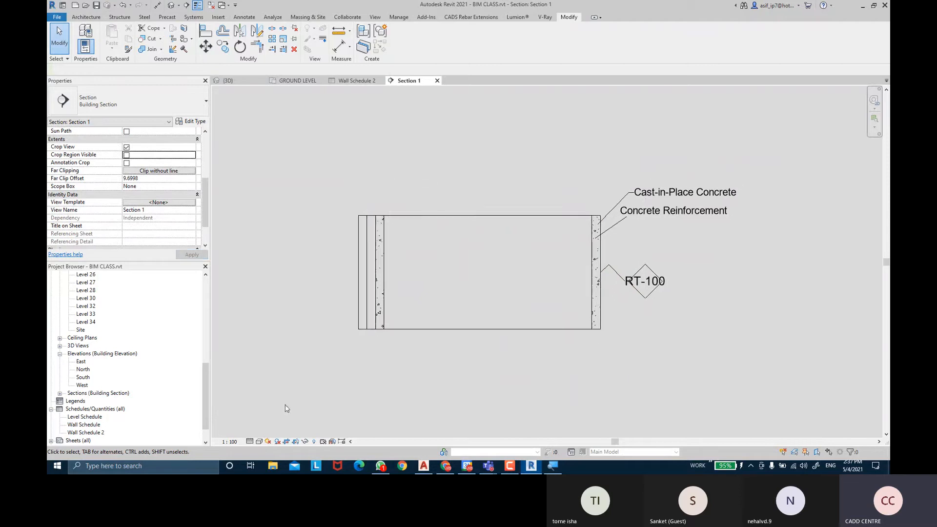
{"action": "left_click", "coordinate": [258, 442]}
{"action": "left_click", "coordinate": [278, 419]}
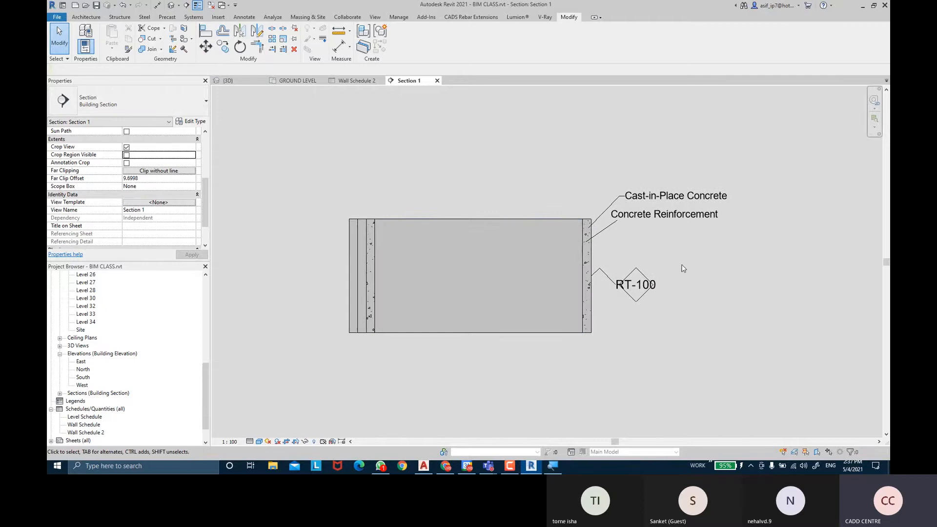
Step: Turn on Annotation Crop for Section 1, make the crop region visible, and turn Annotation Crop off again
{"action": "left_click", "coordinate": [126, 163]}
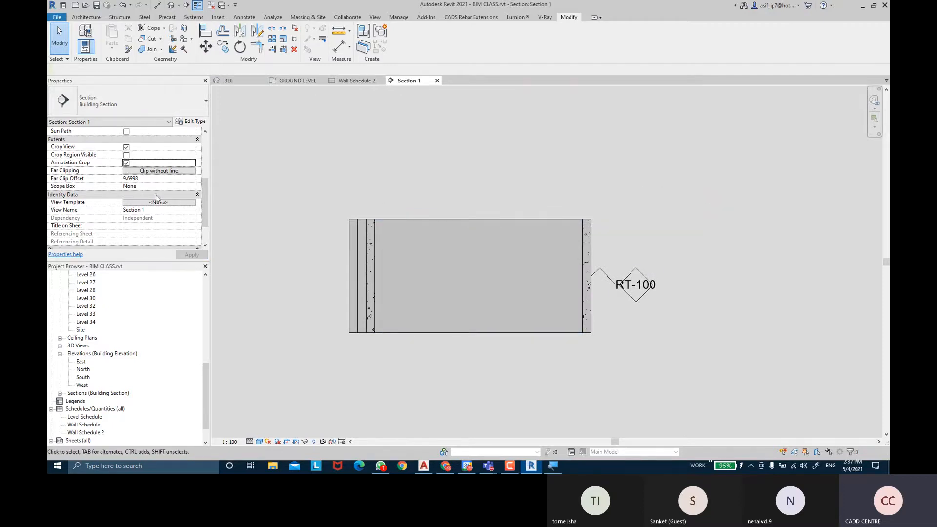
{"action": "left_click", "coordinate": [127, 155]}
{"action": "left_click", "coordinate": [191, 255]}
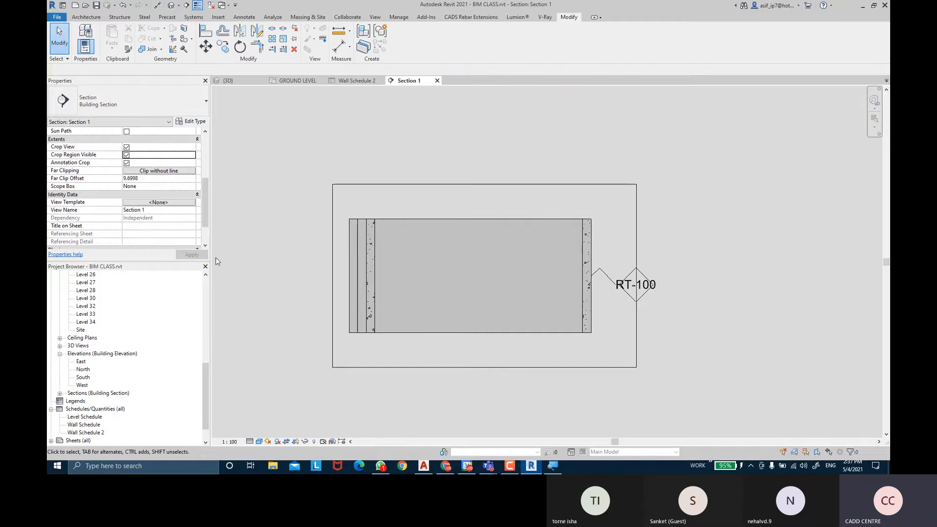
{"action": "left_click", "coordinate": [127, 163]}
{"action": "left_click", "coordinate": [192, 255]}
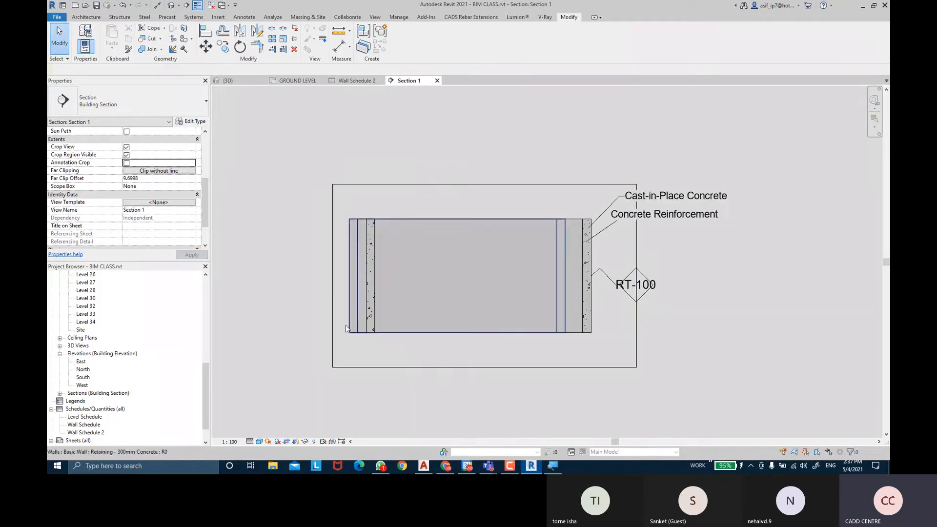
Step: Resize Section 1's crop region to frame only the tagged retaining wall, leaving extra room above it for the keynotes
{"action": "left_click_drag", "start_coordinate": [333, 330], "coordinate": [520, 330]}
{"action": "left_click_drag", "start_coordinate": [520, 276], "coordinate": [562, 276]}
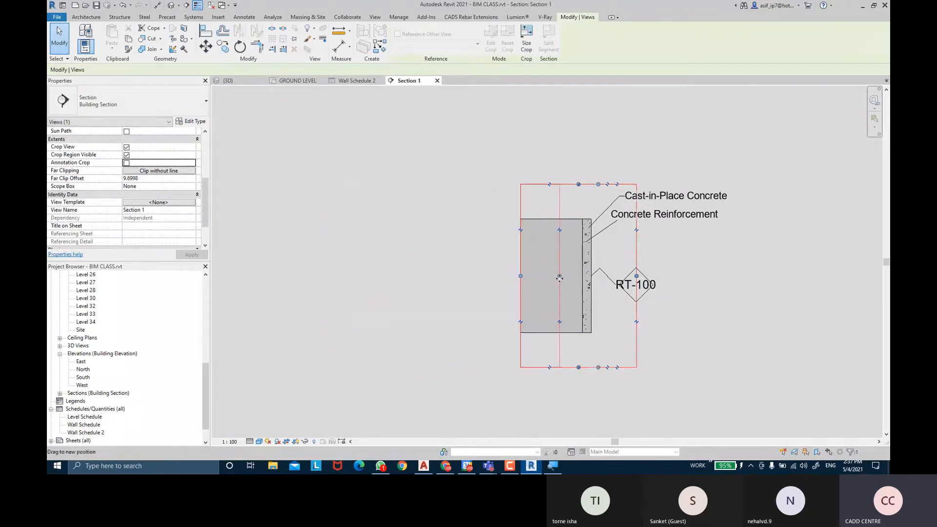
{"action": "left_click_drag", "start_coordinate": [599, 184], "coordinate": [600, 200]}
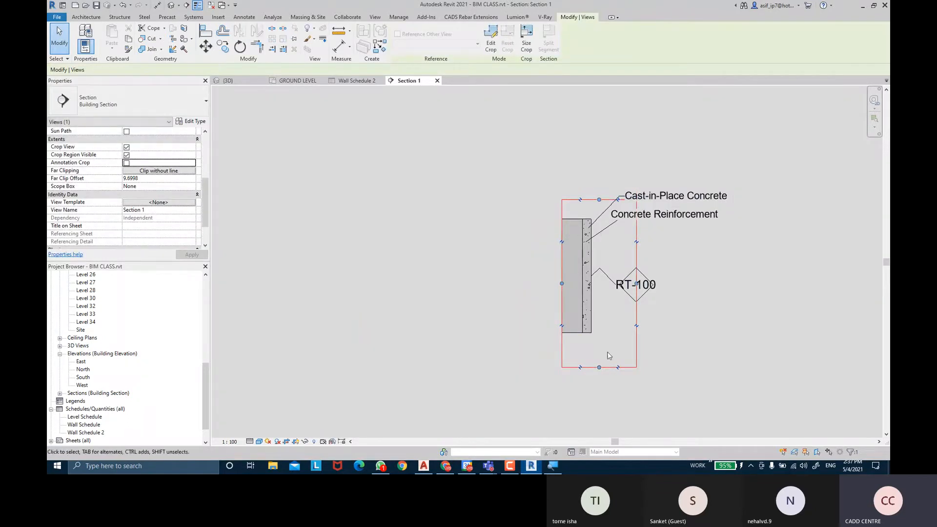
{"action": "left_click_drag", "start_coordinate": [600, 369], "coordinate": [600, 342]}
{"action": "left_click_drag", "start_coordinate": [636, 271], "coordinate": [748, 272]}
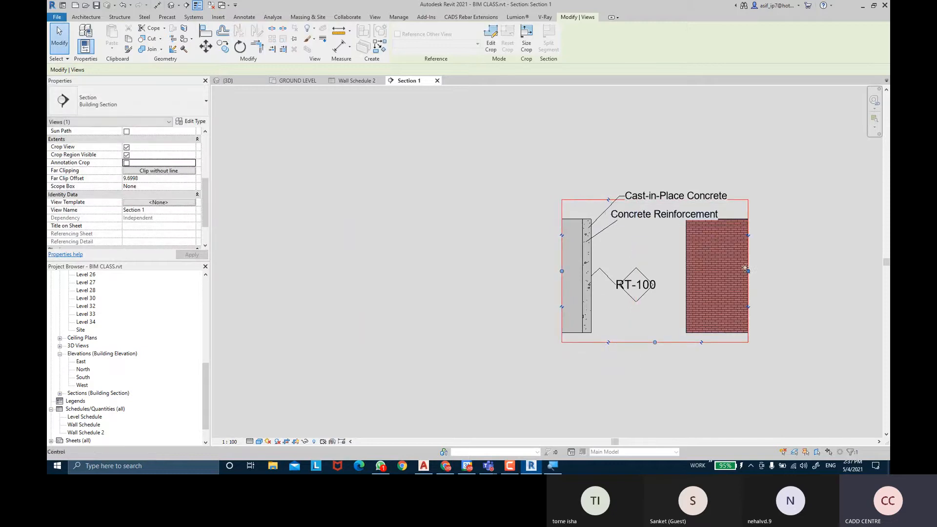
{"action": "left_click_drag", "start_coordinate": [637, 267], "coordinate": [652, 270]}
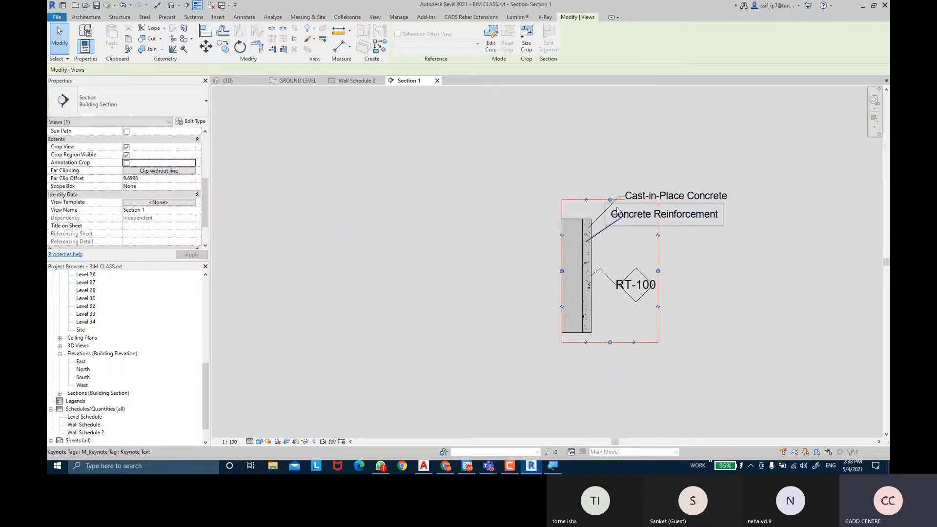
{"action": "left_click_drag", "start_coordinate": [610, 200], "coordinate": [606, 160]}
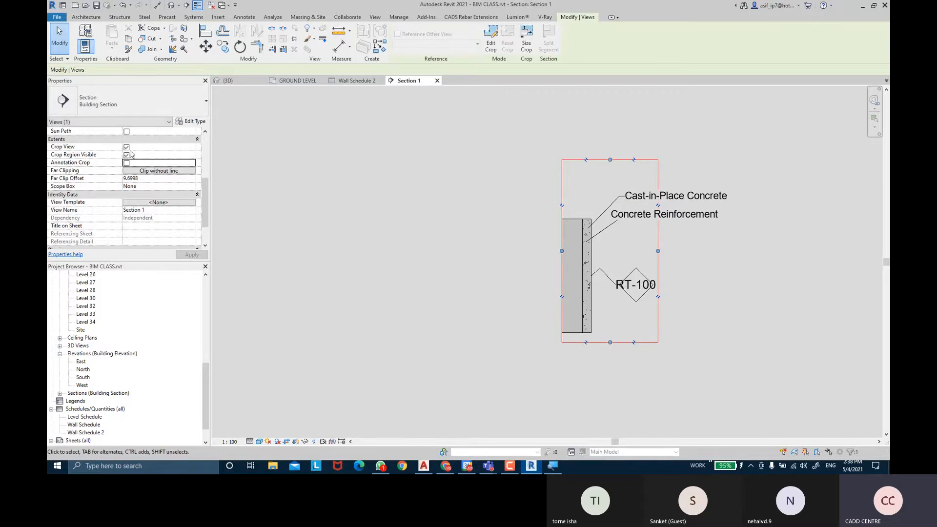
Step: Hide the resized crop region in Section 1, leaving the wall and its tags in close view
{"action": "left_click", "coordinate": [127, 155]}
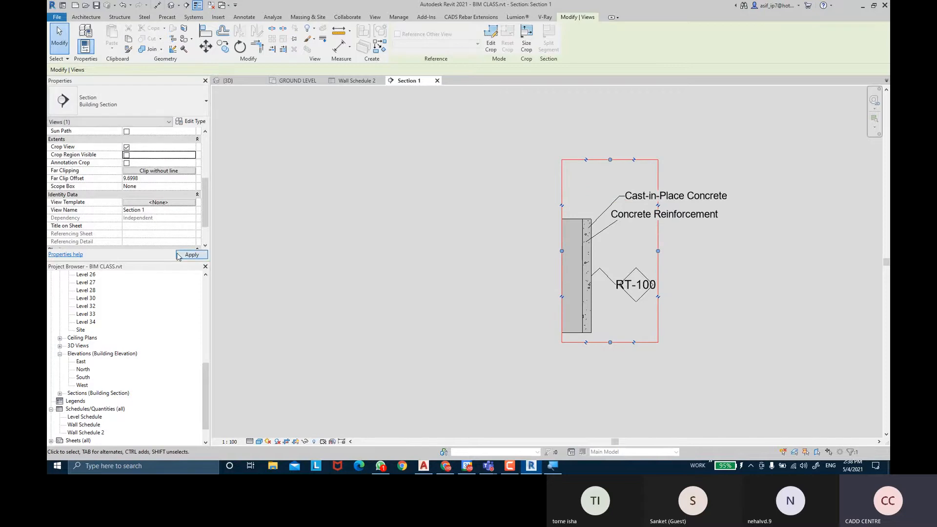
{"action": "middle_click_drag", "start_coordinate": [697, 209], "coordinate": [597, 179]}
{"action": "scroll", "coordinate": [596, 179], "scroll_direction": "up", "scroll_amount": 4}
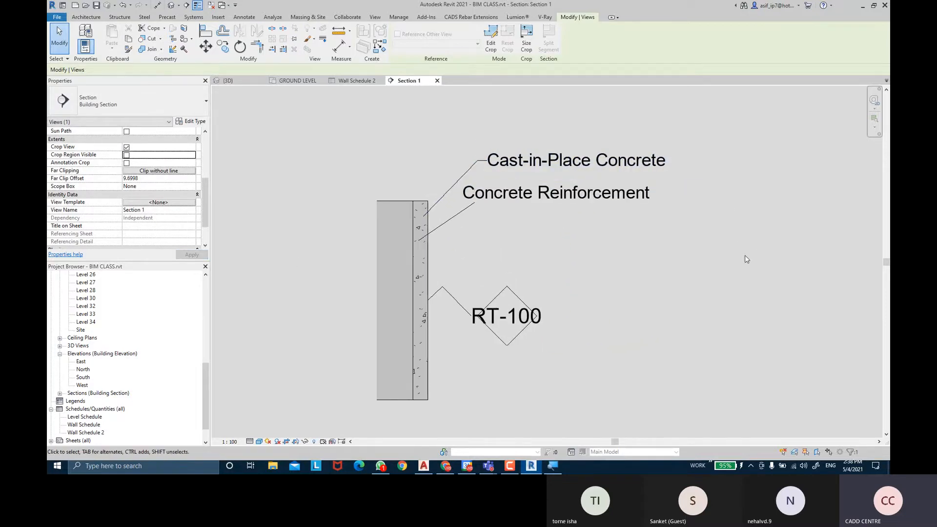
{"action": "left_click", "coordinate": [702, 239]}
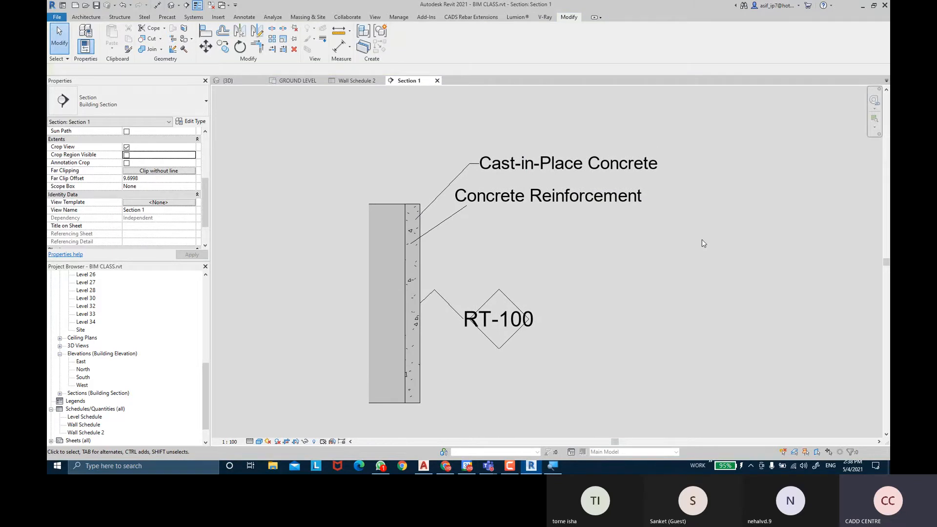
{"action": "middle_click_drag", "start_coordinate": [596, 328], "coordinate": [593, 299]}
{"action": "middle_click_drag", "start_coordinate": [555, 192], "coordinate": [555, 206]}
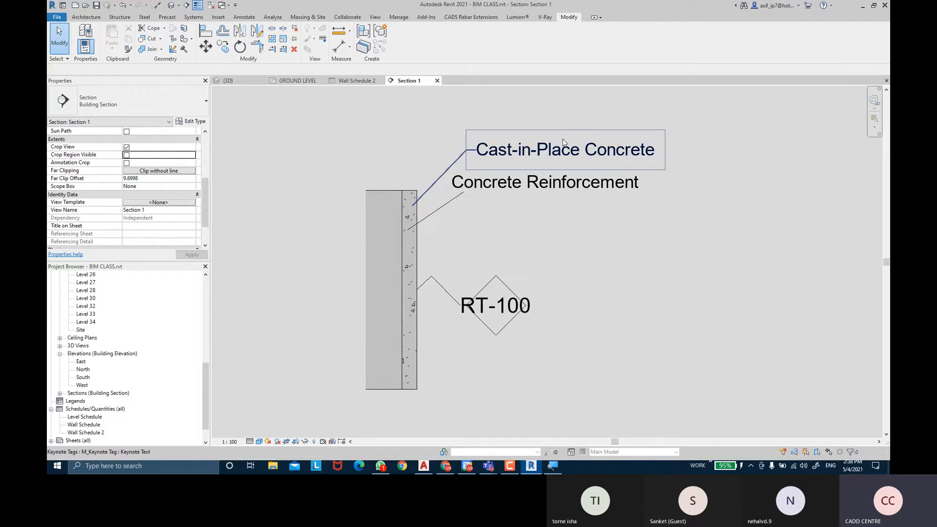
{"action": "middle_click_drag", "start_coordinate": [638, 231], "coordinate": [615, 221]}
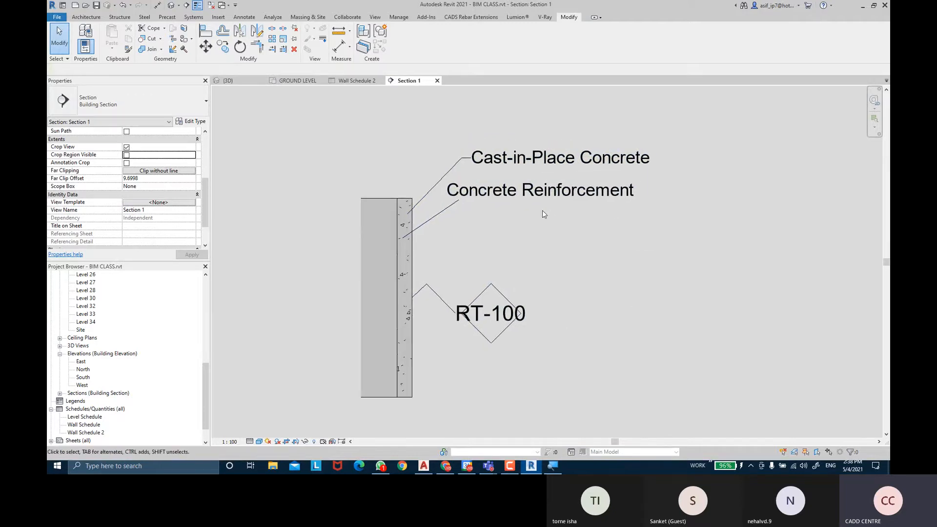
{"action": "middle_click_drag", "start_coordinate": [543, 211], "coordinate": [542, 210]}
{"action": "middle_click_drag", "start_coordinate": [339, 225], "coordinate": [339, 217]}
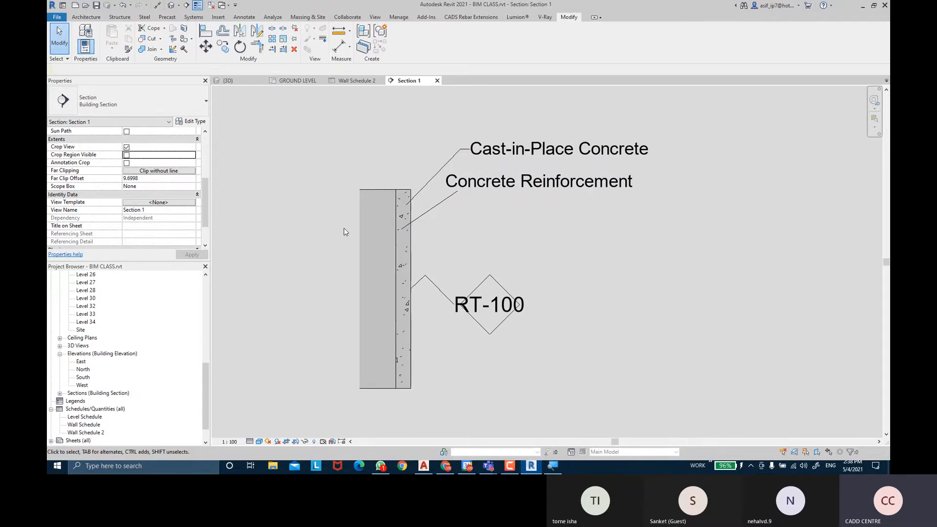
Step: Delete the RT-100 wall tag and tag the retaining wall by category again with an attached-end leader
{"action": "left_click", "coordinate": [459, 296]}
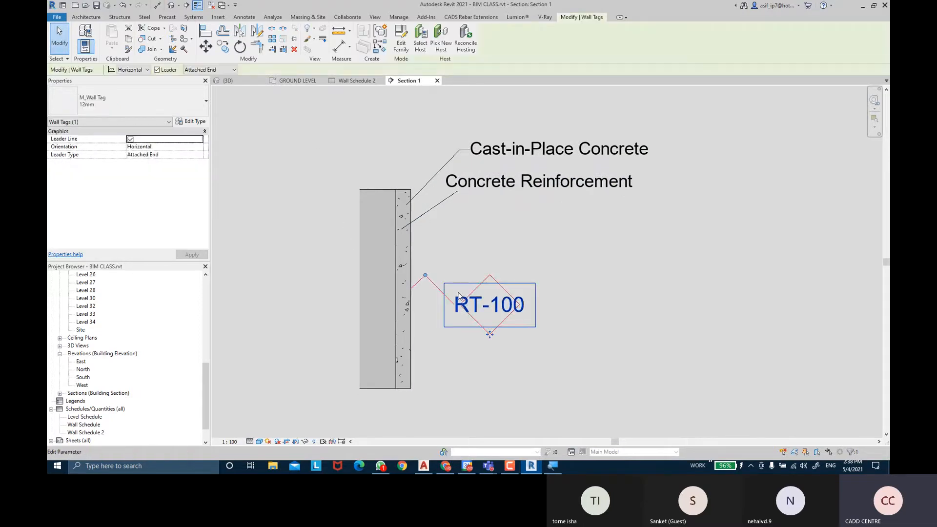
{"action": "key", "text": "Delete"}
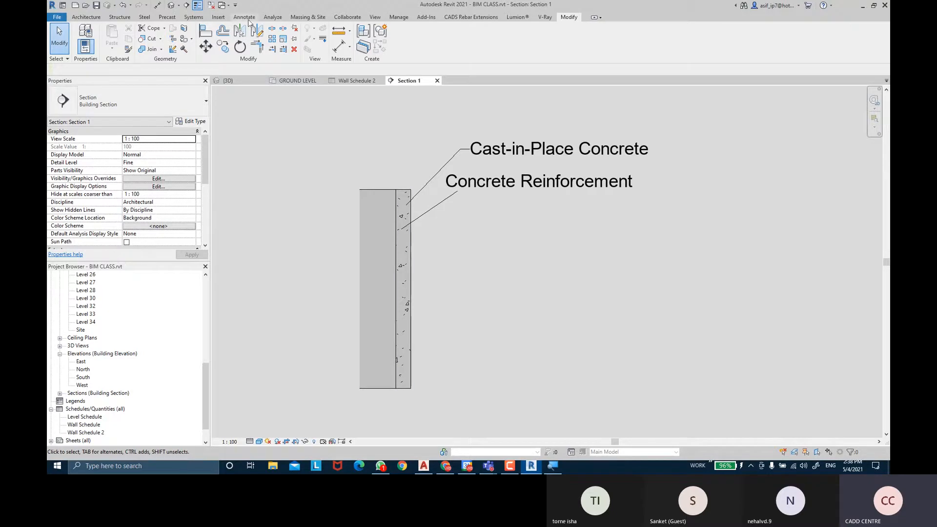
{"action": "left_click", "coordinate": [246, 18]}
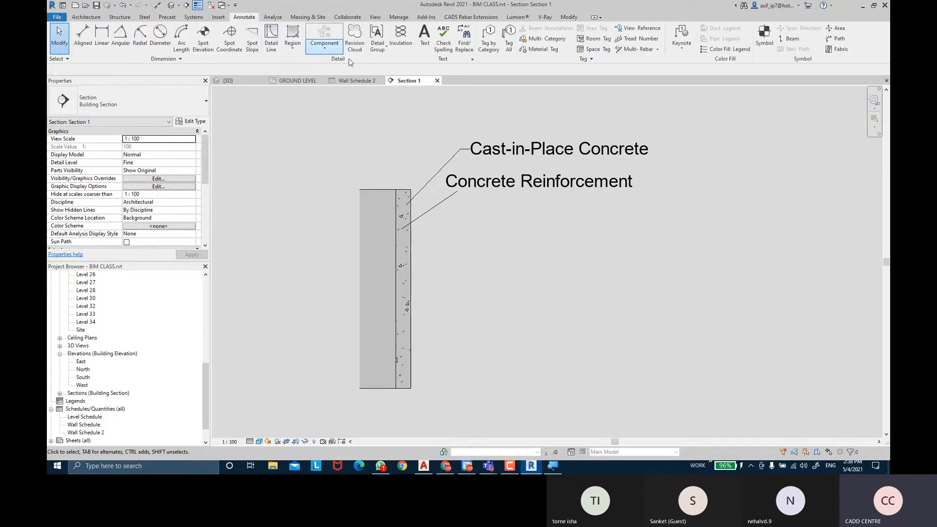
{"action": "left_click", "coordinate": [490, 43]}
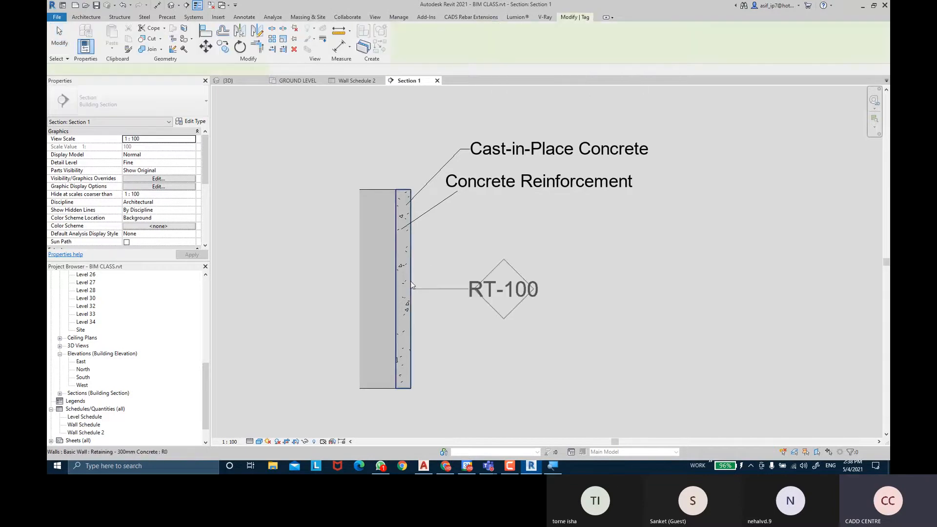
{"action": "left_click", "coordinate": [467, 291]}
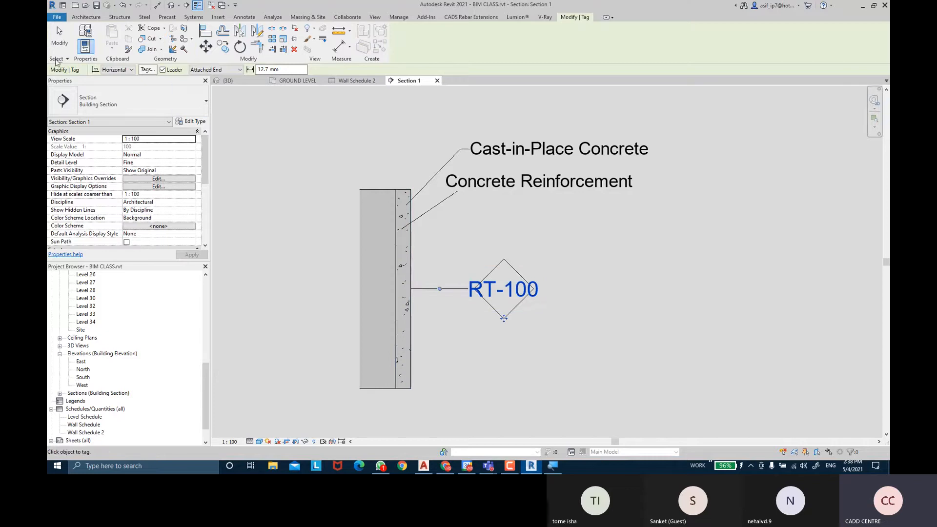
{"action": "key", "text": "Escape"}
Step: Open the wall tag's M_Wall Tag family and bring up its label's parameters for editing
{"action": "left_click", "coordinate": [479, 299]}
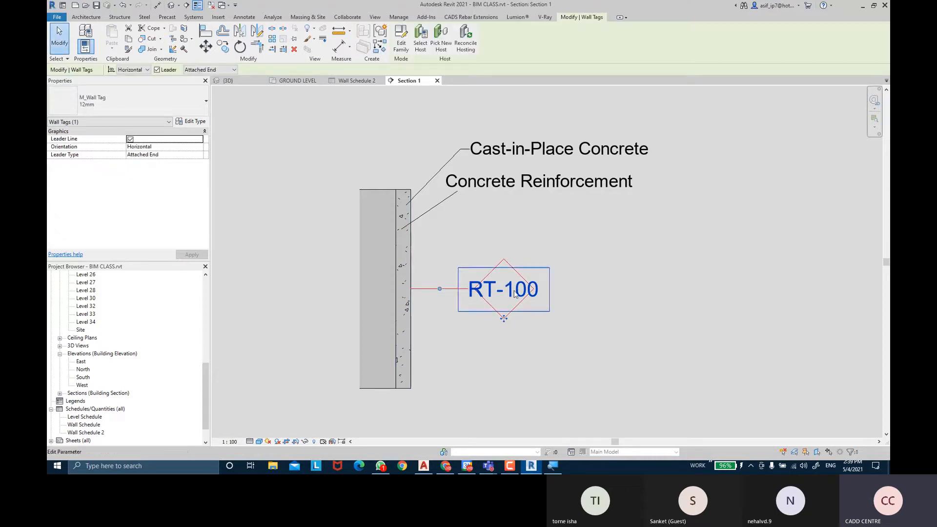
{"action": "left_click", "coordinate": [403, 52]}
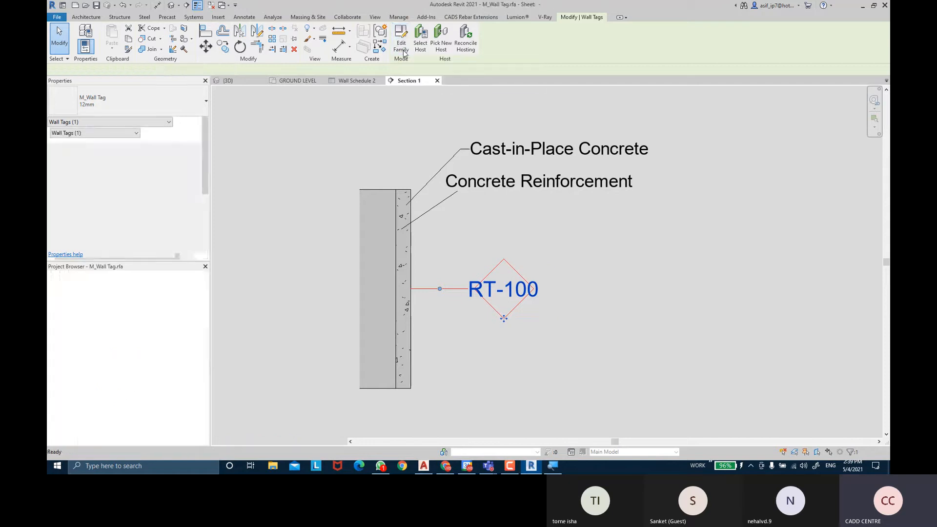
{"action": "left_click", "coordinate": [530, 303]}
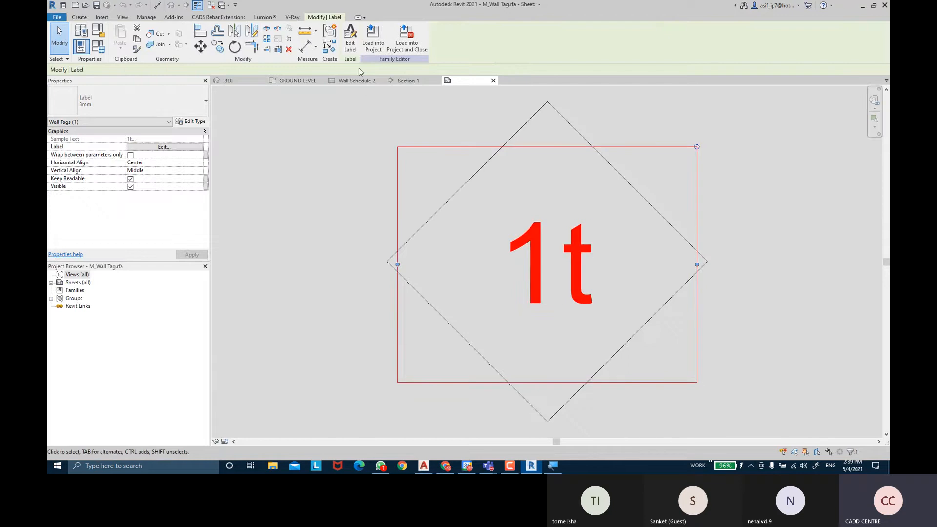
{"action": "left_click", "coordinate": [356, 50]}
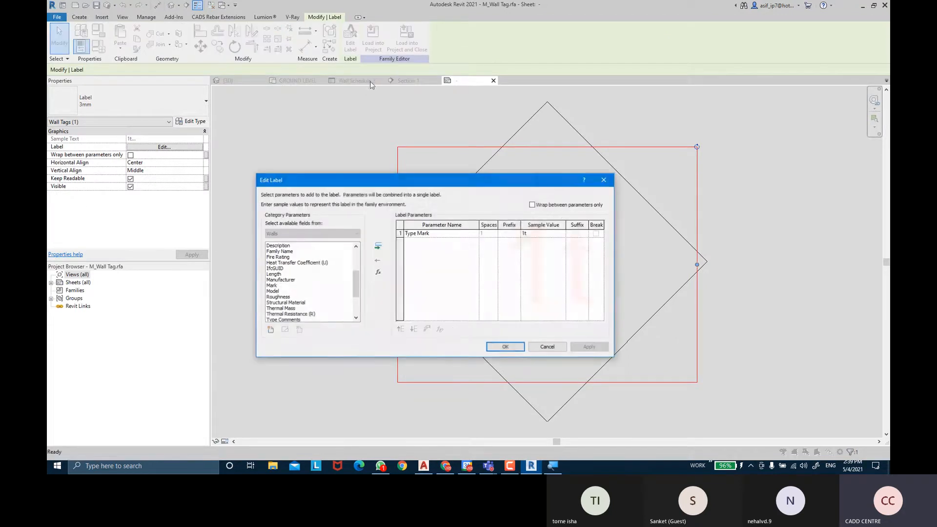
Step: Replace the Type Mark parameter with Mark in the wall tag's label
{"action": "left_click", "coordinate": [405, 233]}
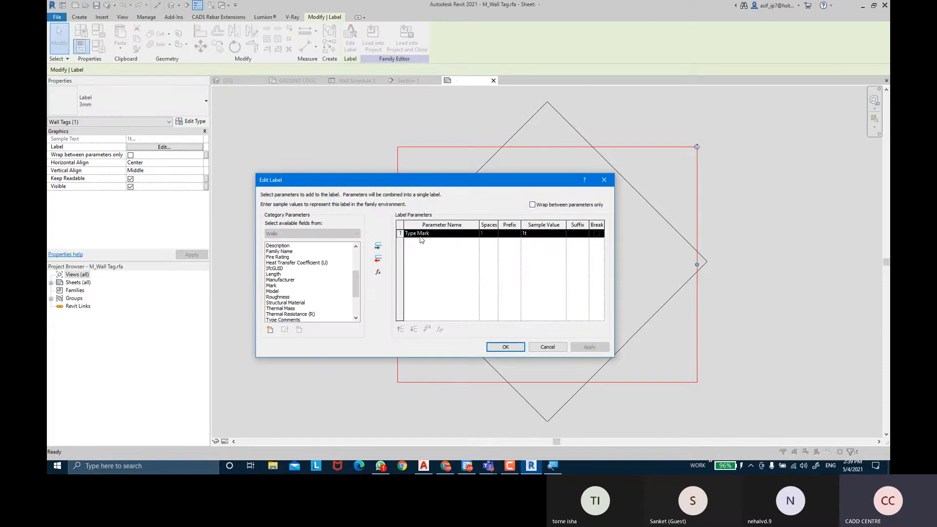
{"action": "left_click", "coordinate": [378, 259]}
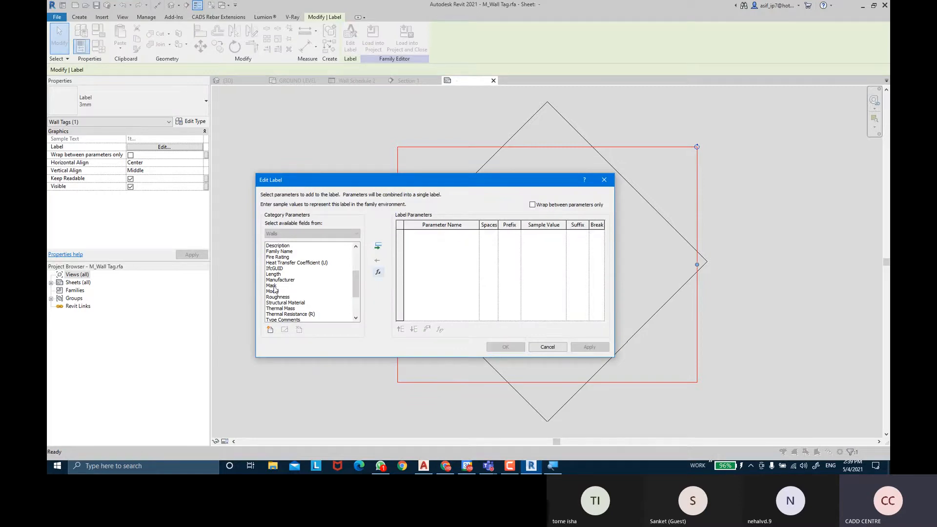
{"action": "left_click", "coordinate": [271, 286]}
{"action": "left_click", "coordinate": [378, 246]}
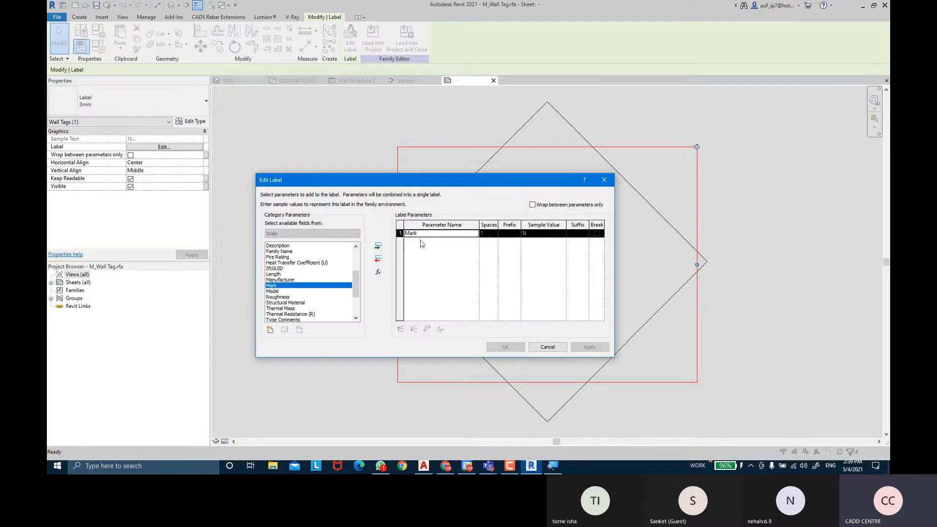
Step: Replace the Mark parameter with Type Mark in the wall tag's label and accept the label change
{"action": "left_click", "coordinate": [400, 233]}
{"action": "left_click", "coordinate": [378, 259]}
{"action": "scroll", "coordinate": [289, 307], "scroll_direction": "down", "scroll_amount": 2}
{"action": "left_click", "coordinate": [288, 297]}
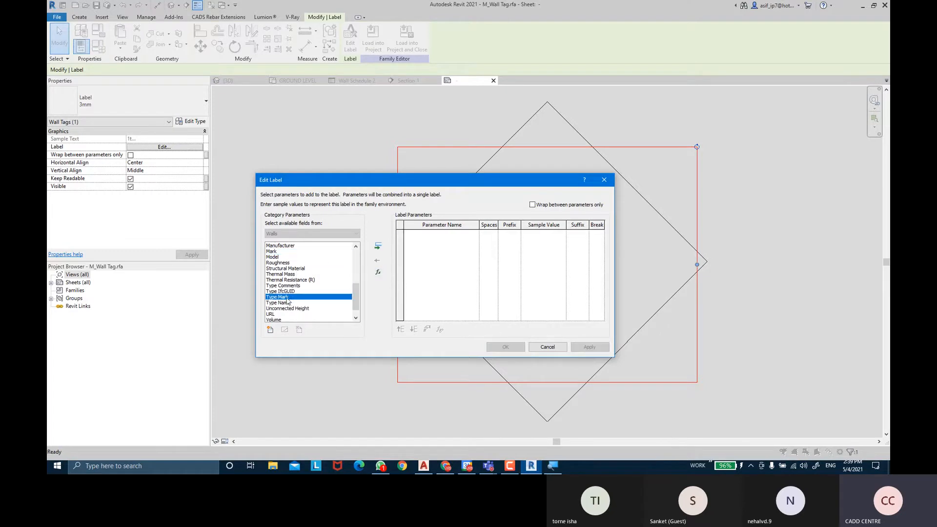
{"action": "left_click", "coordinate": [379, 247]}
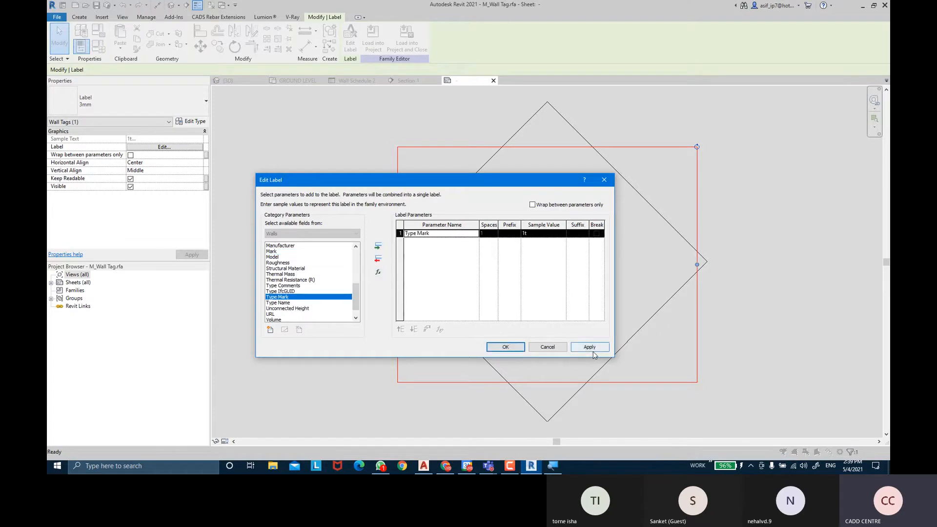
{"action": "left_click", "coordinate": [506, 347]}
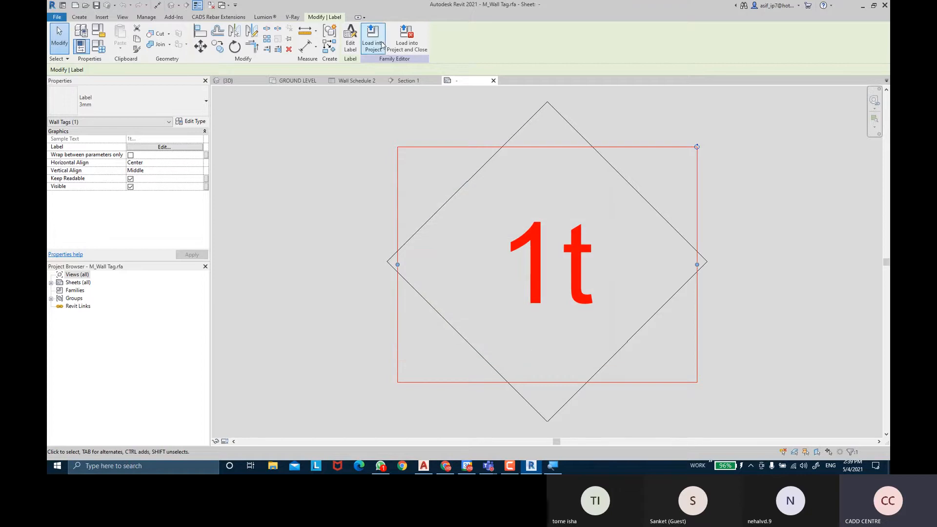
Step: Load the M_Wall Tag family into the BIM CLASS project and close it without saving the family file
{"action": "left_click", "coordinate": [385, 45]}
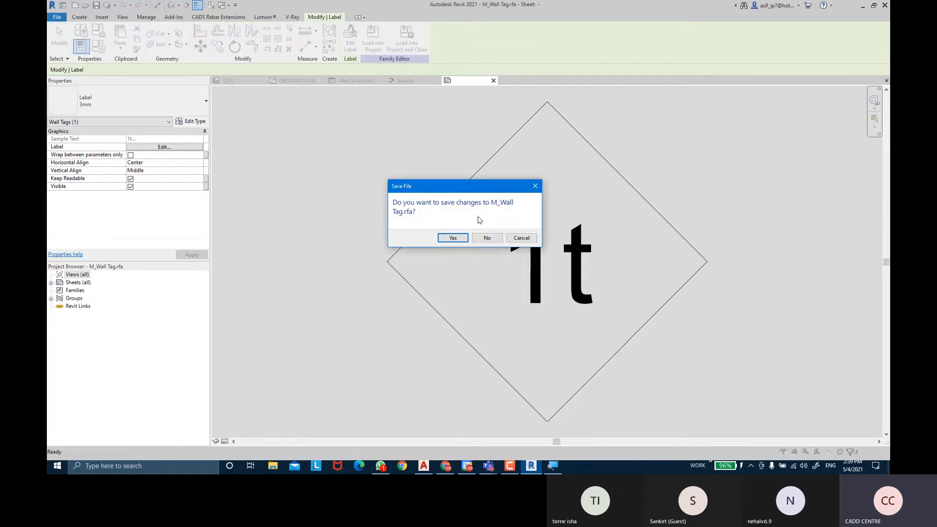
{"action": "left_click", "coordinate": [488, 238]}
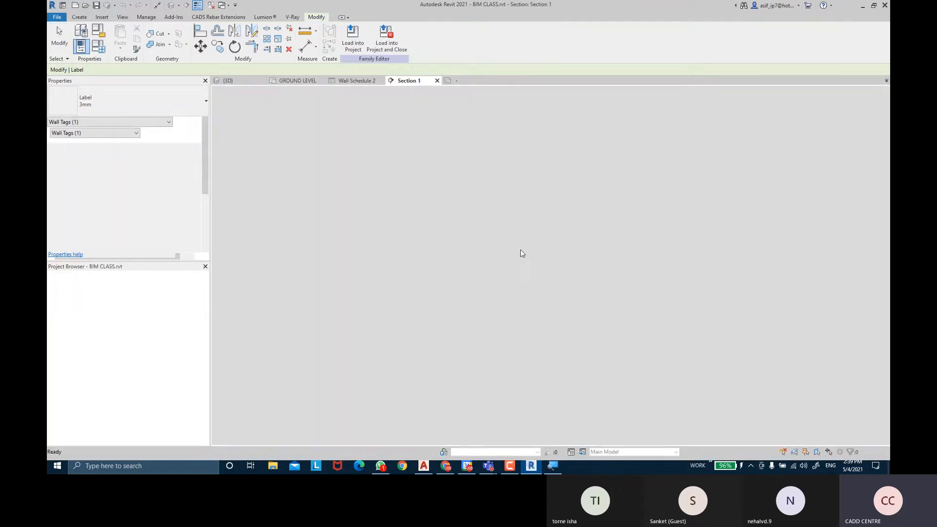
{"action": "key", "text": "Escape"}
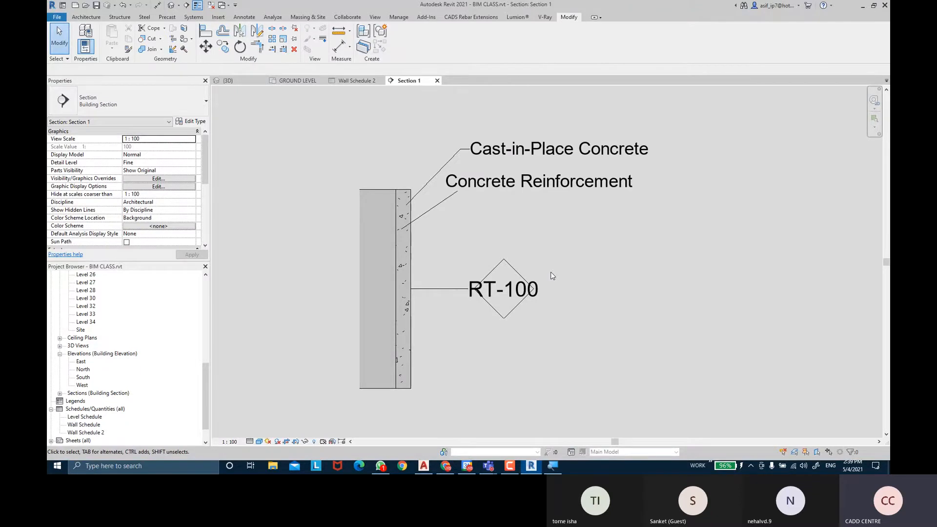
Step: Select the retaining wall in Section 1 and open its type properties to review the keynote and type mark
{"action": "scroll", "coordinate": [551, 272], "scroll_direction": "down", "scroll_amount": 3}
{"action": "middle_click_drag", "start_coordinate": [572, 250], "coordinate": [564, 217]}
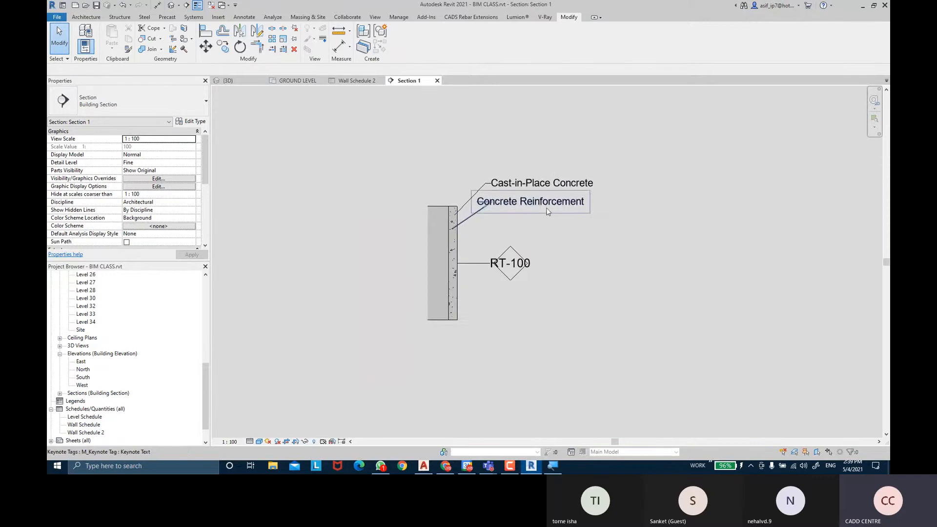
{"action": "left_click", "coordinate": [458, 299]}
{"action": "left_click", "coordinate": [190, 121]}
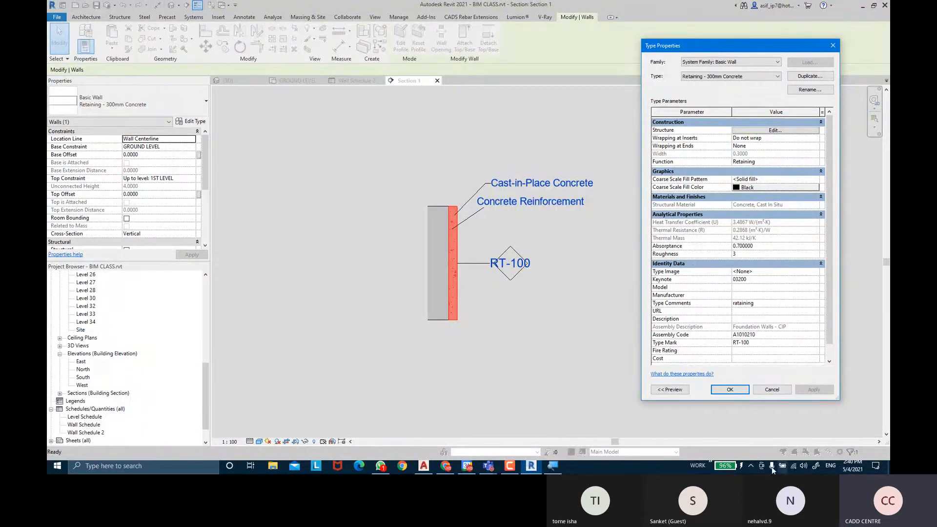
Step: Switch to AutoCAD and examine the 100MM BLOCKS wall detail and its layer notes in the WALLS DETAILS IN REVIT drawing
{"action": "left_click", "coordinate": [424, 466]}
{"action": "scroll", "coordinate": [430, 318], "scroll_direction": "up", "scroll_amount": 8}
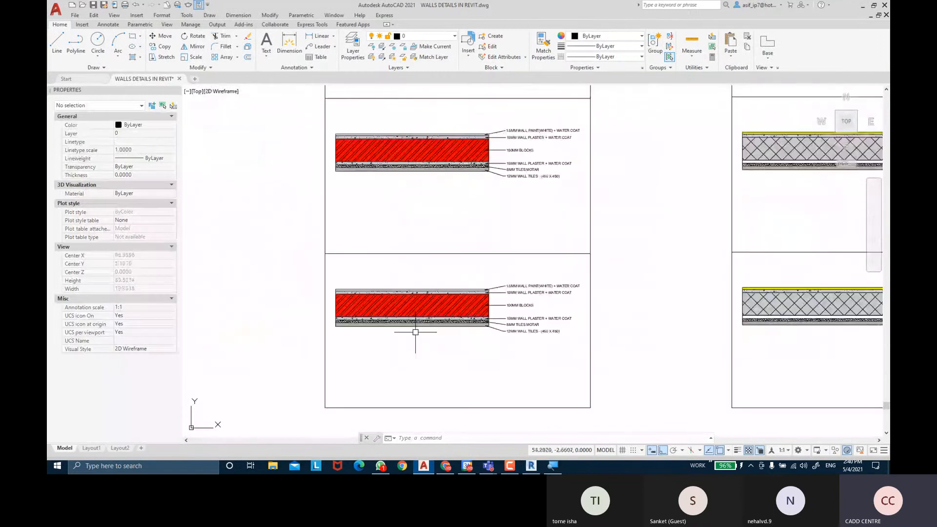
{"action": "scroll", "coordinate": [564, 251], "scroll_direction": "up", "scroll_amount": 3}
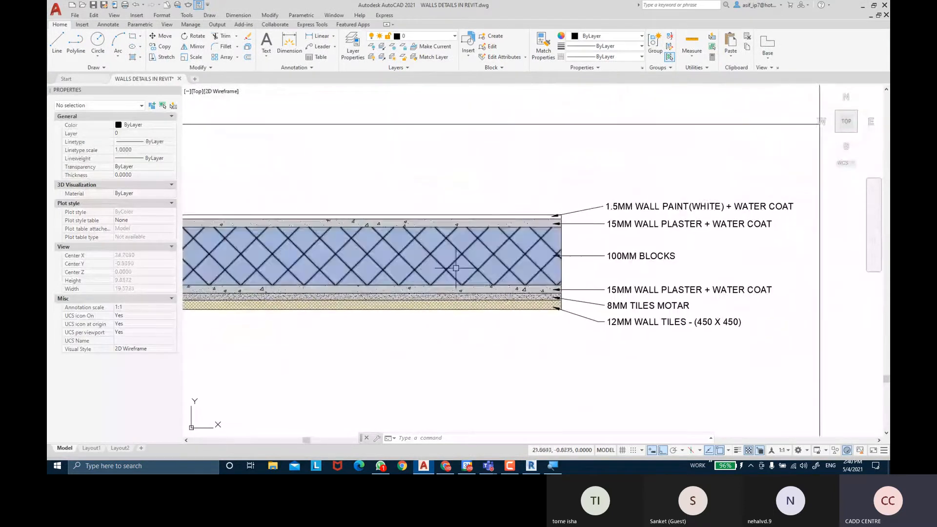
{"action": "scroll", "coordinate": [618, 239], "scroll_direction": "down", "scroll_amount": 3}
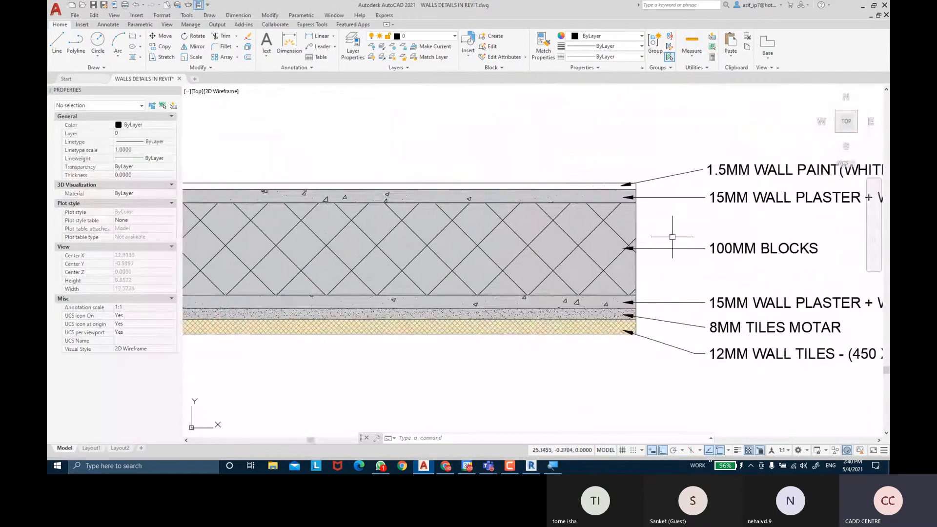
{"action": "middle_click_drag", "start_coordinate": [725, 222], "coordinate": [704, 221]}
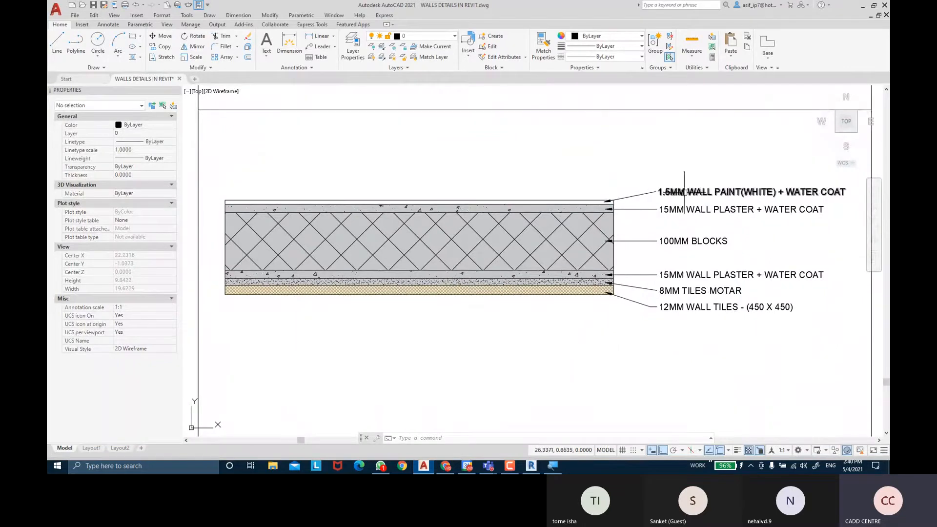
Step: Review the layer labels of the wall detail, then switch to Revit and open the GROUND LEVEL floor plan
{"action": "middle_click_drag", "start_coordinate": [741, 151], "coordinate": [703, 139]}
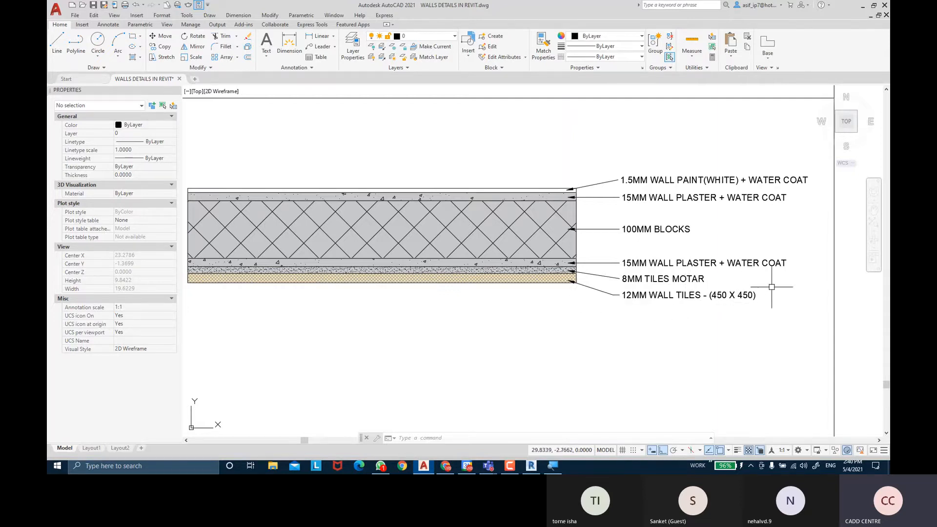
{"action": "middle_click_drag", "start_coordinate": [375, 204], "coordinate": [403, 205]}
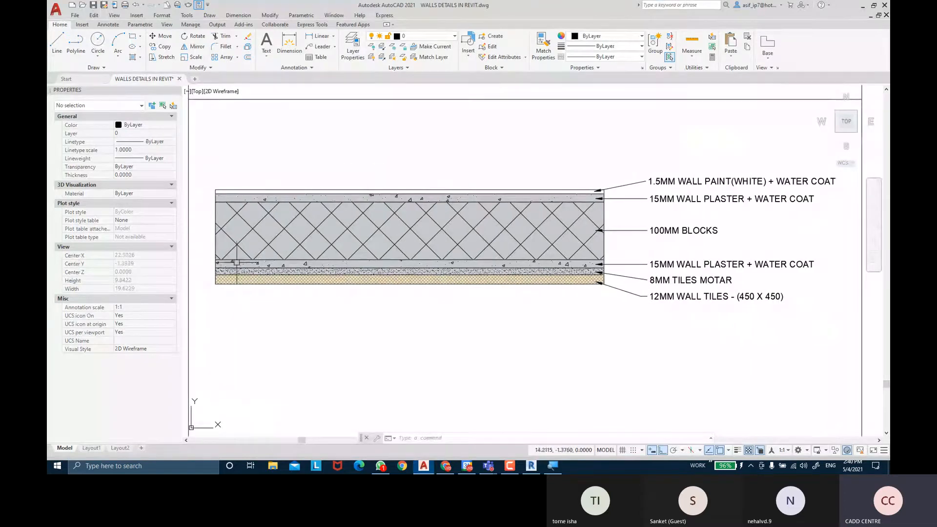
{"action": "left_click", "coordinate": [531, 466]}
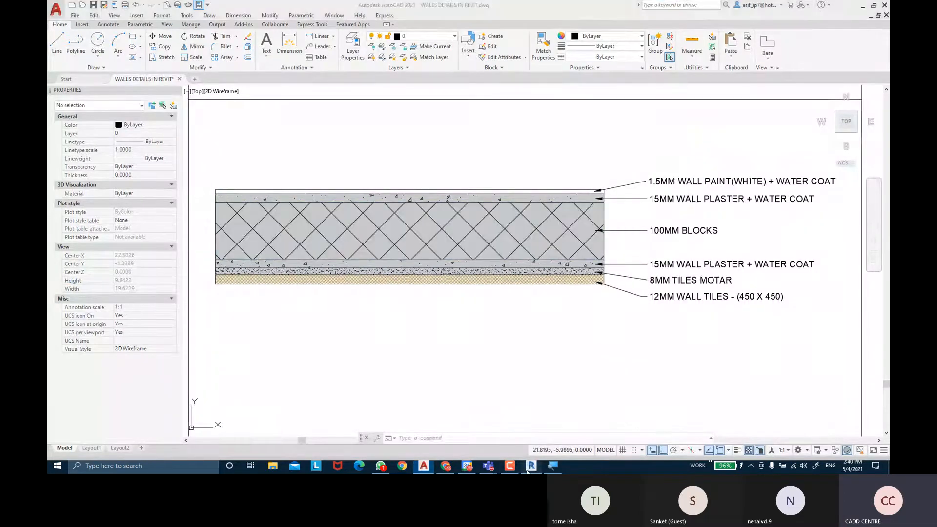
{"action": "left_click", "coordinate": [560, 332]}
{"action": "scroll", "coordinate": [91, 340], "scroll_direction": "up", "scroll_amount": 4}
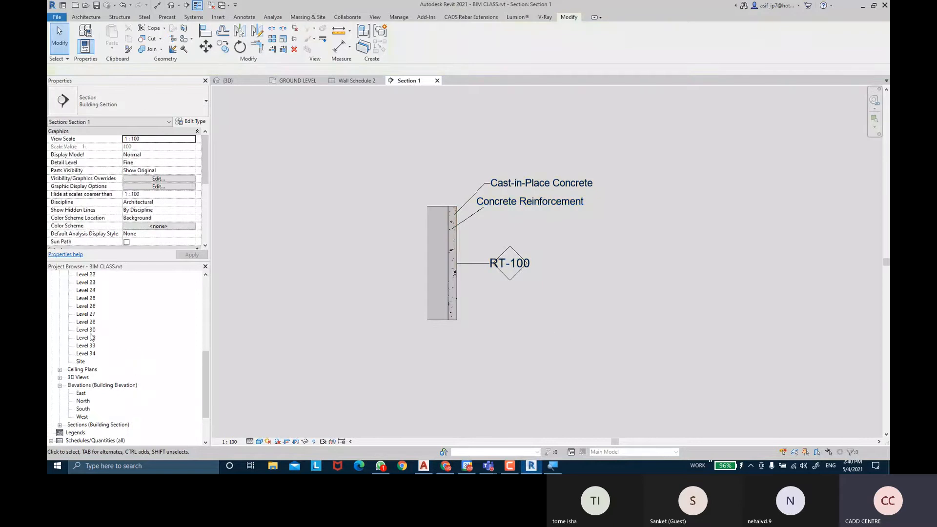
{"action": "scroll", "coordinate": [91, 340], "scroll_direction": "up", "scroll_amount": 6}
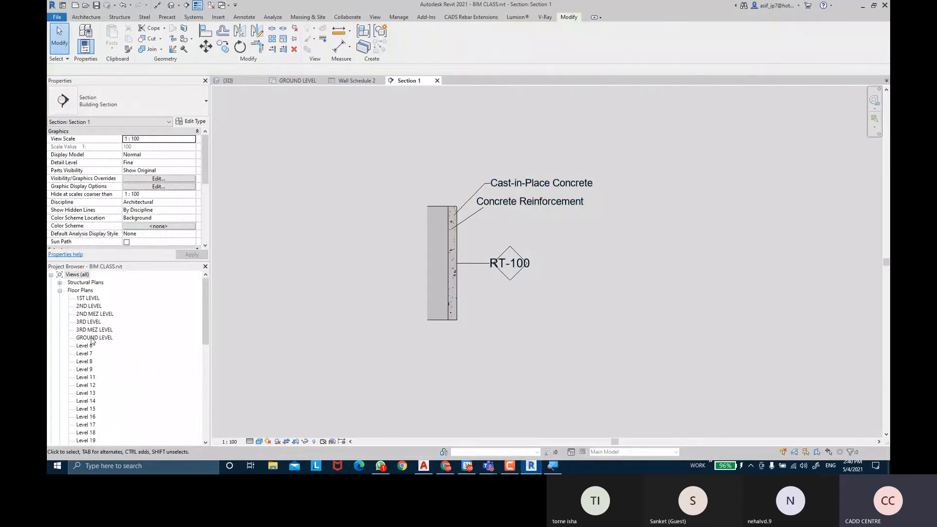
{"action": "double_click", "coordinate": [92, 338]}
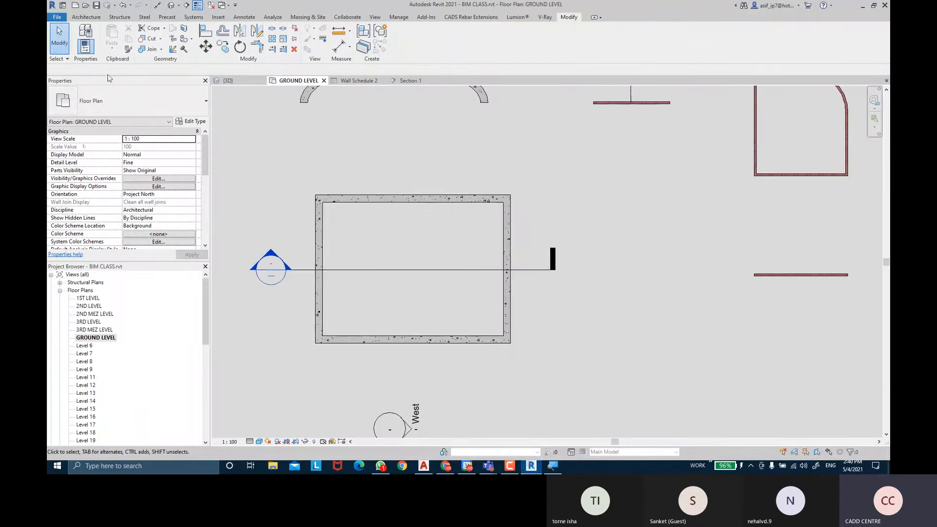
Step: Start an architectural wall using the Generic - 140mm Masonry basic wall type
{"action": "left_click", "coordinate": [84, 18]}
{"action": "left_click", "coordinate": [83, 48]}
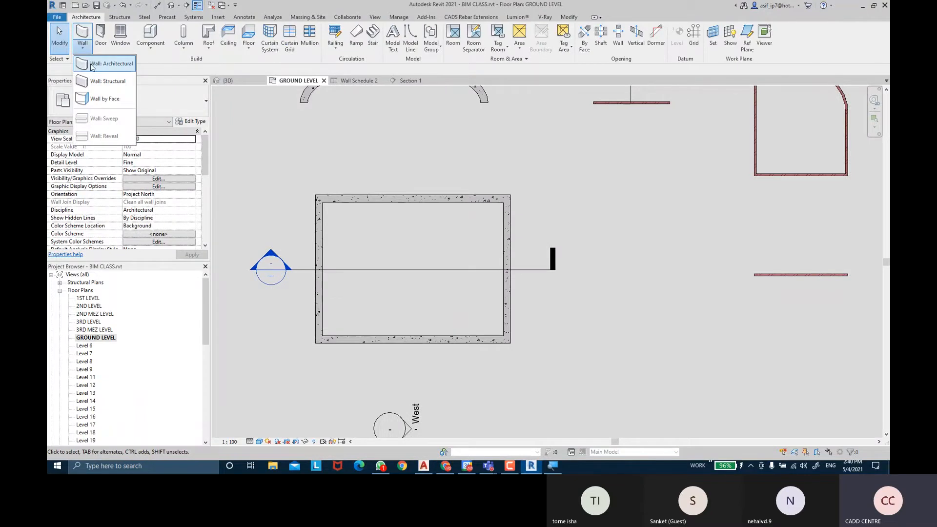
{"action": "left_click", "coordinate": [92, 64]}
{"action": "left_click", "coordinate": [184, 101]}
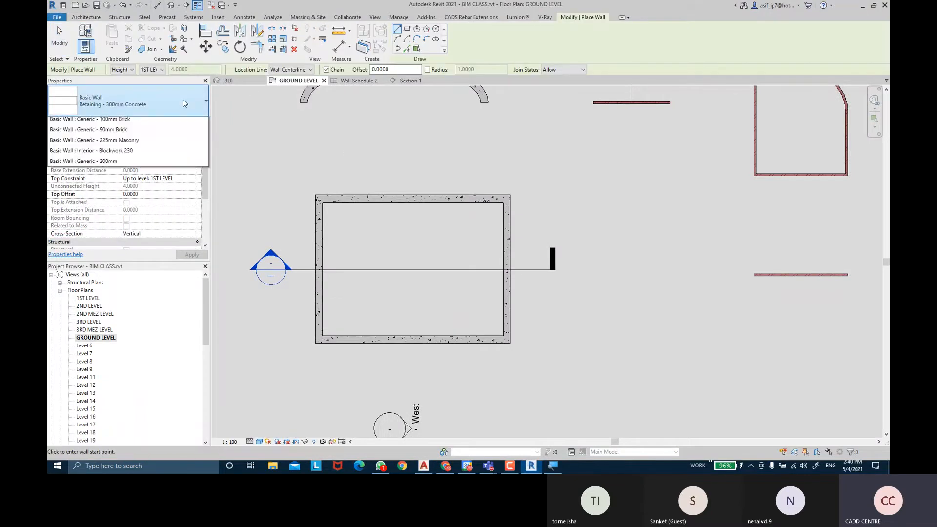
{"action": "scroll", "coordinate": [142, 160], "scroll_direction": "up", "scroll_amount": 3}
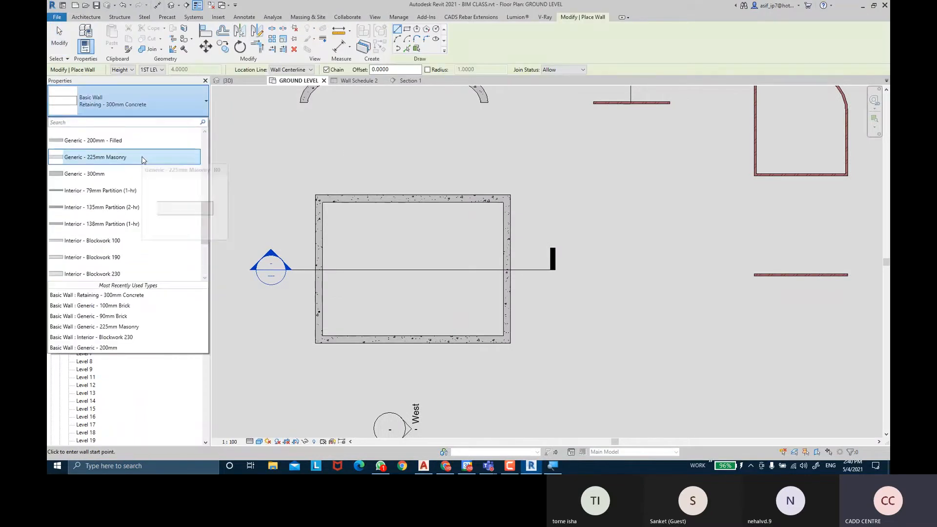
{"action": "scroll", "coordinate": [142, 161], "scroll_direction": "up", "scroll_amount": 3}
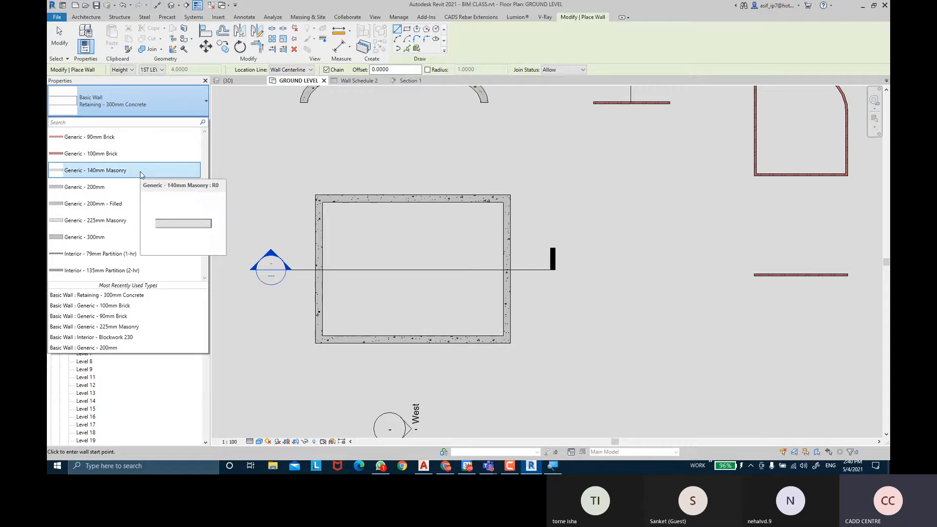
{"action": "left_click", "coordinate": [140, 172]}
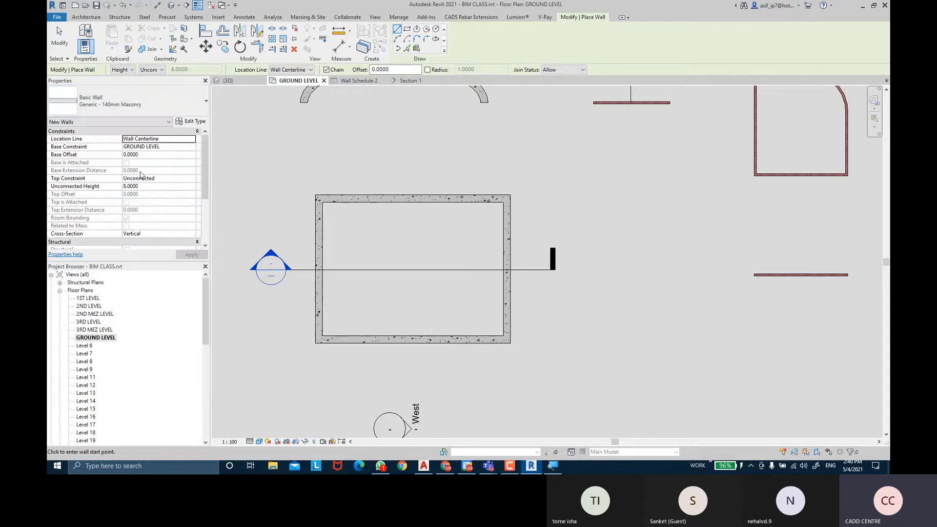
Step: Duplicate the selected wall type under the name 100MM BLOCKS WITH TILES INTERIOR
{"action": "left_click", "coordinate": [187, 124]}
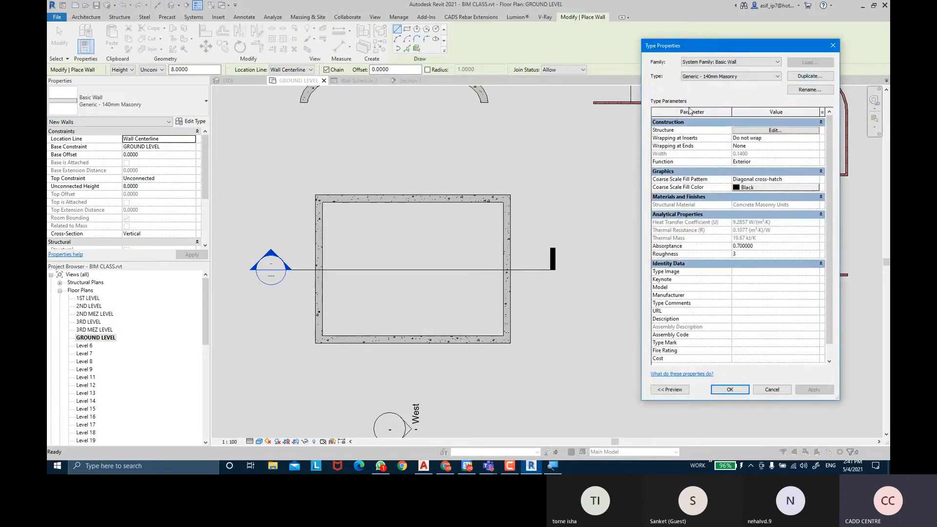
{"action": "left_click", "coordinate": [811, 76]}
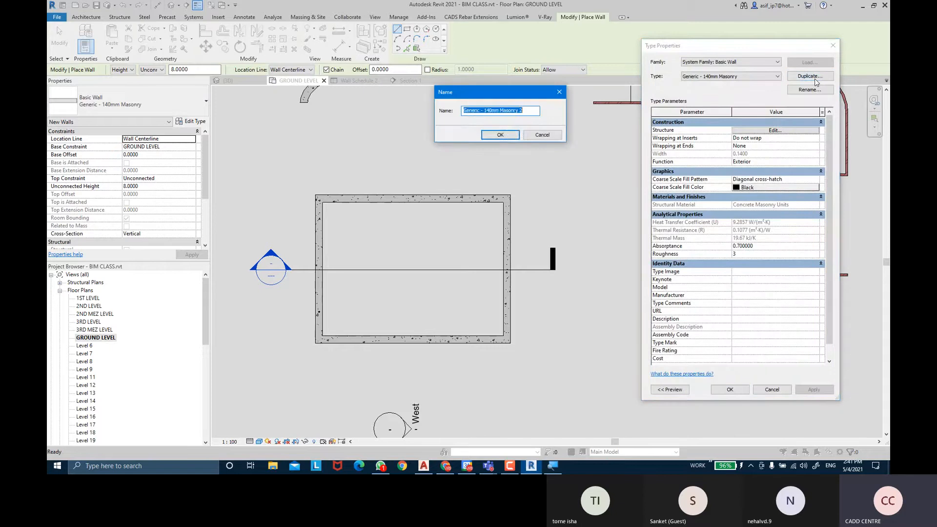
{"action": "type", "text": "100MM "}
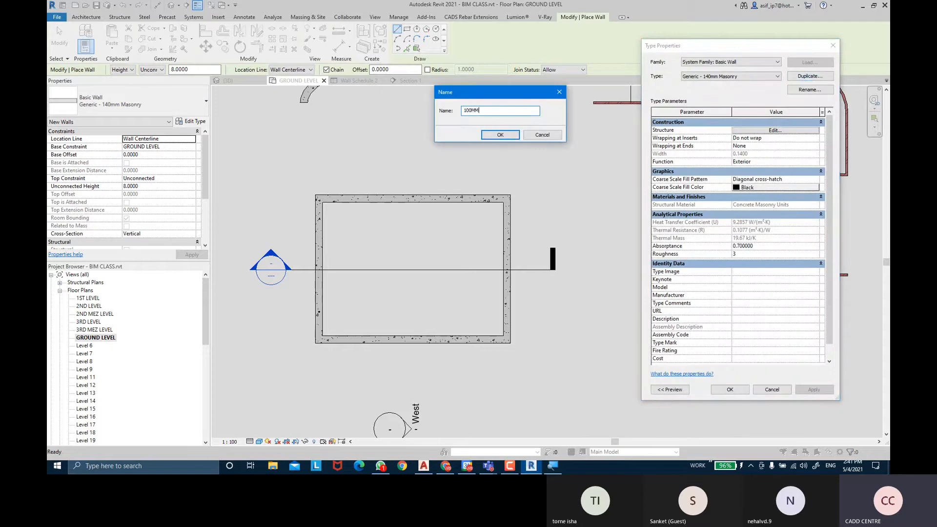
{"action": "type", "text": "BLOCKS WITH "}
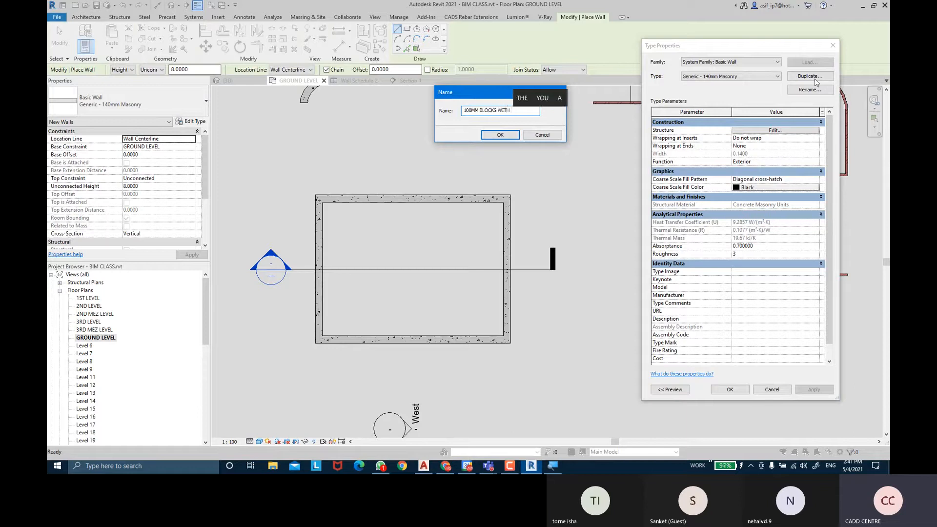
{"action": "type", "text": "TILES "}
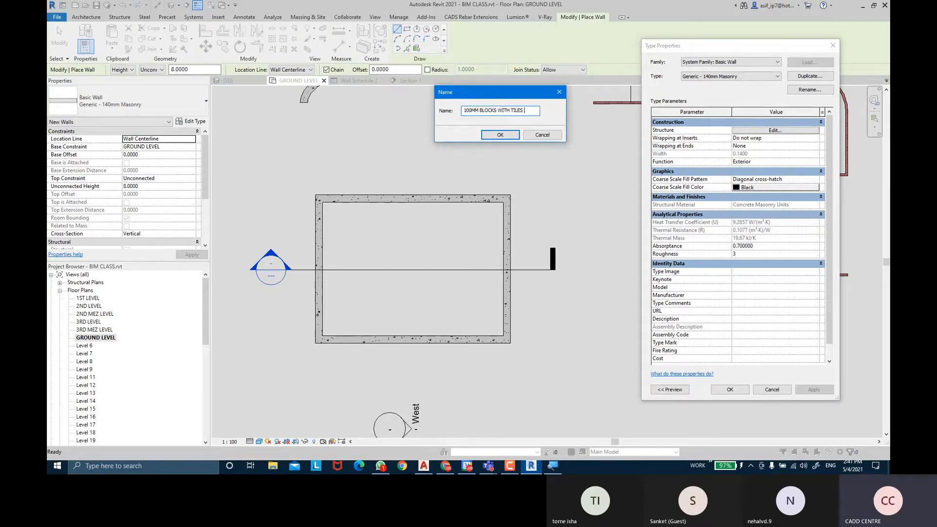
{"action": "type", "text": "INTERIOR"}
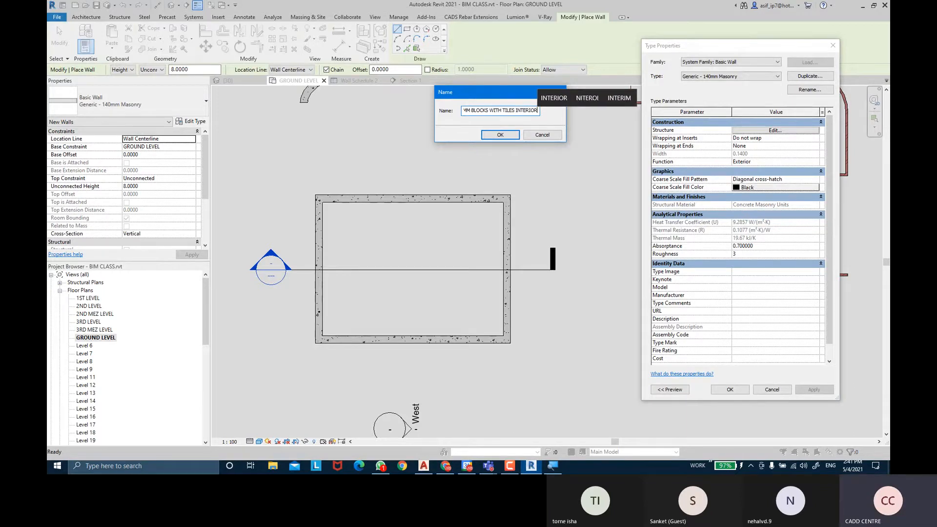
{"action": "key", "text": "Return"}
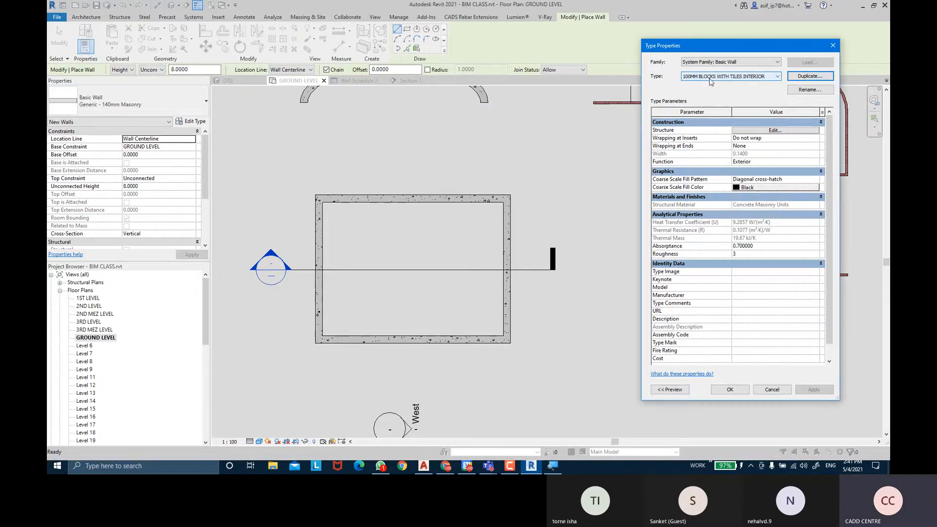
Step: Edit the new wall type's structure with the preview shown and set the masonry core layer's thickness to 100 mm
{"action": "left_click_drag", "start_coordinate": [711, 46], "coordinate": [634, 36]}
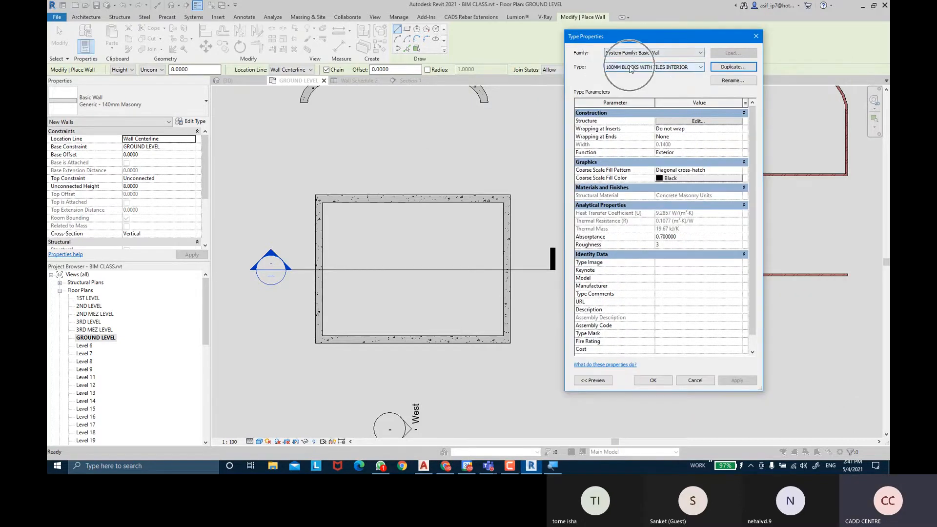
{"action": "left_click", "coordinate": [715, 122]}
{"action": "left_click", "coordinate": [592, 380]}
{"action": "left_click_drag", "start_coordinate": [617, 37], "coordinate": [387, 60]}
{"action": "left_click", "coordinate": [548, 150]}
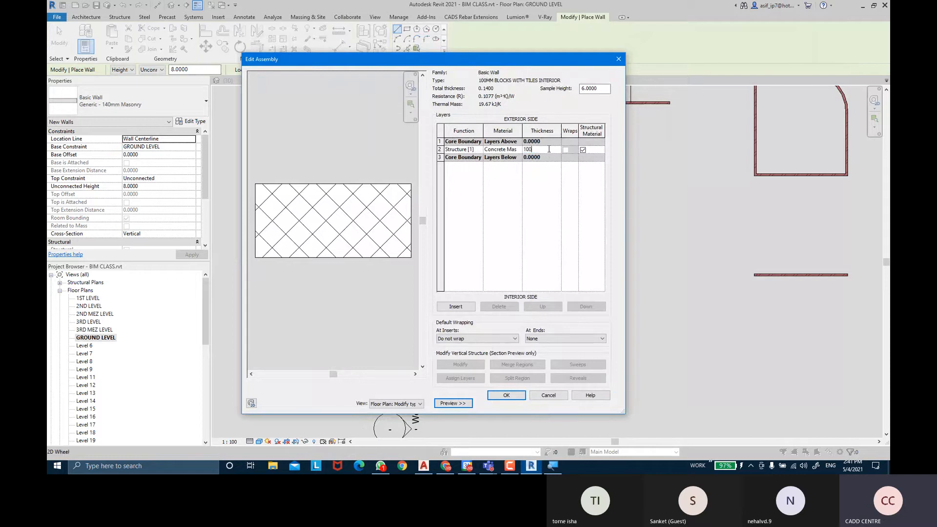
{"action": "type", "text": "100MM"}
{"action": "key", "text": "Tab"}
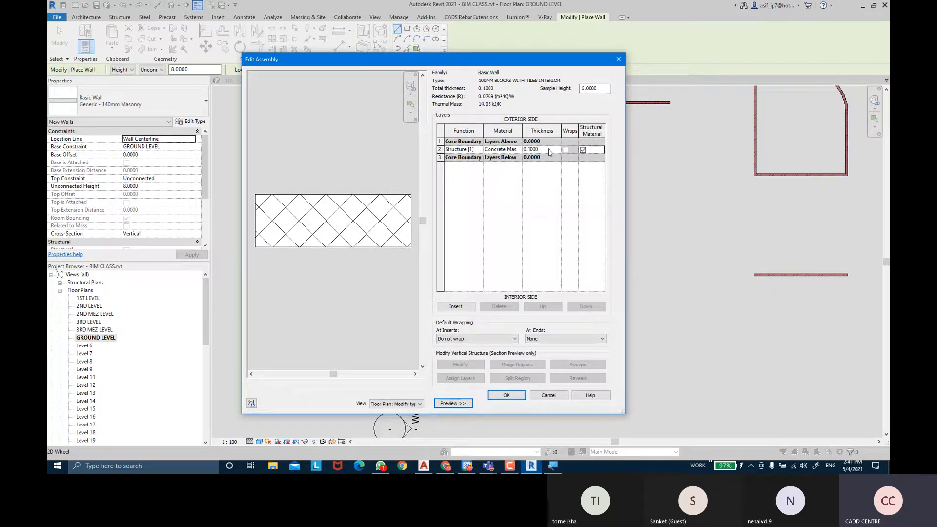
Step: Check the AutoCAD wall detail, then insert a 15 mm thick layer on the exterior side of the core in Revit
{"action": "left_click", "coordinate": [419, 470]}
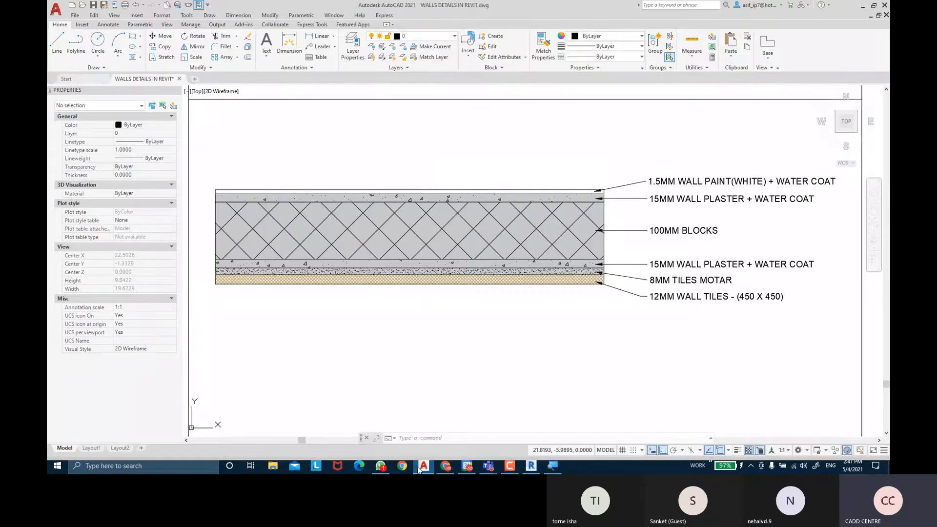
{"action": "left_click", "coordinate": [419, 469]}
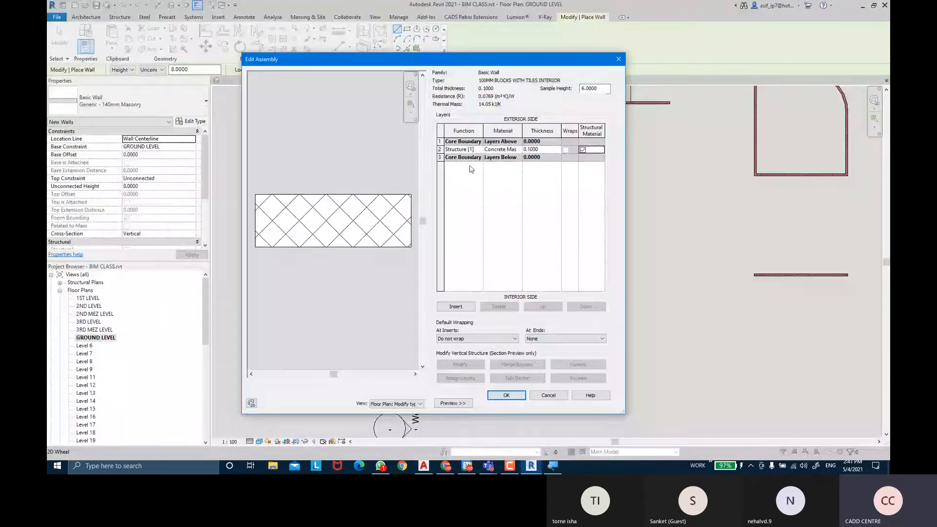
{"action": "left_click", "coordinate": [442, 141]}
{"action": "left_click", "coordinate": [455, 306]}
{"action": "left_click", "coordinate": [542, 142]}
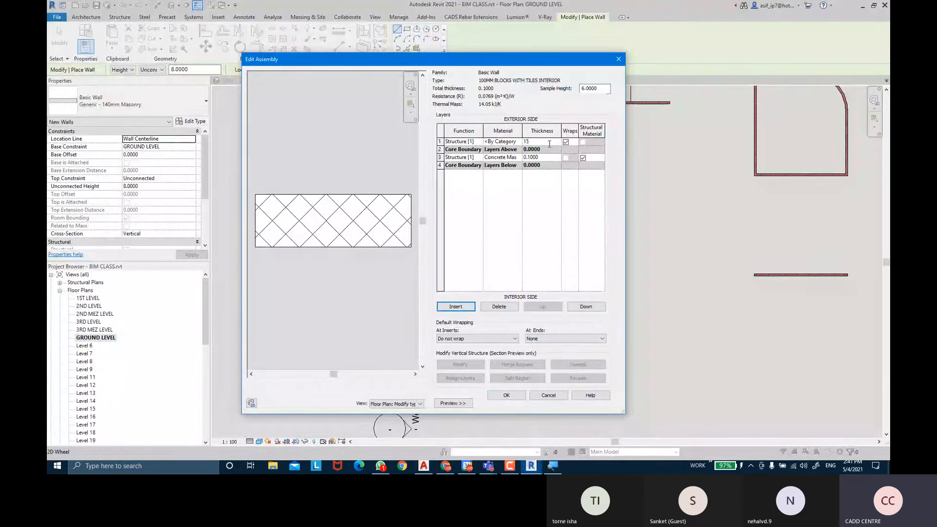
{"action": "type", "text": "15MM"}
{"action": "key", "text": "Tab"}
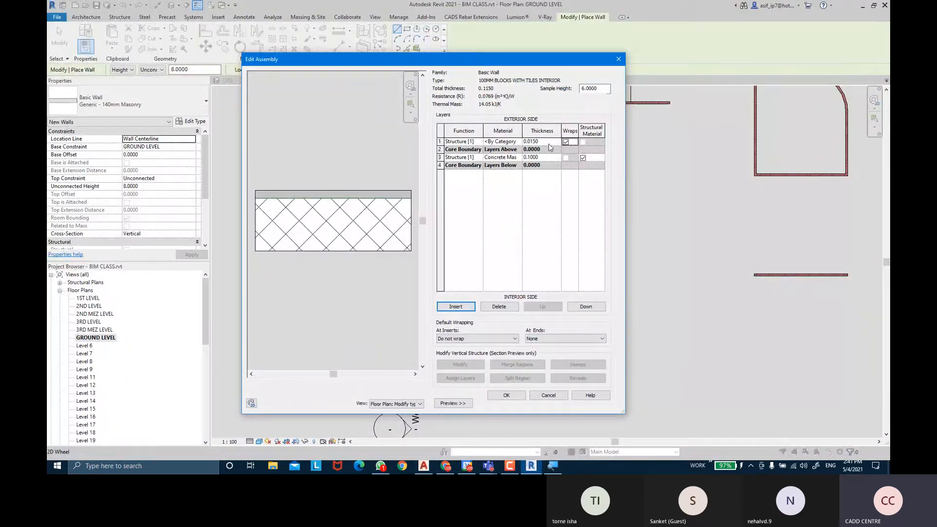
Step: Insert another layer, place it below the interior core boundary and set its thickness to 15 mm
{"action": "left_click", "coordinate": [439, 165]}
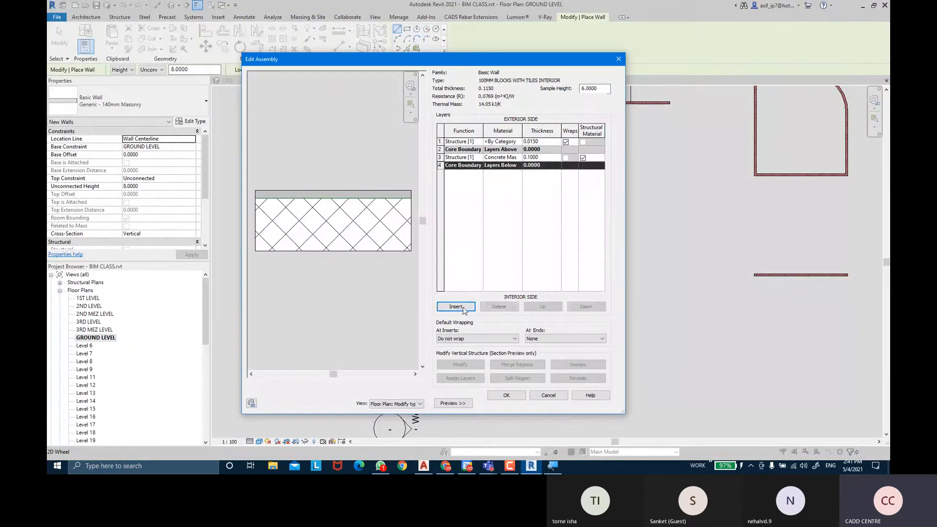
{"action": "left_click", "coordinate": [456, 307]}
{"action": "left_click", "coordinate": [581, 307]}
{"action": "left_click", "coordinate": [550, 173]}
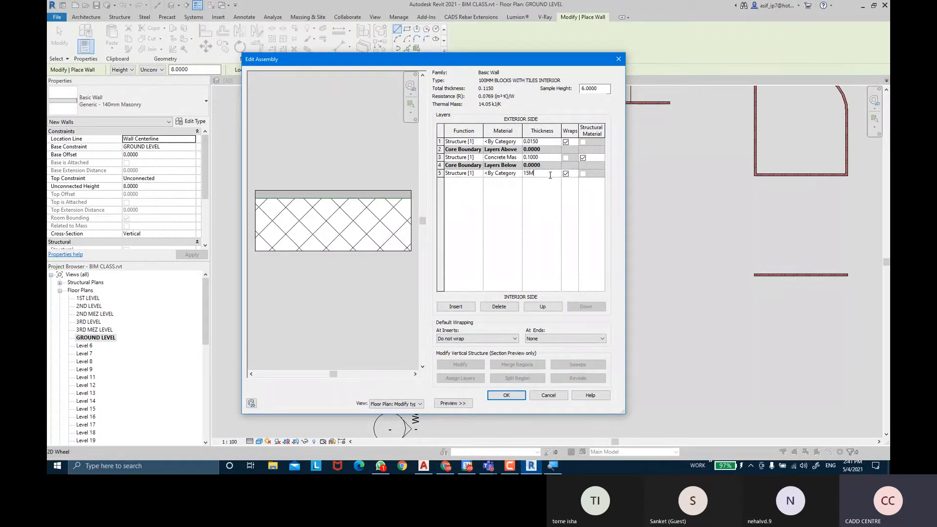
{"action": "key", "text": "Tab"}
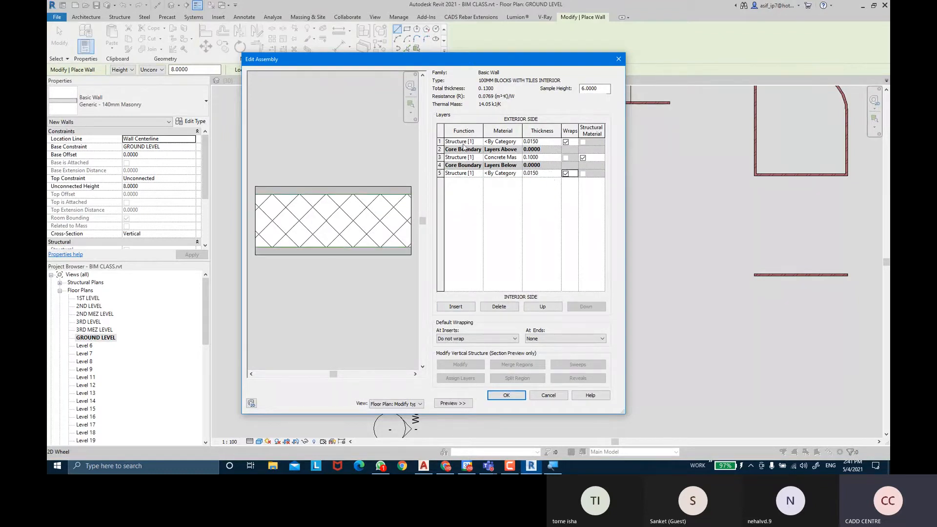
Step: Assign the AR-WALL plaster material to both 15 mm layers, exterior and interior
{"action": "left_click", "coordinate": [440, 142]}
{"action": "left_click", "coordinate": [516, 142]}
{"action": "left_click", "coordinate": [518, 141]}
{"action": "double_click", "coordinate": [376, 154]}
{"action": "left_click", "coordinate": [519, 175]}
{"action": "left_click", "coordinate": [519, 173]}
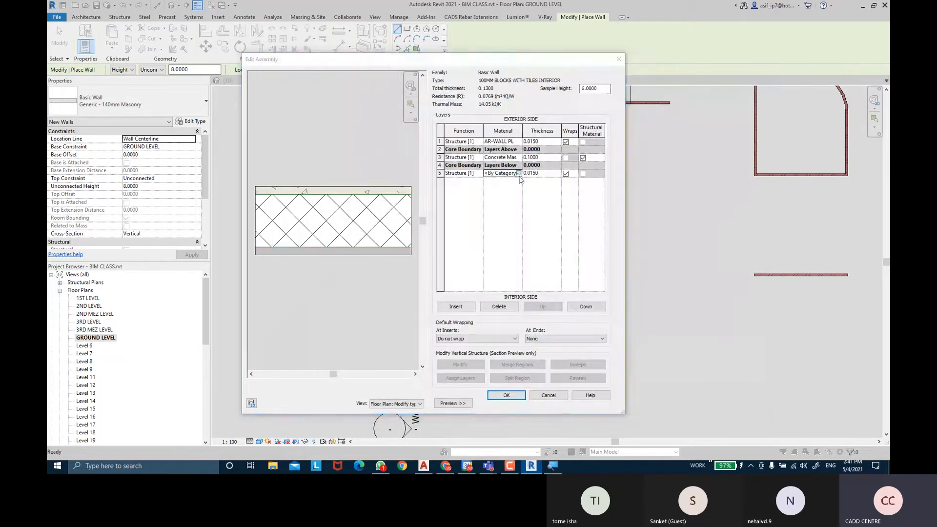
{"action": "double_click", "coordinate": [368, 157]}
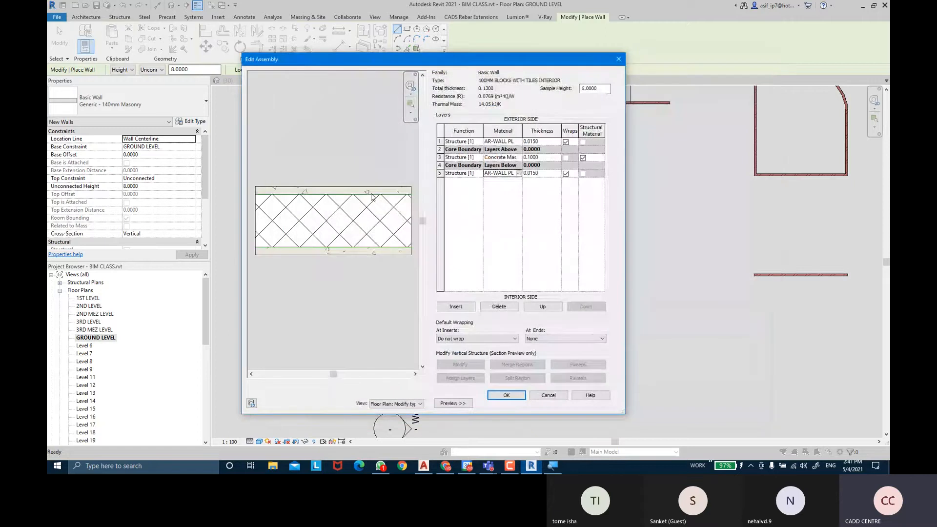
Step: Set the function of both 15 mm plaster layers to Finish 2 [5]
{"action": "left_click", "coordinate": [479, 141]}
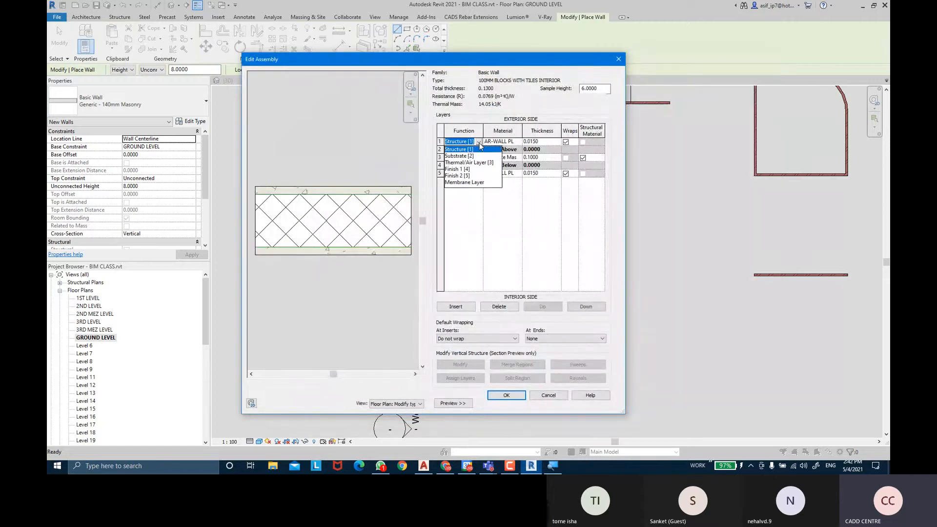
{"action": "left_click", "coordinate": [465, 175]}
{"action": "left_click", "coordinate": [462, 174]}
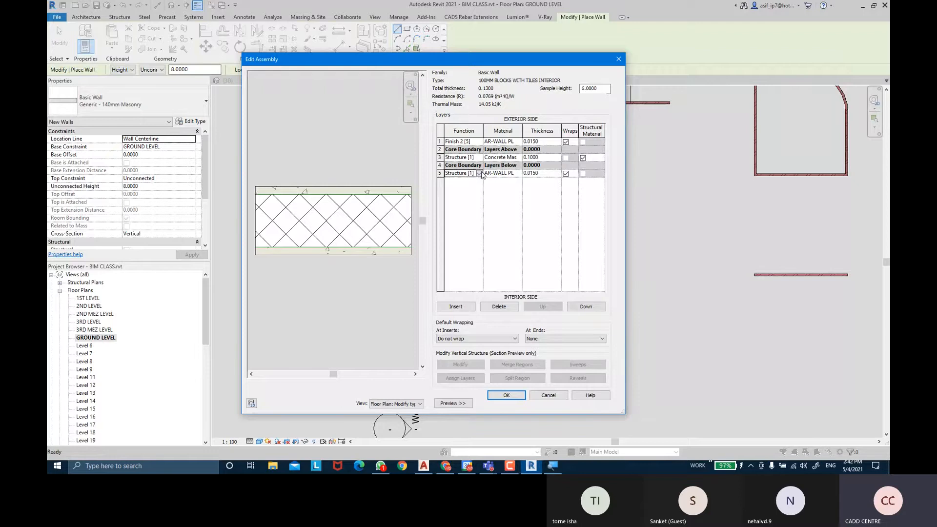
{"action": "left_click", "coordinate": [479, 174]}
{"action": "left_click", "coordinate": [459, 208]}
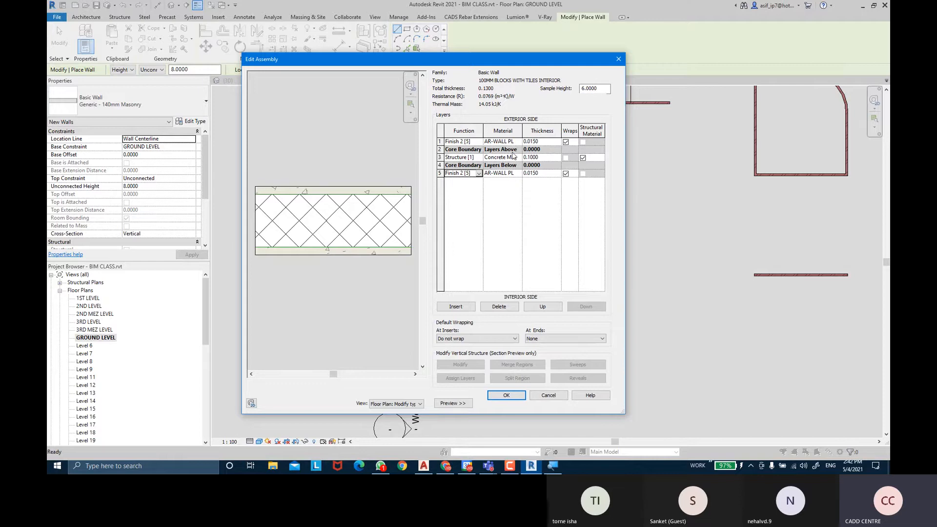
Step: Check the AutoCAD wall detail, then insert a layer outside the exterior plaster in Revit and set its function to Membrane Layer
{"action": "left_click", "coordinate": [424, 466]}
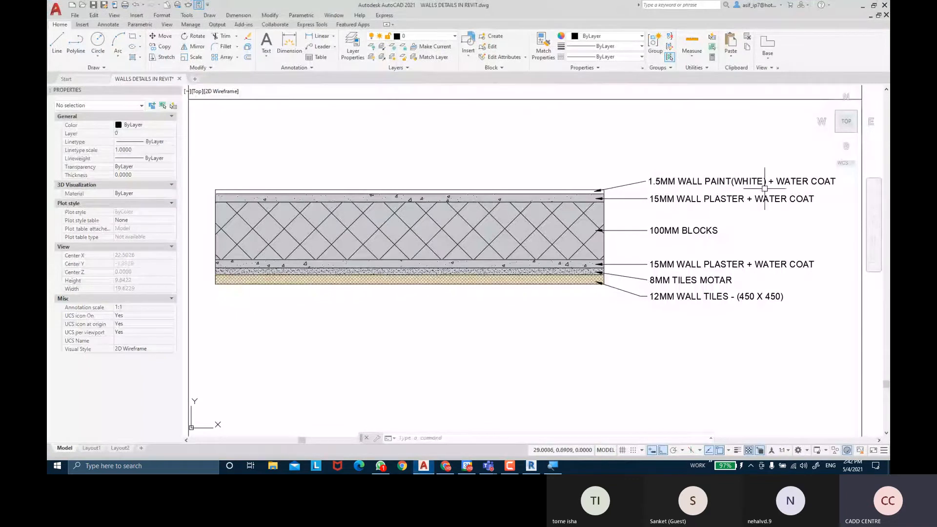
{"action": "middle_click_drag", "start_coordinate": [765, 189], "coordinate": [748, 188]}
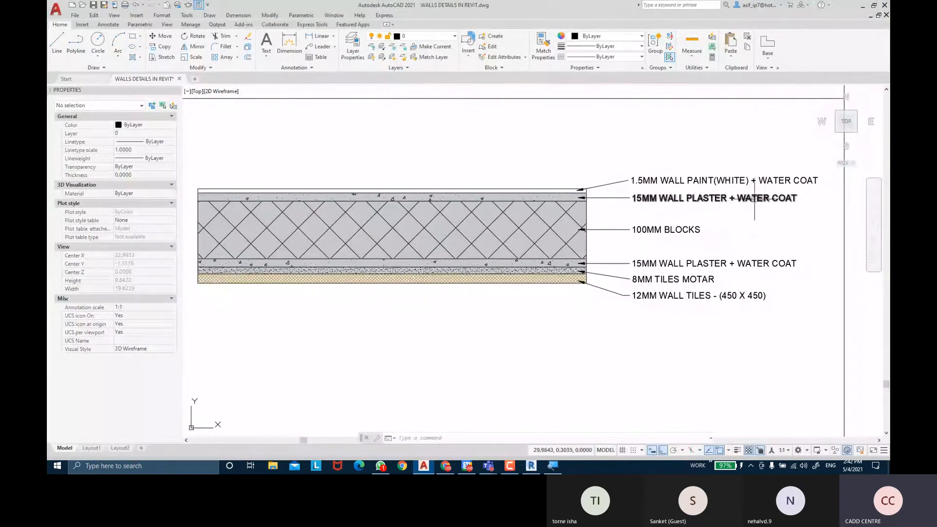
{"action": "left_click", "coordinate": [531, 466]}
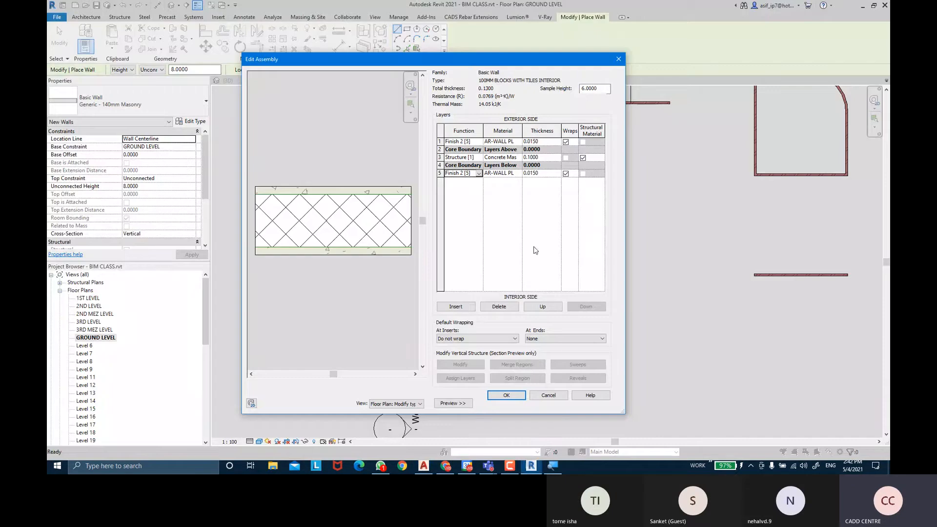
{"action": "left_click", "coordinate": [439, 142]}
{"action": "left_click", "coordinate": [460, 309]}
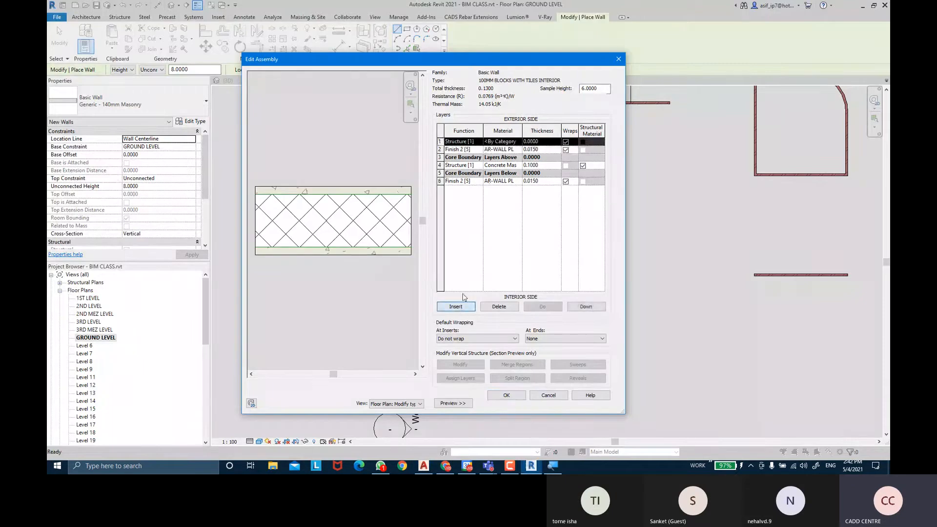
{"action": "left_click", "coordinate": [481, 143]}
{"action": "left_click", "coordinate": [479, 142]}
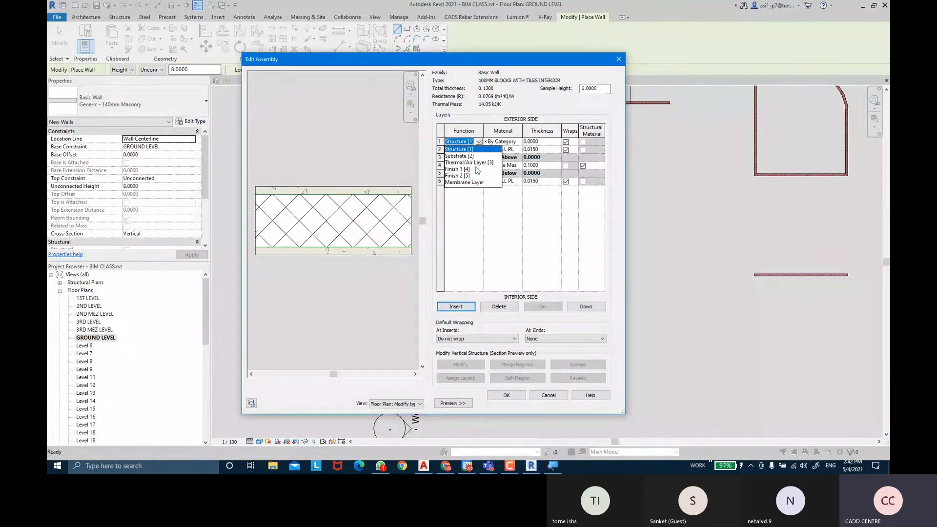
{"action": "left_click", "coordinate": [472, 183]}
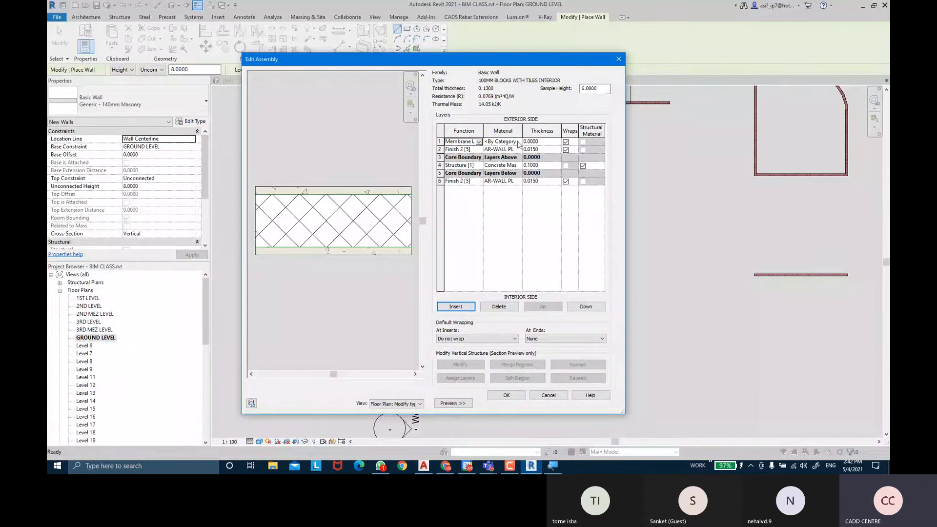
Step: Widen the assembly dialog and its material column, then assign the AR-WALL PLASTER material to the exterior membrane layer
{"action": "left_click_drag", "start_coordinate": [626, 142], "coordinate": [709, 144]}
{"action": "left_click_drag", "start_coordinate": [566, 132], "coordinate": [603, 133]}
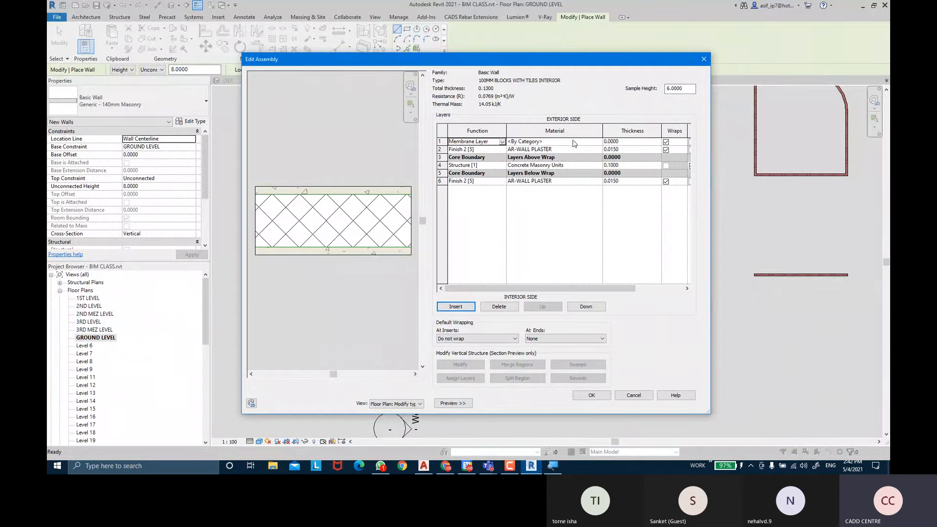
{"action": "left_click", "coordinate": [600, 141]}
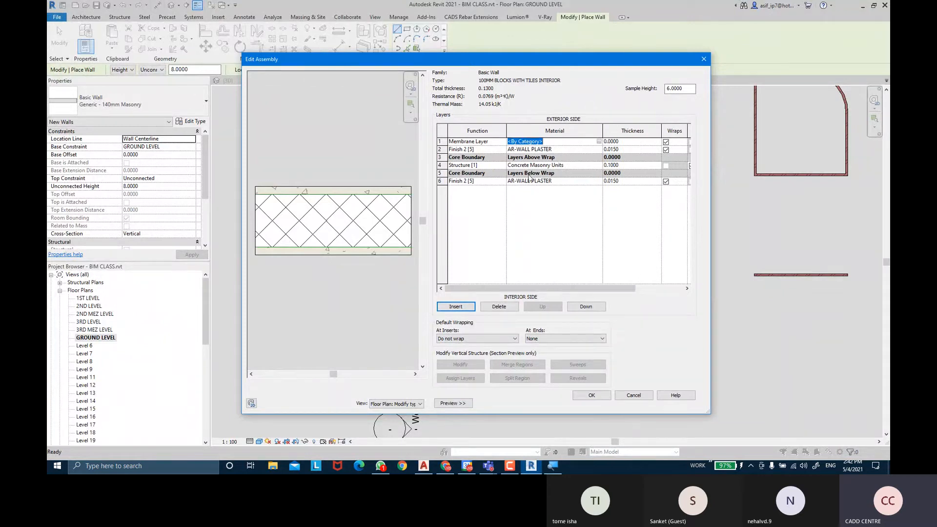
{"action": "left_click", "coordinate": [599, 142]}
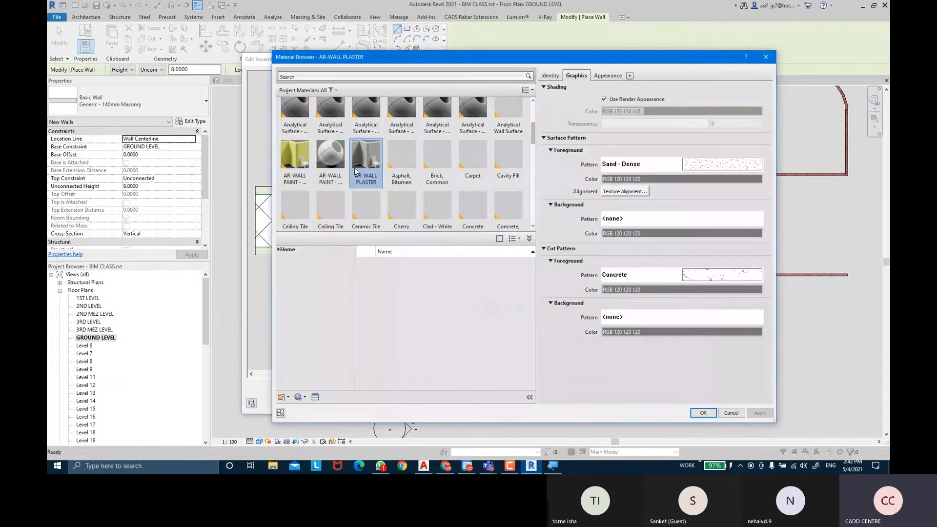
{"action": "double_click", "coordinate": [355, 168]}
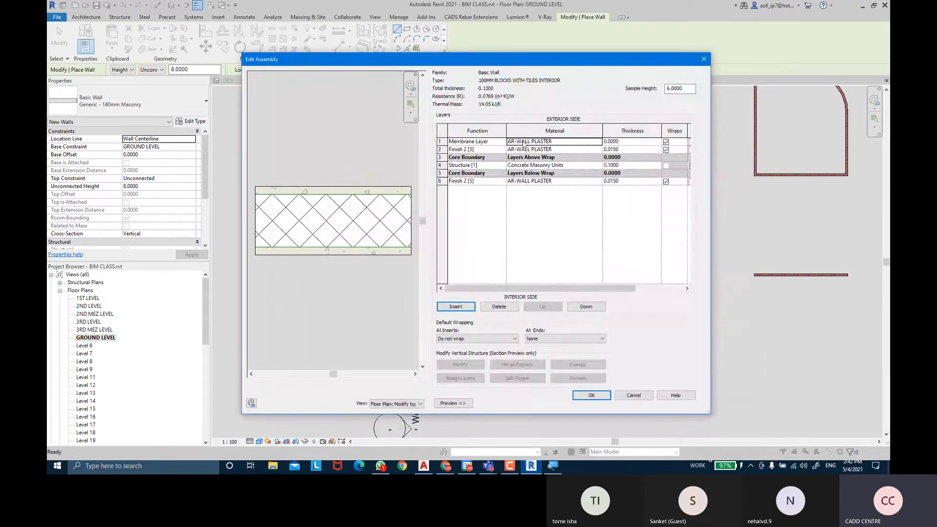
Step: Insert a layer outside the exterior membrane layer and set its thickness to 1.5 mm
{"action": "left_click", "coordinate": [445, 150]}
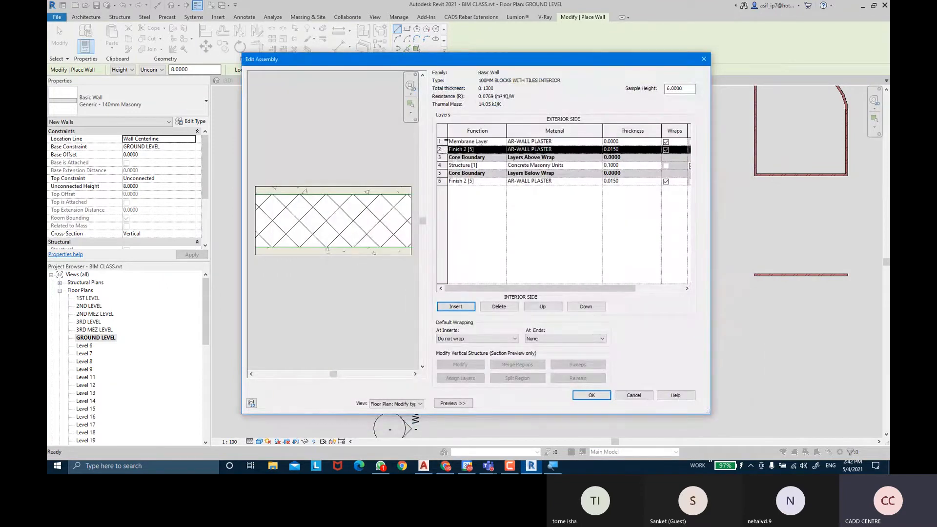
{"action": "left_click", "coordinate": [444, 141]}
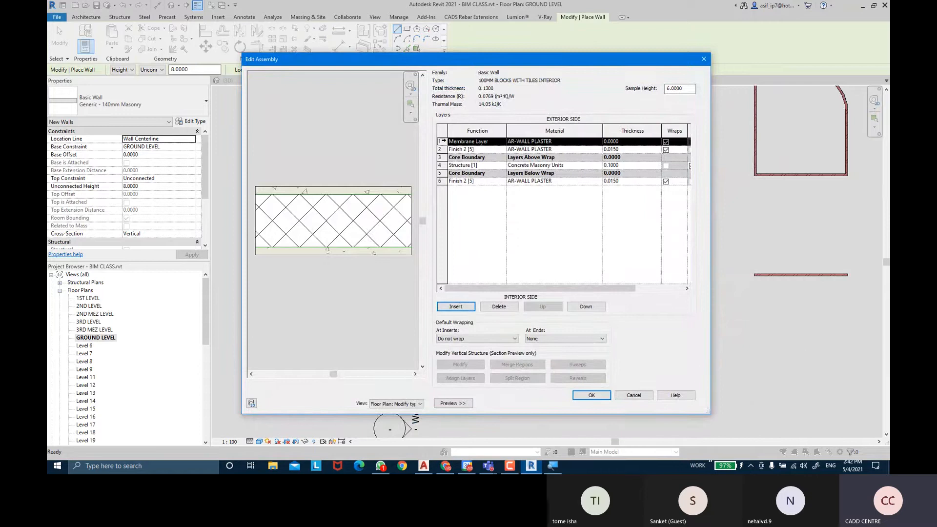
{"action": "left_click", "coordinate": [470, 308]}
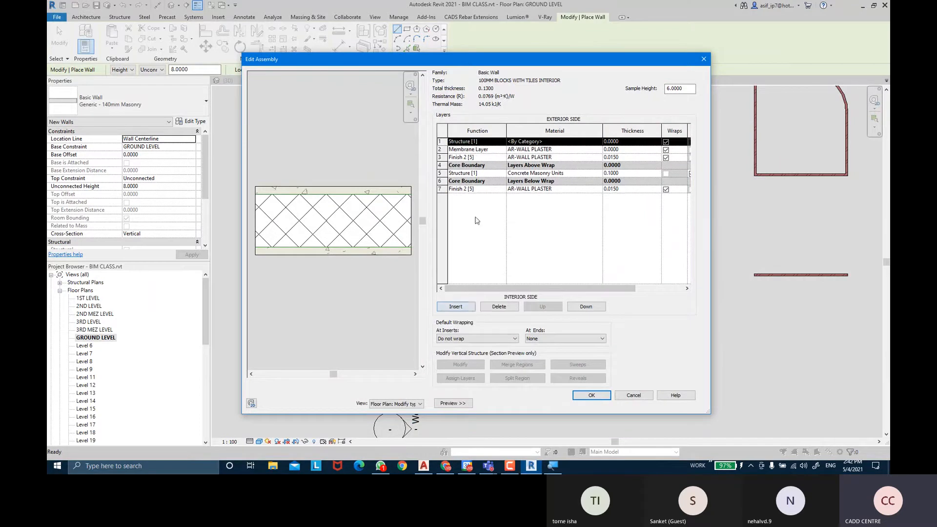
{"action": "left_click", "coordinate": [632, 141]}
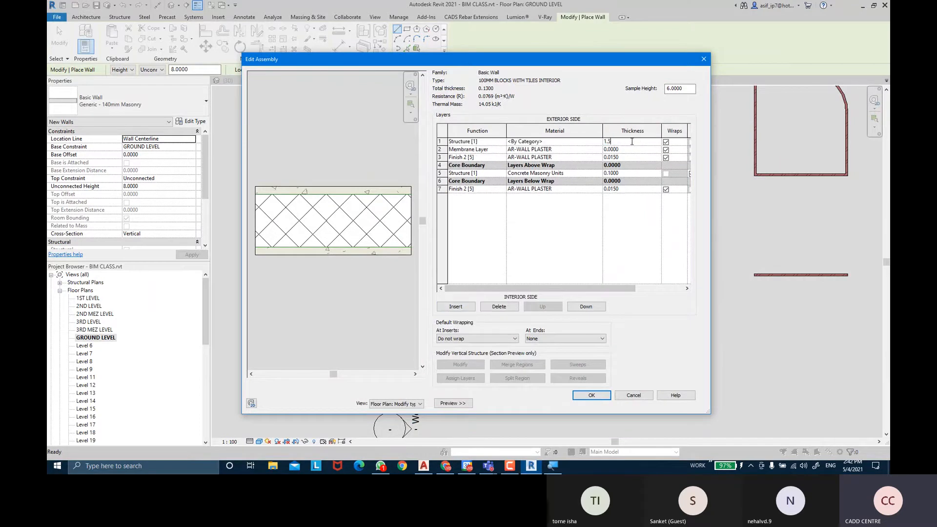
{"action": "type", "text": "1.5MM"}
{"action": "key", "text": "Tab"}
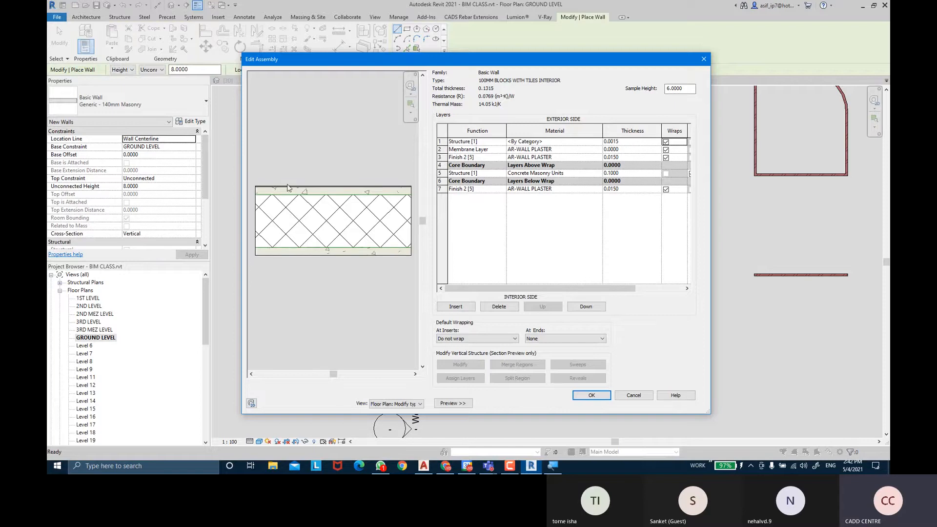
{"action": "scroll", "coordinate": [288, 188], "scroll_direction": "up", "scroll_amount": 5}
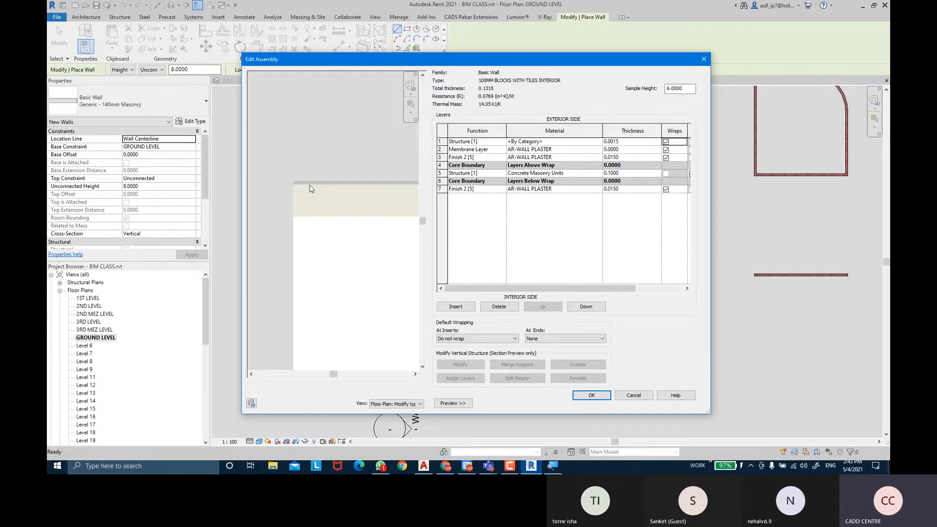
{"action": "scroll", "coordinate": [311, 189], "scroll_direction": "up", "scroll_amount": 2}
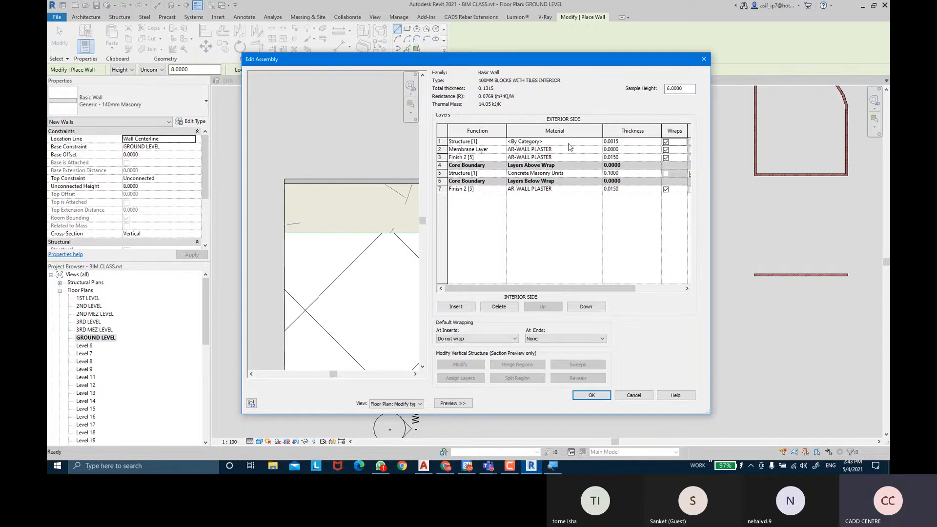
Step: Assign the AR-WALL PAINT - INTERIOR SIDE material to the outermost exterior layer and set its function to Finish 2 [5]
{"action": "left_click", "coordinate": [599, 143]}
{"action": "left_click", "coordinate": [599, 142]}
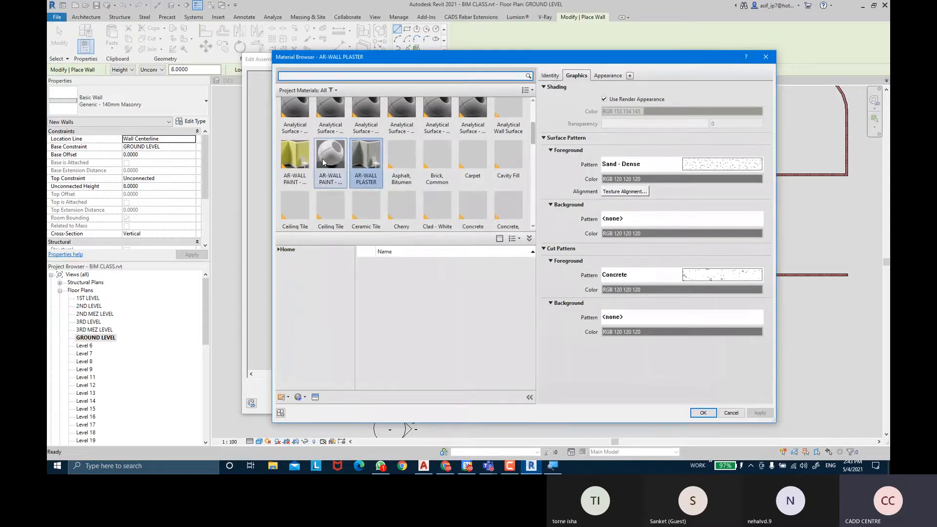
{"action": "double_click", "coordinate": [322, 156]}
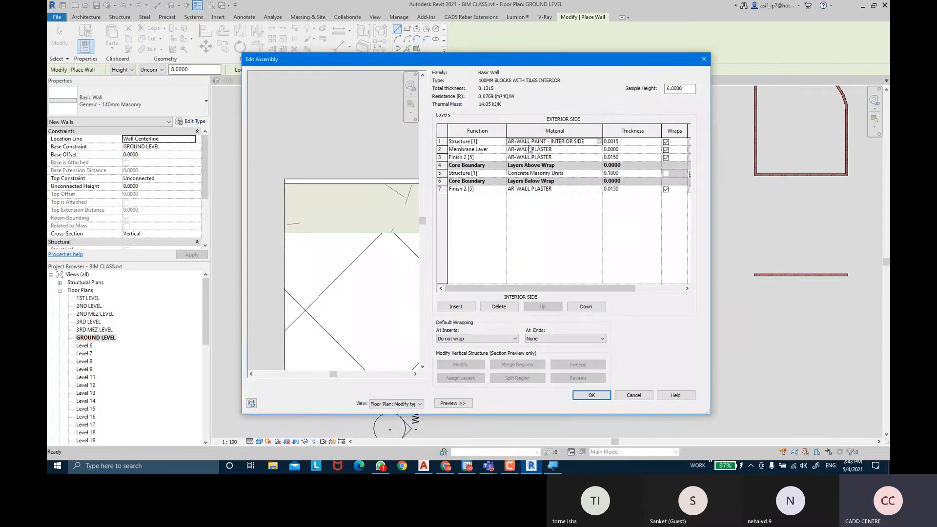
{"action": "left_click", "coordinate": [502, 141]}
{"action": "left_click", "coordinate": [466, 175]}
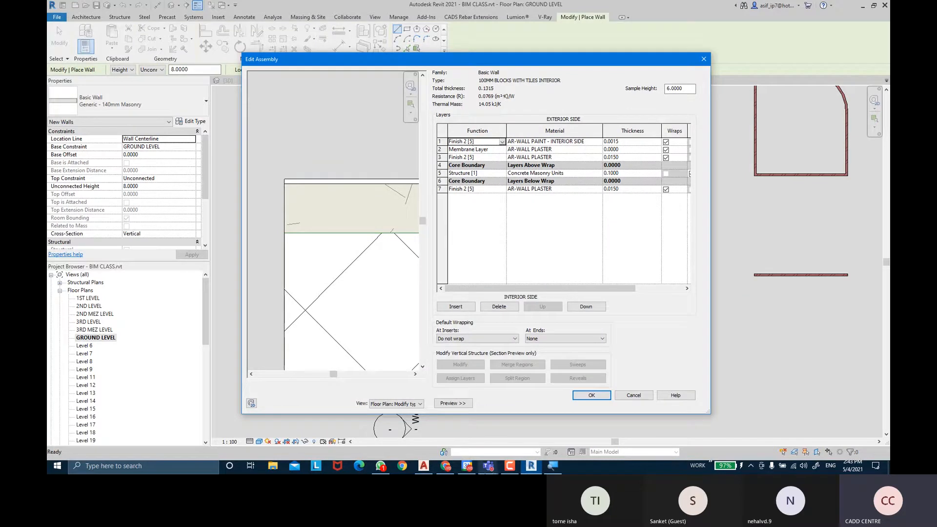
Step: Examine the interior-side plaster, mortar and tile layers in the AutoCAD wall detail, selecting the matching interior plaster layer in Revit
{"action": "left_click", "coordinate": [424, 465]}
{"action": "scroll", "coordinate": [617, 278], "scroll_direction": "up", "scroll_amount": 2}
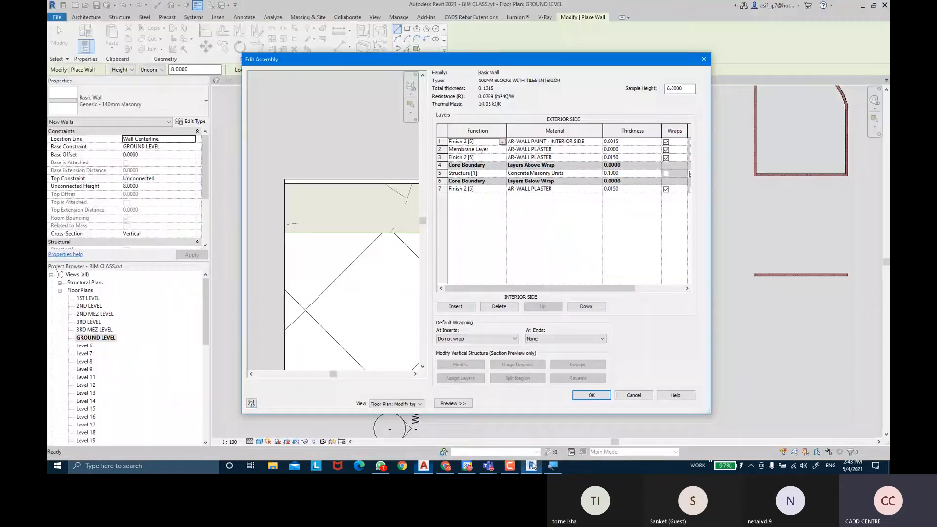
{"action": "left_click", "coordinate": [531, 465]}
{"action": "left_click", "coordinate": [449, 190]}
{"action": "scroll", "coordinate": [350, 279], "scroll_direction": "up", "scroll_amount": 3}
{"action": "middle_click_drag", "start_coordinate": [330, 253], "coordinate": [307, 228]}
{"action": "key", "text": "ctrl"}
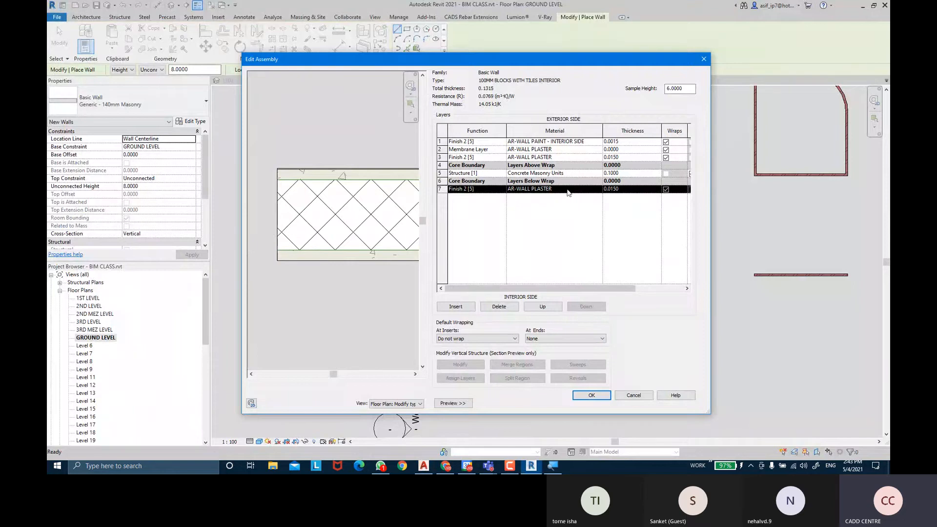
{"action": "left_click", "coordinate": [424, 466]}
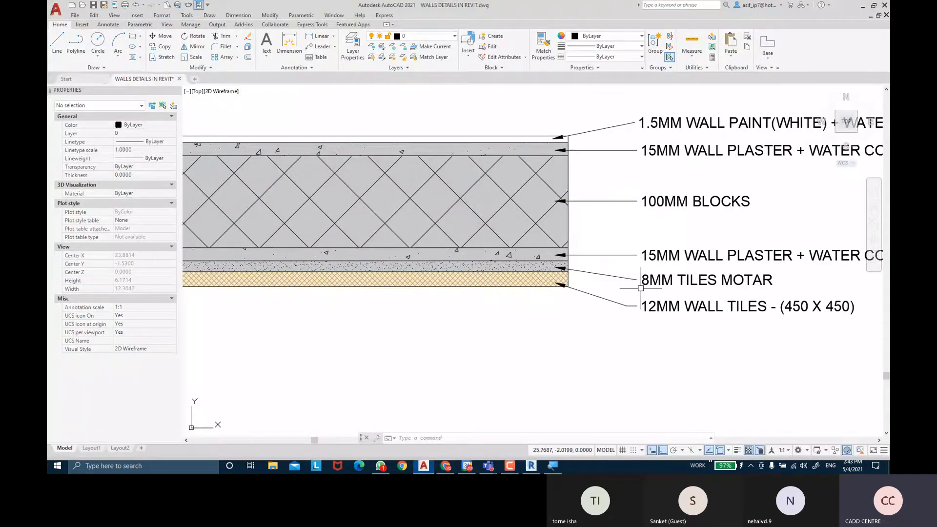
{"action": "middle_click_drag", "start_coordinate": [642, 288], "coordinate": [497, 274]}
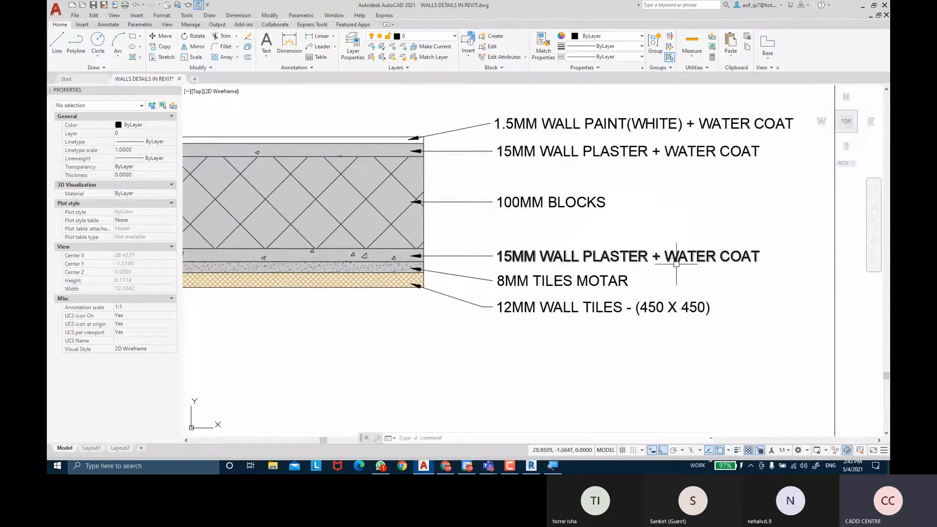
{"action": "left_click", "coordinate": [531, 466]}
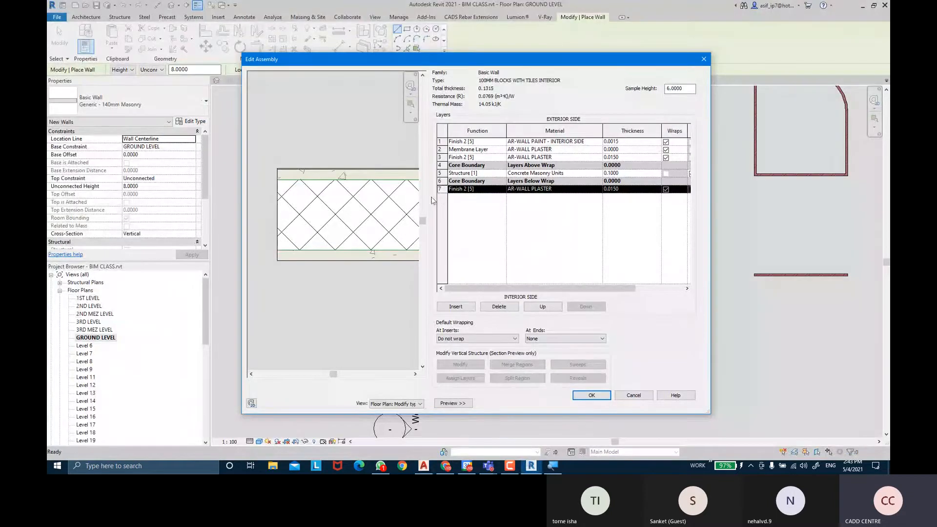
Step: Insert a layer below the interior plaster as a Membrane Layer and assign it the AR-WALL PLASTER material
{"action": "left_click", "coordinate": [455, 306]}
{"action": "left_click", "coordinate": [586, 306]}
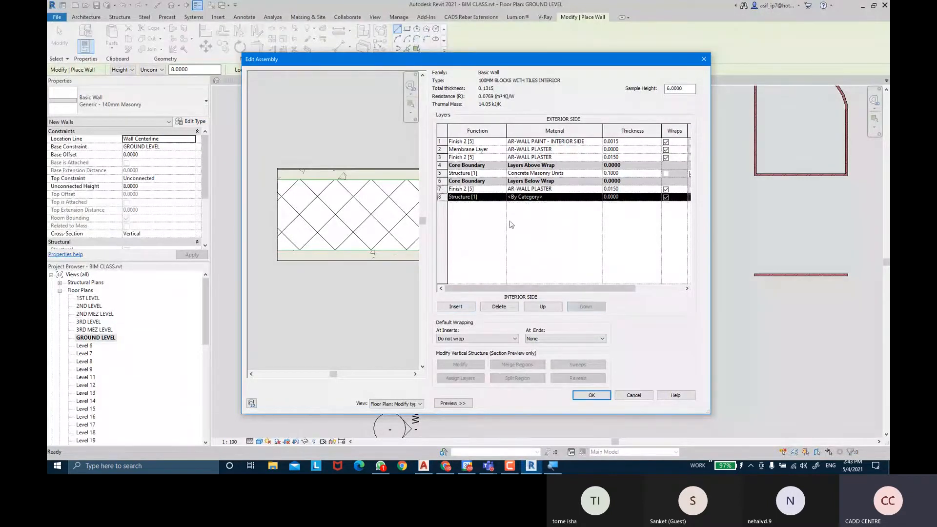
{"action": "left_click", "coordinate": [502, 197]}
{"action": "left_click", "coordinate": [490, 242]}
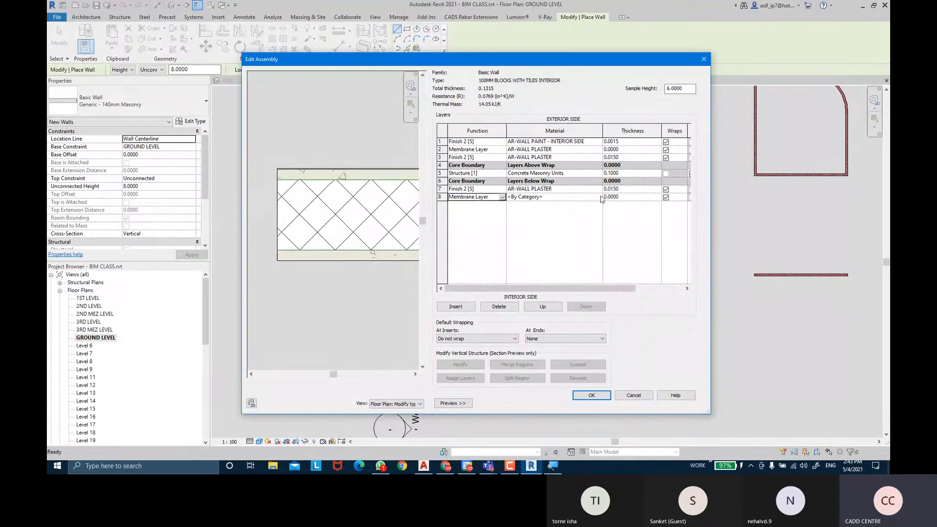
{"action": "left_click", "coordinate": [552, 196]}
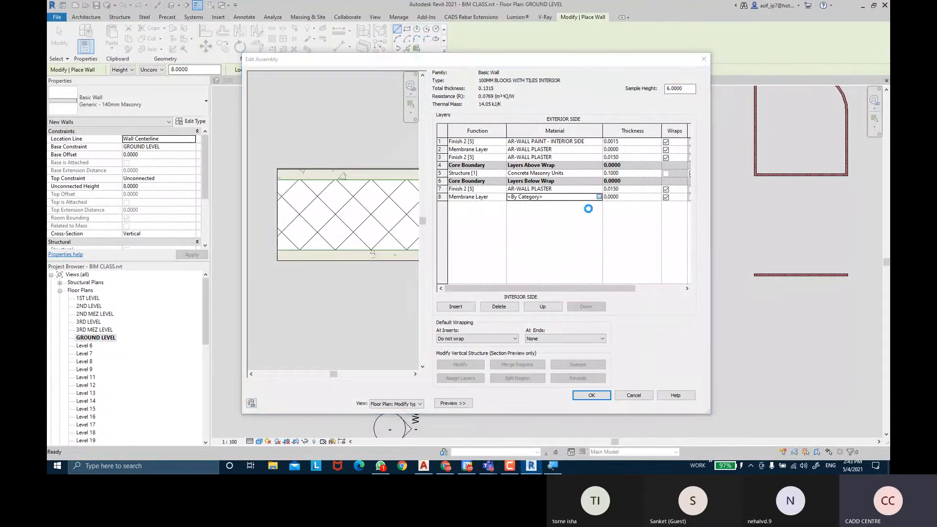
{"action": "left_click", "coordinate": [599, 197]}
{"action": "double_click", "coordinate": [362, 161]}
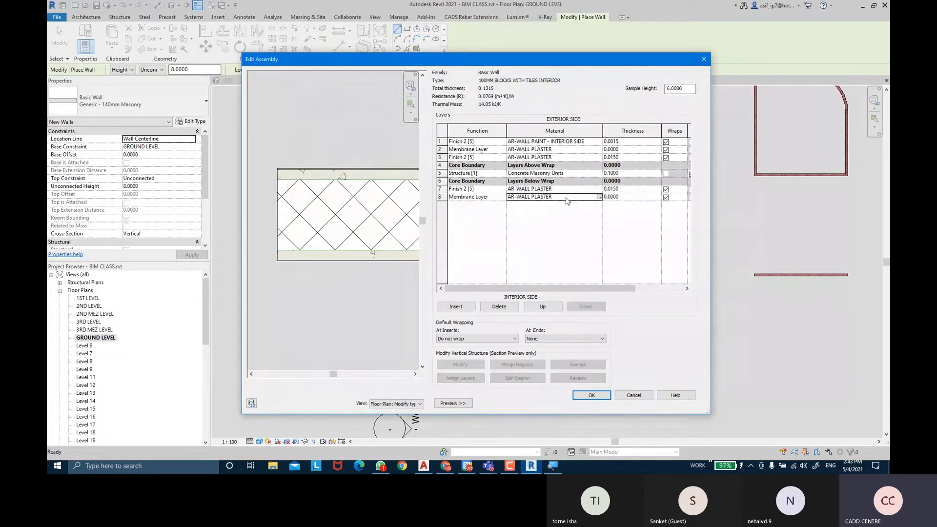
Step: Insert another layer below the interior membrane layer and set its thickness to 8 mm
{"action": "left_click", "coordinate": [444, 197]}
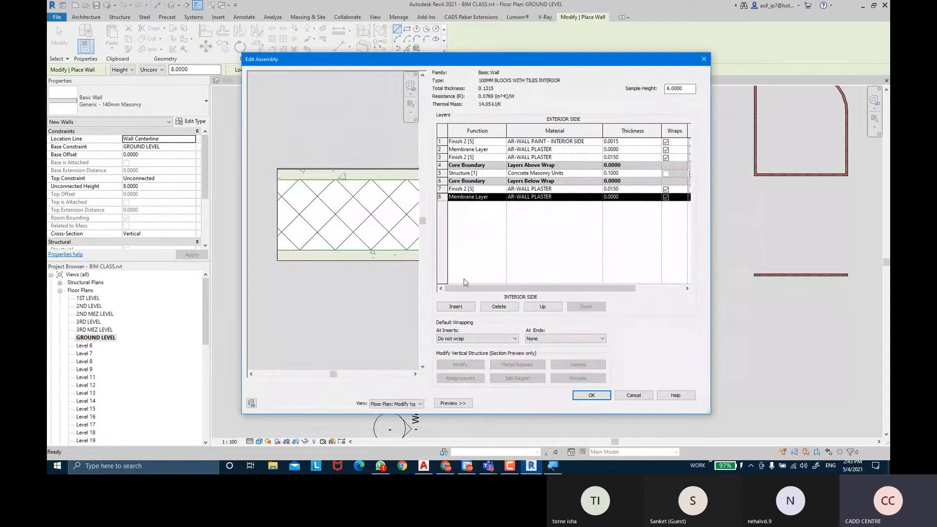
{"action": "left_click", "coordinate": [456, 307]}
{"action": "left_click", "coordinate": [586, 306]}
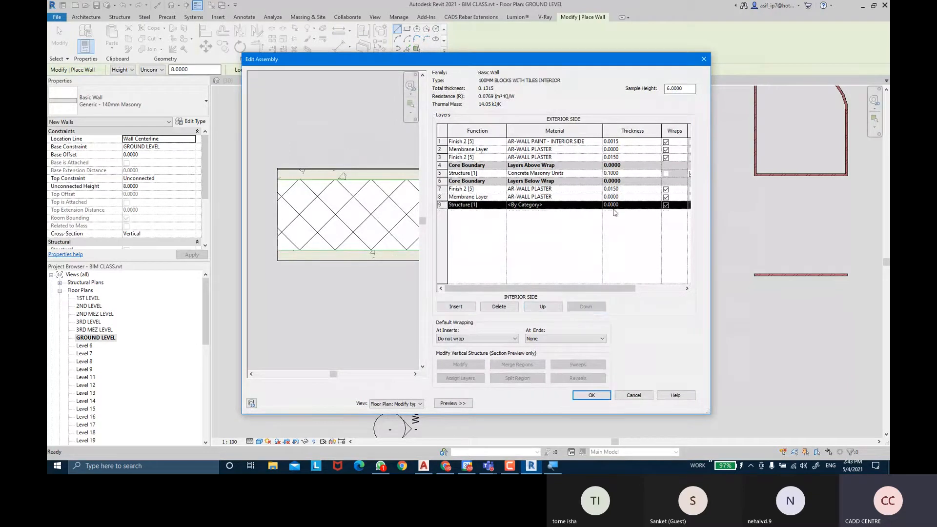
{"action": "left_click", "coordinate": [641, 205]}
{"action": "type", "text": "8MM"}
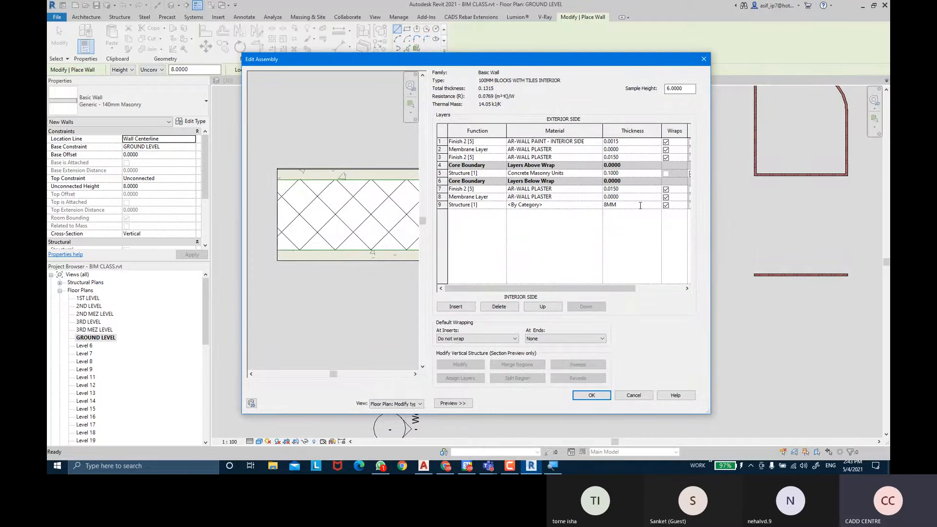
{"action": "key", "text": "Tab"}
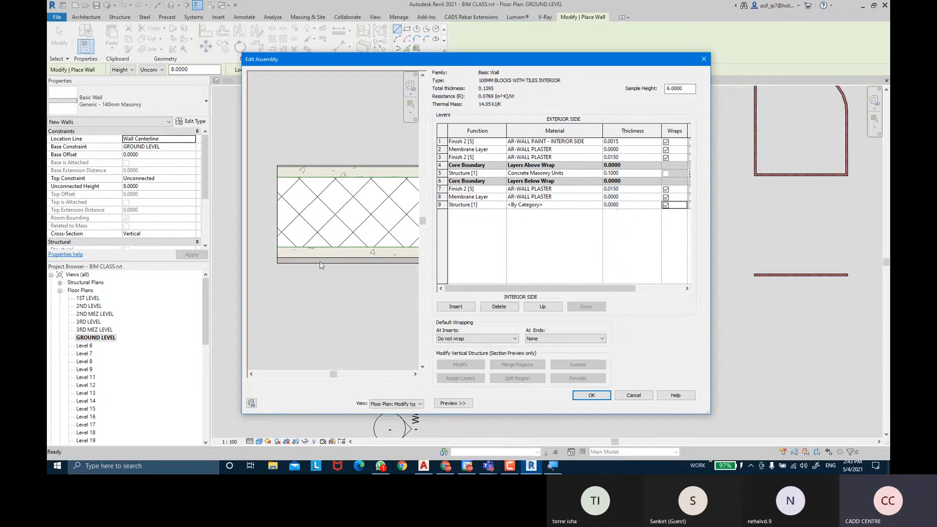
{"action": "left_click", "coordinate": [348, 264]}
Step: Create a new material for the 8 mm interior layer and name it AR-WALL TILES MOTAR
{"action": "left_click", "coordinate": [599, 208]}
{"action": "left_click", "coordinate": [600, 206]}
{"action": "left_click", "coordinate": [599, 205]}
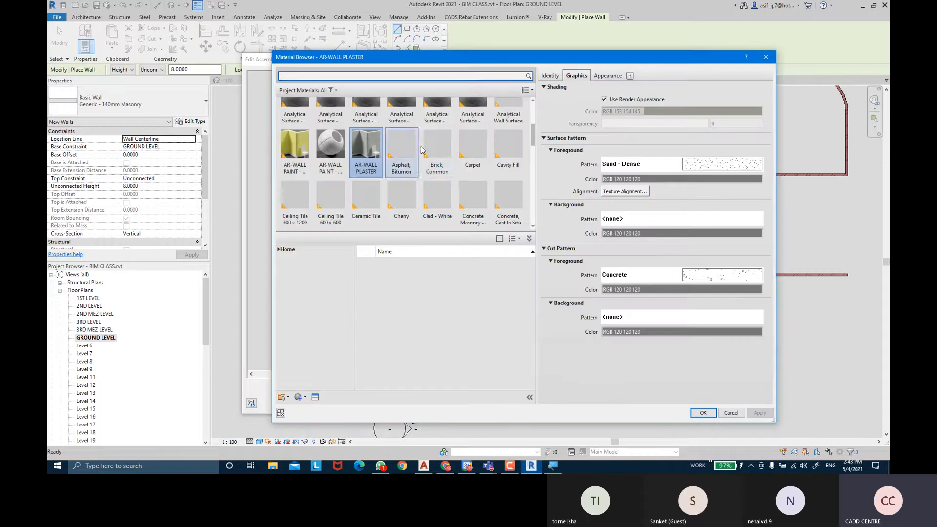
{"action": "left_click", "coordinate": [305, 398]}
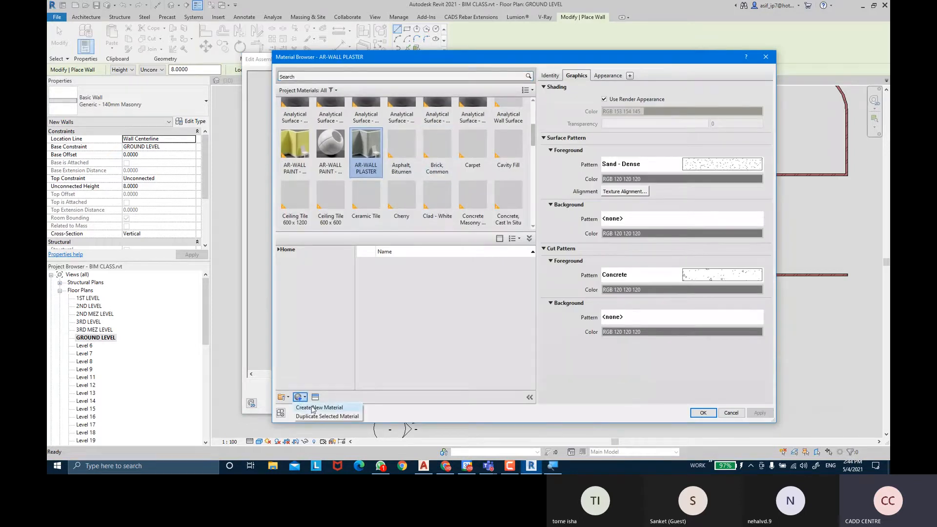
{"action": "left_click", "coordinate": [318, 407]}
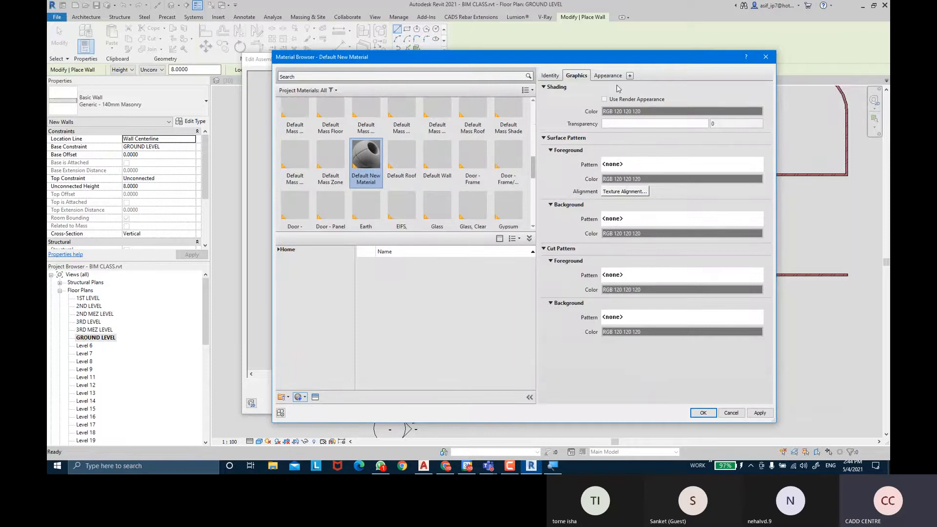
{"action": "left_click", "coordinate": [552, 77]}
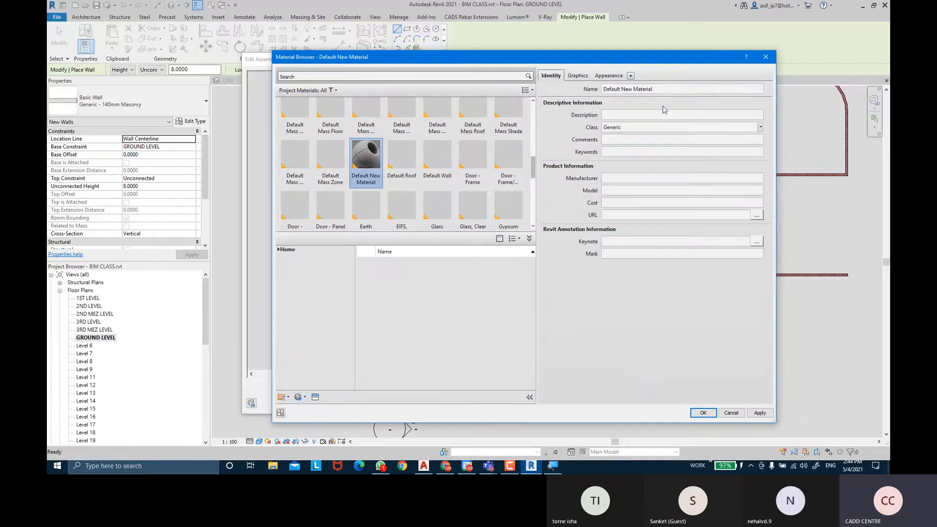
{"action": "triple_click", "coordinate": [669, 89]}
{"action": "key", "text": "BackSpace"}
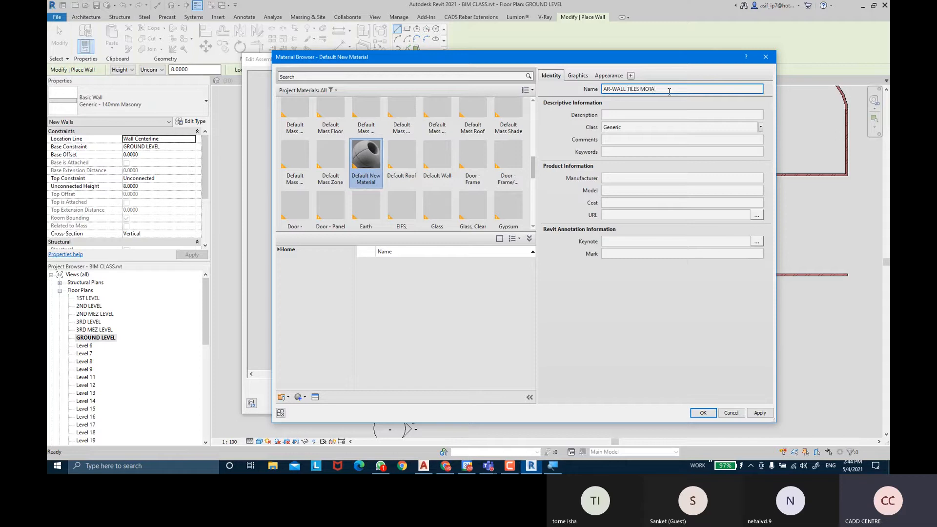
{"action": "key", "text": "Return"}
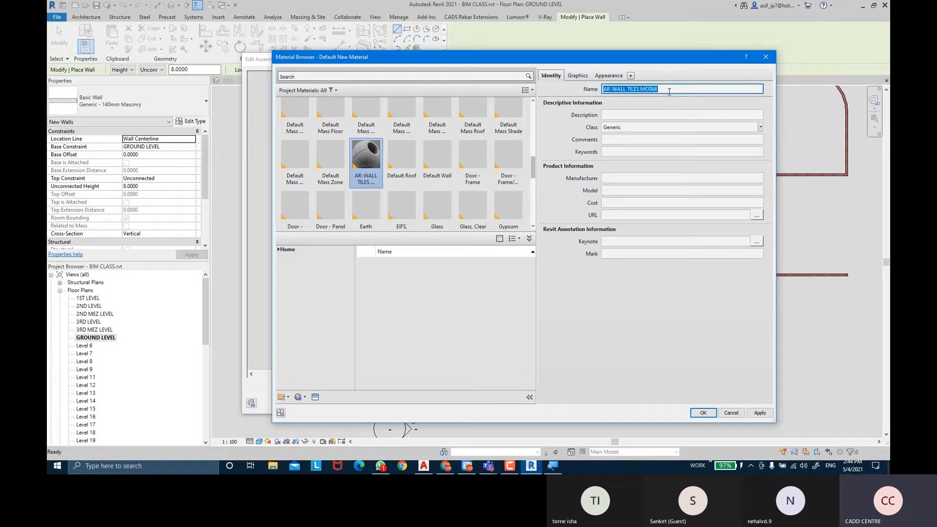
Step: Set the new mortar material's class to Concrete, leaving its description, product and annotation information blank
{"action": "left_click", "coordinate": [662, 115]}
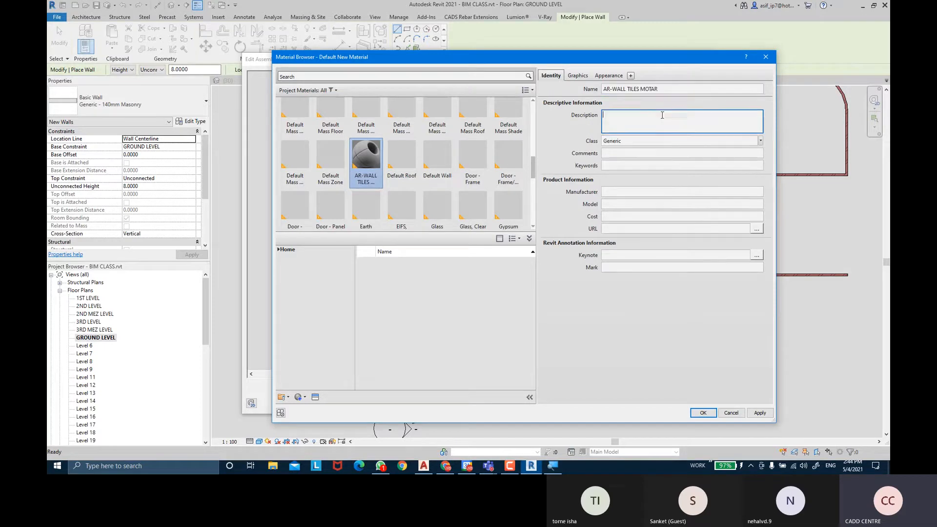
{"action": "left_click", "coordinate": [764, 142]}
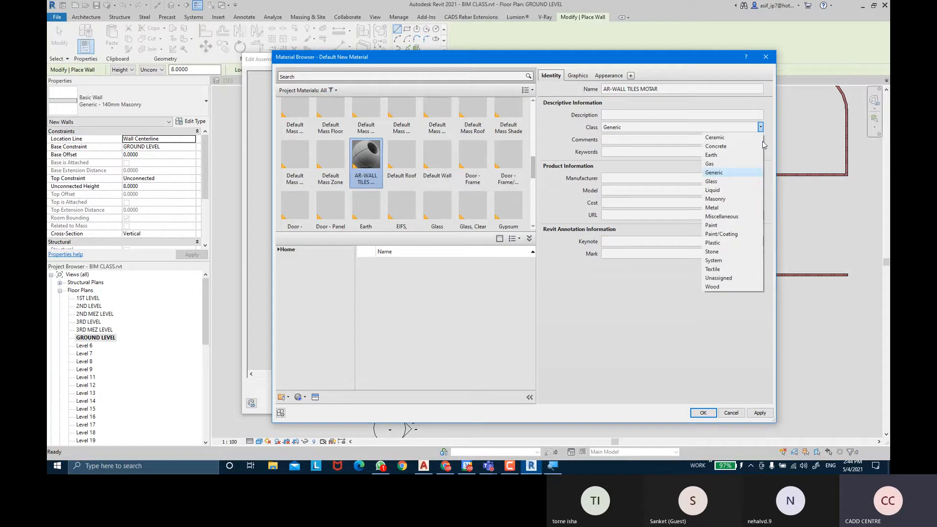
{"action": "left_click", "coordinate": [716, 146]}
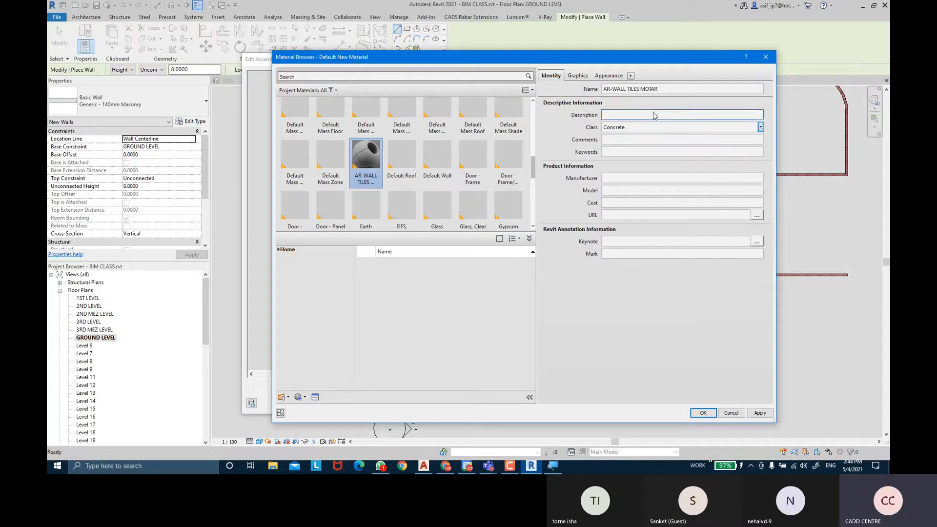
{"action": "left_click", "coordinate": [621, 178]}
{"action": "key", "text": "Tab"}
{"action": "key", "text": "Tab"}
{"action": "key", "text": "Tab"}
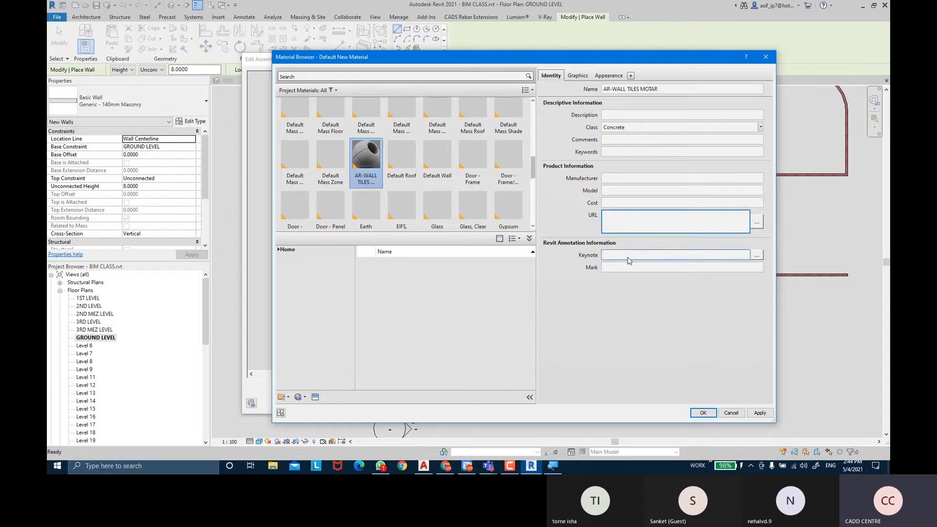
{"action": "key", "text": "Tab"}
{"action": "key", "text": "Tab"}
{"action": "key", "text": "Tab"}
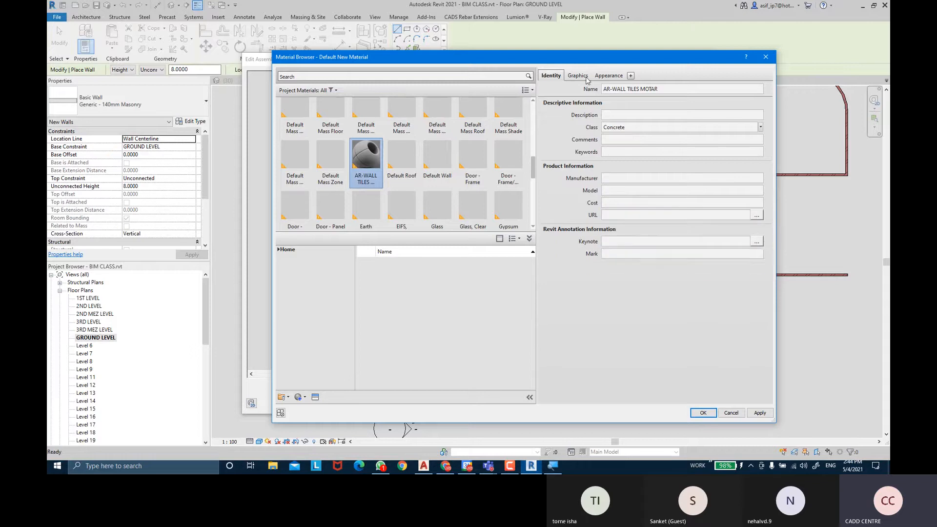
Step: Enable the render appearance for the mortar material's shading and set its surface foreground pattern to Sand - Dense
{"action": "left_click", "coordinate": [578, 75]}
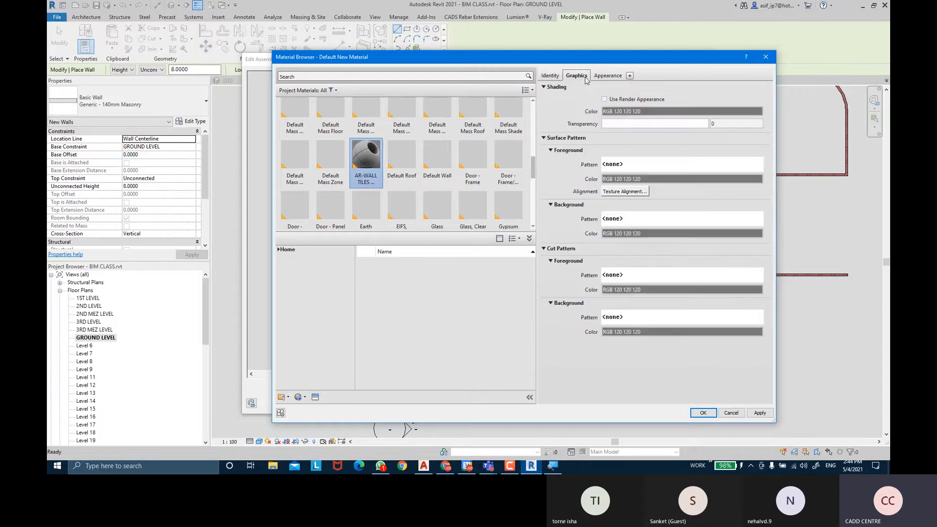
{"action": "left_click", "coordinate": [606, 99]}
{"action": "left_click", "coordinate": [630, 165]}
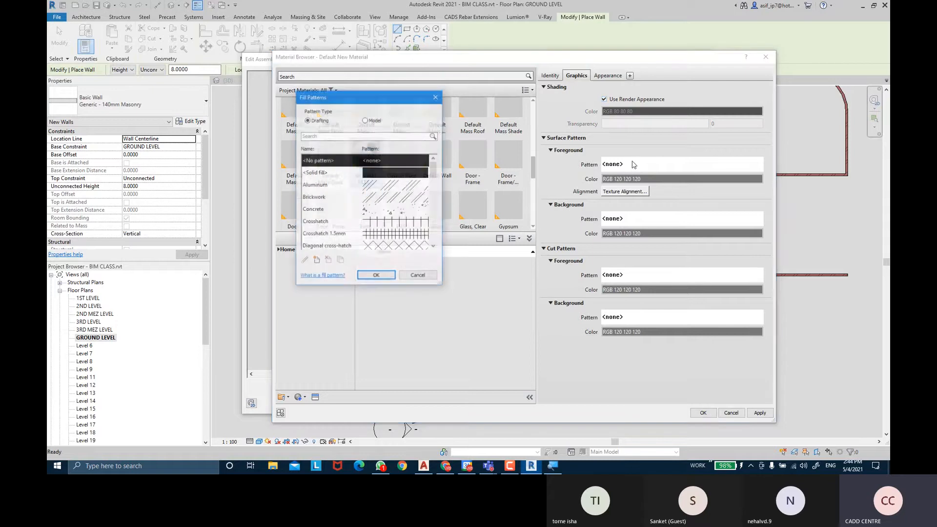
{"action": "scroll", "coordinate": [432, 183], "scroll_direction": "down", "scroll_amount": 6}
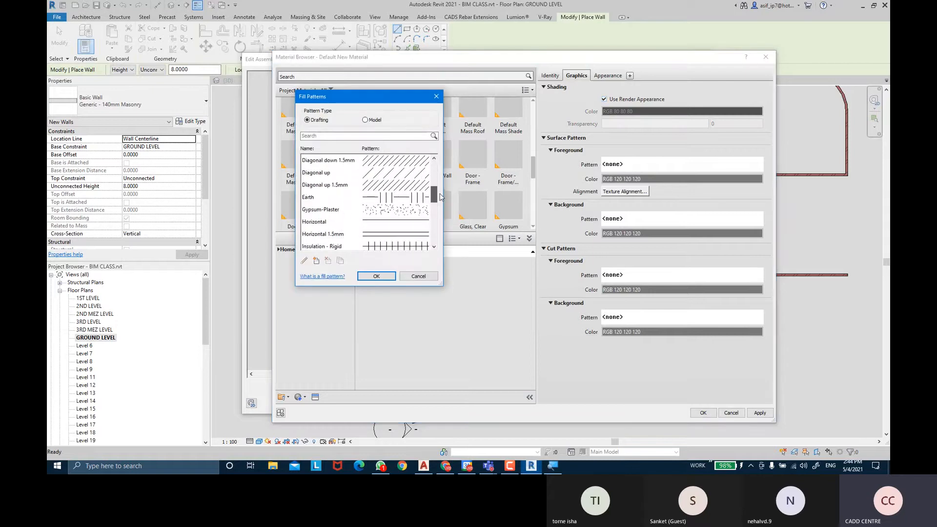
{"action": "left_click", "coordinate": [403, 222]}
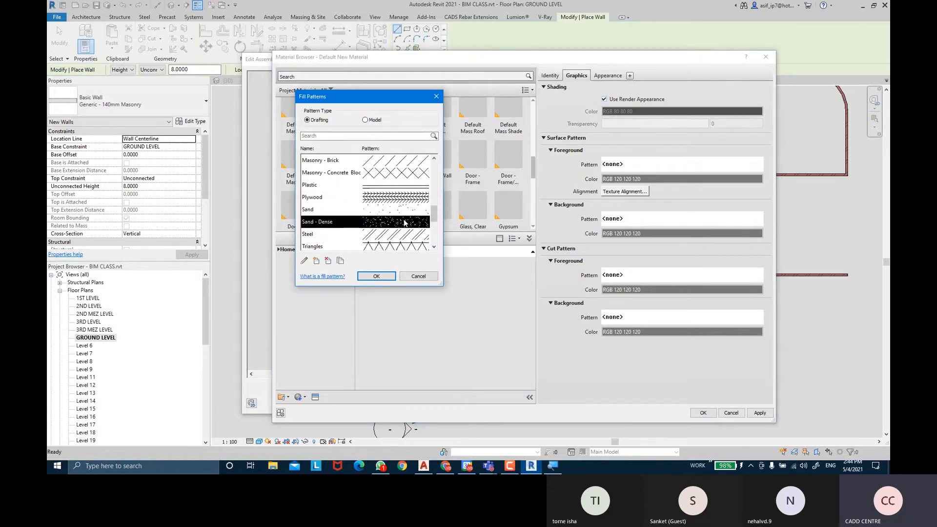
{"action": "left_click", "coordinate": [367, 276]}
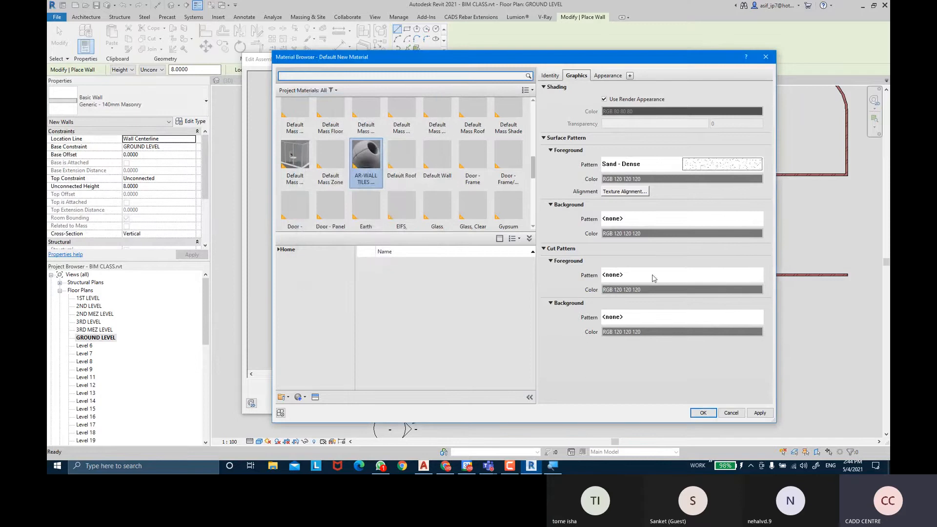
Step: Set the mortar material's cut foreground pattern to Sand - Dense
{"action": "left_click", "coordinate": [651, 277]}
{"action": "left_click_drag", "start_coordinate": [434, 166], "coordinate": [435, 218]}
{"action": "left_click", "coordinate": [385, 200]}
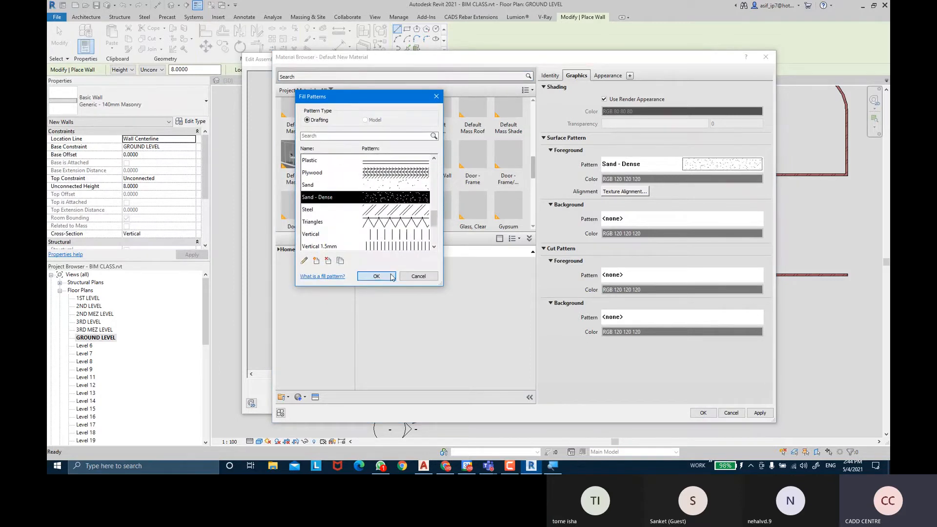
{"action": "left_click", "coordinate": [377, 276]}
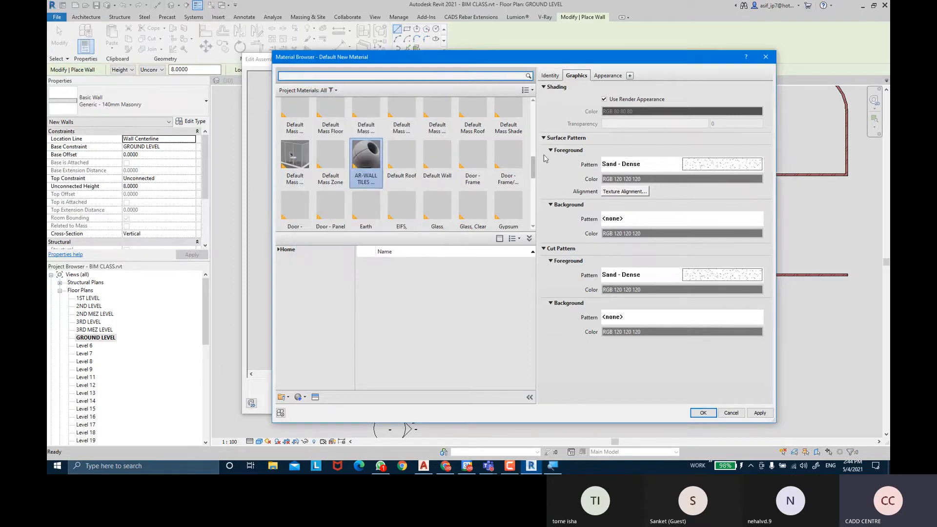
Step: Open the Asset Browser for the mortar material's appearance and show the Appearance Library's Concrete assets
{"action": "left_click", "coordinate": [616, 77]}
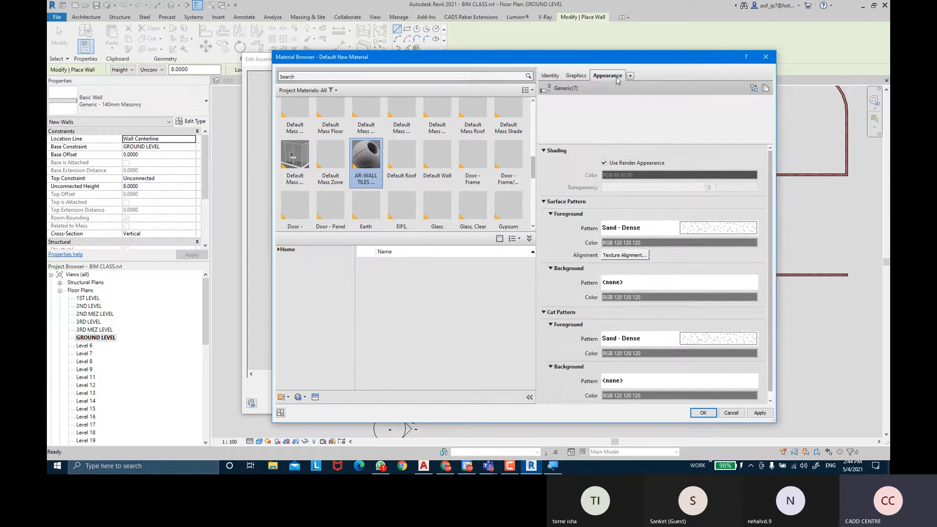
{"action": "left_click", "coordinate": [315, 398]}
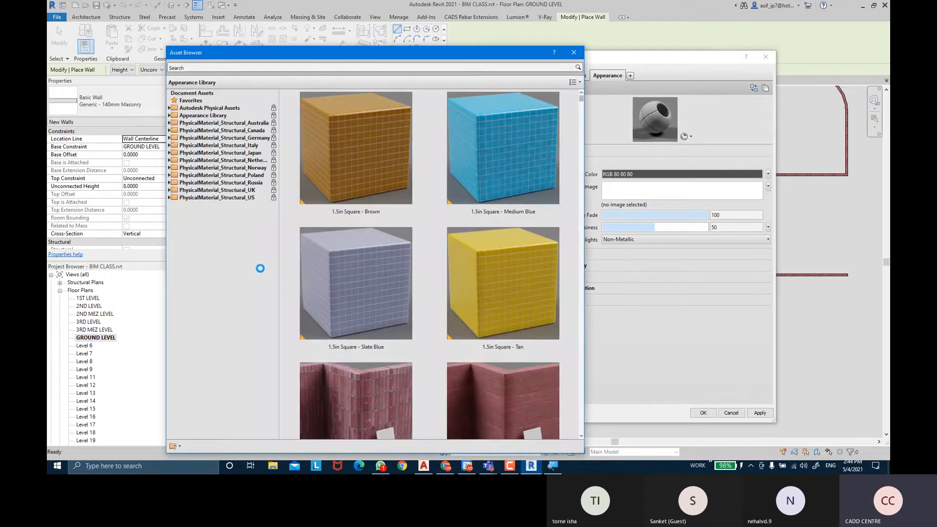
{"action": "left_click", "coordinate": [169, 115]}
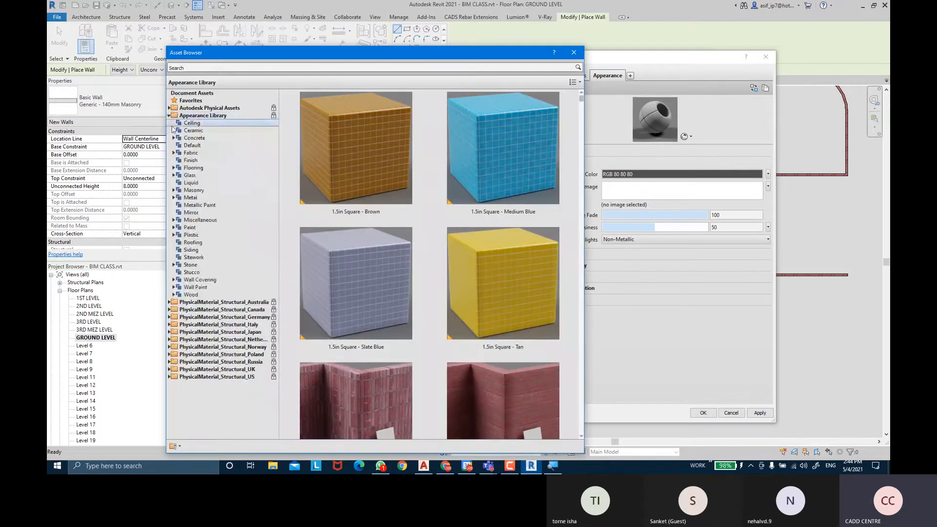
{"action": "left_click", "coordinate": [195, 138]}
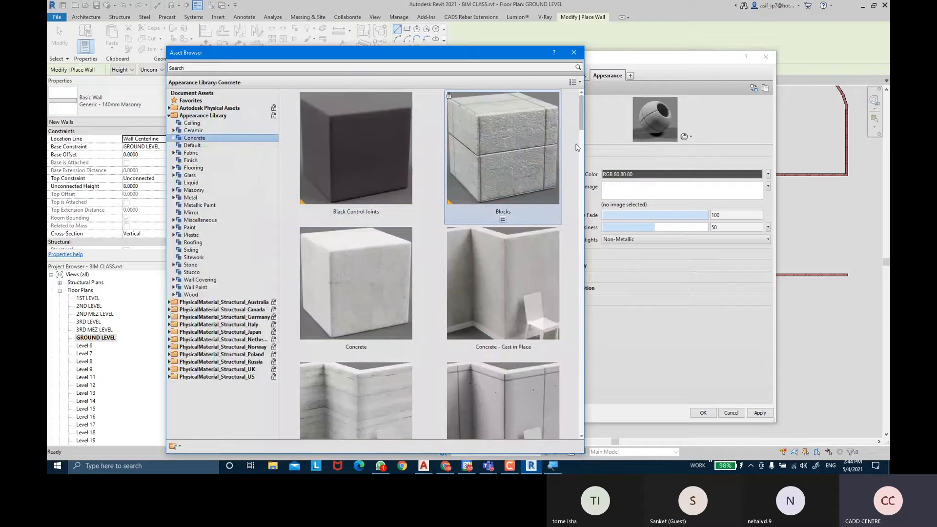
Step: Try the Sand Blasted asset from the Cast-In-Place concrete category as the mortar material's appearance
{"action": "left_click", "coordinate": [172, 138]}
{"action": "left_click", "coordinate": [194, 151]}
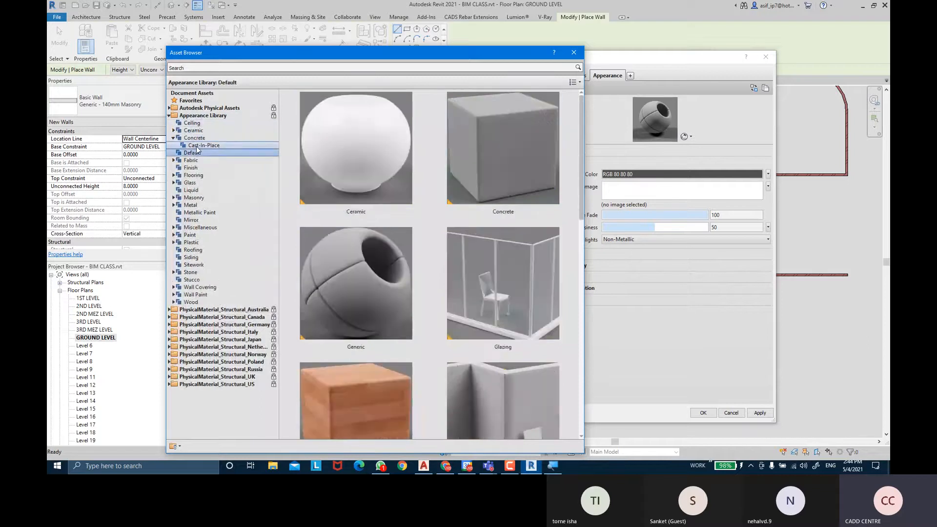
{"action": "left_click", "coordinate": [197, 146]}
{"action": "left_click_drag", "start_coordinate": [581, 125], "coordinate": [586, 403]}
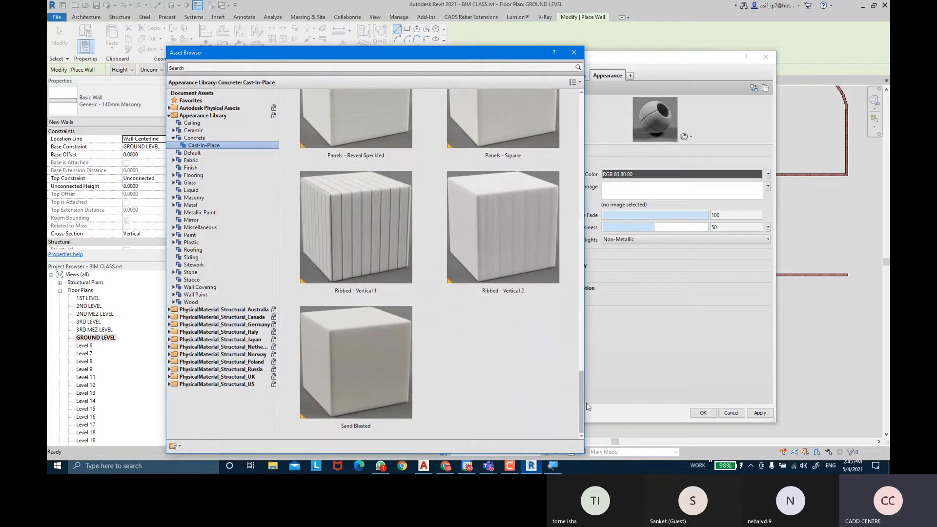
{"action": "mouse_move", "coordinate": [381, 374]}
{"action": "double_click", "coordinate": [381, 374]}
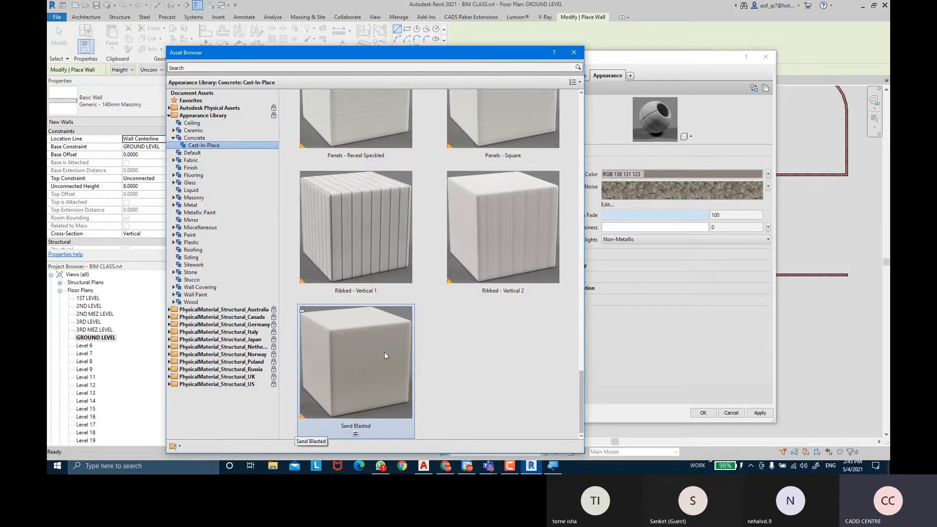
Step: Set the mortar material's appearance to the Non-Uniform - Warm Gray concrete asset and close the Asset Browser
{"action": "left_click", "coordinate": [195, 138]}
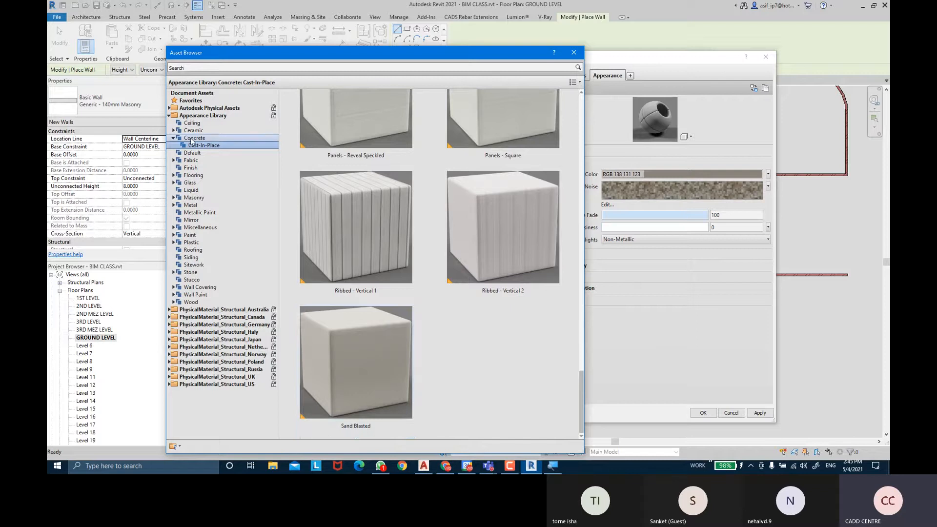
{"action": "left_click_drag", "start_coordinate": [582, 112], "coordinate": [580, 220]}
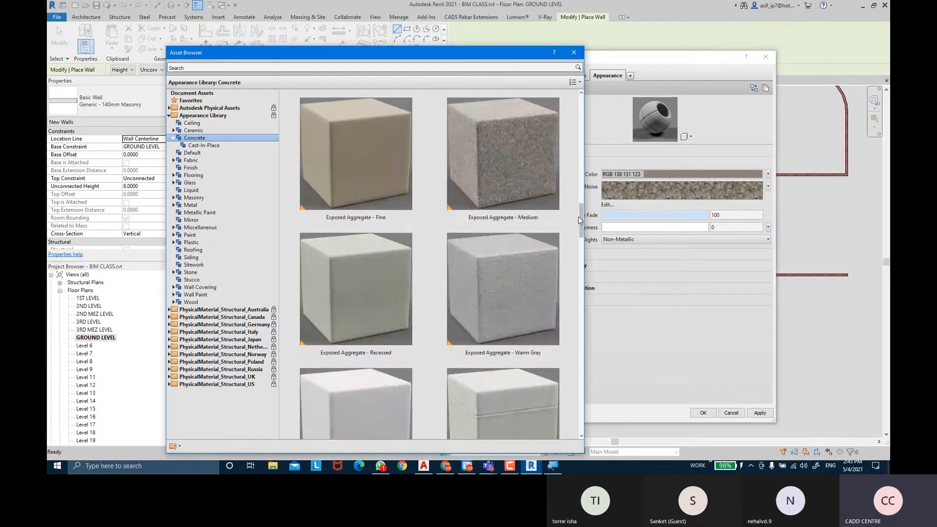
{"action": "left_click_drag", "start_coordinate": [580, 220], "coordinate": [588, 325]}
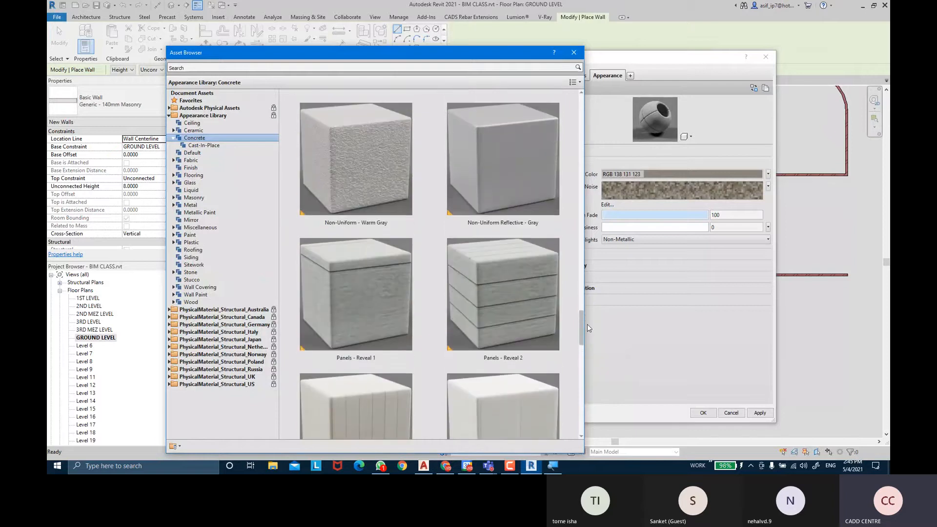
{"action": "double_click", "coordinate": [355, 187]}
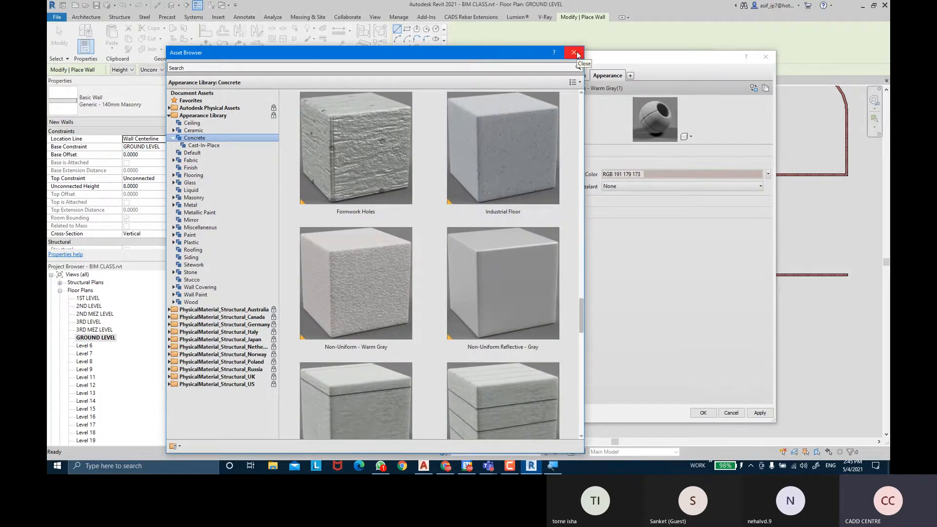
{"action": "left_click", "coordinate": [574, 52]}
Step: Enlarge the appearance preview, then apply the AR-WALL TILES MOTAR material and assign it to the 8 mm layer
{"action": "left_click_drag", "start_coordinate": [647, 145], "coordinate": [650, 216]}
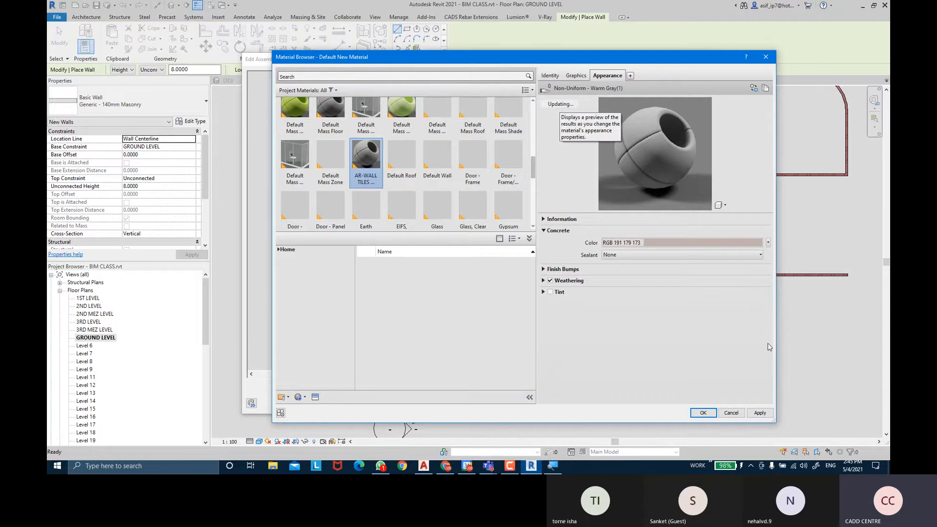
{"action": "left_click", "coordinate": [760, 414]}
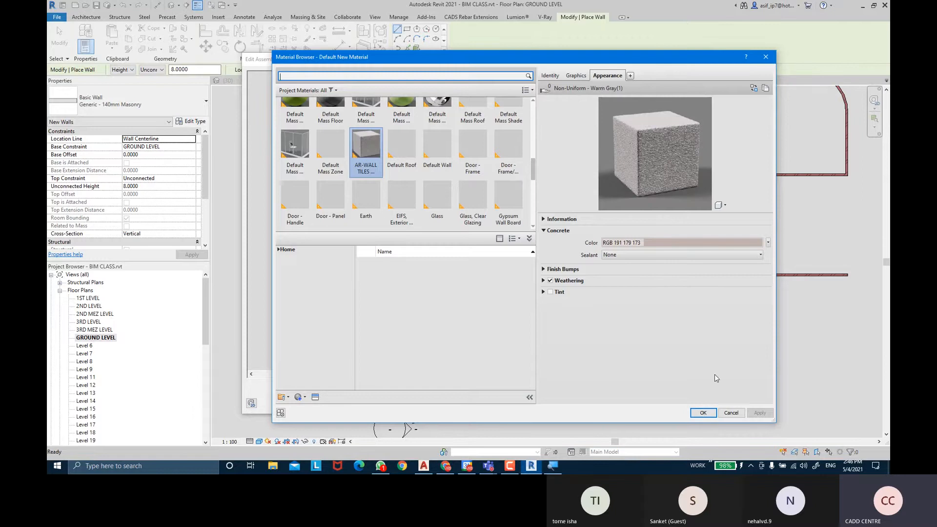
{"action": "left_click", "coordinate": [703, 413]}
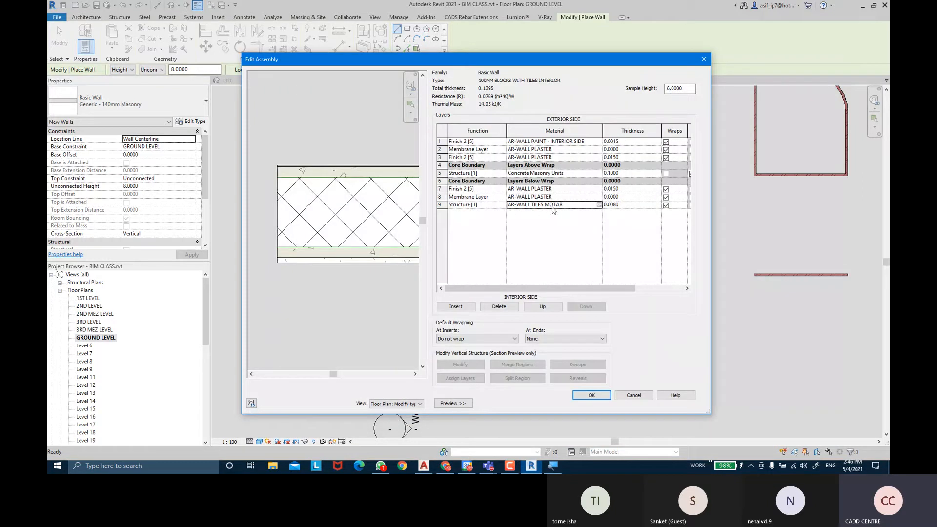
Step: Set the function of the AR-WALL TILES MOTAR layer to Finish 2 [5]
{"action": "middle_click_drag", "start_coordinate": [354, 294], "coordinate": [346, 292]}
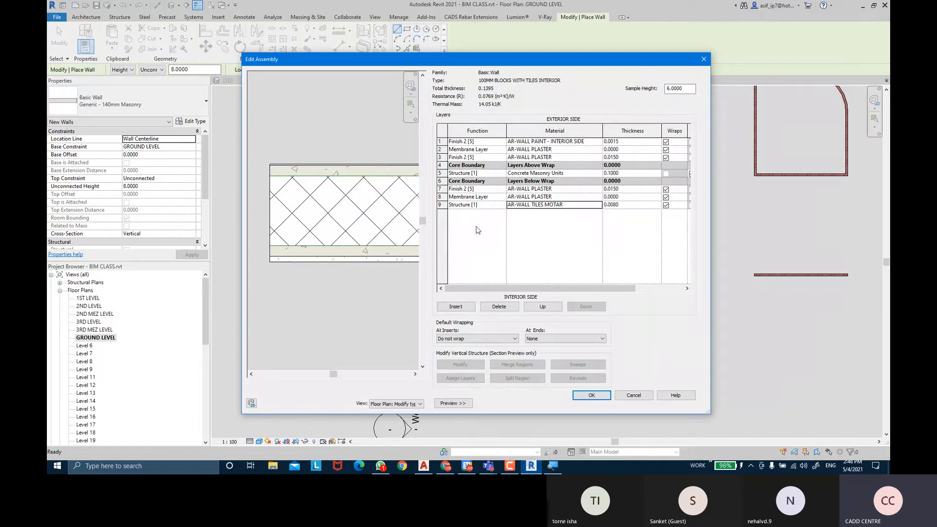
{"action": "left_click", "coordinate": [503, 207]}
{"action": "left_click", "coordinate": [502, 205]}
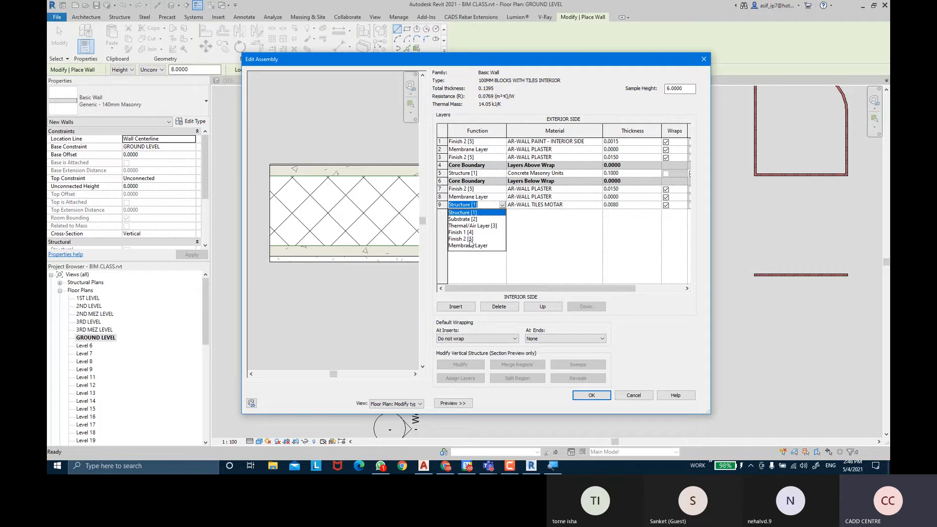
{"action": "left_click", "coordinate": [465, 240]}
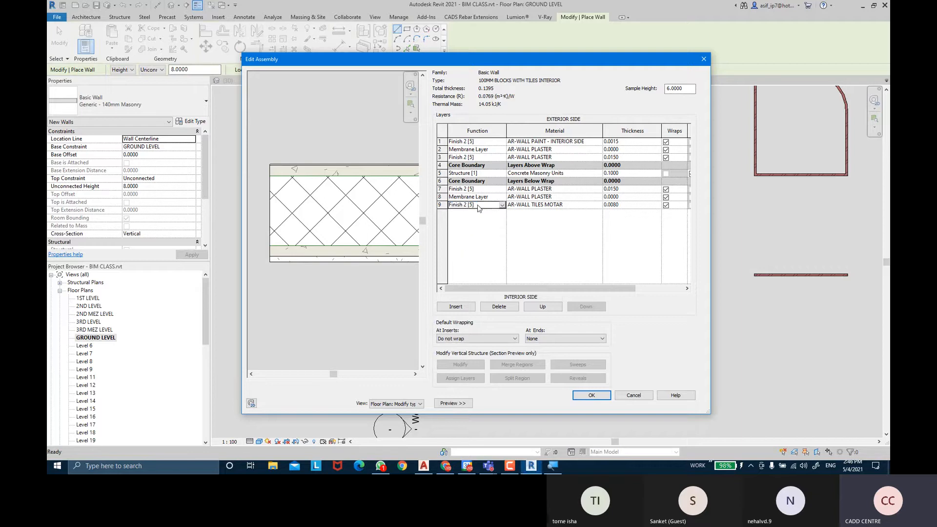
Step: Insert a new wall layer and move it below the AR-WALL TILES MOTAR layer as the innermost interior layer
{"action": "left_click", "coordinate": [441, 205]}
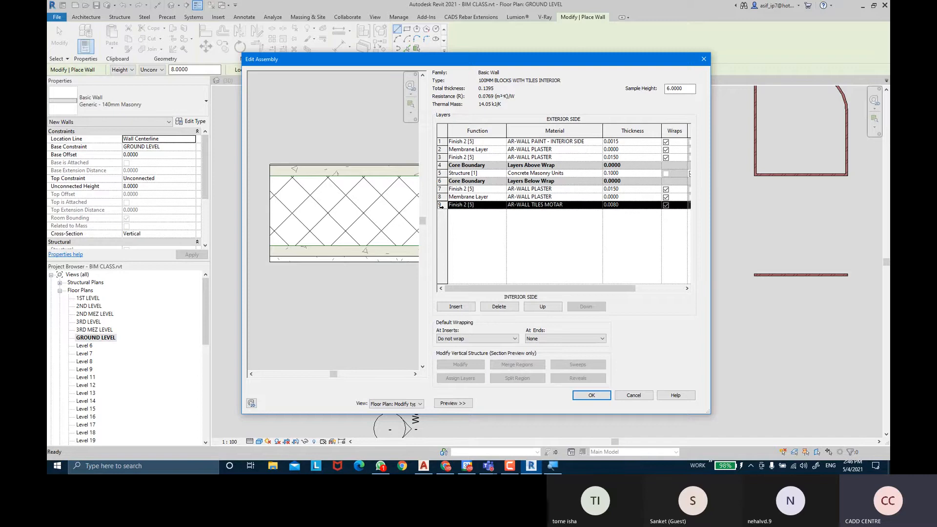
{"action": "left_click", "coordinate": [468, 307]}
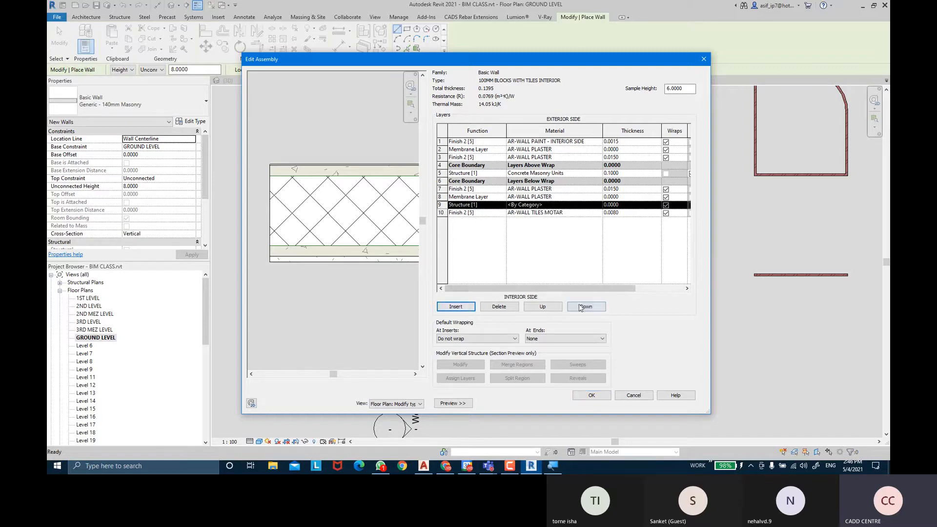
{"action": "left_click", "coordinate": [581, 307]}
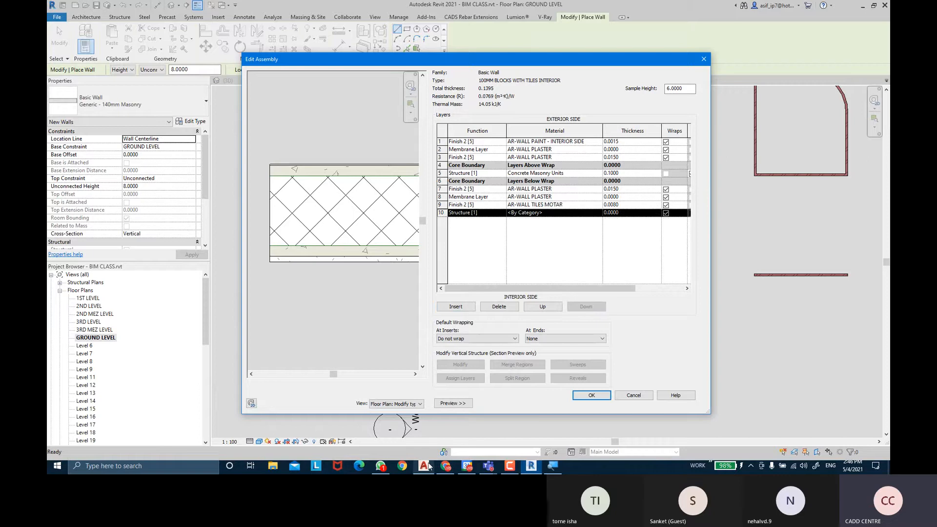
Step: Check the wall tiles note in the AutoCAD detail, then return to Revit and set the new innermost layer's thickness to 12 mm
{"action": "left_click", "coordinate": [428, 466]}
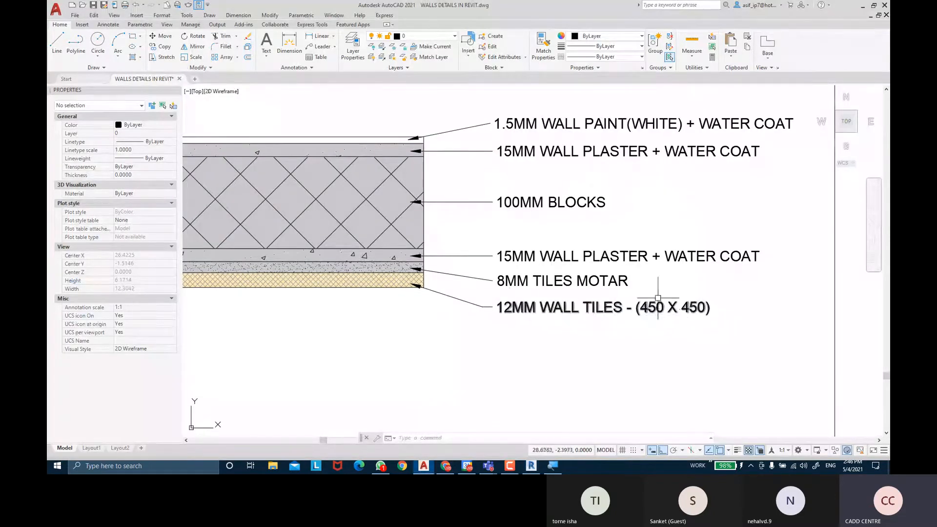
{"action": "left_click", "coordinate": [532, 467]}
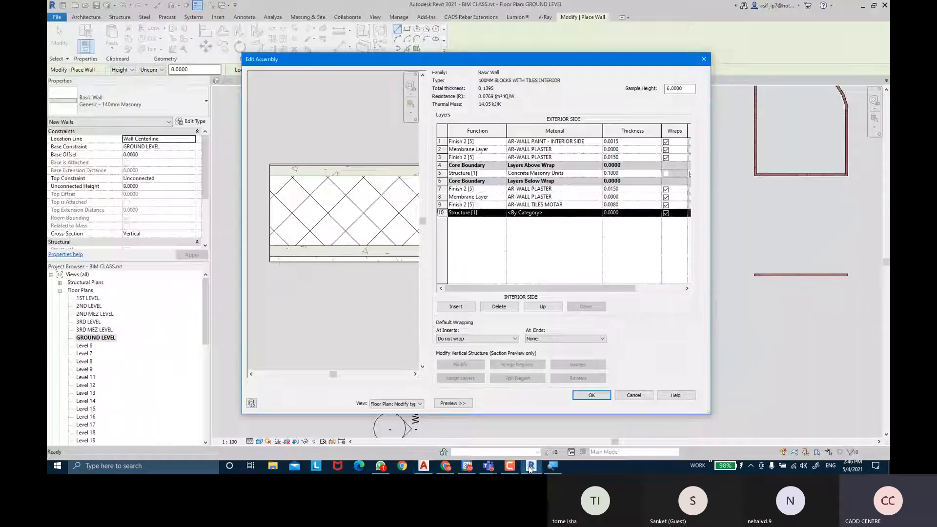
{"action": "left_click", "coordinate": [633, 213]}
{"action": "type", "text": "12"}
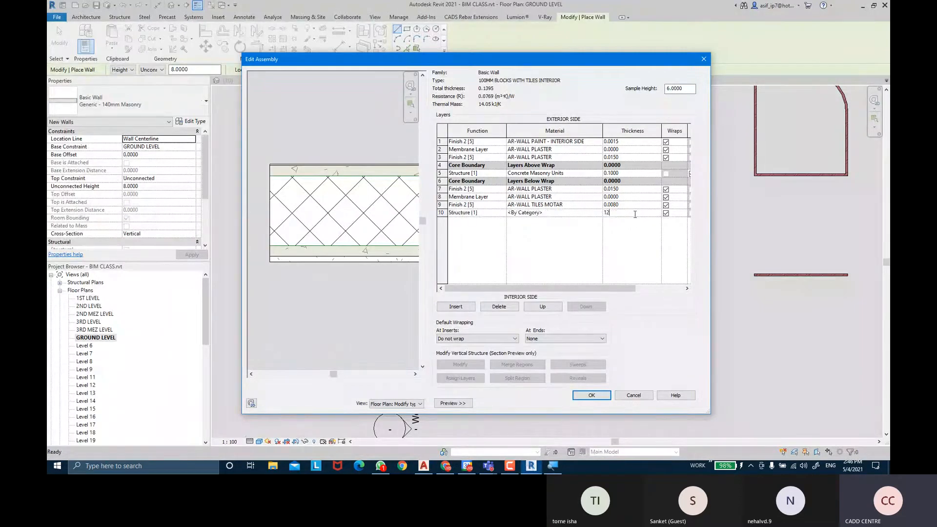
{"action": "type", "text": "MM"}
{"action": "key", "text": "Tab"}
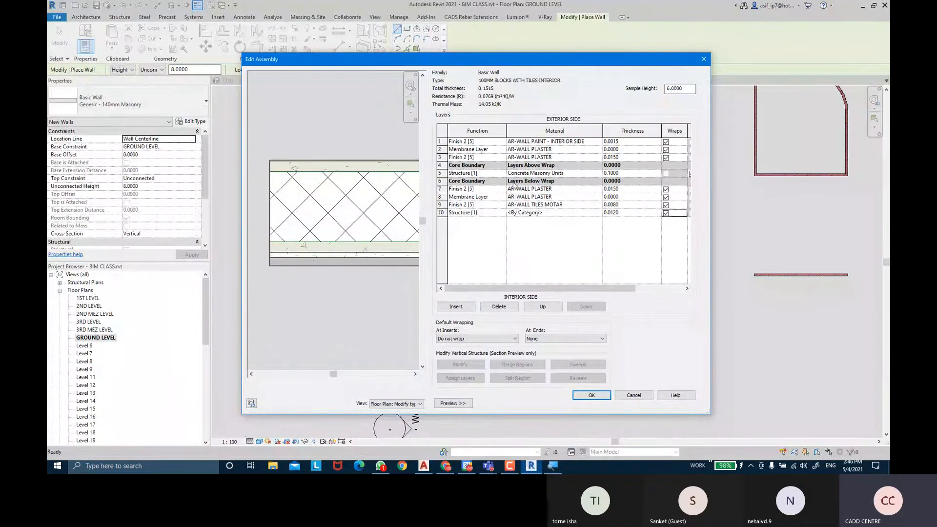
Step: Set the function of the new 12 mm layer to Finish 2 [5]
{"action": "left_click", "coordinate": [505, 214]}
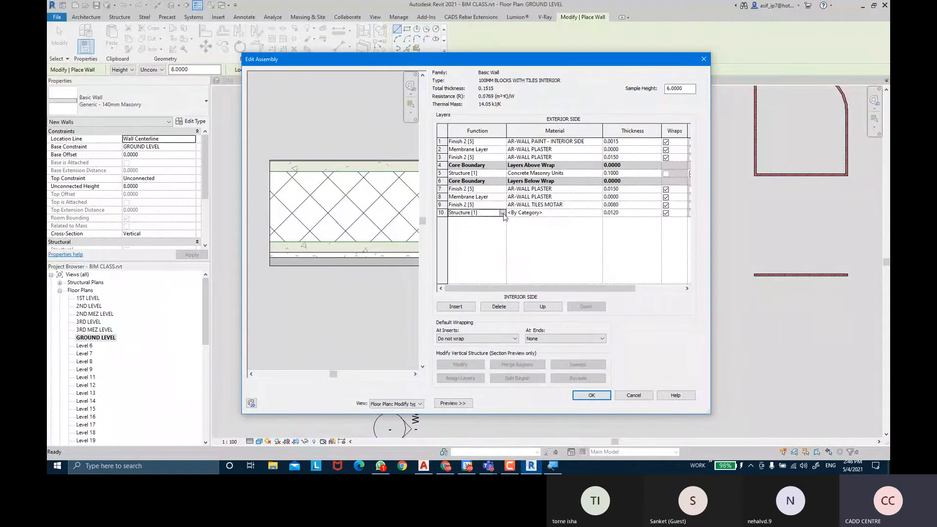
{"action": "left_click", "coordinate": [503, 213]}
{"action": "left_click", "coordinate": [466, 248]}
Step: Switch to Chrome and search Google Images for BRAGA WALL TILES TEXTURE
{"action": "left_click", "coordinate": [402, 466]}
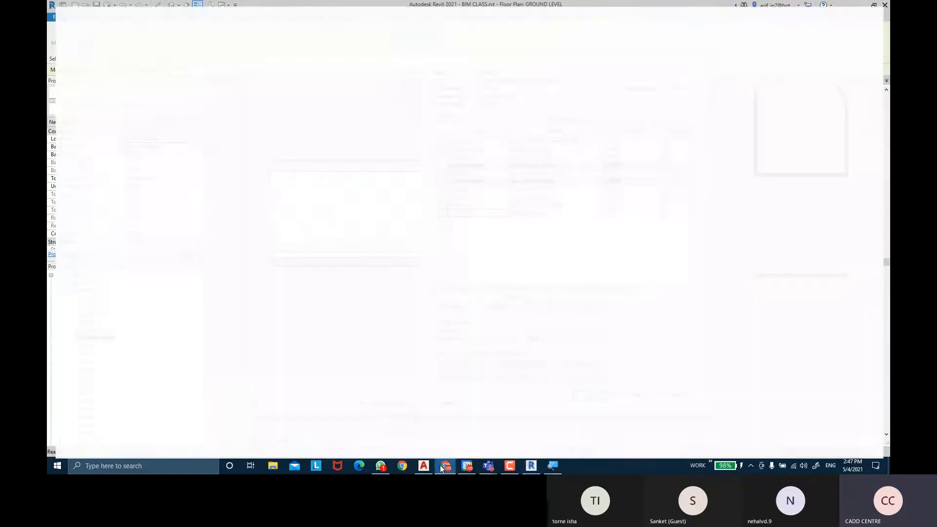
{"action": "left_click", "coordinate": [166, 7]}
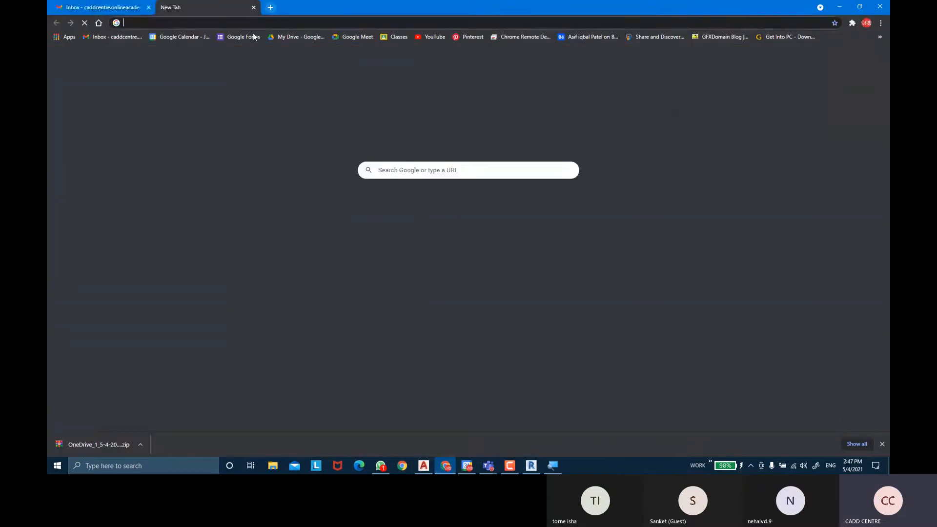
{"action": "left_click", "coordinate": [836, 58]}
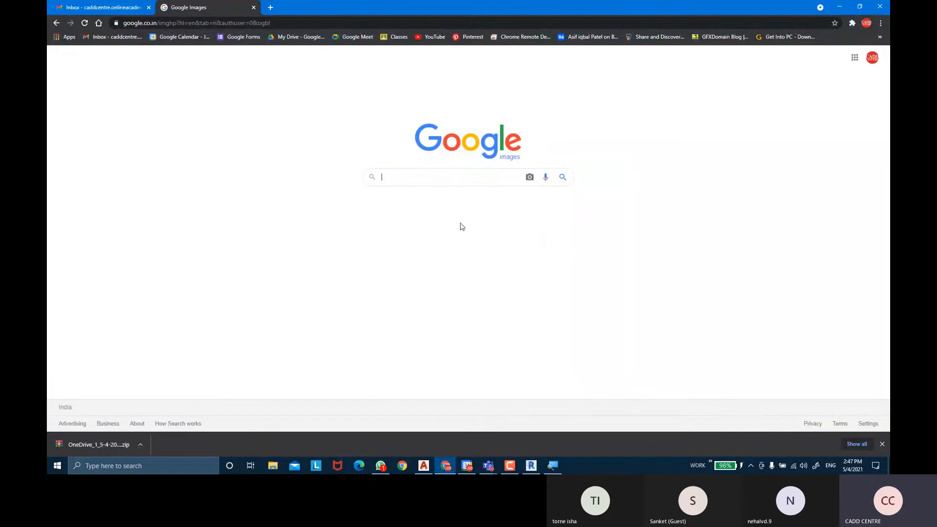
{"action": "type", "text": "BRA"}
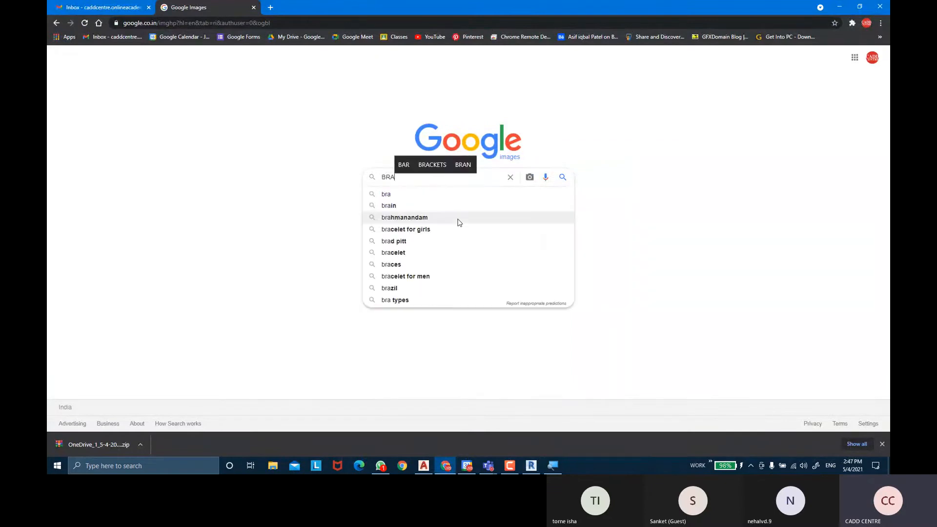
{"action": "type", "text": "GA WALL "}
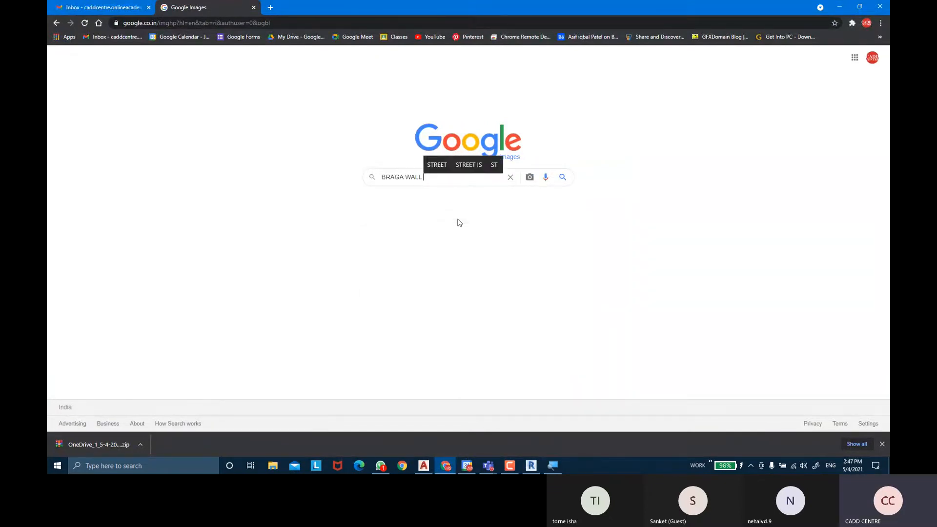
{"action": "type", "text": "TILES TEXTURE"}
{"action": "key", "text": "Return"}
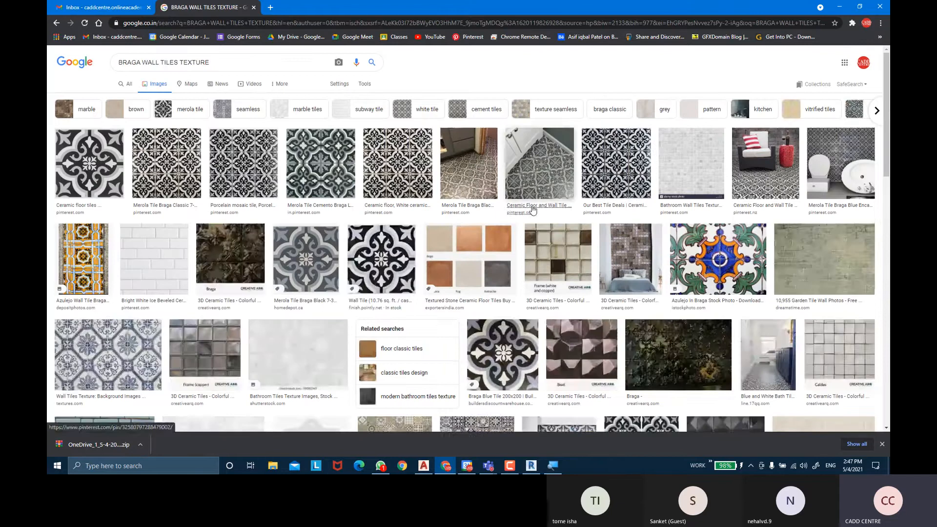
Step: Refine the image search to BRAGA WALL TILES TEXTURE SEAMLESS
{"action": "left_click", "coordinate": [248, 66]}
{"action": "type", "text": "SE"}
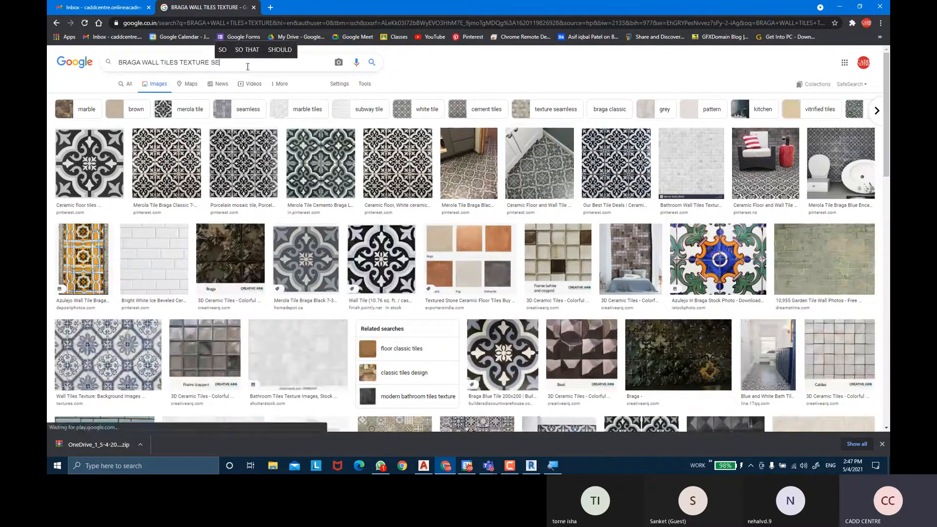
{"action": "type", "text": "AMLESS"}
{"action": "key", "text": "Return"}
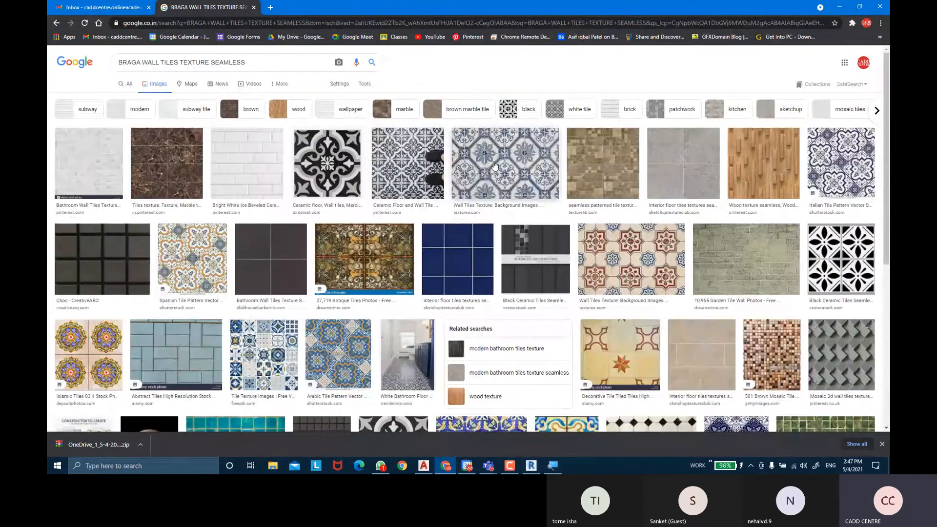
Step: Browse the seamless tile results and open the blue patchwork Tile Texture Images result from Freepik
{"action": "scroll", "coordinate": [524, 167], "scroll_direction": "down", "scroll_amount": 2}
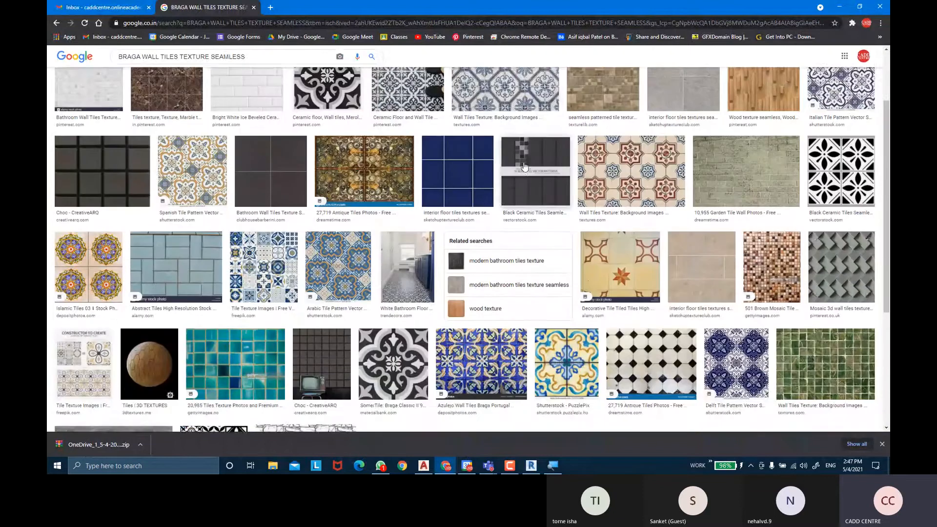
{"action": "scroll", "coordinate": [503, 184], "scroll_direction": "down", "scroll_amount": 1}
{"action": "scroll", "coordinate": [502, 183], "scroll_direction": "down", "scroll_amount": 2}
{"action": "scroll", "coordinate": [502, 184], "scroll_direction": "up", "scroll_amount": 2}
{"action": "left_click", "coordinate": [280, 210]}
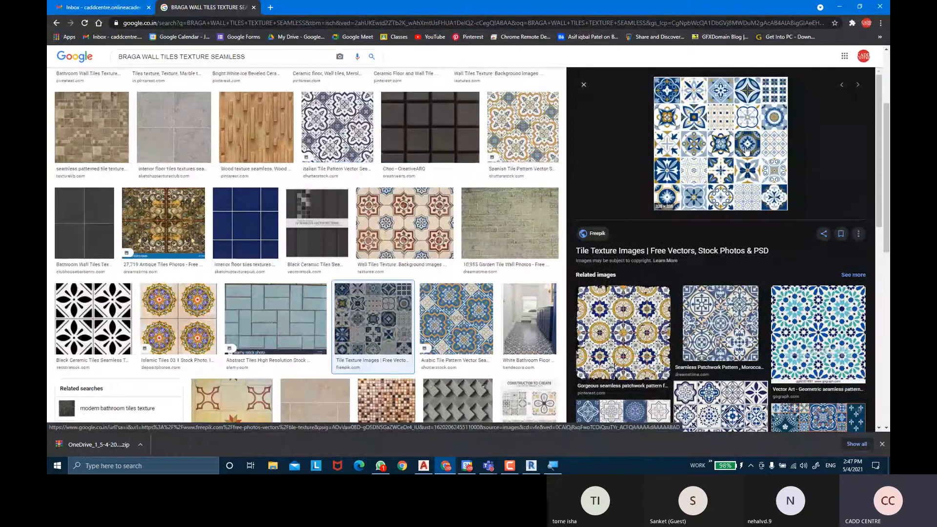
Step: Save the tile image as moroccan-pattern_102902-246.jpg in the MATERIALS folder inside the desktop's REVIT-THE BIM SOLUTION CLASS folder, and open the download
{"action": "right_click", "coordinate": [701, 132]}
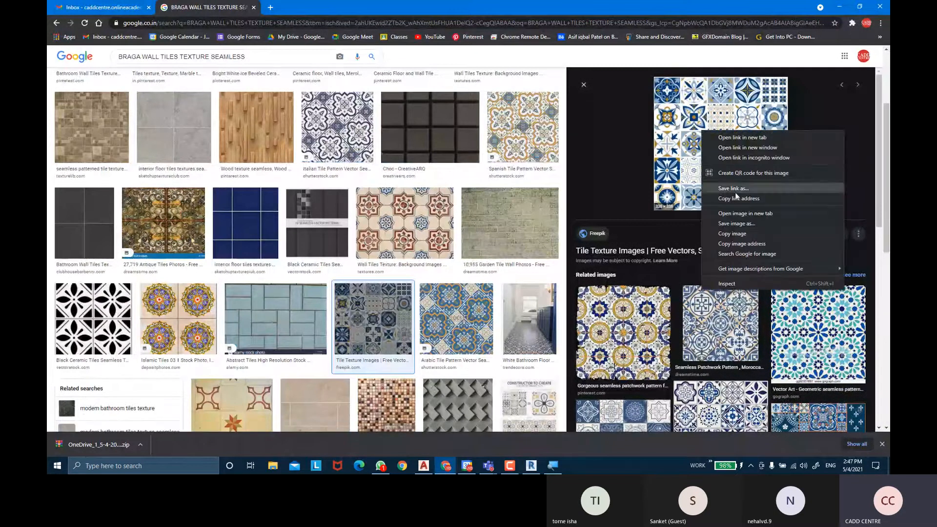
{"action": "left_click", "coordinate": [742, 224]}
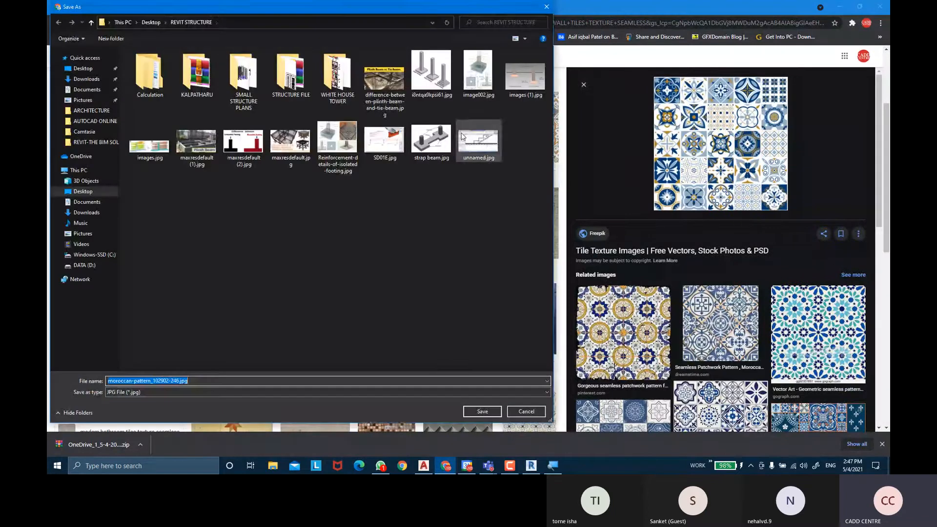
{"action": "left_click_drag", "start_coordinate": [224, 10], "coordinate": [269, 42]}
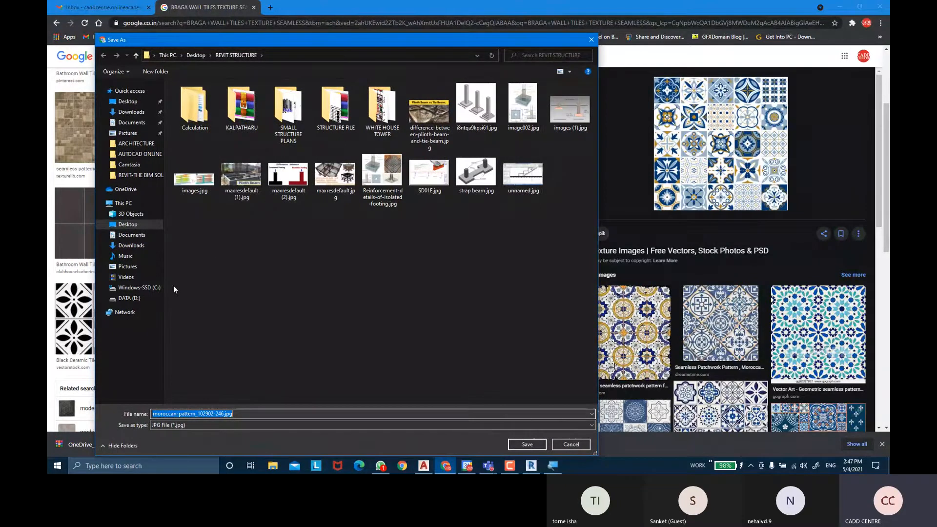
{"action": "left_click", "coordinate": [128, 101]}
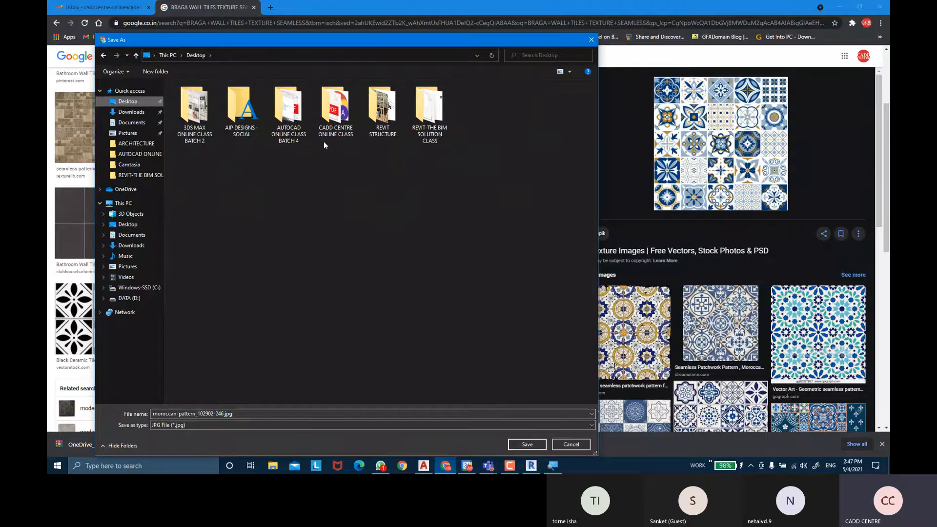
{"action": "left_click", "coordinate": [426, 138]}
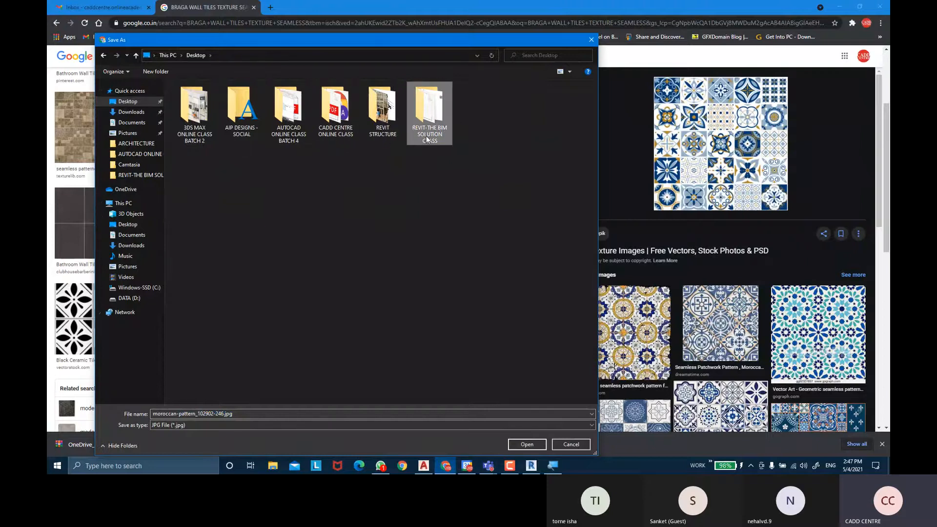
{"action": "double_click", "coordinate": [427, 138]}
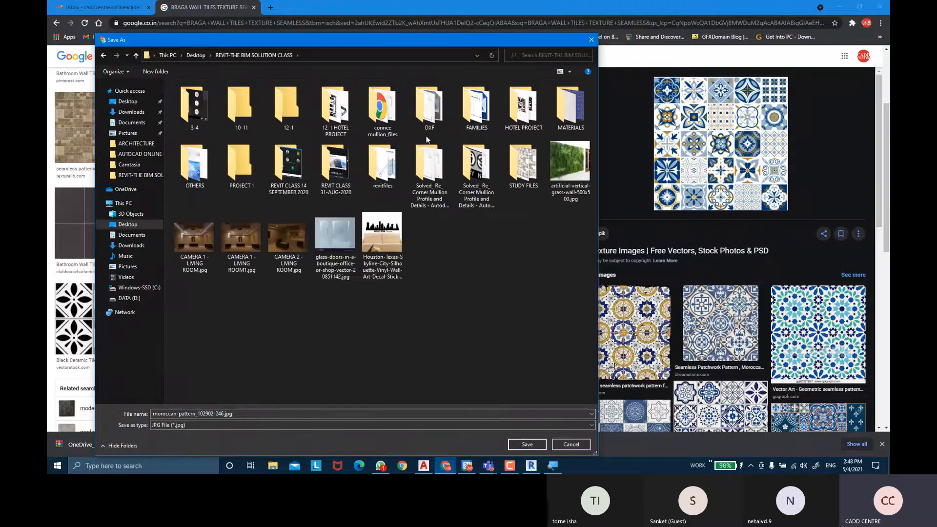
{"action": "left_click", "coordinate": [569, 118]}
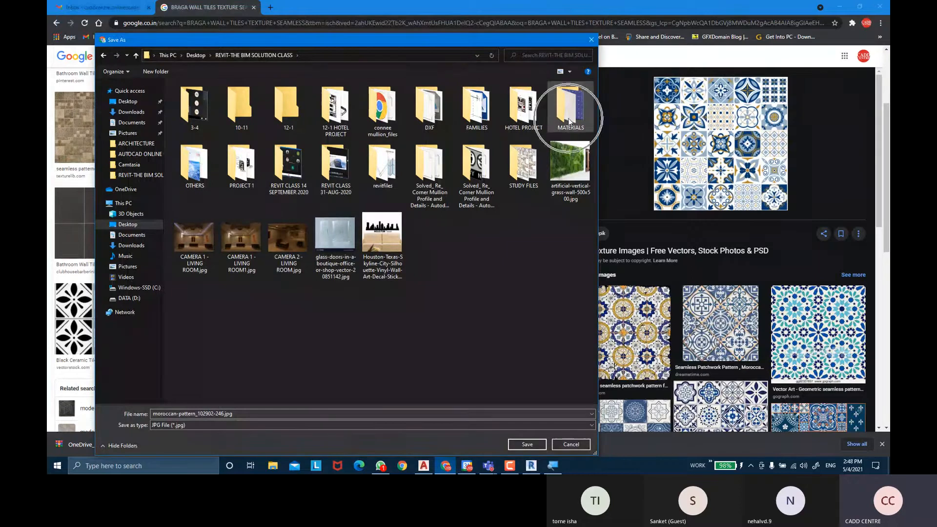
{"action": "double_click", "coordinate": [568, 119]}
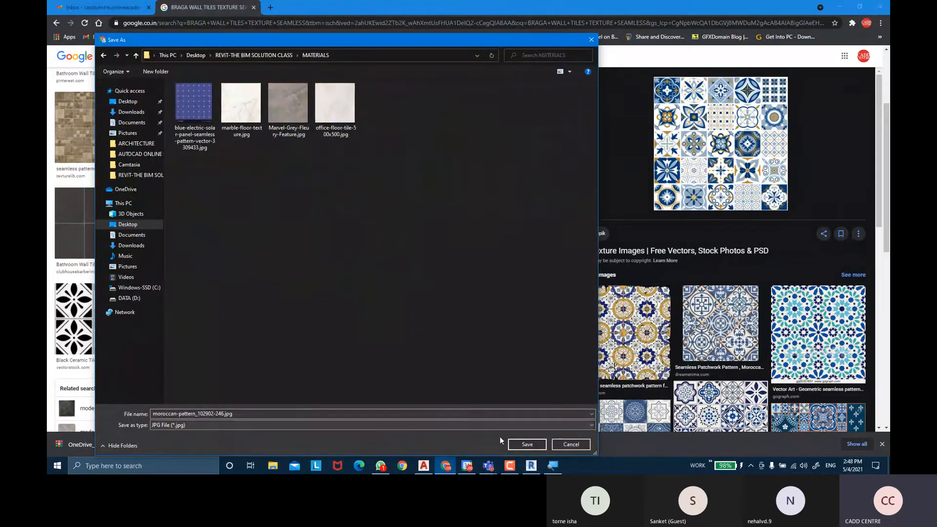
{"action": "left_click", "coordinate": [527, 444]}
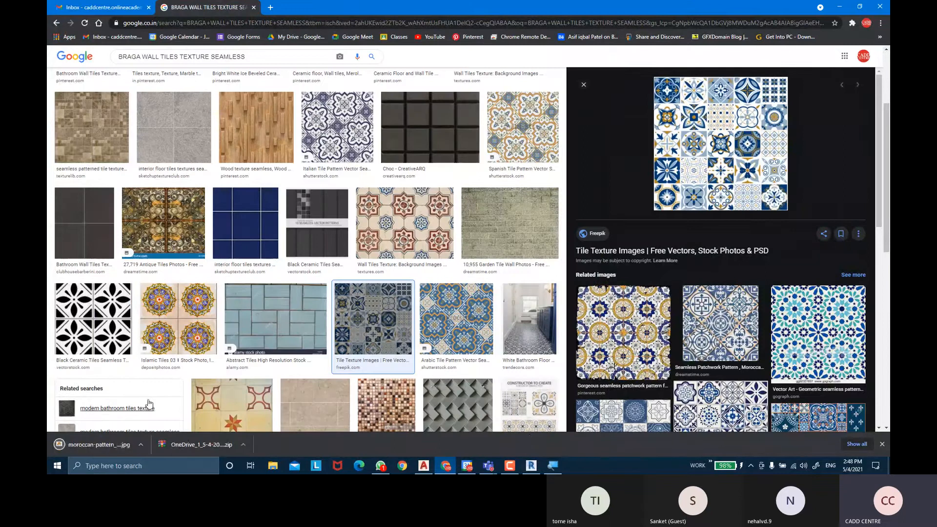
{"action": "left_click", "coordinate": [118, 444]}
Step: Switch back to Revit and create a new material named AR-WALL TILES- 450 X 450 for the 12 mm layer
{"action": "left_click", "coordinate": [531, 466]}
{"action": "left_click", "coordinate": [579, 214]}
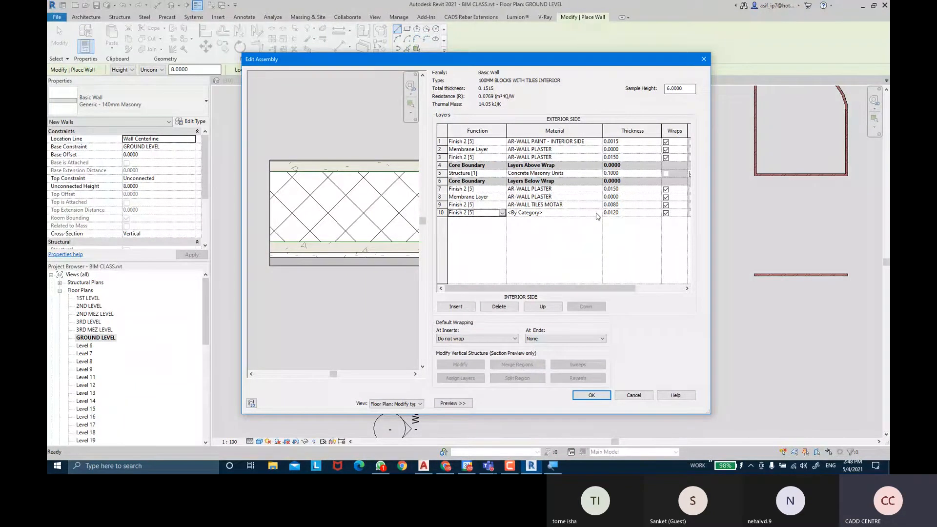
{"action": "left_click", "coordinate": [597, 215]}
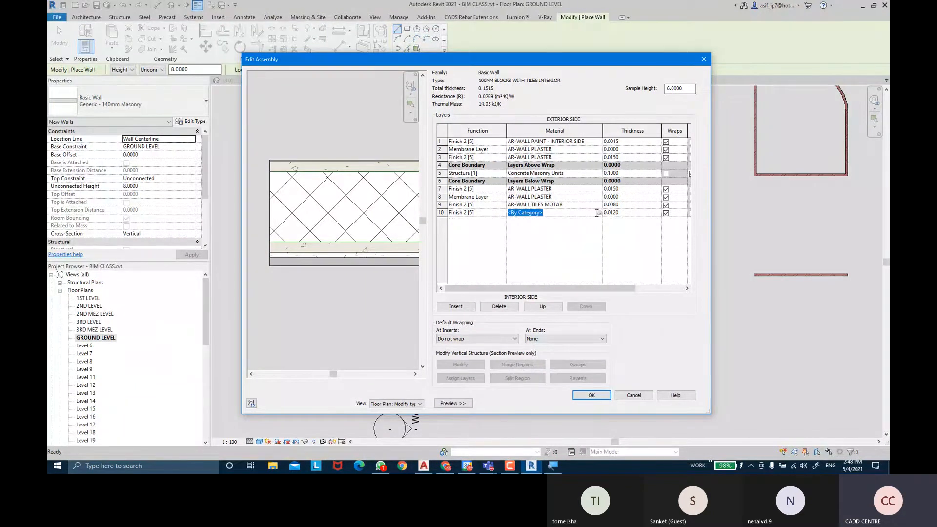
{"action": "left_click", "coordinate": [600, 213]}
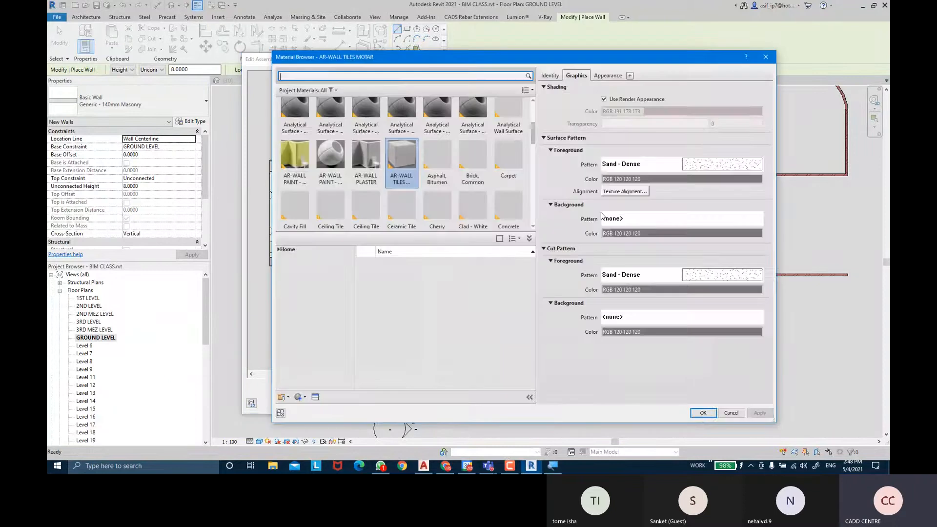
{"action": "left_click", "coordinate": [304, 398]}
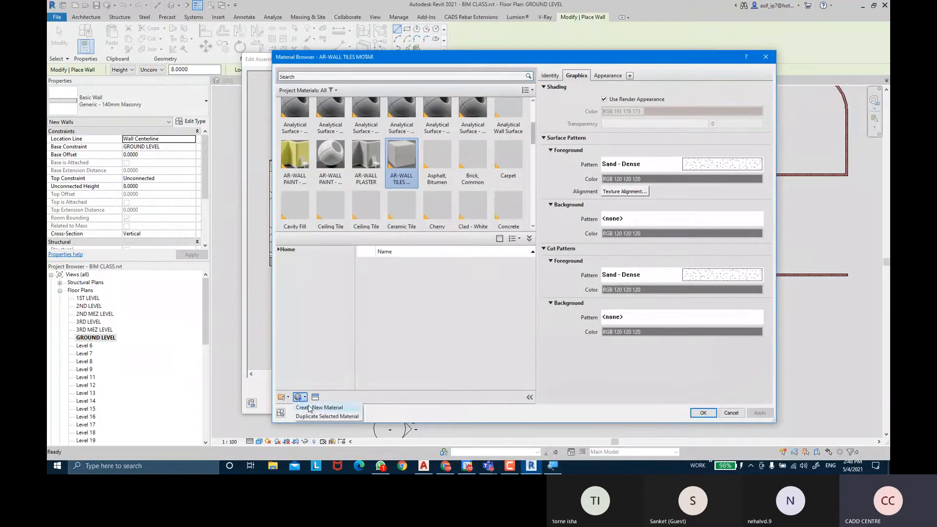
{"action": "left_click", "coordinate": [319, 408]}
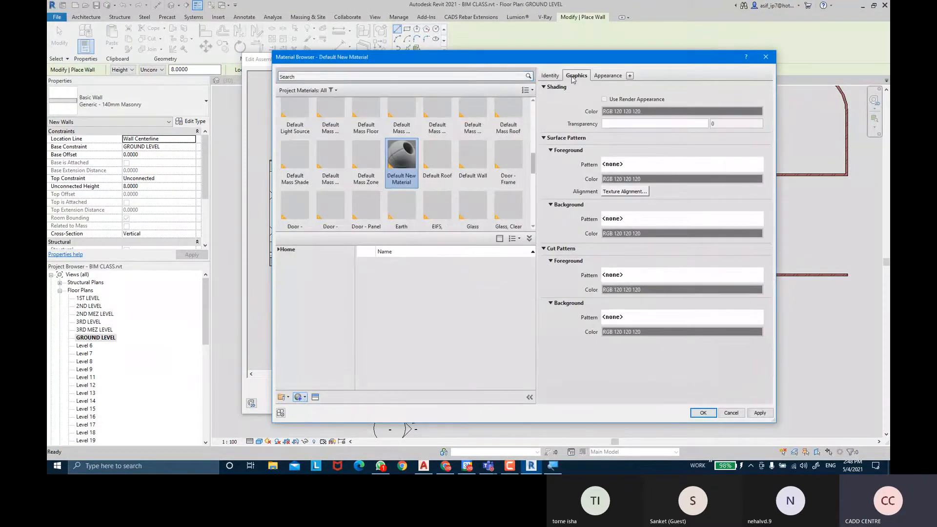
{"action": "left_click", "coordinate": [551, 76]}
{"action": "triple_click", "coordinate": [693, 91]}
{"action": "type", "text": "AR-WALL TILES- 450 X 450"}
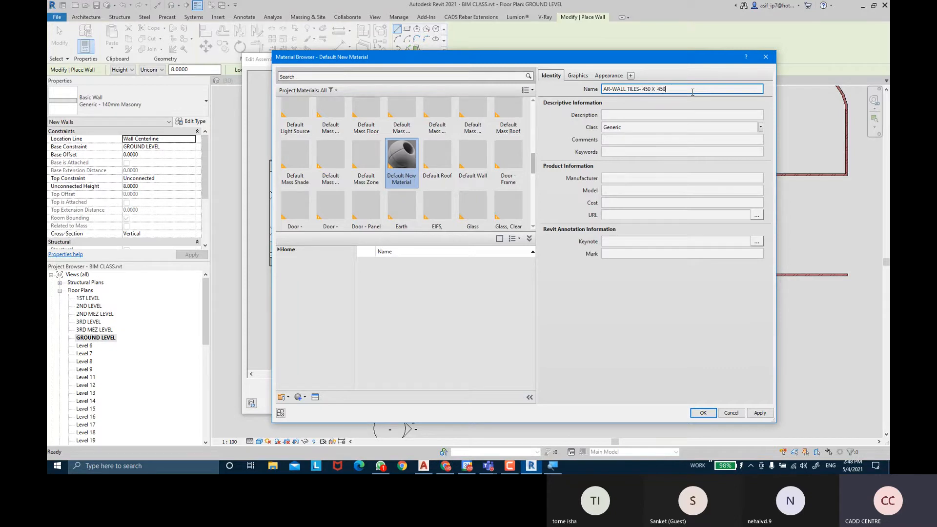
{"action": "key", "text": "Return"}
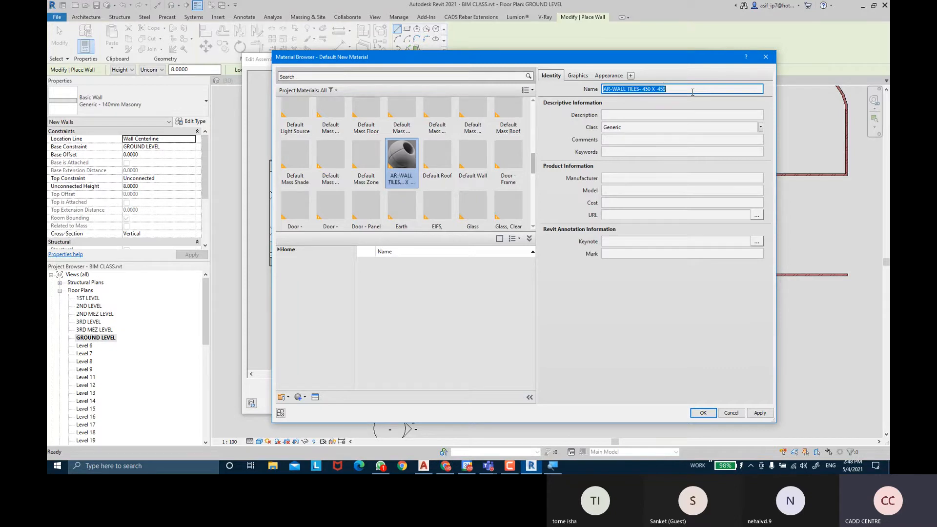
Step: Describe the tile material as 450 X 450 BRAGA TILES and set its class to Ceramic
{"action": "left_click", "coordinate": [627, 116]}
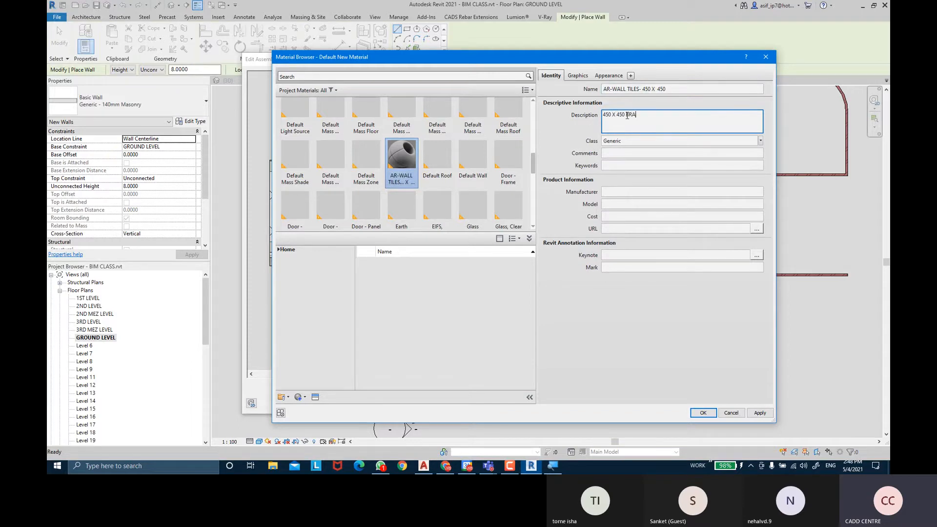
{"action": "type", "text": "450 X 450 FRAGA TILES"}
{"action": "left_click", "coordinate": [761, 143]}
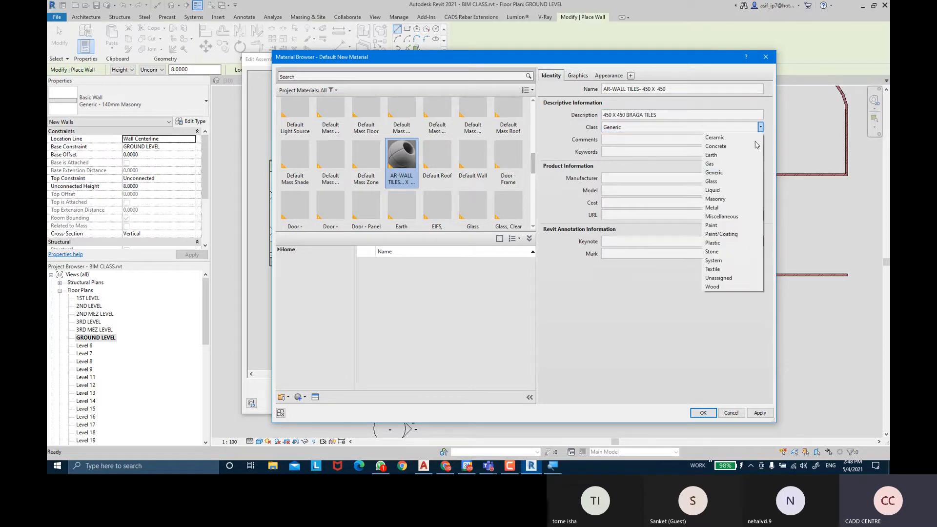
{"action": "left_click", "coordinate": [746, 138]}
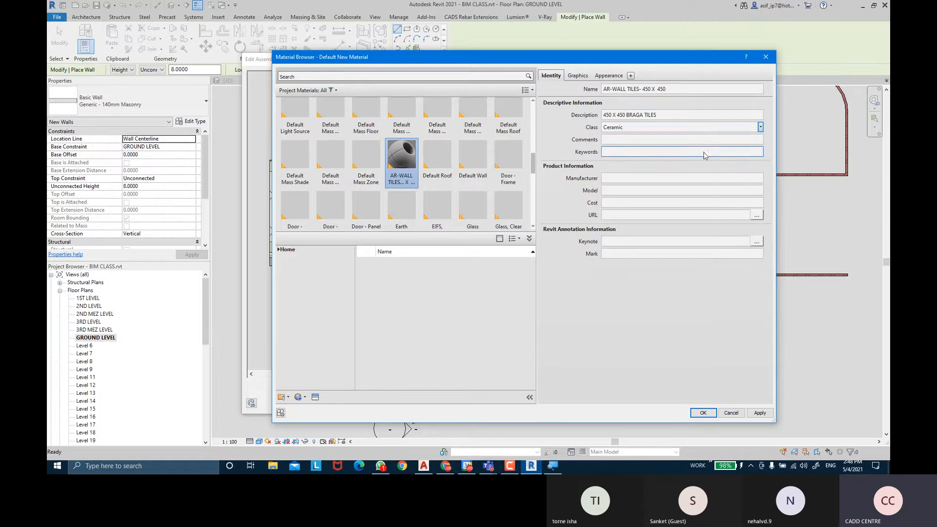
Step: Enter a cost of 85 in the tile material's product information
{"action": "left_click", "coordinate": [658, 181]}
{"action": "left_click", "coordinate": [649, 206]}
{"action": "left_click", "coordinate": [648, 220]}
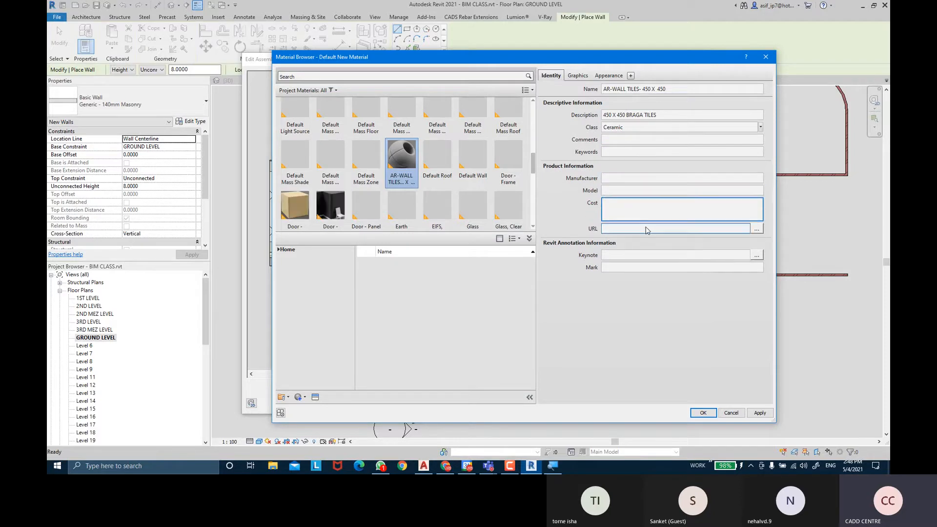
{"action": "type", "text": "85"}
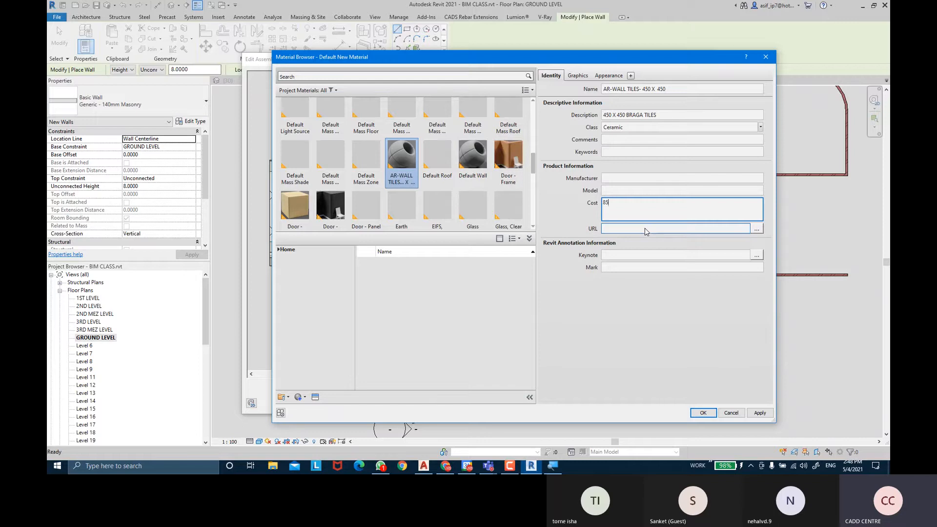
{"action": "key", "text": "Return"}
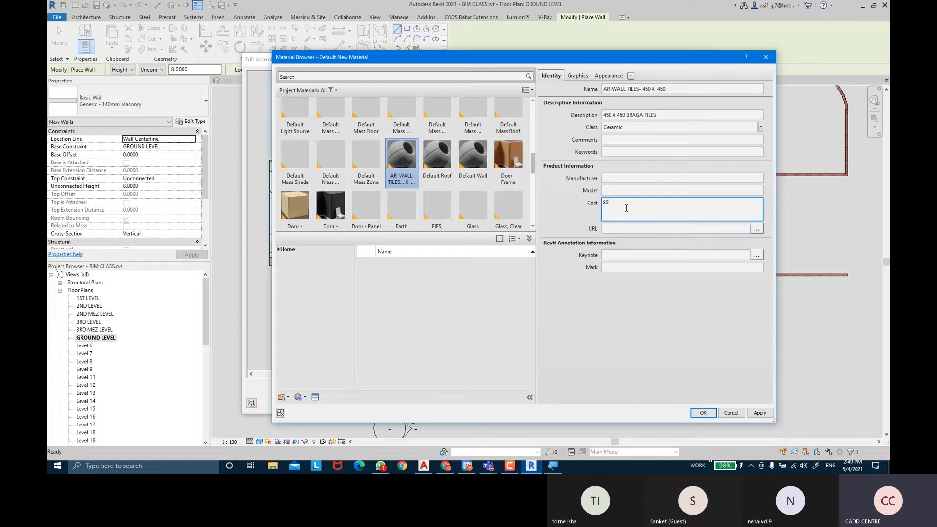
Step: Enable Use Render Appearance for the material's shading and select the 250mm Squares model pattern for the surface foreground
{"action": "left_click", "coordinate": [579, 76]}
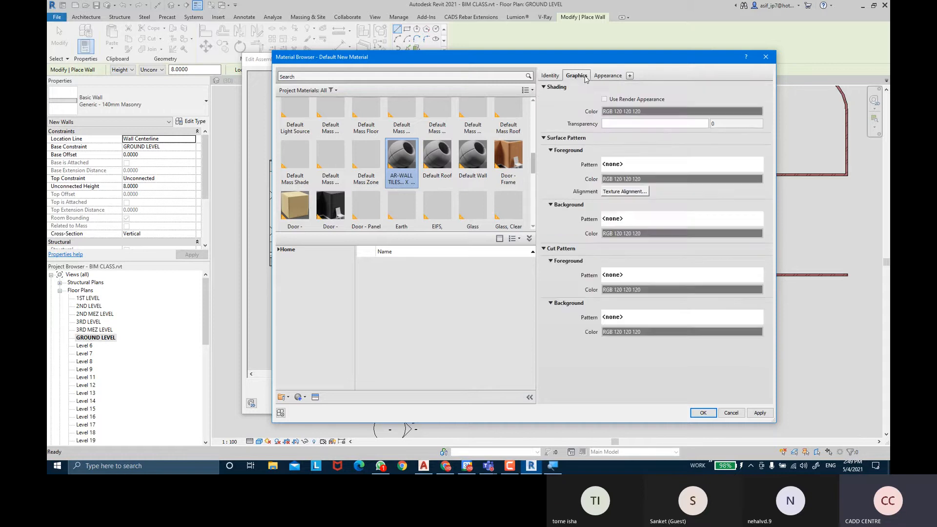
{"action": "left_click", "coordinate": [636, 100]}
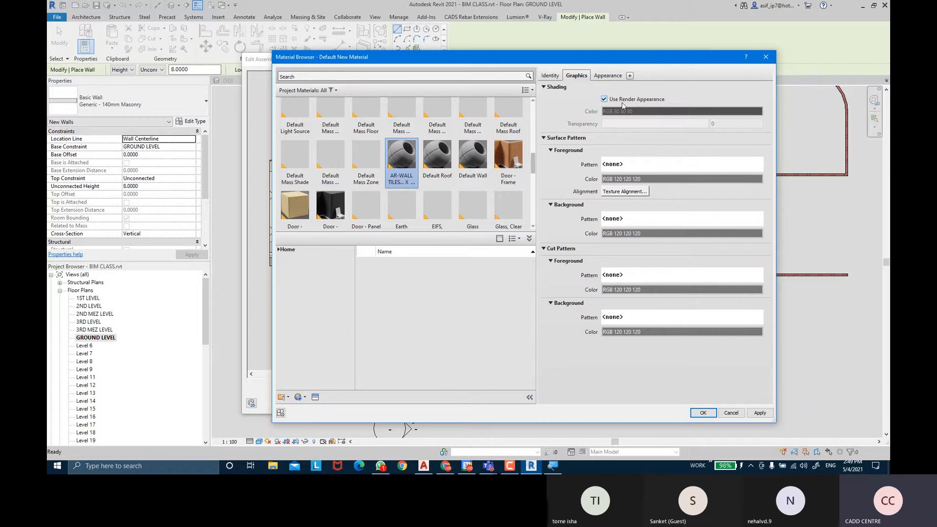
{"action": "left_click", "coordinate": [633, 166]}
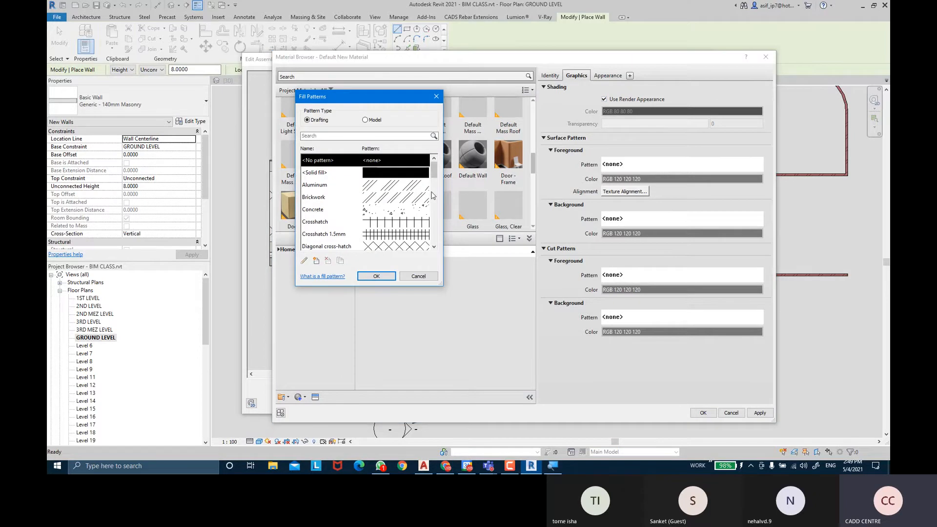
{"action": "left_click_drag", "start_coordinate": [434, 177], "coordinate": [445, 209]}
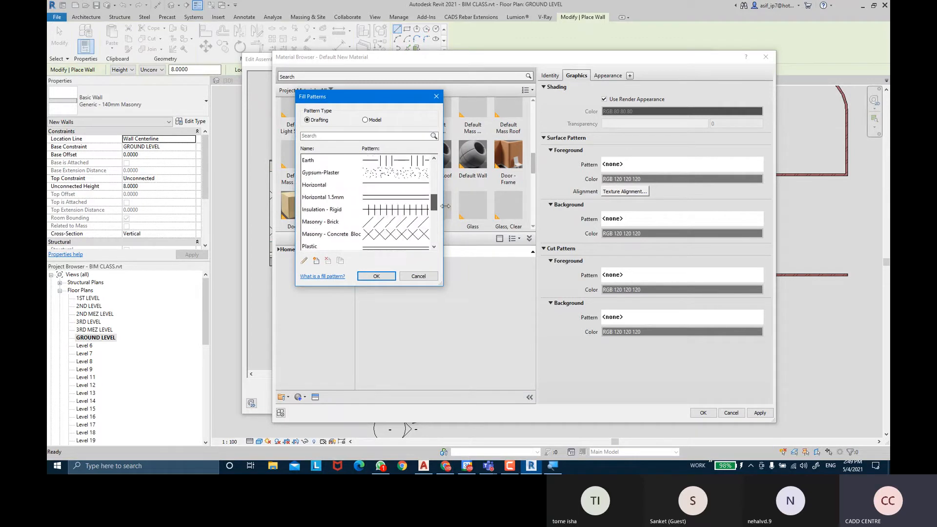
{"action": "left_click", "coordinate": [369, 121]}
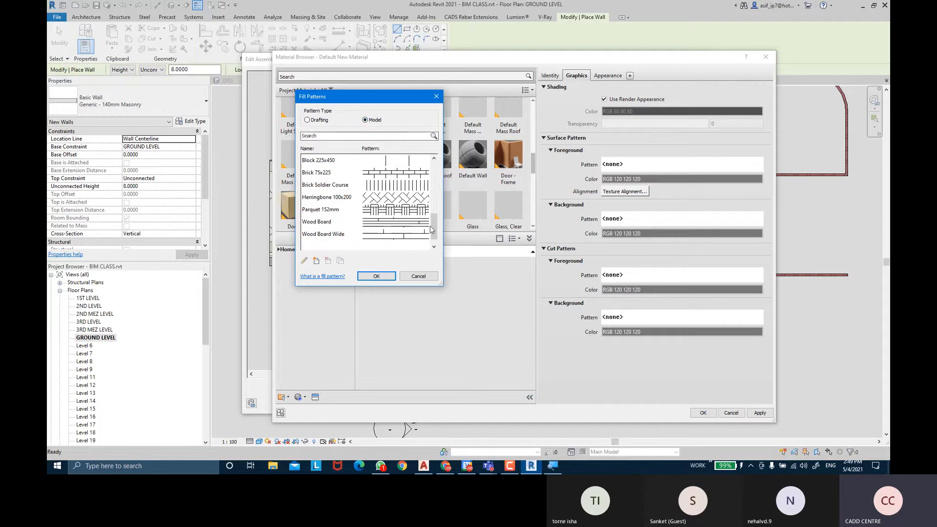
{"action": "left_click_drag", "start_coordinate": [434, 228], "coordinate": [434, 207]}
{"action": "left_click", "coordinate": [393, 186]}
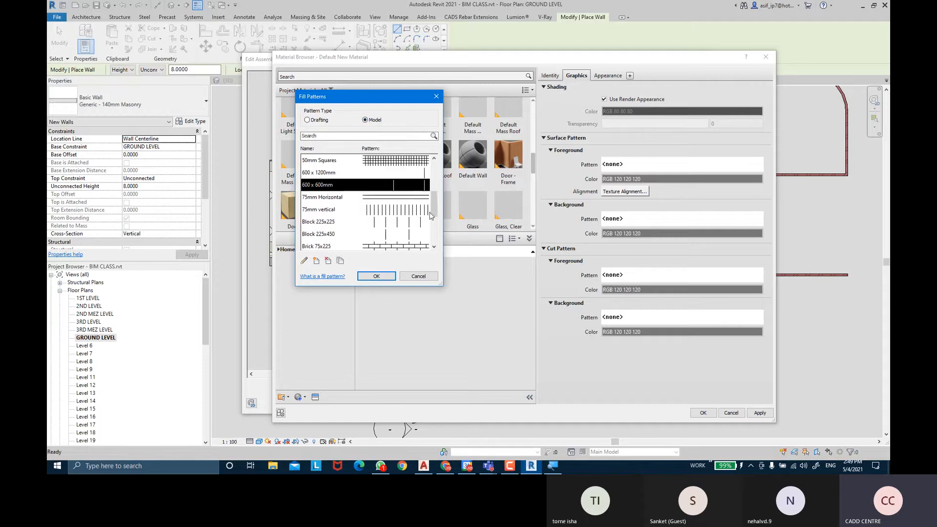
{"action": "left_click_drag", "start_coordinate": [434, 212], "coordinate": [434, 207]}
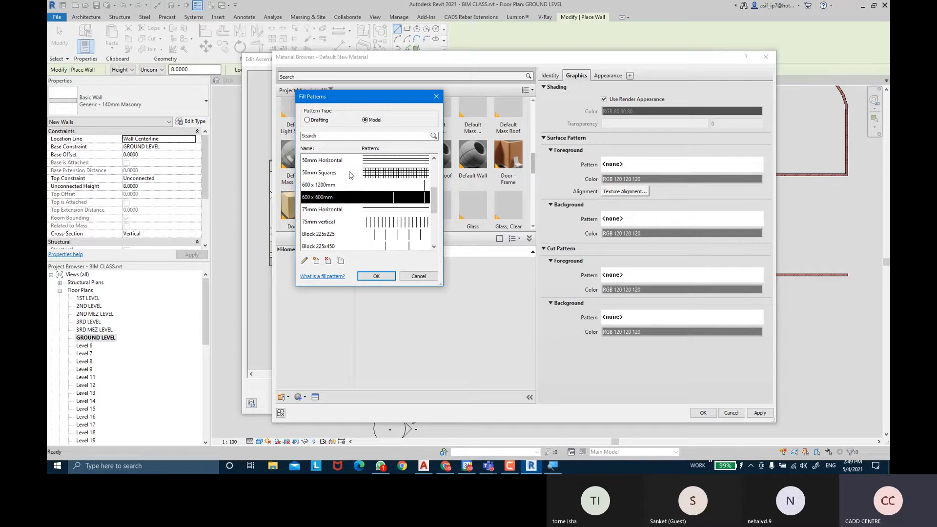
{"action": "left_click", "coordinate": [328, 174]}
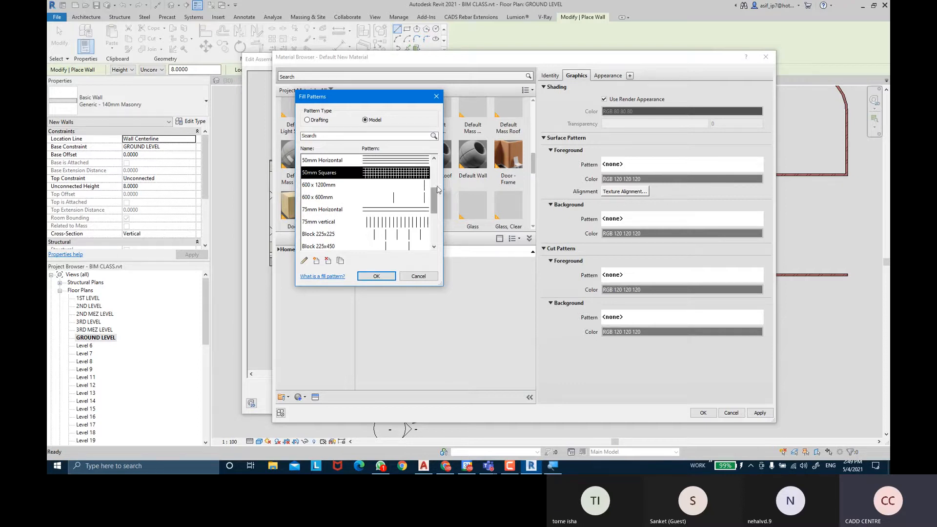
{"action": "left_click_drag", "start_coordinate": [432, 195], "coordinate": [440, 178]}
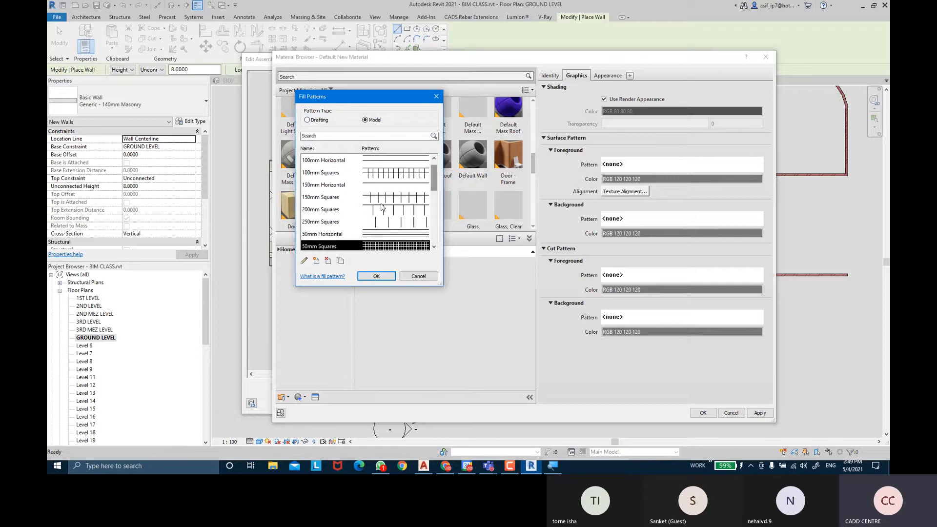
{"action": "left_click", "coordinate": [360, 222]}
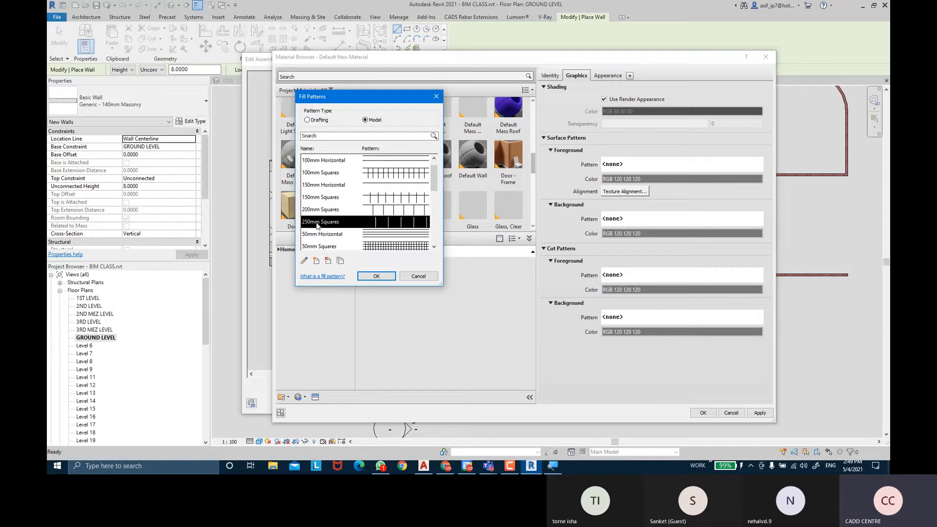
Step: Duplicate the selected pattern as 450MM SQUARE with both line spacings at 0.45 m and apply it as the foreground surface pattern
{"action": "left_click", "coordinate": [340, 263]}
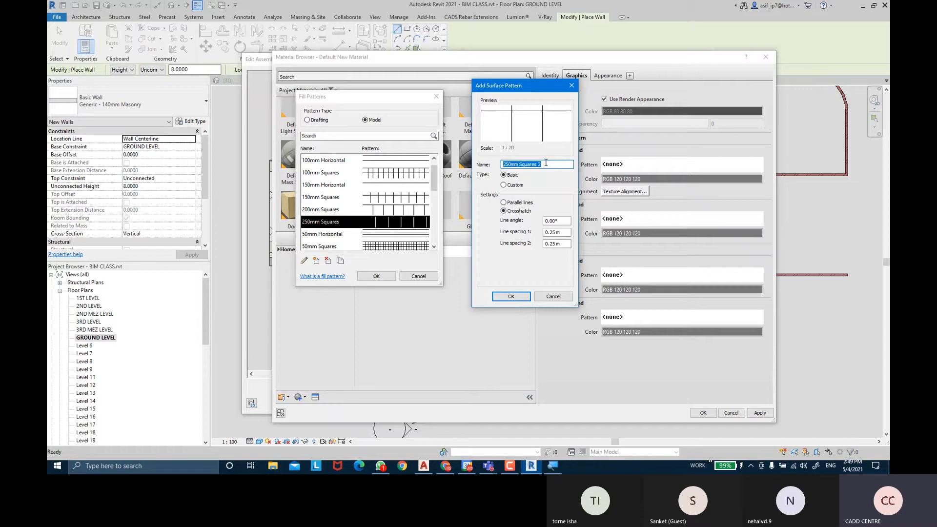
{"action": "key", "text": "BackSpace"}
{"action": "type", "text": "450MM S"}
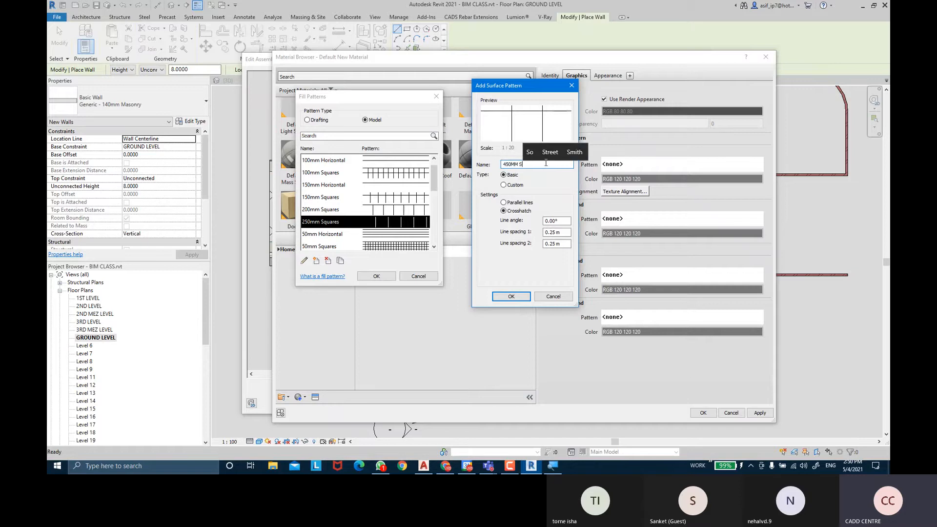
{"action": "type", "text": "QUARE"}
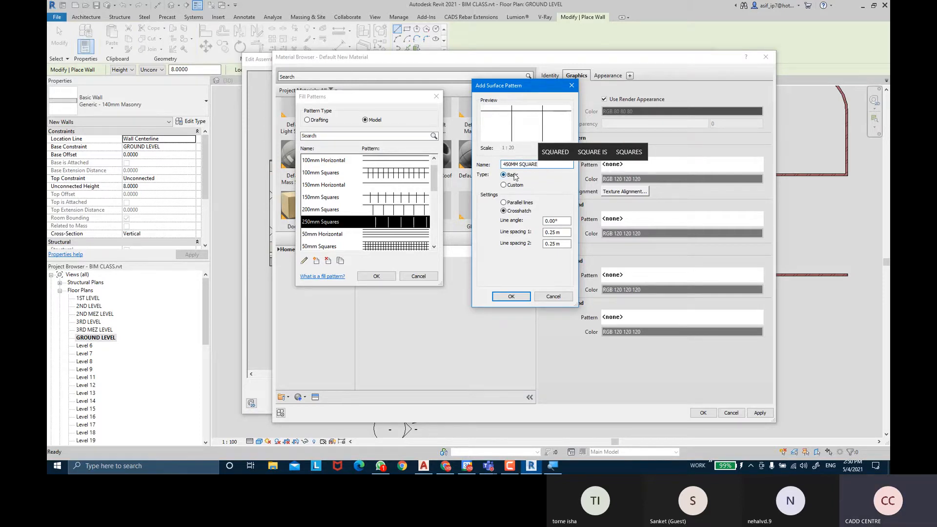
{"action": "left_click_drag", "start_coordinate": [564, 232], "coordinate": [542, 232]}
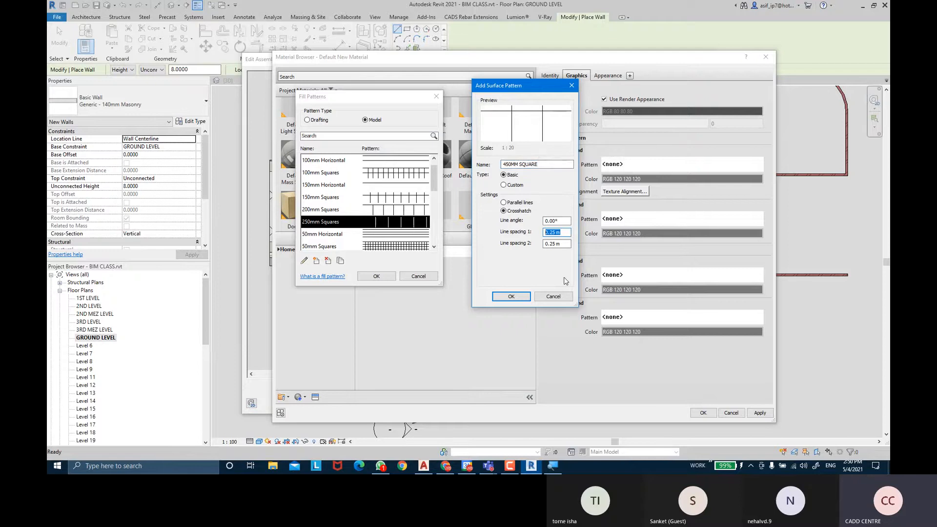
{"action": "type", "text": "0.45"}
{"action": "key", "text": "Tab"}
{"action": "type", "text": "0.45"}
{"action": "key", "text": "Return"}
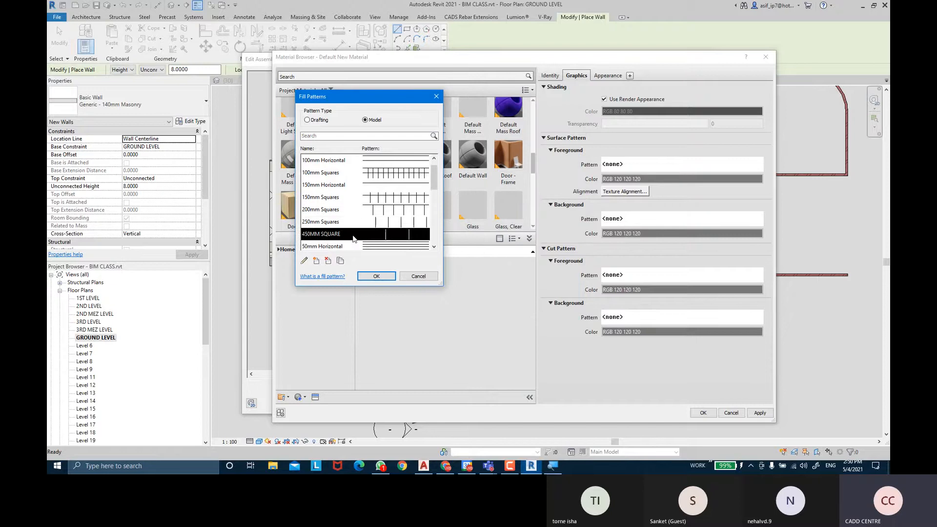
{"action": "left_click", "coordinate": [376, 277]}
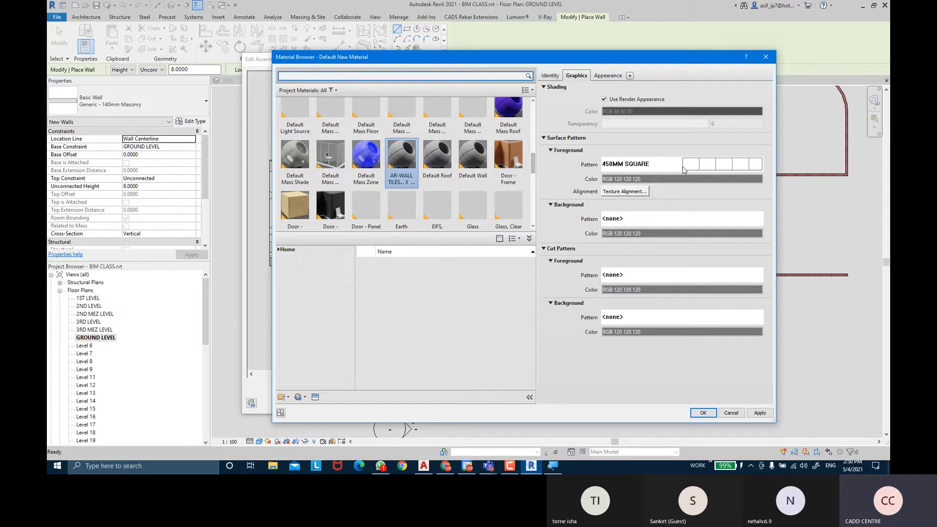
Step: Set the material's foreground cut pattern to Diagonal crosshatch 1.5mm
{"action": "left_click", "coordinate": [668, 276]}
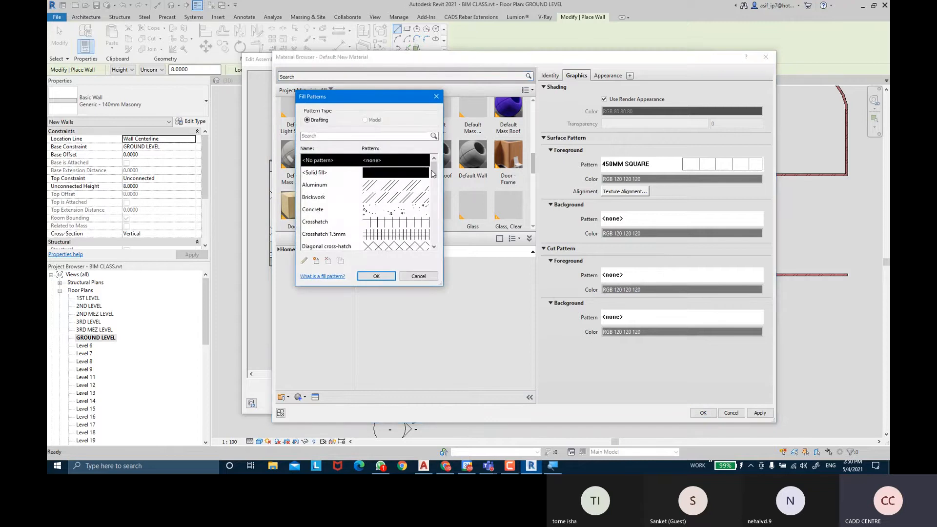
{"action": "left_click_drag", "start_coordinate": [434, 171], "coordinate": [436, 191]}
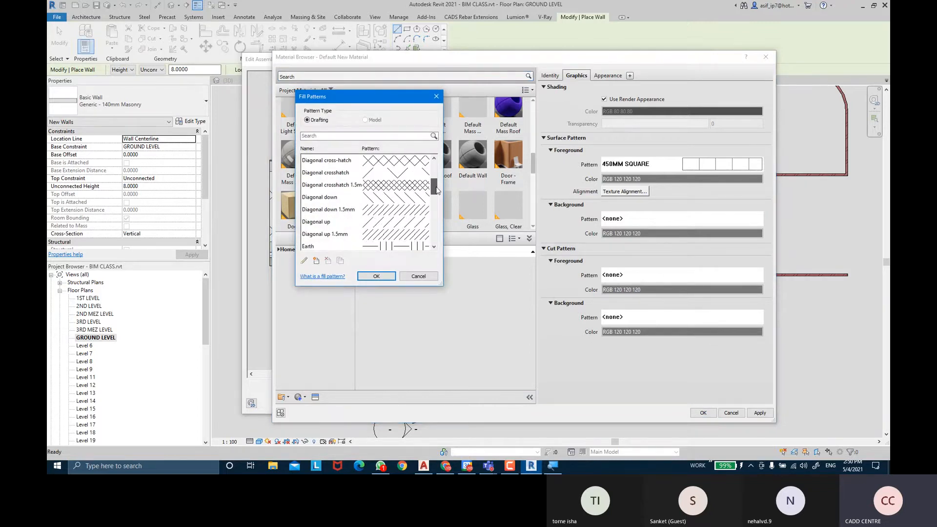
{"action": "left_click", "coordinate": [388, 188]}
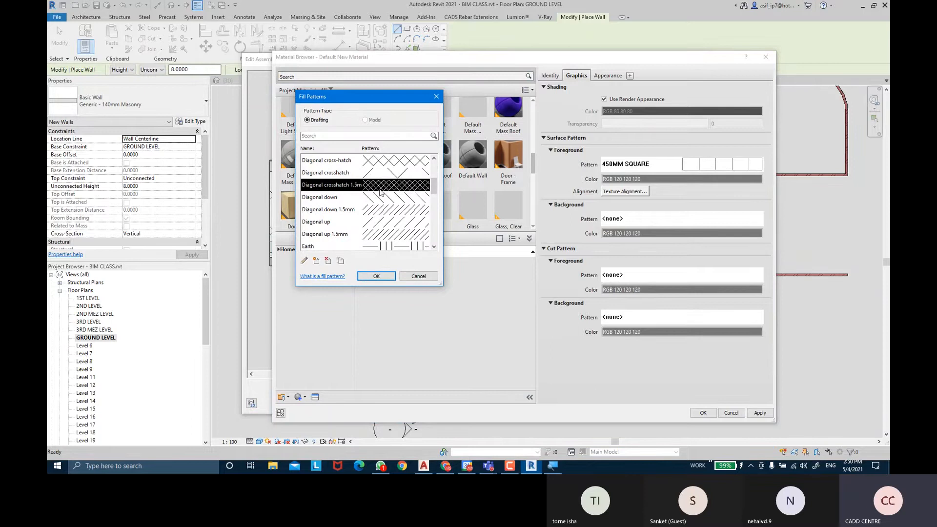
{"action": "left_click", "coordinate": [377, 277]}
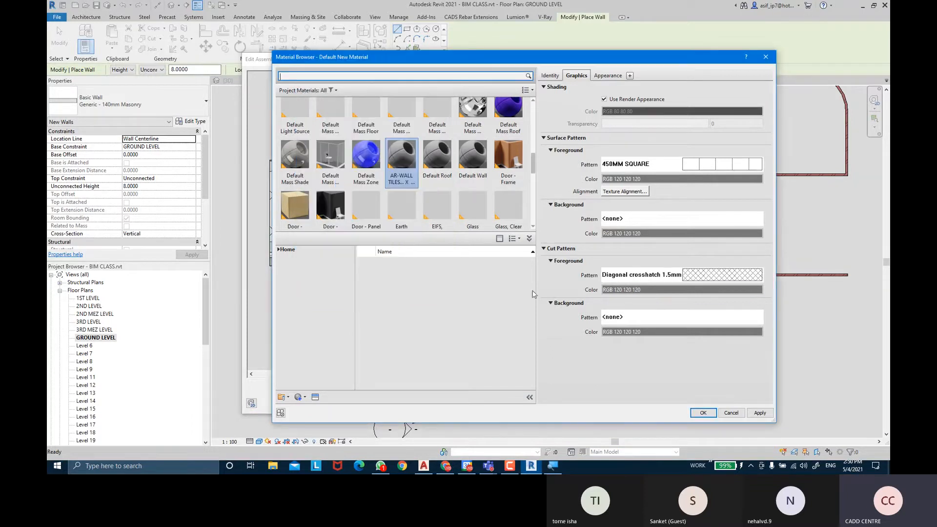
Step: Set the material's background cut pattern to Sand and collapse the surface pattern's background settings
{"action": "left_click", "coordinate": [695, 318]}
{"action": "left_click_drag", "start_coordinate": [434, 170], "coordinate": [435, 214]}
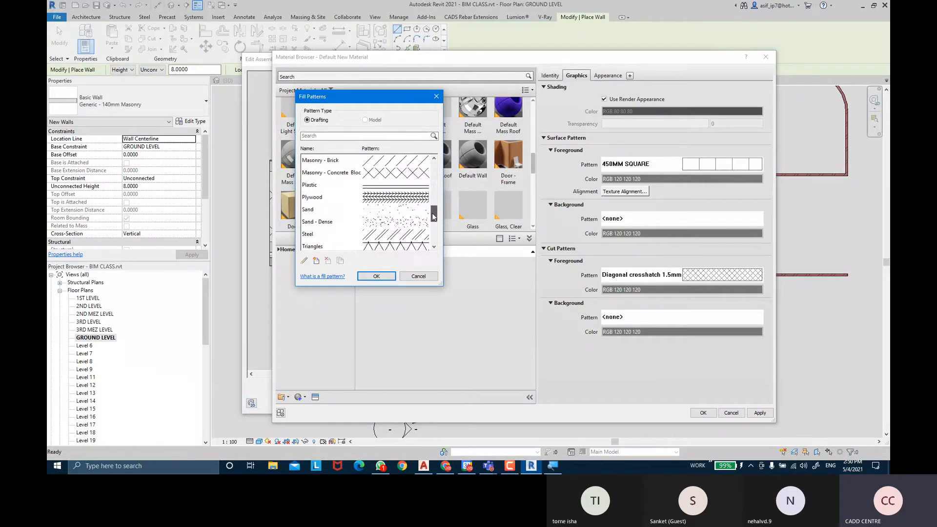
{"action": "left_click", "coordinate": [403, 212]}
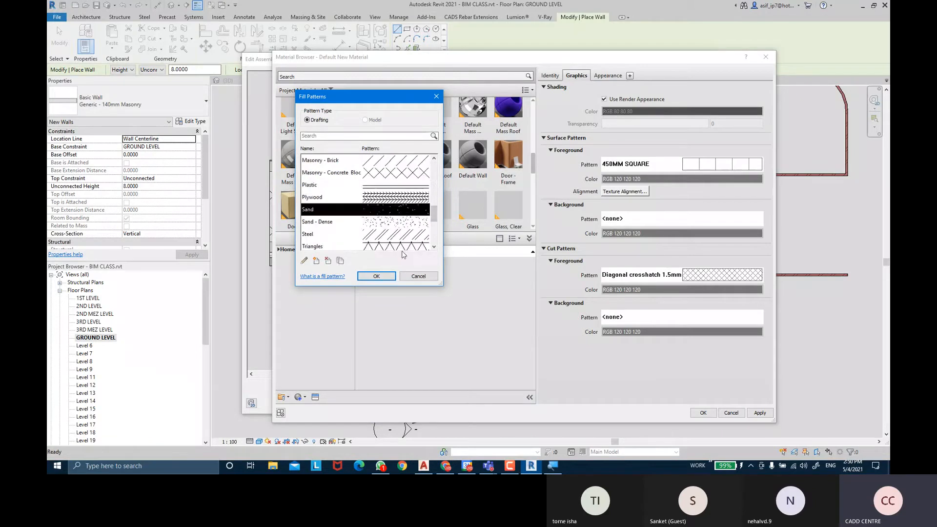
{"action": "left_click", "coordinate": [377, 276]}
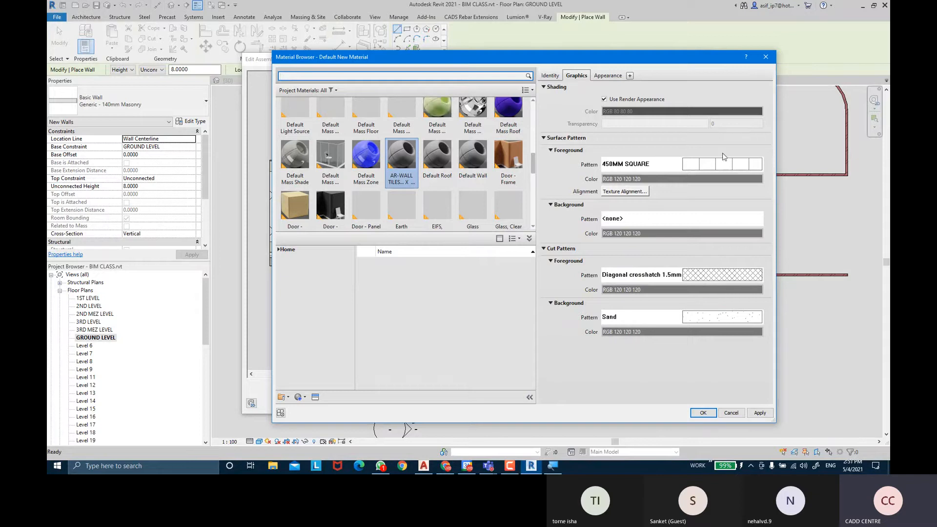
{"action": "left_click", "coordinate": [565, 204]}
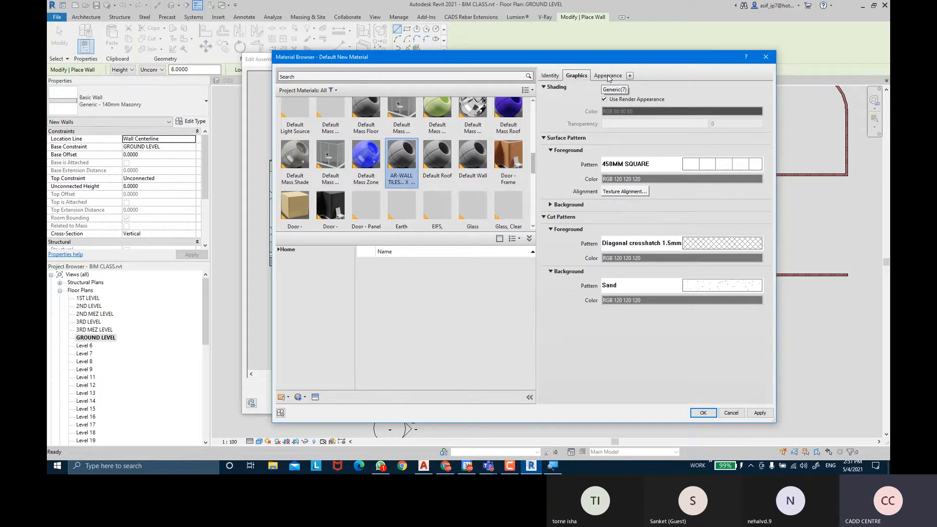
Step: Assign a Tiles texture map as the generic image in the tile material's appearance
{"action": "left_click", "coordinate": [608, 77]}
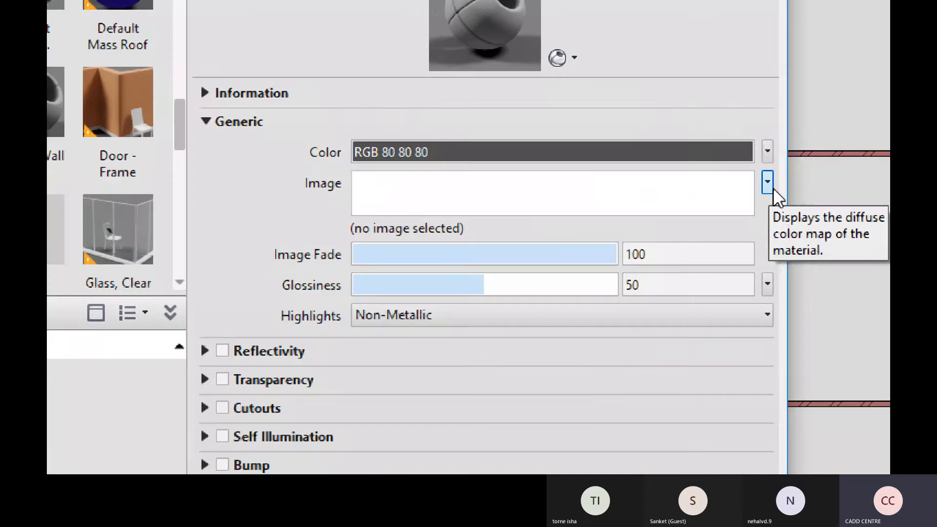
{"action": "left_click", "coordinate": [771, 188]}
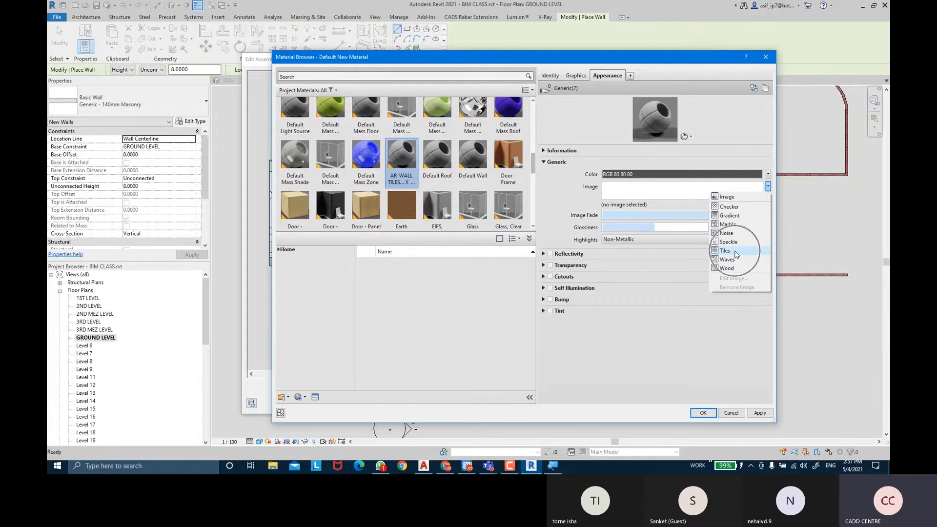
{"action": "left_click", "coordinate": [734, 260]}
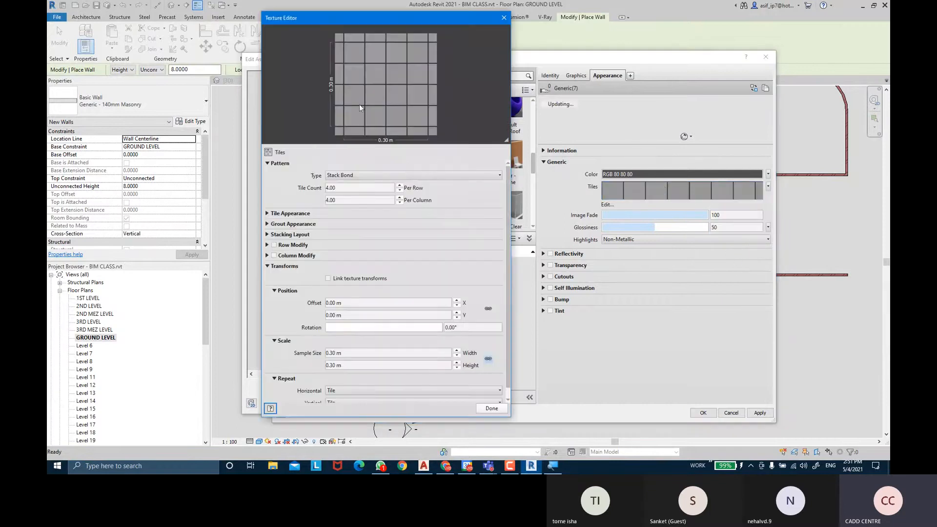
{"action": "left_click_drag", "start_coordinate": [377, 22], "coordinate": [391, 28]}
{"action": "key", "text": "ctrl"}
{"action": "left_click_drag", "start_coordinate": [301, 24], "coordinate": [330, 31]}
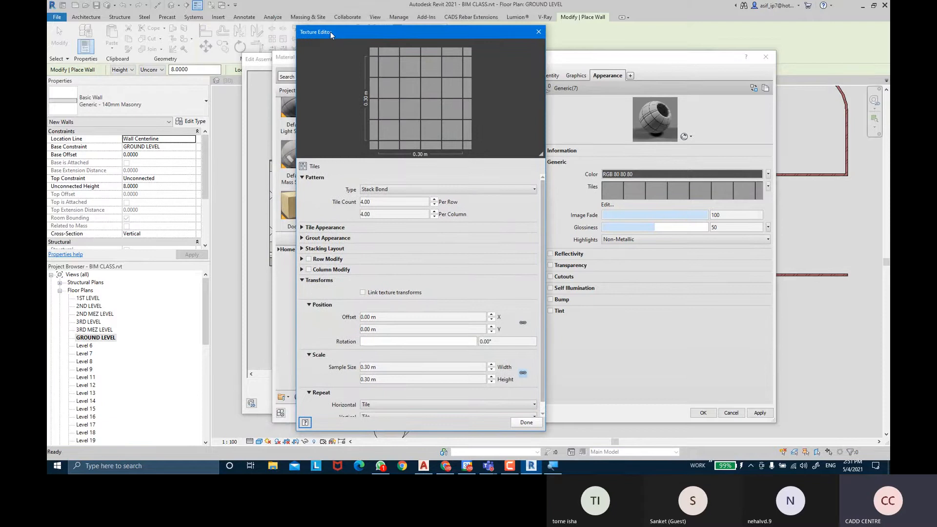
Step: Keep the Stack Bond pattern type and set the tile count to 1 per row and 1 per column
{"action": "left_click", "coordinate": [423, 190]}
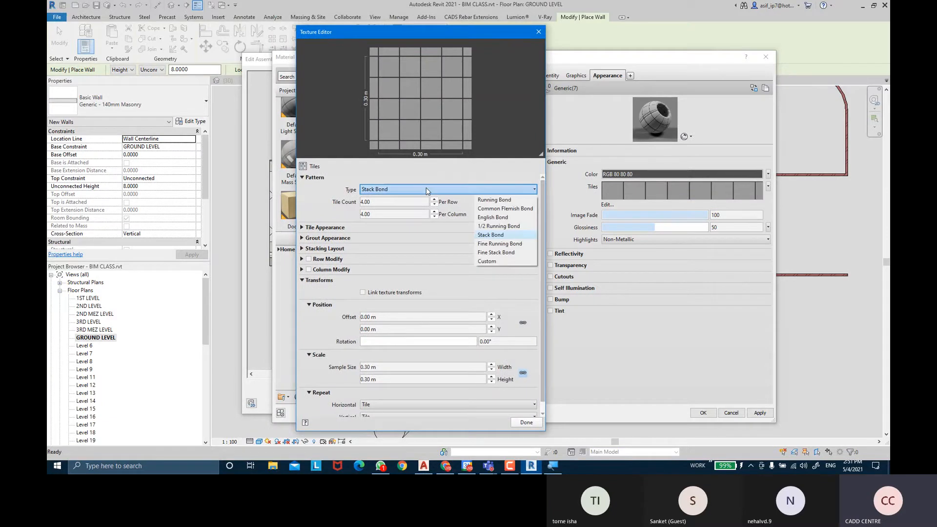
{"action": "left_click", "coordinate": [427, 190]}
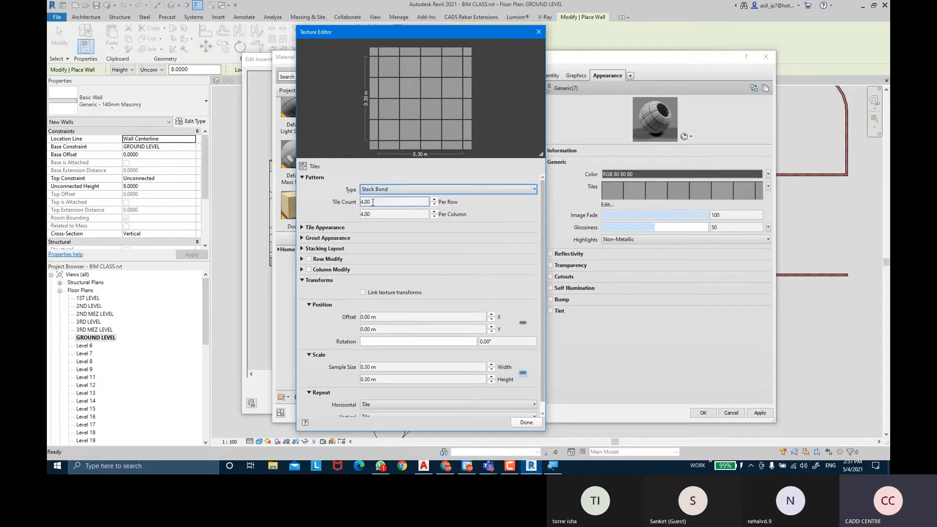
{"action": "key", "text": "ctrl"}
{"action": "left_click", "coordinate": [358, 202]}
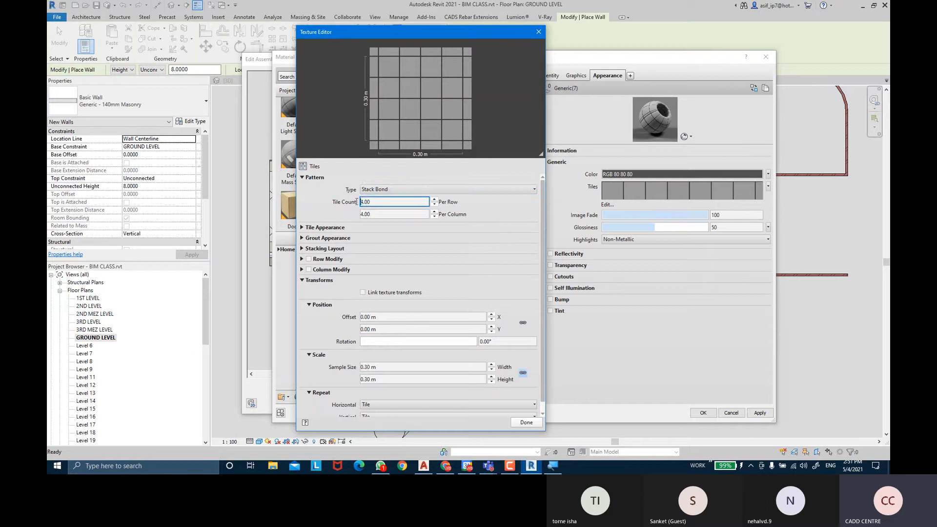
{"action": "double_click", "coordinate": [382, 202]}
{"action": "type", "text": "1"}
{"action": "key", "text": "Tab"}
{"action": "type", "text": "1"}
{"action": "key", "text": "Return"}
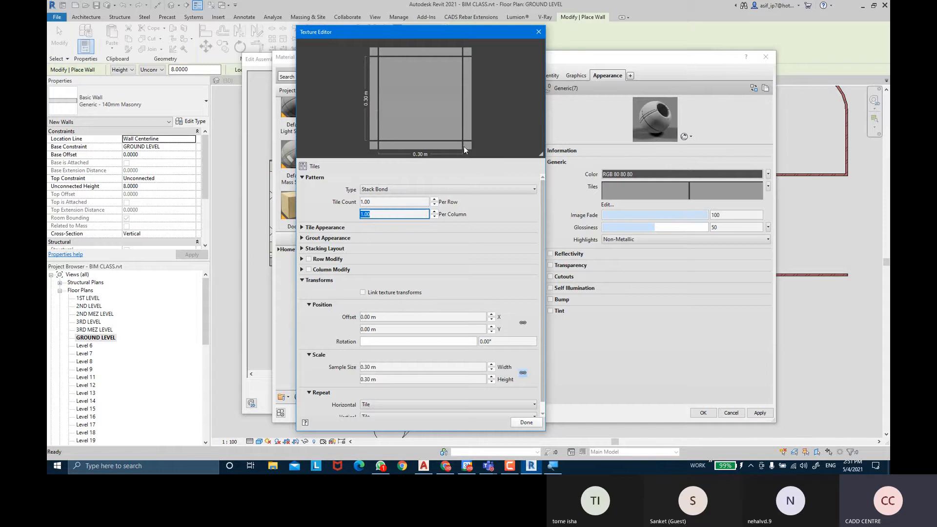
{"action": "left_click", "coordinate": [383, 215]}
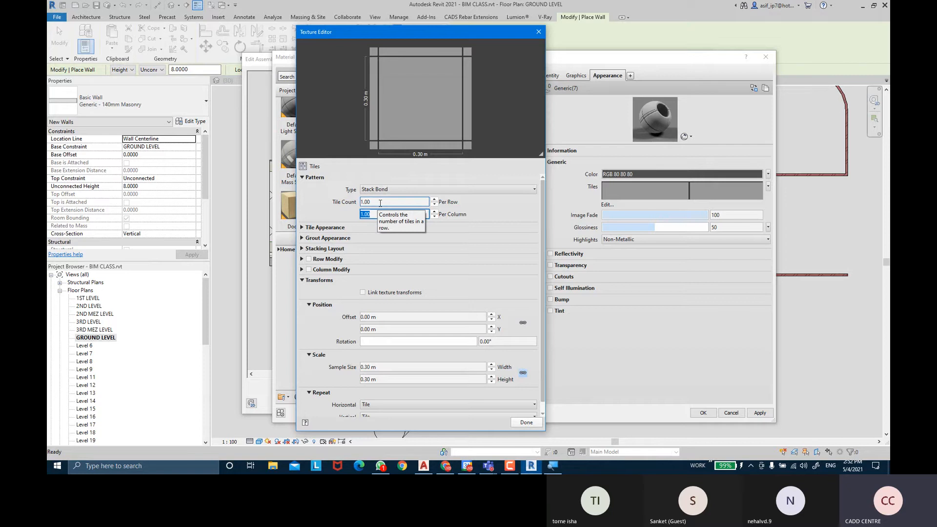
Step: Set the tile texture's sample size to 0.45 m wide and high, and expand the tile appearance settings
{"action": "left_click", "coordinate": [398, 367]}
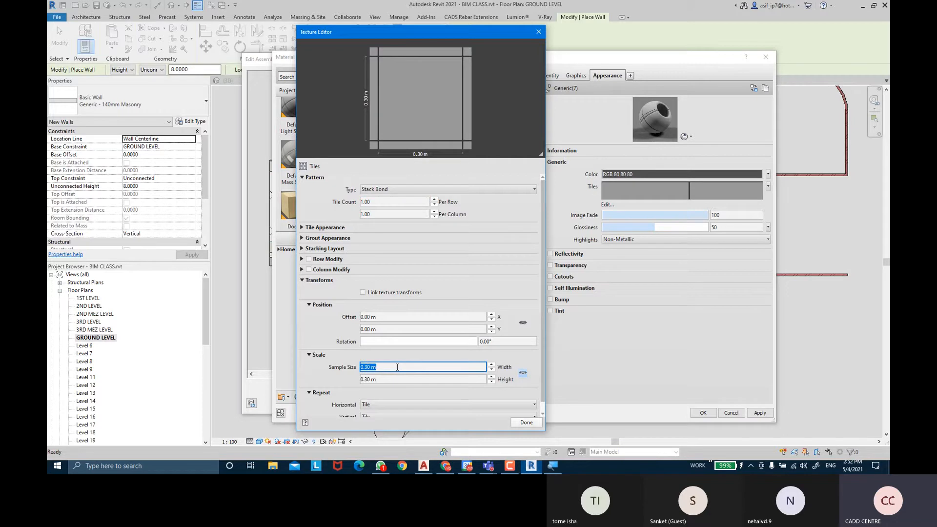
{"action": "key", "text": "BackSpace"}
{"action": "type", "text": ".450"}
{"action": "key", "text": "Return"}
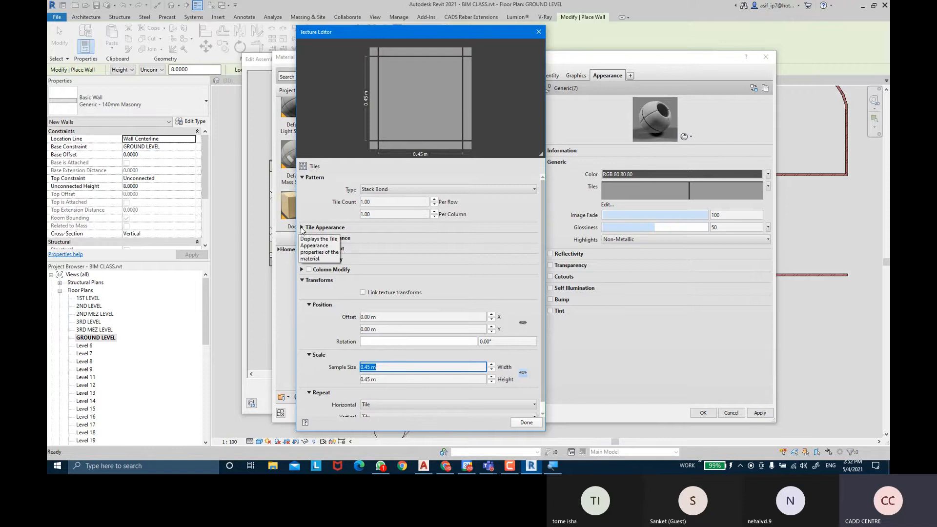
{"action": "left_click", "coordinate": [302, 228]}
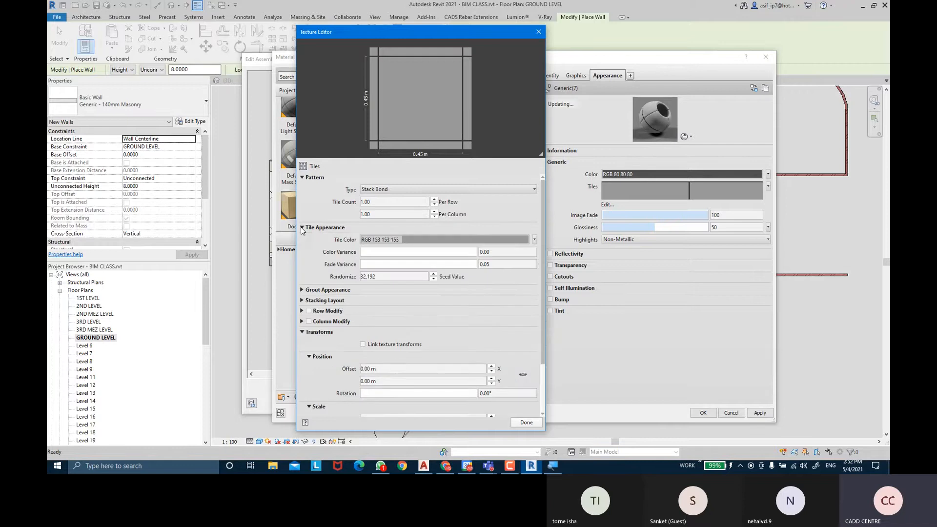
Step: Set the tile color to light grey RGB 206 206 206
{"action": "left_click", "coordinate": [409, 243]}
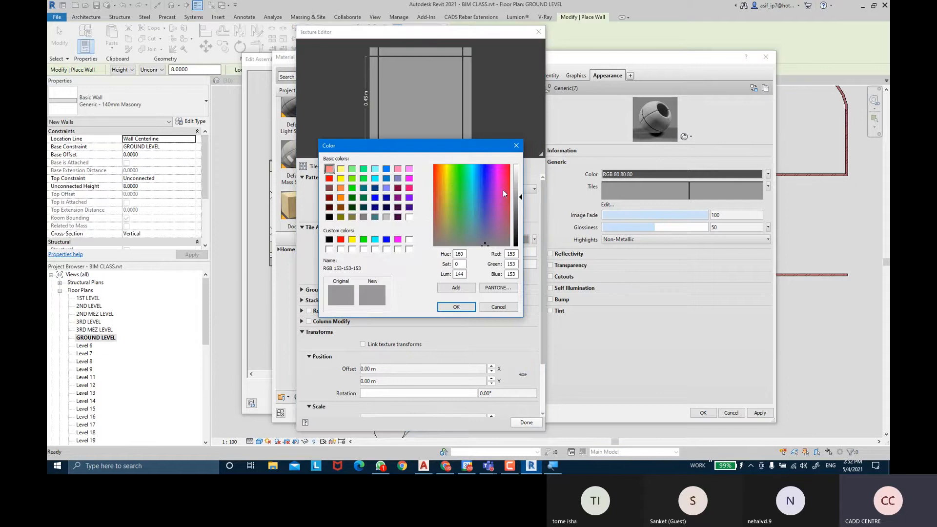
{"action": "left_click", "coordinate": [516, 181]}
{"action": "left_click", "coordinate": [457, 307]}
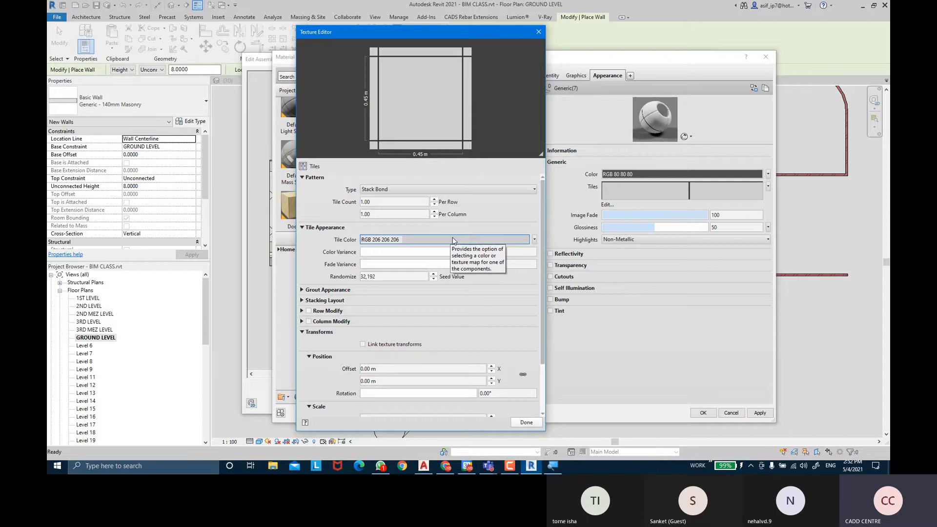
Step: Use moroccan-pattern_102902-246.jpg from the MATERIALS folder in REVIT-THE BIM SOLUTION CLASS as the tile color image
{"action": "left_click", "coordinate": [534, 240]}
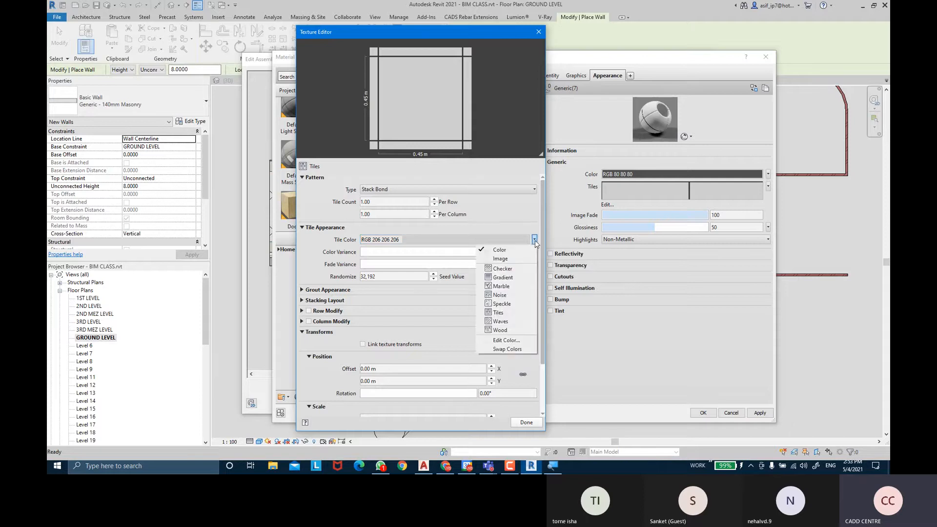
{"action": "left_click", "coordinate": [511, 260]}
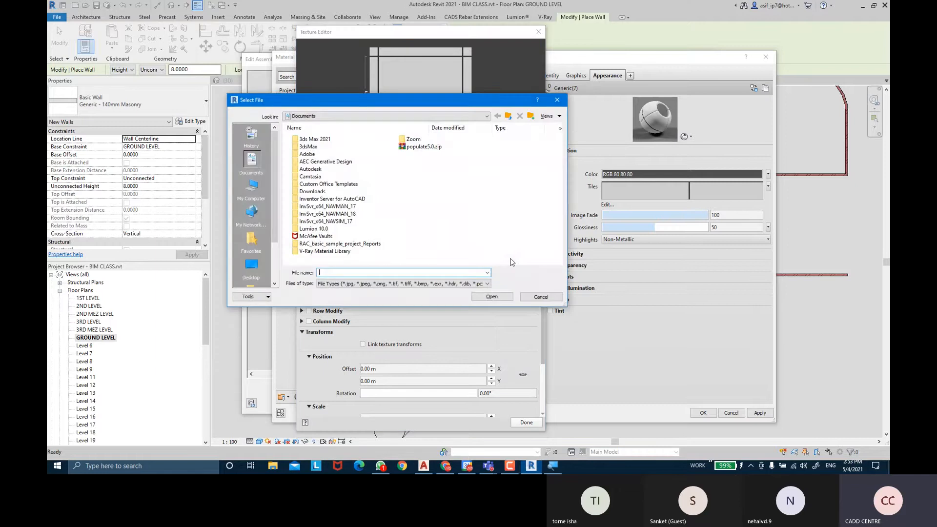
{"action": "left_click_drag", "start_coordinate": [342, 99], "coordinate": [345, 101]}
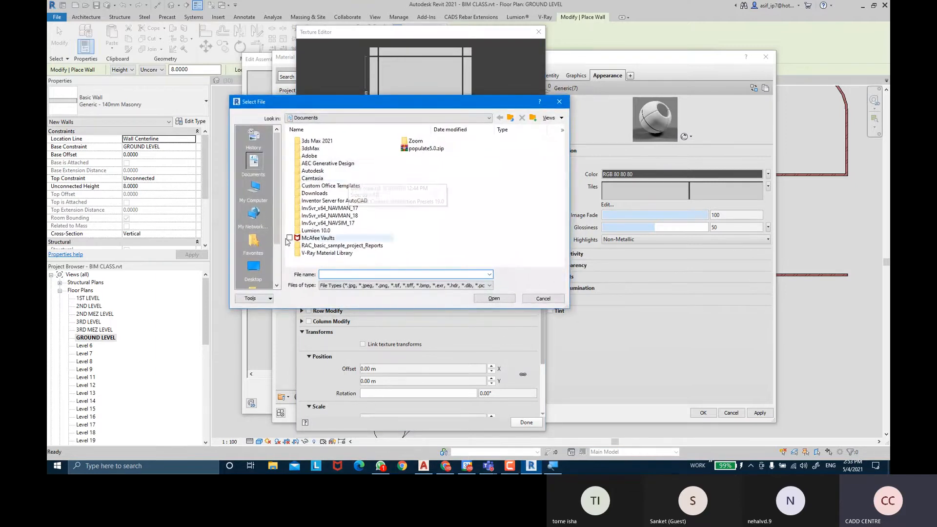
{"action": "left_click", "coordinate": [254, 268]}
{"action": "double_click", "coordinate": [326, 216]}
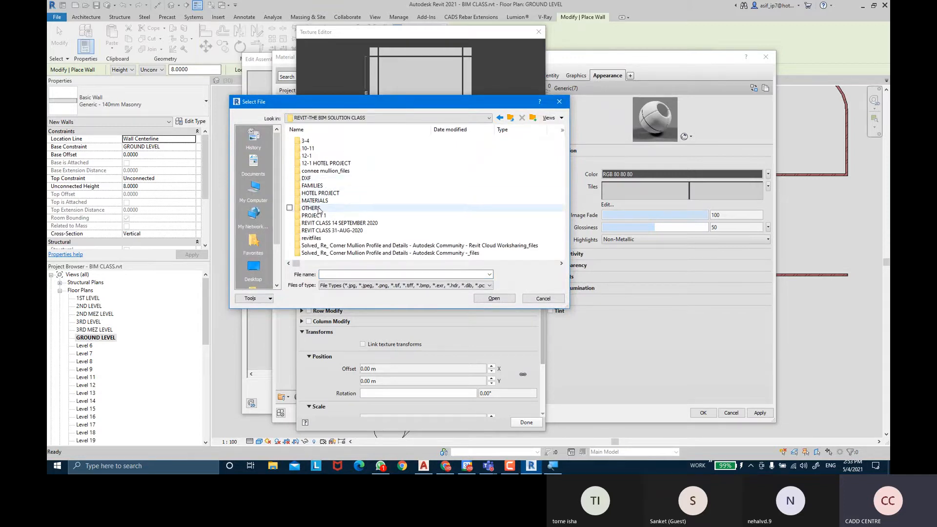
{"action": "double_click", "coordinate": [316, 201]}
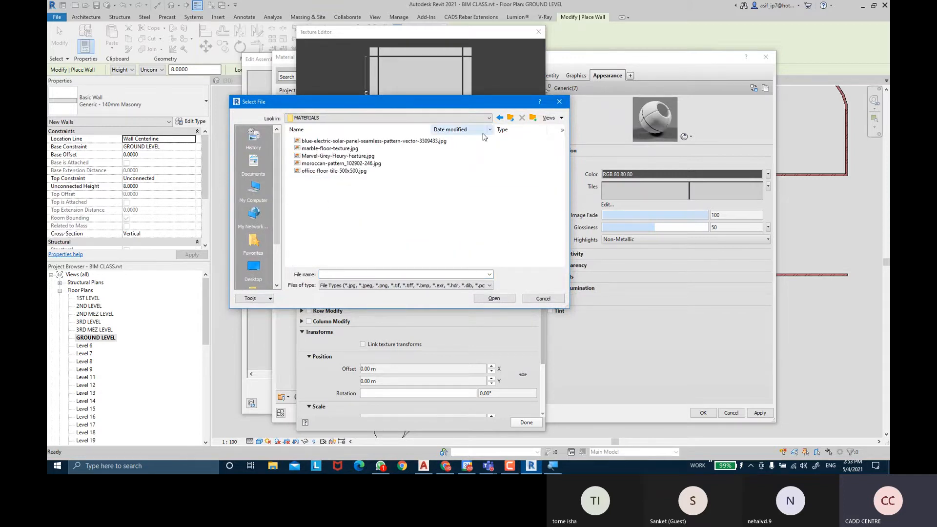
{"action": "left_click", "coordinate": [552, 117]}
{"action": "left_click", "coordinate": [567, 145]}
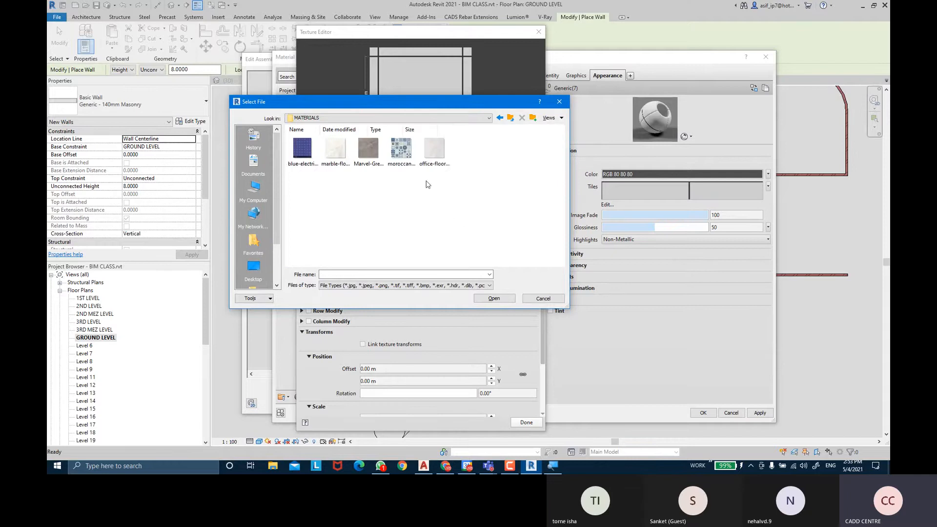
{"action": "left_click", "coordinate": [404, 159]}
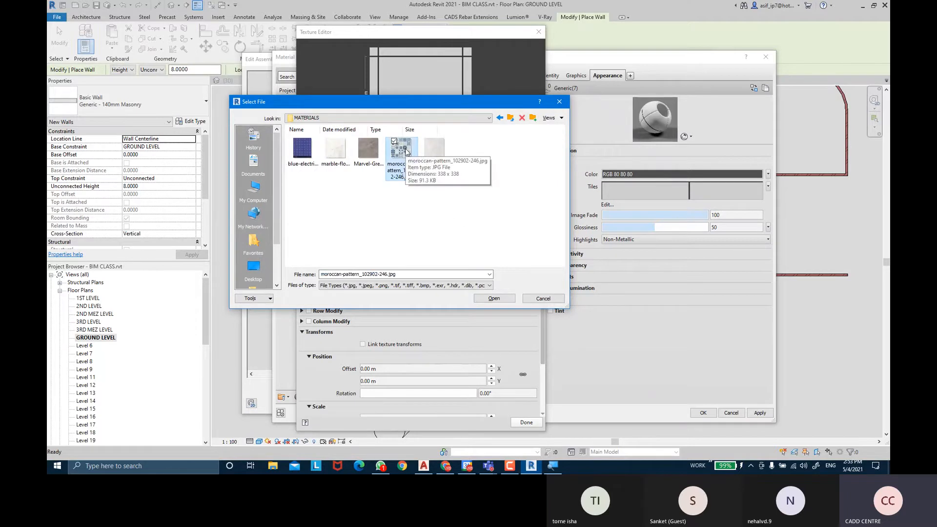
{"action": "left_click", "coordinate": [495, 299]}
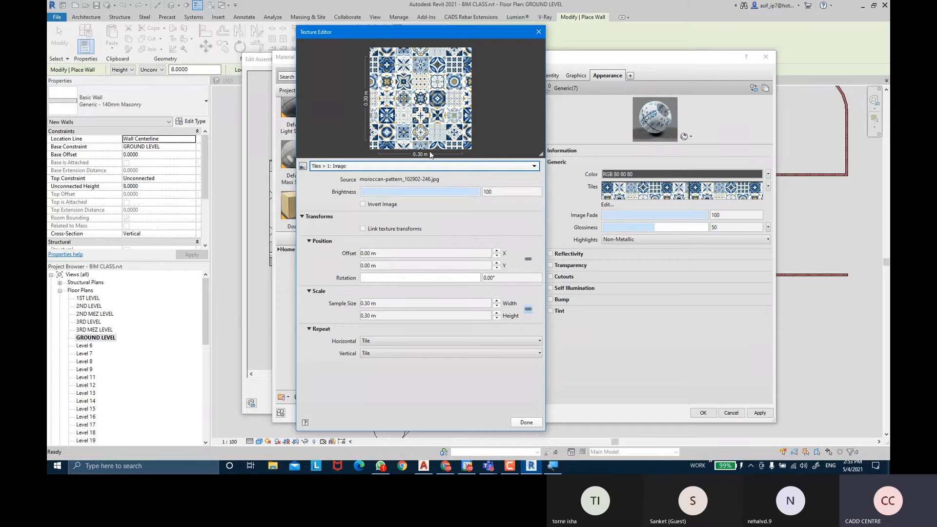
Step: Set the Moroccan pattern image's sample size to 0.45 m wide and high
{"action": "left_click", "coordinate": [403, 303]}
{"action": "type", "text": "0.45"}
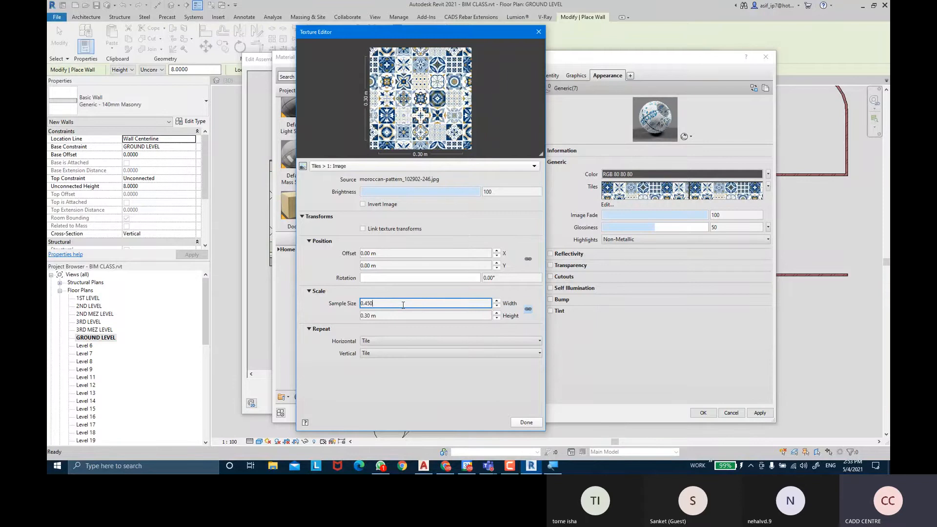
{"action": "key", "text": "Return"}
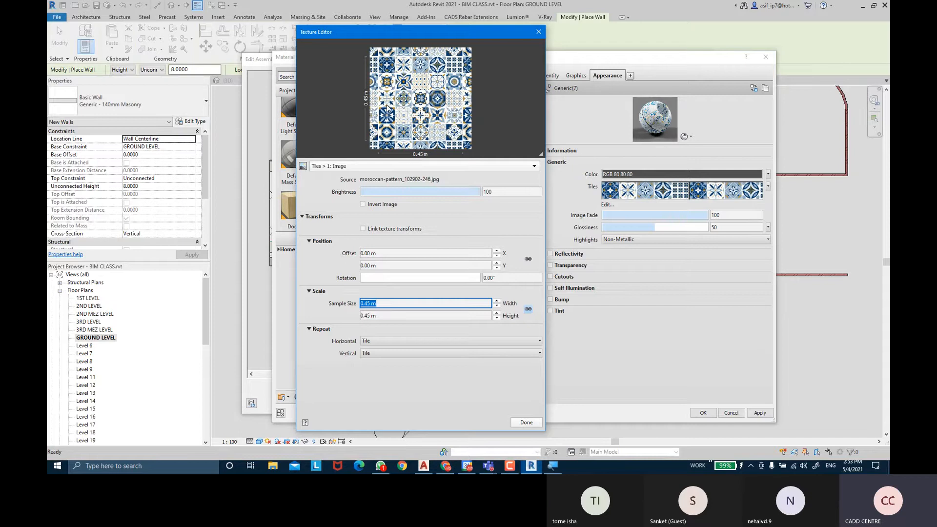
Step: Return to the parent Tiles texture settings and expand the grout appearance options
{"action": "left_click", "coordinate": [509, 167]}
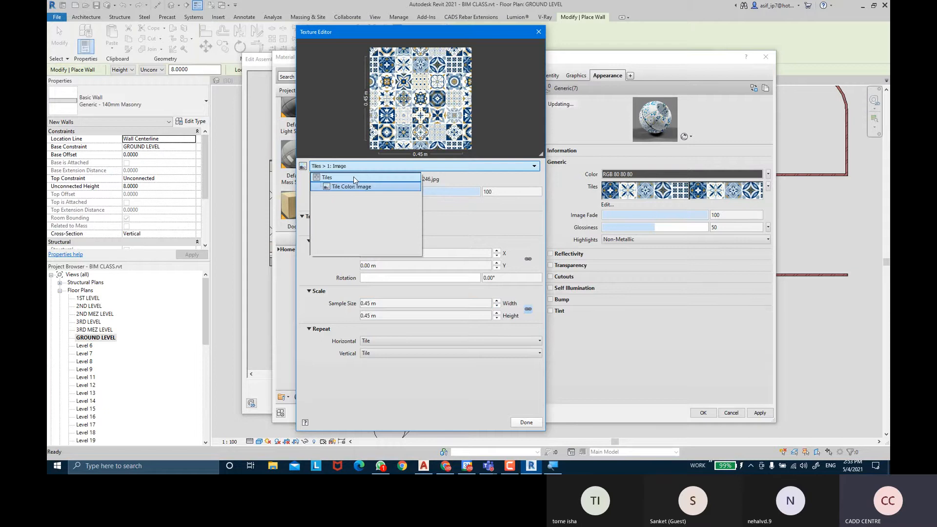
{"action": "left_click", "coordinate": [354, 177]}
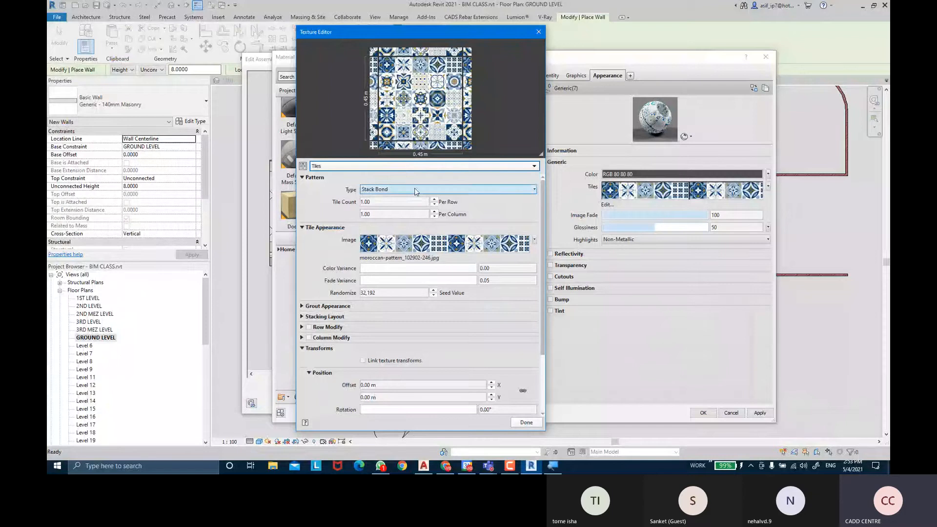
{"action": "left_click", "coordinate": [302, 306]}
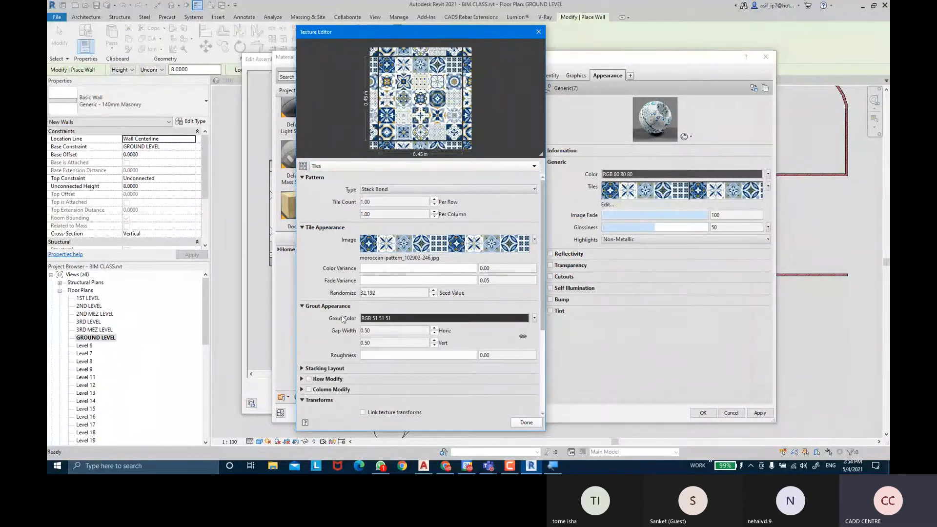
Step: Set the horizontal and vertical grout gap widths to 0
{"action": "left_click", "coordinate": [389, 330]}
{"action": "type", "text": "0"}
{"action": "left_click", "coordinate": [390, 343]}
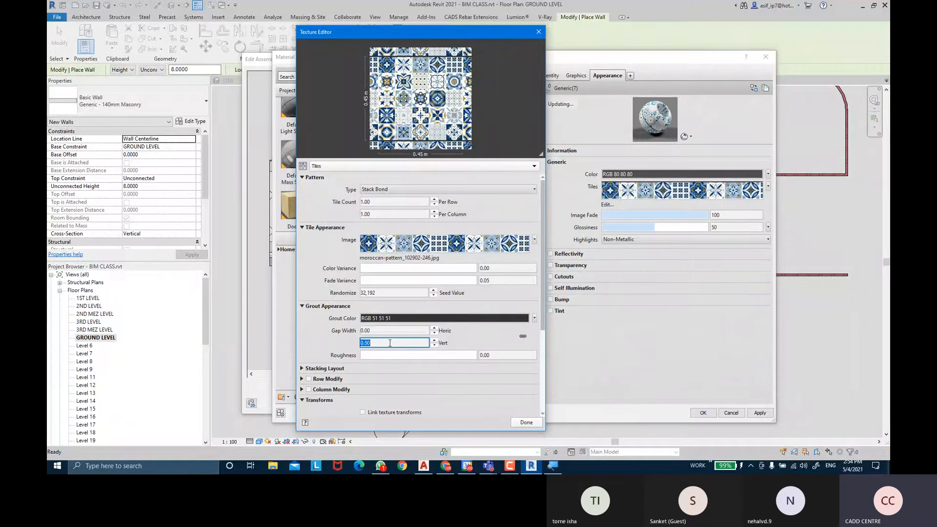
{"action": "key", "text": "Return"}
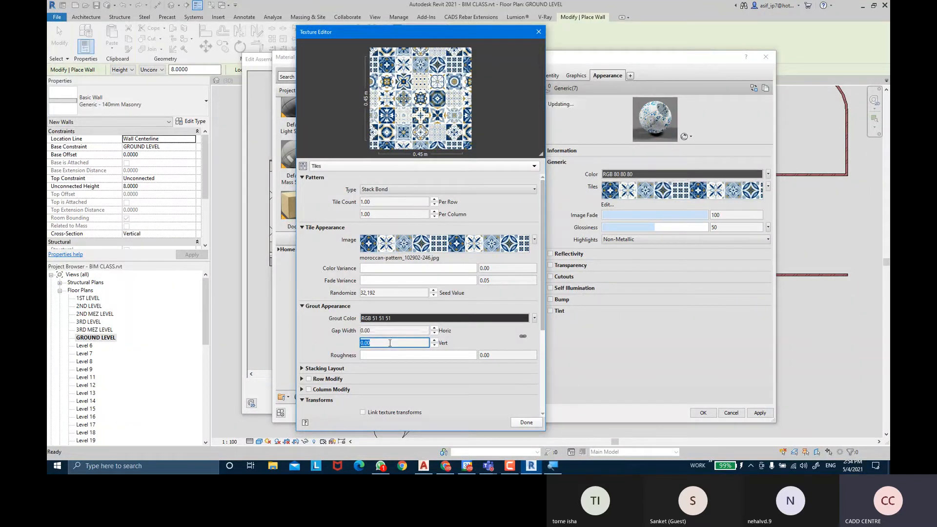
Step: Set the horizontal and vertical grout gap widths to 0.10 and finish editing the tile texture
{"action": "left_click", "coordinate": [387, 331]}
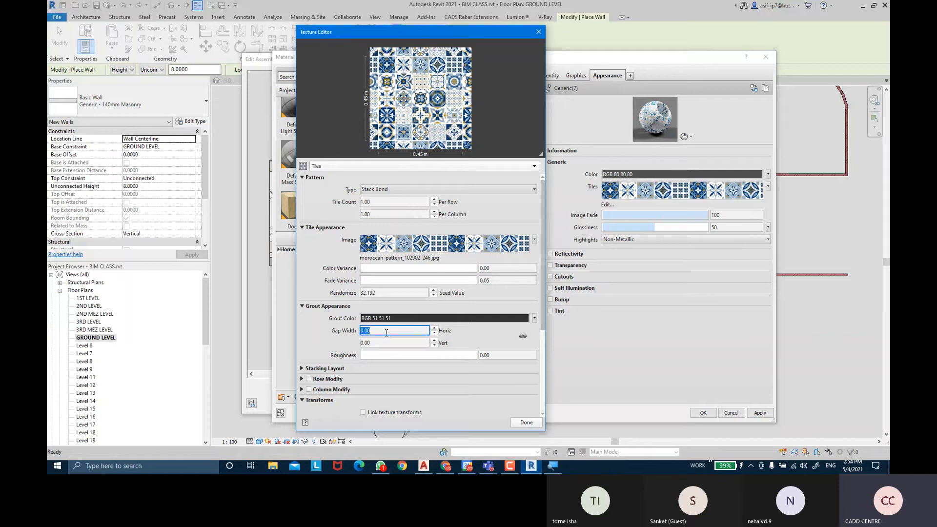
{"action": "left_click", "coordinate": [375, 343]}
{"action": "type", "text": "0"}
{"action": "key", "text": "Return"}
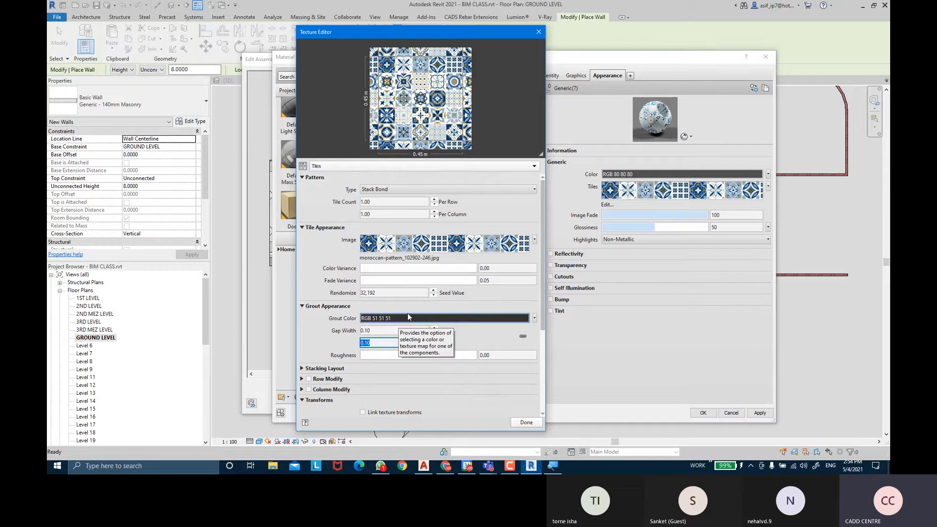
{"action": "left_click", "coordinate": [535, 424]}
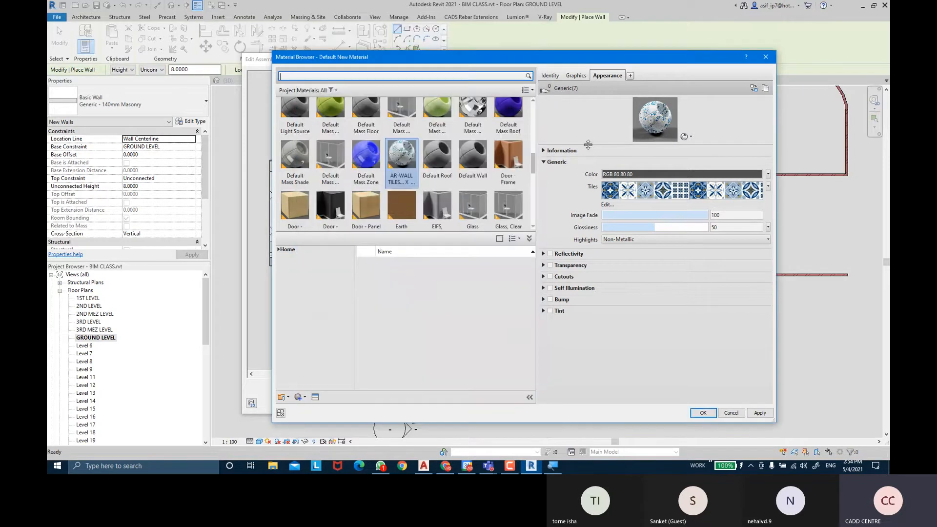
Step: Enlarge the material's appearance preview and switch its preview scene to Walls
{"action": "left_click_drag", "start_coordinate": [588, 145], "coordinate": [590, 200]}
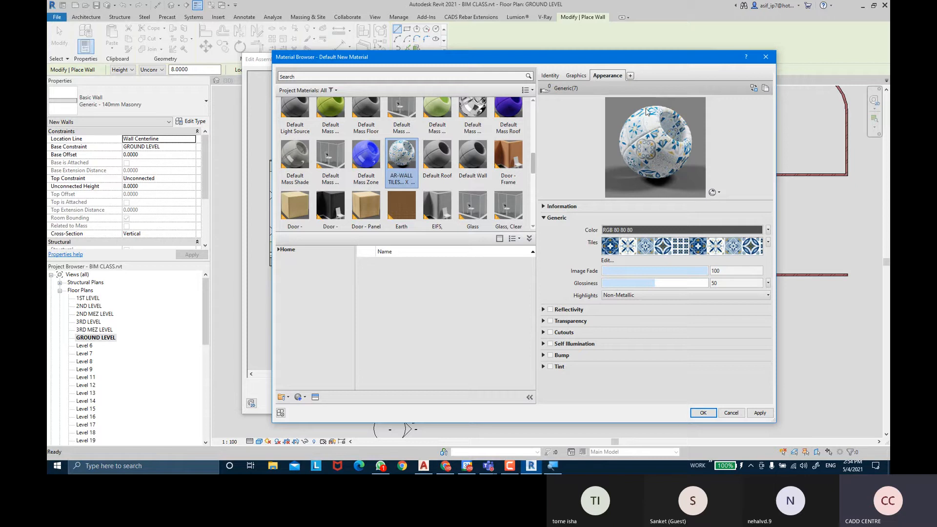
{"action": "left_click", "coordinate": [712, 193]}
{"action": "mouse_move", "coordinate": [711, 204]}
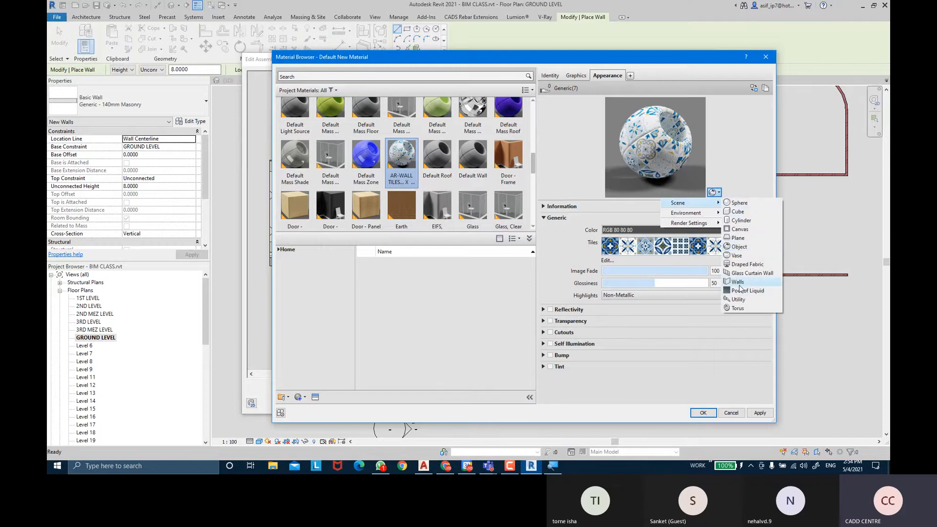
{"action": "left_click", "coordinate": [739, 283]}
{"action": "left_click_drag", "start_coordinate": [659, 197], "coordinate": [672, 217]}
Step: Reduce the tile material's glossiness to 21
{"action": "left_click_drag", "start_coordinate": [658, 302], "coordinate": [626, 301]}
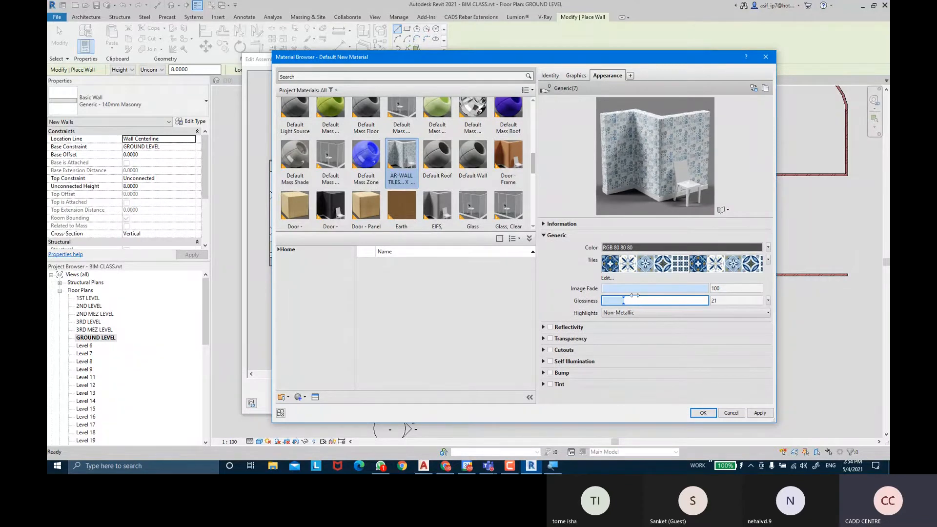
Step: Lower the tile material's glossiness to 8 and enable its reflectivity with direct 27 and oblique 10
{"action": "mouse_move", "coordinate": [624, 301]}
{"action": "left_mouse_down"}
{"action": "mouse_move", "coordinate": [696, 303]}
{"action": "mouse_move", "coordinate": [613, 299]}
{"action": "left_mouse_up"}
{"action": "left_click_drag", "start_coordinate": [609, 301], "coordinate": [616, 300]}
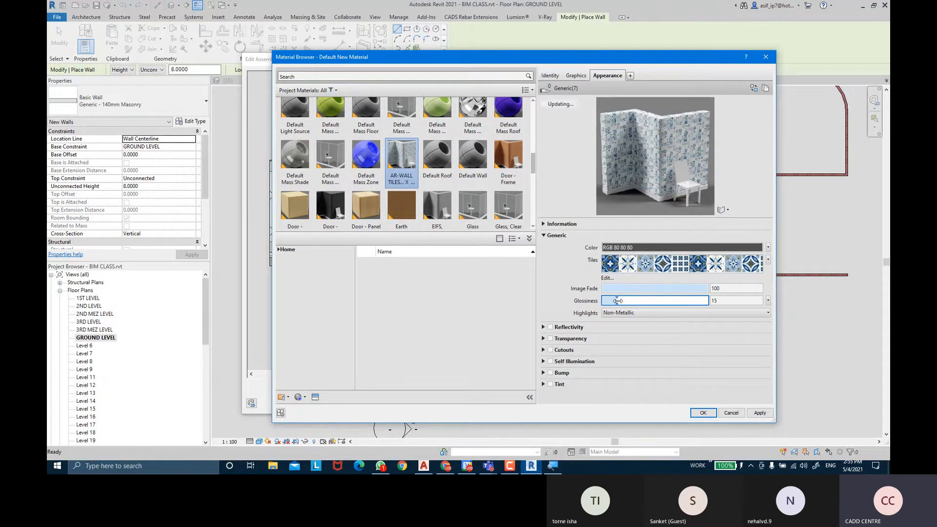
{"action": "left_click", "coordinate": [551, 328]}
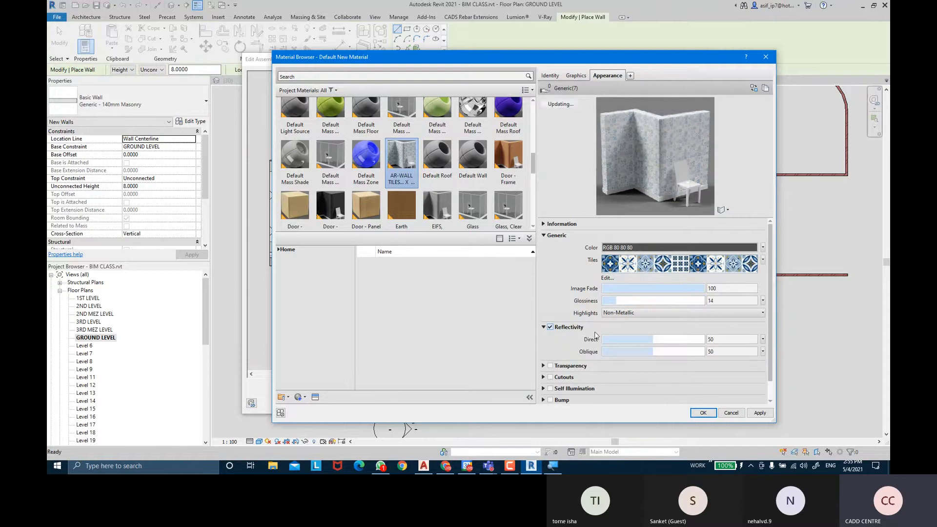
{"action": "left_click_drag", "start_coordinate": [652, 339], "coordinate": [630, 340]}
{"action": "mouse_move", "coordinate": [616, 301]}
{"action": "left_mouse_down"}
{"action": "mouse_move", "coordinate": [625, 301]}
{"action": "mouse_move", "coordinate": [610, 301]}
{"action": "left_mouse_up"}
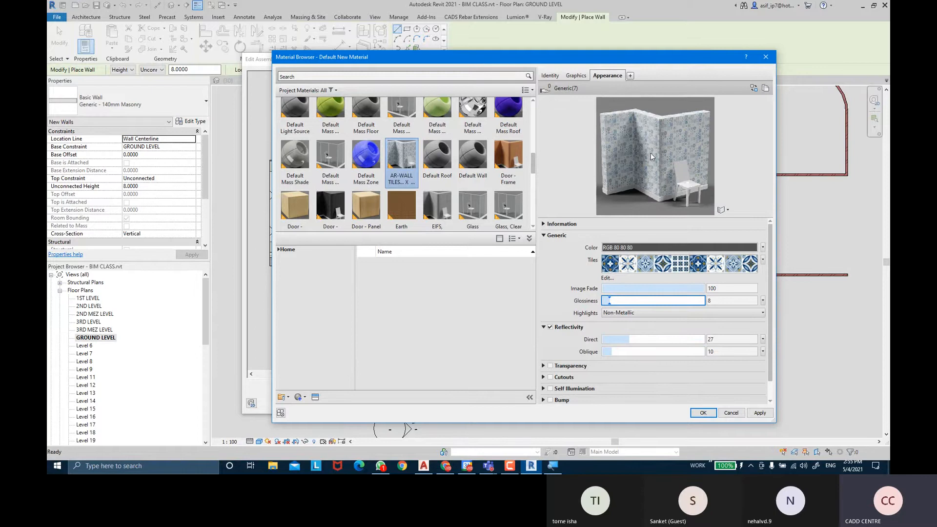
Step: Check the material preview and tile texture settings, then apply the material and accept the wall's layer assembly and type properties
{"action": "left_click_drag", "start_coordinate": [656, 219], "coordinate": [660, 332]}
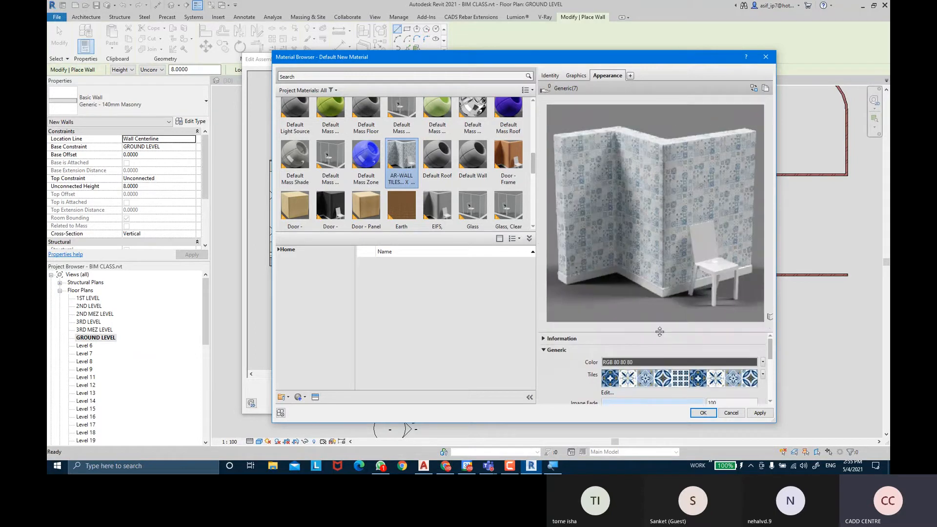
{"action": "left_click_drag", "start_coordinate": [660, 332], "coordinate": [649, 233]}
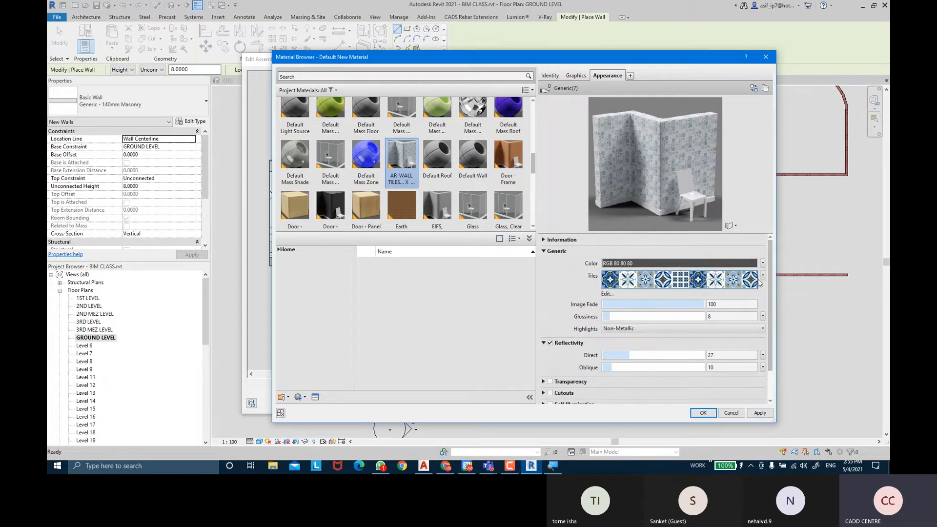
{"action": "left_click", "coordinate": [606, 294]}
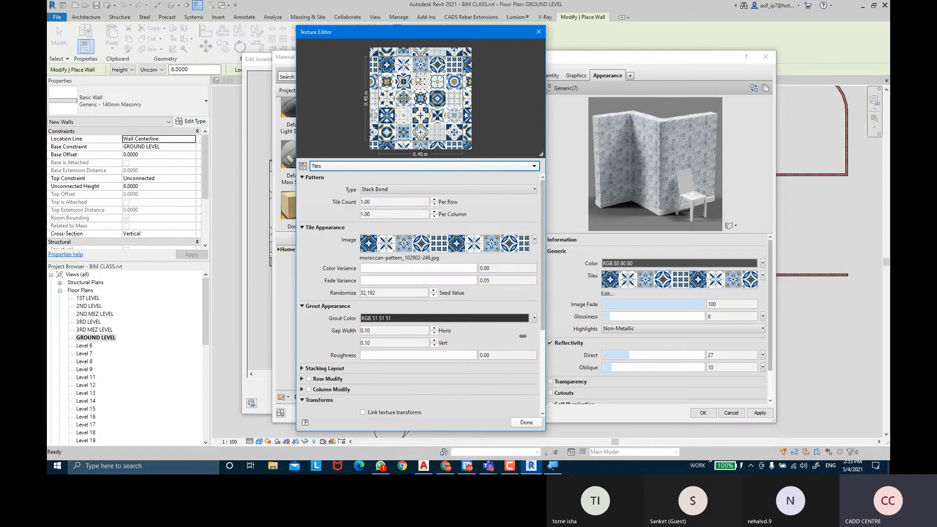
{"action": "left_click", "coordinate": [527, 422]}
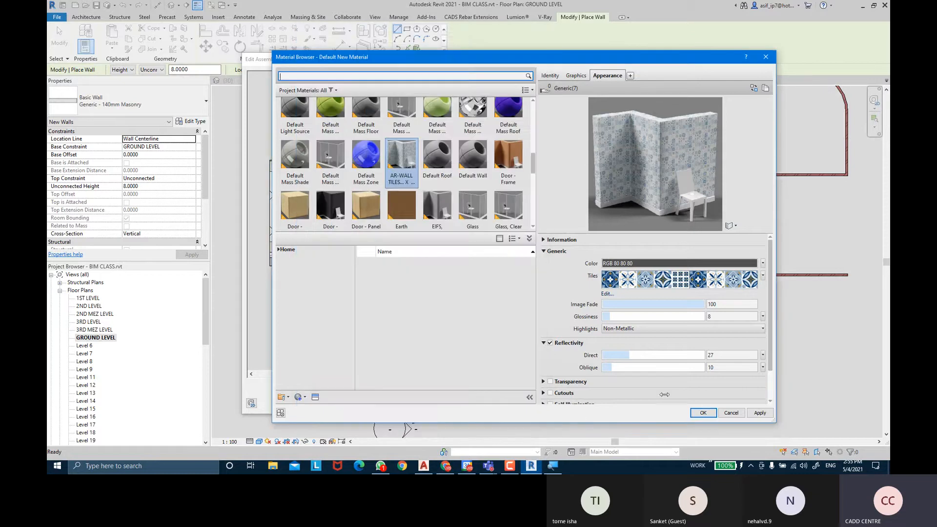
{"action": "left_click", "coordinate": [760, 413]}
{"action": "left_click", "coordinate": [703, 413]}
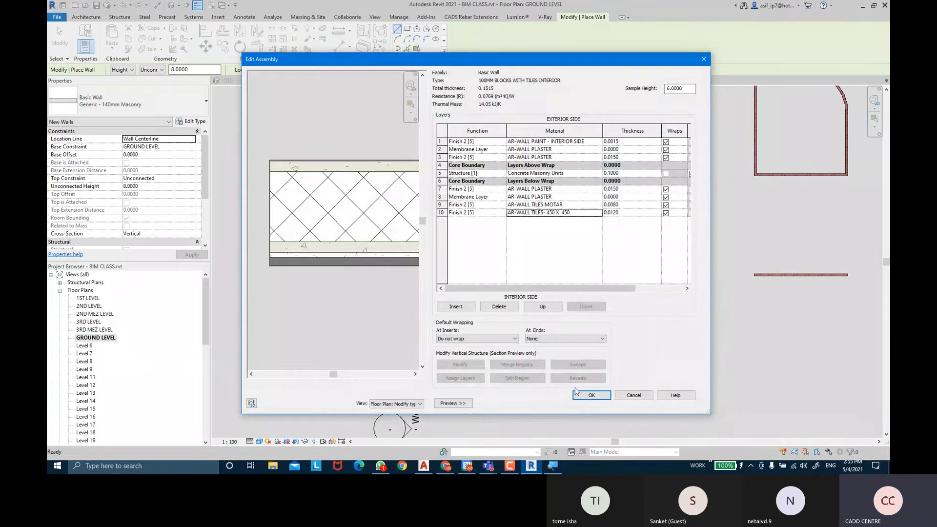
{"action": "left_click", "coordinate": [589, 399]}
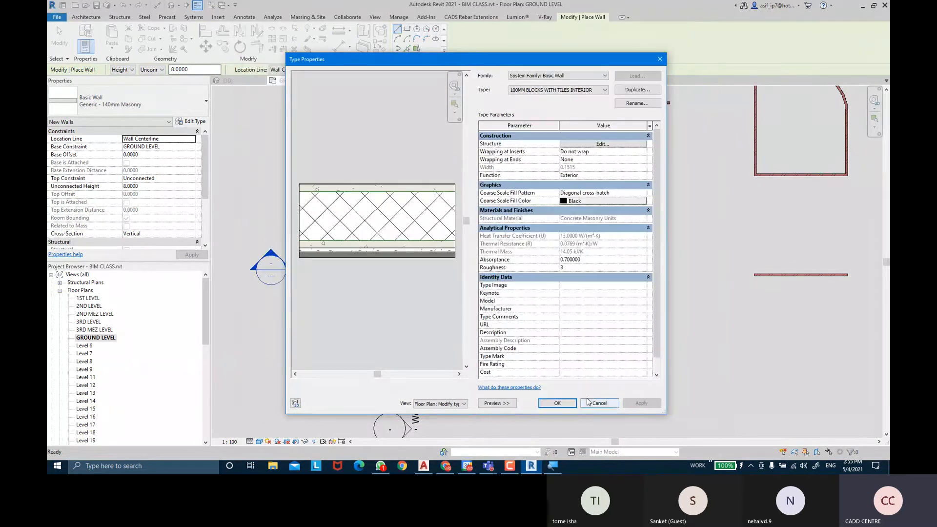
{"action": "left_click", "coordinate": [559, 405]}
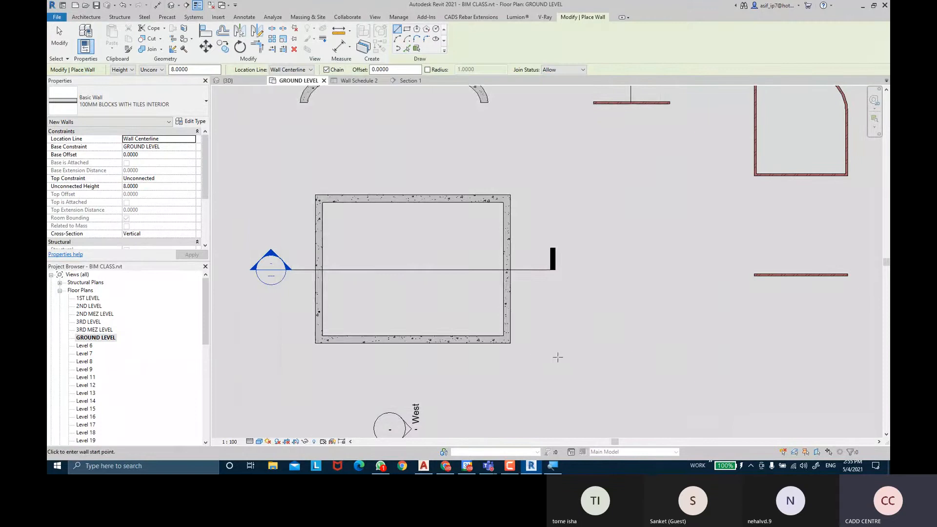
Step: Draw a horizontal 100MM BLOCKS WITH TILES INTERIOR wall about 4 m long in the empty area of the GROUND LEVEL plan
{"action": "middle_click_drag", "start_coordinate": [567, 335], "coordinate": [425, 229]}
{"action": "left_click", "coordinate": [458, 320]}
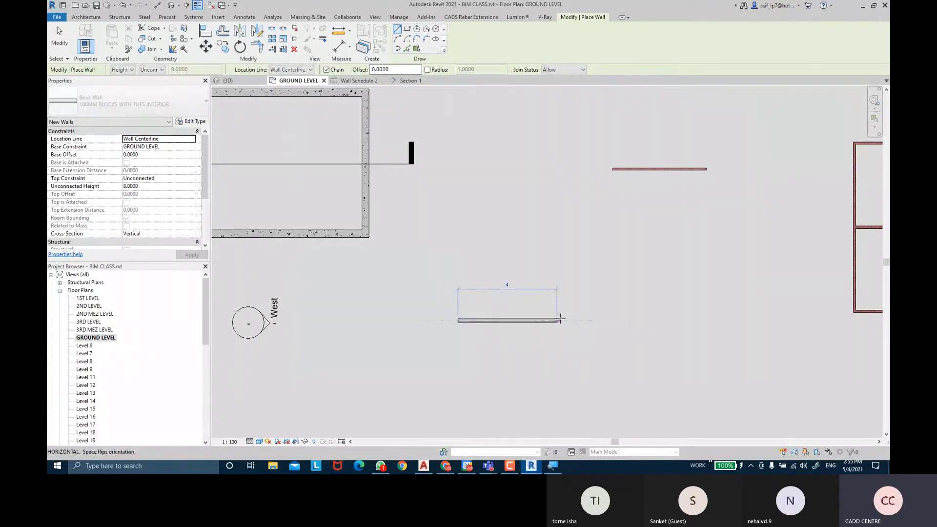
{"action": "left_click", "coordinate": [564, 322]}
{"action": "scroll", "coordinate": [556, 328], "scroll_direction": "up", "scroll_amount": 4}
{"action": "scroll", "coordinate": [556, 327], "scroll_direction": "up", "scroll_amount": 2}
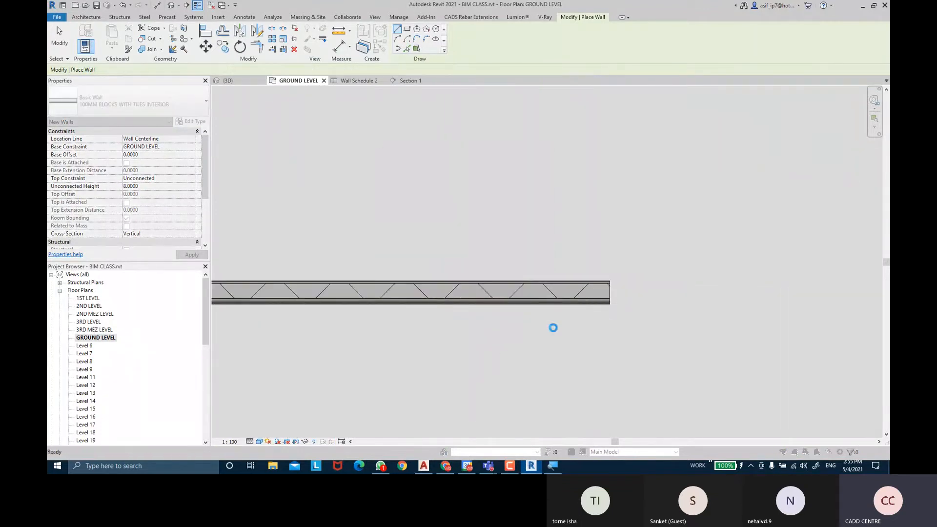
{"action": "key", "text": "Escape"}
{"action": "left_click", "coordinate": [527, 266]}
{"action": "middle_click_drag", "start_coordinate": [314, 298], "coordinate": [526, 271]}
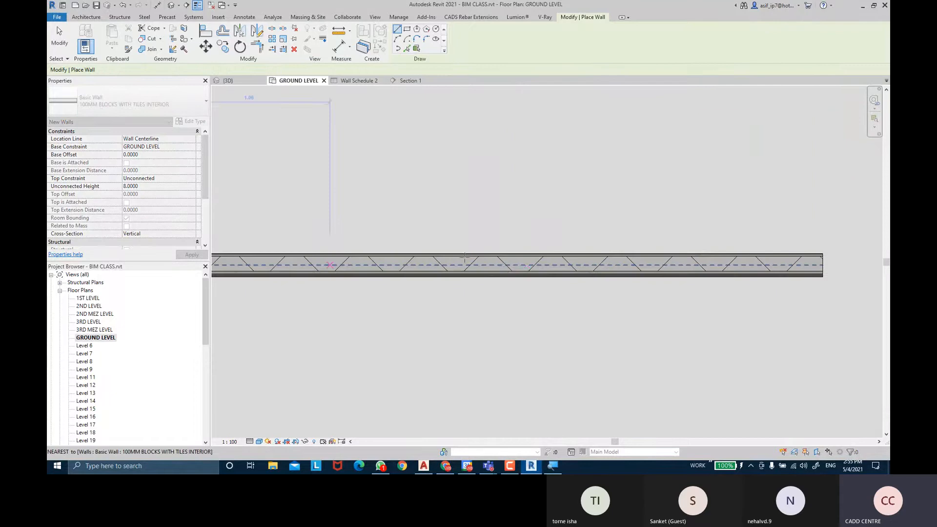
{"action": "middle_click_drag", "start_coordinate": [332, 264], "coordinate": [622, 239]}
{"action": "key", "text": "Escape"}
Step: Inspect the layers at the new wall's end in plan and change the plan view's visual style
{"action": "scroll", "coordinate": [456, 239], "scroll_direction": "up", "scroll_amount": 2}
{"action": "scroll", "coordinate": [490, 264], "scroll_direction": "up", "scroll_amount": 3}
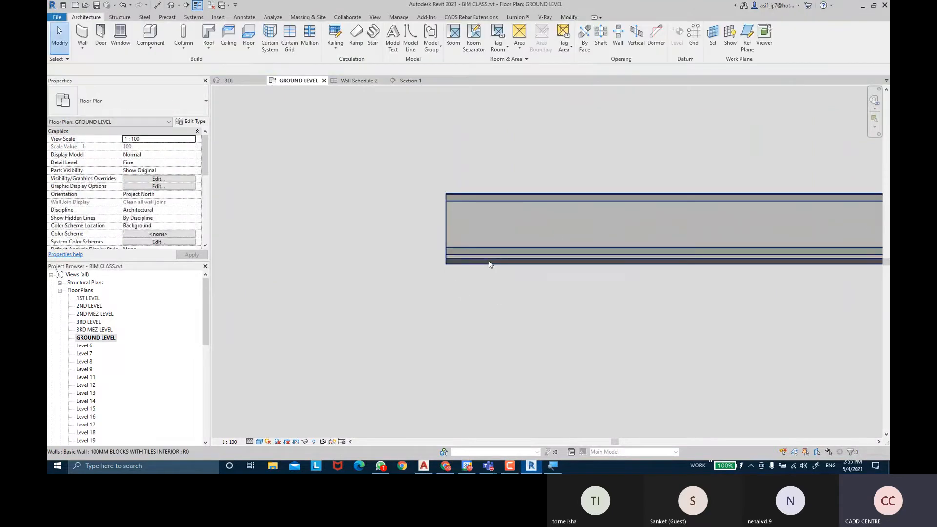
{"action": "scroll", "coordinate": [473, 257], "scroll_direction": "down", "scroll_amount": 1}
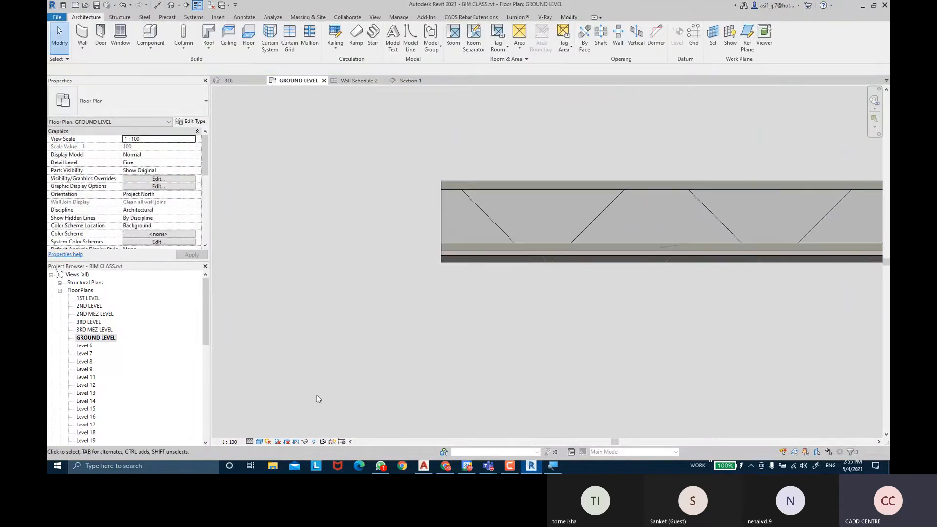
{"action": "left_click", "coordinate": [260, 442]}
{"action": "left_click", "coordinate": [276, 425]}
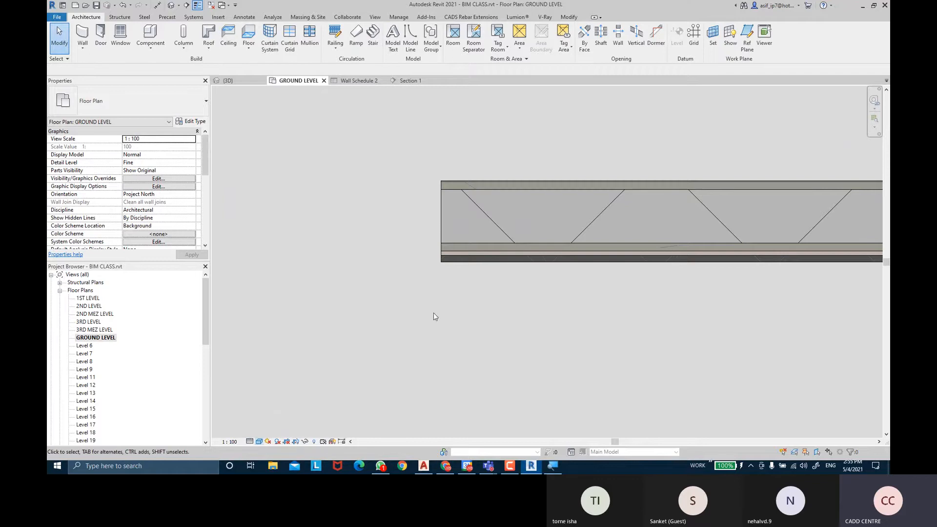
Step: Switch to the 3D view and find the tiled interior face of the new wall
{"action": "left_click", "coordinate": [240, 81]}
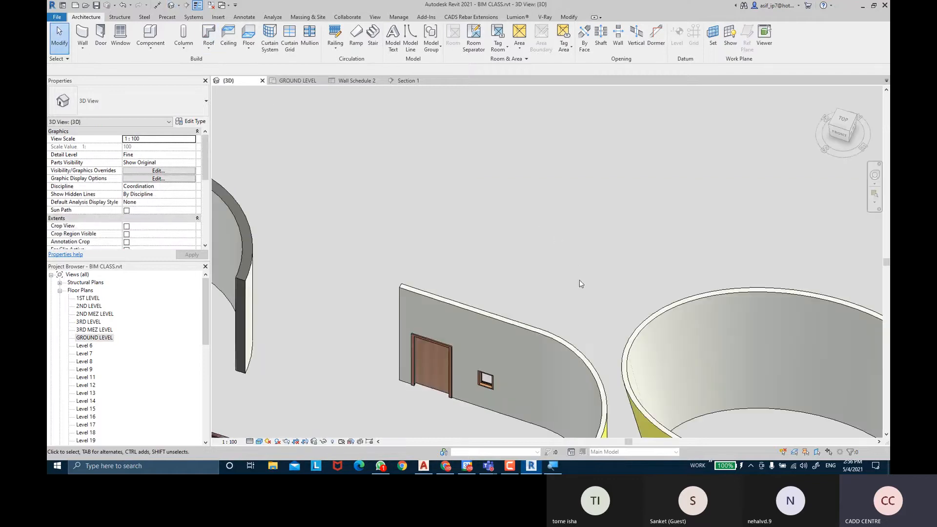
{"action": "scroll", "coordinate": [579, 259], "scroll_direction": "down", "scroll_amount": 7}
{"action": "middle_click_drag", "start_coordinate": [511, 263], "coordinate": [646, 258]}
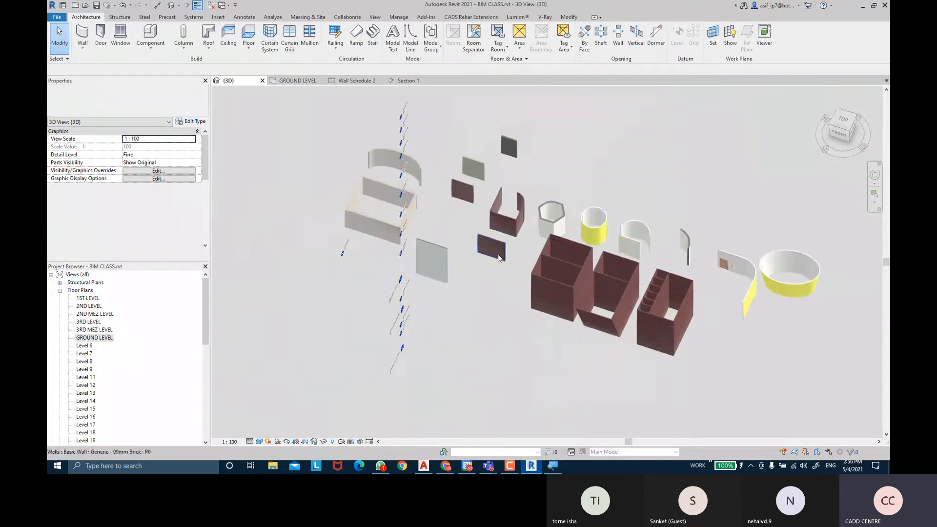
{"action": "scroll", "coordinate": [420, 259], "scroll_direction": "up", "scroll_amount": 10}
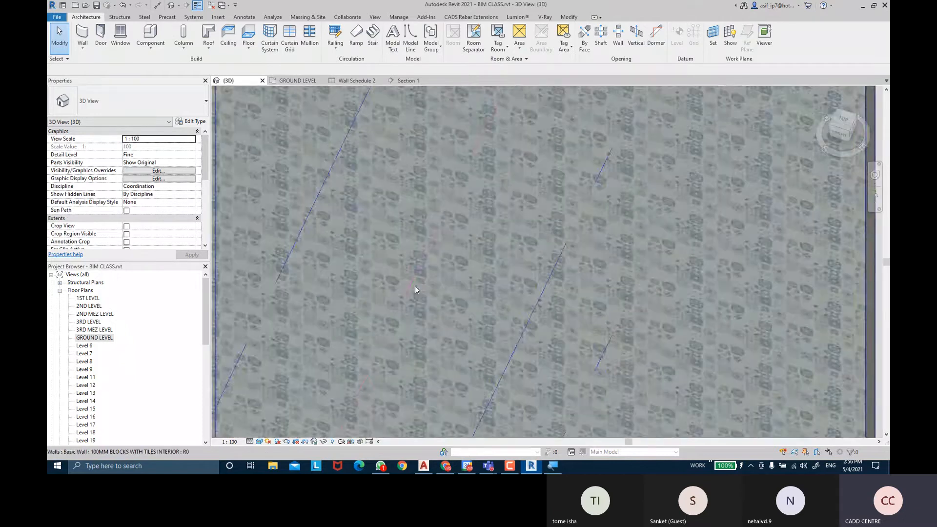
{"action": "scroll", "coordinate": [414, 286], "scroll_direction": "down", "scroll_amount": 6}
{"action": "left_click", "coordinate": [504, 311]}
{"action": "middle_click_drag", "start_coordinate": [505, 313], "coordinate": [642, 259], "text": "shift"}
{"action": "left_click", "coordinate": [642, 260]}
Step: Examine how the Moroccan tile image lines up with the tile joint pattern on the new wall in 3D
{"action": "scroll", "coordinate": [408, 394], "scroll_direction": "up", "scroll_amount": 10}
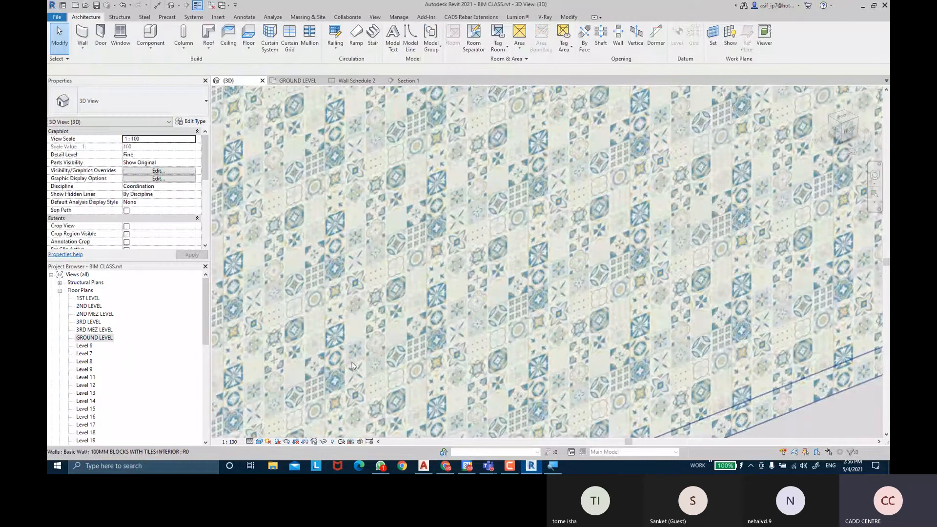
{"action": "scroll", "coordinate": [350, 332], "scroll_direction": "up", "scroll_amount": 5}
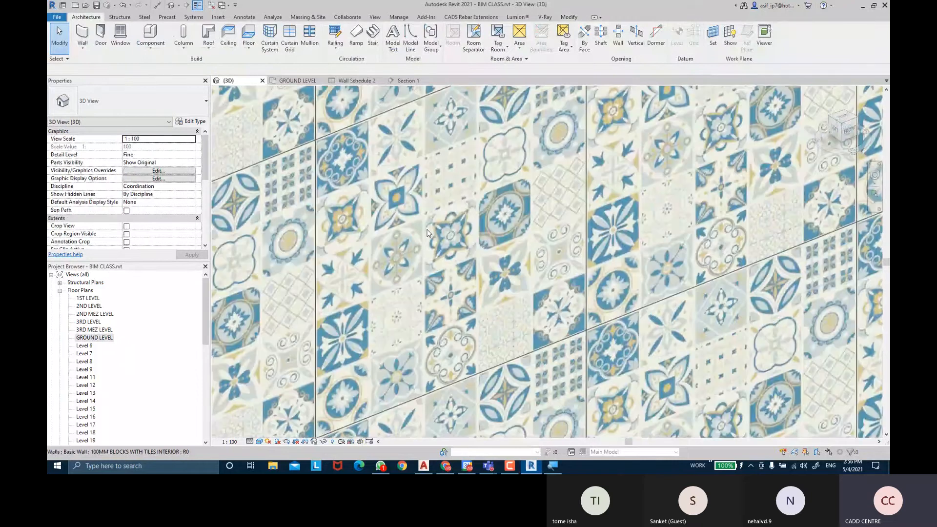
{"action": "scroll", "coordinate": [334, 169], "scroll_direction": "up", "scroll_amount": 5}
{"action": "scroll", "coordinate": [317, 186], "scroll_direction": "down", "scroll_amount": 2}
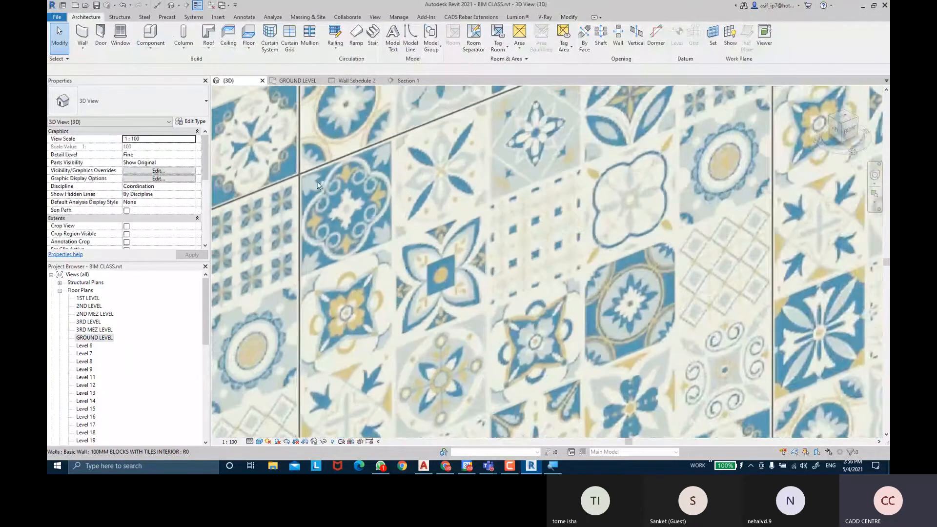
{"action": "scroll", "coordinate": [385, 202], "scroll_direction": "down", "scroll_amount": 3}
{"action": "scroll", "coordinate": [384, 203], "scroll_direction": "down", "scroll_amount": 4}
{"action": "mouse_move", "coordinate": [477, 215]}
{"action": "middle_mouse_down", "text": "shift"}
{"action": "mouse_move", "coordinate": [555, 171]}
{"action": "mouse_move", "coordinate": [582, 199]}
{"action": "mouse_move", "coordinate": [549, 155]}
{"action": "mouse_move", "coordinate": [521, 293]}
{"action": "mouse_move", "coordinate": [542, 280]}
{"action": "mouse_move", "coordinate": [462, 270]}
{"action": "mouse_move", "coordinate": [493, 209]}
{"action": "mouse_move", "coordinate": [543, 155]}
{"action": "mouse_move", "coordinate": [608, 157]}
{"action": "mouse_move", "coordinate": [623, 220]}
{"action": "mouse_move", "coordinate": [565, 318]}
{"action": "mouse_move", "coordinate": [446, 318]}
{"action": "mouse_move", "coordinate": [697, 314]}
{"action": "mouse_move", "coordinate": [660, 283]}
{"action": "mouse_move", "coordinate": [649, 288]}
{"action": "middle_mouse_up", "text": "shift"}
{"action": "scroll", "coordinate": [548, 153], "scroll_direction": "down", "scroll_amount": 3}
{"action": "scroll", "coordinate": [521, 292], "scroll_direction": "down", "scroll_amount": 4}
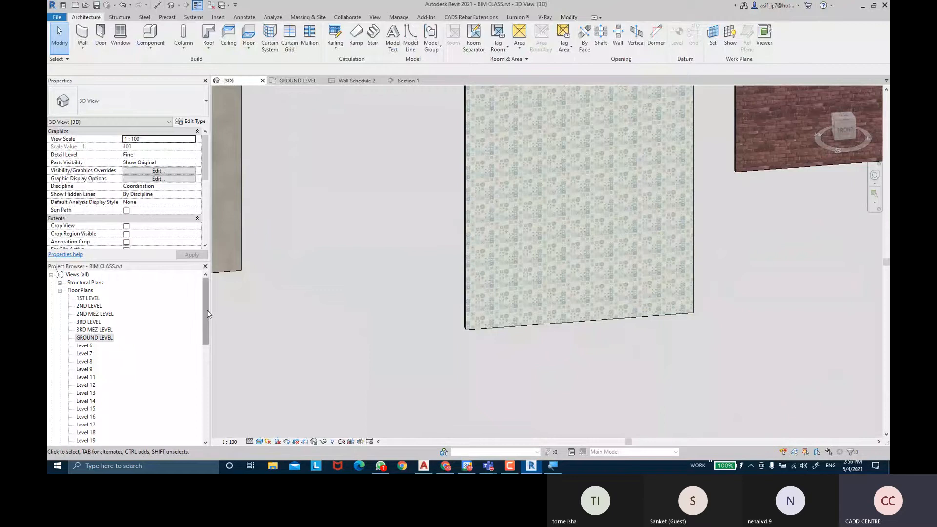
Step: Open the South elevation at the tiled wall
{"action": "left_click", "coordinate": [94, 338]}
{"action": "scroll", "coordinate": [88, 361], "scroll_direction": "down", "scroll_amount": 8}
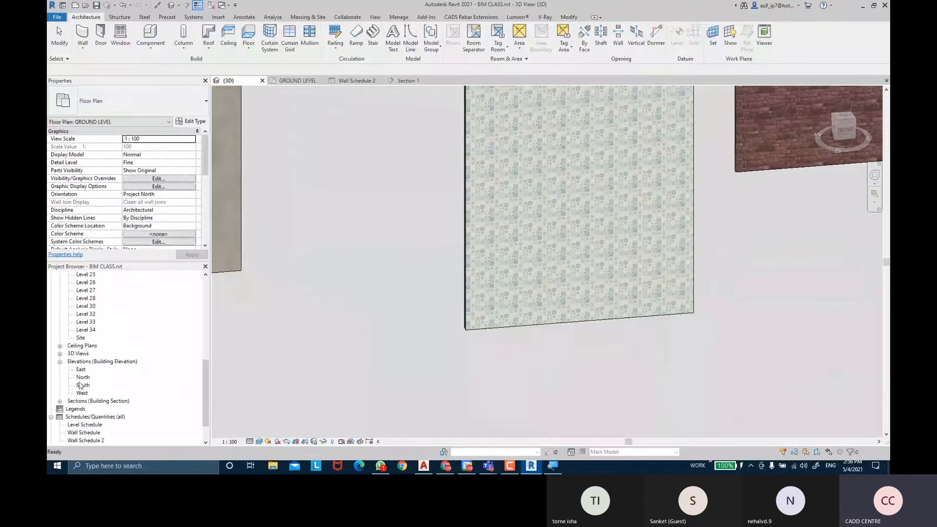
{"action": "double_click", "coordinate": [83, 385]}
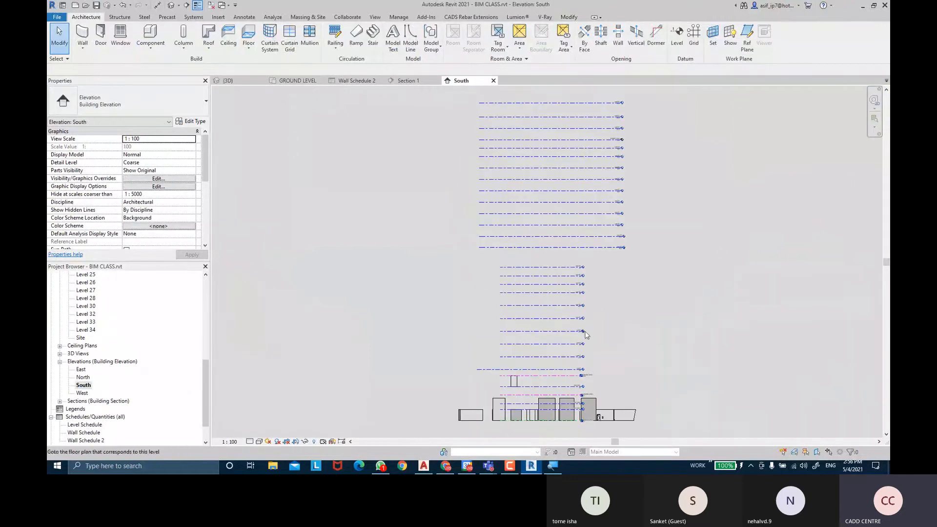
{"action": "scroll", "coordinate": [498, 344], "scroll_direction": "up", "scroll_amount": 8}
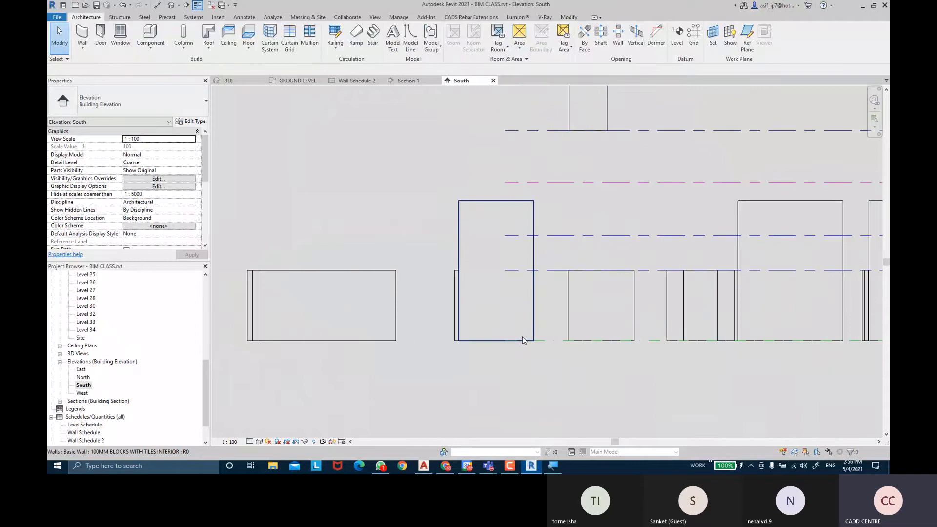
{"action": "scroll", "coordinate": [556, 319], "scroll_direction": "up", "scroll_amount": 8}
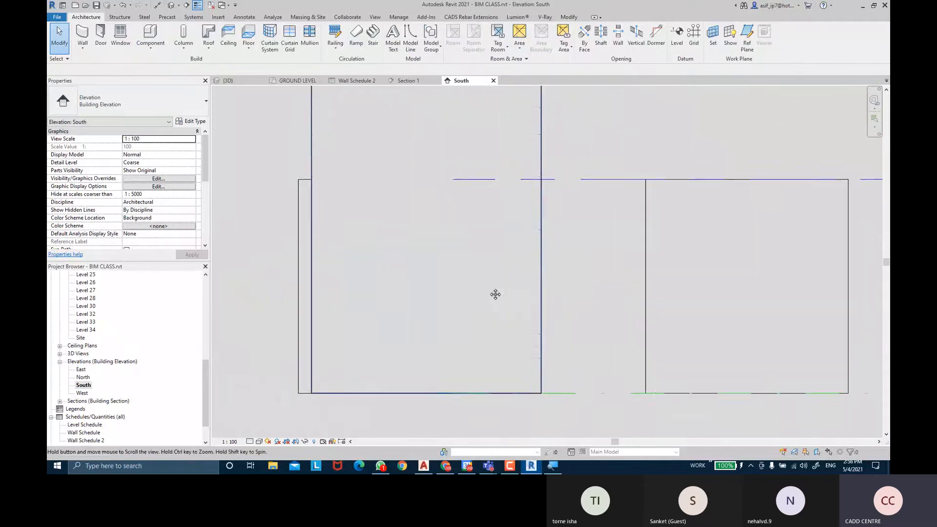
Step: Add aligned dimensions across the width and height of one tile on the wall's surface pattern
{"action": "left_click", "coordinate": [158, 5]}
{"action": "scroll", "coordinate": [429, 234], "scroll_direction": "up", "scroll_amount": 1}
{"action": "left_click", "coordinate": [429, 247]}
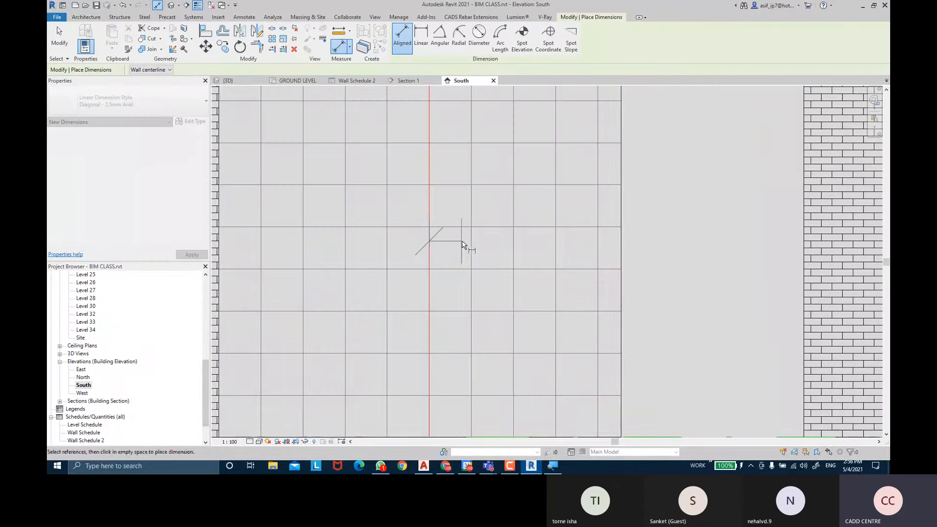
{"action": "left_click", "coordinate": [470, 244]}
{"action": "left_click", "coordinate": [502, 204]}
{"action": "left_click", "coordinate": [439, 227]}
{"action": "left_click", "coordinate": [437, 268]}
{"action": "left_click", "coordinate": [402, 249]}
{"action": "key", "text": "Escape"}
{"action": "key", "text": "Escape"}
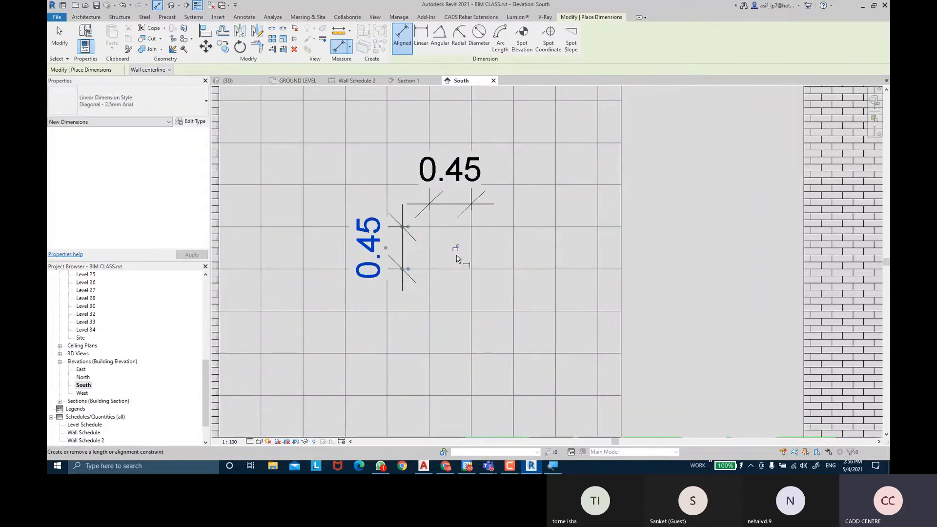
Step: Delete both tile dimensions from the South elevation
{"action": "left_click", "coordinate": [445, 207]}
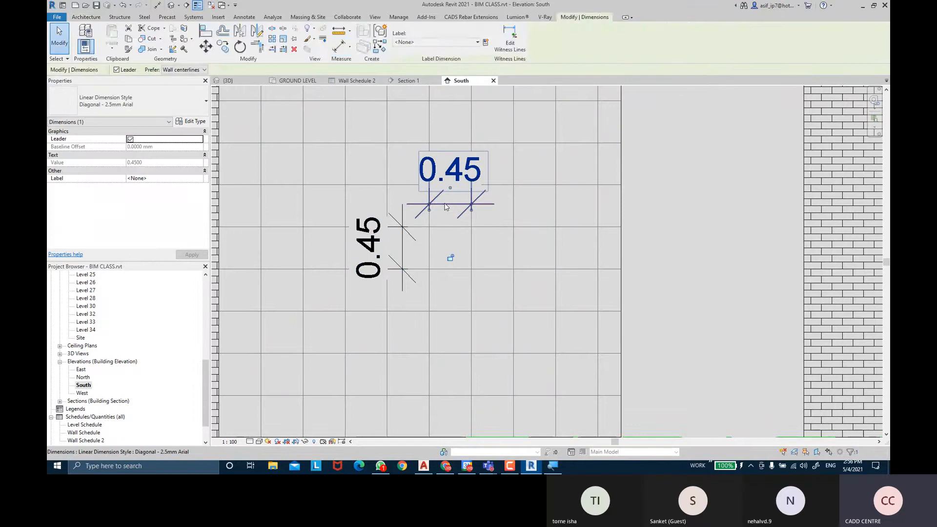
{"action": "key", "text": "Delete"}
{"action": "left_click", "coordinate": [407, 233]}
{"action": "key", "text": "Delete"}
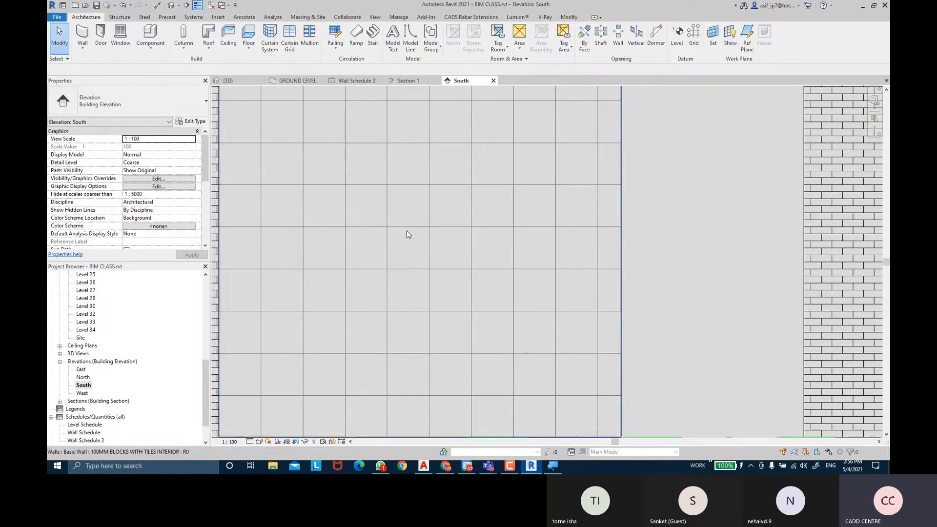
Step: Set the South elevation's detail level to Fine and its visual style to Realistic, and inspect the tiles up close
{"action": "scroll", "coordinate": [407, 234], "scroll_direction": "down", "scroll_amount": 5}
{"action": "left_click", "coordinate": [250, 441]}
{"action": "left_click", "coordinate": [261, 432]}
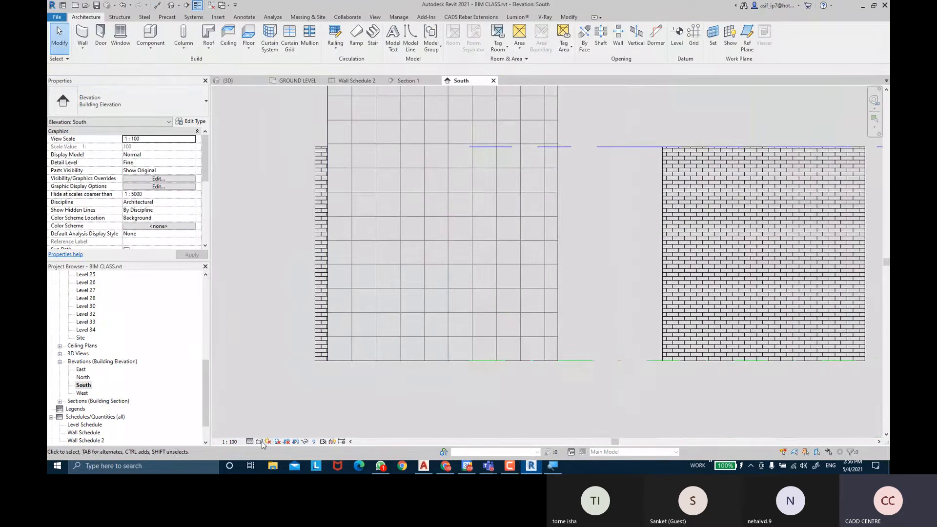
{"action": "left_click", "coordinate": [260, 442]}
{"action": "left_click", "coordinate": [273, 432]}
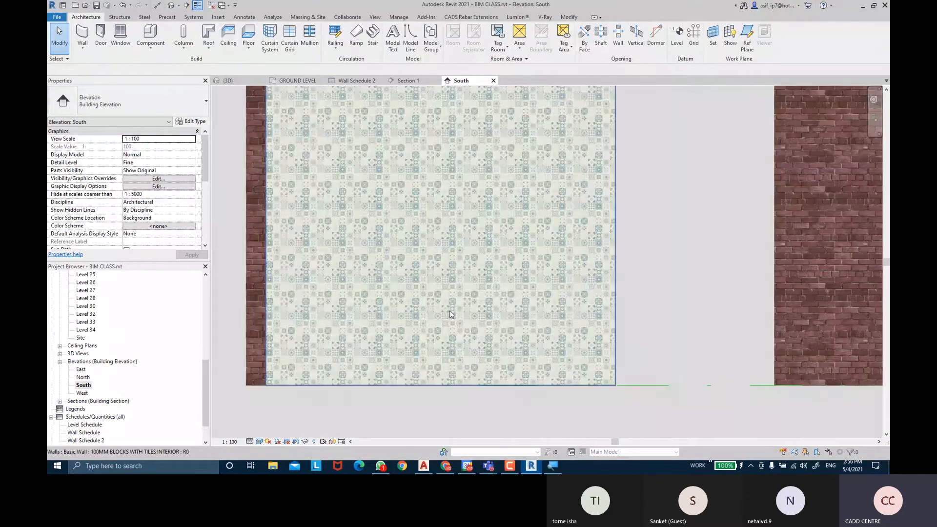
{"action": "scroll", "coordinate": [618, 225], "scroll_direction": "up", "scroll_amount": 8}
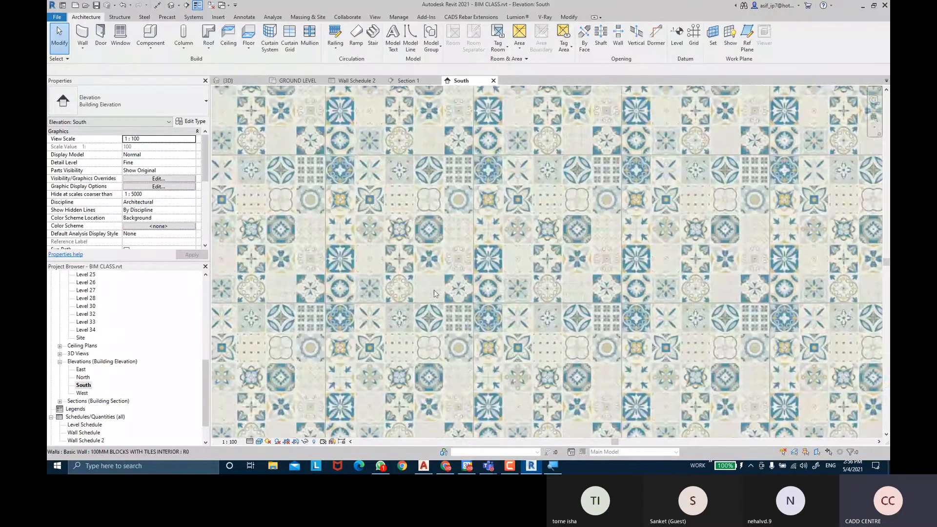
{"action": "middle_click_drag", "start_coordinate": [435, 294], "coordinate": [526, 266]}
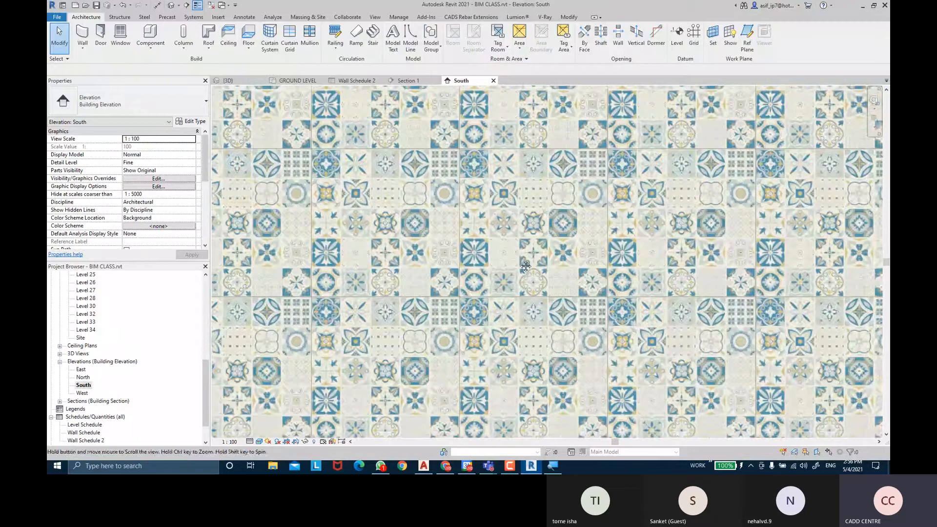
Step: Examine the tile pattern and the full extent of the tiled wall in the South elevation
{"action": "scroll", "coordinate": [527, 212], "scroll_direction": "up", "scroll_amount": 1}
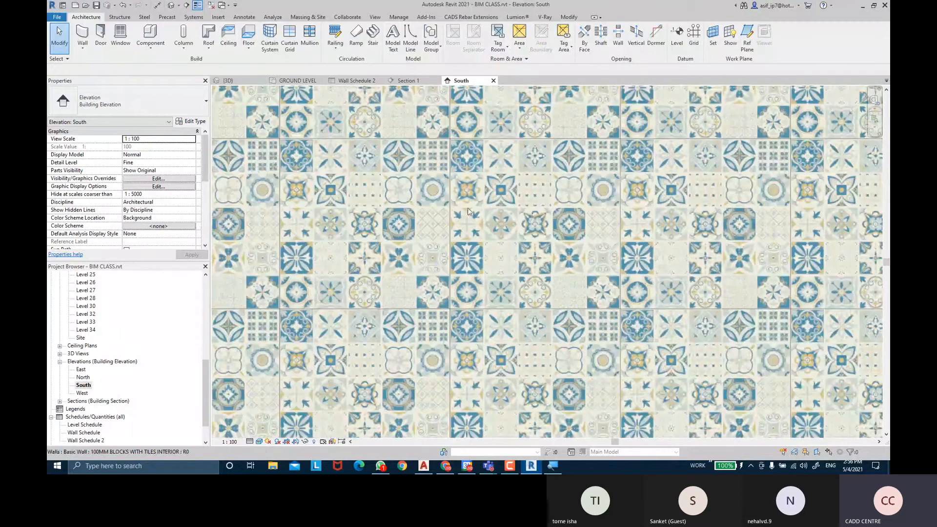
{"action": "scroll", "coordinate": [468, 211], "scroll_direction": "down", "scroll_amount": 5}
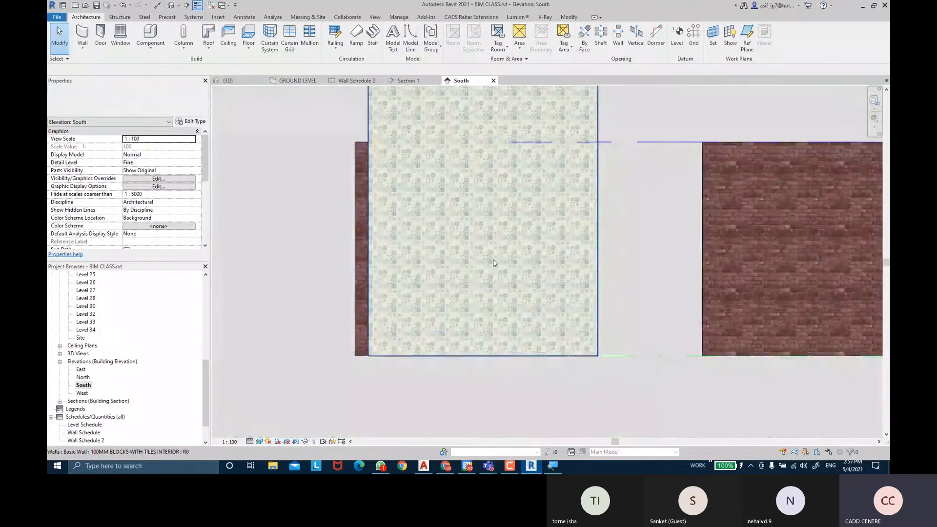
{"action": "middle_click_drag", "start_coordinate": [494, 259], "coordinate": [497, 359]}
{"action": "scroll", "coordinate": [529, 341], "scroll_direction": "down", "scroll_amount": 5}
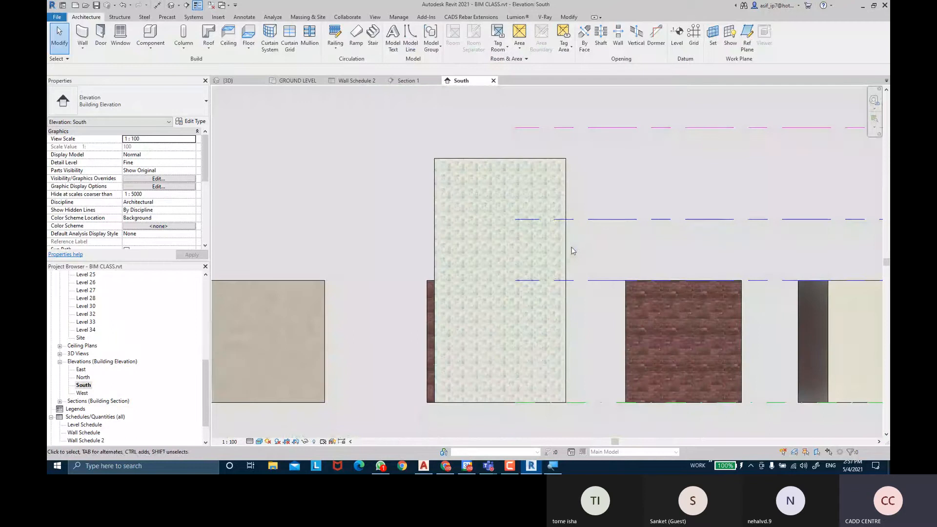
{"action": "left_click", "coordinate": [567, 248]}
{"action": "left_click", "coordinate": [589, 252]}
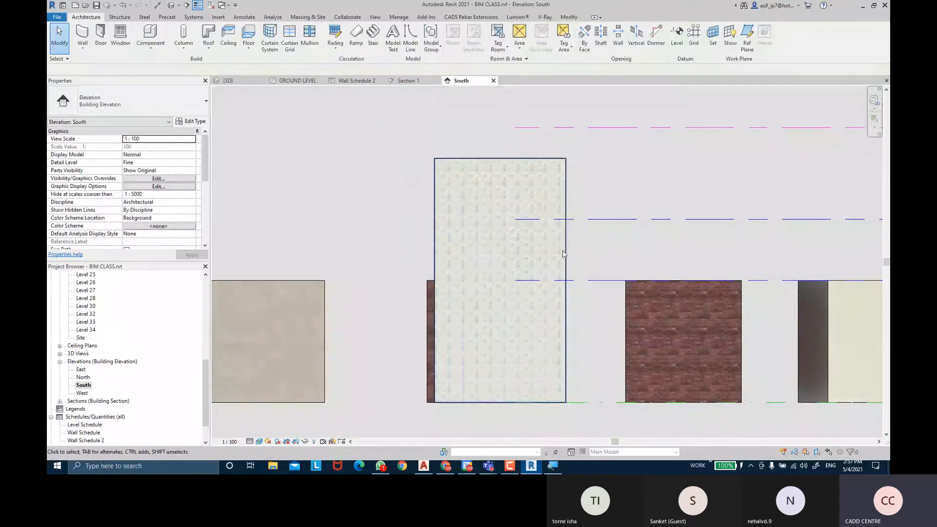
Step: Open the 3D view and examine the tiled wall's faces and its end
{"action": "left_click", "coordinate": [228, 80]}
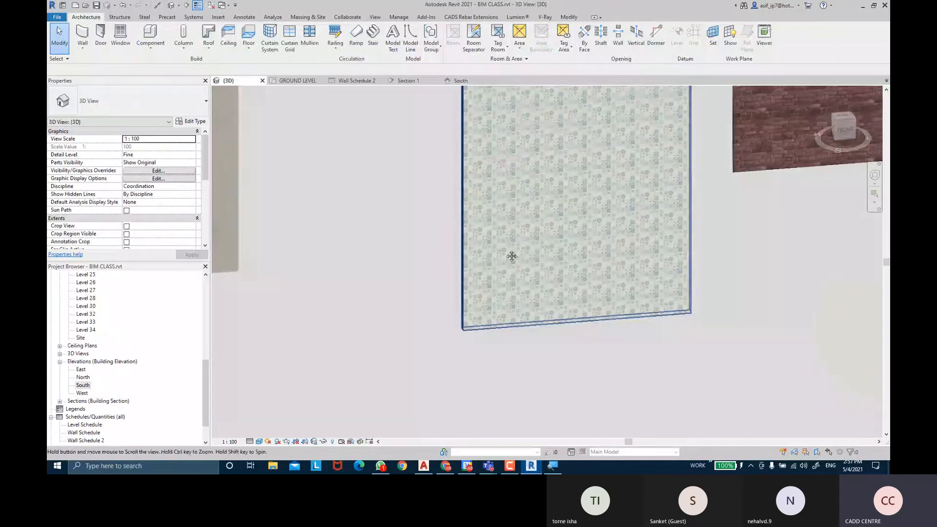
{"action": "middle_click_drag", "start_coordinate": [464, 217], "coordinate": [587, 226], "text": "shift"}
{"action": "scroll", "coordinate": [587, 226], "scroll_direction": "up", "scroll_amount": 3}
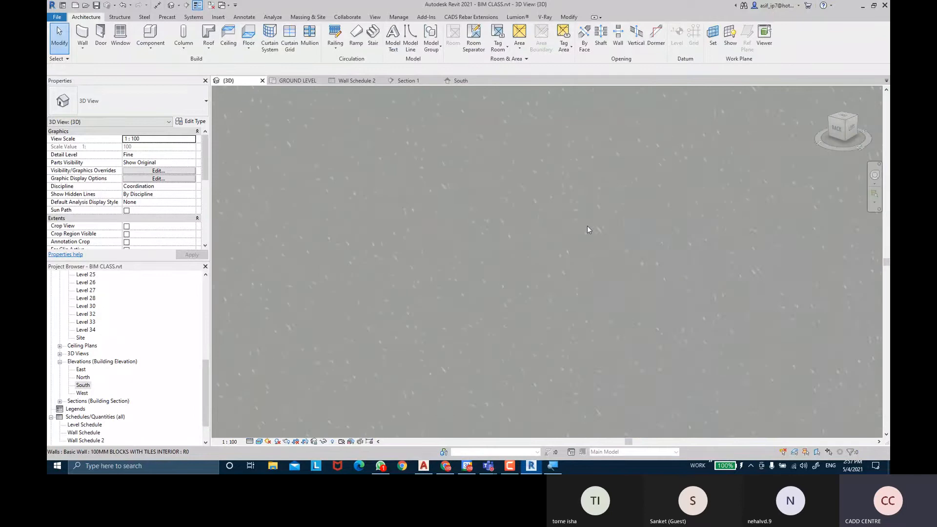
{"action": "middle_click_drag", "start_coordinate": [587, 225], "coordinate": [594, 282], "text": "shift"}
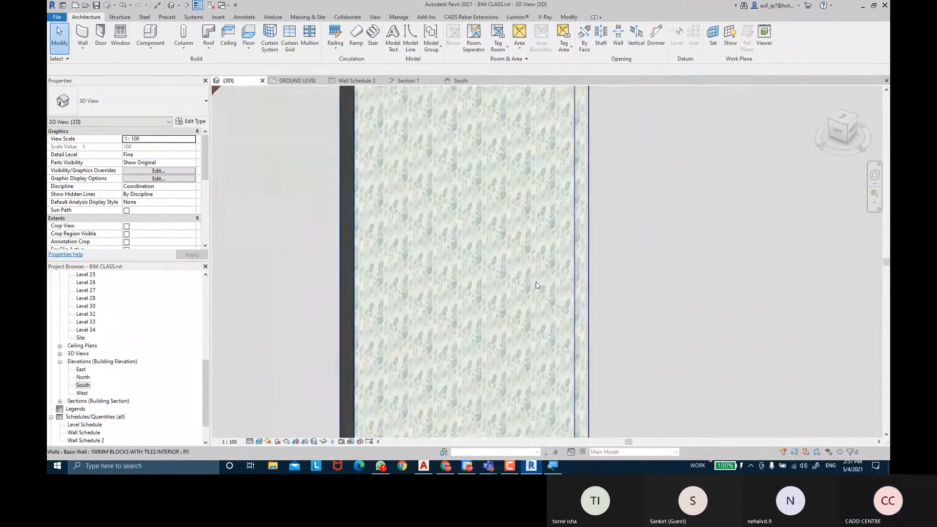
Step: Set the tiled wall type's Function to Interior, with wrapping at both ends and inserts set to Exterior
{"action": "left_click", "coordinate": [410, 211]}
{"action": "left_click", "coordinate": [191, 121]}
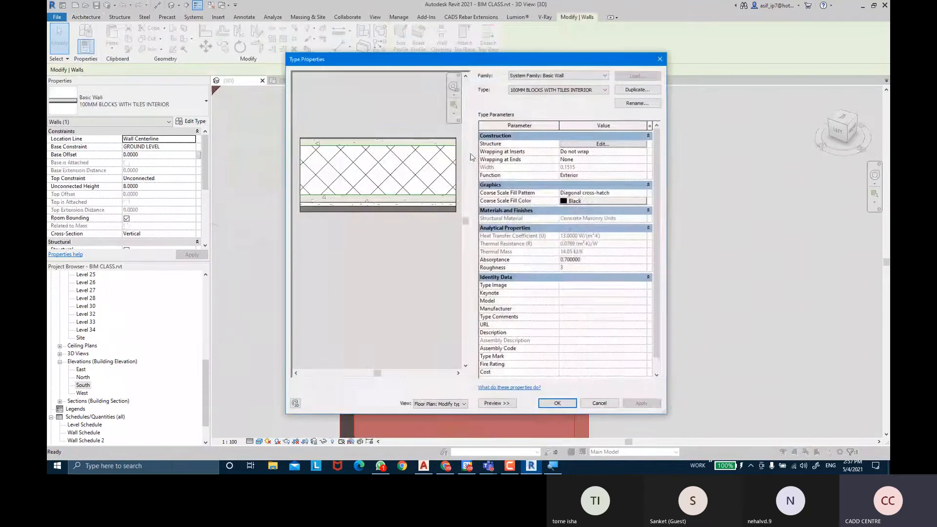
{"action": "left_click", "coordinate": [642, 177]}
{"action": "left_click", "coordinate": [571, 184]}
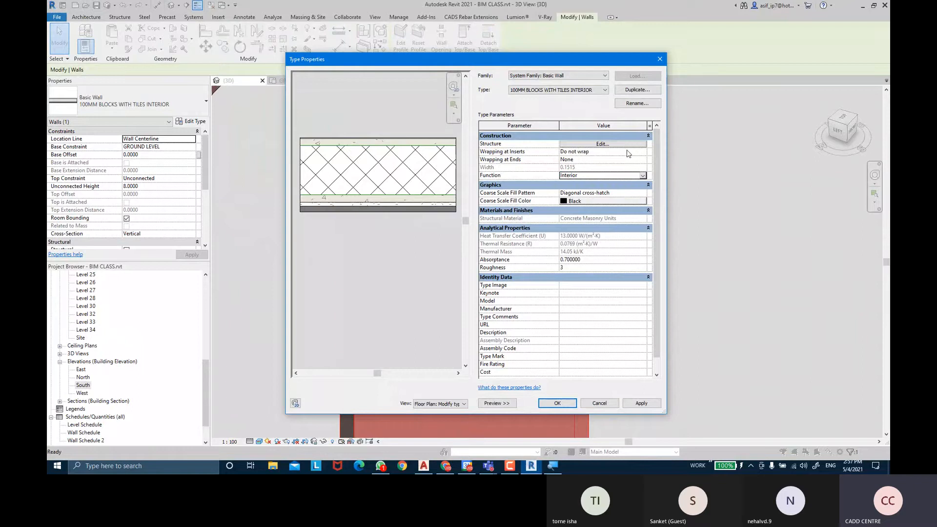
{"action": "left_click", "coordinate": [643, 160]}
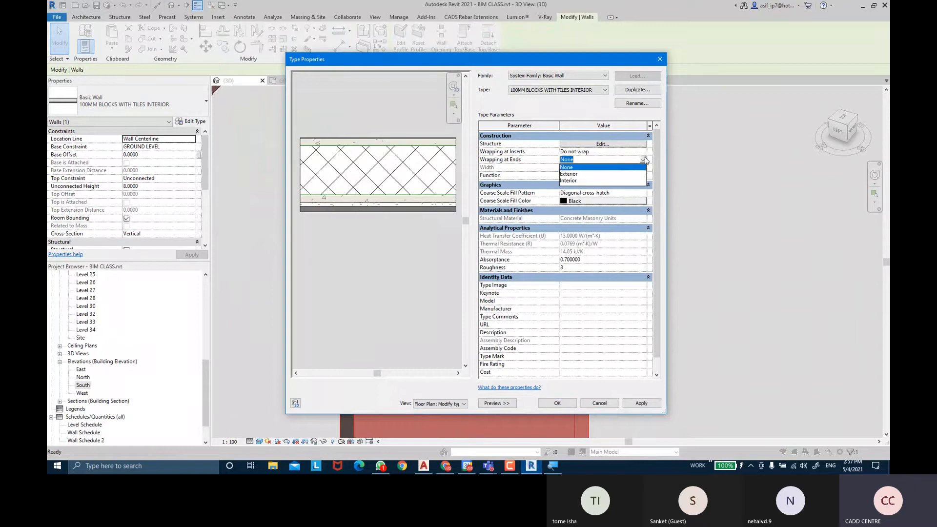
{"action": "left_click", "coordinate": [574, 176]}
{"action": "left_click", "coordinate": [643, 152]}
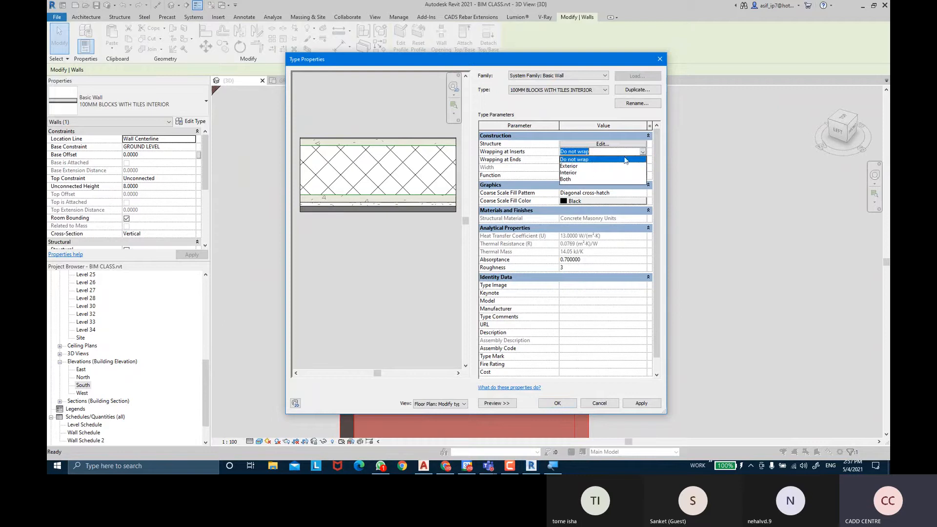
{"action": "left_click", "coordinate": [569, 166]}
{"action": "left_click", "coordinate": [641, 404]}
{"action": "left_click", "coordinate": [574, 409]}
Step: Change Wrapping at Ends to Interior in the type properties of 100MM BLOCKS WITH TILES INTERIOR
{"action": "middle_click_drag", "start_coordinate": [613, 252], "coordinate": [365, 307], "text": "shift"}
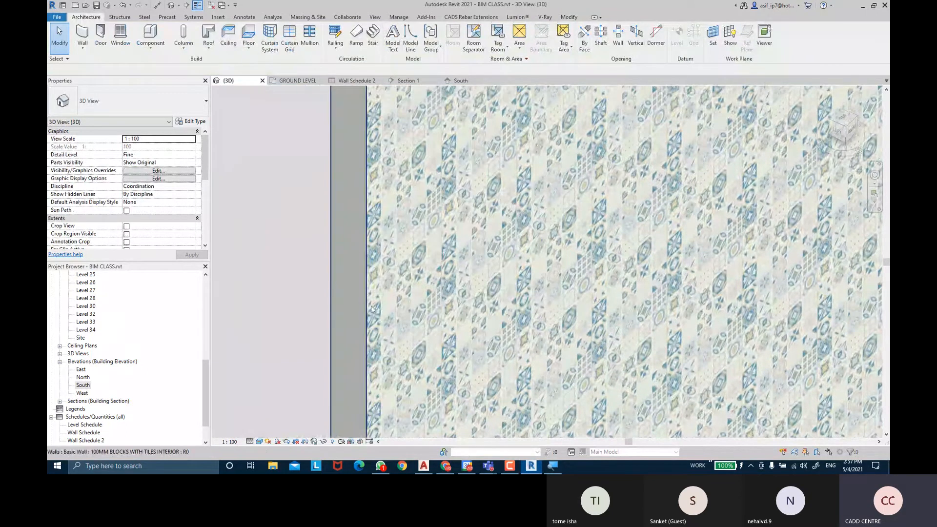
{"action": "left_click", "coordinate": [362, 302]}
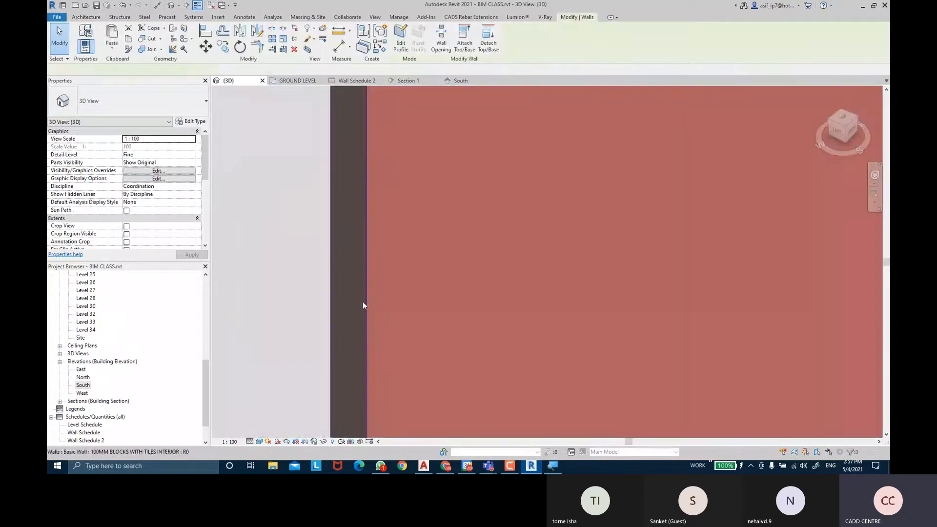
{"action": "left_click", "coordinate": [192, 122]}
{"action": "left_click", "coordinate": [639, 160]}
{"action": "left_click", "coordinate": [643, 160]}
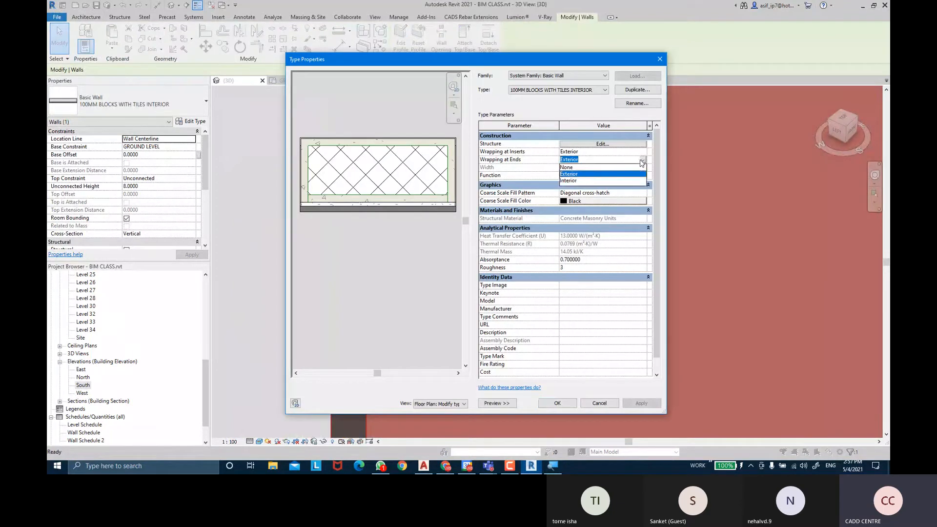
{"action": "left_click", "coordinate": [569, 181]}
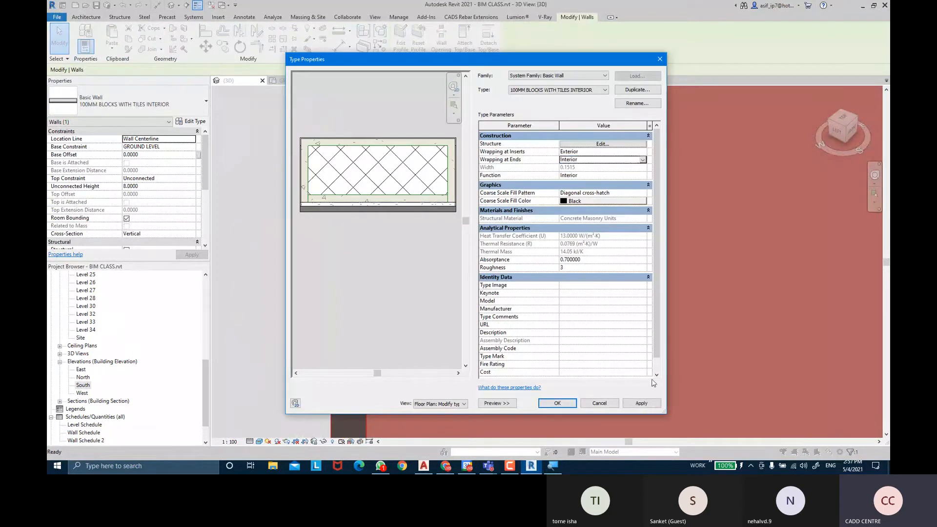
{"action": "left_click", "coordinate": [641, 403]}
{"action": "left_click", "coordinate": [558, 403]}
Step: Examine the tile wrapping at the wall's end and the wall's rear face in the 3D view
{"action": "left_click", "coordinate": [315, 242]}
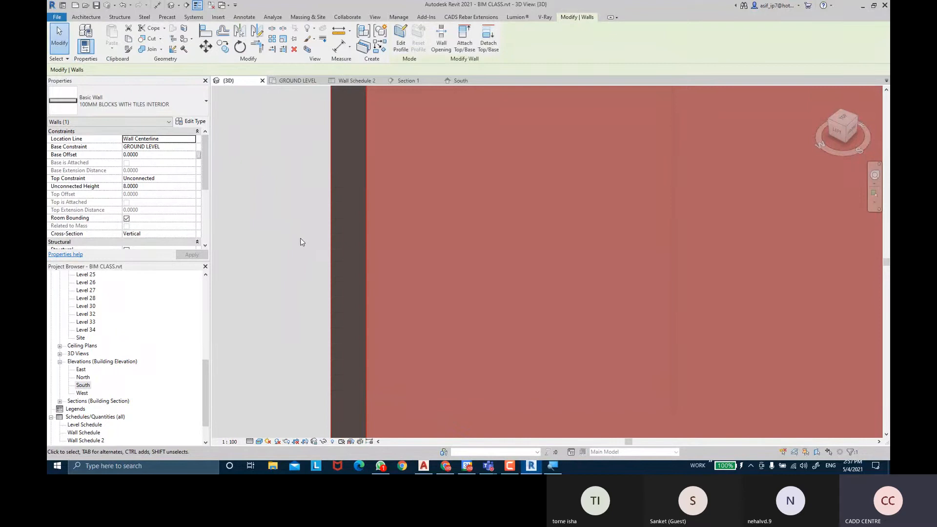
{"action": "scroll", "coordinate": [364, 224], "scroll_direction": "down", "scroll_amount": 2}
{"action": "scroll", "coordinate": [373, 230], "scroll_direction": "up", "scroll_amount": 5}
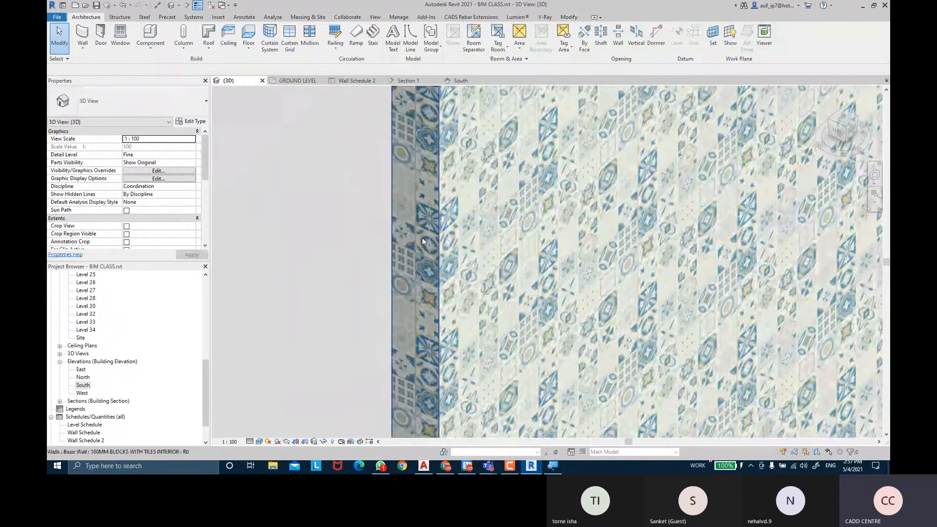
{"action": "scroll", "coordinate": [449, 240], "scroll_direction": "down", "scroll_amount": 5}
{"action": "middle_click_drag", "start_coordinate": [449, 240], "coordinate": [613, 217], "text": "shift"}
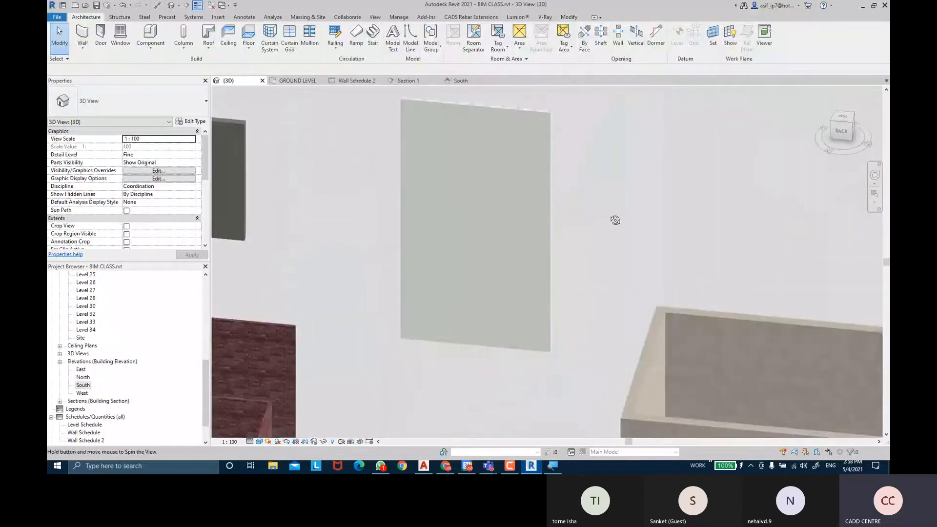
Step: Review the tiled wall type's coarse scale fill pattern and its remaining type properties
{"action": "left_click", "coordinate": [555, 263]}
{"action": "left_click", "coordinate": [191, 121]}
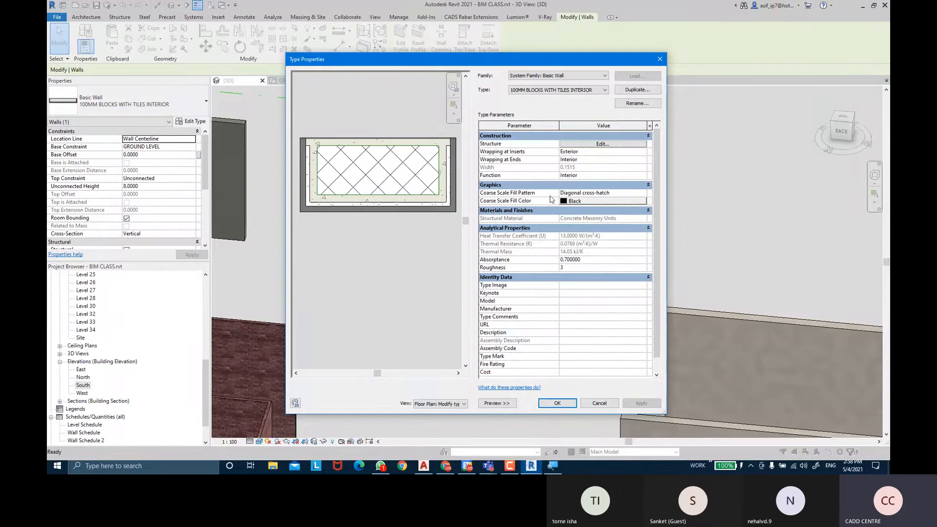
{"action": "left_click", "coordinate": [645, 194]}
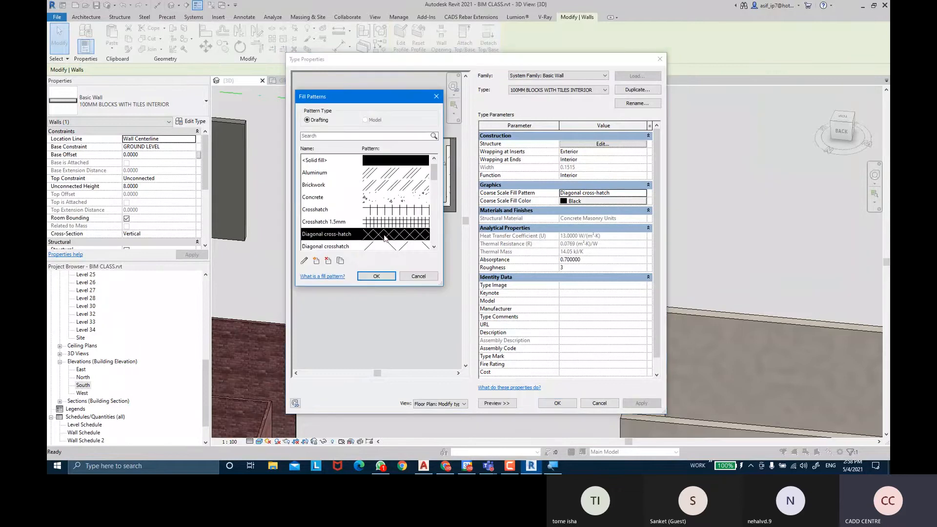
{"action": "left_click", "coordinate": [387, 278]}
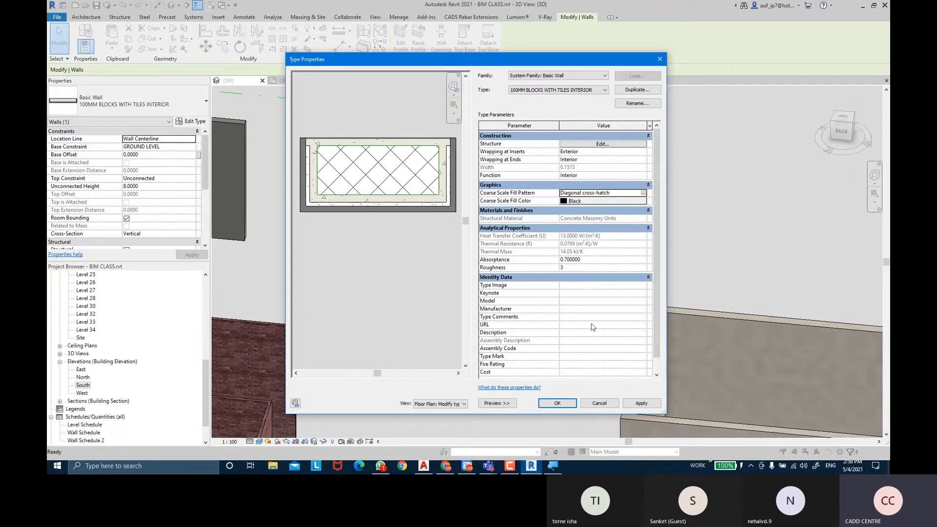
{"action": "scroll", "coordinate": [587, 337], "scroll_direction": "down", "scroll_amount": 1}
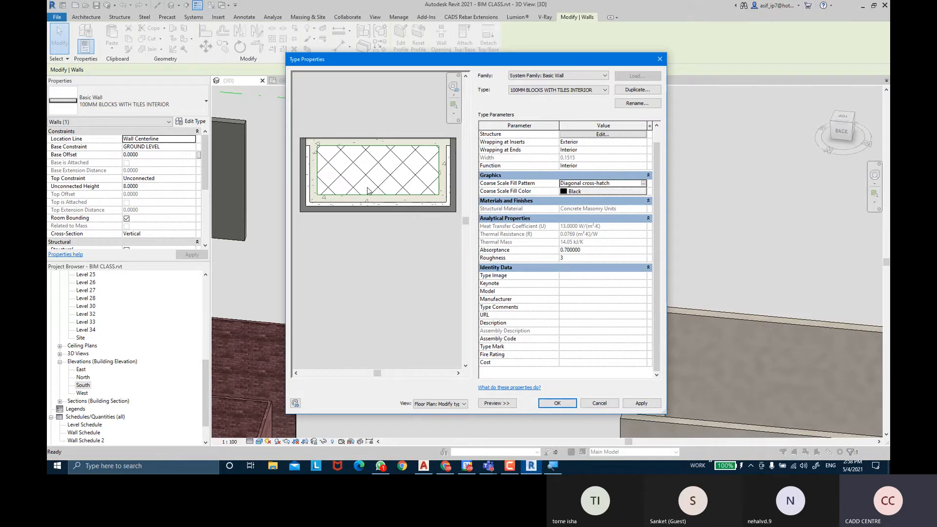
{"action": "left_click", "coordinate": [558, 403]}
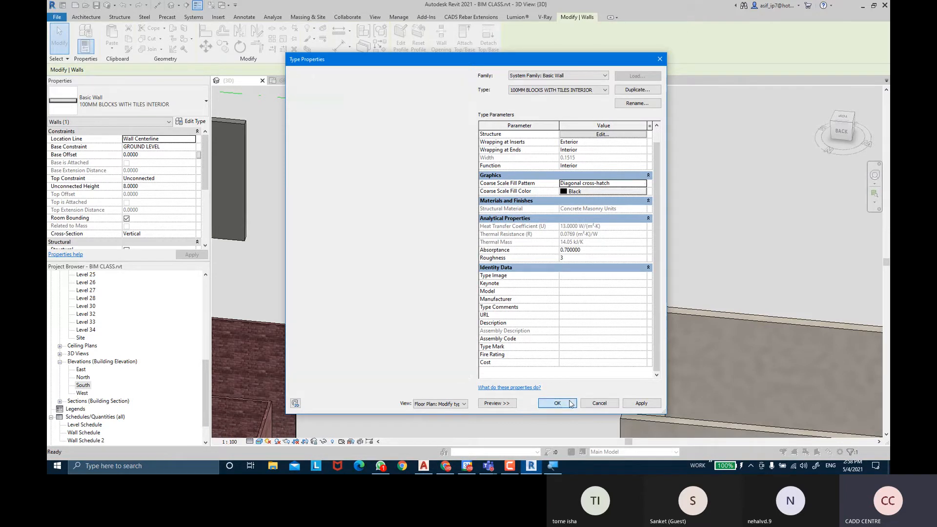
Step: Examine the tiled wall's front, top edge and ends from several angles in the 3D view
{"action": "middle_click_drag", "start_coordinate": [642, 209], "coordinate": [581, 244], "text": "shift"}
{"action": "left_click", "coordinate": [654, 249]}
{"action": "middle_click_drag", "start_coordinate": [670, 250], "coordinate": [508, 218], "text": "shift"}
{"action": "scroll", "coordinate": [559, 199], "scroll_direction": "up", "scroll_amount": 2}
{"action": "scroll", "coordinate": [558, 198], "scroll_direction": "up", "scroll_amount": 3}
{"action": "middle_click_drag", "start_coordinate": [524, 178], "coordinate": [547, 247]}
{"action": "middle_click_drag", "start_coordinate": [500, 194], "coordinate": [521, 332]}
{"action": "scroll", "coordinate": [490, 194], "scroll_direction": "up", "scroll_amount": 1}
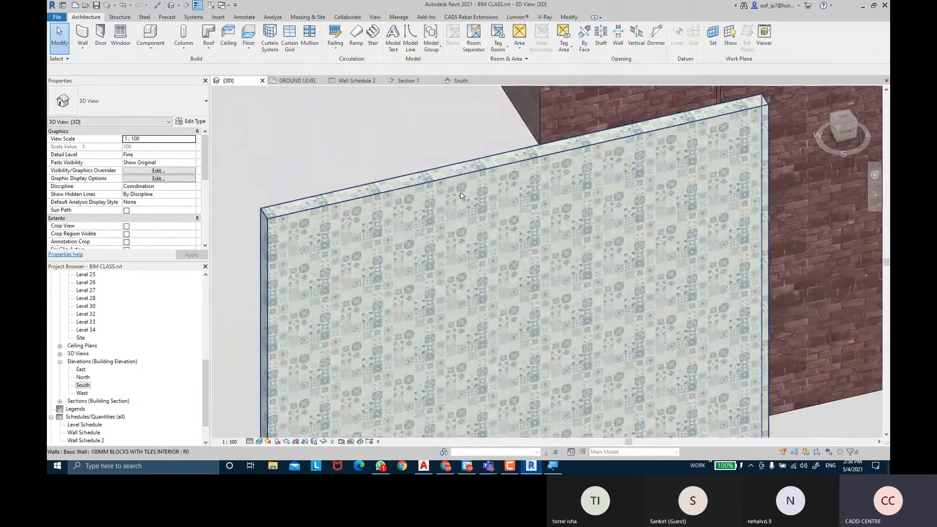
{"action": "middle_click_drag", "start_coordinate": [460, 192], "coordinate": [472, 233], "text": "shift"}
{"action": "middle_click_drag", "start_coordinate": [647, 285], "coordinate": [585, 211]}
{"action": "scroll", "coordinate": [588, 235], "scroll_direction": "down", "scroll_amount": 2}
{"action": "scroll", "coordinate": [588, 235], "scroll_direction": "down", "scroll_amount": 1}
{"action": "middle_click_drag", "start_coordinate": [584, 260], "coordinate": [683, 240]}
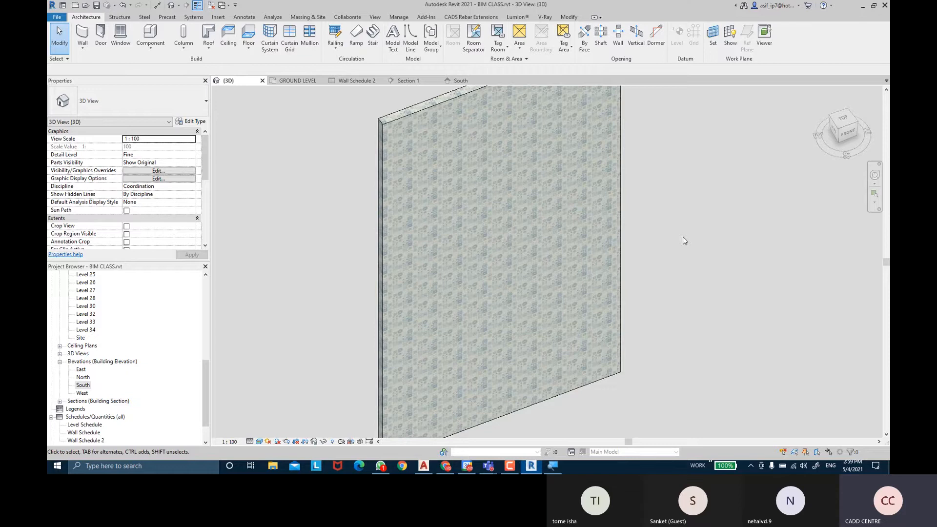
{"action": "scroll", "coordinate": [664, 233], "scroll_direction": "down", "scroll_amount": 2}
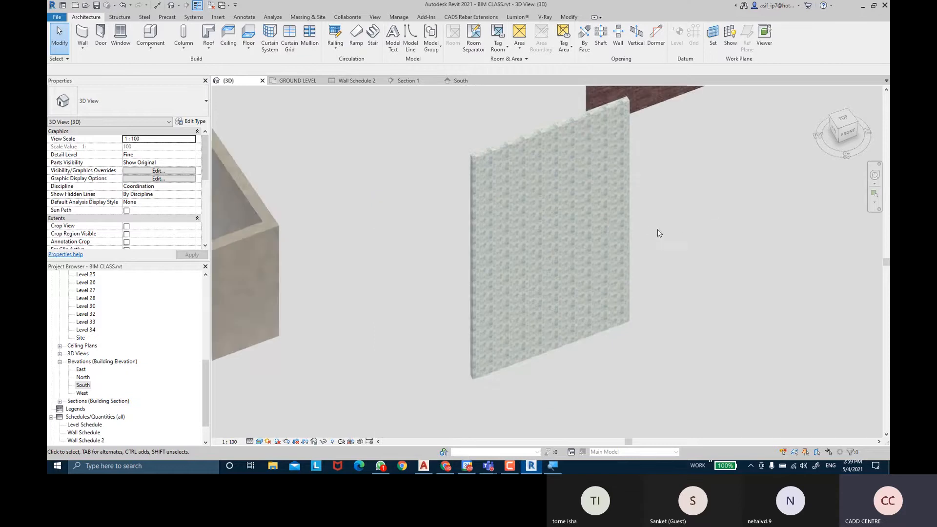
{"action": "middle_click_drag", "start_coordinate": [660, 234], "coordinate": [668, 172], "text": "shift"}
{"action": "middle_click_drag", "start_coordinate": [698, 234], "coordinate": [611, 270]}
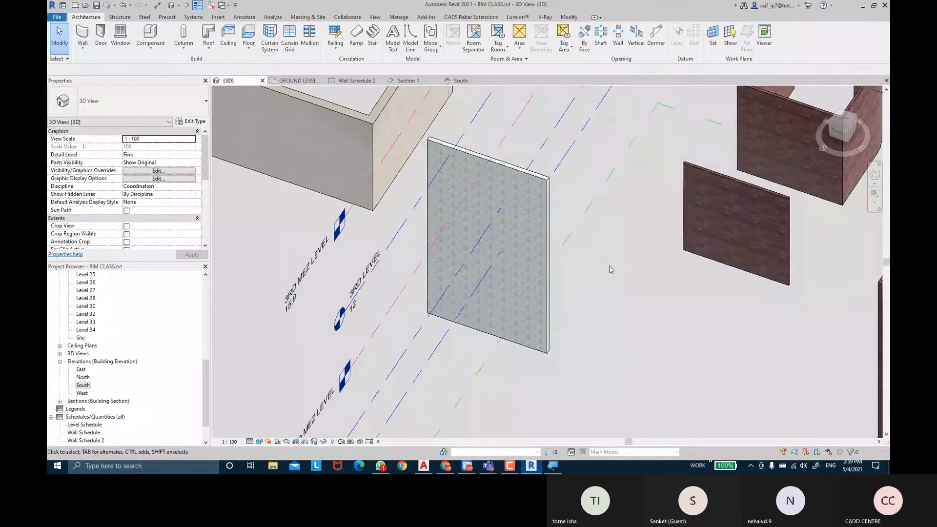
Step: Duplicate the tiled wall's type under the name 150MM BLOCKS WITH TILES INTERIOR 2
{"action": "left_click", "coordinate": [550, 279]}
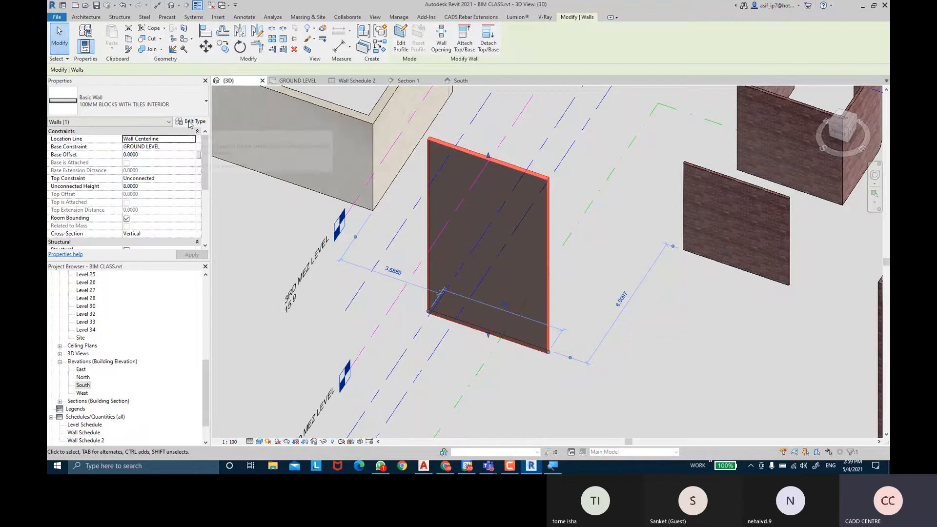
{"action": "left_click", "coordinate": [191, 122]}
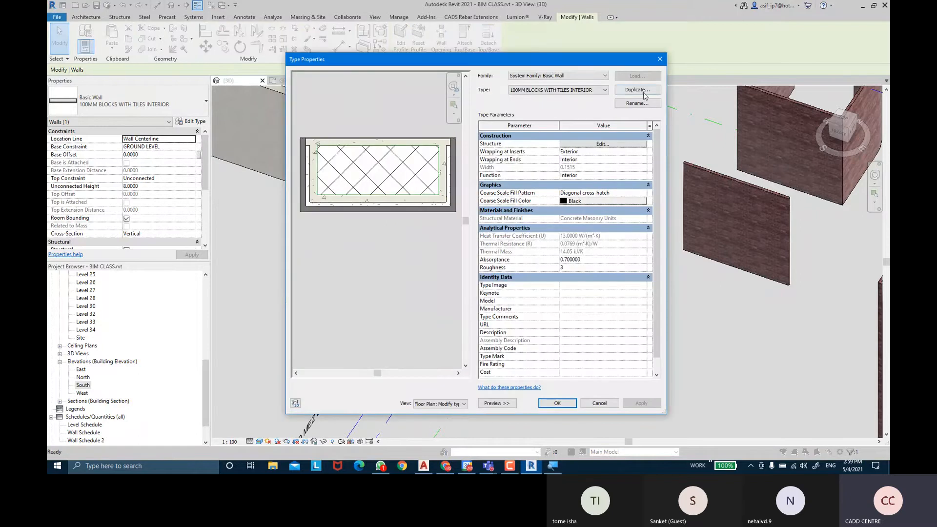
{"action": "left_click", "coordinate": [638, 90]}
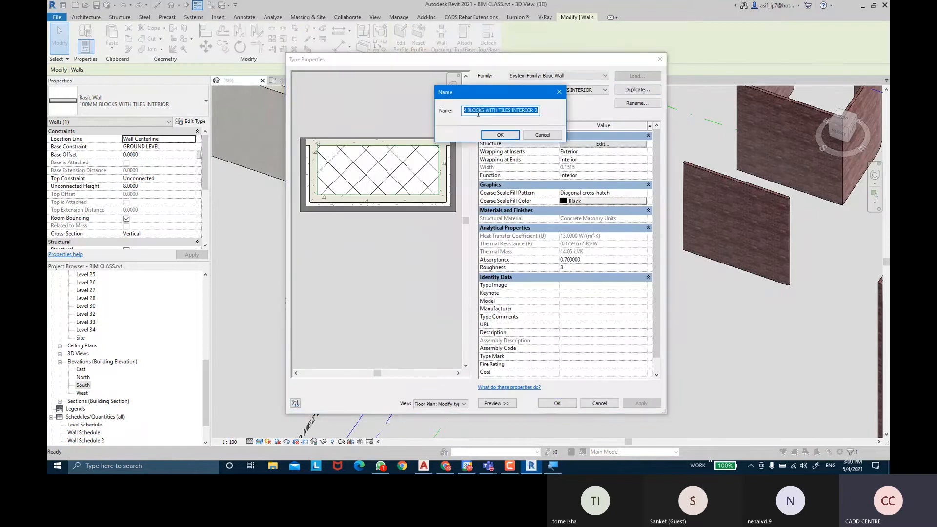
{"action": "left_click", "coordinate": [475, 111]}
{"action": "key", "text": "Home"}
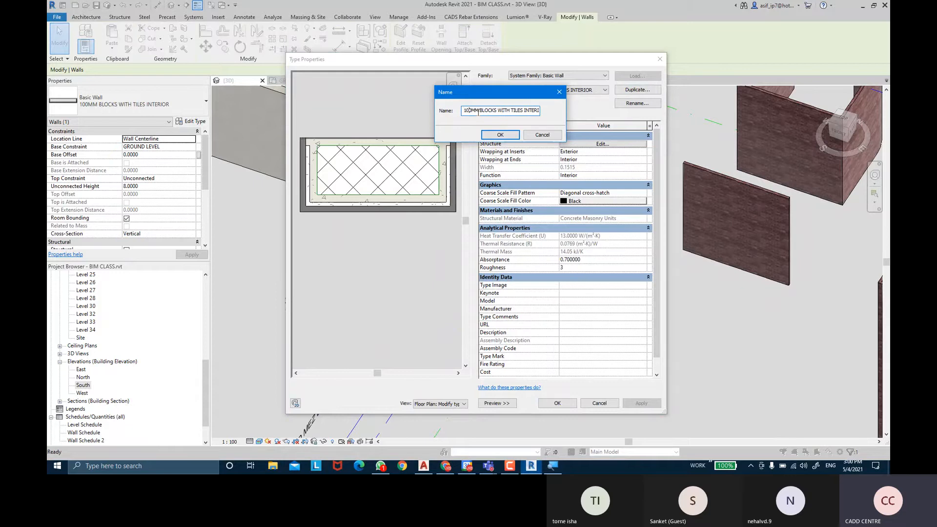
{"action": "key", "text": "Right"}
{"action": "key", "text": "Delete"}
{"action": "left_click", "coordinate": [490, 134]}
Step: Set the concrete masonry structure layer's thickness to 150 mm in the duplicated type and apply the type to the wall
{"action": "left_click", "coordinate": [602, 144]}
{"action": "left_click", "coordinate": [584, 174]}
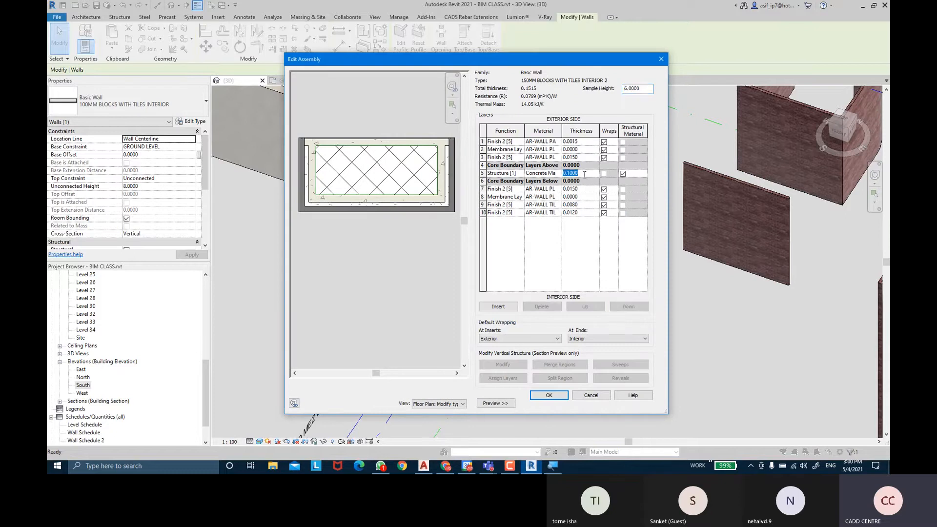
{"action": "type", "text": "150MM"}
{"action": "key", "text": "Tab"}
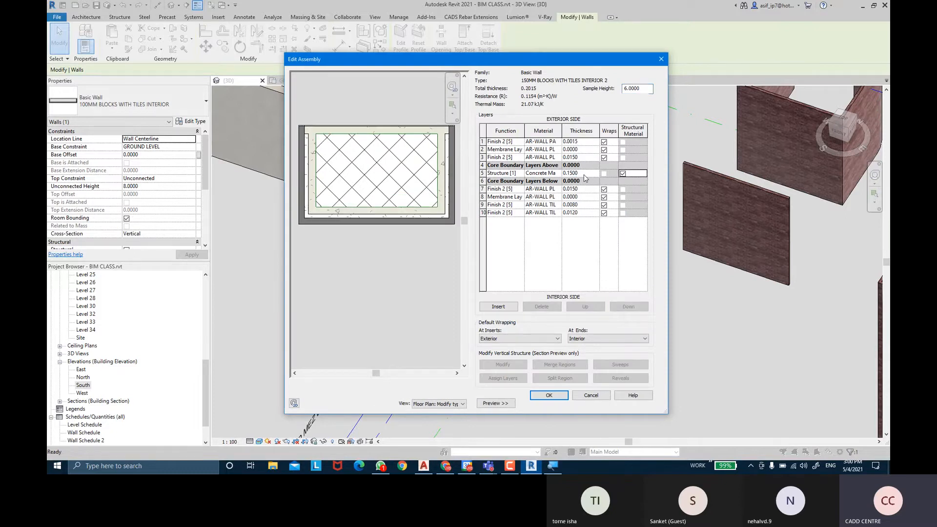
{"action": "left_click", "coordinate": [549, 395]}
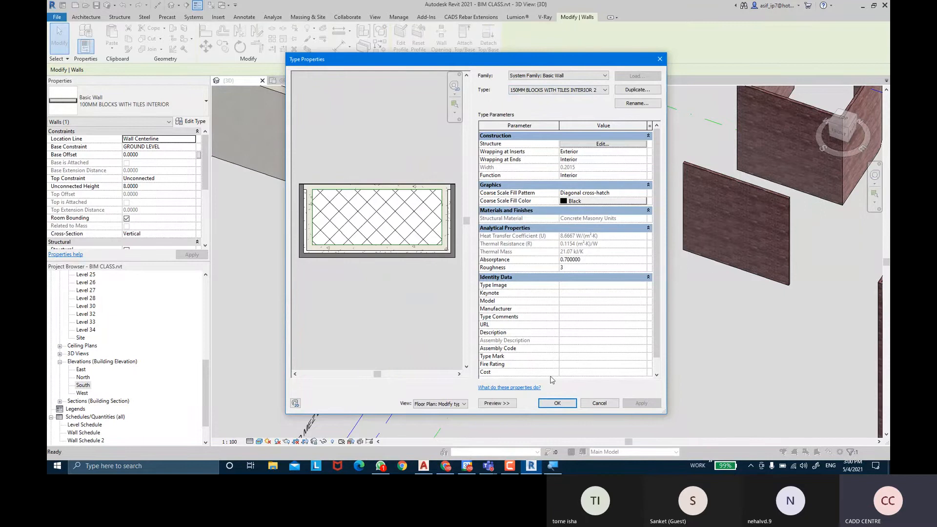
{"action": "left_click", "coordinate": [557, 403]}
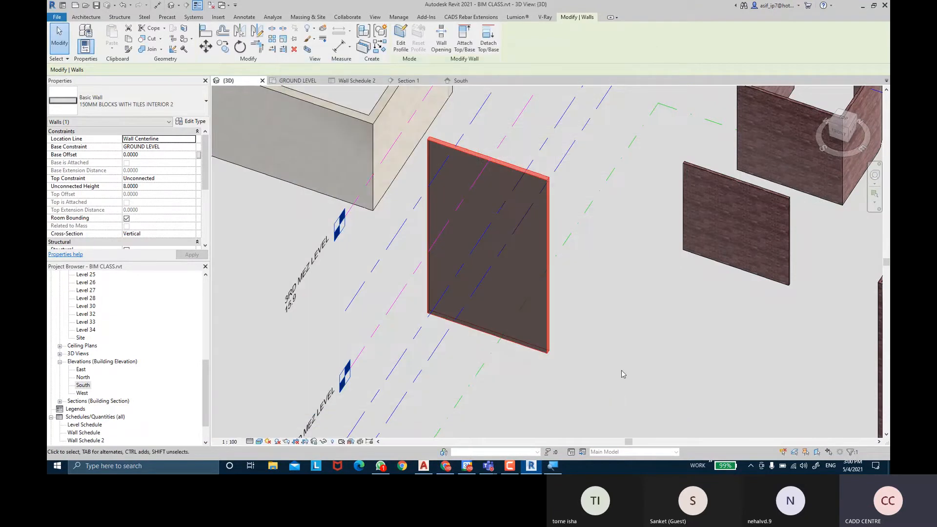
Step: Examine the 150 mm tiled wall in the 3D view and its layers and end in the GROUND LEVEL plan
{"action": "left_click", "coordinate": [644, 338]}
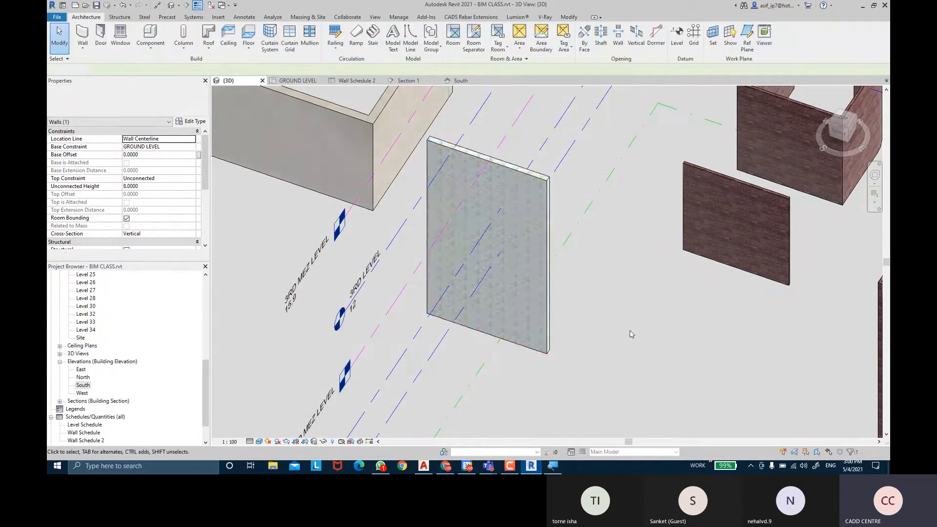
{"action": "left_click", "coordinate": [530, 295]}
{"action": "middle_click_drag", "start_coordinate": [431, 203], "coordinate": [414, 195]}
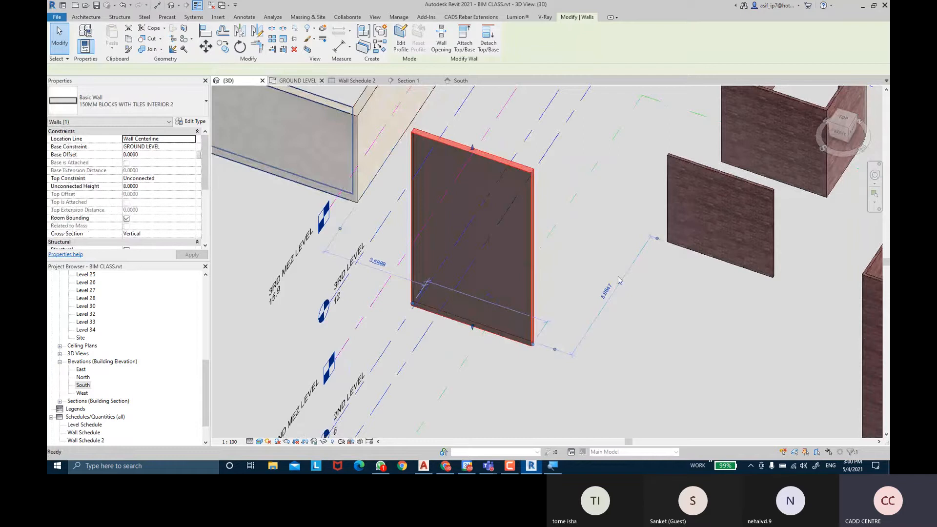
{"action": "left_click", "coordinate": [289, 82]}
{"action": "middle_click_drag", "start_coordinate": [576, 300], "coordinate": [418, 277]}
{"action": "scroll", "coordinate": [418, 277], "scroll_direction": "down", "scroll_amount": 3}
{"action": "left_click", "coordinate": [463, 322]}
{"action": "middle_click_drag", "start_coordinate": [463, 324], "coordinate": [506, 330]}
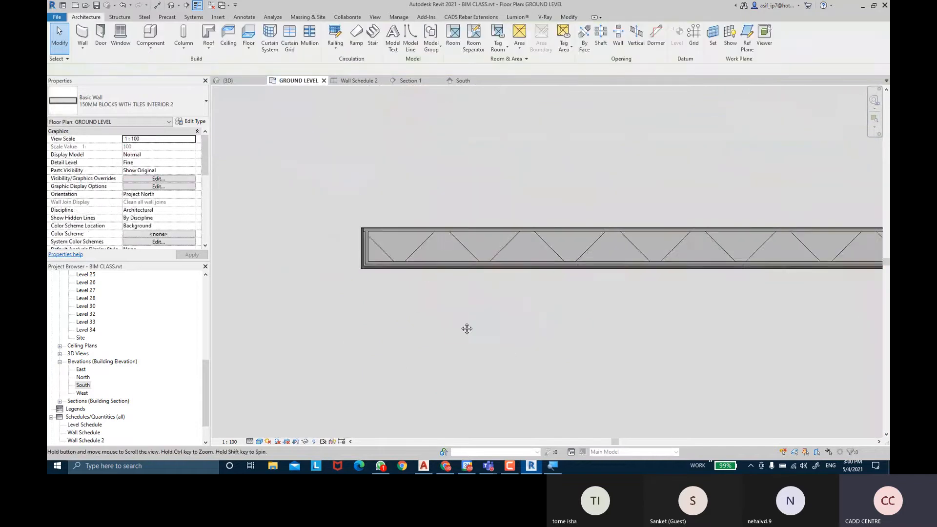
{"action": "left_click", "coordinate": [433, 263]}
{"action": "middle_click_drag", "start_coordinate": [323, 147], "coordinate": [351, 145]}
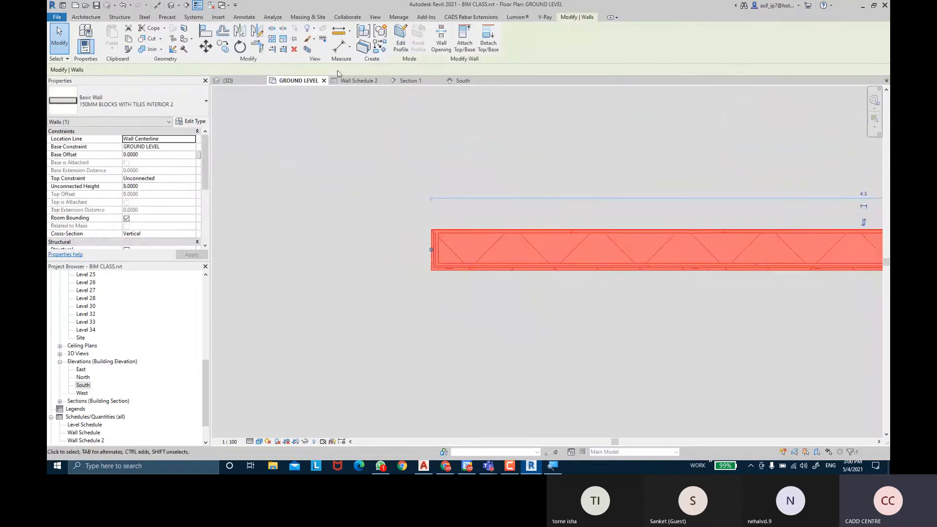
Step: Draw a horizontal wall about 1.86 m long of type 100MM BLOCKS WITH TILES INTERIOR, in line with the 150 mm wall
{"action": "key", "text": "w"}
{"action": "key", "text": "a"}
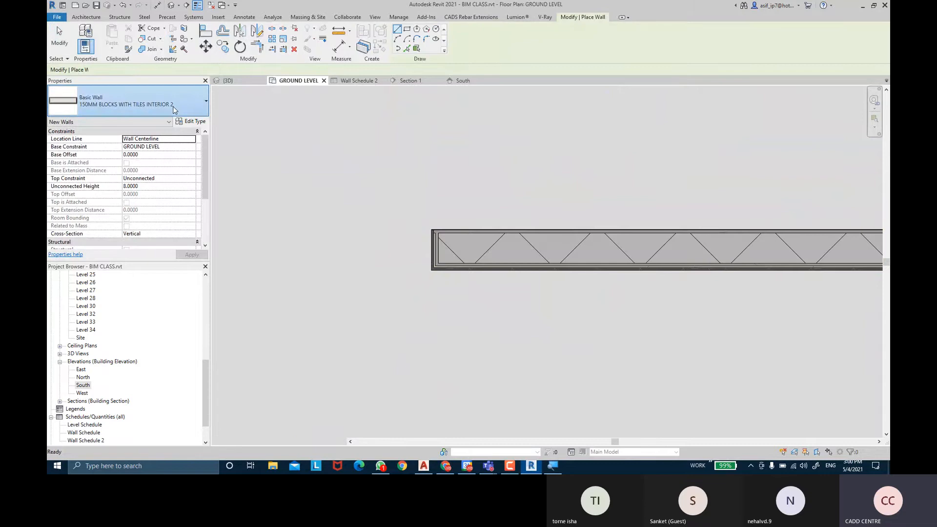
{"action": "left_click", "coordinate": [182, 103]}
{"action": "scroll", "coordinate": [127, 157], "scroll_direction": "up", "scroll_amount": 1}
{"action": "left_click", "coordinate": [109, 136]}
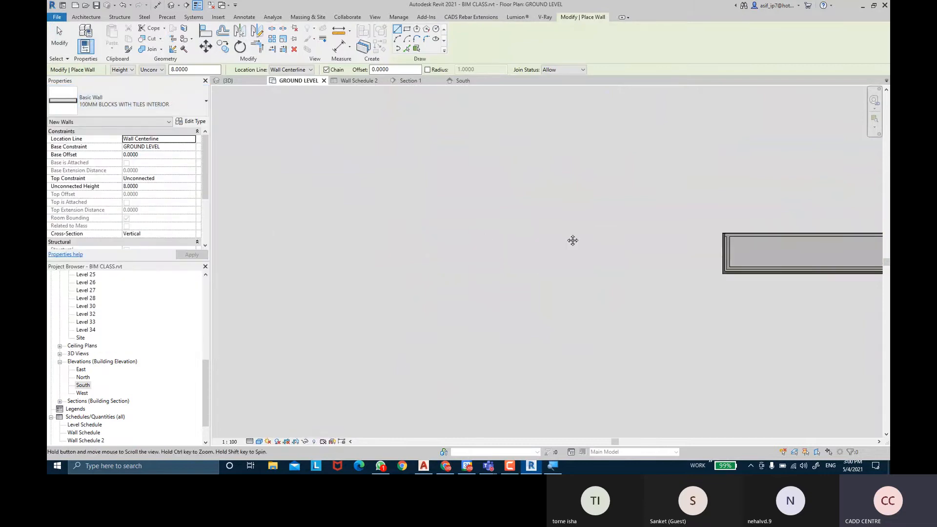
{"action": "left_click", "coordinate": [644, 252]}
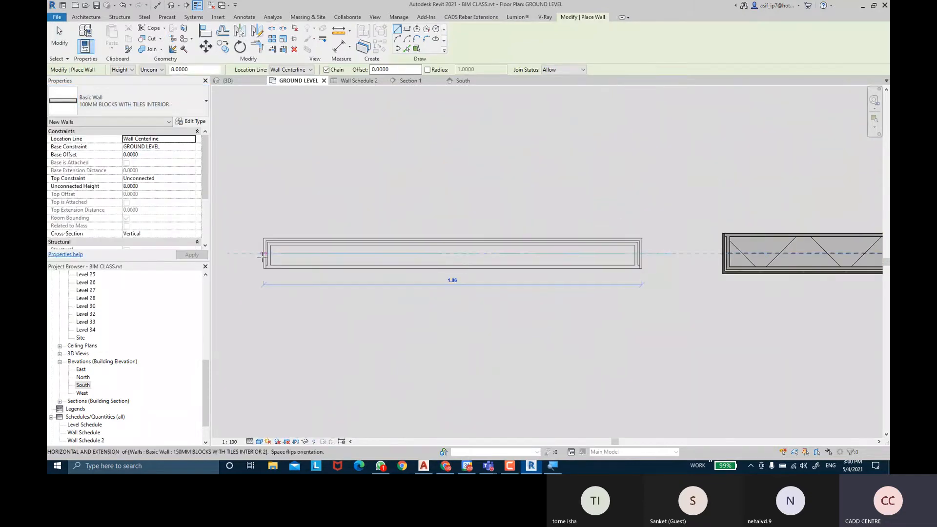
{"action": "key", "text": "Escape"}
{"action": "key", "text": "Escape"}
Step: Flip the orientation of the 100 mm tiled wall
{"action": "left_click", "coordinate": [414, 261]}
{"action": "key", "text": "space"}
{"action": "left_click", "coordinate": [605, 183]}
{"action": "middle_click_drag", "start_coordinate": [689, 203], "coordinate": [610, 197]}
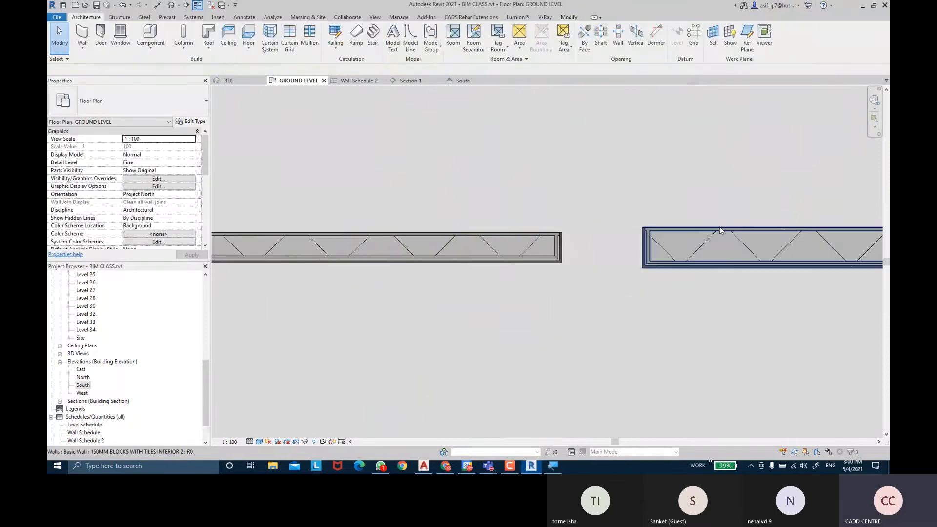
Step: Compare the 100 mm and 150 mm tiled walls' types, layers and end wrapping in the plan
{"action": "left_click", "coordinate": [721, 228]}
{"action": "left_click", "coordinate": [490, 260]}
{"action": "left_click", "coordinate": [711, 257]}
{"action": "left_click", "coordinate": [442, 263]}
{"action": "left_click", "coordinate": [763, 260]}
{"action": "left_click", "coordinate": [496, 125]}
{"action": "middle_click_drag", "start_coordinate": [535, 173], "coordinate": [500, 189]}
{"action": "scroll", "coordinate": [567, 206], "scroll_direction": "up", "scroll_amount": 1}
{"action": "middle_click_drag", "start_coordinate": [572, 201], "coordinate": [547, 184]}
Step: Review the type properties of the 150 mm tiled wall and view both walls at full length in plan
{"action": "left_click", "coordinate": [580, 228]}
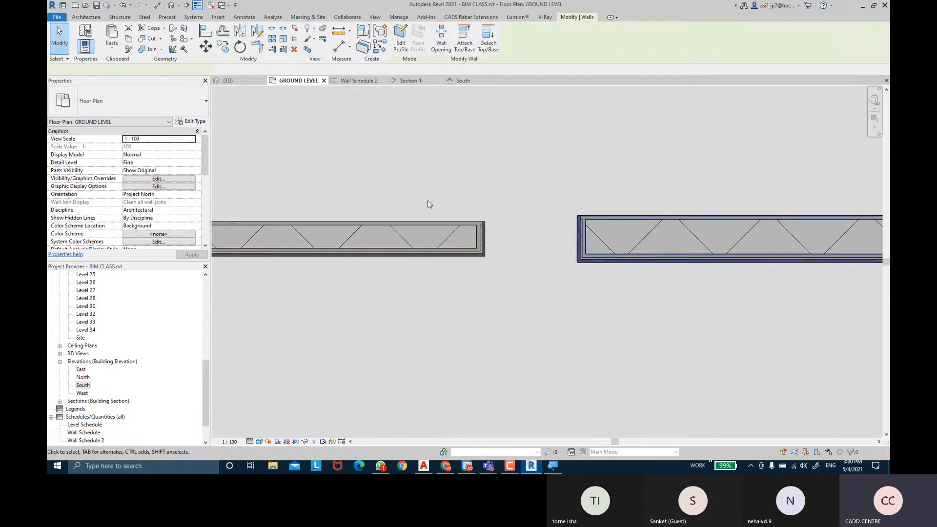
{"action": "left_click", "coordinate": [194, 122]}
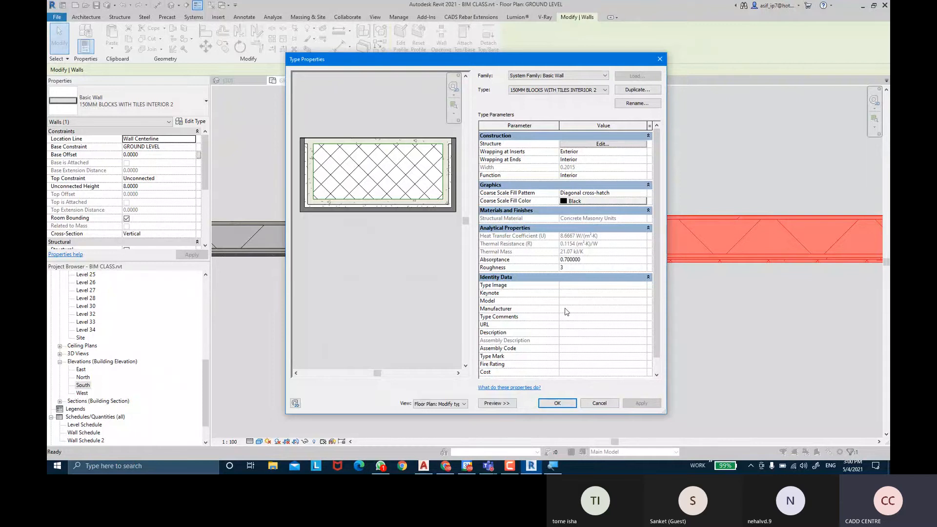
{"action": "left_click", "coordinate": [558, 404]}
{"action": "left_click", "coordinate": [573, 370]}
{"action": "middle_click_drag", "start_coordinate": [573, 371], "coordinate": [563, 337]}
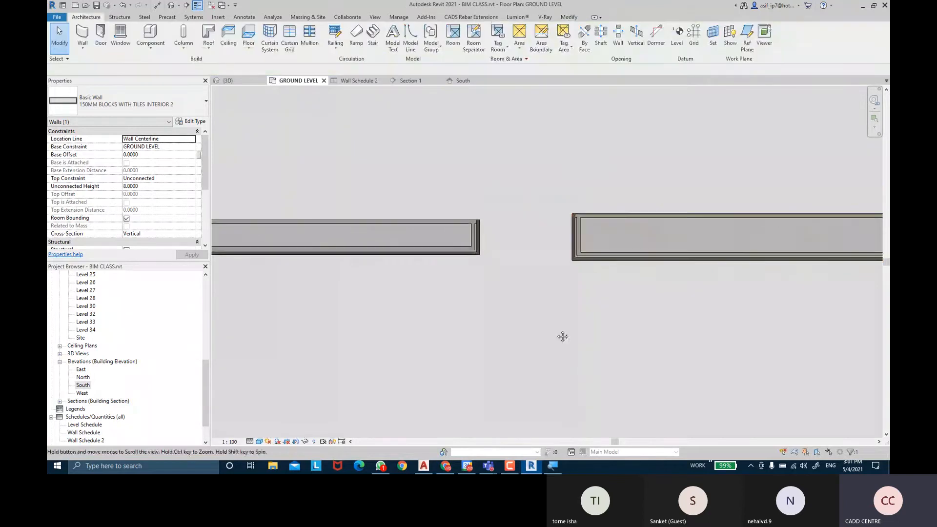
{"action": "scroll", "coordinate": [523, 321], "scroll_direction": "down", "scroll_amount": 5}
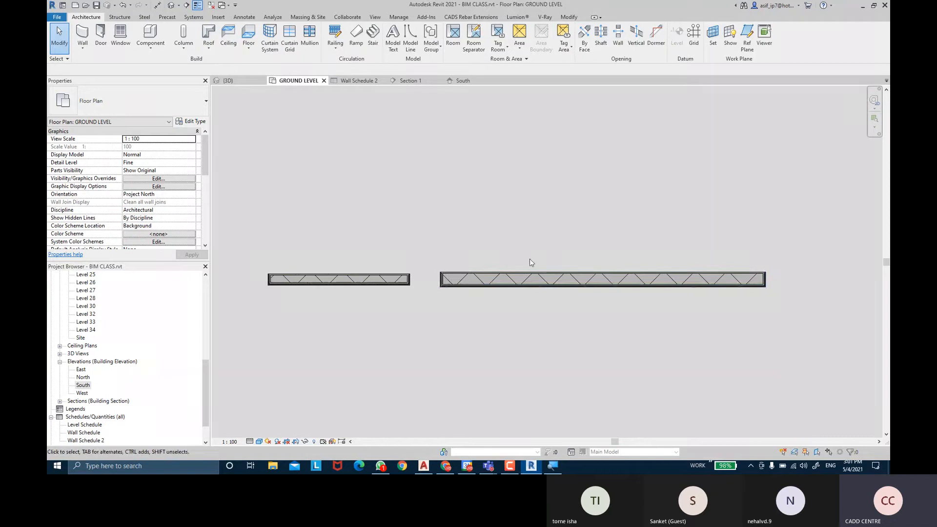
{"action": "middle_click_drag", "start_coordinate": [531, 263], "coordinate": [517, 261]}
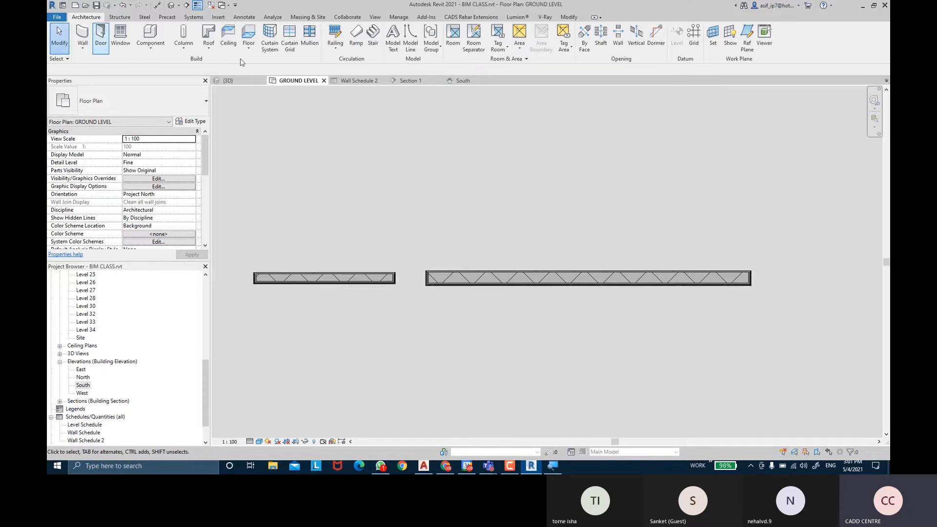
Step: Cut a rectangular wall opening about 0.97 m wide in the longer hatched wall on the ground level plan
{"action": "key", "text": "ctrl"}
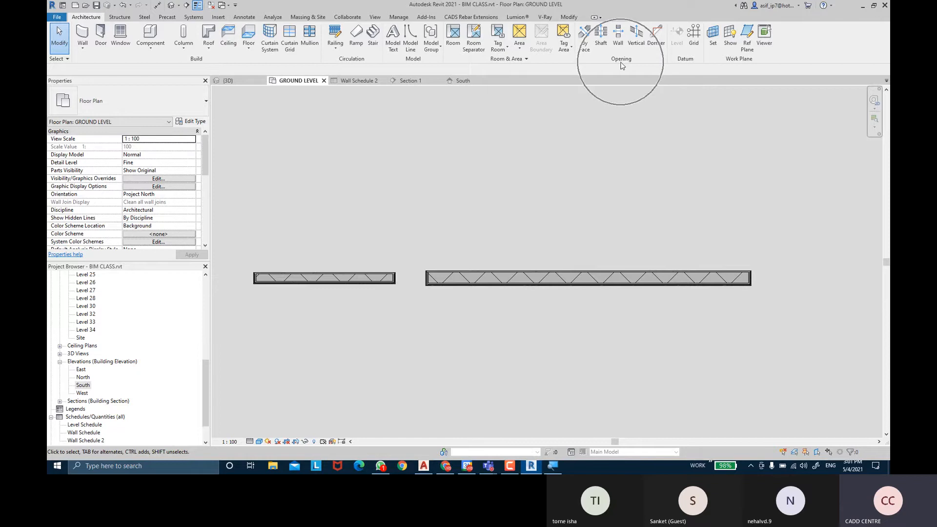
{"action": "key", "text": "ctrl"}
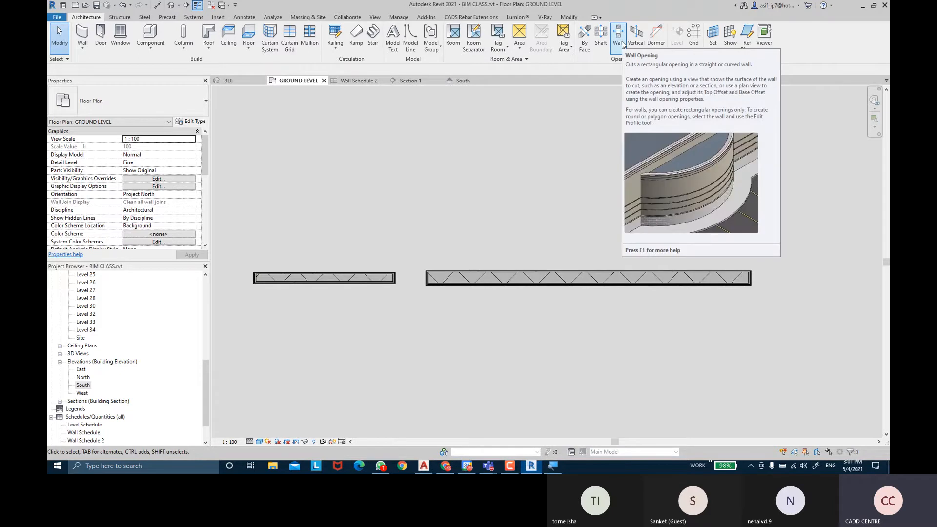
{"action": "left_click", "coordinate": [623, 44]}
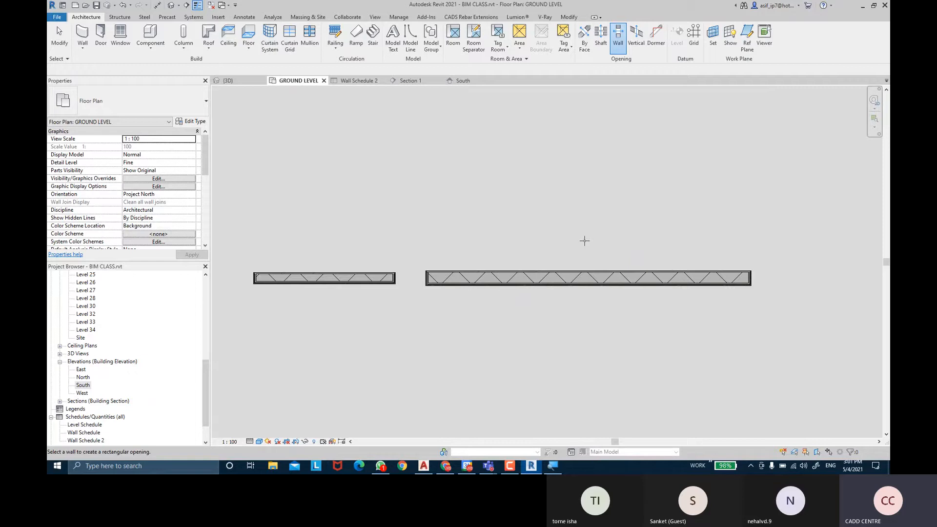
{"action": "left_click", "coordinate": [555, 278]}
{"action": "scroll", "coordinate": [542, 277], "scroll_direction": "up", "scroll_amount": 1}
{"action": "left_click", "coordinate": [538, 276]}
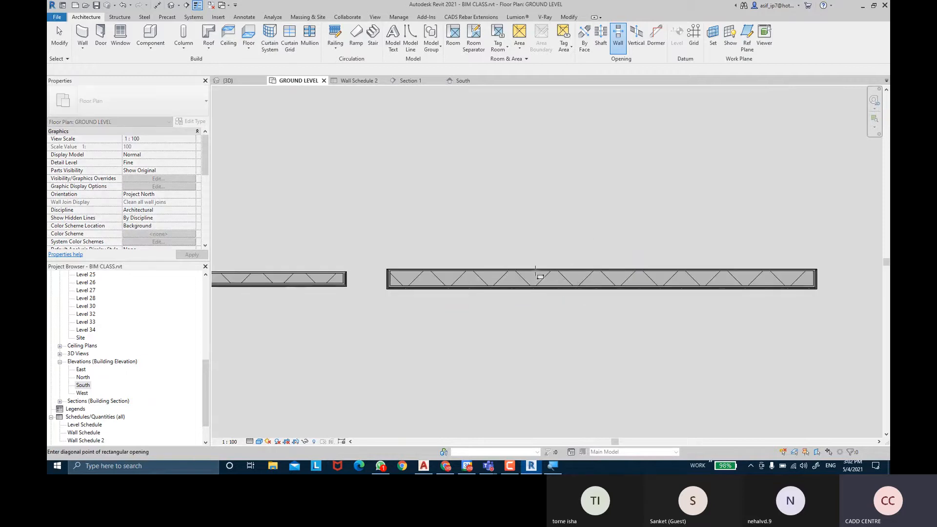
{"action": "left_click", "coordinate": [631, 289]}
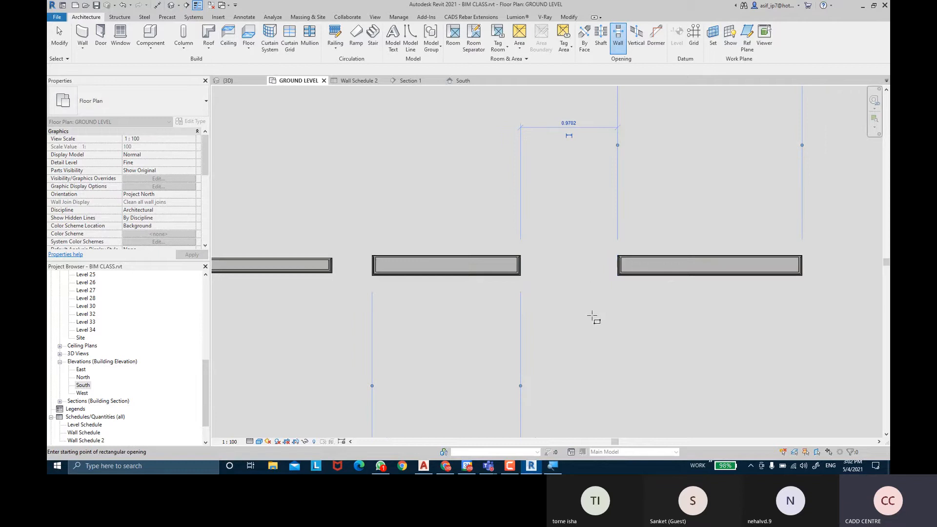
{"action": "key", "text": "Escape"}
{"action": "key", "text": "Escape"}
Step: In the 3D view, reshape the opening into a short one high in the wall, with its top offset at 5.4
{"action": "left_click", "coordinate": [611, 280]}
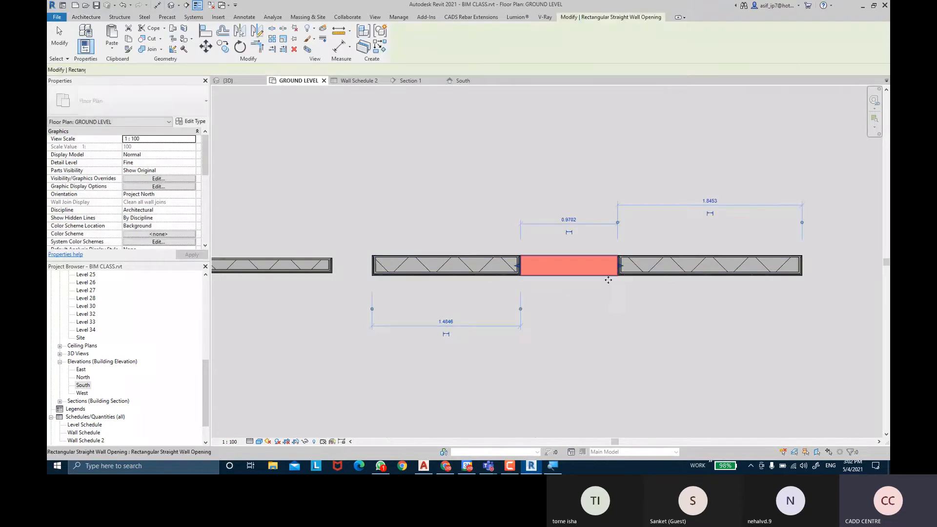
{"action": "left_click", "coordinate": [227, 80]}
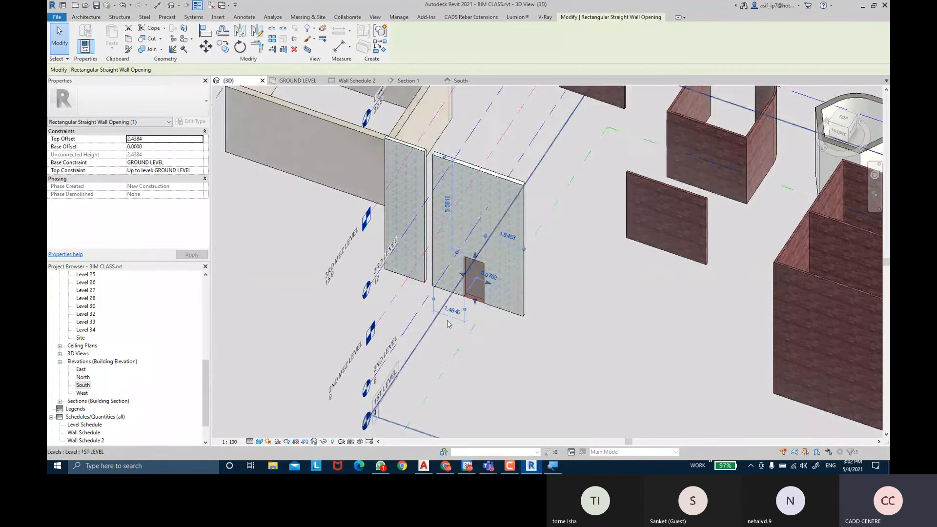
{"action": "scroll", "coordinate": [459, 291], "scroll_direction": "up", "scroll_amount": 3}
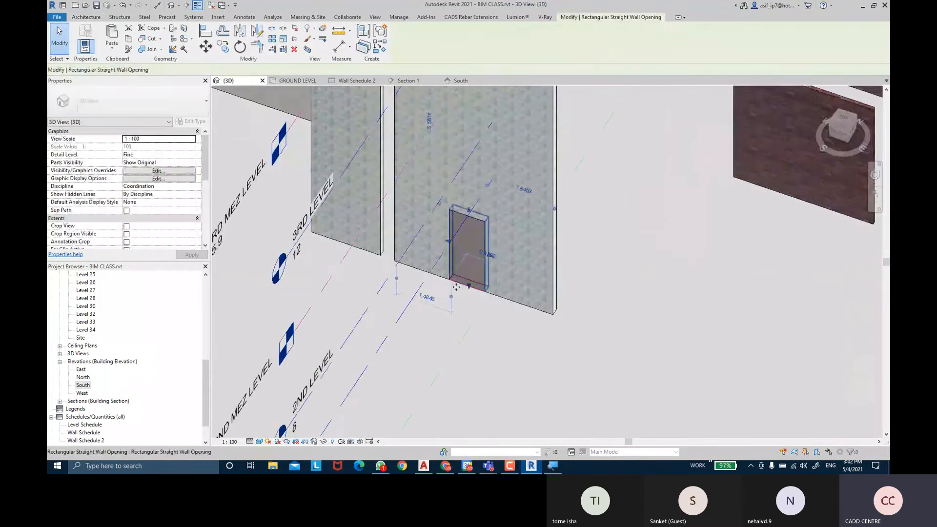
{"action": "middle_click_drag", "start_coordinate": [460, 292], "coordinate": [495, 285], "text": "shift"}
{"action": "left_click_drag", "start_coordinate": [470, 284], "coordinate": [469, 244]}
{"action": "left_click_drag", "start_coordinate": [469, 143], "coordinate": [469, 112]}
{"action": "middle_click_drag", "start_coordinate": [471, 245], "coordinate": [475, 313]}
{"action": "left_click_drag", "start_coordinate": [473, 313], "coordinate": [477, 203]}
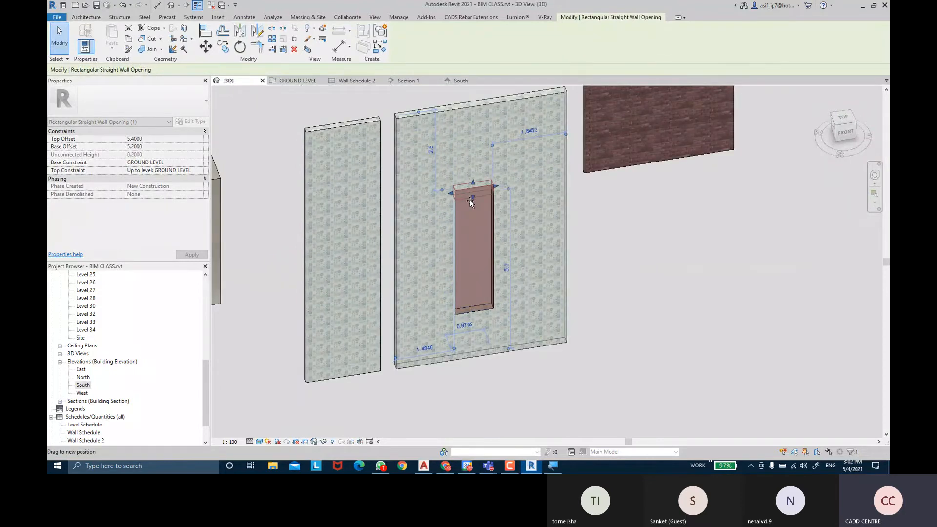
{"action": "left_click", "coordinate": [616, 224]}
{"action": "middle_click_drag", "start_coordinate": [634, 261], "coordinate": [460, 189], "text": "shift"}
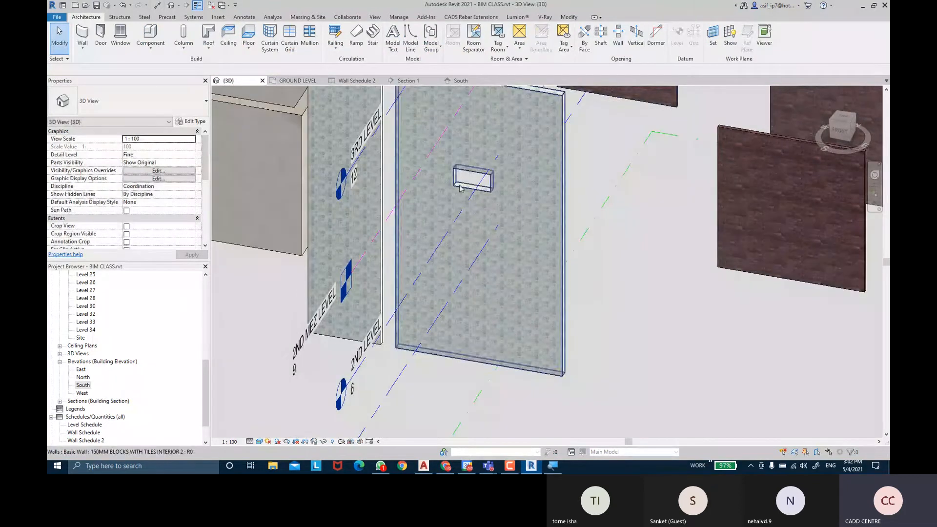
Step: Cut a second, door-shaped opening about 2.13 m high at the base of the same tiled wall
{"action": "left_click", "coordinate": [618, 36]}
{"action": "left_click", "coordinate": [528, 331]}
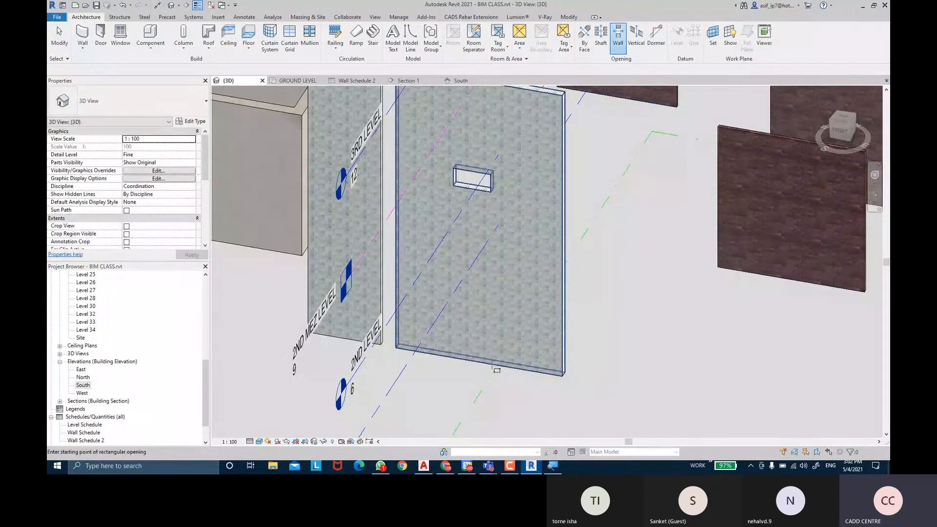
{"action": "left_click", "coordinate": [488, 364]}
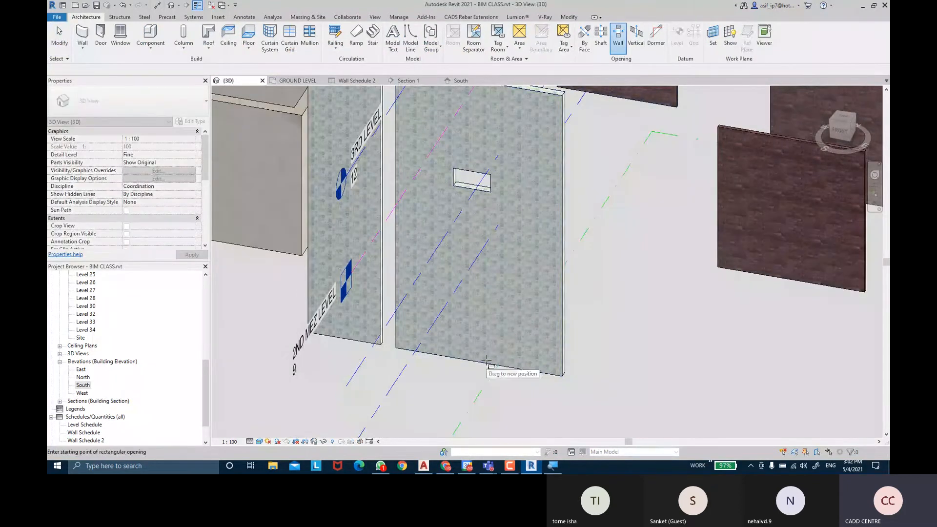
{"action": "left_click", "coordinate": [517, 288]}
{"action": "scroll", "coordinate": [522, 386], "scroll_direction": "up", "scroll_amount": 3}
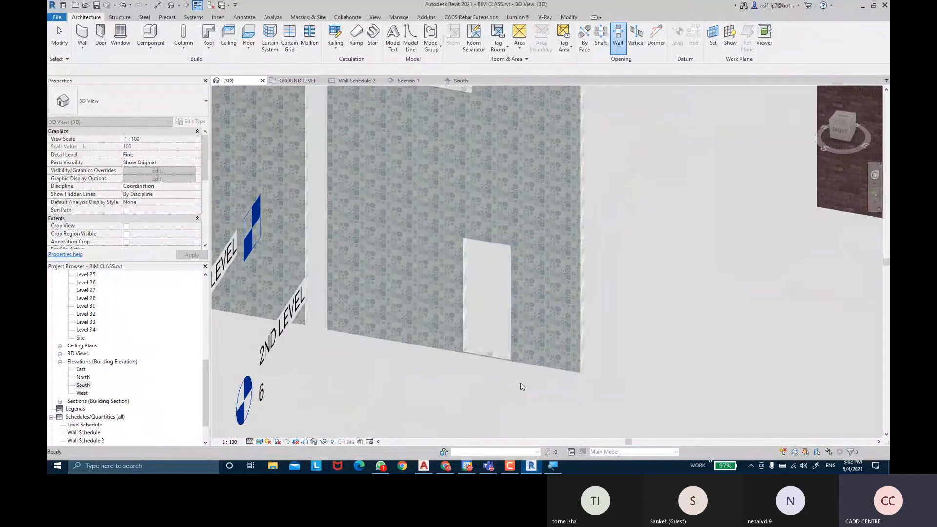
Step: Stretch the door-shaped opening's base below the wall's lower edge to a base offset of -0.1
{"action": "left_click", "coordinate": [495, 360]}
{"action": "scroll", "coordinate": [491, 359], "scroll_direction": "up", "scroll_amount": 3}
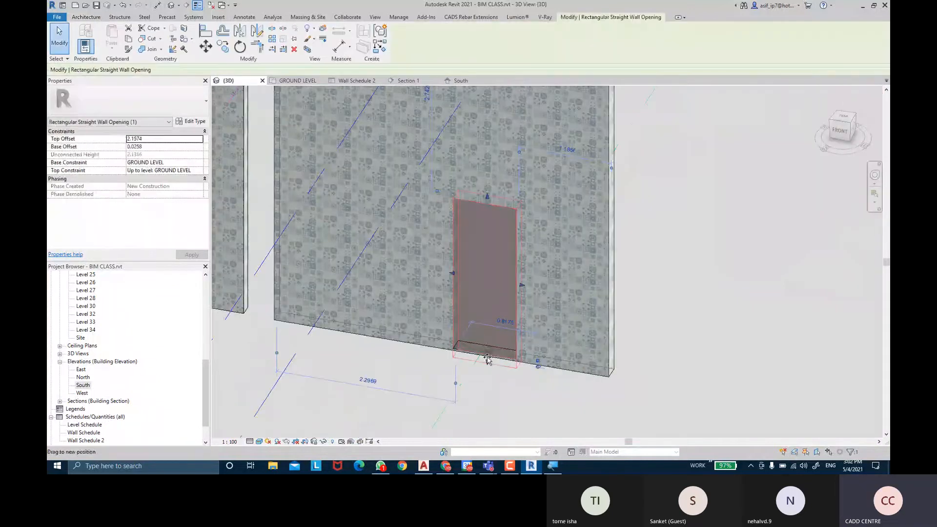
{"action": "left_click", "coordinate": [696, 321]}
{"action": "middle_click_drag", "start_coordinate": [697, 321], "coordinate": [634, 322], "text": "shift"}
{"action": "left_click", "coordinate": [491, 306]}
{"action": "middle_click_drag", "start_coordinate": [492, 227], "coordinate": [480, 347], "text": "shift"}
{"action": "scroll", "coordinate": [485, 356], "scroll_direction": "up", "scroll_amount": 1}
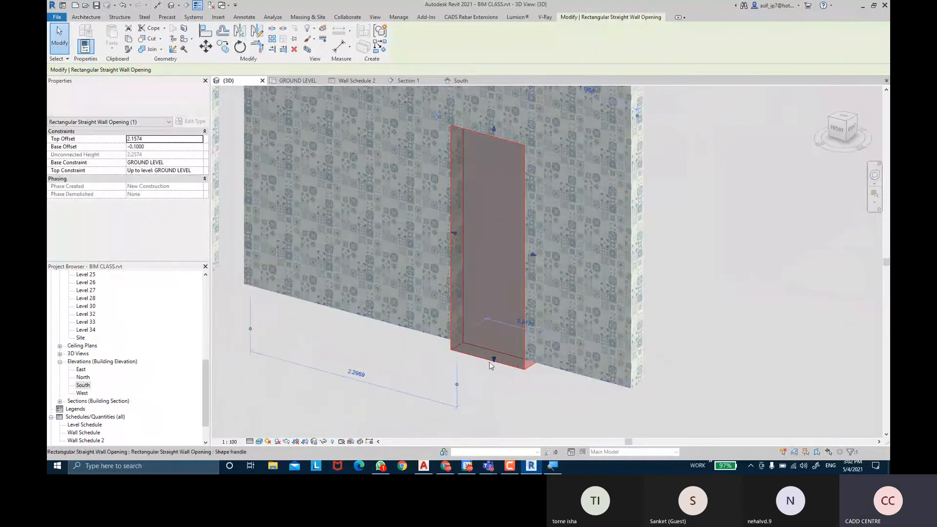
Step: Align the door-shaped opening's base flush with the wall's lower edge at a base offset of 0
{"action": "left_click_drag", "start_coordinate": [493, 360], "coordinate": [490, 344]}
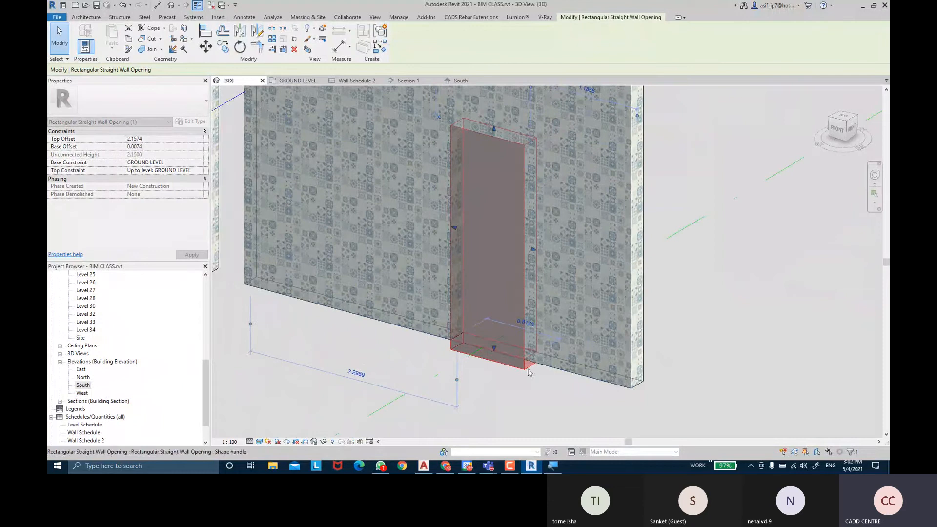
{"action": "middle_click_drag", "start_coordinate": [560, 238], "coordinate": [532, 362], "text": "shift"}
{"action": "scroll", "coordinate": [517, 396], "scroll_direction": "up", "scroll_amount": 5}
{"action": "left_click_drag", "start_coordinate": [485, 362], "coordinate": [485, 357]}
{"action": "middle_click_drag", "start_coordinate": [655, 396], "coordinate": [499, 321], "text": "shift"}
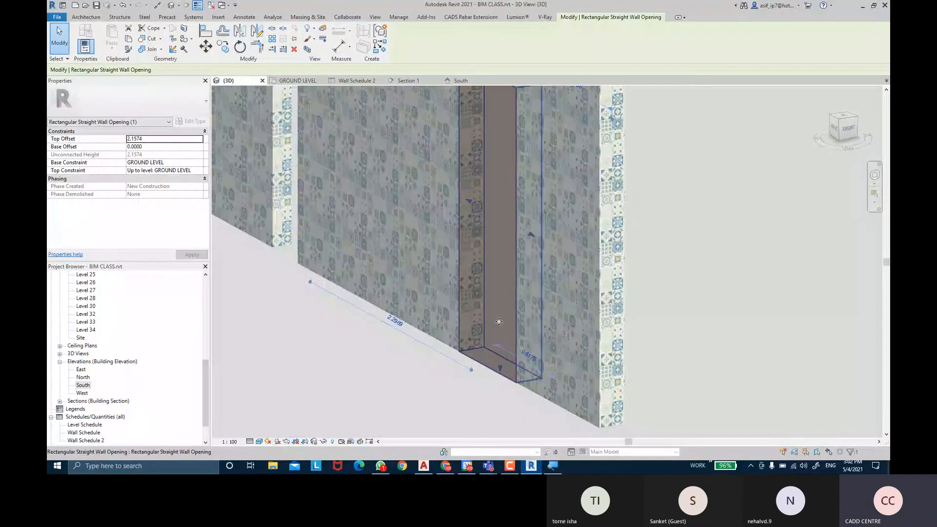
{"action": "scroll", "coordinate": [496, 287], "scroll_direction": "down", "scroll_amount": 3}
{"action": "middle_click_drag", "start_coordinate": [492, 220], "coordinate": [469, 303]}
{"action": "left_click", "coordinate": [679, 310]}
Step: Cut a rectangular opening about 0.65 m wide and 0.67 m high in the freestanding 90 mm brick wall
{"action": "scroll", "coordinate": [680, 310], "scroll_direction": "down", "scroll_amount": 2}
{"action": "left_click", "coordinate": [529, 290]}
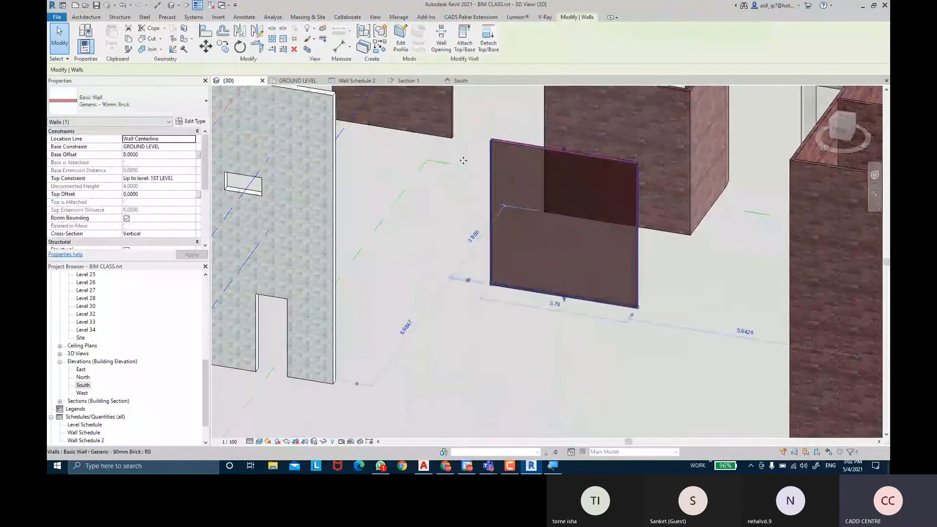
{"action": "left_click", "coordinate": [84, 17]}
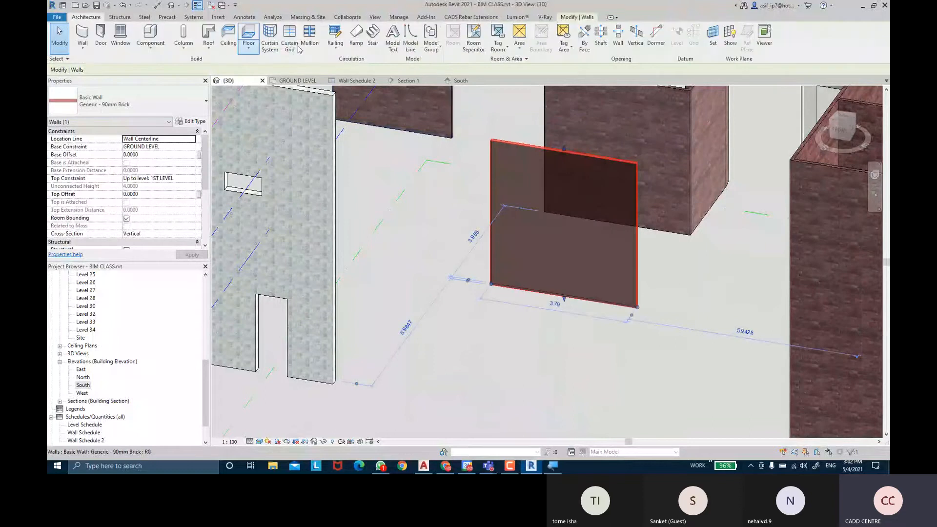
{"action": "left_click", "coordinate": [618, 37]}
{"action": "left_click", "coordinate": [519, 221]}
{"action": "left_click", "coordinate": [535, 247]}
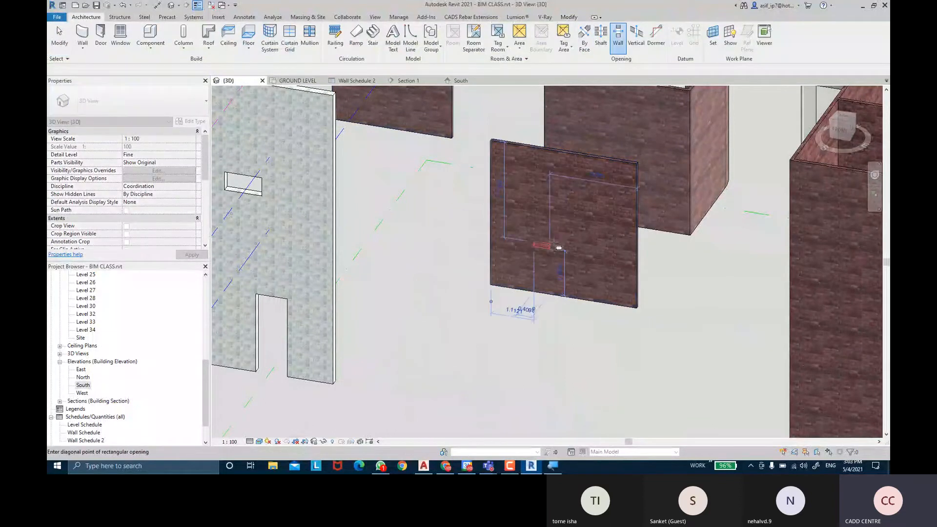
{"action": "left_click", "coordinate": [650, 276]}
{"action": "key", "text": "Escape"}
{"action": "key", "text": "Escape"}
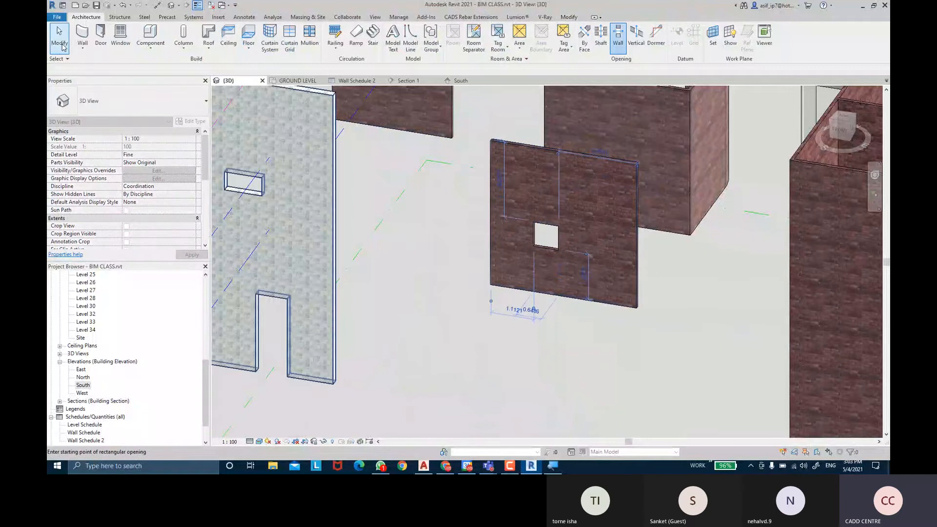
Step: Examine the brick wall's new opening and its offset constraints up close
{"action": "scroll", "coordinate": [576, 227], "scroll_direction": "up", "scroll_amount": 3}
{"action": "middle_click_drag", "start_coordinate": [578, 229], "coordinate": [535, 259], "text": "shift"}
{"action": "scroll", "coordinate": [620, 287], "scroll_direction": "up", "scroll_amount": 2}
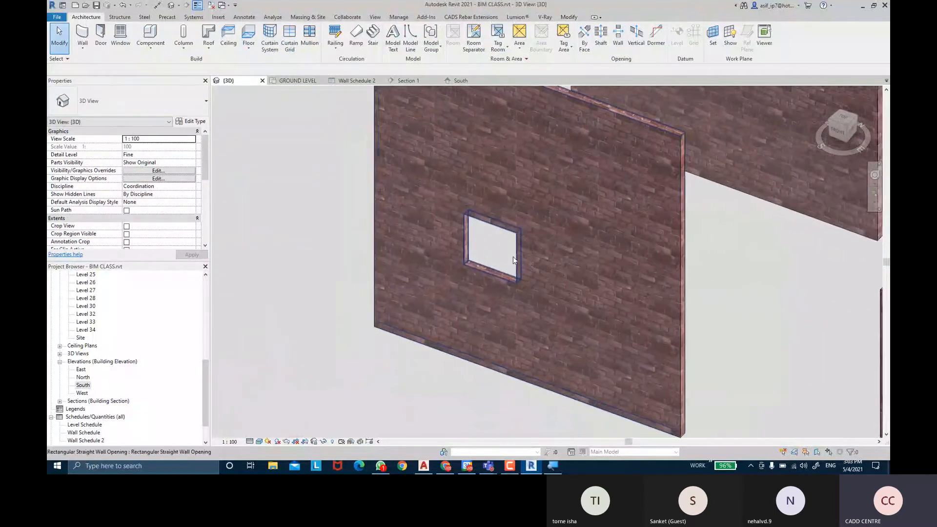
{"action": "scroll", "coordinate": [513, 256], "scroll_direction": "up", "scroll_amount": 1}
{"action": "left_click", "coordinate": [513, 260]}
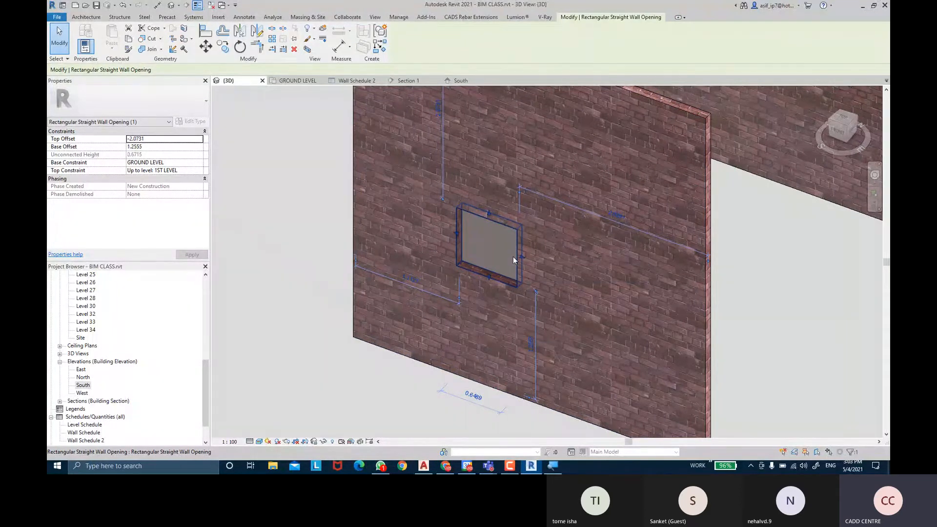
{"action": "key", "text": "Escape"}
{"action": "middle_click_drag", "start_coordinate": [514, 256], "coordinate": [350, 245]}
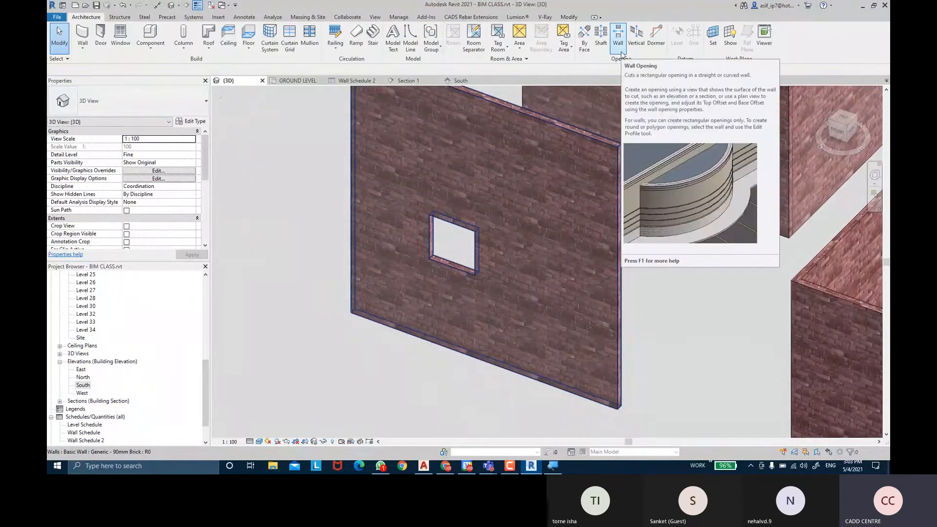
{"action": "scroll", "coordinate": [568, 211], "scroll_direction": "down", "scroll_amount": 3}
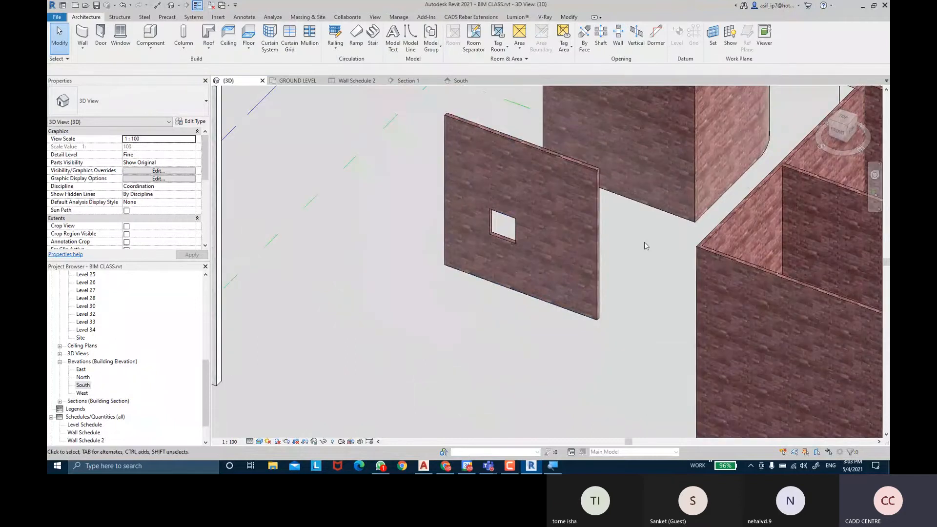
{"action": "scroll", "coordinate": [644, 244], "scroll_direction": "down", "scroll_amount": 3}
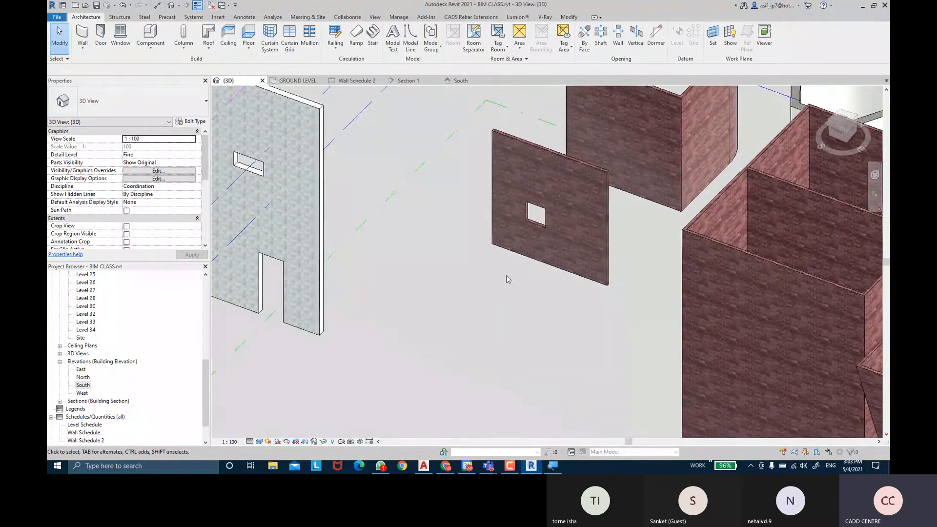
Step: Edit the freestanding brick wall's profile and add a circle of radius 0.2 near its upper right corner
{"action": "middle_click_drag", "start_coordinate": [509, 277], "coordinate": [510, 291]}
{"action": "left_click", "coordinate": [543, 229]}
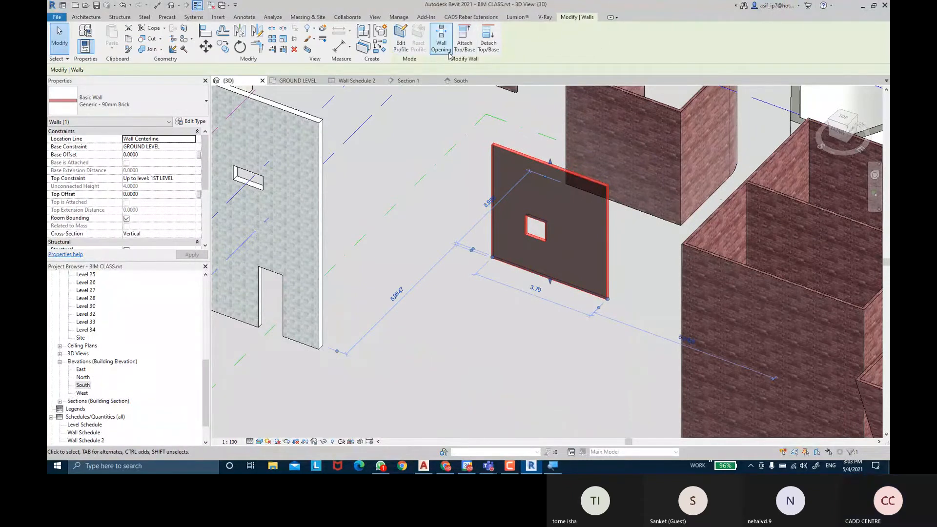
{"action": "left_click", "coordinate": [399, 56]}
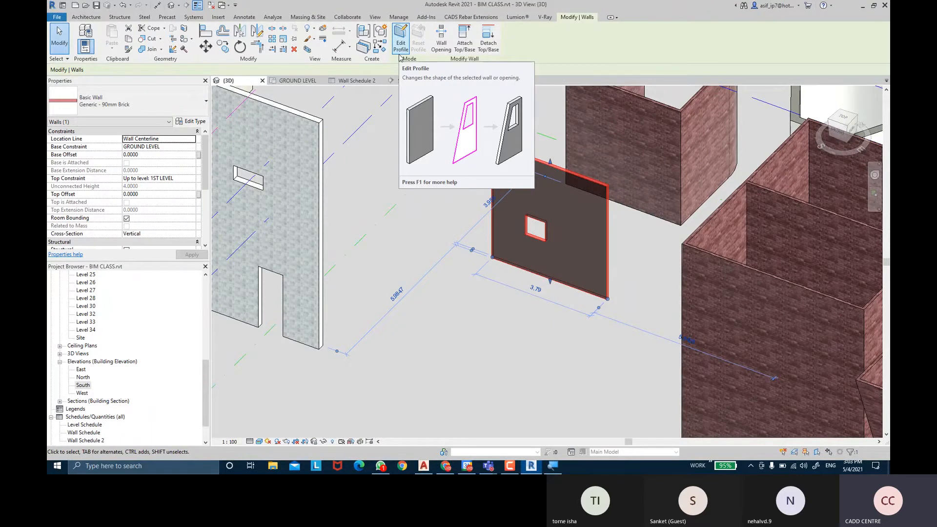
{"action": "left_click", "coordinate": [400, 54]}
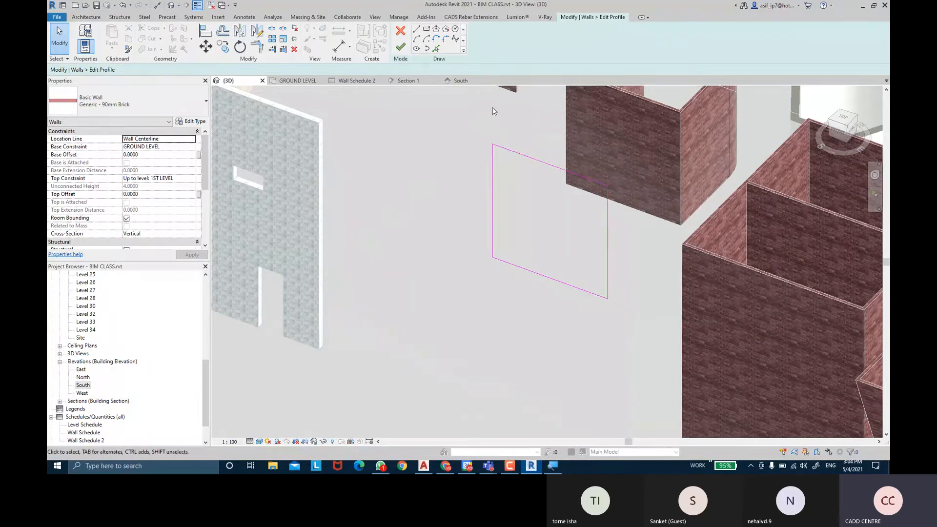
{"action": "left_click", "coordinate": [455, 29]}
{"action": "left_click", "coordinate": [591, 207]}
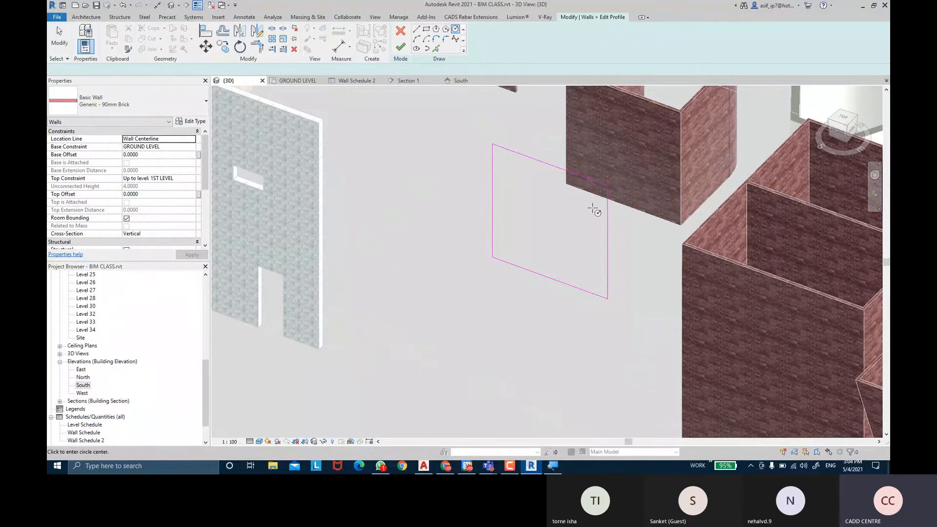
{"action": "scroll", "coordinate": [594, 207], "scroll_direction": "up", "scroll_amount": 4}
{"action": "left_click", "coordinate": [596, 191]}
{"action": "type", "text": "0.2"}
{"action": "key", "text": "Return"}
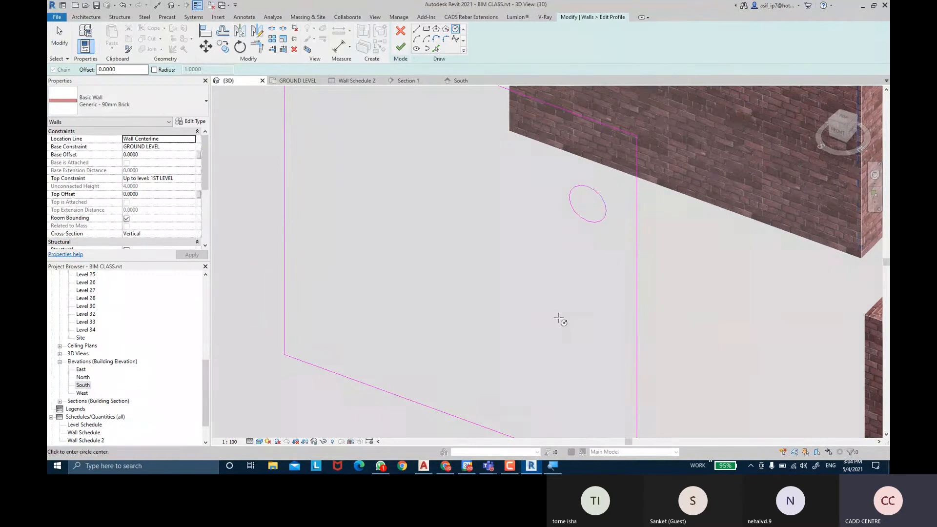
Step: Add a small six-sided polygon below the circle in the wall profile and finish the profile edit
{"action": "scroll", "coordinate": [561, 303], "scroll_direction": "down", "scroll_amount": 3}
{"action": "scroll", "coordinate": [391, 224], "scroll_direction": "up", "scroll_amount": 1}
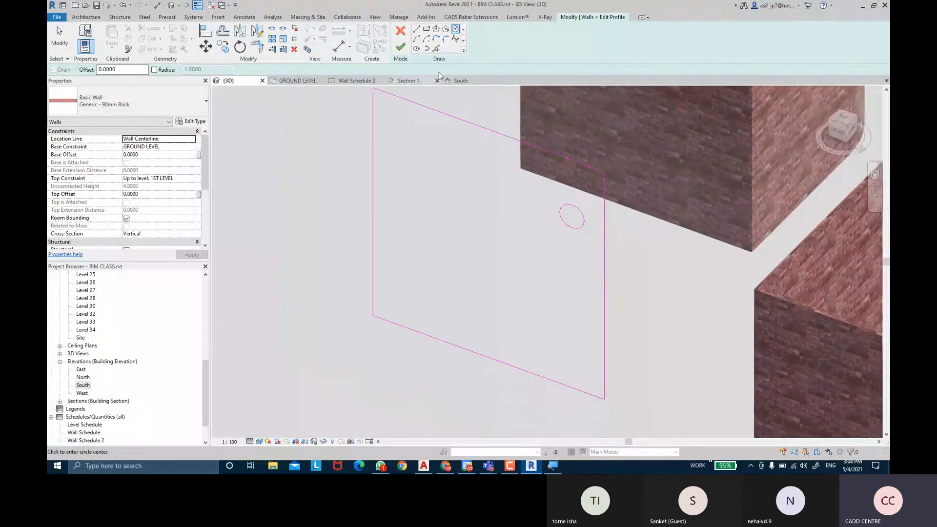
{"action": "left_click", "coordinate": [436, 29]}
{"action": "left_click", "coordinate": [571, 295]}
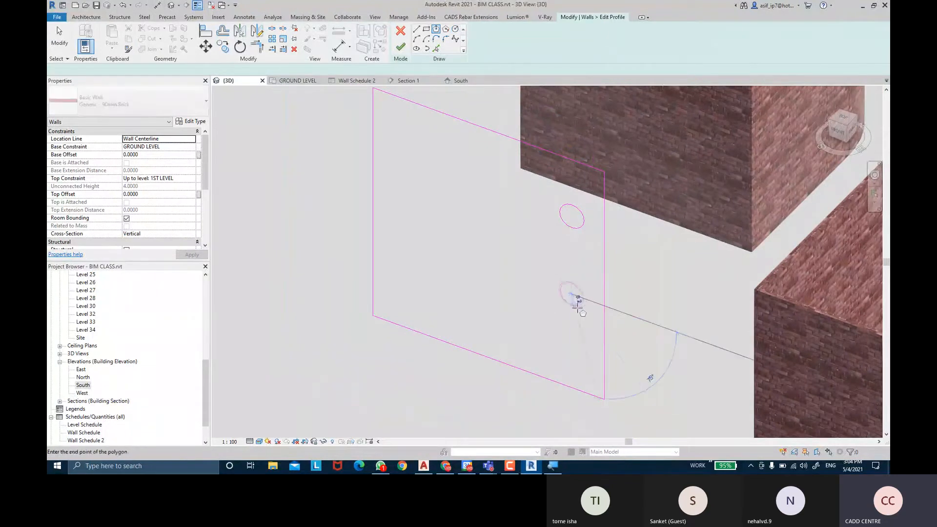
{"action": "left_click", "coordinate": [580, 305]}
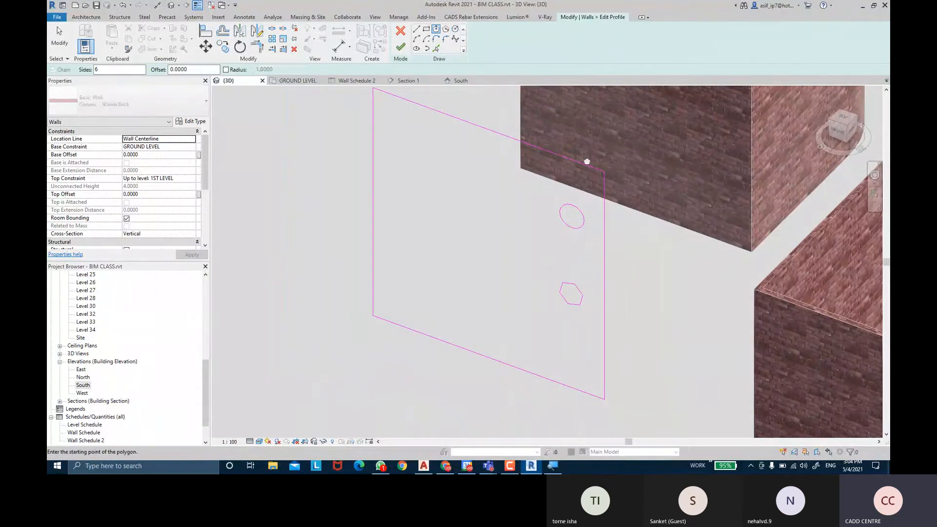
{"action": "left_click", "coordinate": [402, 47]}
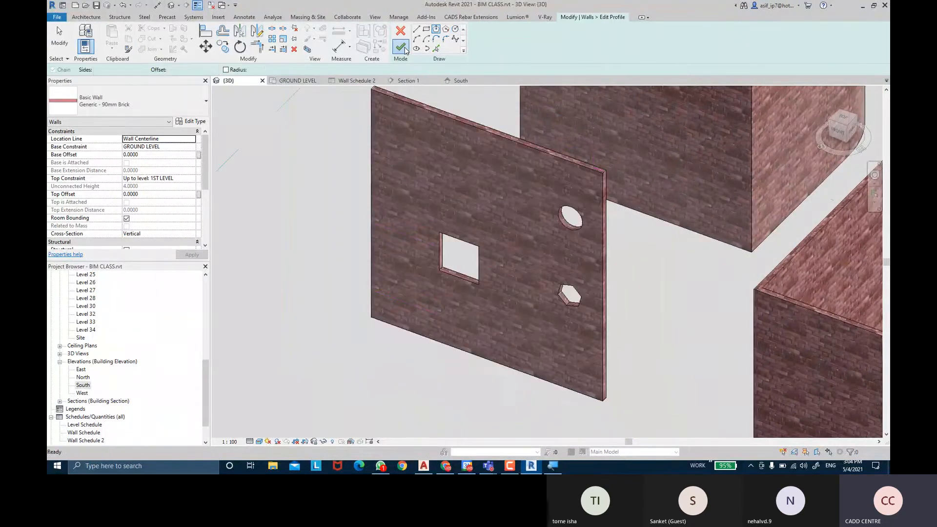
Step: Examine the brick wall's circular and polygonal openings from several angles
{"action": "key", "text": "Escape"}
{"action": "key", "text": "Caps_Lock"}
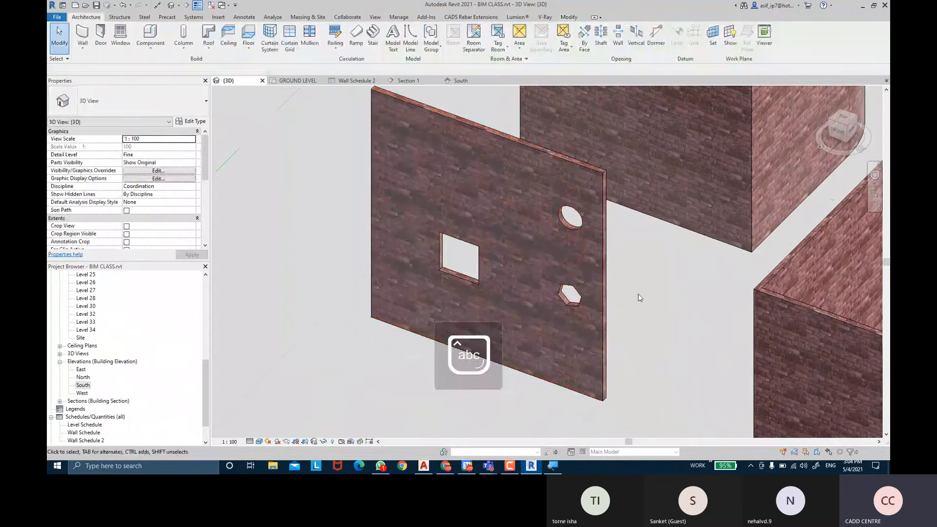
{"action": "key", "text": "Caps_Lock"}
{"action": "middle_click_drag", "start_coordinate": [640, 298], "coordinate": [537, 272], "text": "shift"}
{"action": "left_click", "coordinate": [630, 279]}
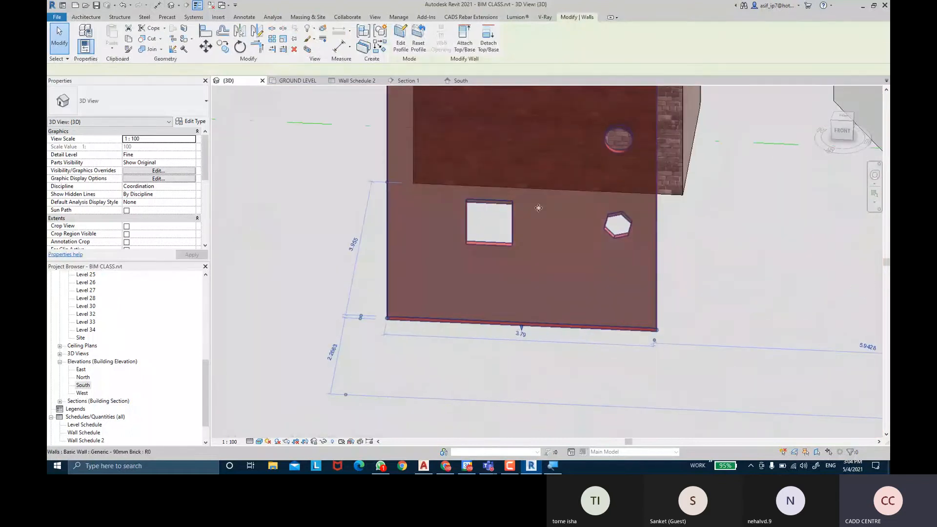
{"action": "key", "text": "Escape"}
{"action": "middle_click_drag", "start_coordinate": [717, 248], "coordinate": [662, 267]}
Step: Edit the brick wall's profile and sketch a door outline 2.1 high and about 0.7 wide rising from the bottom edge
{"action": "left_click", "coordinate": [629, 291]}
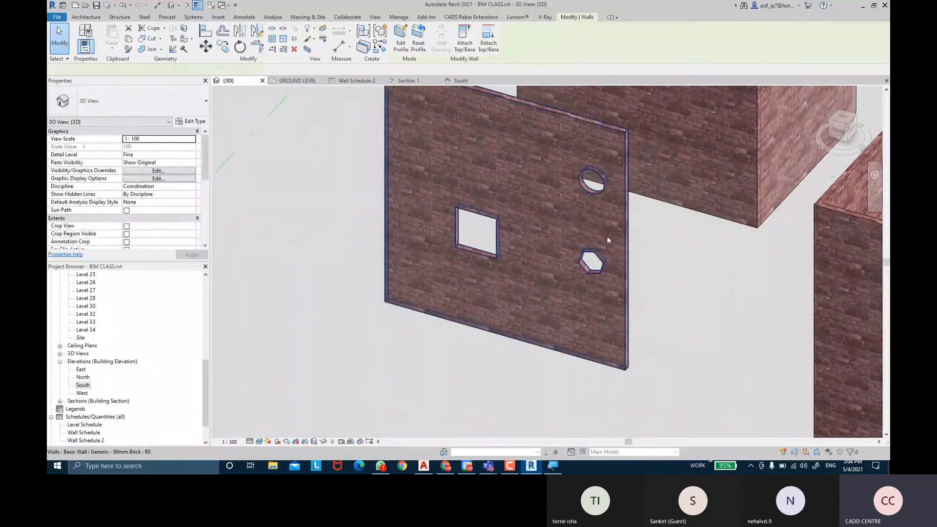
{"action": "left_click", "coordinate": [401, 38]}
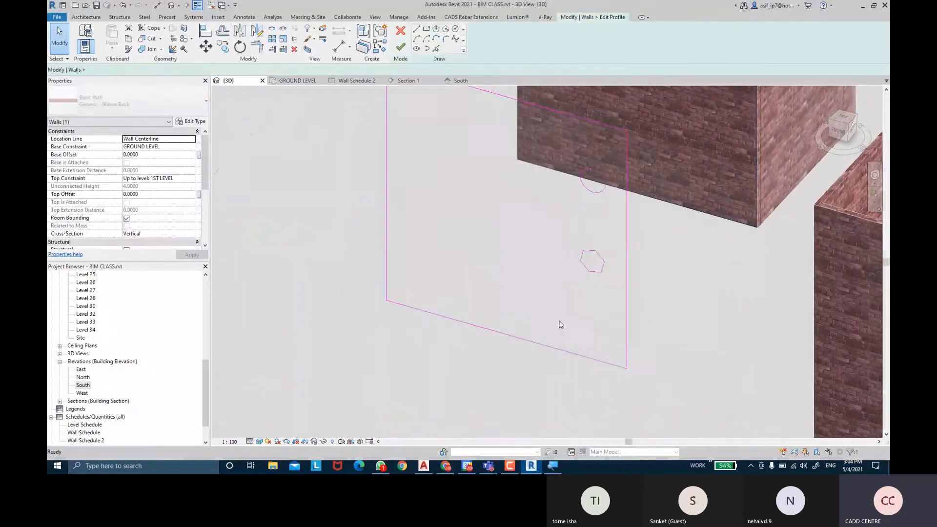
{"action": "left_click", "coordinate": [416, 30]}
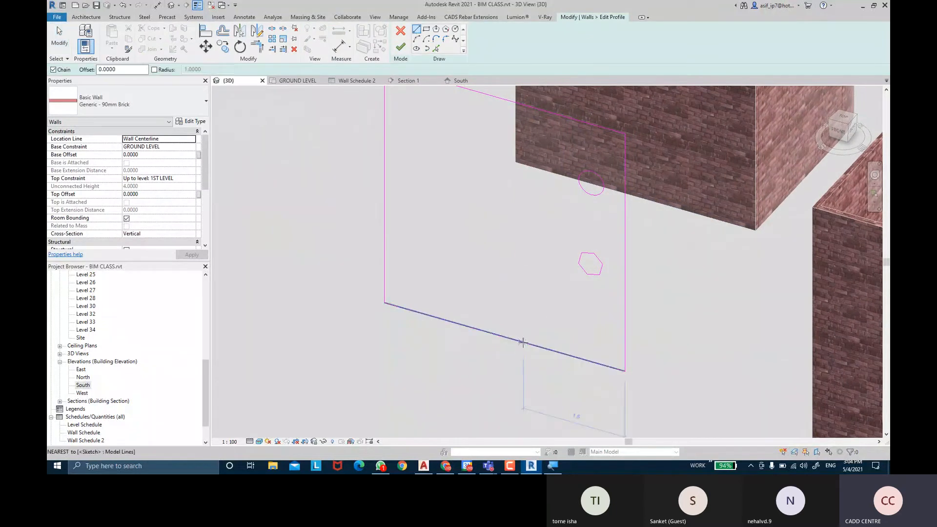
{"action": "left_click", "coordinate": [524, 343]}
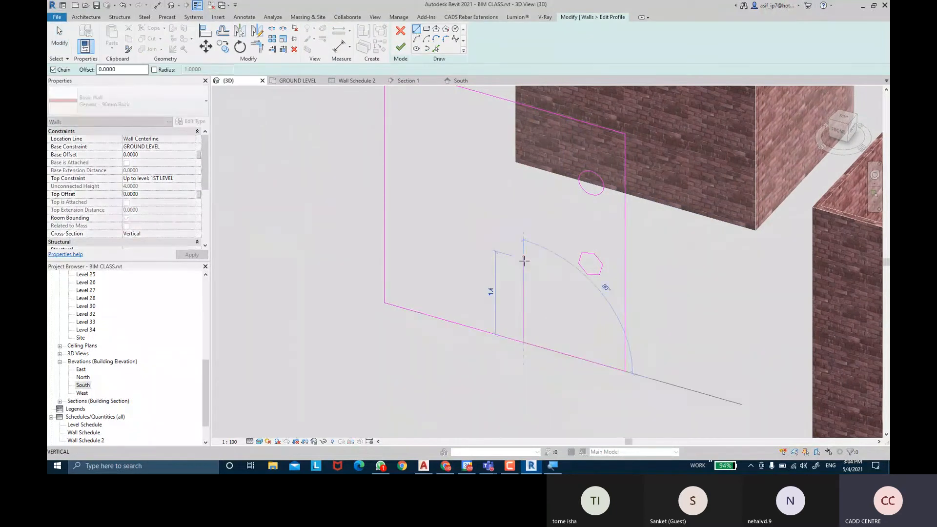
{"action": "type", "text": "2.1"}
{"action": "key", "text": "Return"}
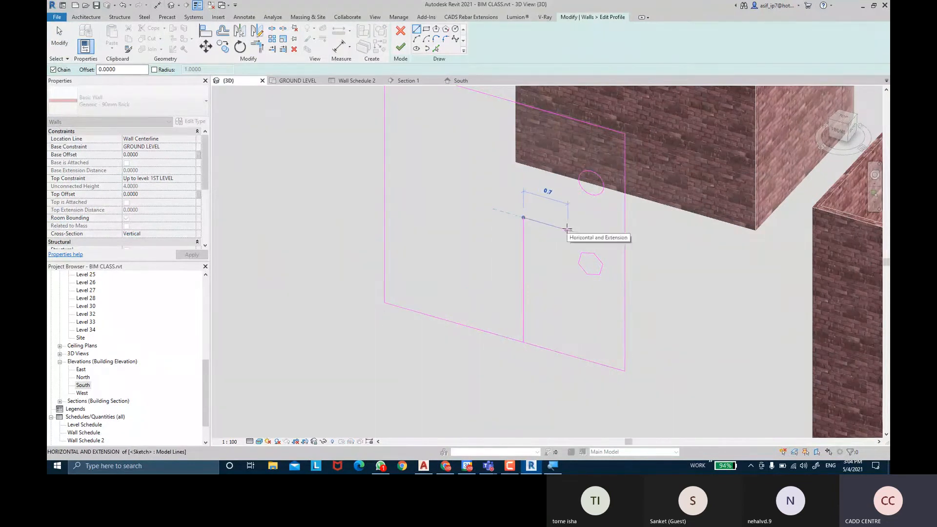
{"action": "left_click", "coordinate": [567, 229]}
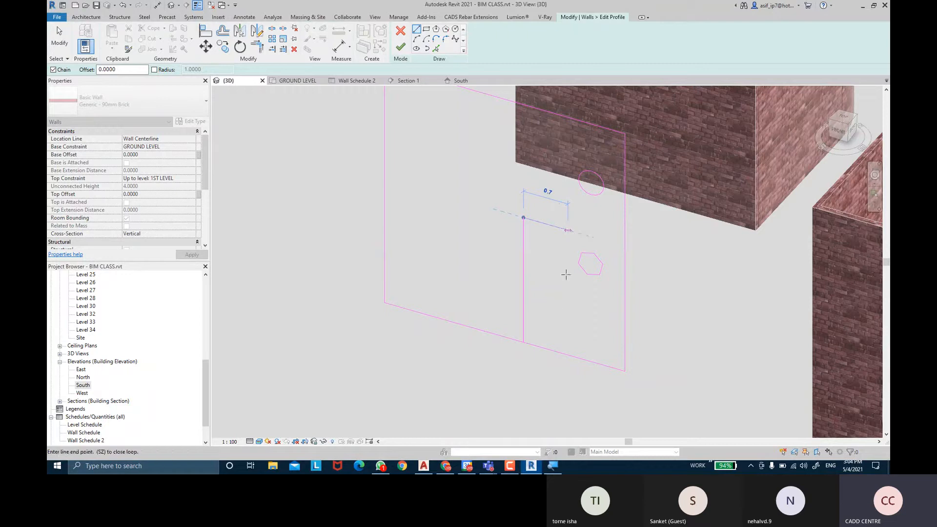
{"action": "left_click", "coordinate": [566, 354]}
{"action": "key", "text": "Escape"}
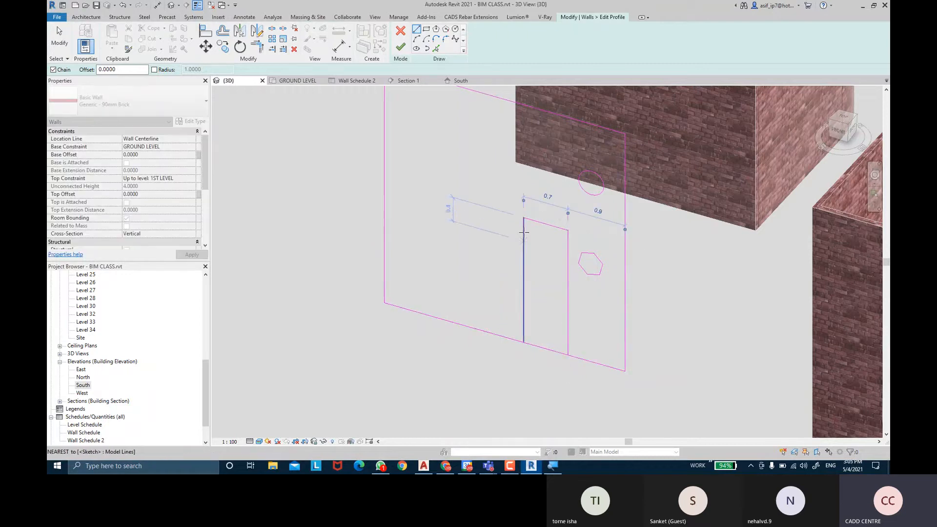
{"action": "key", "text": "Escape"}
{"action": "key", "text": "Escape"}
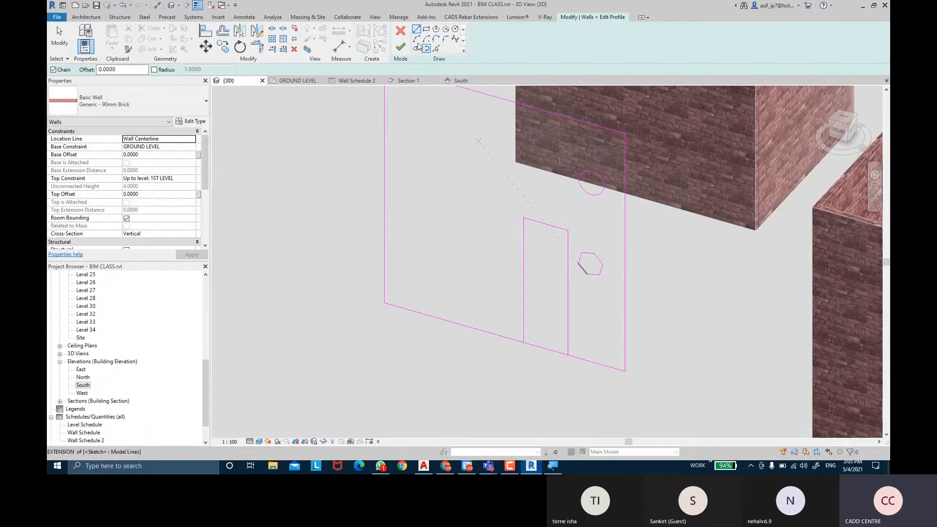
Step: Draw a semicircular arc of radius about 0.35 between the two sides of the door outline, just below its top line
{"action": "left_click", "coordinate": [417, 29]}
{"action": "left_click", "coordinate": [523, 243]}
{"action": "left_click", "coordinate": [568, 254]}
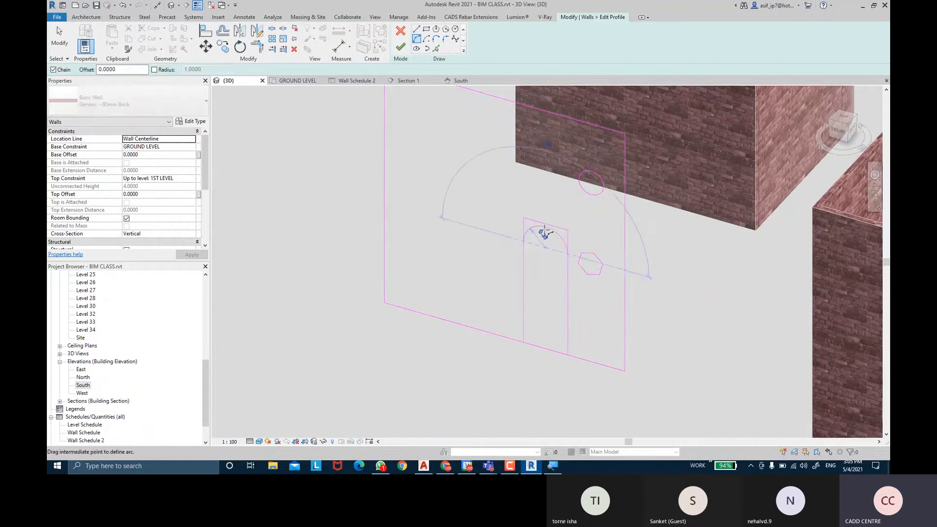
{"action": "left_click", "coordinate": [545, 230]}
{"action": "scroll", "coordinate": [545, 229], "scroll_direction": "up", "scroll_amount": 2}
{"action": "key", "text": "Escape"}
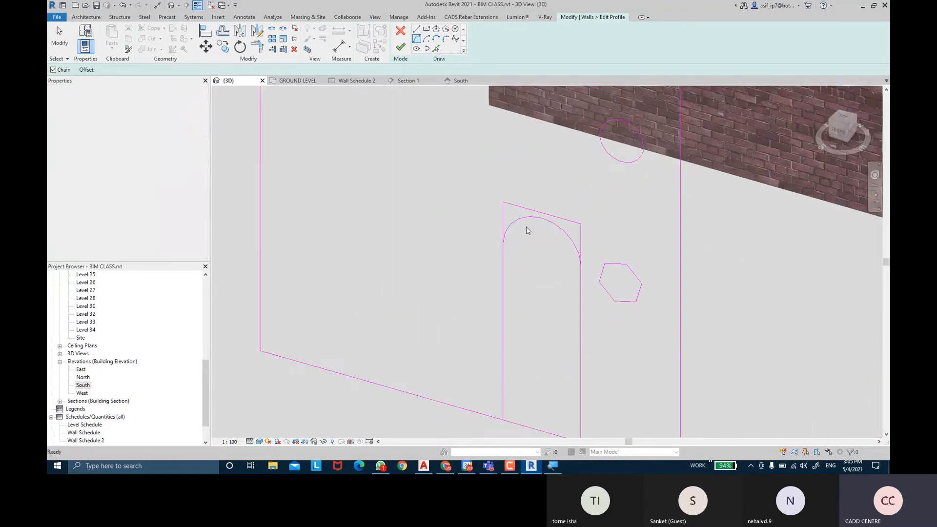
Step: Move the arc straight up so that its crown touches the door outline's top line
{"action": "left_click", "coordinate": [525, 225]}
{"action": "scroll", "coordinate": [525, 222], "scroll_direction": "up", "scroll_amount": 1}
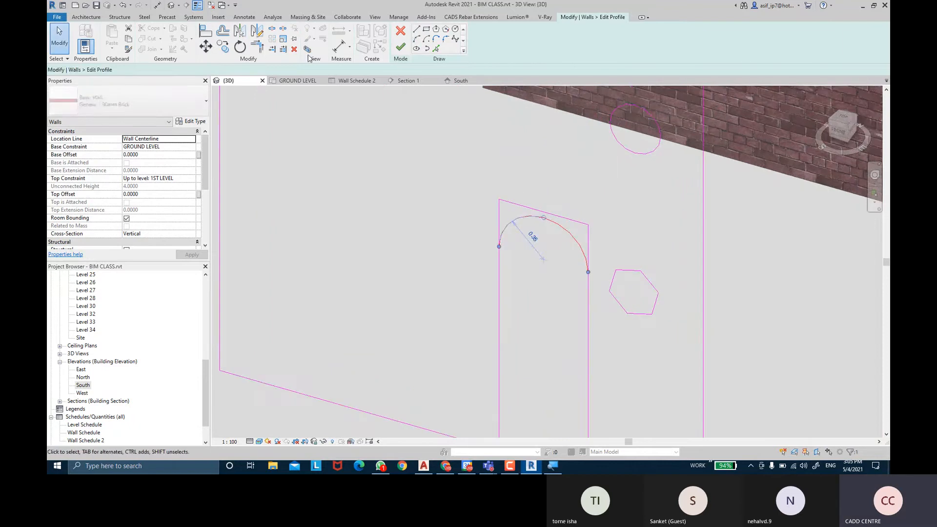
{"action": "key", "text": "m"}
{"action": "key", "text": "v"}
{"action": "scroll", "coordinate": [549, 223], "scroll_direction": "up", "scroll_amount": 1}
{"action": "left_click", "coordinate": [542, 210]}
{"action": "left_click", "coordinate": [541, 204]}
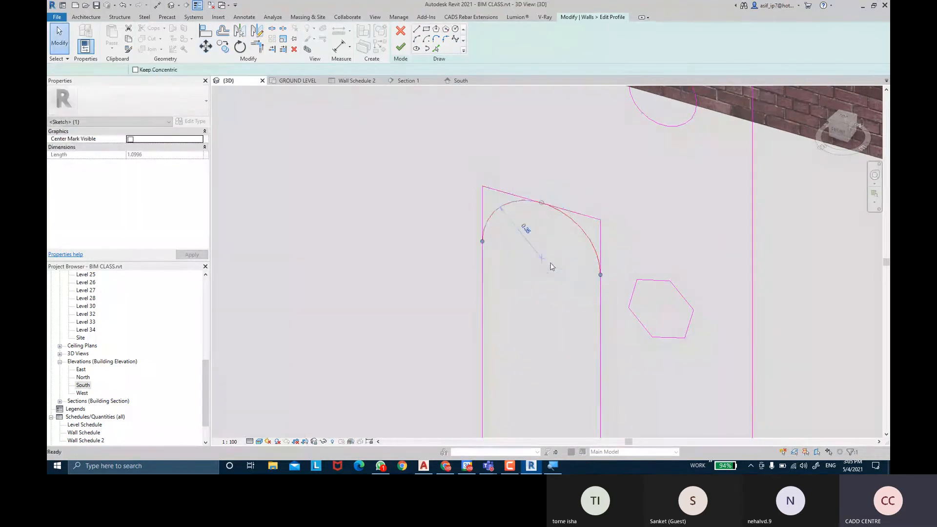
{"action": "key", "text": "Escape"}
Step: Delete the door outline's straight top line and shorten both side lines to the ends of the arc
{"action": "left_click", "coordinate": [595, 218]}
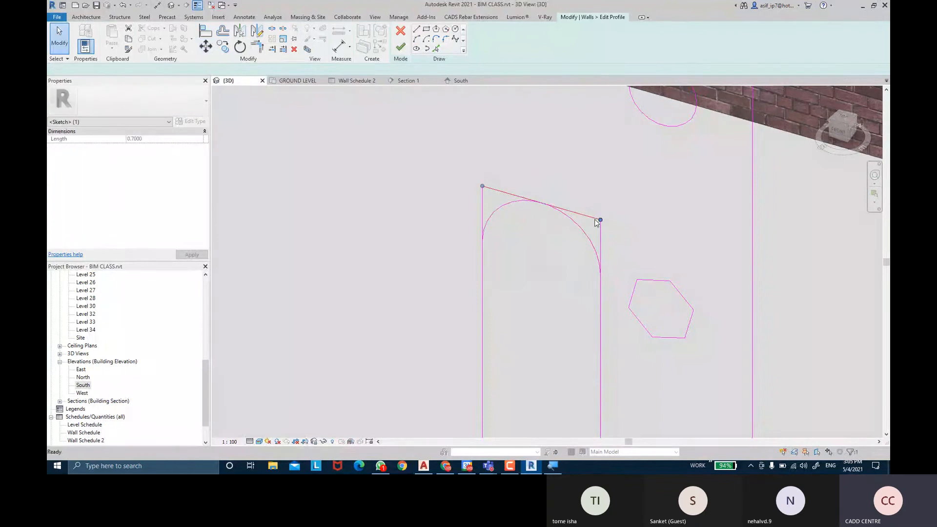
{"action": "key", "text": "Delete"}
{"action": "left_click", "coordinate": [602, 233]}
{"action": "left_click_drag", "start_coordinate": [601, 220], "coordinate": [601, 274]}
{"action": "left_click", "coordinate": [482, 205]}
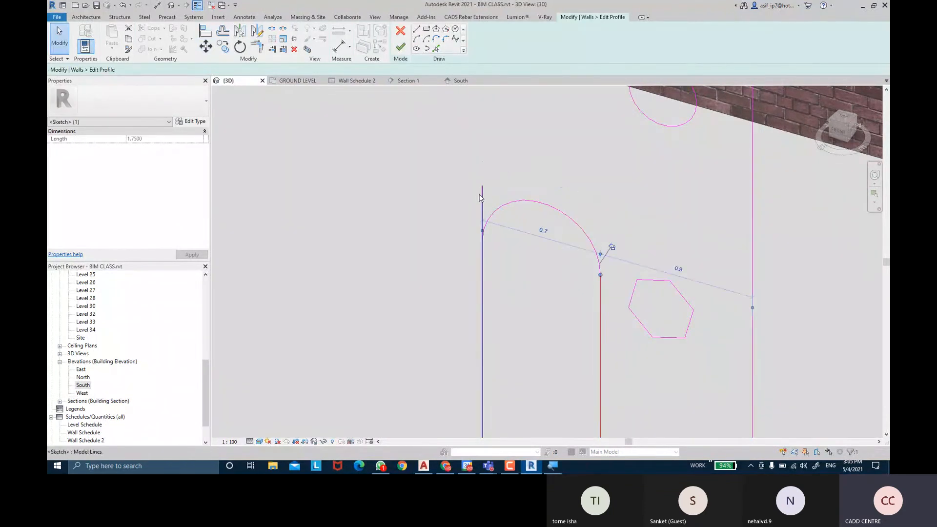
{"action": "mouse_move", "coordinate": [482, 186]}
{"action": "left_mouse_down"}
{"action": "mouse_move", "coordinate": [508, 360]}
{"action": "mouse_move", "coordinate": [483, 241]}
{"action": "left_mouse_up"}
{"action": "left_click", "coordinate": [542, 285]}
{"action": "scroll", "coordinate": [543, 284], "scroll_direction": "down", "scroll_amount": 5}
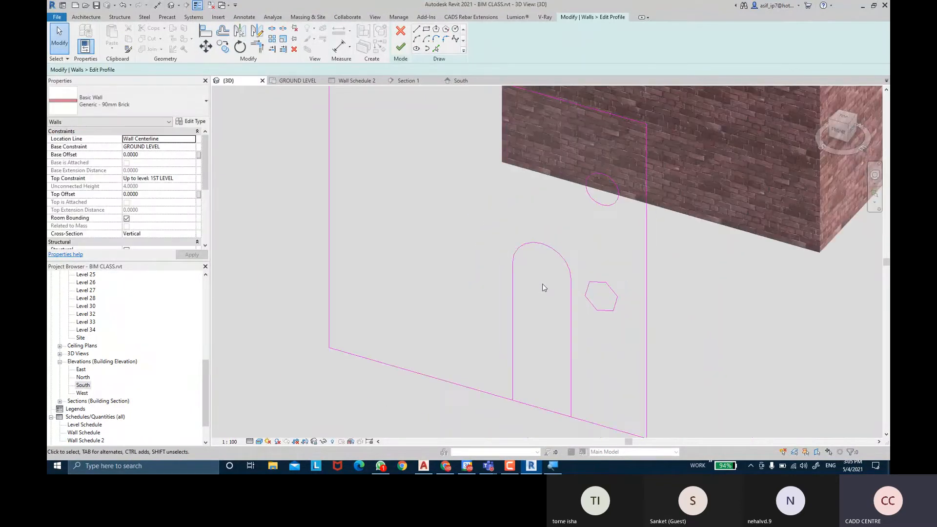
Step: Try to finish the profile edit with the arched door outline, and return to the sketch
{"action": "mouse_move", "coordinate": [546, 289]}
{"action": "middle_mouse_down", "text": "shift"}
{"action": "mouse_move", "coordinate": [542, 312]}
{"action": "mouse_move", "coordinate": [590, 318]}
{"action": "mouse_move", "coordinate": [568, 323]}
{"action": "middle_mouse_up", "text": "shift"}
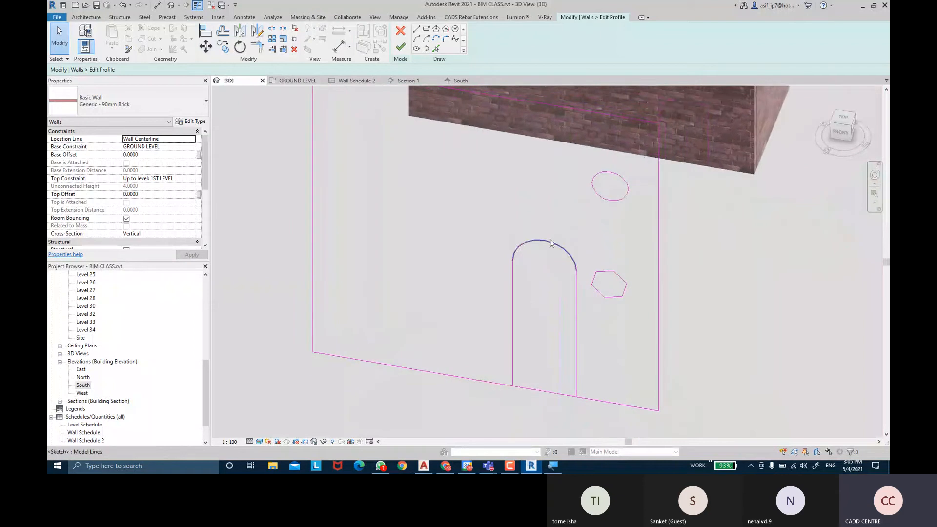
{"action": "key", "text": "ctrl"}
{"action": "middle_click_drag", "start_coordinate": [508, 202], "coordinate": [506, 202]}
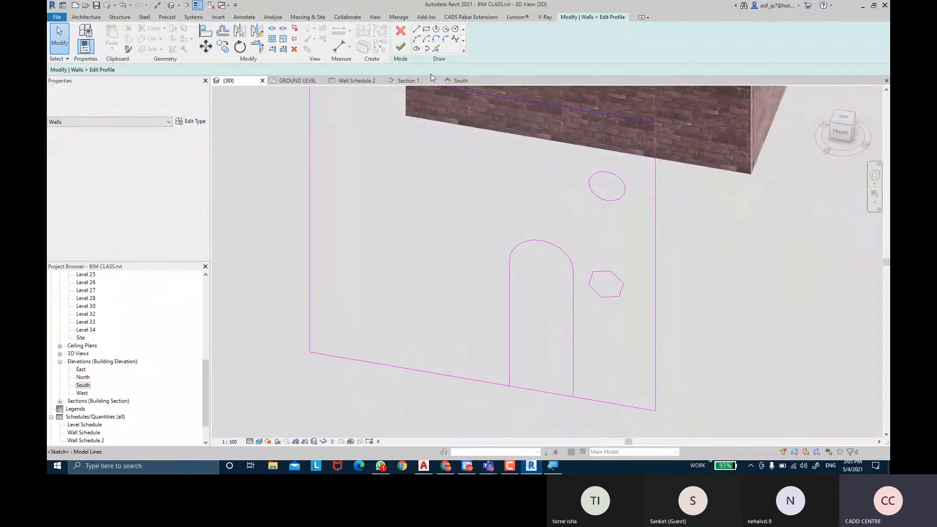
{"action": "left_click", "coordinate": [404, 49]}
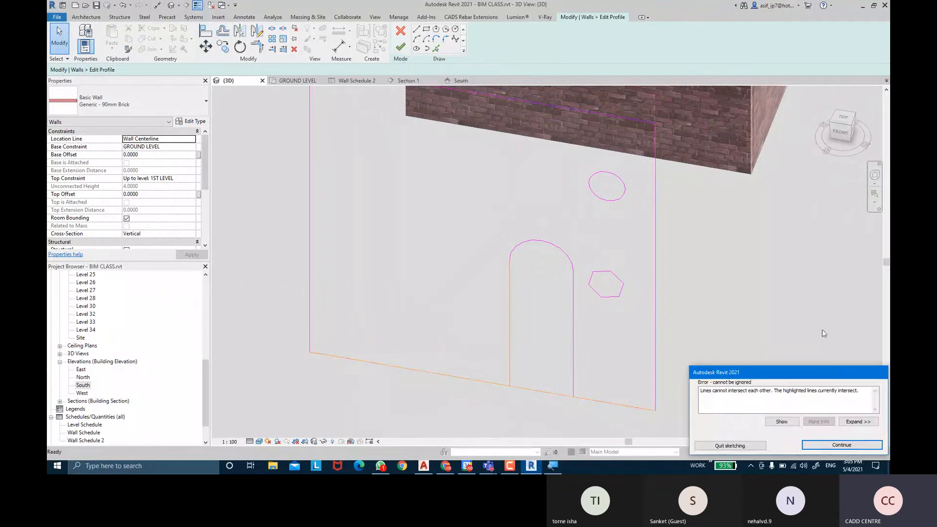
{"action": "left_click_drag", "start_coordinate": [815, 390], "coordinate": [561, 154]}
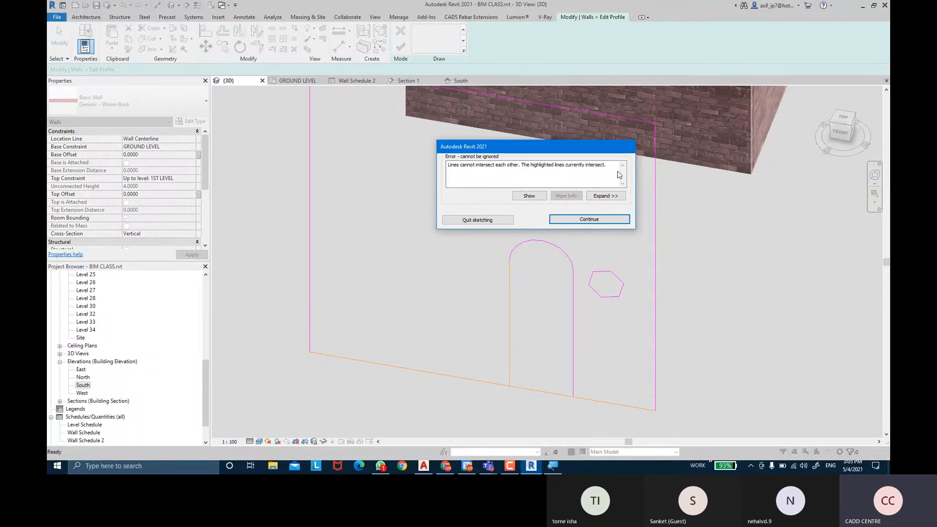
{"action": "left_click", "coordinate": [566, 219]}
Step: Split the wall's bottom line at both door sides with Delete Inner Segment enabled, removing the piece across the doorway
{"action": "scroll", "coordinate": [535, 415], "scroll_direction": "up", "scroll_amount": 2}
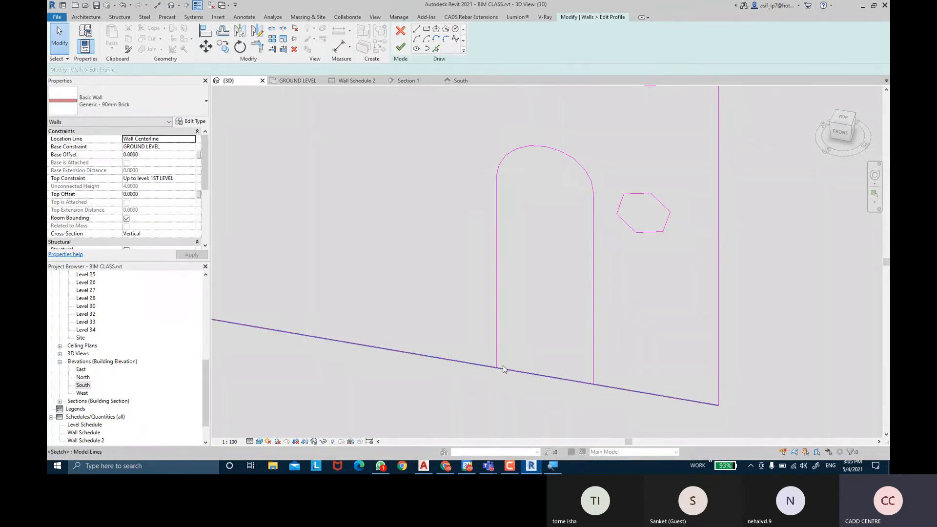
{"action": "key", "text": "ctrl"}
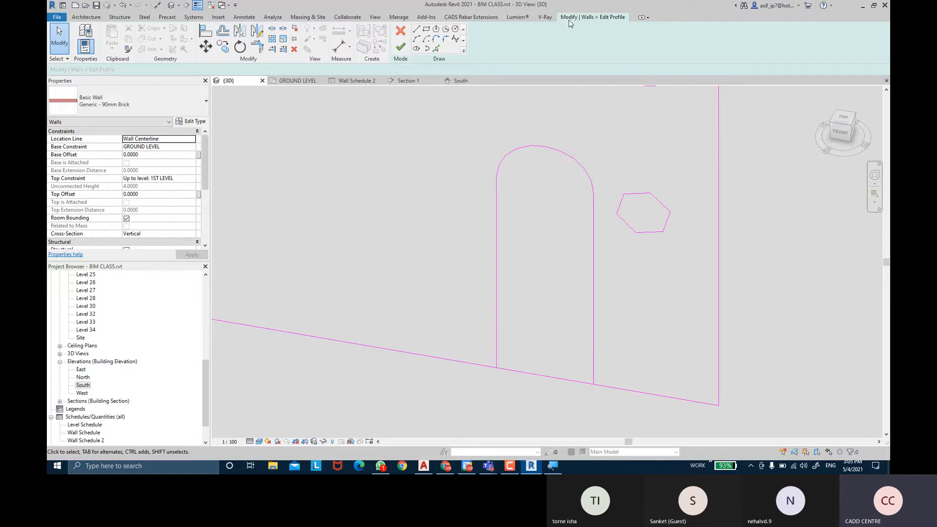
{"action": "left_click", "coordinate": [273, 30]}
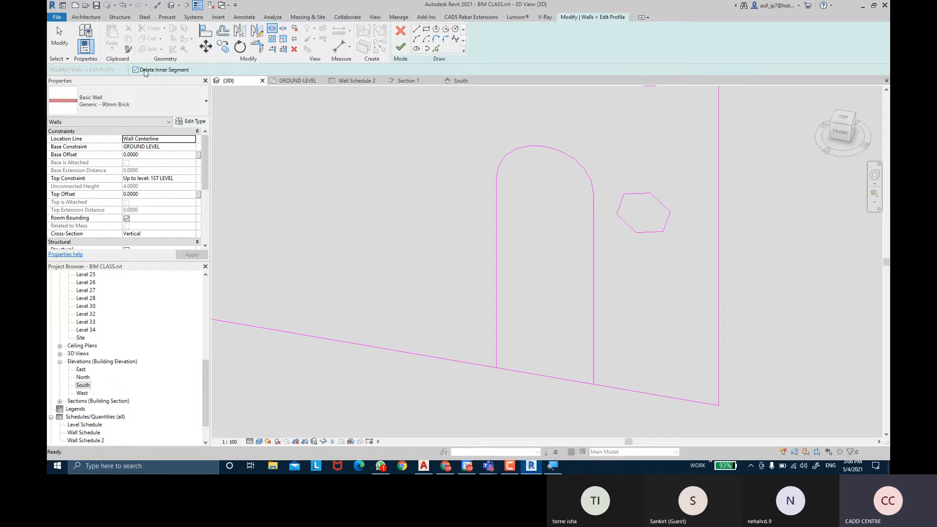
{"action": "left_click", "coordinate": [497, 368]}
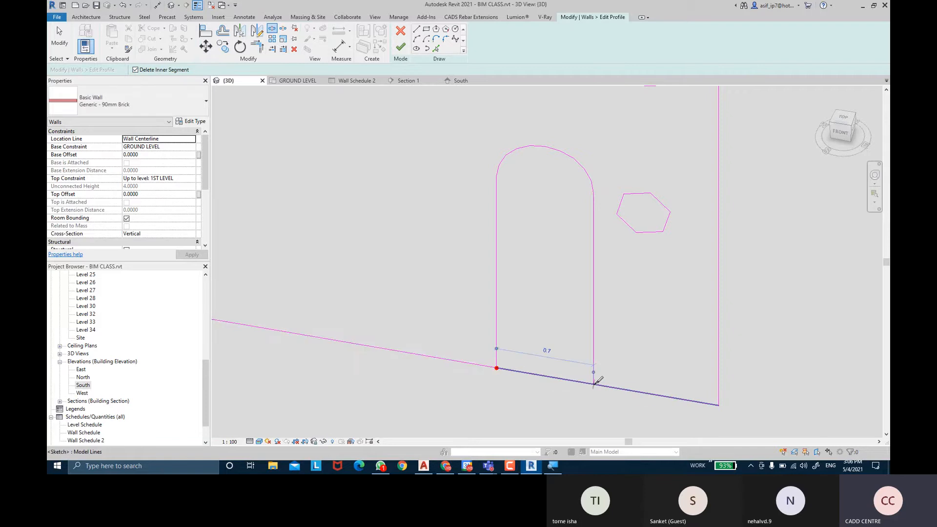
{"action": "left_click", "coordinate": [594, 385]}
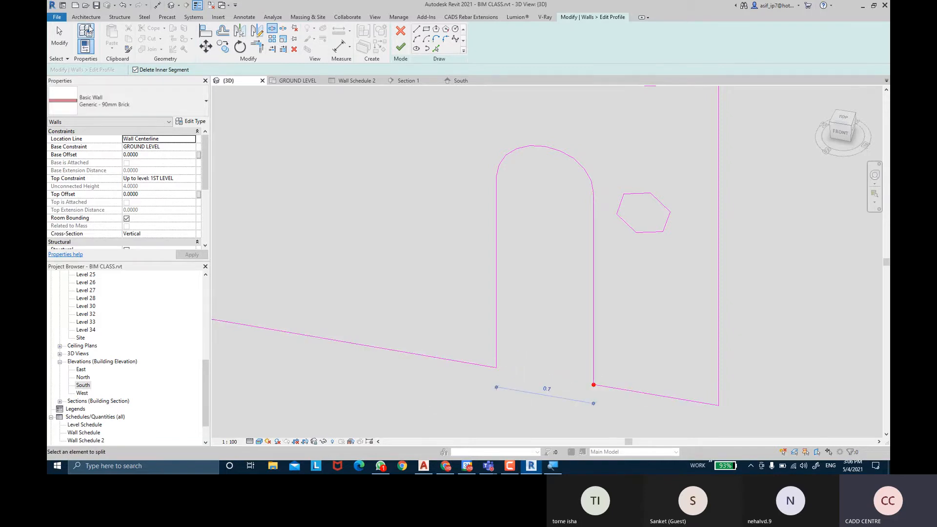
{"action": "left_click", "coordinate": [59, 35]}
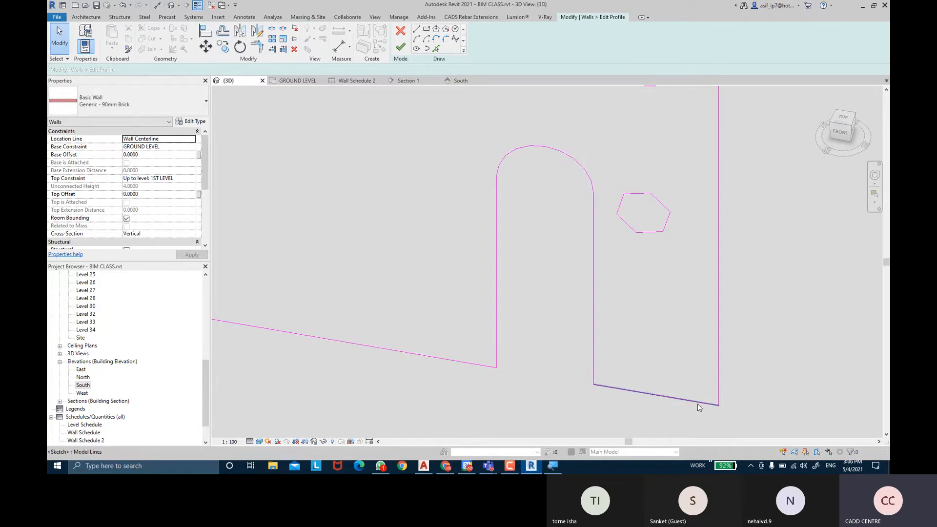
Step: Finish the profile edit to cut the arched doorway and view the wall at an angle
{"action": "scroll", "coordinate": [723, 139], "scroll_direction": "down", "scroll_amount": 3}
{"action": "middle_click_drag", "start_coordinate": [725, 155], "coordinate": [727, 250]}
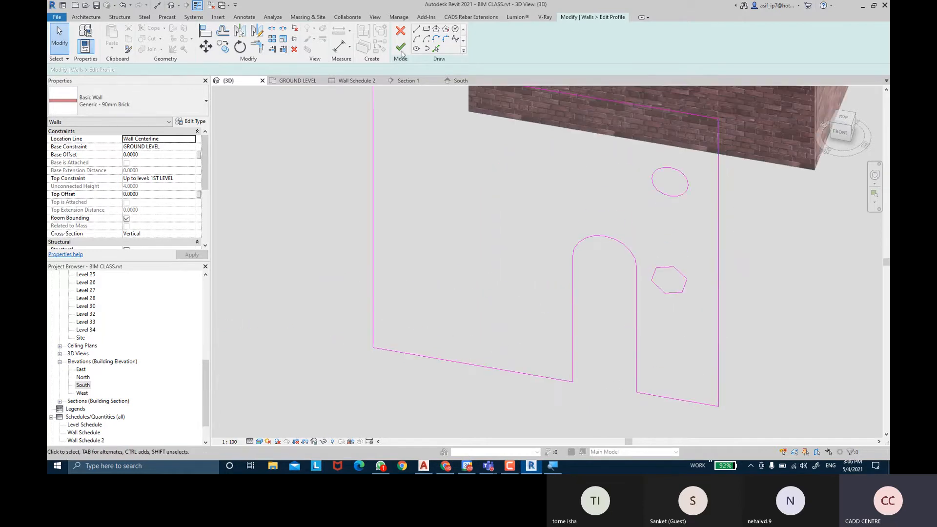
{"action": "left_click", "coordinate": [400, 47]}
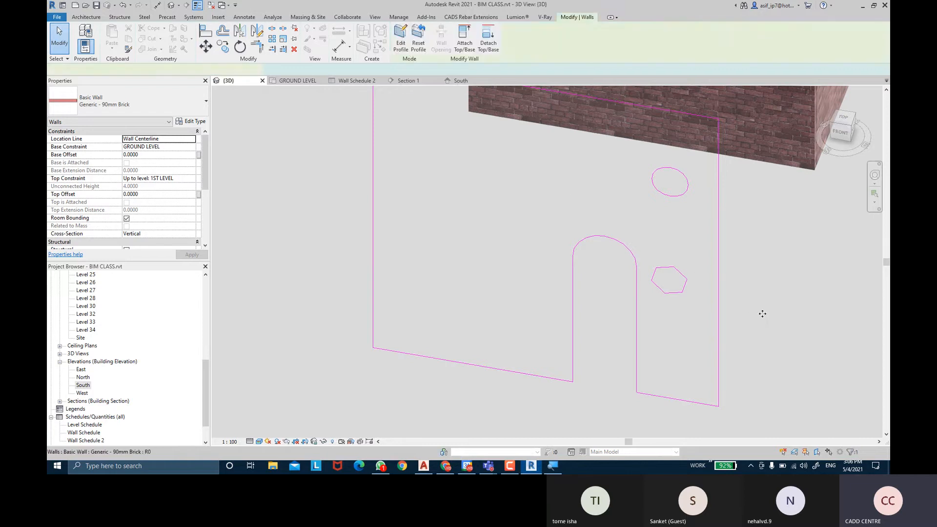
{"action": "left_click", "coordinate": [775, 328]}
{"action": "middle_click_drag", "start_coordinate": [716, 331], "coordinate": [662, 309], "text": "shift"}
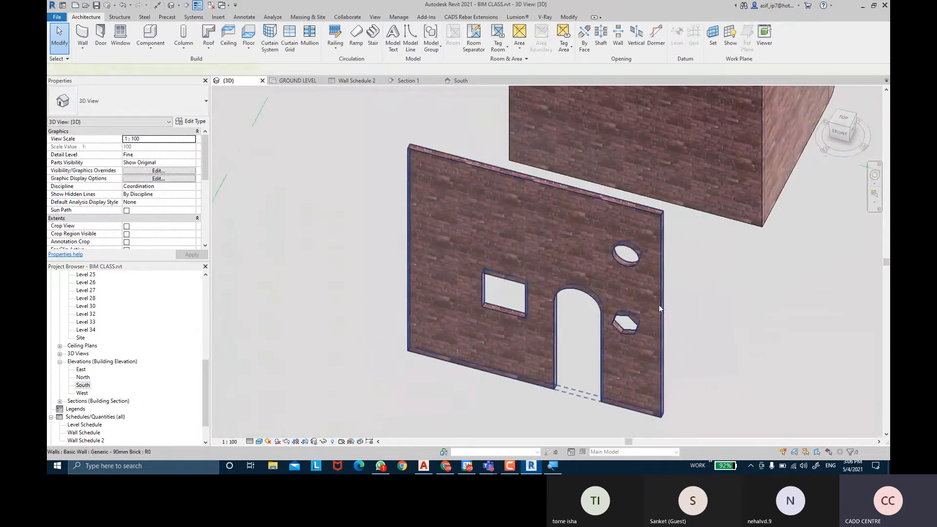
Step: Reopen the wall's profile and slant its left edge by moving the upper end inward, removing the constraints
{"action": "left_click", "coordinate": [662, 309]}
{"action": "left_click", "coordinate": [401, 39]}
{"action": "left_click", "coordinate": [411, 148]}
{"action": "left_click_drag", "start_coordinate": [410, 146], "coordinate": [459, 182]}
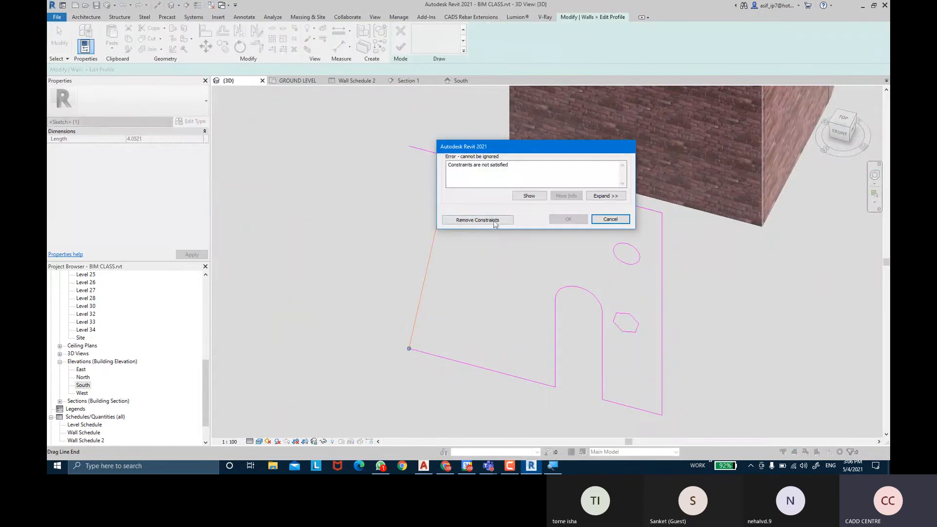
{"action": "left_click", "coordinate": [486, 222]}
{"action": "mouse_move", "coordinate": [471, 228]}
{"action": "middle_mouse_down", "text": "shift"}
{"action": "mouse_move", "coordinate": [514, 237]}
{"action": "mouse_move", "coordinate": [497, 220]}
{"action": "middle_mouse_up", "text": "shift"}
Step: Shorten the top line to meet the slanted edge's upper end and finish the profile edit
{"action": "left_click", "coordinate": [484, 137]}
{"action": "left_click", "coordinate": [481, 152]}
{"action": "left_click_drag", "start_coordinate": [408, 157], "coordinate": [452, 154]}
{"action": "left_click", "coordinate": [509, 226]}
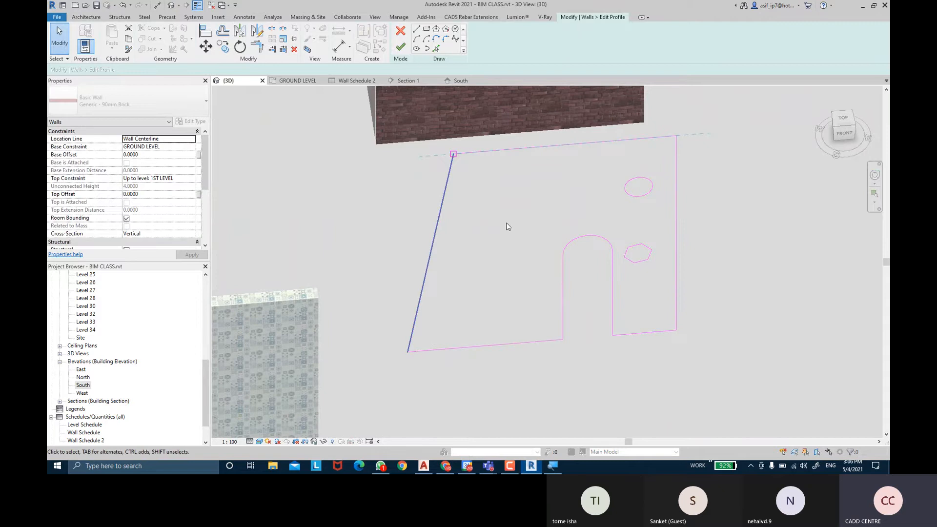
{"action": "left_click", "coordinate": [400, 47]}
{"action": "left_click", "coordinate": [760, 219]}
{"action": "middle_click_drag", "start_coordinate": [760, 219], "coordinate": [476, 192], "text": "shift"}
Step: Reopen the brick wall's profile and draw a three-sided rectangular notch outline below the top line, near its straight vertical edge
{"action": "left_click", "coordinate": [476, 192]}
{"action": "left_click", "coordinate": [401, 39]}
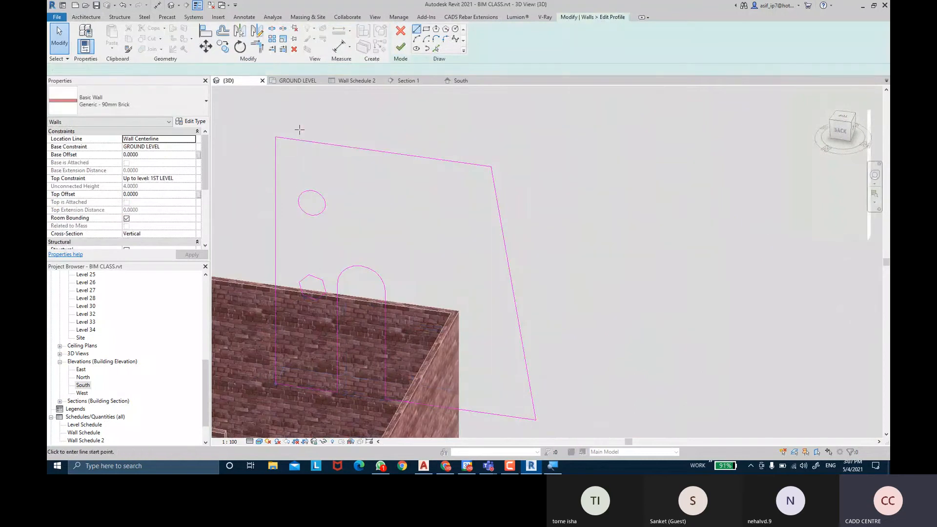
{"action": "left_click", "coordinate": [296, 155]}
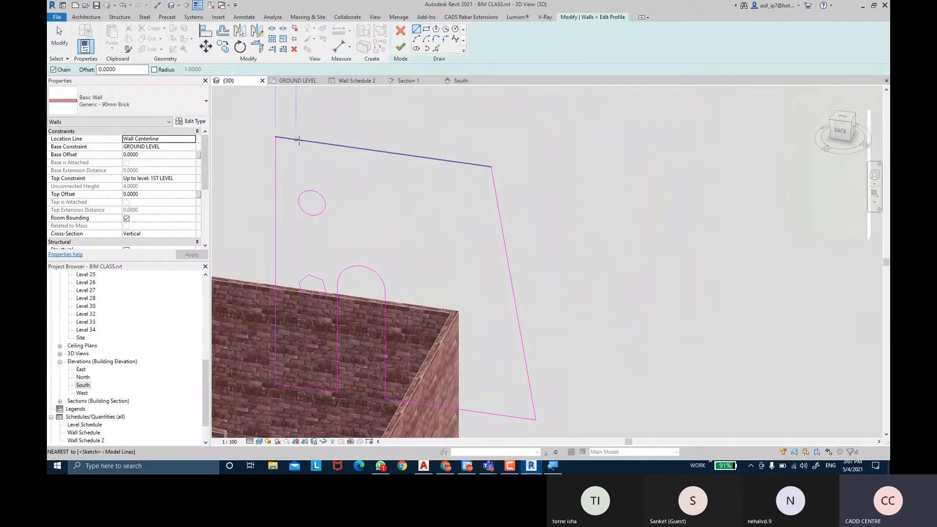
{"action": "left_click", "coordinate": [316, 160]}
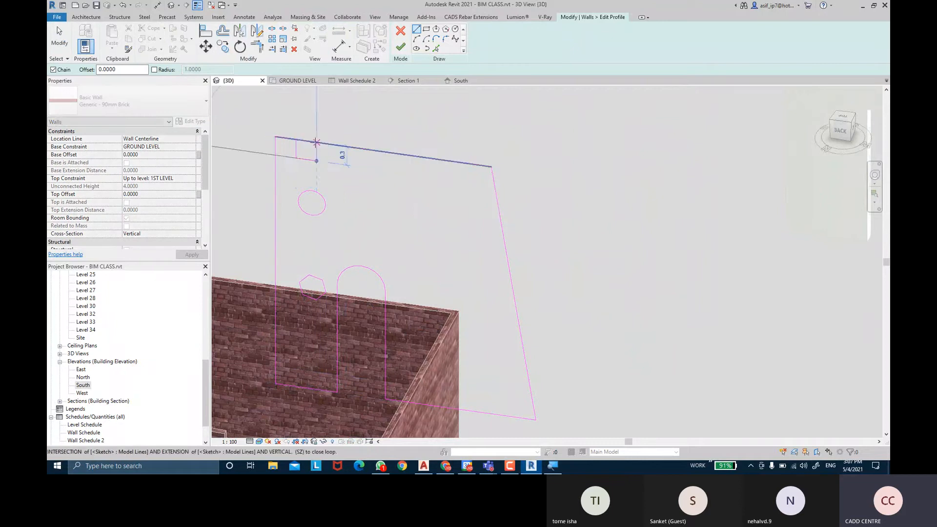
{"action": "left_click", "coordinate": [316, 142]}
Step: Draw a second three-sided notch outline about 0.2 m wide below the top line, about 0.4 m from the first notch
{"action": "left_click", "coordinate": [343, 164]}
{"action": "left_click", "coordinate": [358, 167]}
{"action": "left_click", "coordinate": [358, 148]}
{"action": "key", "text": "Escape"}
{"action": "scroll", "coordinate": [289, 147], "scroll_direction": "up", "scroll_amount": 2}
{"action": "key", "text": "Escape"}
{"action": "scroll", "coordinate": [289, 148], "scroll_direction": "up", "scroll_amount": 2}
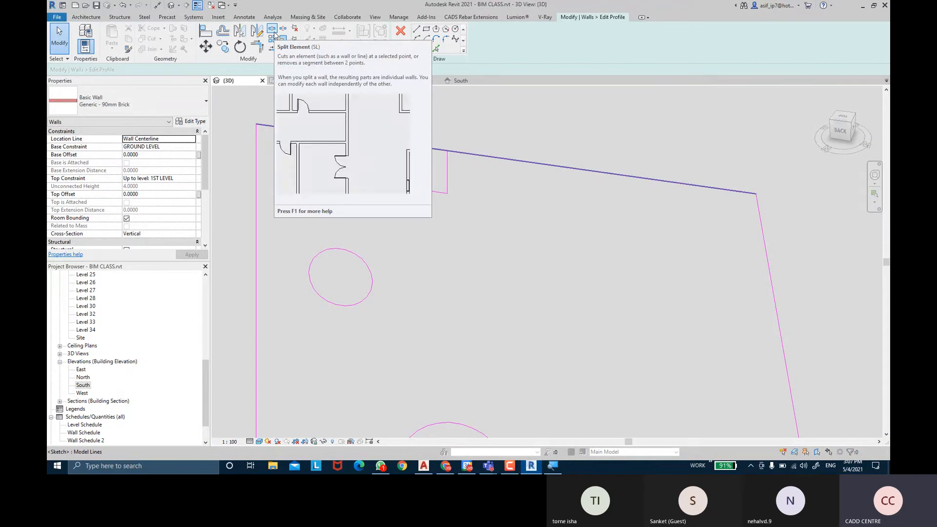
Step: Split the top line at both sides of each notch with Delete Inner Segment enabled and finish the profile edit
{"action": "key", "text": "s"}
{"action": "key", "text": "l"}
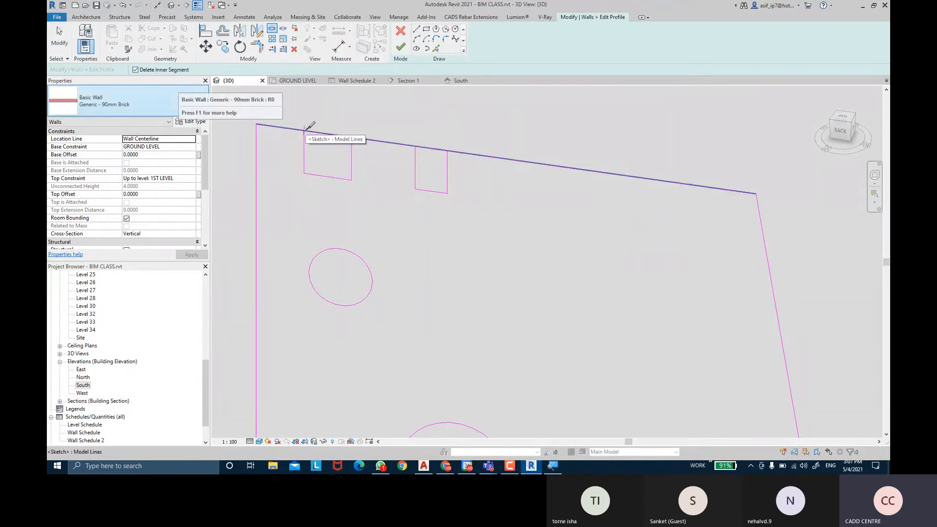
{"action": "left_click", "coordinate": [349, 131]}
{"action": "left_click", "coordinate": [352, 137]}
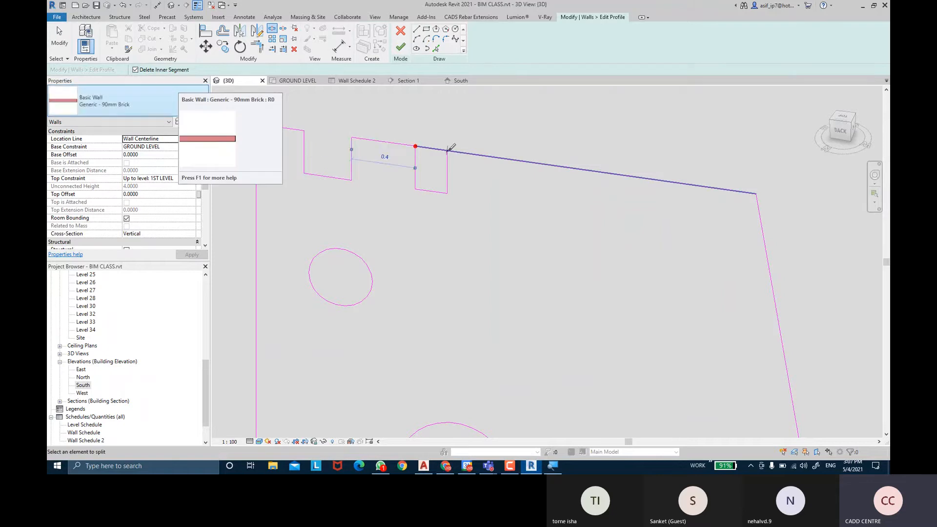
{"action": "left_click", "coordinate": [418, 145]}
{"action": "middle_click_drag", "start_coordinate": [389, 101], "coordinate": [419, 107]}
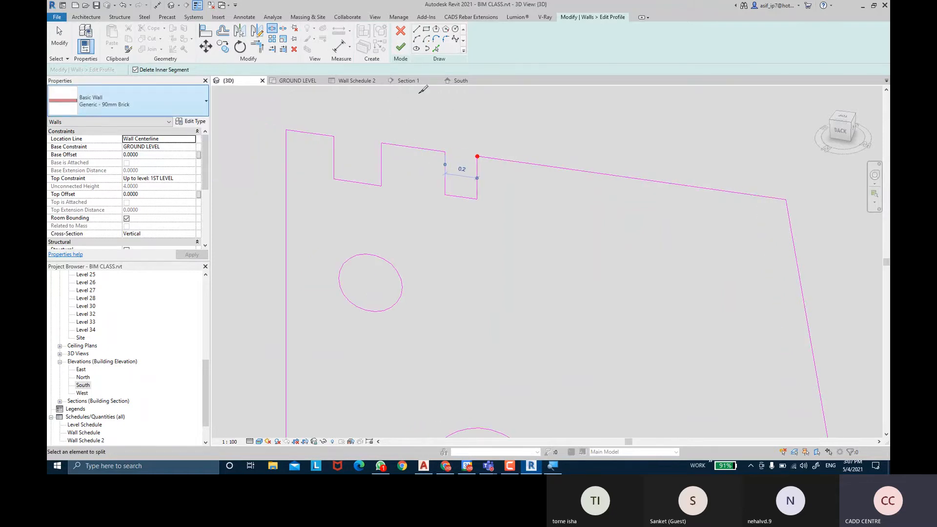
{"action": "left_click", "coordinate": [398, 49]}
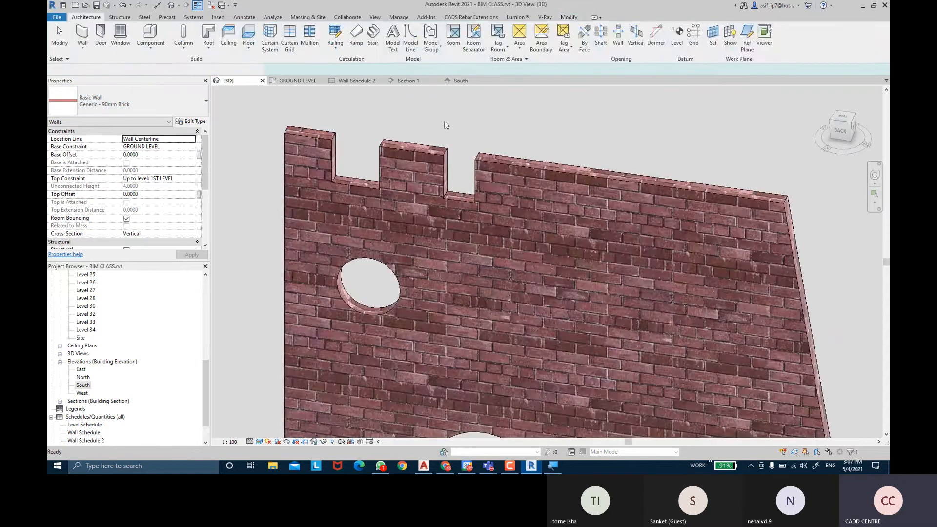
Step: Switch the 3D view from the realistic visual style to a plain coloured one with edges and view the notched wall from the front
{"action": "scroll", "coordinate": [444, 122], "scroll_direction": "down", "scroll_amount": 2}
{"action": "left_click", "coordinate": [755, 205]}
{"action": "middle_click_drag", "start_coordinate": [742, 211], "coordinate": [416, 405], "text": "shift"}
{"action": "left_click", "coordinate": [260, 442]}
{"action": "left_click", "coordinate": [286, 419]}
{"action": "middle_click_drag", "start_coordinate": [581, 297], "coordinate": [562, 271], "text": "shift"}
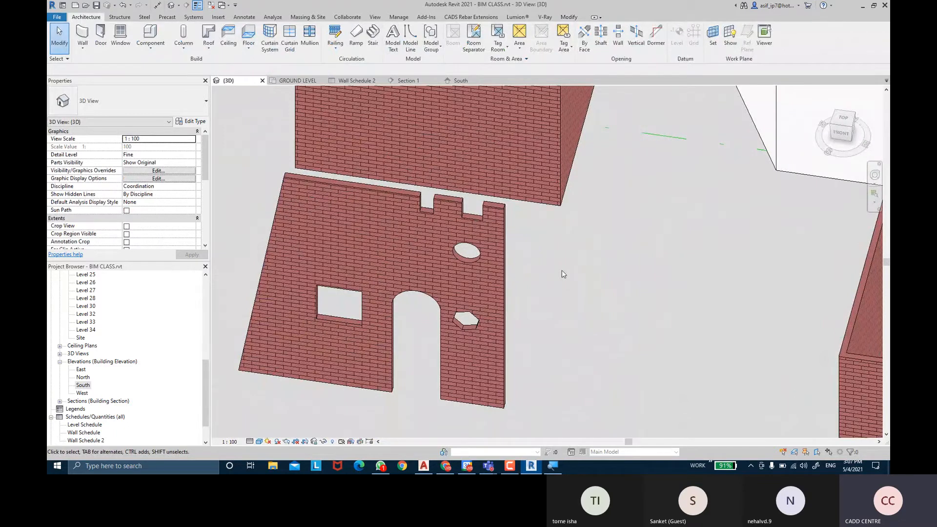
{"action": "middle_click_drag", "start_coordinate": [559, 292], "coordinate": [575, 287]}
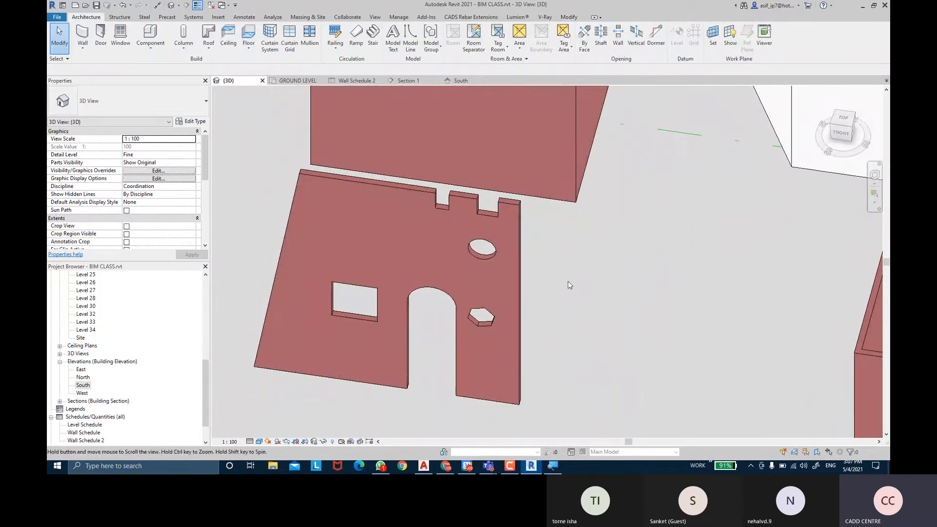
Step: Reset the brick wall's profile to its original rectangular shape and delete its remaining rectangular wall opening
{"action": "left_click", "coordinate": [515, 282]}
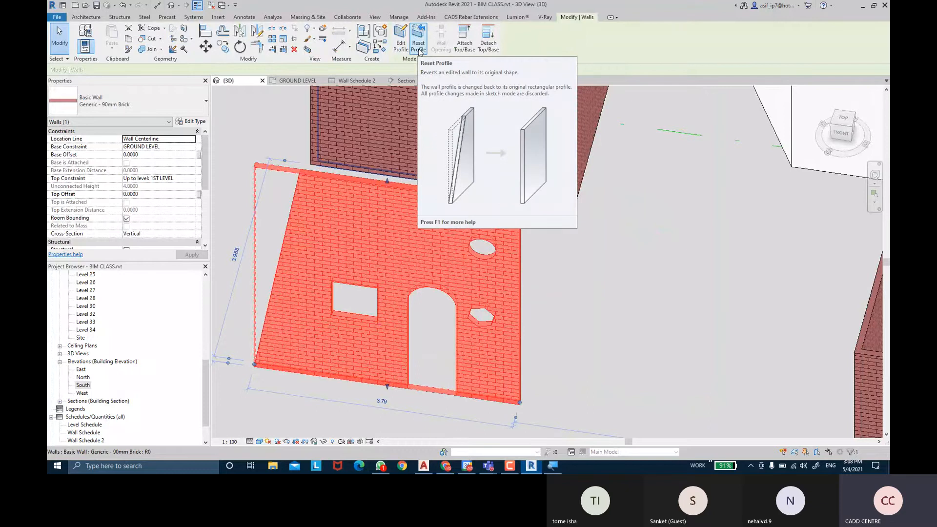
{"action": "left_click", "coordinate": [418, 47]}
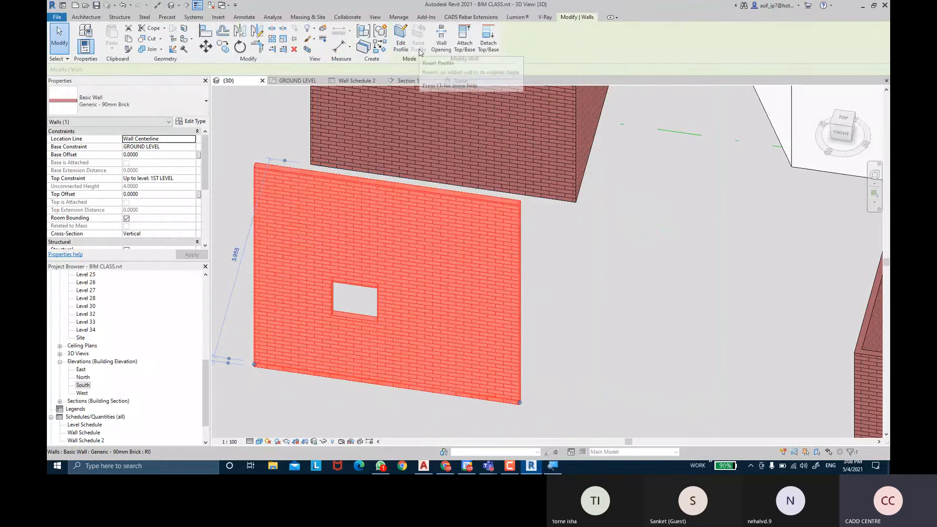
{"action": "left_click", "coordinate": [655, 303]}
{"action": "middle_click_drag", "start_coordinate": [639, 303], "coordinate": [658, 279]}
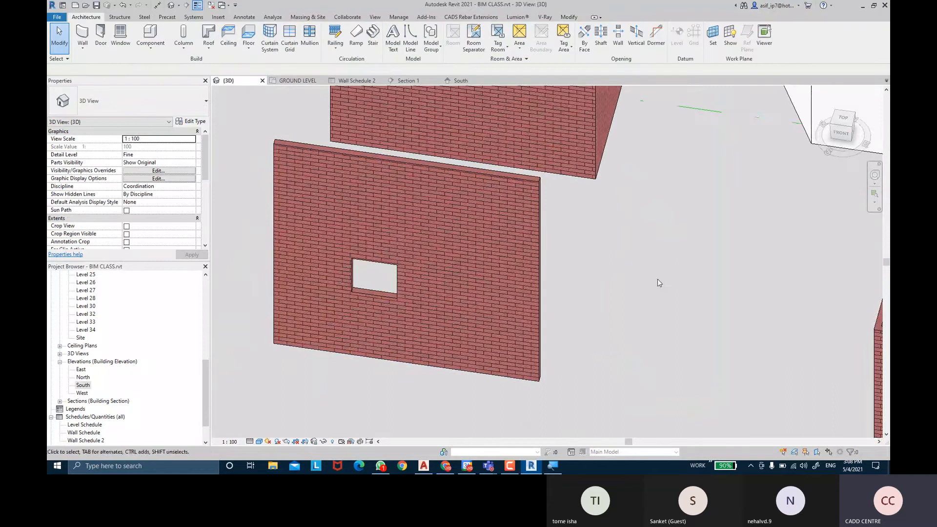
{"action": "left_click", "coordinate": [393, 297]}
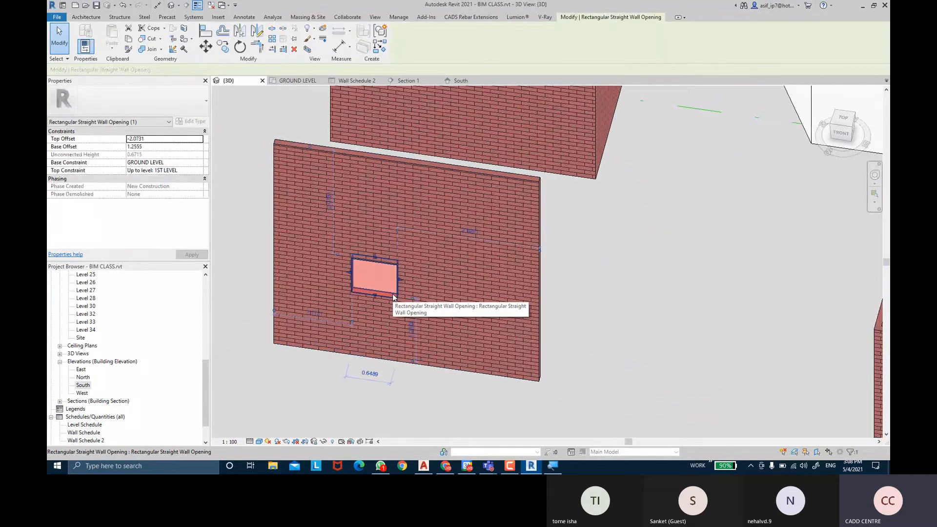
{"action": "key", "text": "Delete"}
Step: Delete the rectangular window opening and the door opening from the tiled block wall
{"action": "middle_click_drag", "start_coordinate": [349, 315], "coordinate": [629, 214], "text": "shift"}
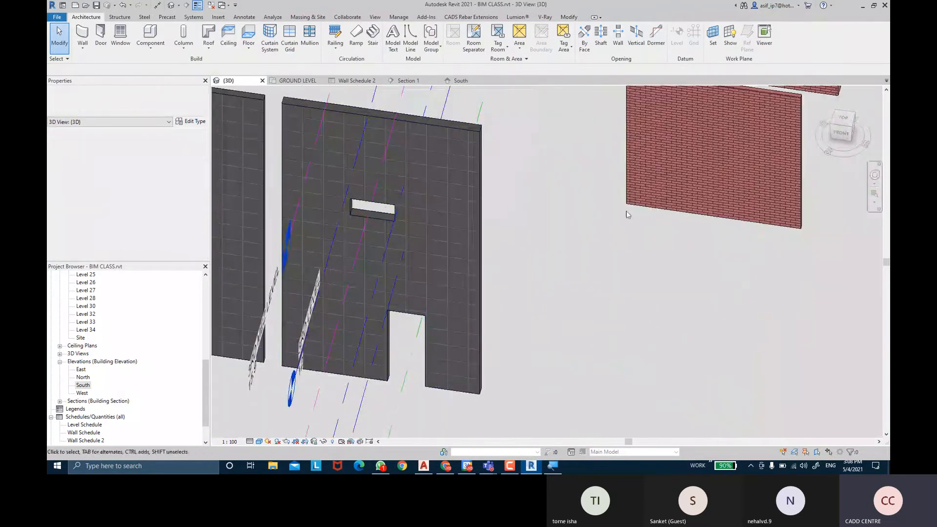
{"action": "left_click", "coordinate": [377, 221]}
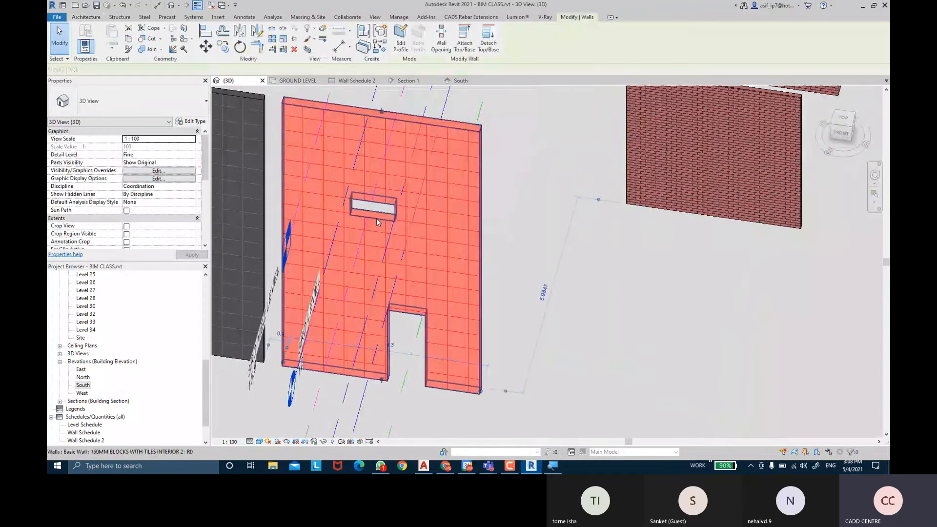
{"action": "left_click", "coordinate": [534, 221]}
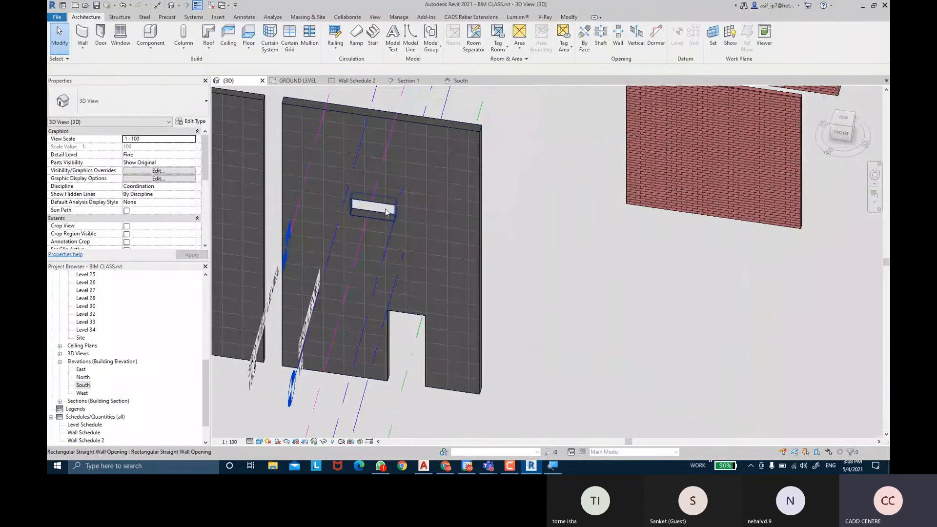
{"action": "left_click", "coordinate": [386, 211]}
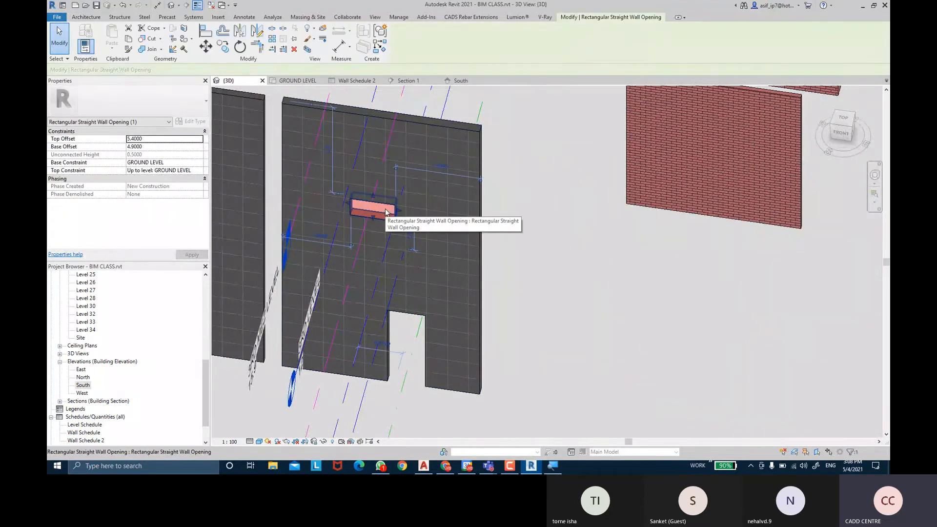
{"action": "key", "text": "Delete"}
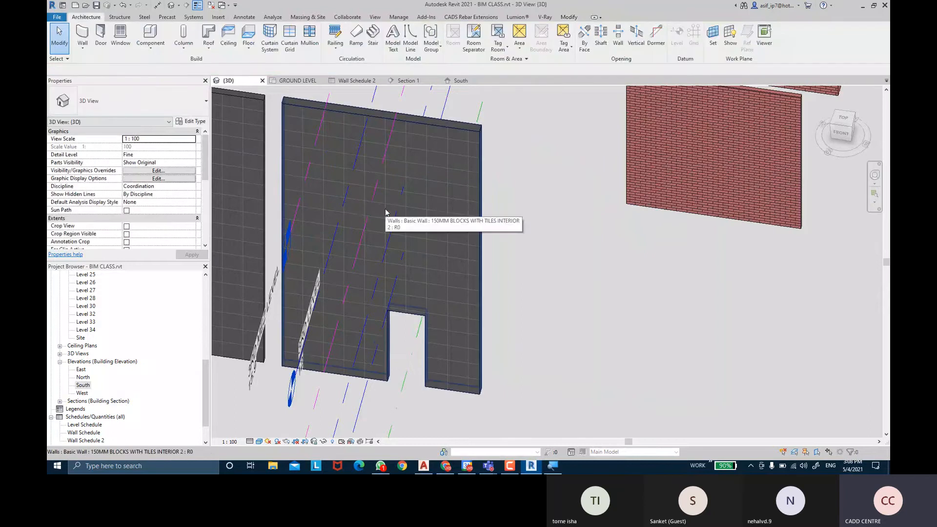
{"action": "scroll", "coordinate": [396, 210], "scroll_direction": "down", "scroll_amount": 2}
{"action": "middle_click_drag", "start_coordinate": [533, 241], "coordinate": [429, 290]}
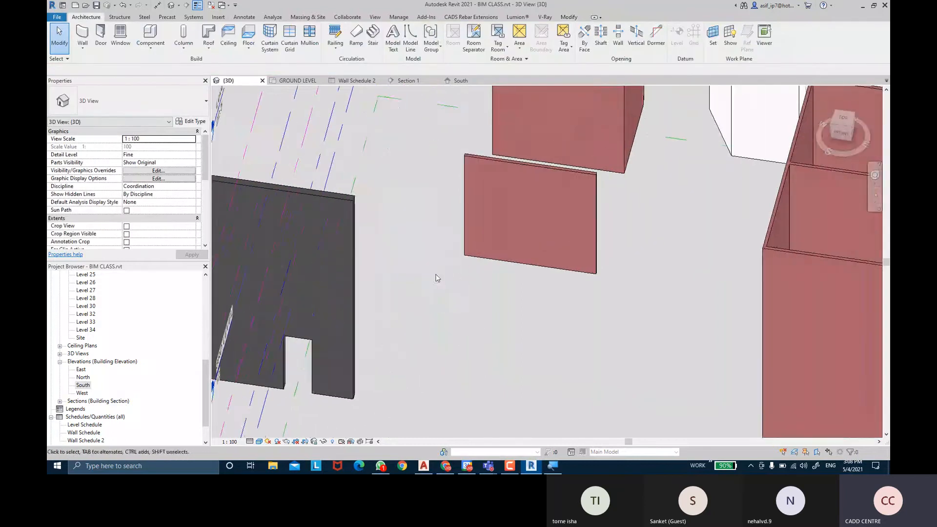
{"action": "scroll", "coordinate": [591, 226], "scroll_direction": "up", "scroll_amount": 2}
{"action": "middle_click_drag", "start_coordinate": [532, 274], "coordinate": [611, 244]}
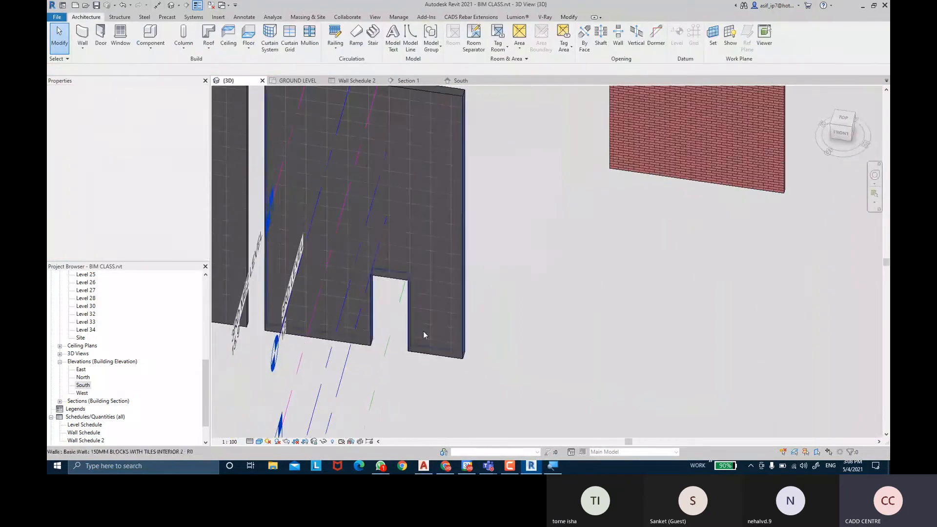
{"action": "left_click", "coordinate": [405, 337]}
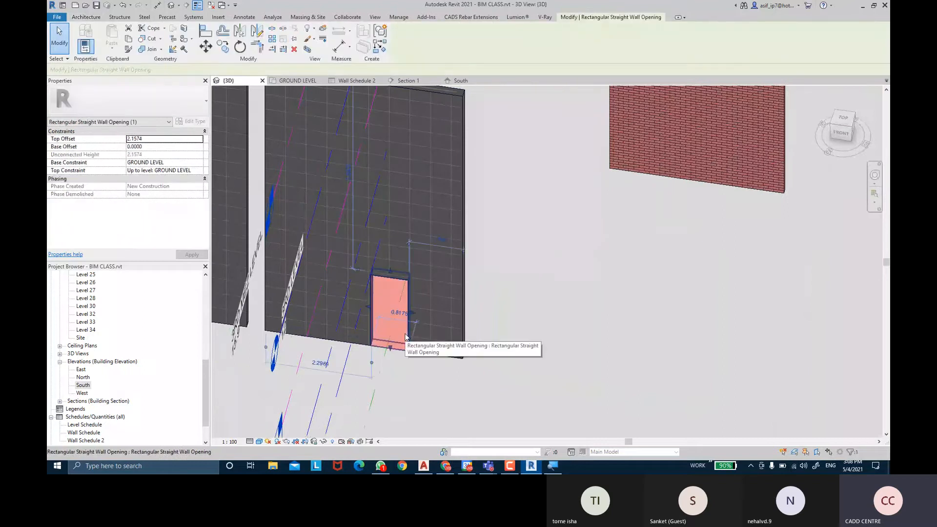
{"action": "key", "text": "Delete"}
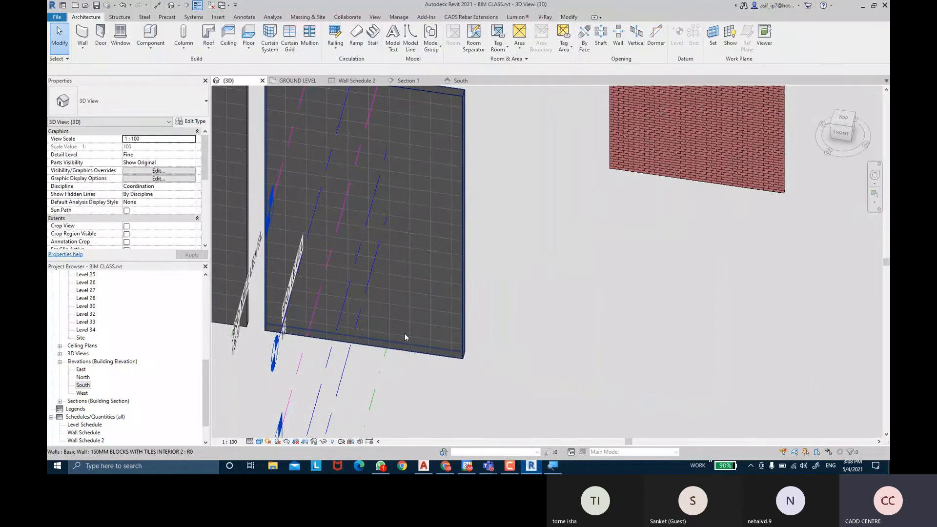
Step: Edit the brick wall's profile, draw a circle of about 0.7 m radius in its upper left corner and try to finish
{"action": "middle_click_drag", "start_coordinate": [578, 299], "coordinate": [416, 388]}
{"action": "scroll", "coordinate": [465, 303], "scroll_direction": "down", "scroll_amount": 2}
{"action": "middle_click_drag", "start_coordinate": [465, 303], "coordinate": [477, 332]}
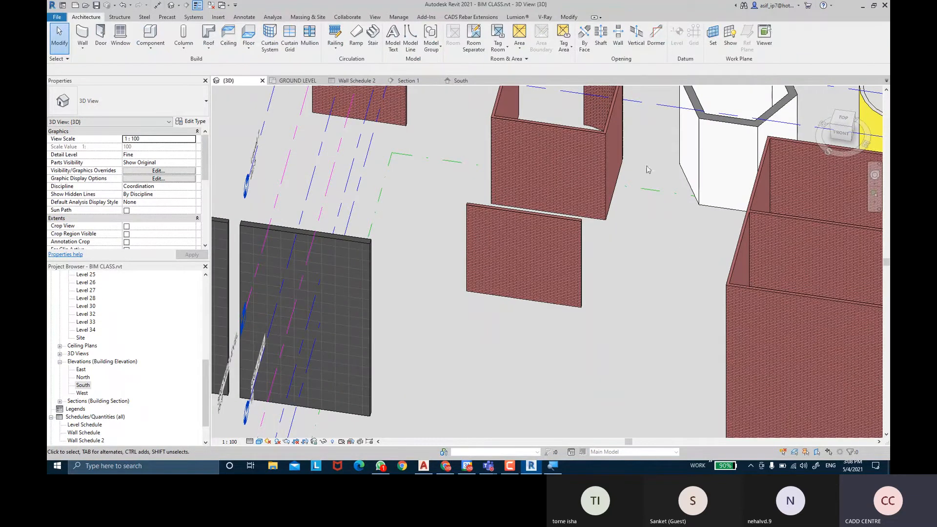
{"action": "left_click", "coordinate": [546, 274]}
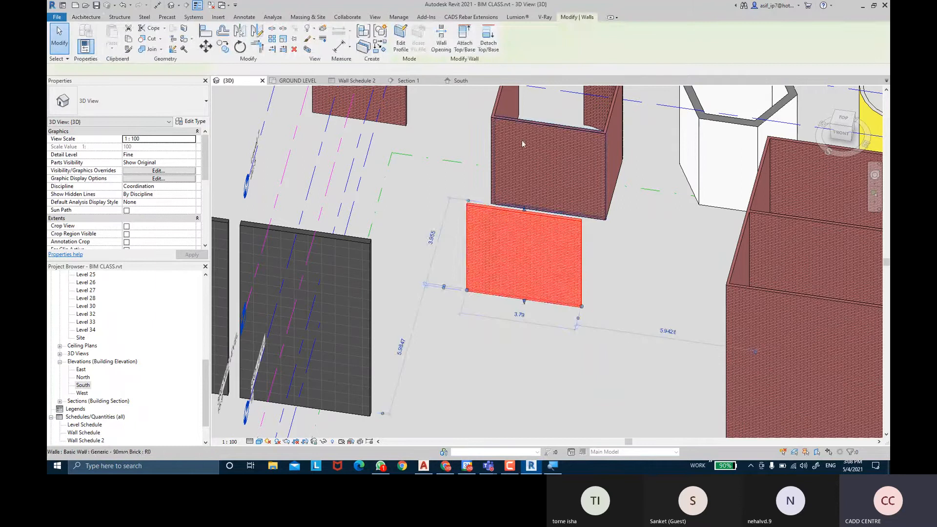
{"action": "left_click", "coordinate": [409, 45]}
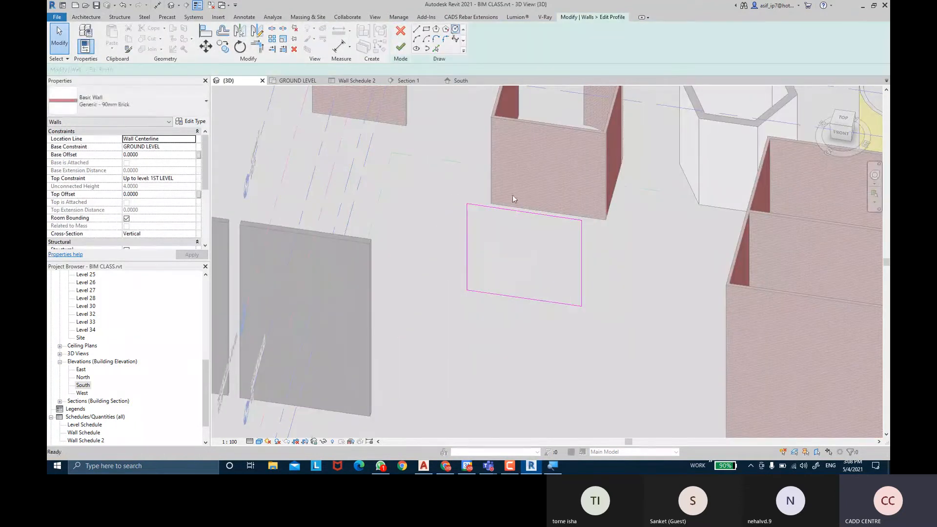
{"action": "left_click", "coordinate": [487, 232]}
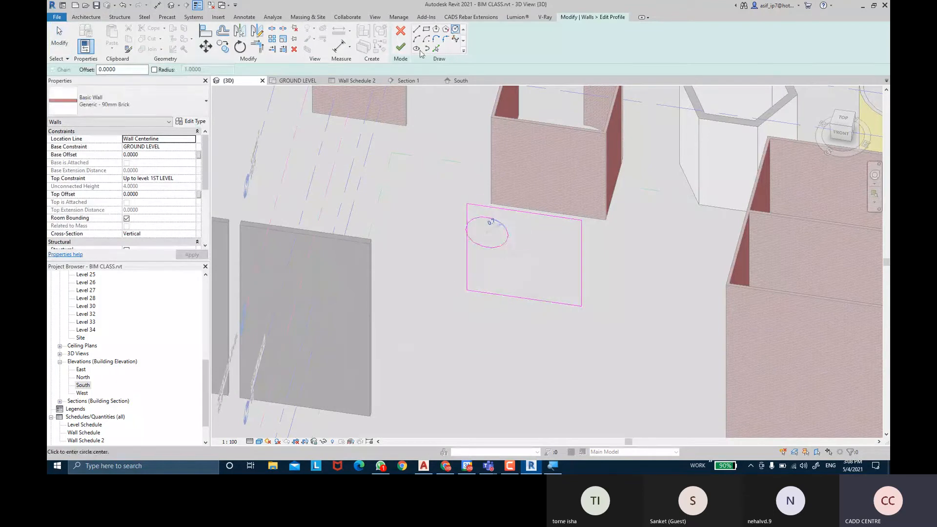
{"action": "left_click", "coordinate": [400, 47]}
{"action": "left_click", "coordinate": [589, 218]}
{"action": "scroll", "coordinate": [487, 238], "scroll_direction": "up", "scroll_amount": 2}
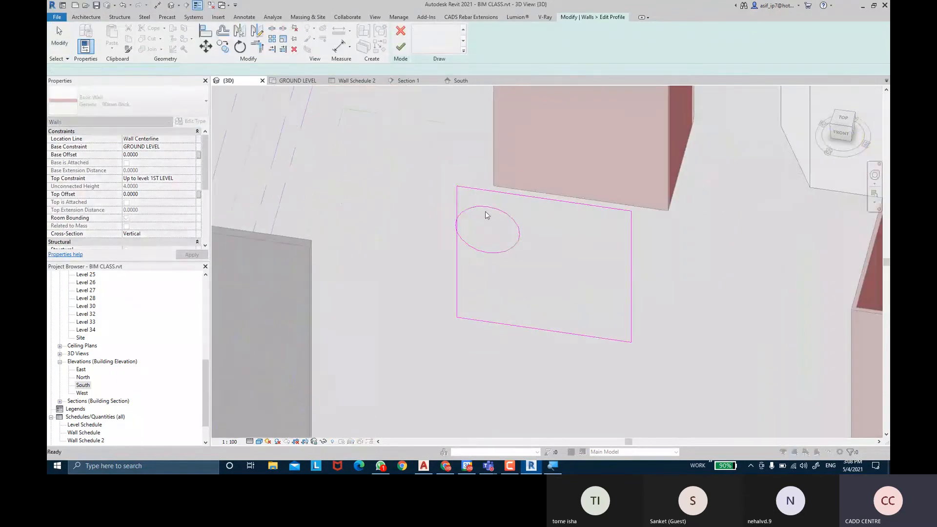
{"action": "left_click", "coordinate": [495, 209]}
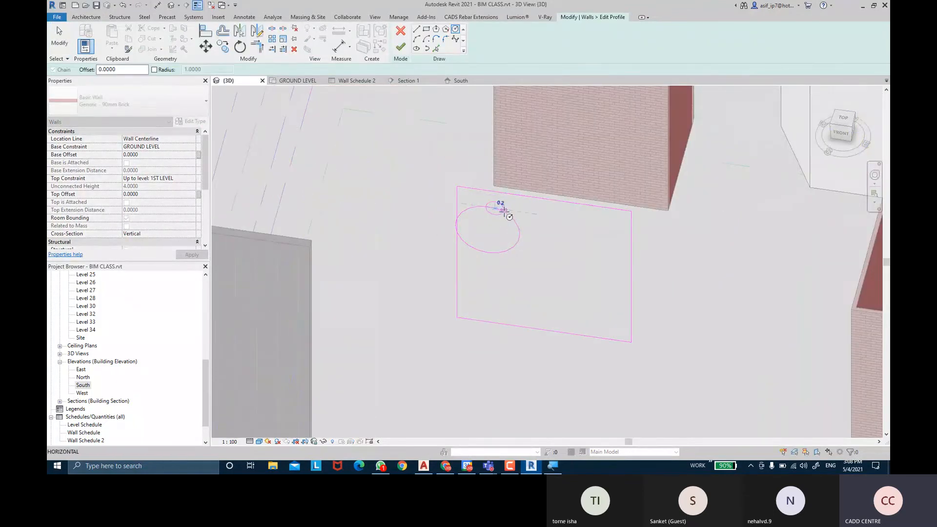
{"action": "key", "text": "Escape"}
{"action": "key", "text": "Escape"}
Step: Move the circle inward from the wall's left edge, then draw a smaller concentric circle inside it and finish the profile edit
{"action": "left_click", "coordinate": [519, 240]}
{"action": "left_click_drag", "start_coordinate": [520, 241], "coordinate": [538, 245]}
{"action": "key", "text": "Escape"}
{"action": "left_click", "coordinate": [455, 31]}
{"action": "left_click", "coordinate": [506, 234]}
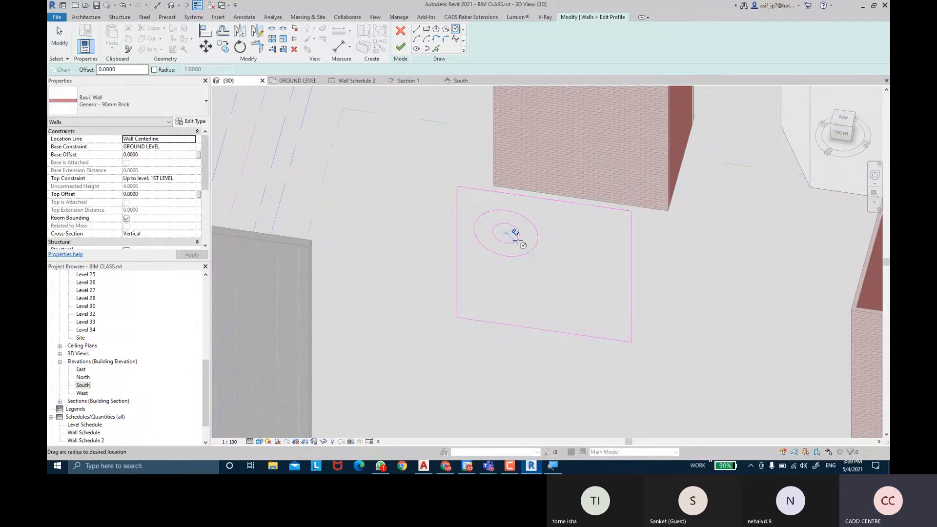
{"action": "left_click", "coordinate": [400, 47]}
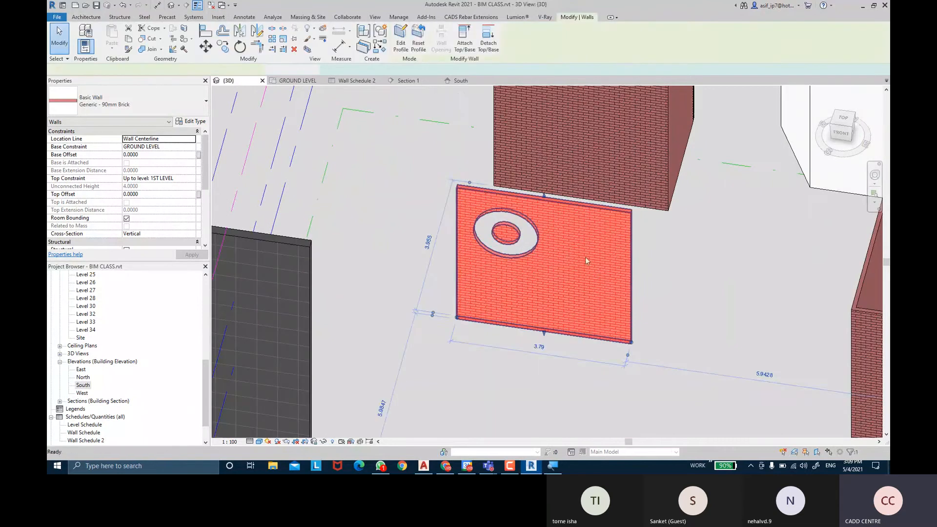
Step: Reopen the wall's profile and draw a vertical line from the lower side of the inner circle to the outer circle
{"action": "middle_click_drag", "start_coordinate": [686, 289], "coordinate": [679, 236], "text": "shift"}
{"action": "scroll", "coordinate": [503, 210], "scroll_direction": "up", "scroll_amount": 3}
{"action": "left_click", "coordinate": [522, 226]}
{"action": "middle_click_drag", "start_coordinate": [523, 226], "coordinate": [491, 103], "text": "shift"}
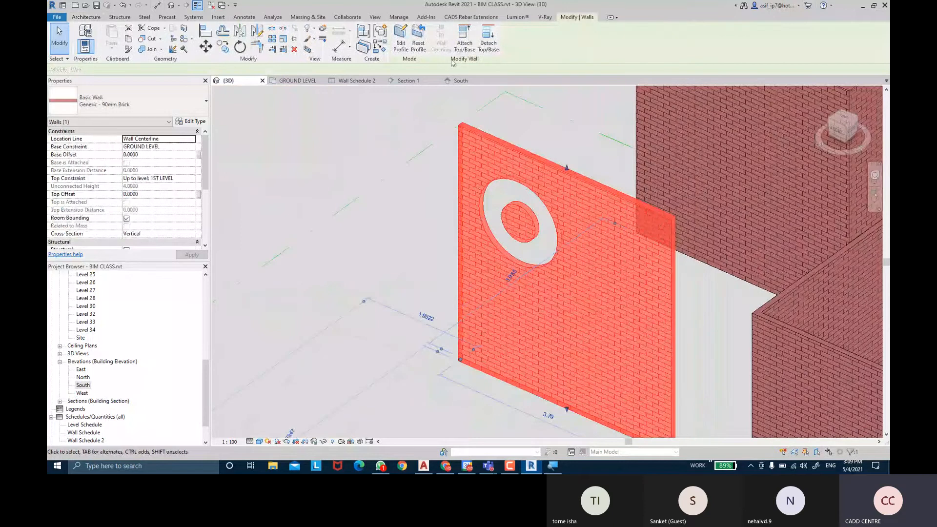
{"action": "left_click", "coordinate": [401, 44]}
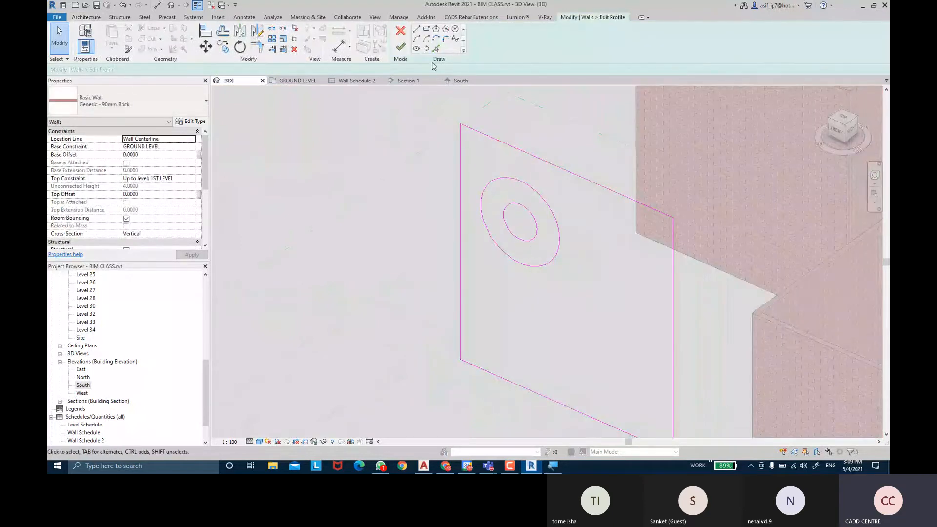
{"action": "scroll", "coordinate": [516, 224], "scroll_direction": "up", "scroll_amount": 3}
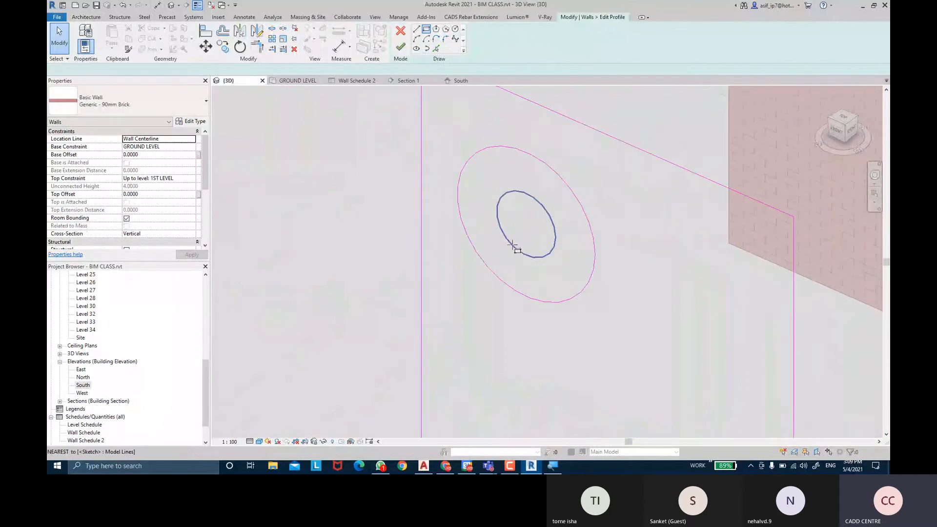
{"action": "left_click", "coordinate": [417, 29]}
{"action": "left_click", "coordinate": [517, 252]}
{"action": "left_click", "coordinate": [515, 290]}
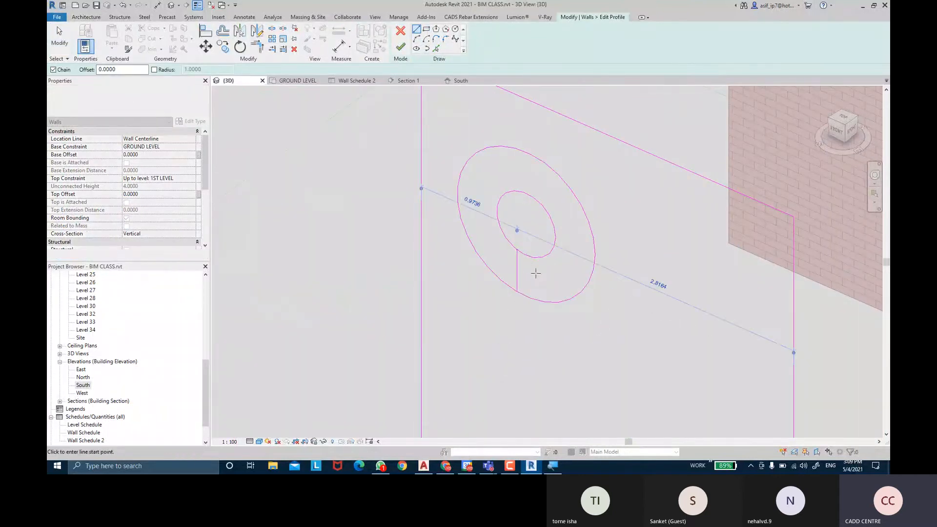
Step: Draw a second vertical line between the inner and outer circles beside the first one and try to finish the profile edit
{"action": "left_click", "coordinate": [527, 256]}
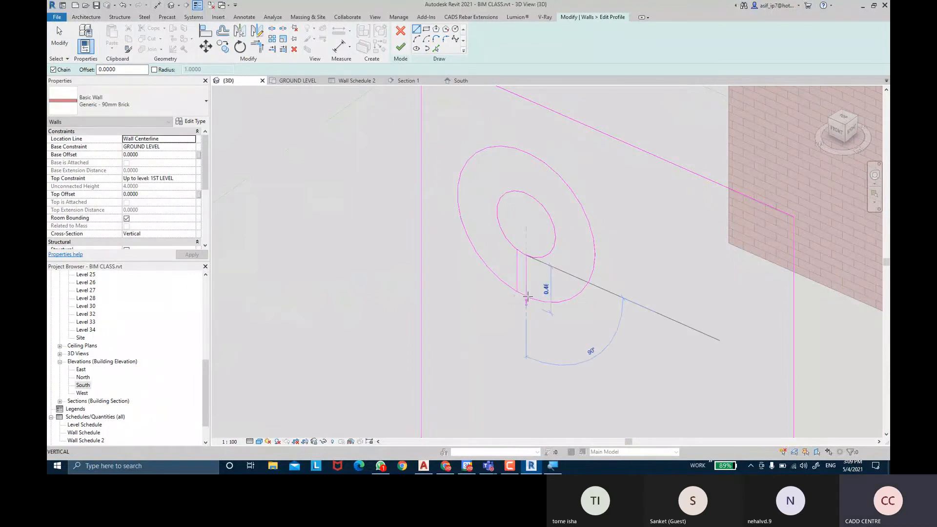
{"action": "left_click", "coordinate": [527, 296]}
{"action": "key", "text": "Escape"}
{"action": "key", "text": "Escape"}
{"action": "scroll", "coordinate": [527, 257], "scroll_direction": "up", "scroll_amount": 2}
{"action": "middle_click_drag", "start_coordinate": [510, 275], "coordinate": [555, 275], "text": "shift"}
{"action": "left_click", "coordinate": [401, 47]}
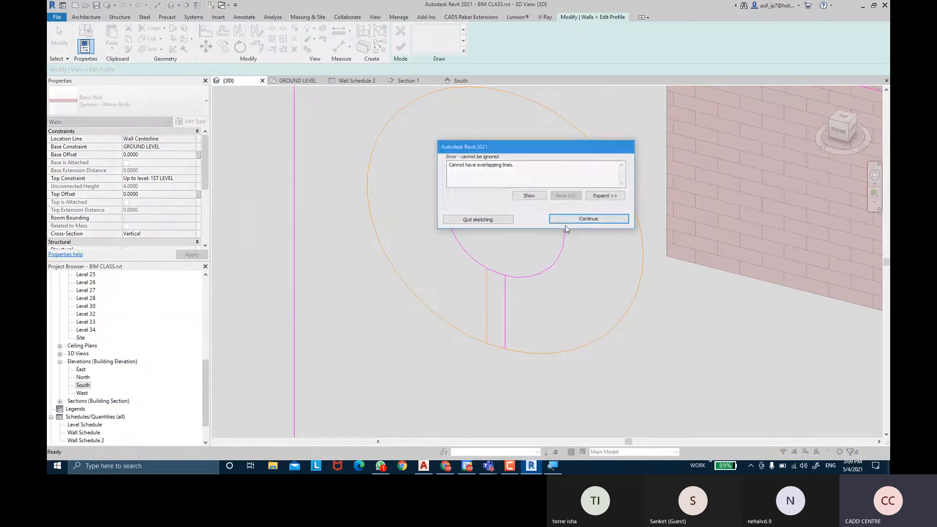
{"action": "left_click", "coordinate": [606, 218]}
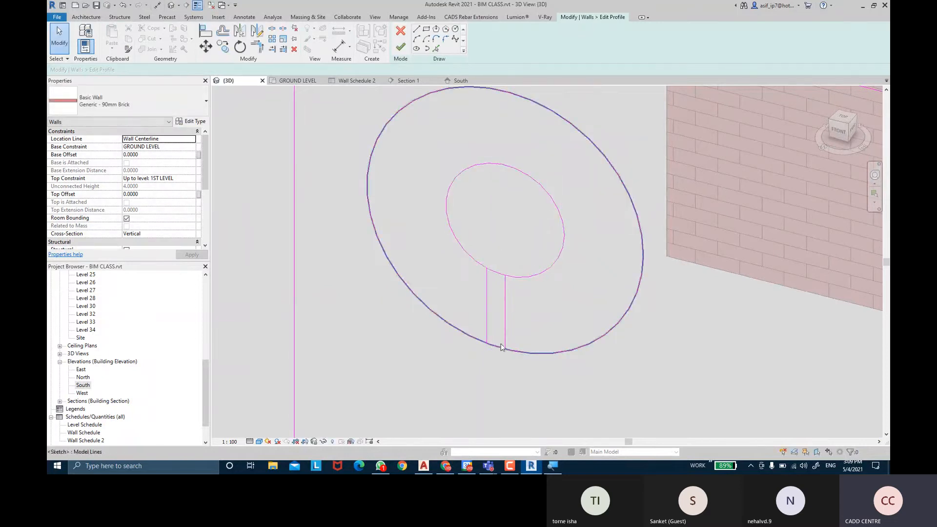
Step: Split both circles at the two vertical lines, deleting the inner segments to leave an open ring outline around a narrow stem
{"action": "left_click", "coordinate": [272, 37]}
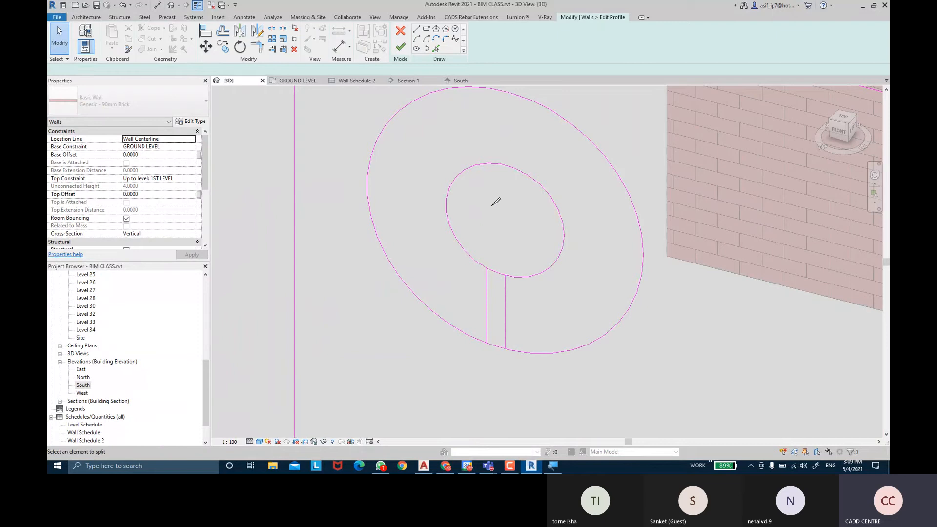
{"action": "left_click", "coordinate": [487, 268]}
{"action": "left_click", "coordinate": [506, 276]}
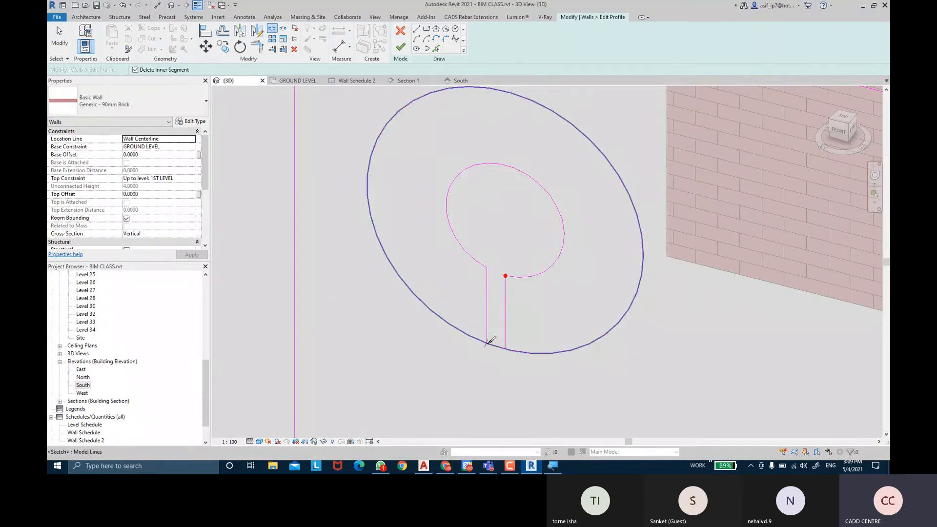
{"action": "scroll", "coordinate": [491, 340], "scroll_direction": "up", "scroll_amount": 2}
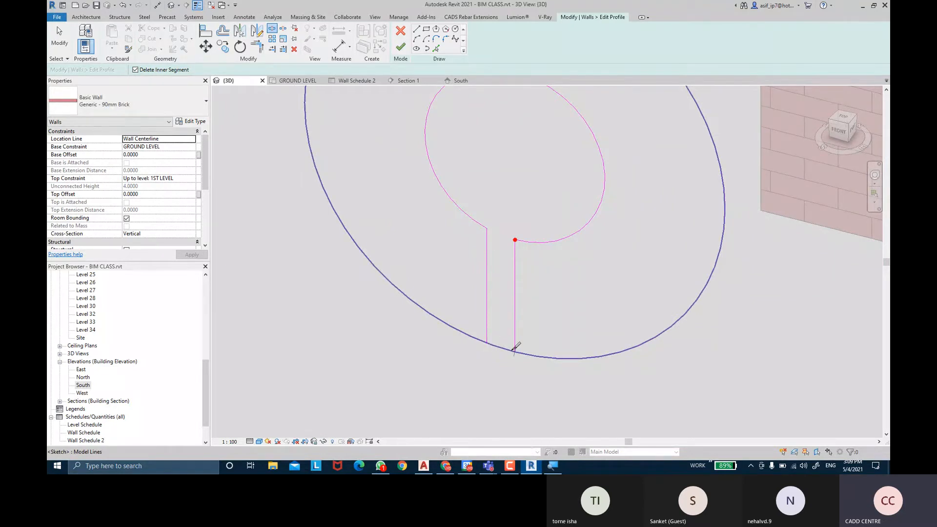
{"action": "scroll", "coordinate": [494, 339], "scroll_direction": "down", "scroll_amount": 5}
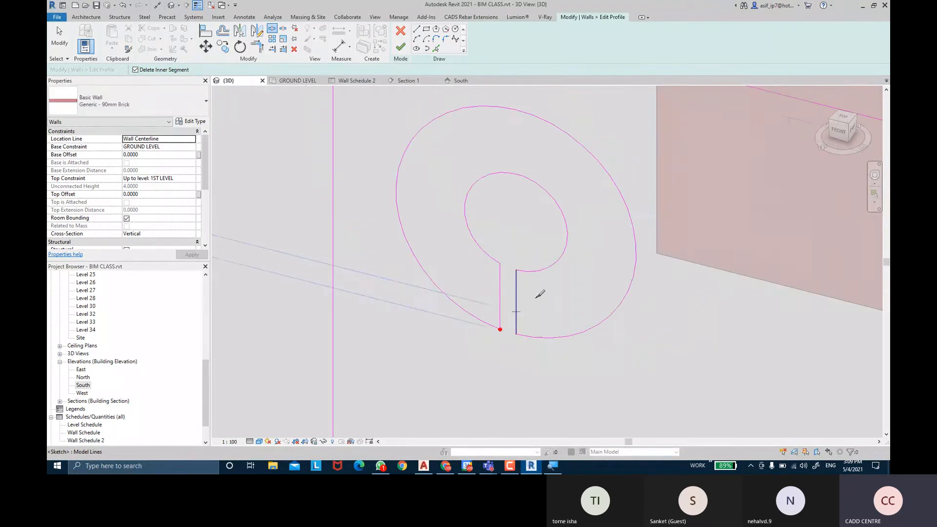
Step: Remove the small arc stub overhanging the upper end of the stem's left line and finish the wall profile edit
{"action": "left_click", "coordinate": [401, 47]}
{"action": "key", "text": "Escape"}
{"action": "scroll", "coordinate": [519, 275], "scroll_direction": "up", "scroll_amount": 2}
{"action": "scroll", "coordinate": [522, 273], "scroll_direction": "up", "scroll_amount": 4}
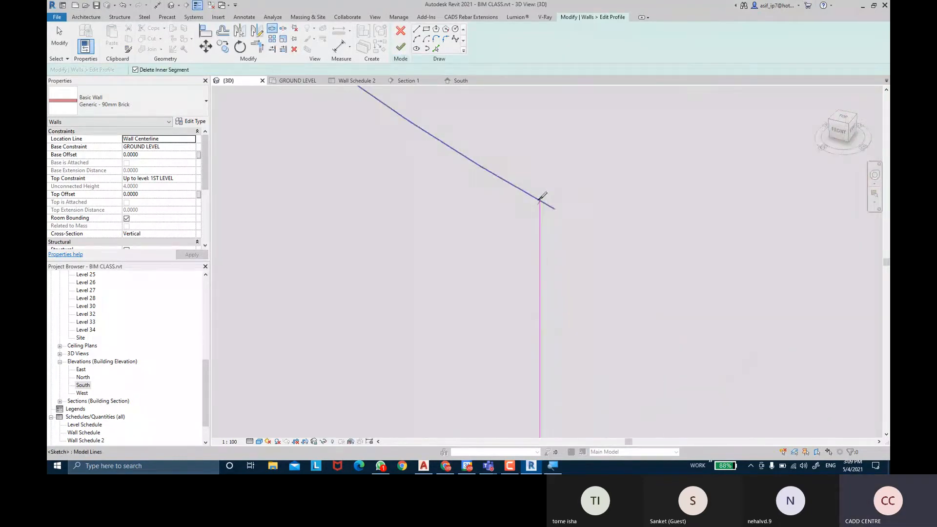
{"action": "key", "text": "Escape"}
{"action": "left_click", "coordinate": [552, 207]}
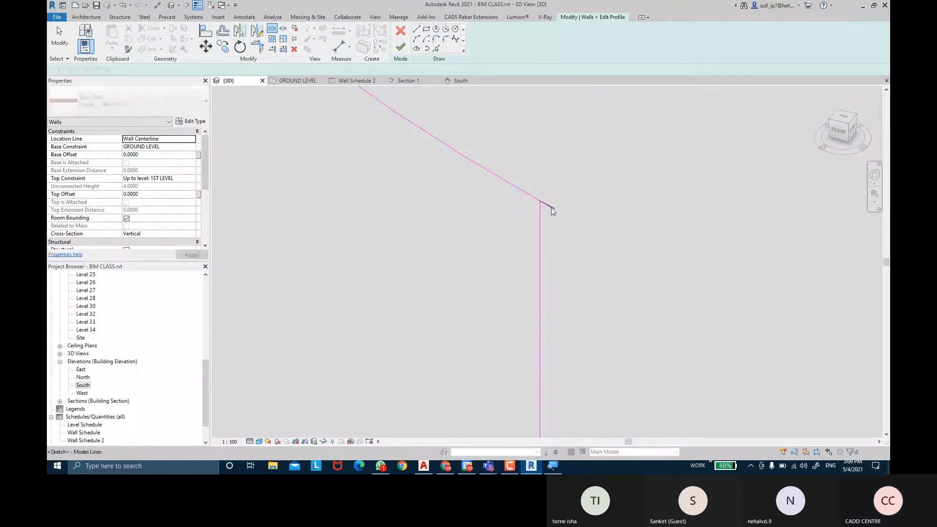
{"action": "key", "text": "Escape"}
{"action": "scroll", "coordinate": [590, 277], "scroll_direction": "down", "scroll_amount": 5}
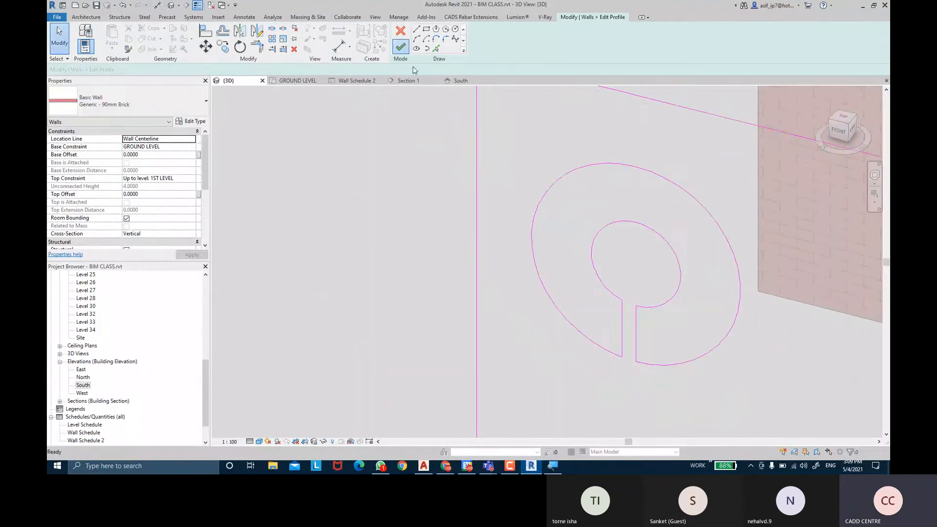
{"action": "left_click", "coordinate": [400, 46]}
{"action": "mouse_move", "coordinate": [460, 233]}
{"action": "middle_mouse_down", "text": "shift"}
{"action": "mouse_move", "coordinate": [435, 248]}
{"action": "mouse_move", "coordinate": [392, 230]}
{"action": "mouse_move", "coordinate": [424, 244]}
{"action": "mouse_move", "coordinate": [464, 312]}
{"action": "mouse_move", "coordinate": [497, 258]}
{"action": "mouse_move", "coordinate": [632, 318]}
{"action": "middle_mouse_up", "text": "shift"}
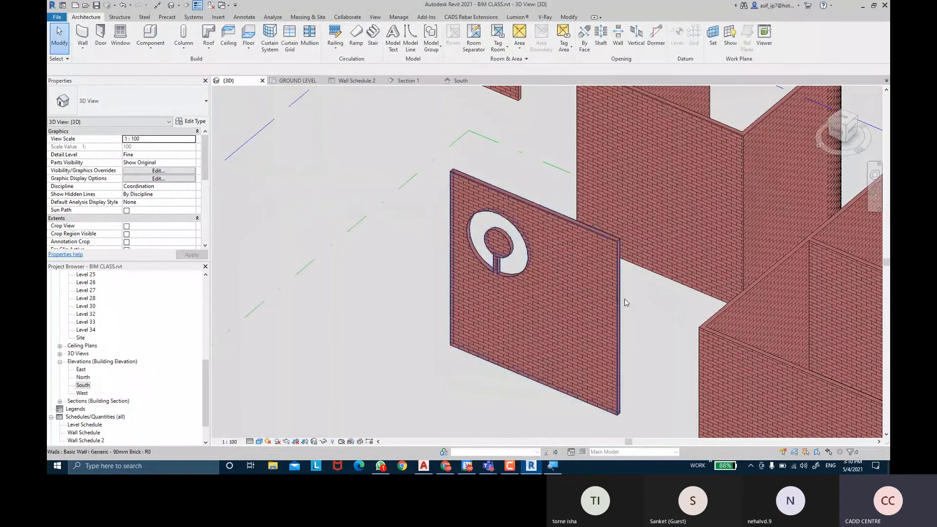
Step: Reset the profile of the brick wall with the ring-shaped cutout
{"action": "left_click", "coordinate": [614, 299]}
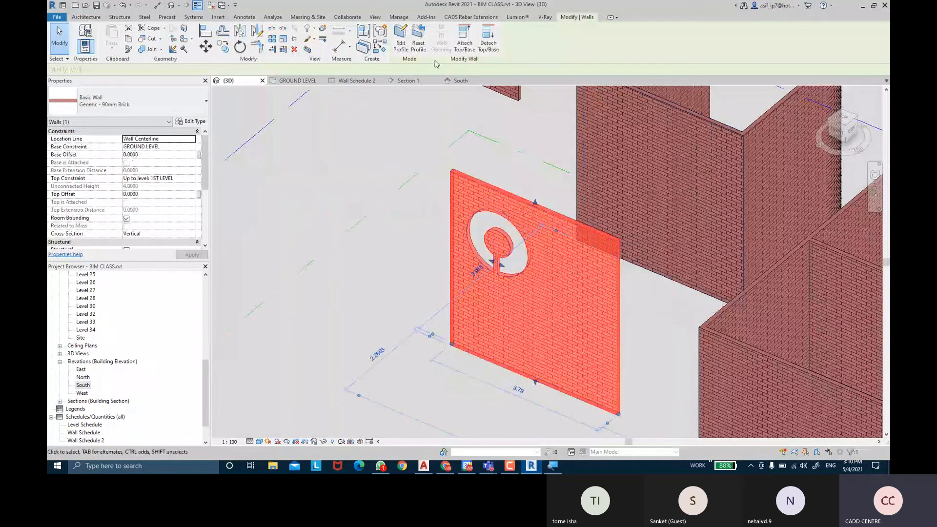
{"action": "left_click", "coordinate": [418, 47]}
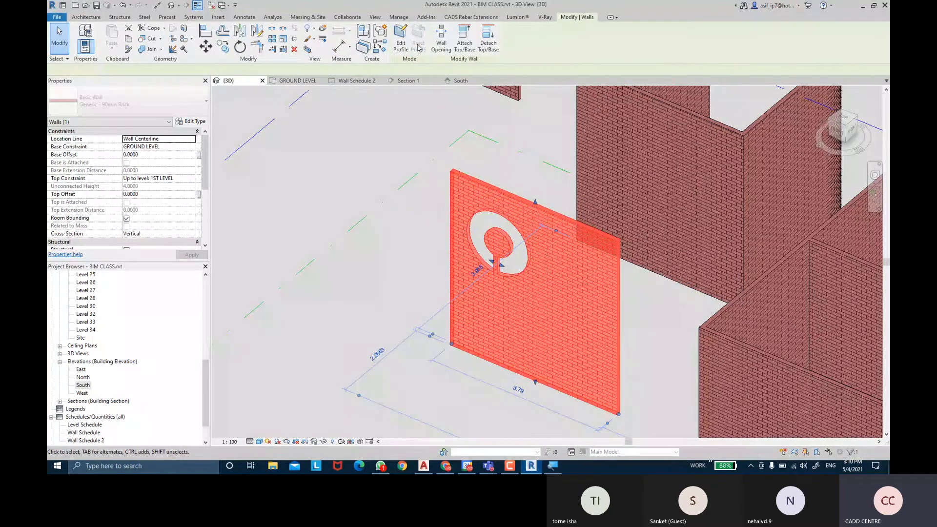
{"action": "left_click", "coordinate": [381, 280]}
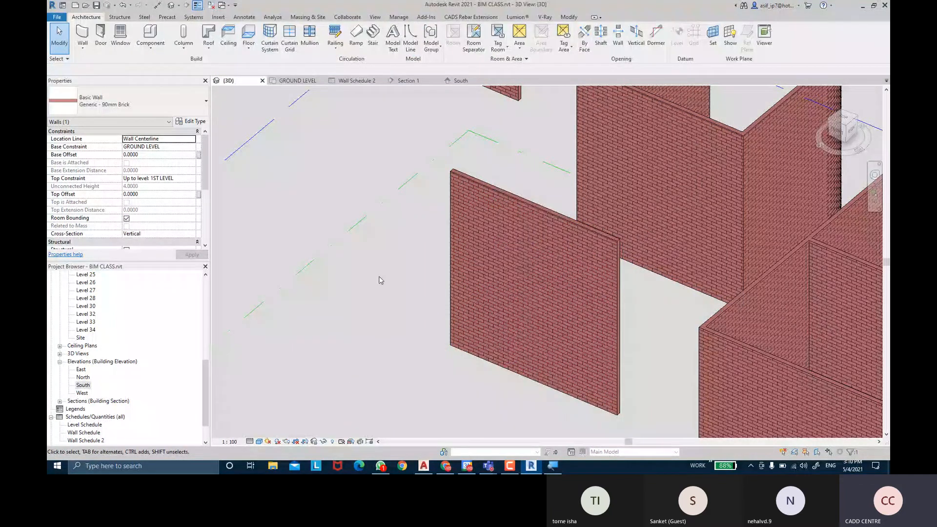
Step: Cut a tiny rectangular wall opening in the brick wall and a second opening about 0.83 m wide to its right
{"action": "scroll", "coordinate": [380, 281], "scroll_direction": "down", "scroll_amount": 2}
{"action": "middle_click_drag", "start_coordinate": [381, 281], "coordinate": [581, 232]}
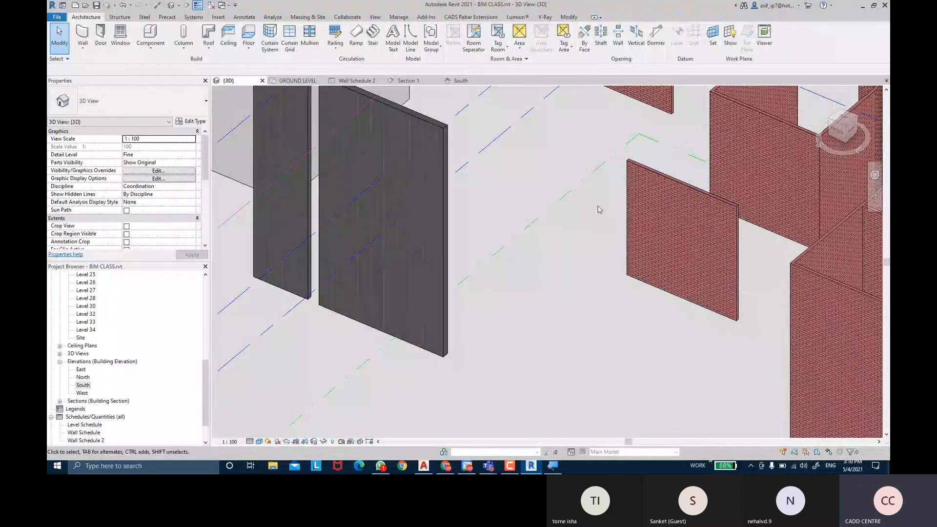
{"action": "left_click", "coordinate": [618, 35]}
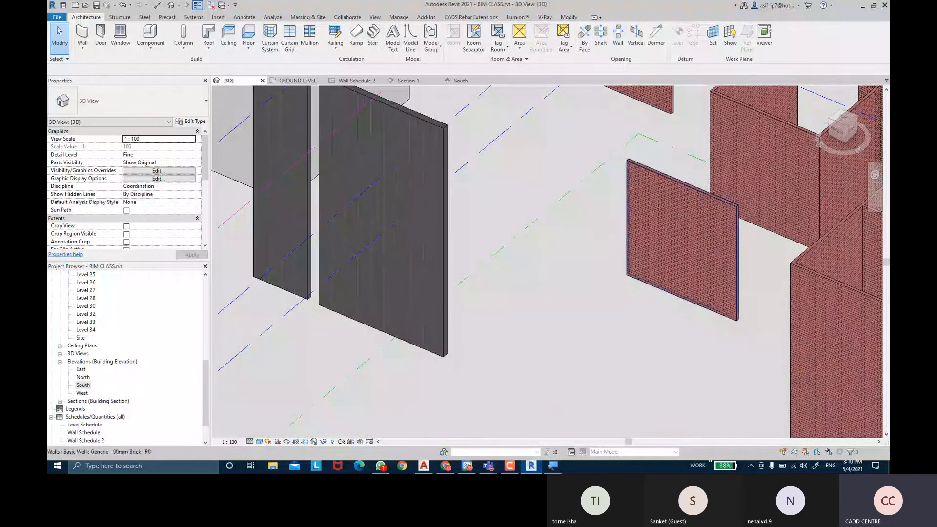
{"action": "left_click", "coordinate": [655, 231]}
{"action": "left_click", "coordinate": [656, 235]}
{"action": "left_click", "coordinate": [673, 266]}
{"action": "left_click", "coordinate": [687, 231]}
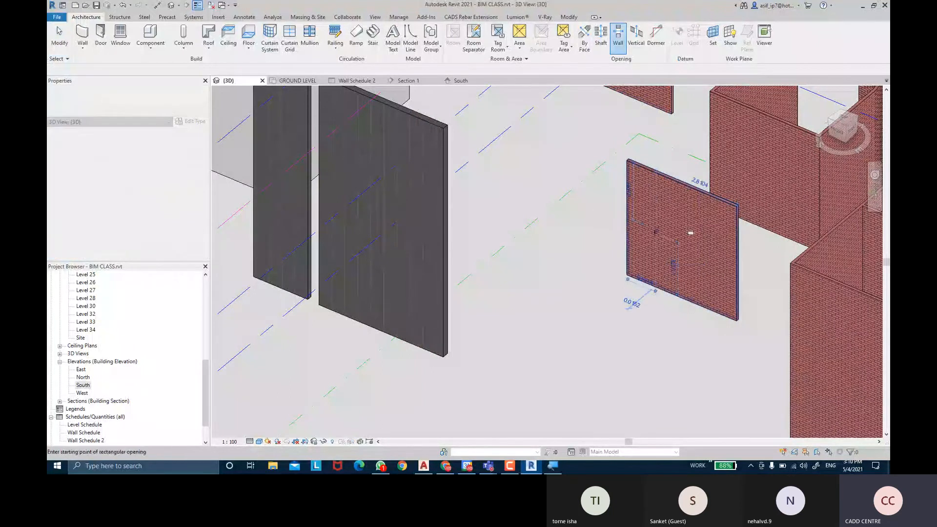
{"action": "left_click", "coordinate": [674, 212]}
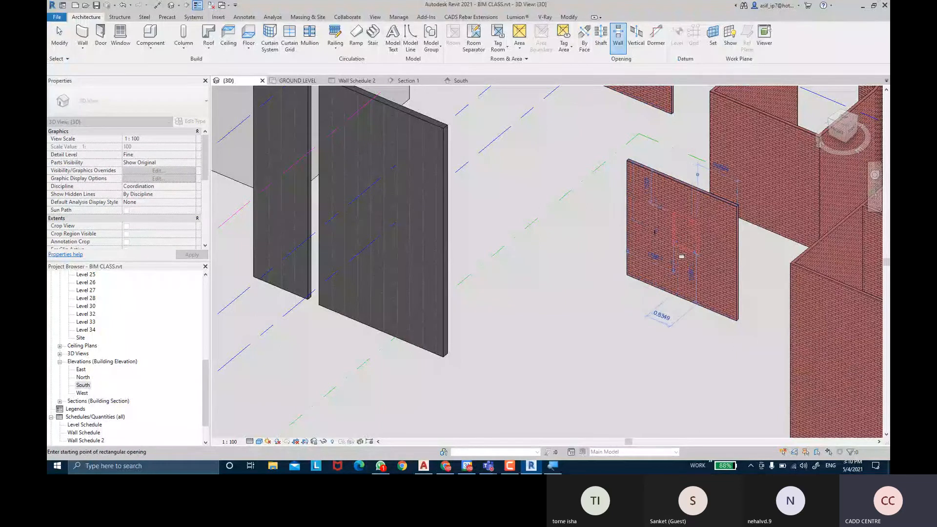
{"action": "left_click", "coordinate": [701, 263]}
{"action": "scroll", "coordinate": [674, 241], "scroll_direction": "up", "scroll_amount": 5}
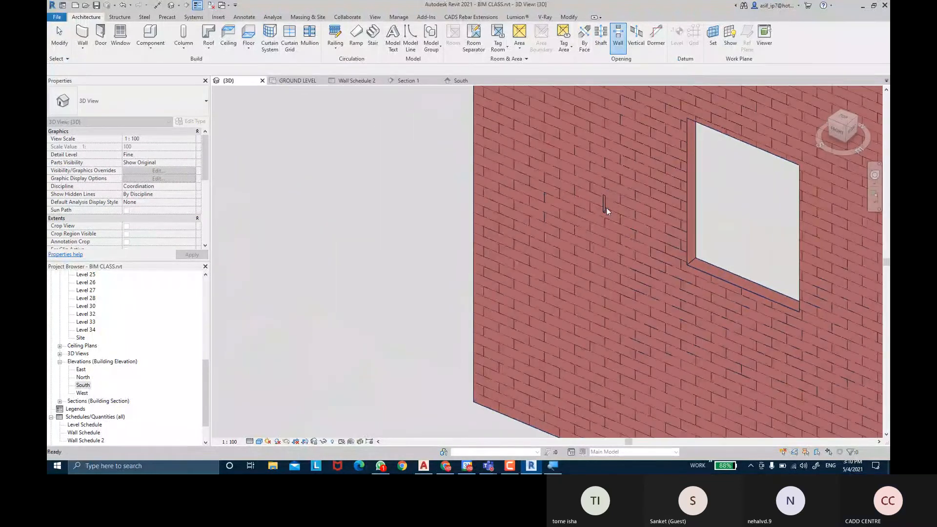
Step: Stretch the tiny opening wider and taller into a small window-sized opening
{"action": "left_click", "coordinate": [606, 208]}
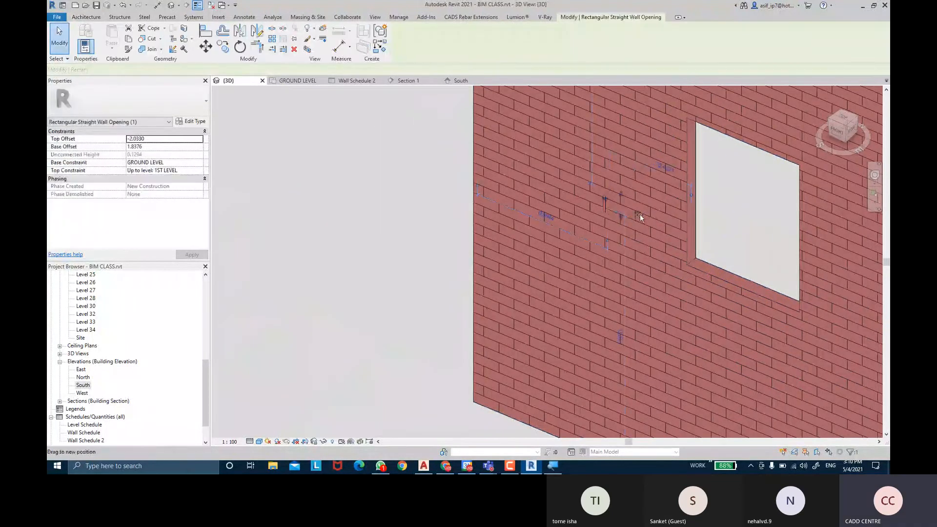
{"action": "left_click_drag", "start_coordinate": [632, 199], "coordinate": [642, 106]}
{"action": "middle_click_drag", "start_coordinate": [663, 215], "coordinate": [663, 283]}
{"action": "key", "text": "Escape"}
{"action": "scroll", "coordinate": [640, 243], "scroll_direction": "down", "scroll_amount": 3}
Step: Narrow the larger opening to a vertical slot about 0.1 m wide
{"action": "left_click", "coordinate": [662, 283]}
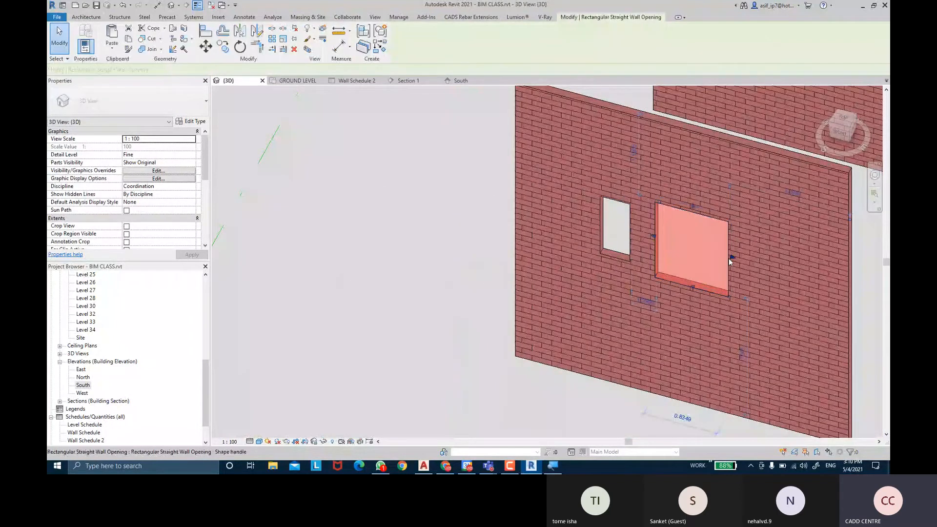
{"action": "left_click_drag", "start_coordinate": [696, 255], "coordinate": [669, 247]}
{"action": "key", "text": "Escape"}
Step: Stretch the slot down and up to nearly the full wall height, with a base offset of 0.1 and a top offset of -0.2
{"action": "mouse_move", "coordinate": [645, 292]}
{"action": "middle_mouse_down", "text": "shift"}
{"action": "mouse_move", "coordinate": [692, 305]}
{"action": "mouse_move", "coordinate": [658, 280]}
{"action": "middle_mouse_up", "text": "shift"}
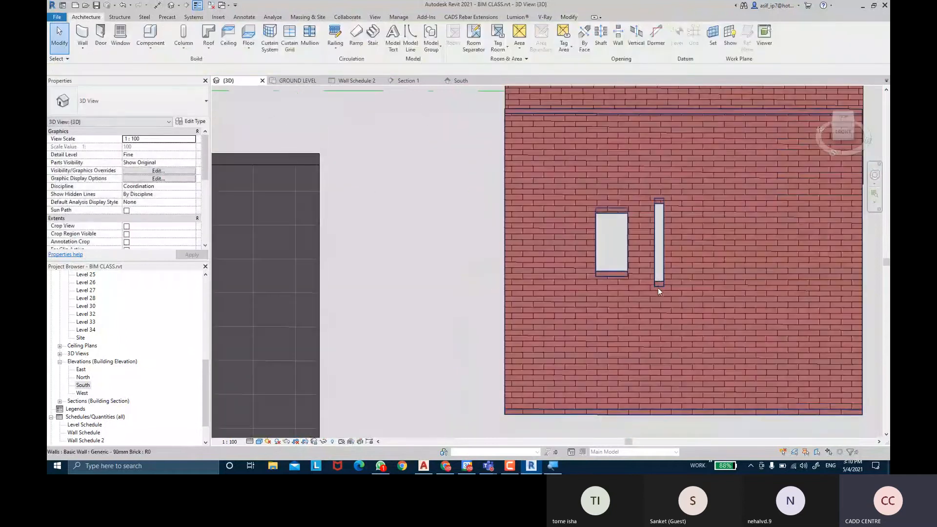
{"action": "left_click", "coordinate": [658, 286]}
{"action": "left_click", "coordinate": [661, 282]}
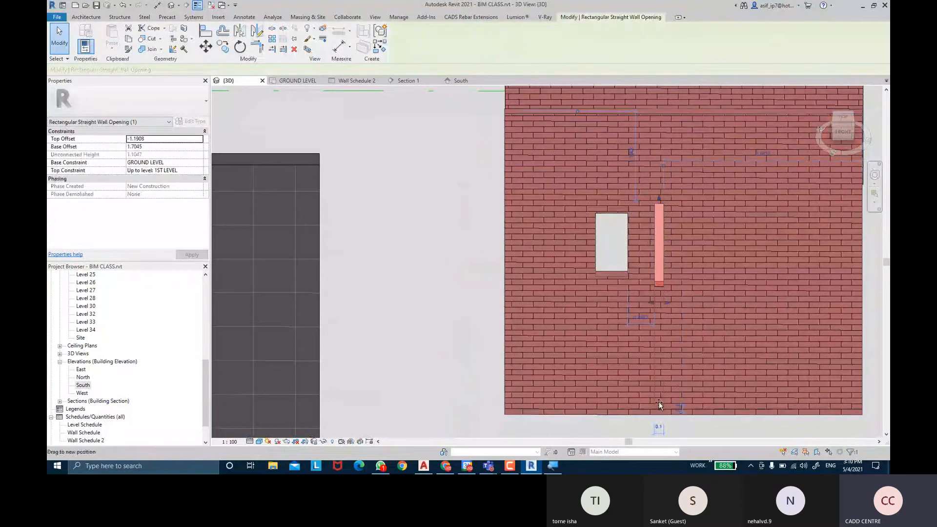
{"action": "left_click_drag", "start_coordinate": [659, 198], "coordinate": [660, 126]}
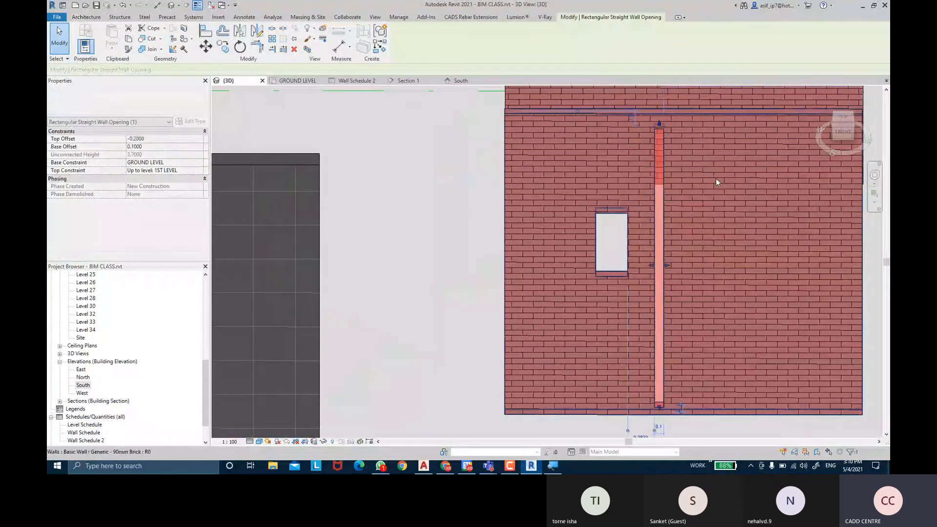
{"action": "scroll", "coordinate": [716, 177], "scroll_direction": "down", "scroll_amount": 2}
{"action": "middle_click_drag", "start_coordinate": [643, 204], "coordinate": [603, 329], "text": "shift"}
{"action": "key", "text": "Escape"}
Step: Copy the tall slot opening to its right, leaving a gap of about 0.19 m
{"action": "scroll", "coordinate": [609, 291], "scroll_direction": "up", "scroll_amount": 1}
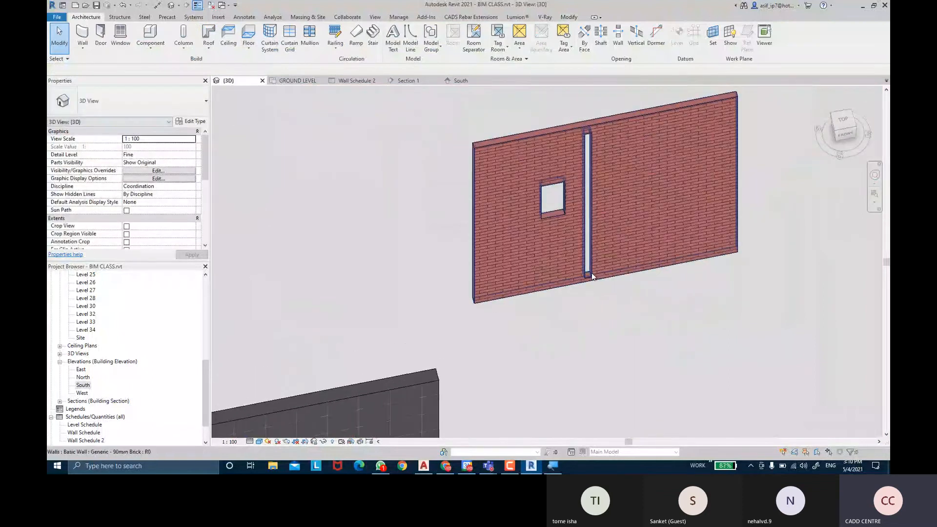
{"action": "left_click", "coordinate": [590, 275]}
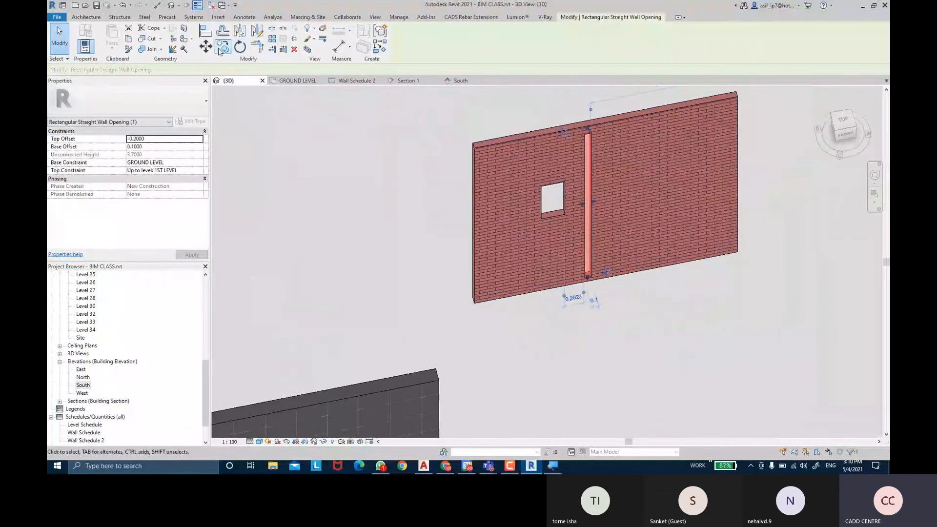
{"action": "key", "text": "r"}
{"action": "key", "text": "o"}
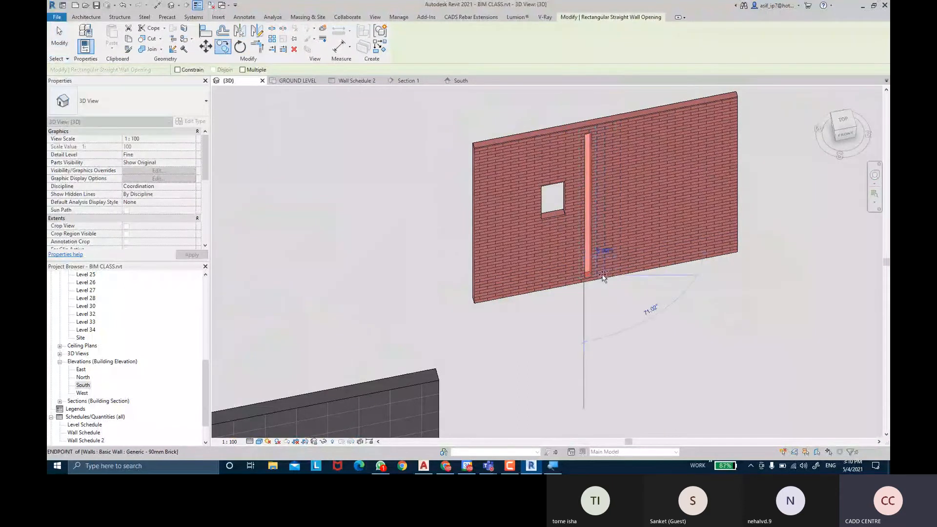
{"action": "left_click", "coordinate": [605, 276]}
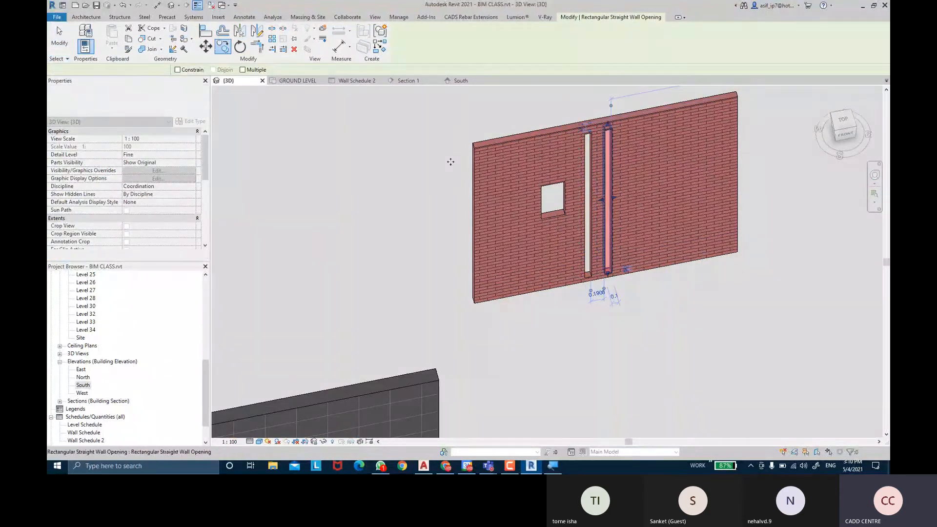
Step: Copy the slot four more times along the wall to the right with the Multiple option, at uneven spacing
{"action": "left_click", "coordinate": [224, 50]}
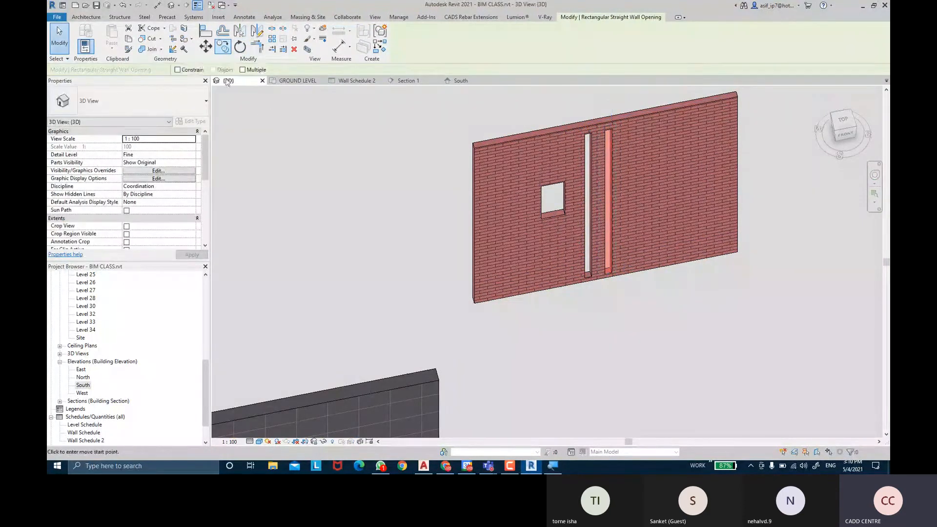
{"action": "left_click", "coordinate": [250, 72]}
{"action": "left_click", "coordinate": [605, 275]}
{"action": "left_click", "coordinate": [621, 272]}
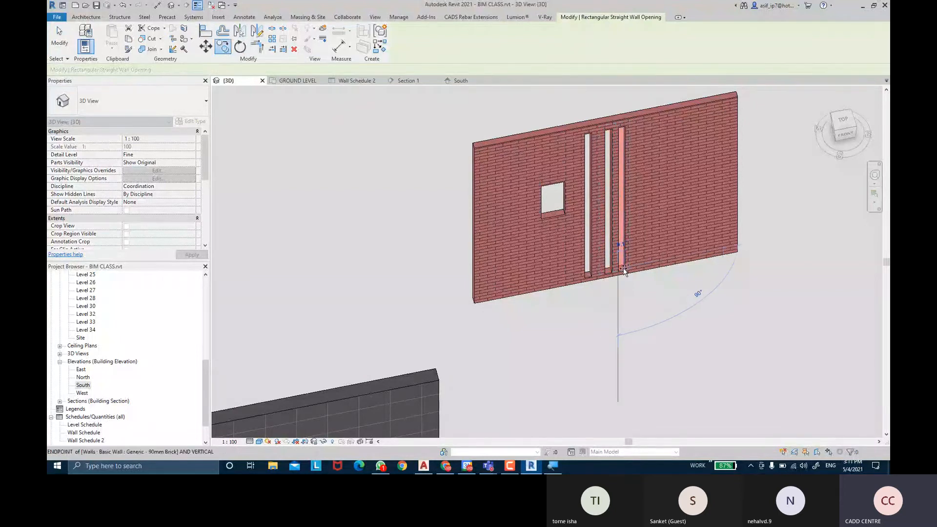
{"action": "left_click", "coordinate": [635, 268]}
{"action": "left_click", "coordinate": [654, 264]}
{"action": "left_click", "coordinate": [694, 255]}
{"action": "key", "text": "Escape"}
{"action": "key", "text": "Escape"}
{"action": "mouse_move", "coordinate": [776, 263]}
{"action": "middle_mouse_down", "text": "shift"}
{"action": "mouse_move", "coordinate": [801, 268]}
{"action": "mouse_move", "coordinate": [666, 217]}
{"action": "mouse_move", "coordinate": [711, 218]}
{"action": "mouse_move", "coordinate": [770, 283]}
{"action": "mouse_move", "coordinate": [750, 234]}
{"action": "middle_mouse_up", "text": "shift"}
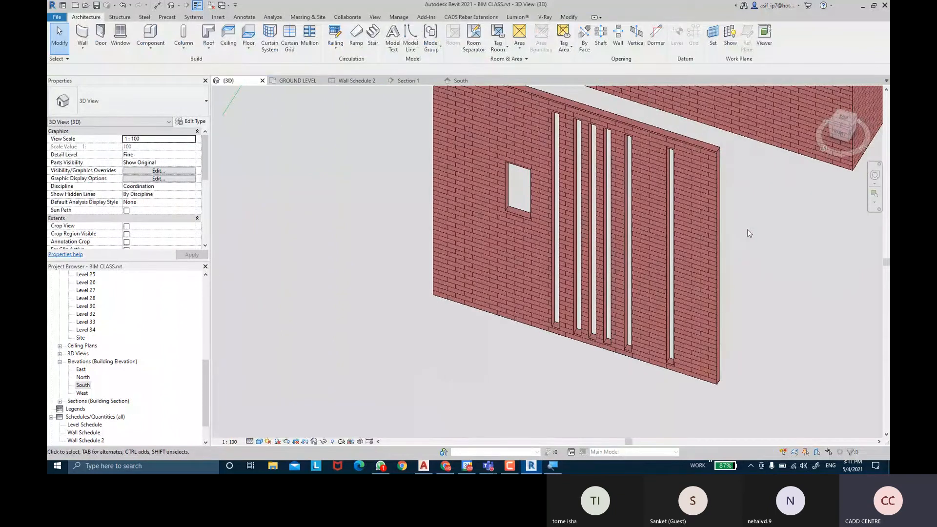
{"action": "mouse_move", "coordinate": [747, 215]}
{"action": "middle_mouse_down", "text": "shift"}
{"action": "mouse_move", "coordinate": [755, 206]}
{"action": "mouse_move", "coordinate": [757, 221]}
{"action": "middle_mouse_up", "text": "shift"}
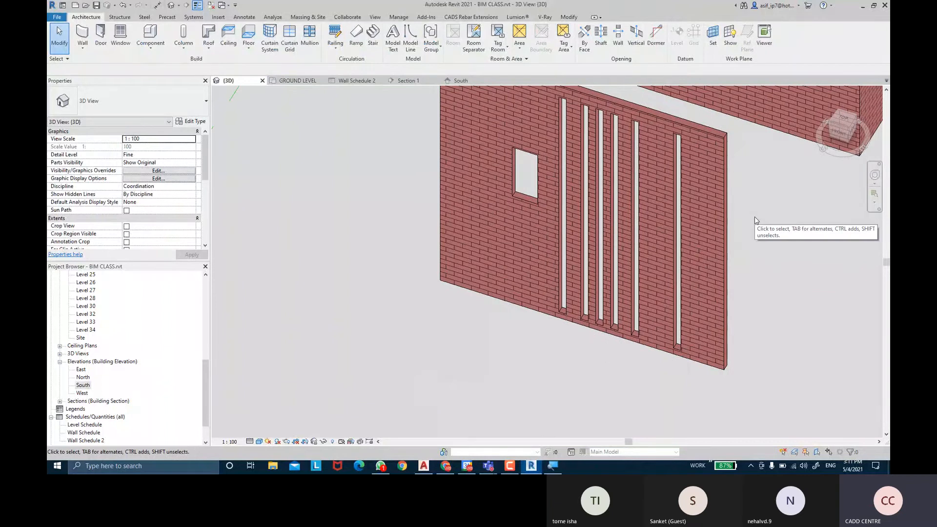
Step: Select the rightmost slot opening and open its Top Offset and Base Offset values
{"action": "left_click", "coordinate": [679, 246]}
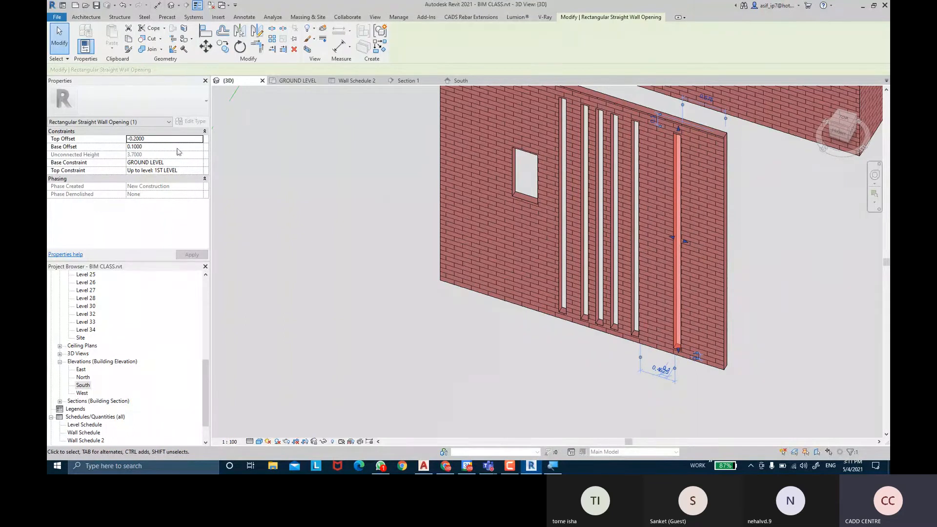
{"action": "left_click", "coordinate": [154, 139]}
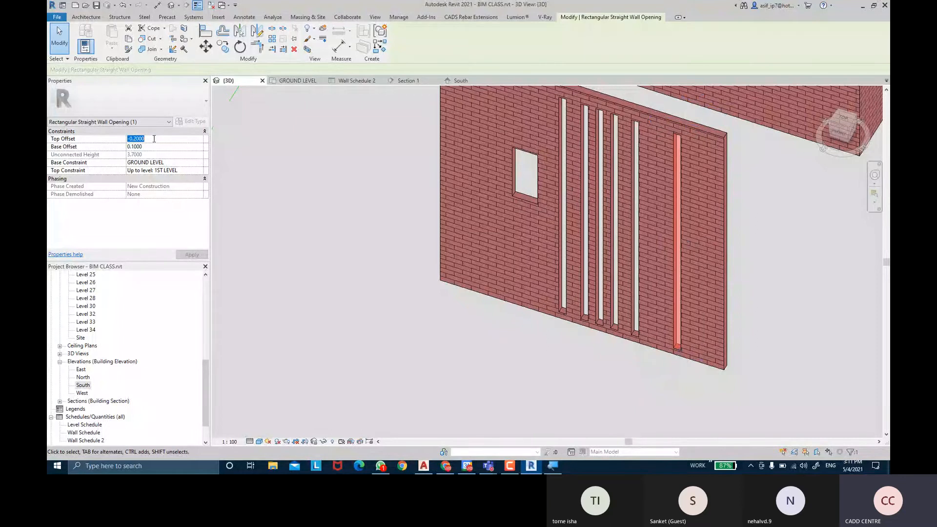
{"action": "left_click", "coordinate": [157, 147]}
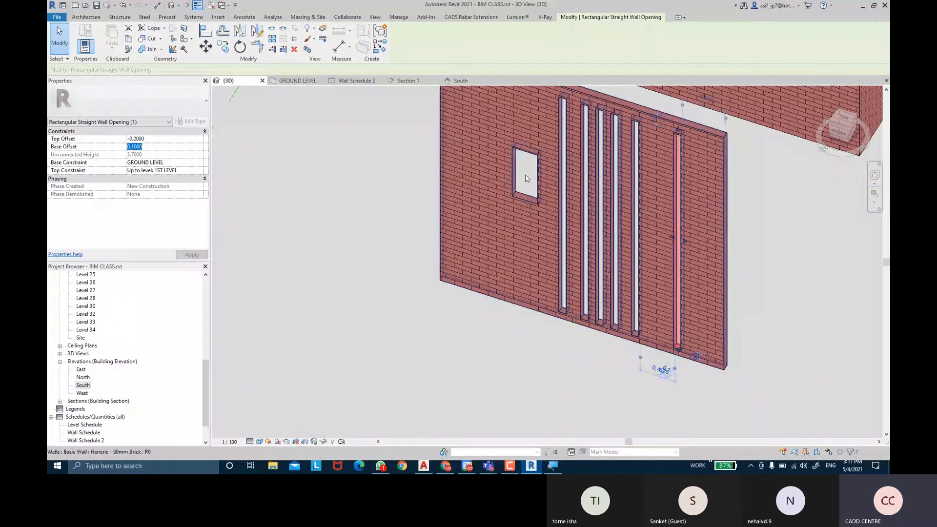
Step: Set the rightmost slot opening's Top Offset to -0.2 and its Base Offset to 0.2
{"action": "left_click", "coordinate": [161, 138]}
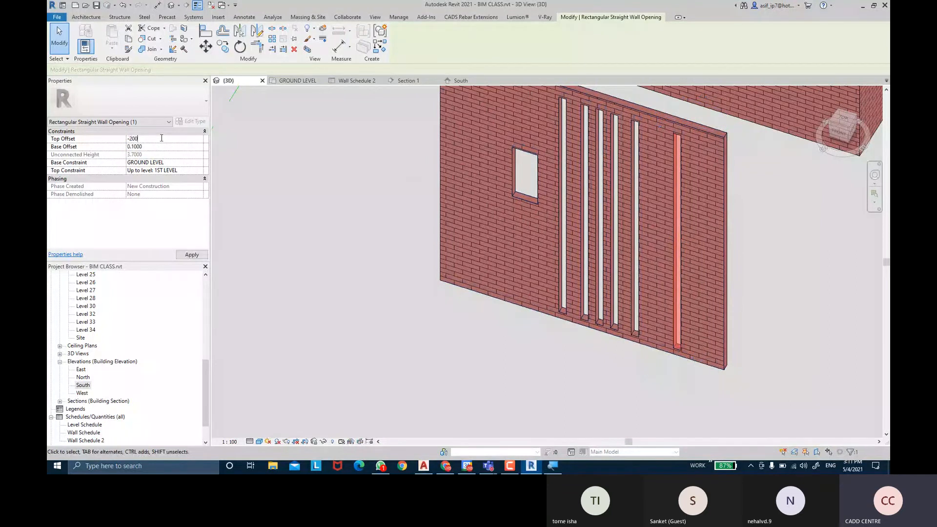
{"action": "key", "text": "Return"}
{"action": "left_click", "coordinate": [159, 147]}
{"action": "key", "text": "Return"}
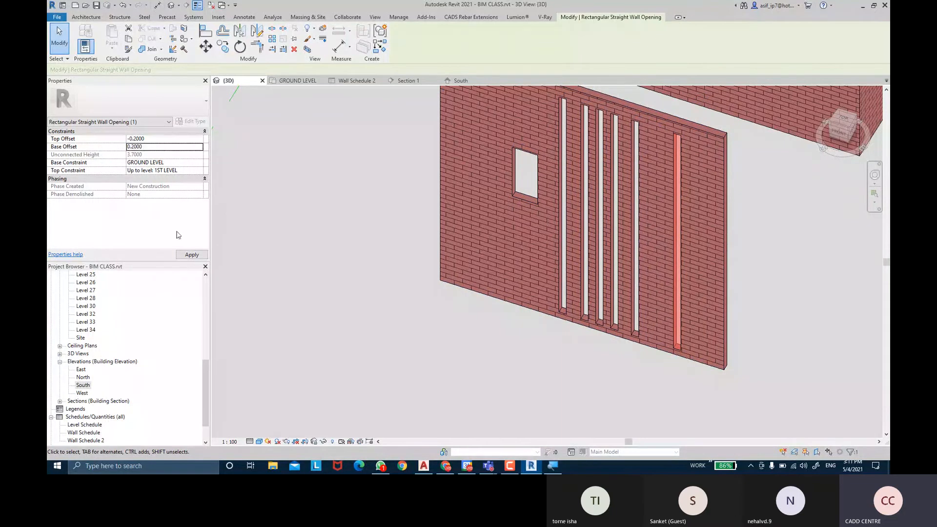
{"action": "left_click", "coordinate": [456, 307]}
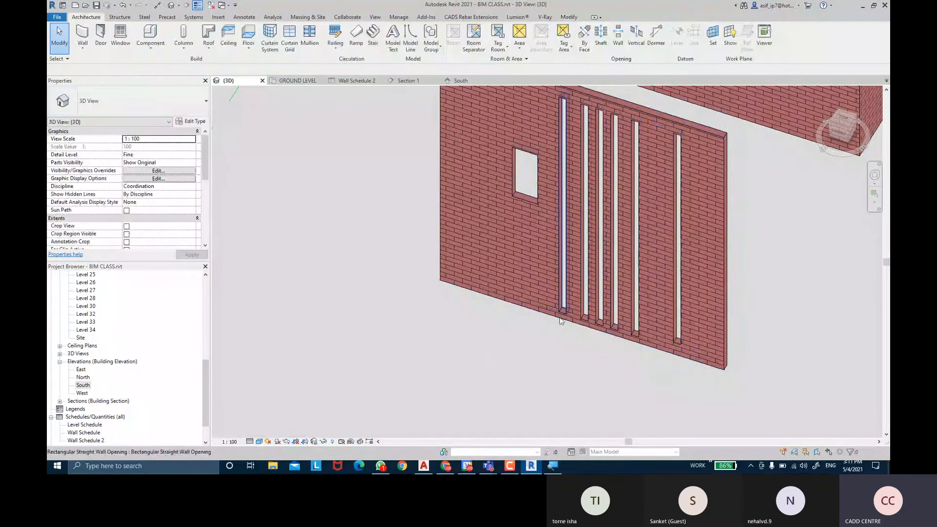
Step: Inspect the rightmost slot opening beside the other slots from the front, and the brick wall in its surroundings
{"action": "middle_click_drag", "start_coordinate": [571, 327], "coordinate": [521, 343], "text": "shift"}
{"action": "middle_click_drag", "start_coordinate": [715, 343], "coordinate": [697, 359]}
{"action": "left_click", "coordinate": [603, 303]}
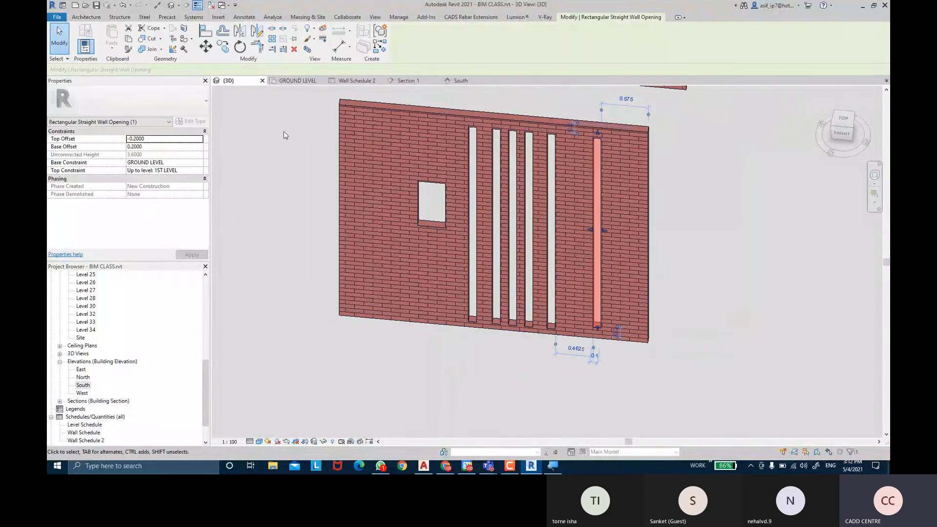
{"action": "mouse_move", "coordinate": [440, 136]}
{"action": "middle_mouse_down", "text": "shift"}
{"action": "mouse_move", "coordinate": [470, 137]}
{"action": "mouse_move", "coordinate": [453, 124]}
{"action": "middle_mouse_up", "text": "shift"}
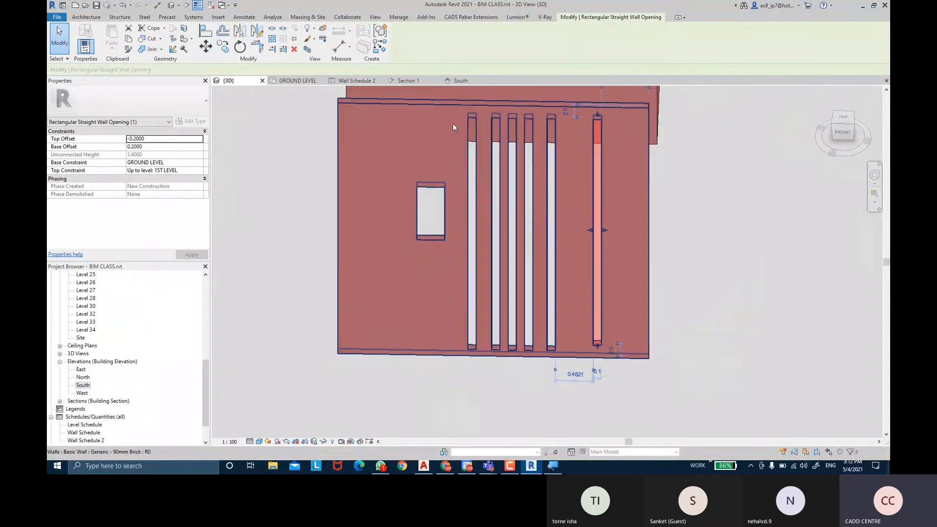
{"action": "left_click", "coordinate": [768, 263]}
{"action": "scroll", "coordinate": [768, 263], "scroll_direction": "down", "scroll_amount": 4}
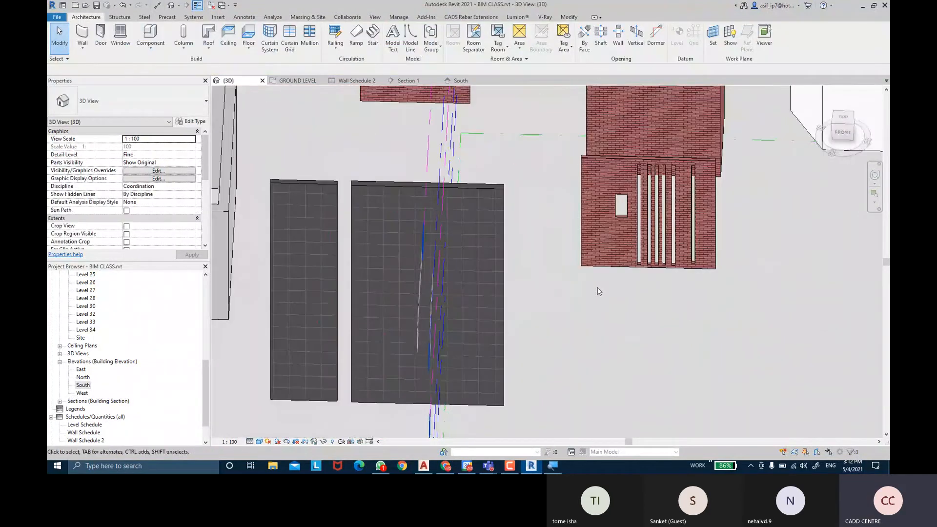
{"action": "middle_click_drag", "start_coordinate": [597, 292], "coordinate": [580, 324], "text": "shift"}
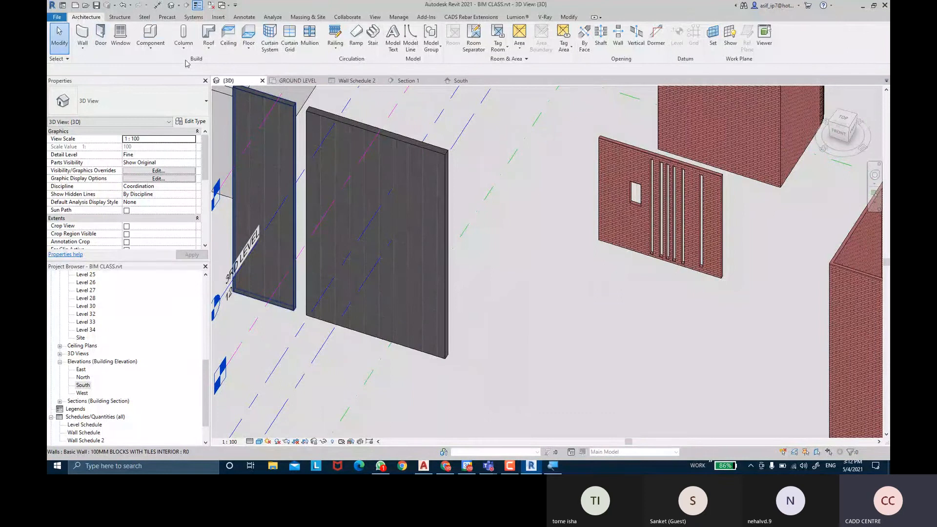
{"action": "key", "text": "ctrl"}
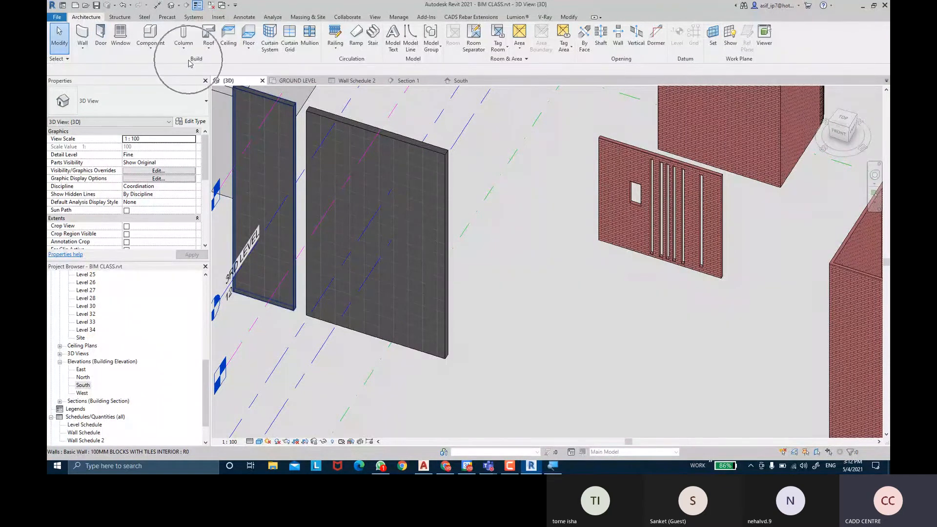
Step: Place an M_Single-Flush 0915 x 2134mm door near the right end of the wide dark tiled wall
{"action": "left_click", "coordinate": [101, 44]}
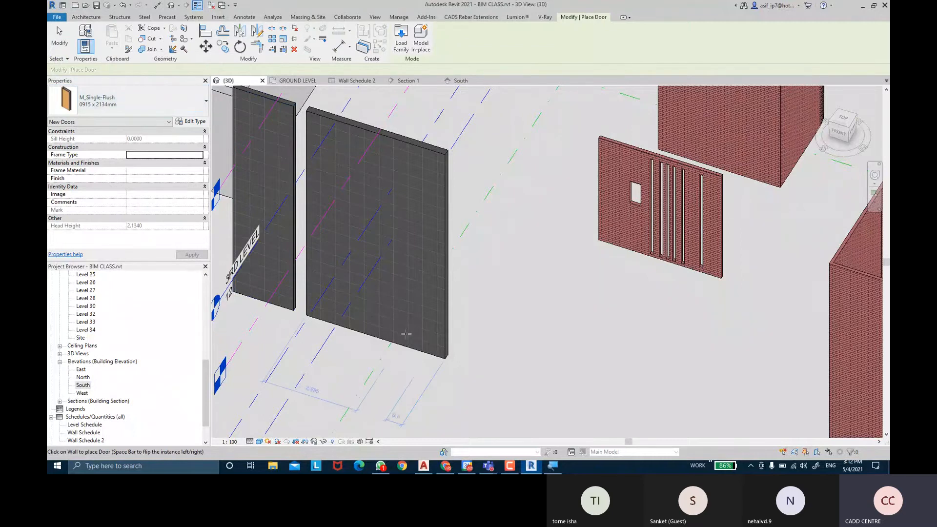
{"action": "left_click", "coordinate": [415, 333]}
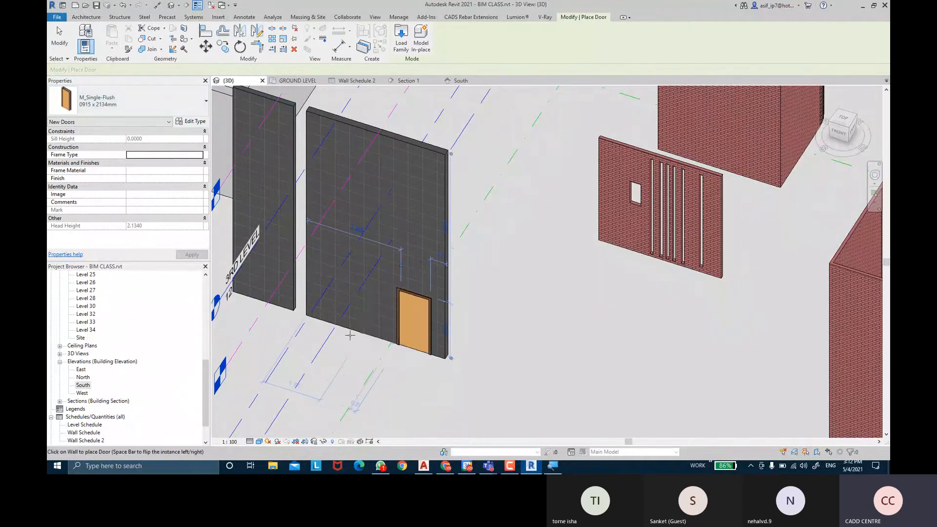
{"action": "left_click", "coordinate": [147, 100]}
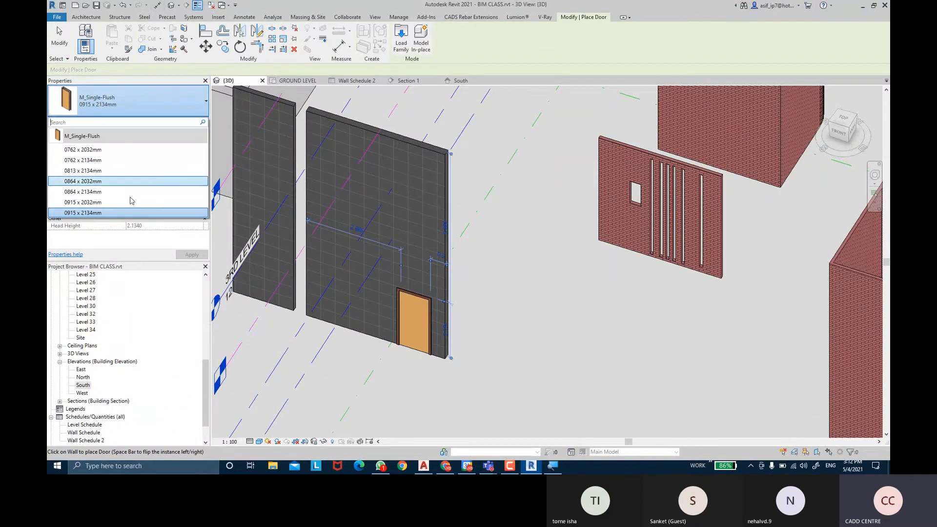
{"action": "left_click", "coordinate": [56, 41]}
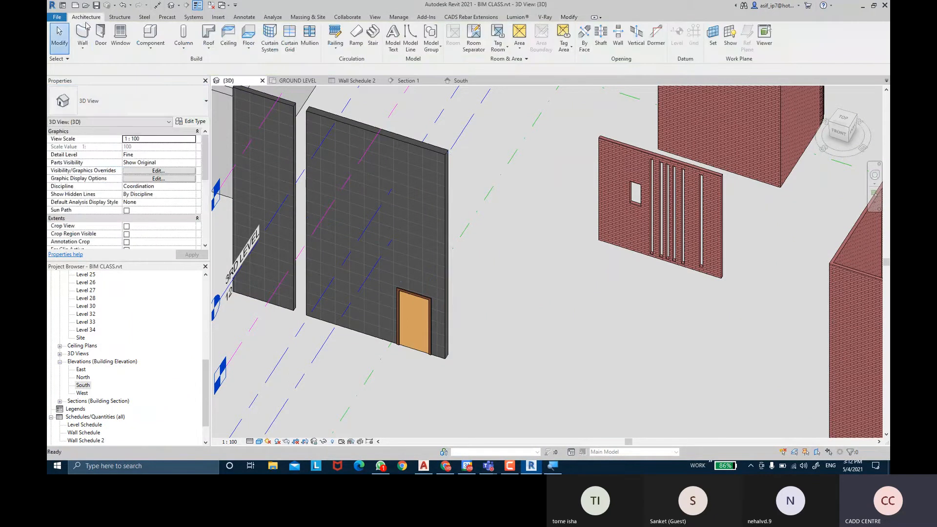
Step: Load the M_Door-Opening.rfa family from the Doors folder of the English library
{"action": "left_click", "coordinate": [101, 35]}
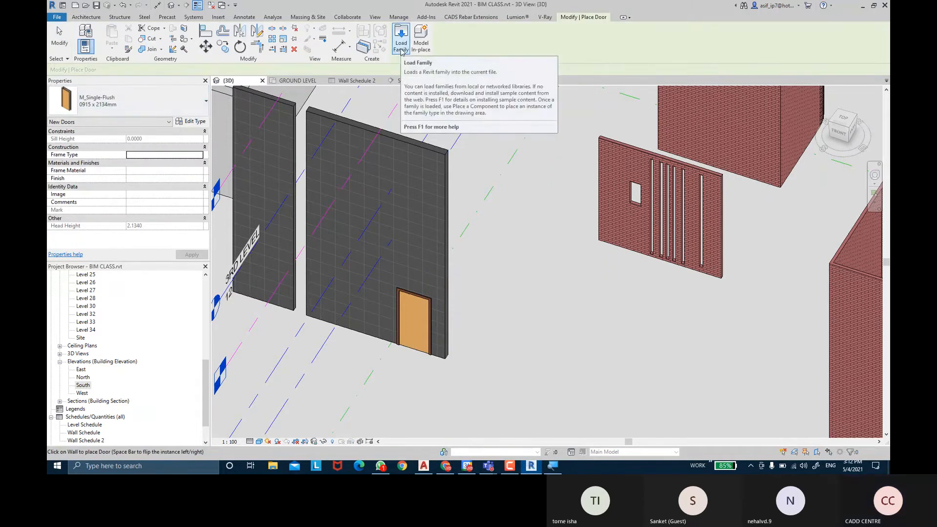
{"action": "key", "text": "ctrl"}
{"action": "key", "text": "ctrl"}
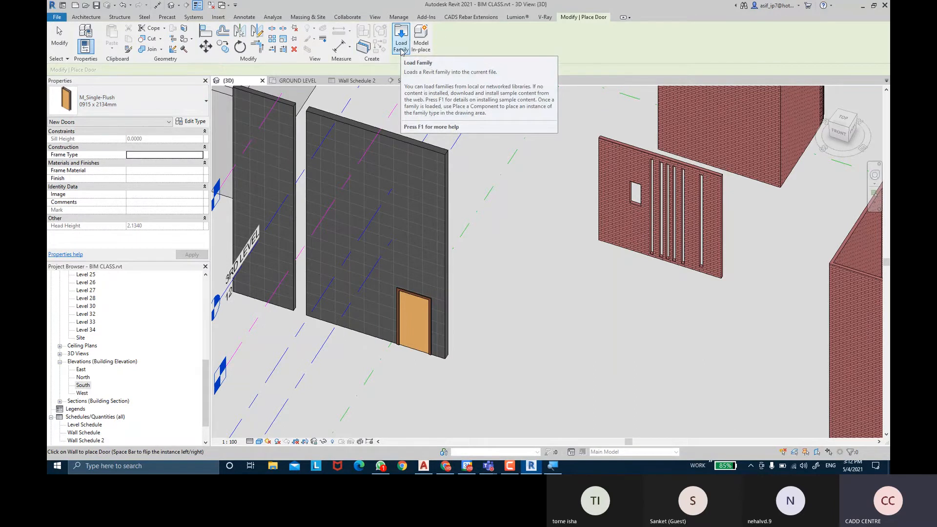
{"action": "left_click", "coordinate": [401, 45]}
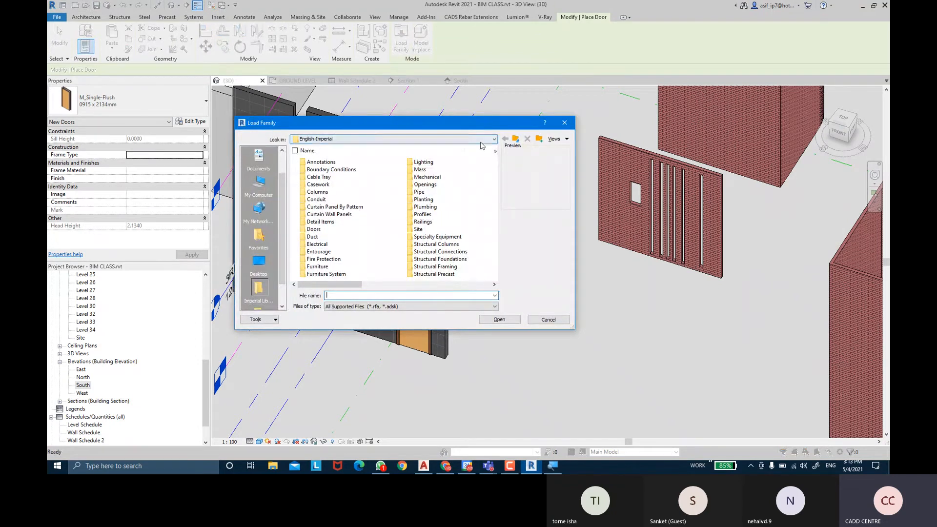
{"action": "left_click", "coordinate": [514, 138]}
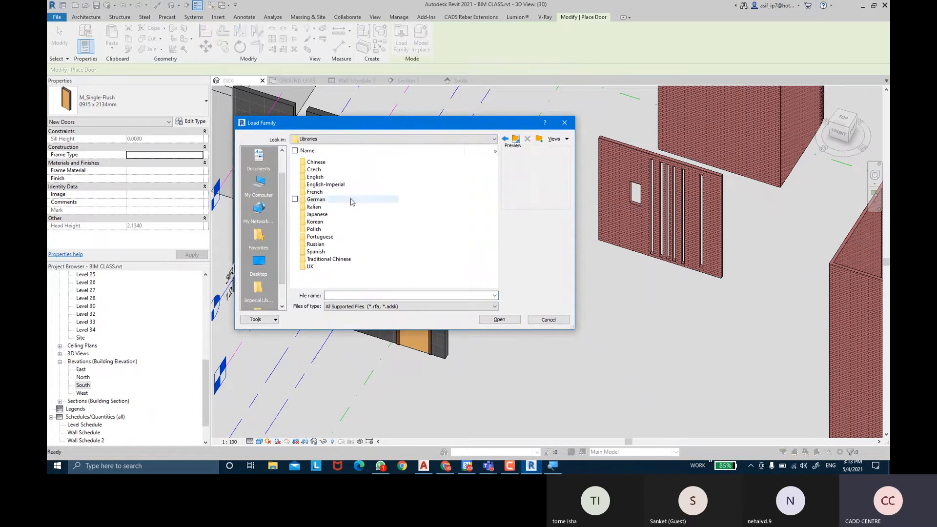
{"action": "double_click", "coordinate": [327, 178]}
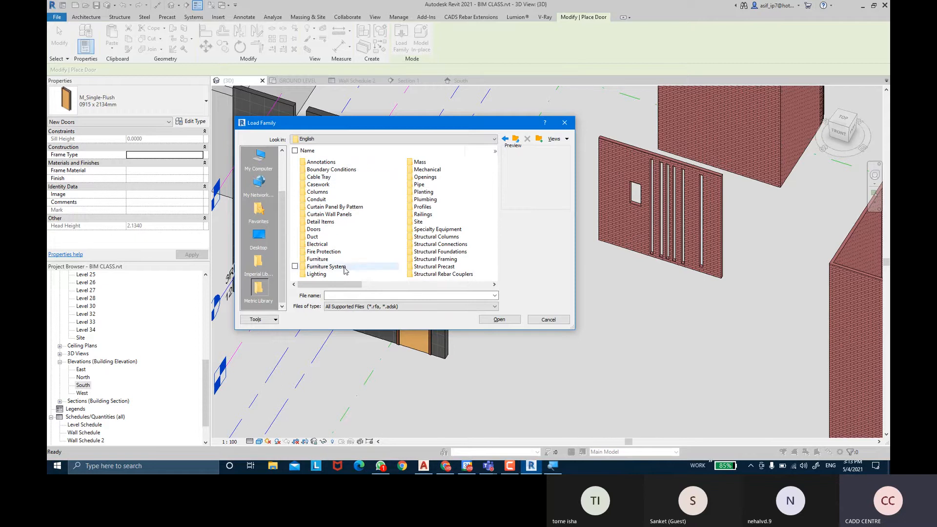
{"action": "double_click", "coordinate": [325, 230]}
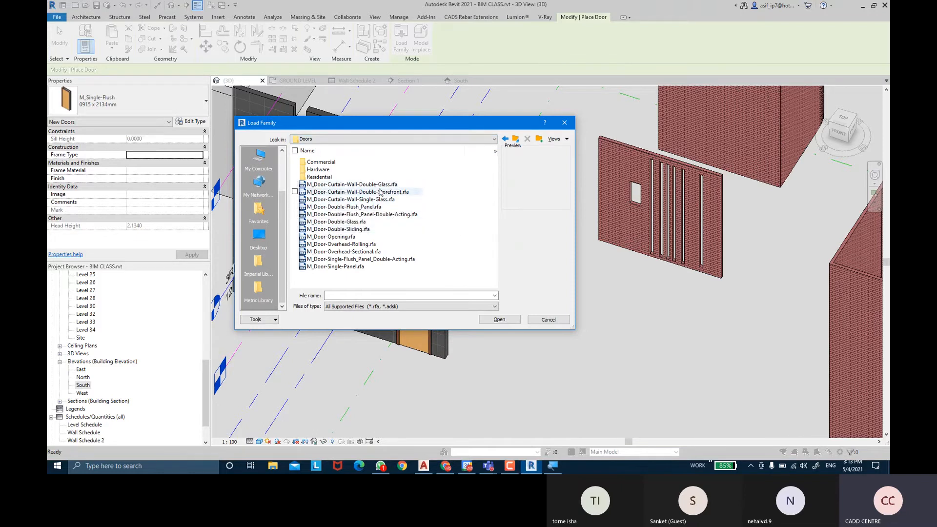
{"action": "left_click", "coordinate": [336, 238]}
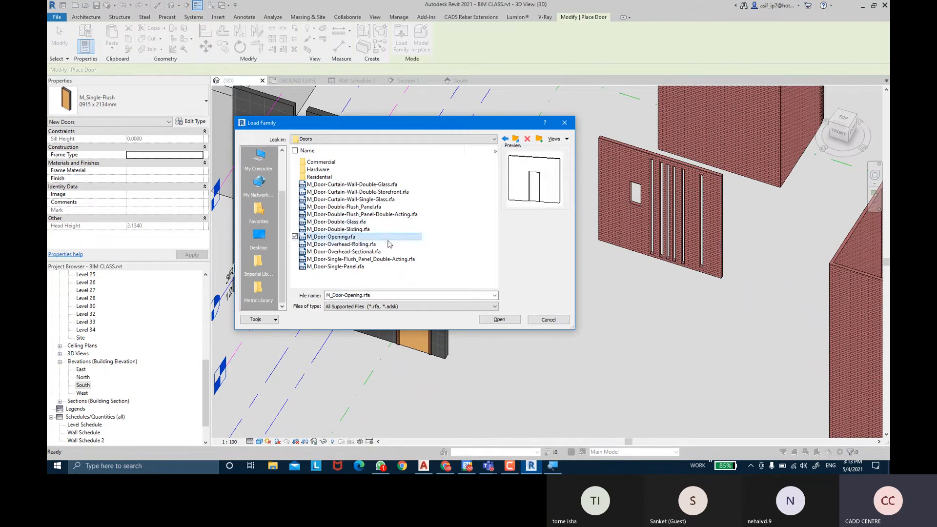
{"action": "left_click", "coordinate": [496, 320]}
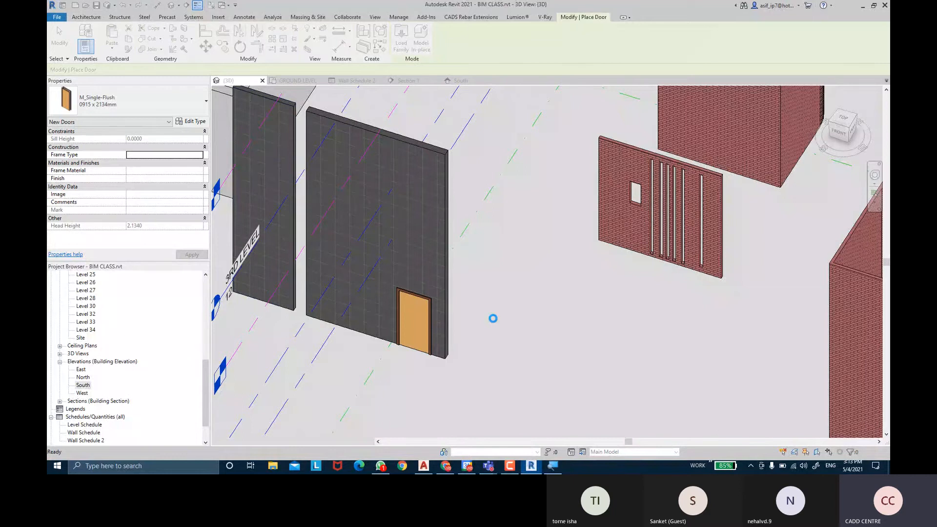
Step: Place an M_Door-Opening of type 0915 x 2032mm in the dark tiled wall, left of the flush door
{"action": "left_click", "coordinate": [109, 101]}
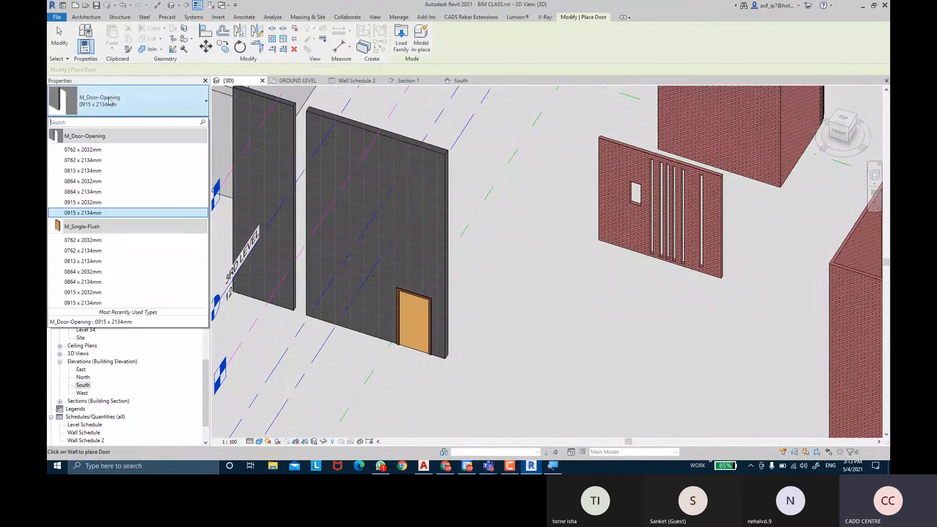
{"action": "left_click", "coordinate": [96, 203]}
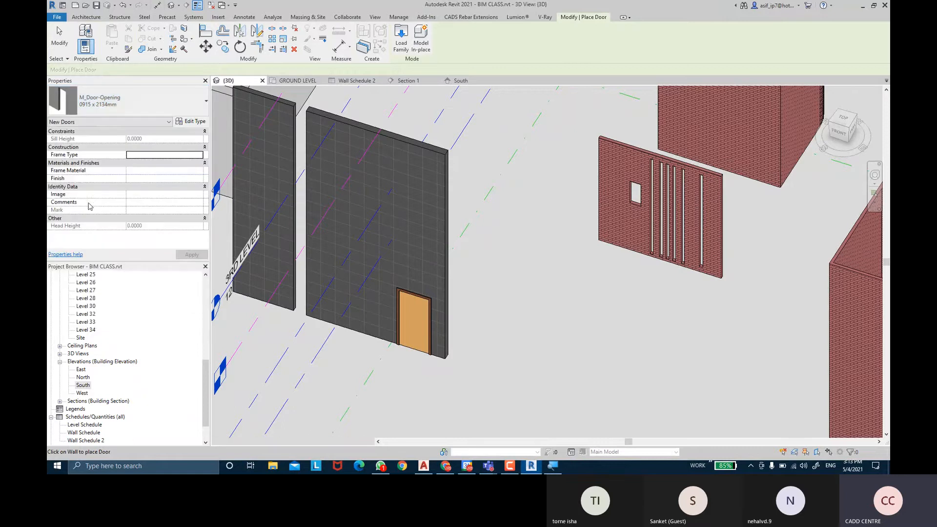
{"action": "left_click", "coordinate": [362, 320]}
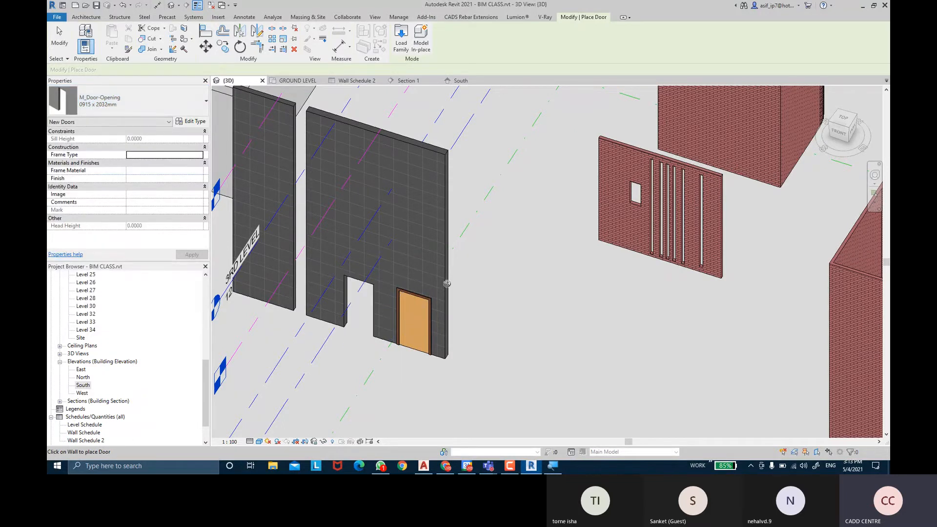
{"action": "scroll", "coordinate": [374, 315], "scroll_direction": "up", "scroll_amount": 2}
{"action": "key", "text": "Escape"}
{"action": "key", "text": "Escape"}
{"action": "scroll", "coordinate": [345, 257], "scroll_direction": "up", "scroll_amount": 4}
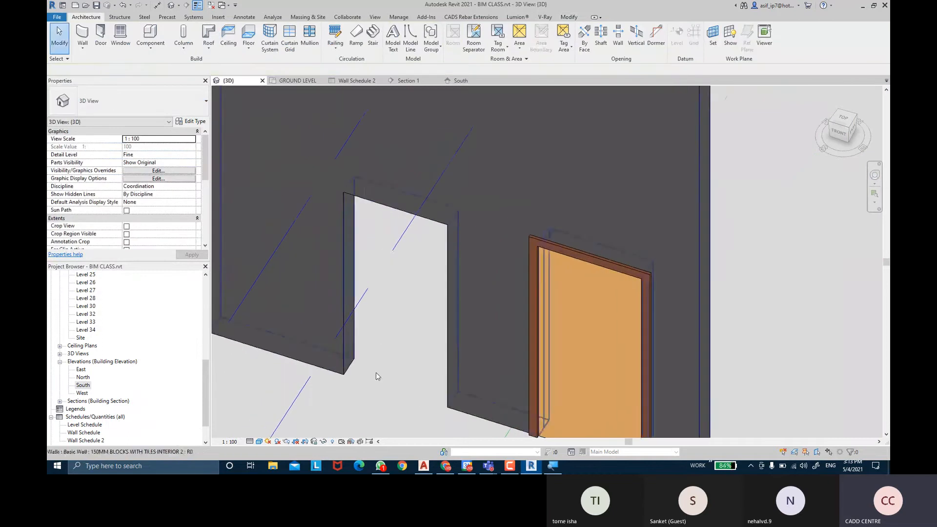
Step: Examine the door opening beside the flush door in 3D and in the GROUND LEVEL floor plan
{"action": "left_click", "coordinate": [386, 362]}
{"action": "middle_click_drag", "start_coordinate": [409, 335], "coordinate": [378, 292], "text": "shift"}
{"action": "scroll", "coordinate": [377, 292], "scroll_direction": "down", "scroll_amount": 3}
{"action": "left_click", "coordinate": [619, 292]}
{"action": "middle_click_drag", "start_coordinate": [619, 292], "coordinate": [344, 121]}
{"action": "left_click", "coordinate": [299, 81]}
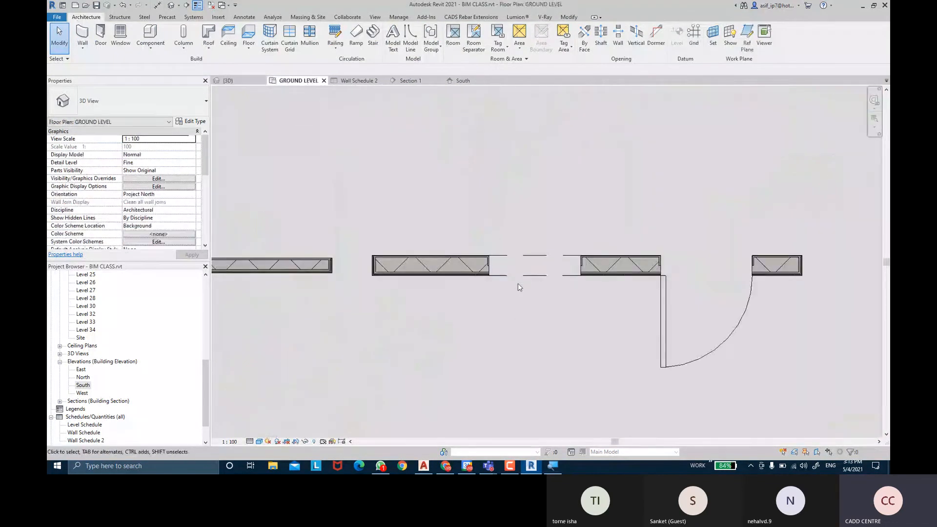
{"action": "key", "text": "ctrl"}
{"action": "middle_click_drag", "start_coordinate": [659, 314], "coordinate": [610, 306]}
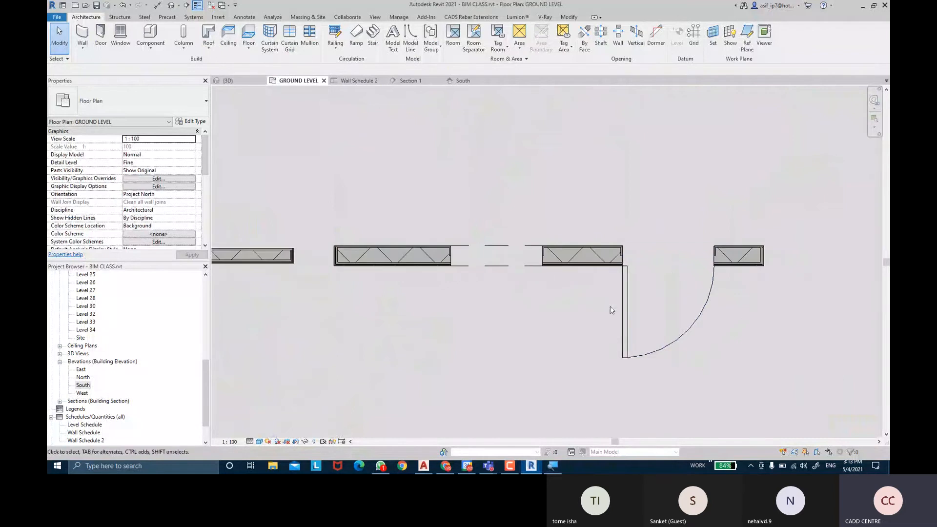
{"action": "middle_click_drag", "start_coordinate": [453, 253], "coordinate": [529, 255]}
{"action": "scroll", "coordinate": [528, 256], "scroll_direction": "down", "scroll_amount": 1}
{"action": "scroll", "coordinate": [555, 258], "scroll_direction": "up", "scroll_amount": 1}
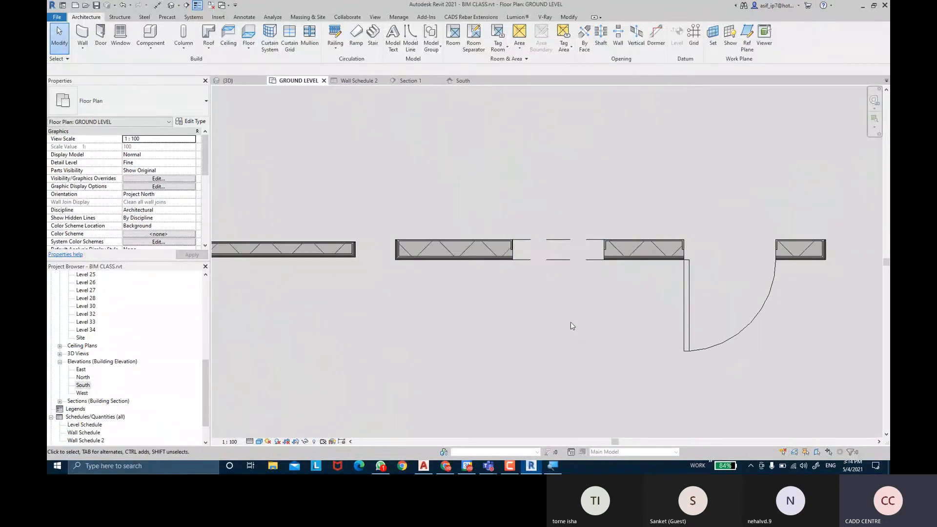
{"action": "middle_click_drag", "start_coordinate": [571, 322], "coordinate": [558, 337]}
{"action": "scroll", "coordinate": [591, 284], "scroll_direction": "up", "scroll_amount": 1}
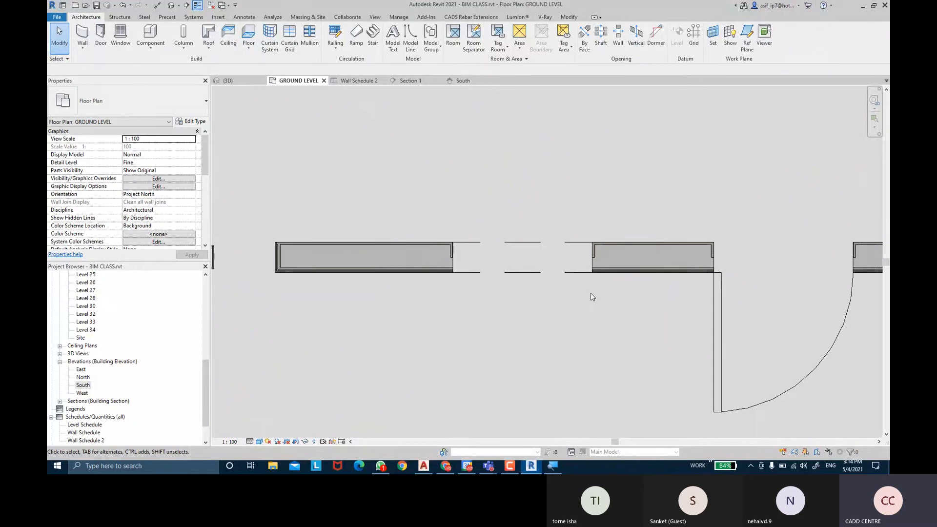
Step: Duplicate the door opening's type under the name 900 X 2100
{"action": "left_click", "coordinate": [557, 288]}
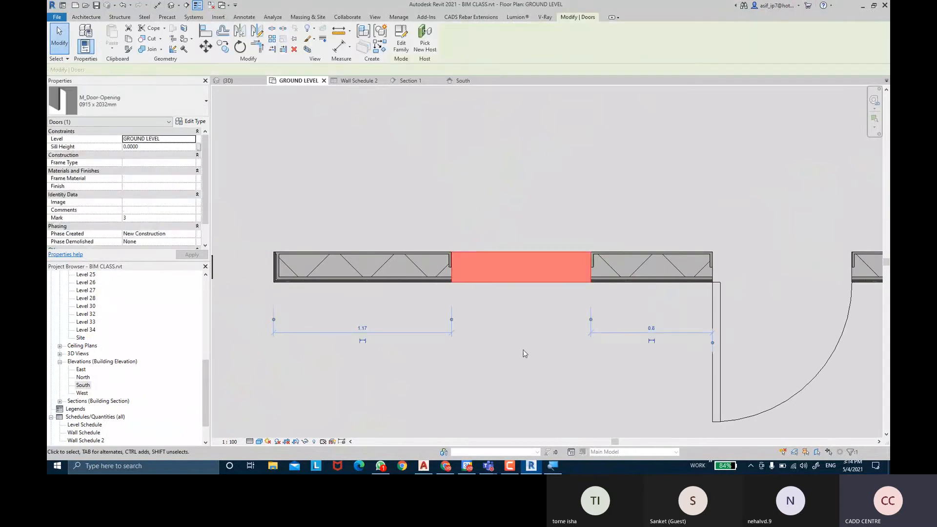
{"action": "left_click", "coordinate": [195, 122]}
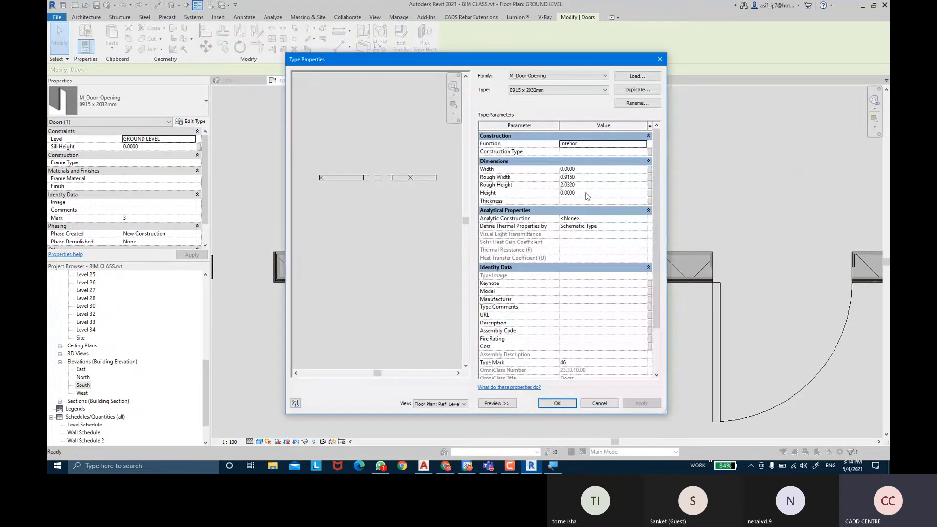
{"action": "left_click", "coordinate": [588, 177]}
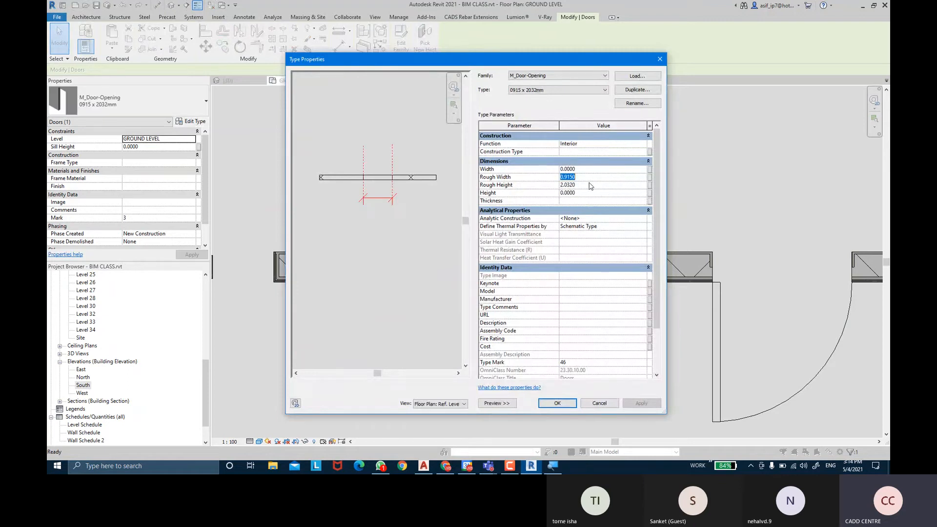
{"action": "left_click", "coordinate": [589, 187]}
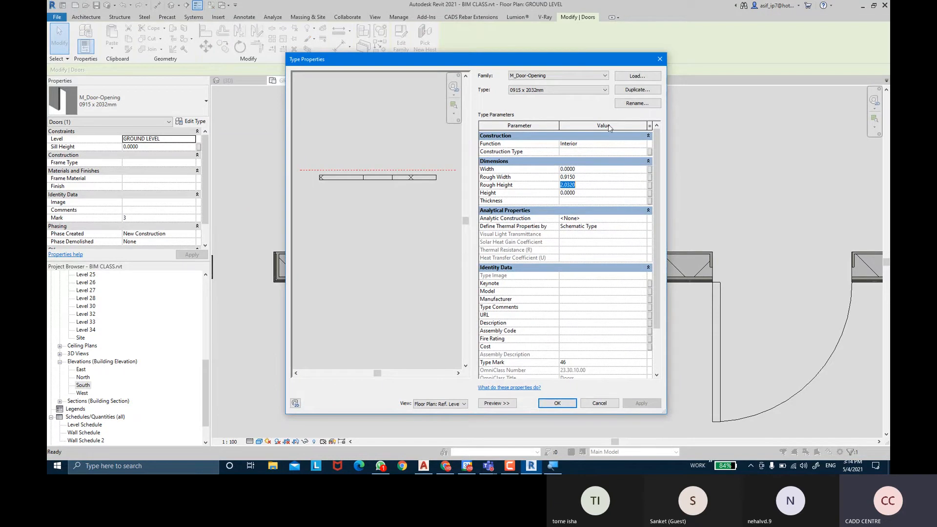
{"action": "left_click", "coordinate": [629, 91]}
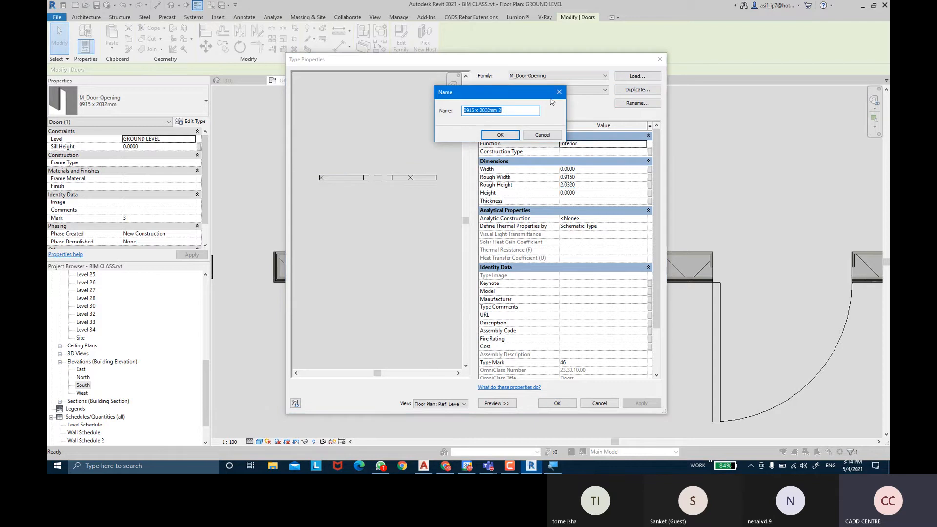
{"action": "type", "text": "900 X 2100"}
{"action": "key", "text": "Return"}
Step: Try to set the 900 X 2100 door opening type's Rough Width to 900 and Rough Height to 2100
{"action": "left_click", "coordinate": [592, 178]}
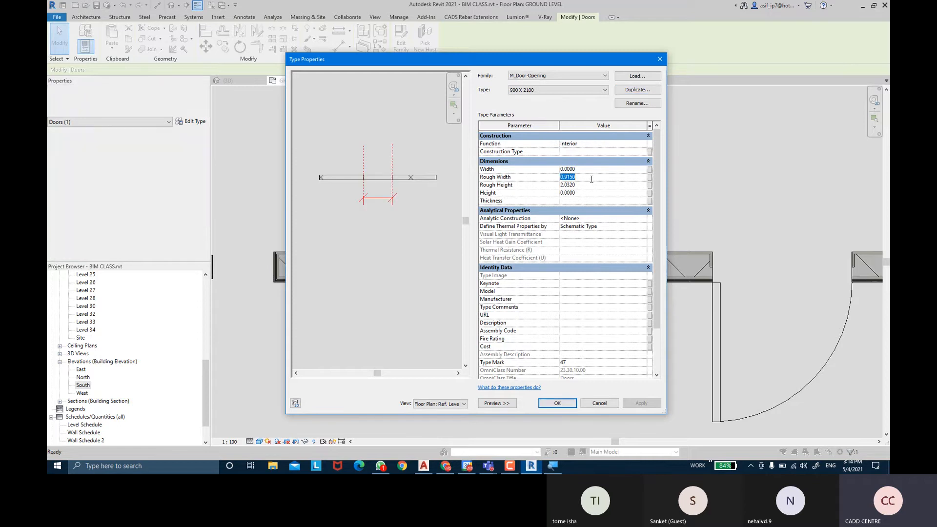
{"action": "type", "text": "900"}
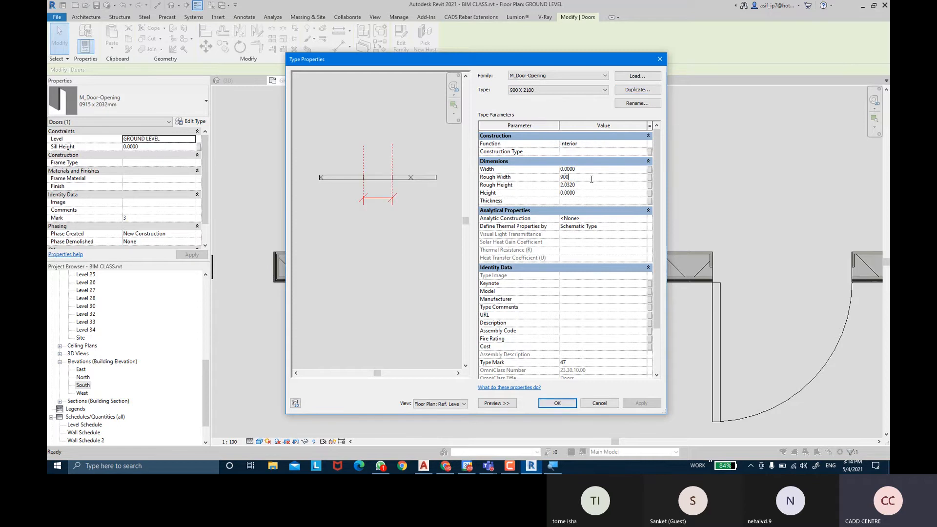
{"action": "left_click", "coordinate": [584, 187]}
{"action": "type", "text": "2100"}
{"action": "key", "text": "Return"}
{"action": "left_click", "coordinate": [553, 402]}
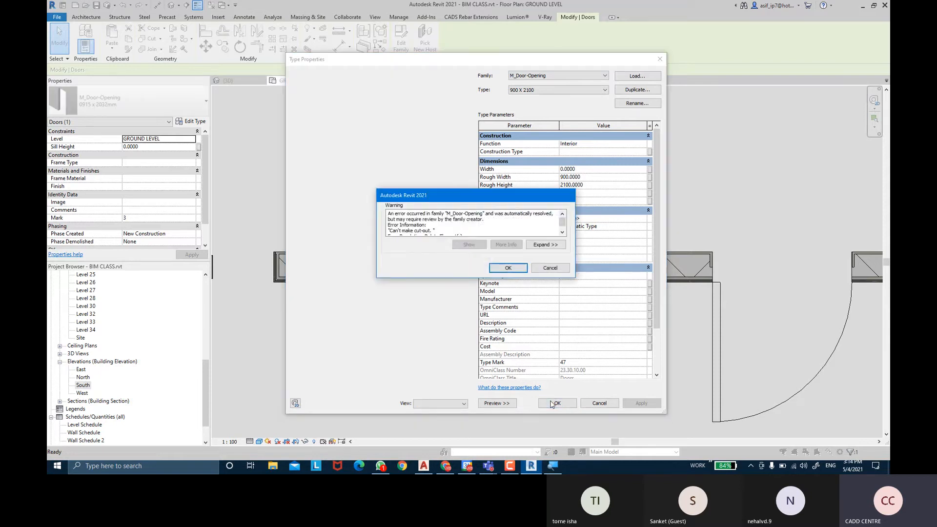
{"action": "left_click", "coordinate": [512, 270]}
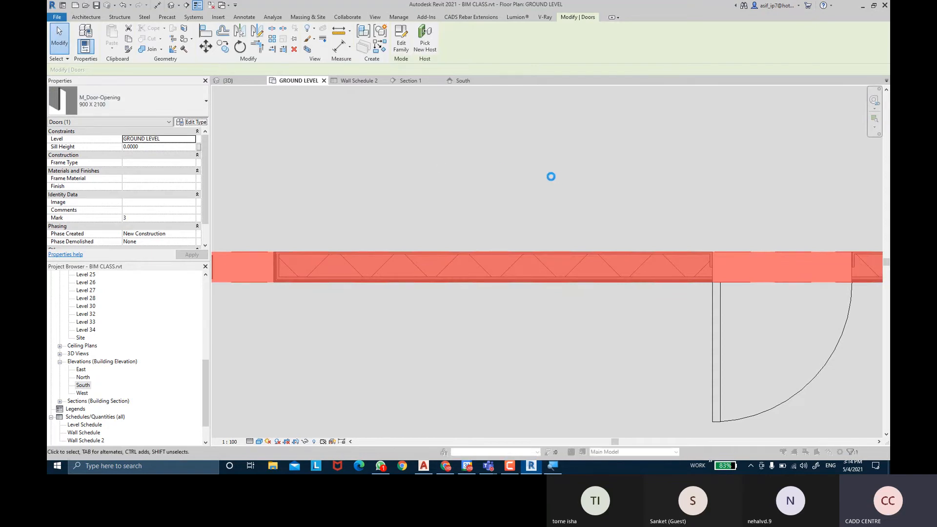
Step: Set the 900 X 2100 type's Rough Width to 0.9 and Rough Height to 2100 mm and apply the changes
{"action": "left_click", "coordinate": [600, 177]}
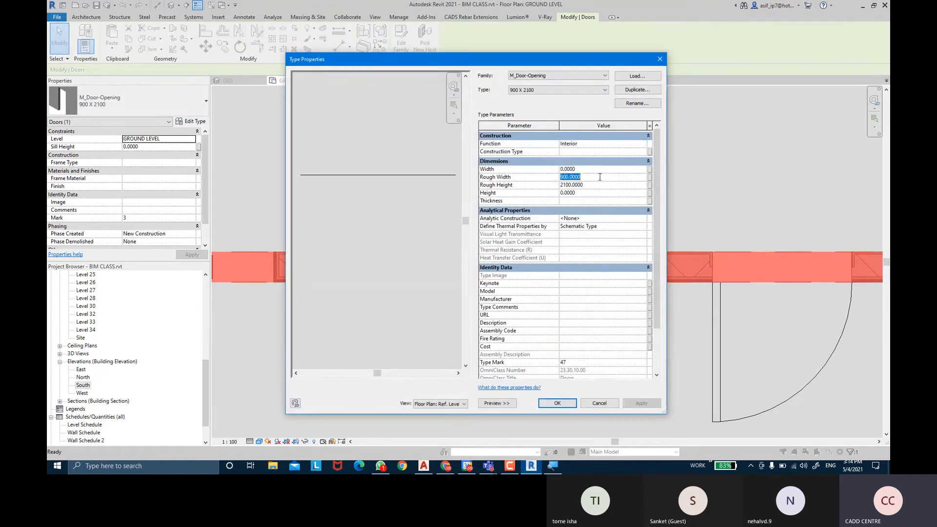
{"action": "type", "text": "0.9"}
{"action": "key", "text": "Return"}
{"action": "left_click", "coordinate": [601, 185]}
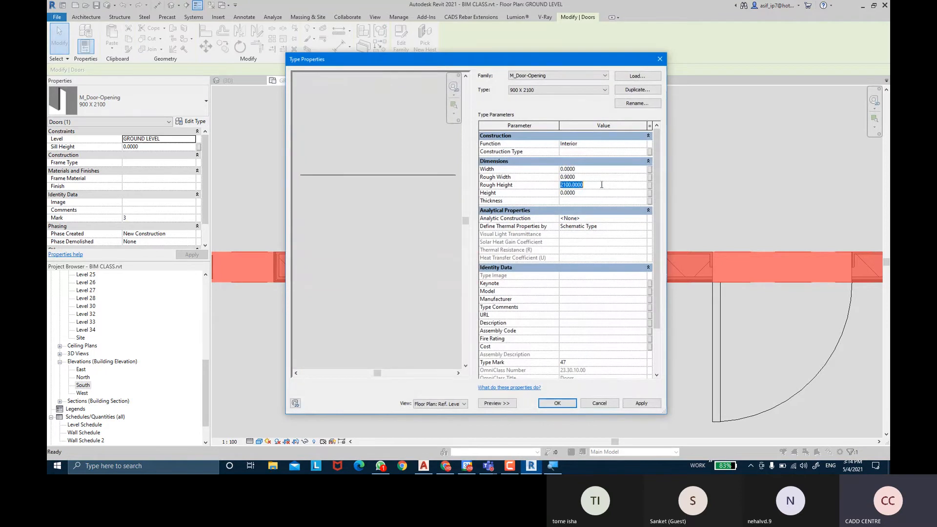
{"action": "type", "text": "3"}
{"action": "type", "text": "2100MM"}
{"action": "key", "text": "Return"}
{"action": "left_click", "coordinate": [643, 404]}
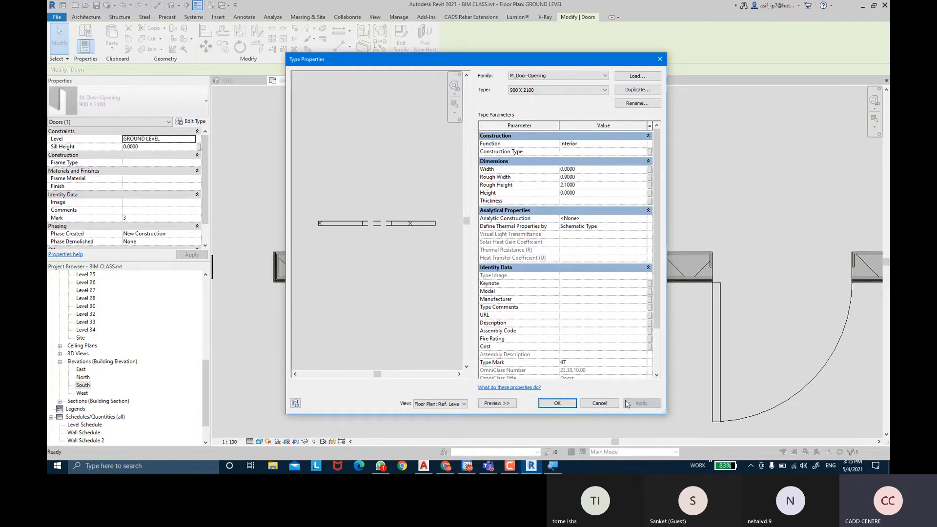
{"action": "left_click", "coordinate": [573, 406]}
{"action": "left_click", "coordinate": [539, 373]}
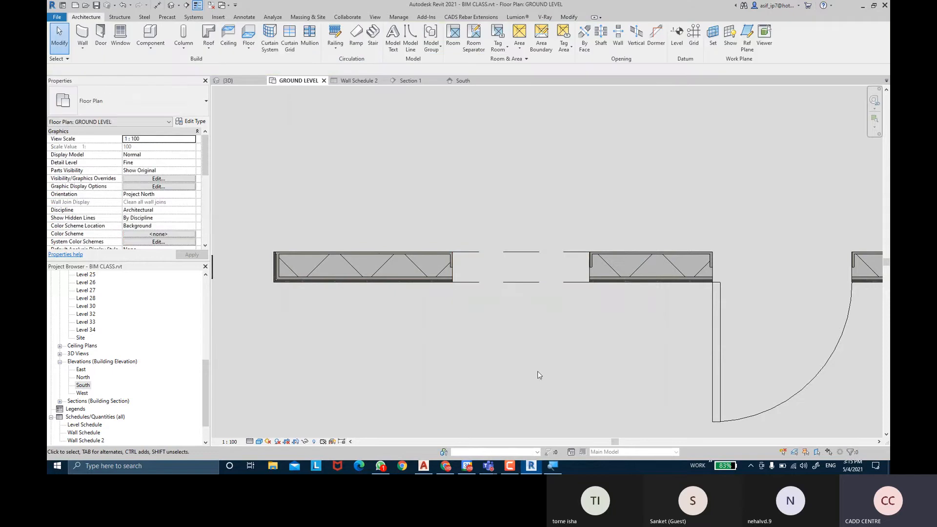
Step: Place an M_Door-Opening of type 900 X 2100 in the shorter wall to the left of the wall with the flush door
{"action": "left_click", "coordinate": [517, 276]}
{"action": "scroll", "coordinate": [521, 296], "scroll_direction": "down", "scroll_amount": 2}
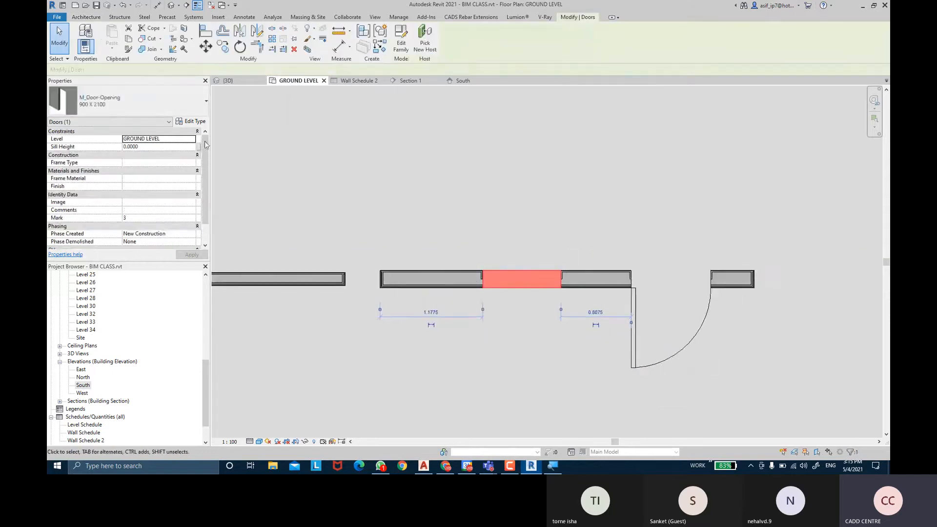
{"action": "middle_click_drag", "start_coordinate": [313, 269], "coordinate": [439, 276]}
{"action": "left_click", "coordinate": [439, 276]}
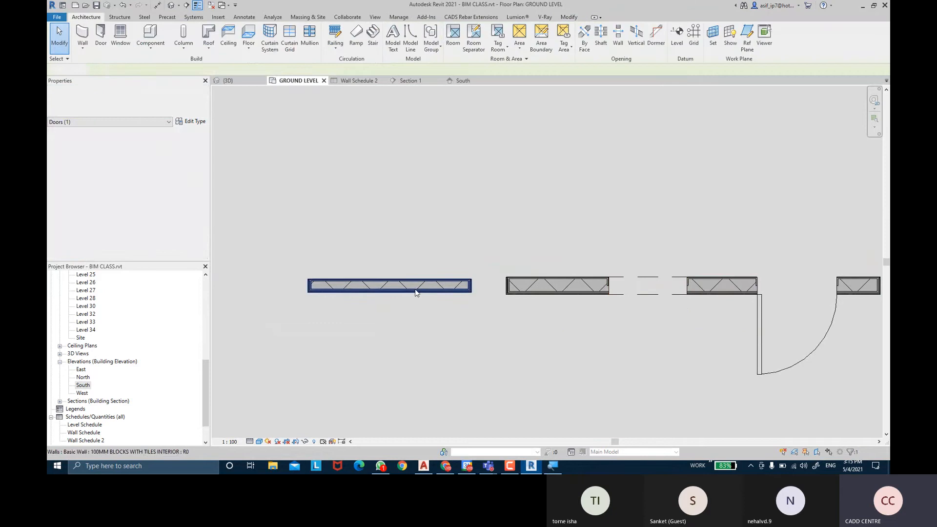
{"action": "left_click", "coordinate": [101, 35]}
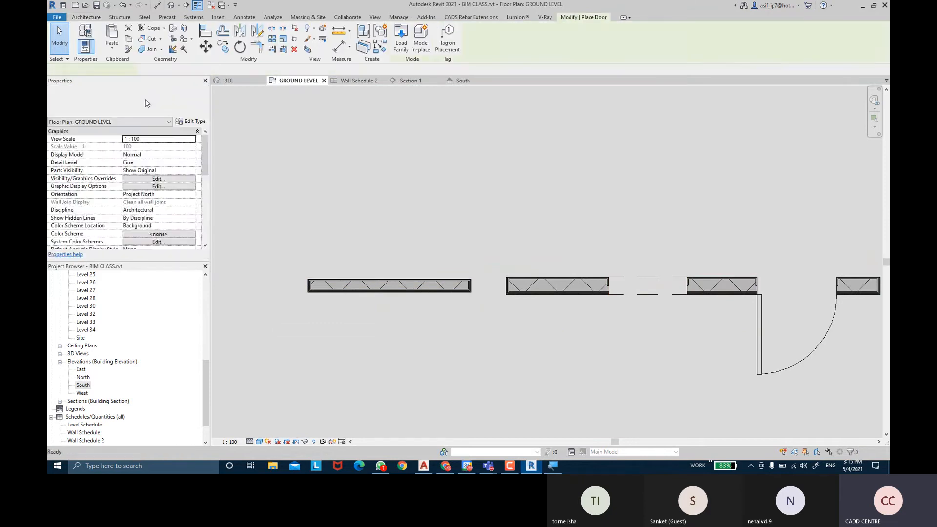
{"action": "left_click", "coordinate": [146, 104]}
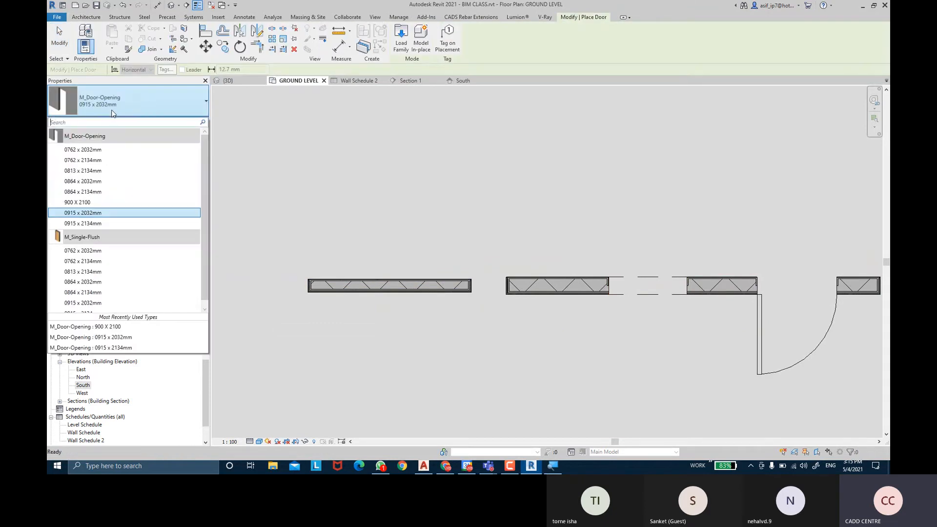
{"action": "left_click", "coordinate": [88, 203]}
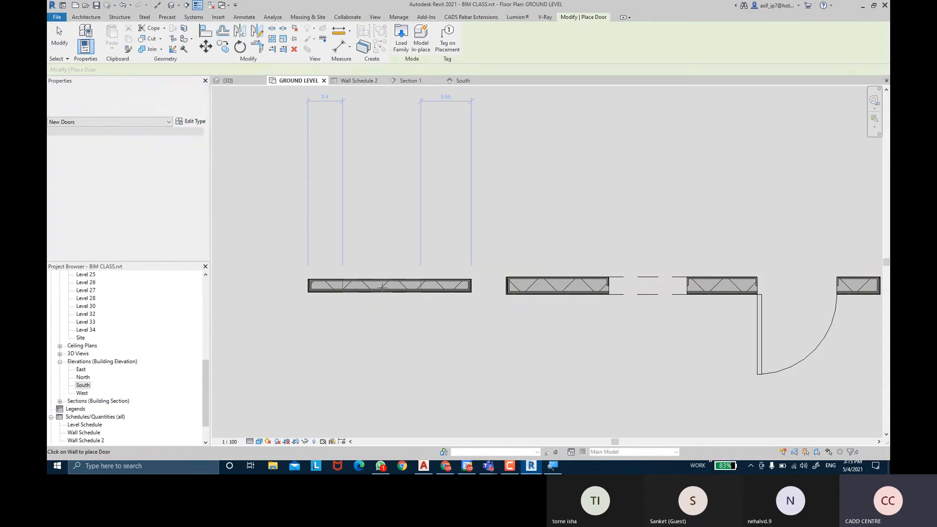
{"action": "left_click", "coordinate": [363, 283]}
{"action": "key", "text": "Escape"}
{"action": "key", "text": "Escape"}
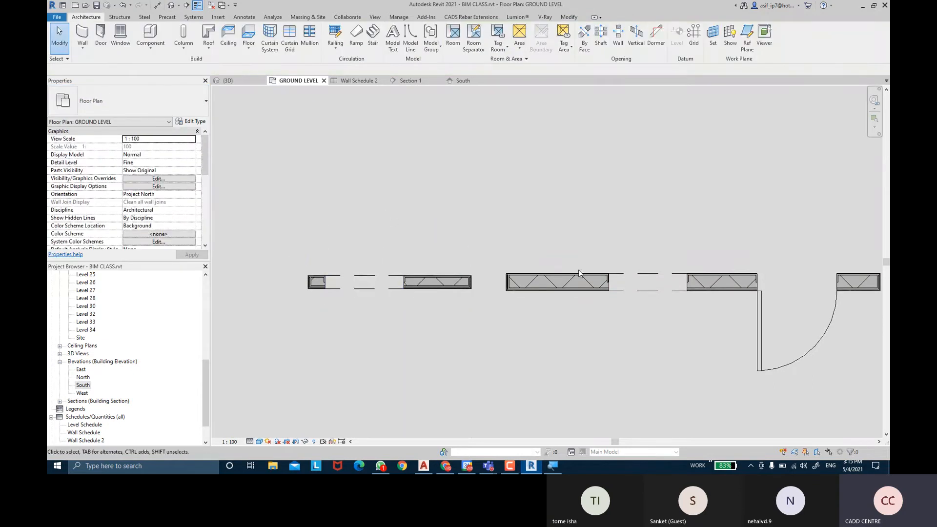
Step: Examine the door openings in both tiled walls in the GROUND LEVEL floor plan and the 3D view
{"action": "middle_click_drag", "start_coordinate": [508, 198], "coordinate": [483, 190]}
{"action": "scroll", "coordinate": [482, 191], "scroll_direction": "down", "scroll_amount": 1}
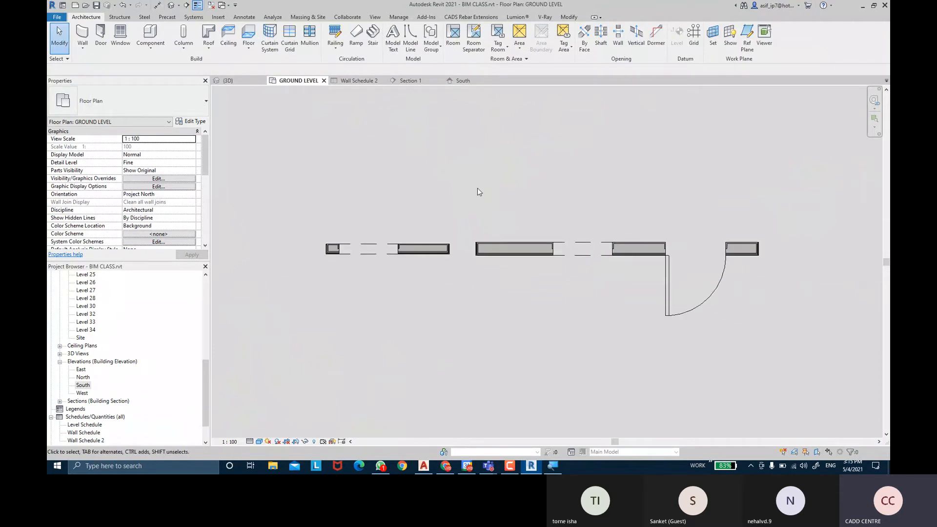
{"action": "middle_click_drag", "start_coordinate": [401, 298], "coordinate": [395, 324]}
{"action": "scroll", "coordinate": [392, 318], "scroll_direction": "down", "scroll_amount": 4}
{"action": "middle_click_drag", "start_coordinate": [432, 275], "coordinate": [475, 239]}
{"action": "scroll", "coordinate": [412, 241], "scroll_direction": "up", "scroll_amount": 3}
{"action": "left_click", "coordinate": [228, 81]}
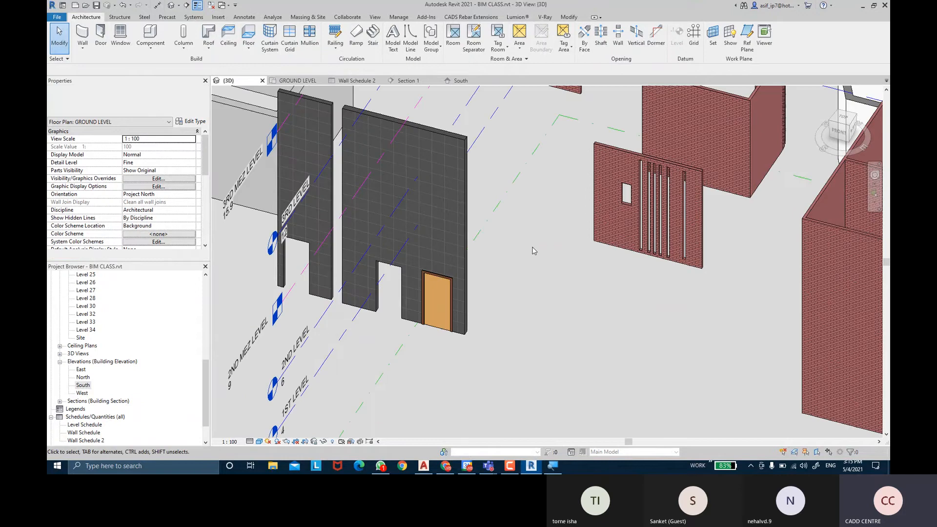
{"action": "middle_click_drag", "start_coordinate": [295, 254], "coordinate": [430, 256]}
{"action": "scroll", "coordinate": [431, 258], "scroll_direction": "up", "scroll_amount": 2}
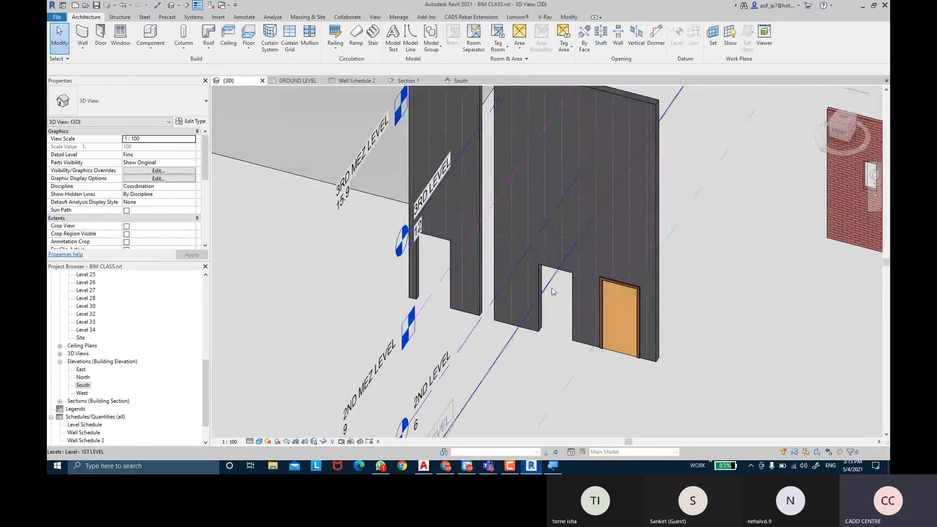
{"action": "left_click", "coordinate": [573, 292]}
{"action": "middle_click_drag", "start_coordinate": [696, 311], "coordinate": [703, 343], "text": "shift"}
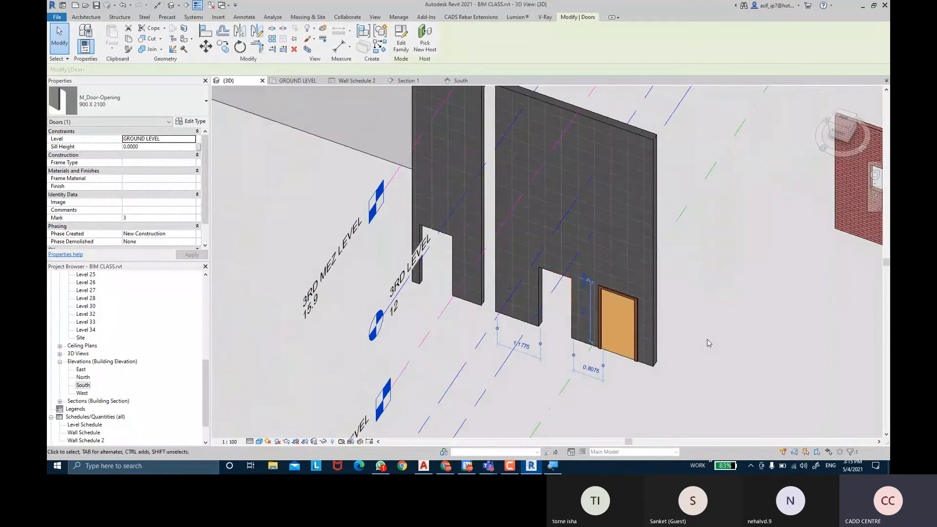
{"action": "left_click", "coordinate": [709, 343]}
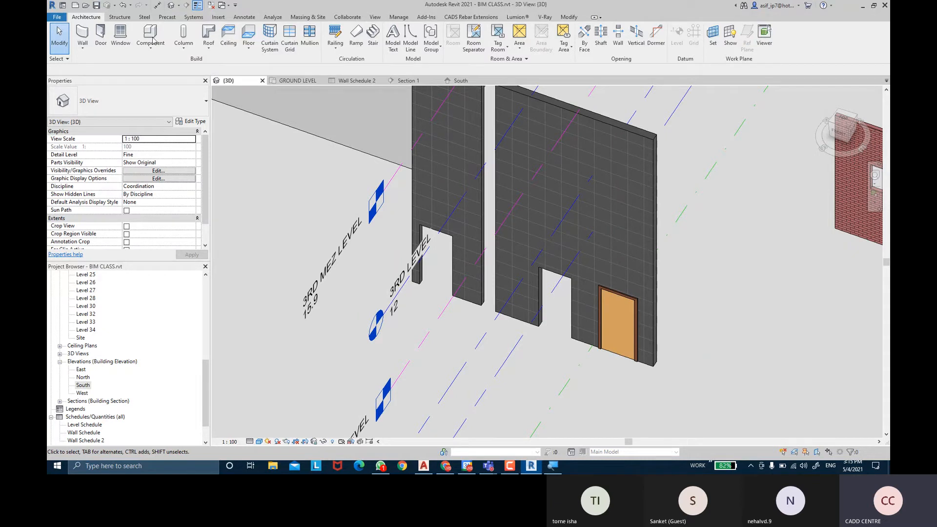
Step: Create a new family from the Metric Door.rft template in the English family templates folder
{"action": "left_click", "coordinate": [57, 17]}
{"action": "mouse_move", "coordinate": [79, 53]}
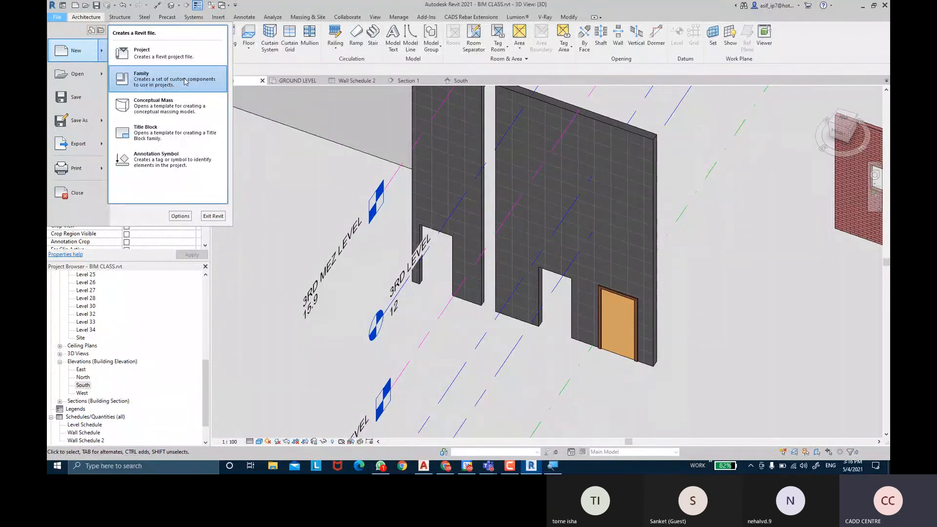
{"action": "left_click", "coordinate": [168, 85]}
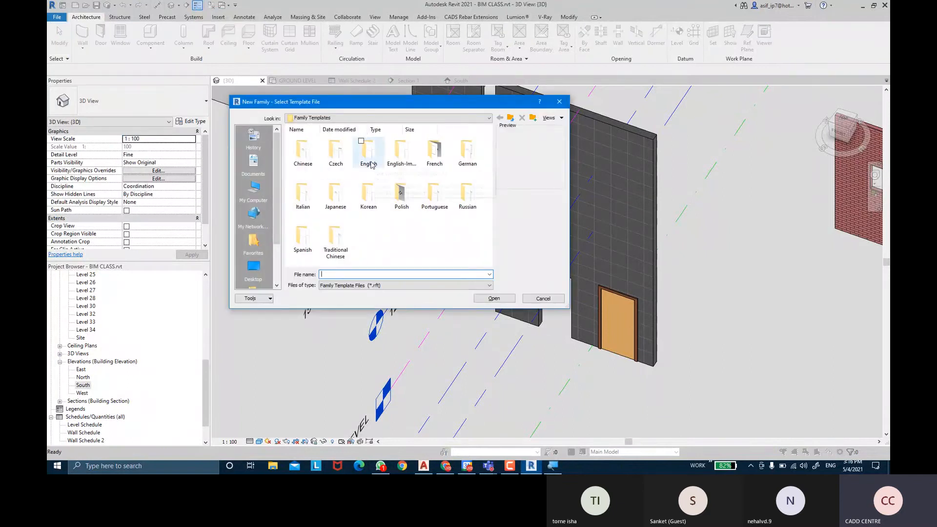
{"action": "left_click", "coordinate": [373, 156]}
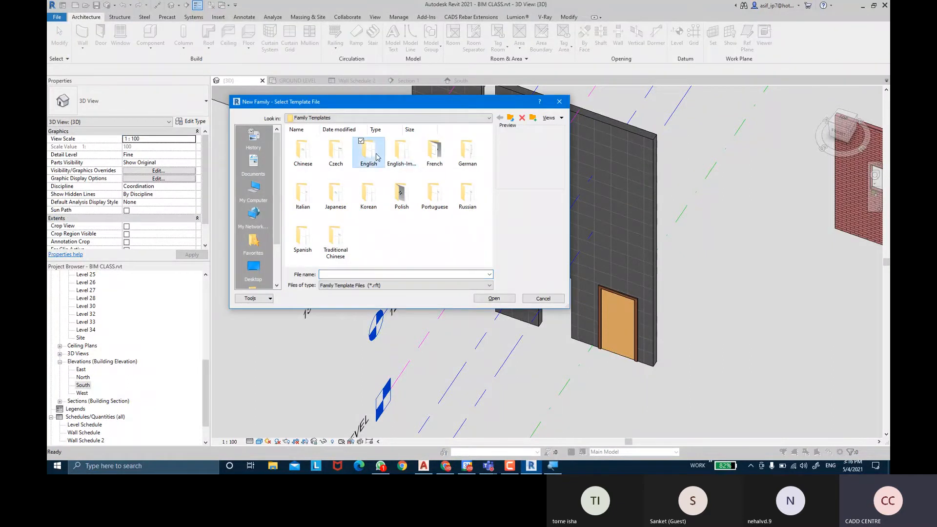
{"action": "double_click", "coordinate": [376, 156]}
{"action": "left_click", "coordinate": [561, 118]}
{"action": "left_click", "coordinate": [560, 128]}
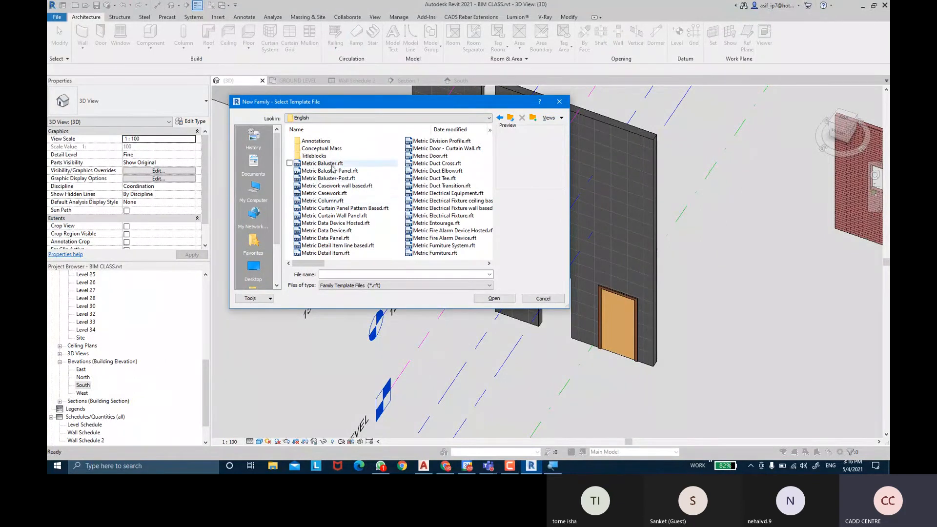
{"action": "left_click", "coordinate": [436, 156]}
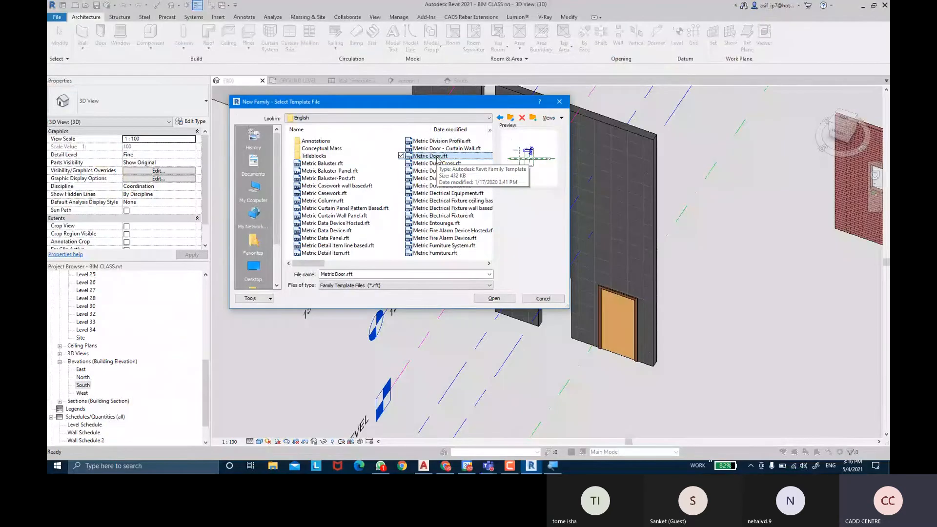
{"action": "left_click", "coordinate": [509, 301]}
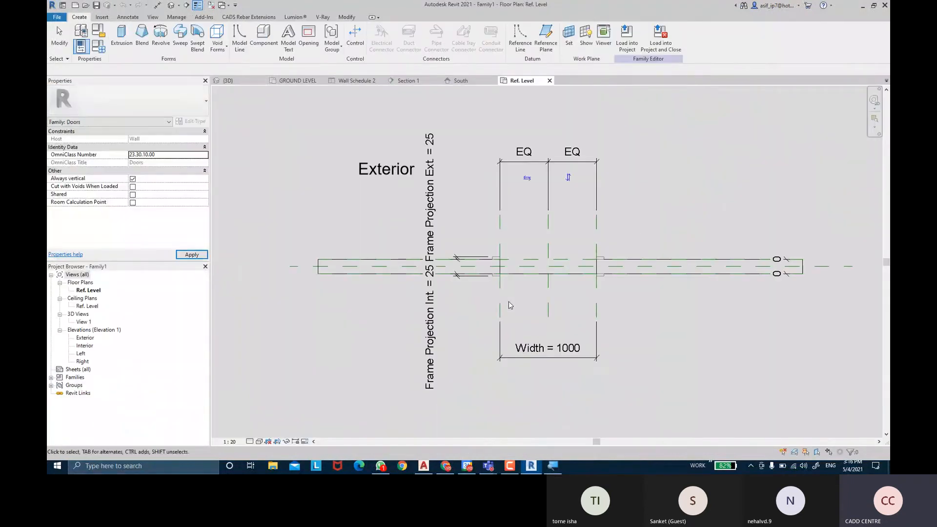
Step: Delete the exterior and interior frame extrusions around the door opening in the Ref. Level plan
{"action": "scroll", "coordinate": [635, 197], "scroll_direction": "up", "scroll_amount": 2}
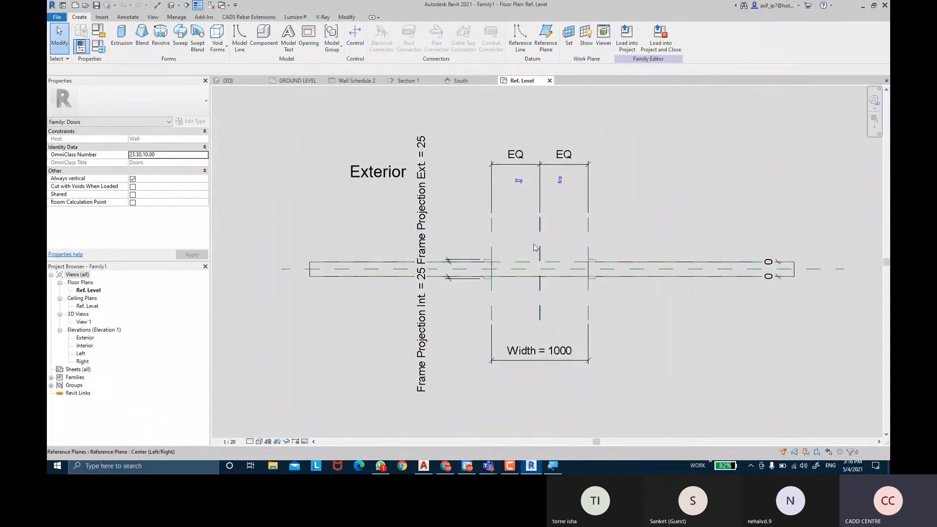
{"action": "scroll", "coordinate": [488, 255], "scroll_direction": "up", "scroll_amount": 1}
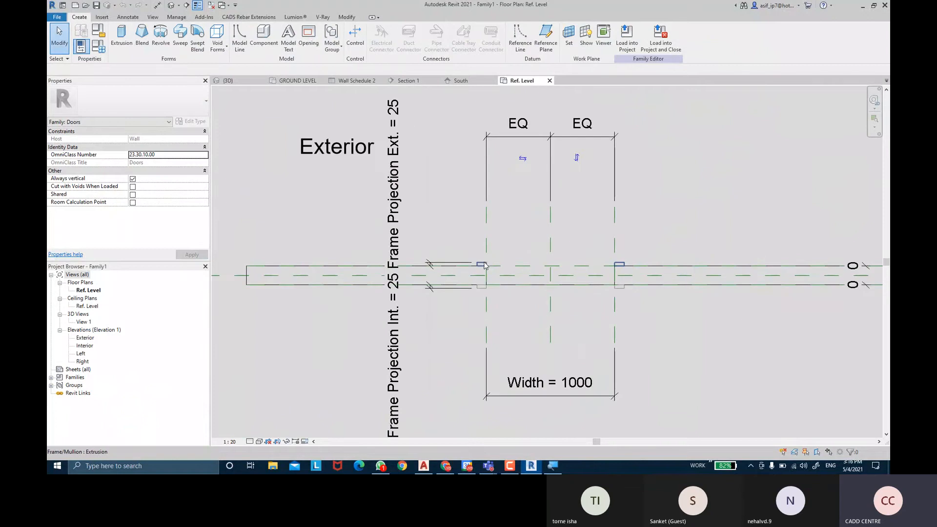
{"action": "scroll", "coordinate": [484, 265], "scroll_direction": "up", "scroll_amount": 1}
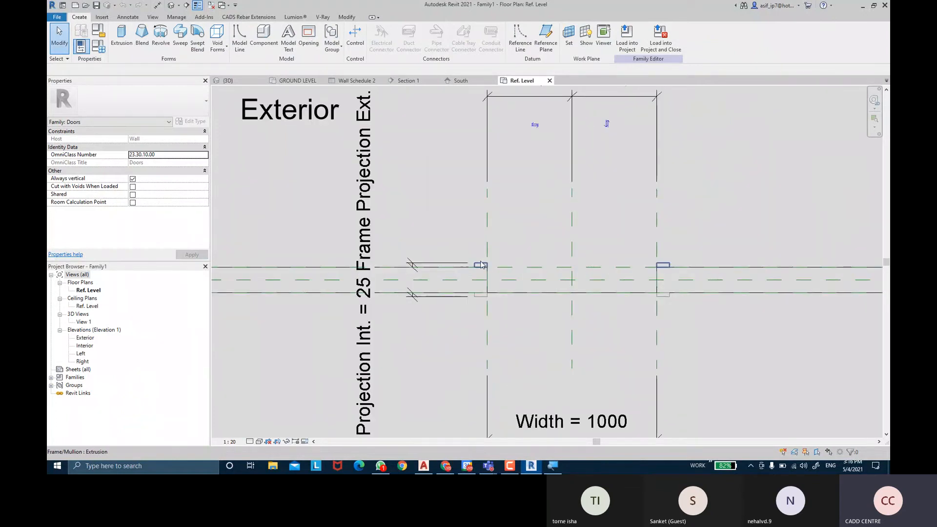
{"action": "left_click", "coordinate": [481, 265]}
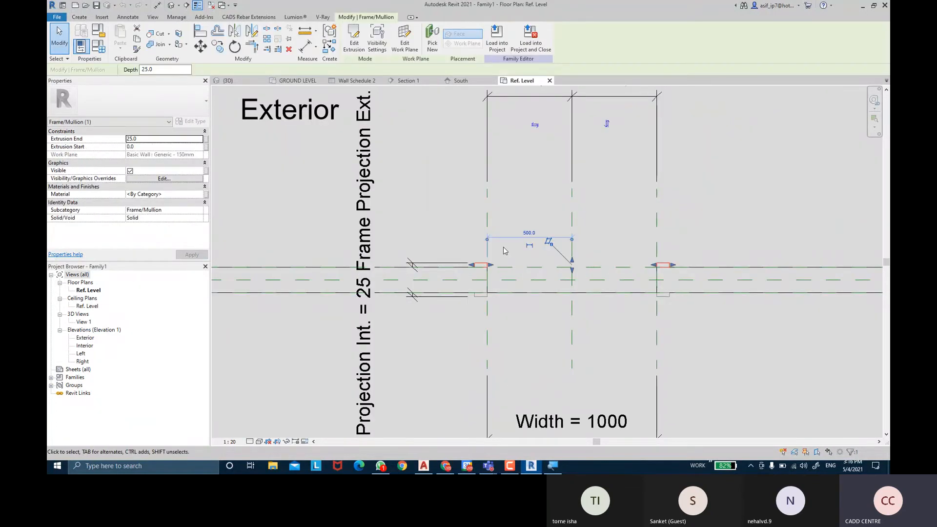
{"action": "key", "text": "Escape"}
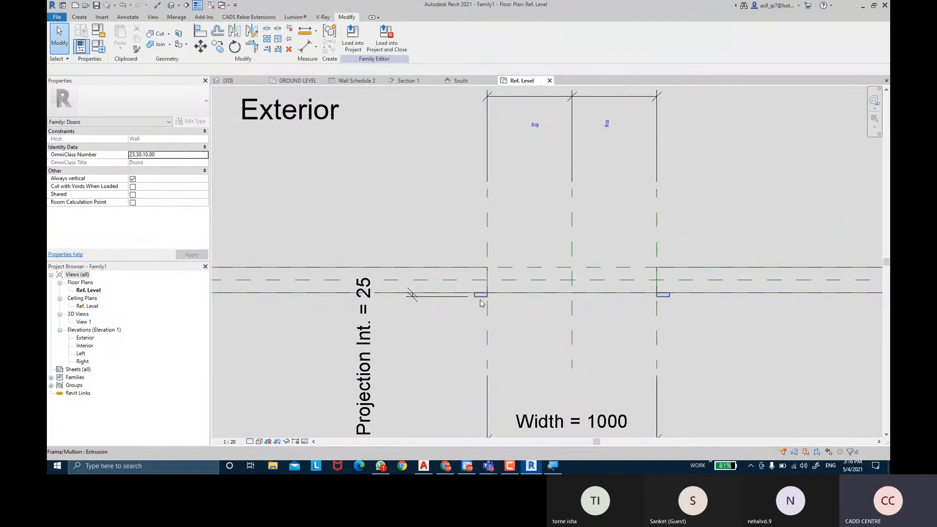
{"action": "left_click", "coordinate": [481, 303]}
{"action": "middle_click_drag", "start_coordinate": [465, 342], "coordinate": [461, 277]}
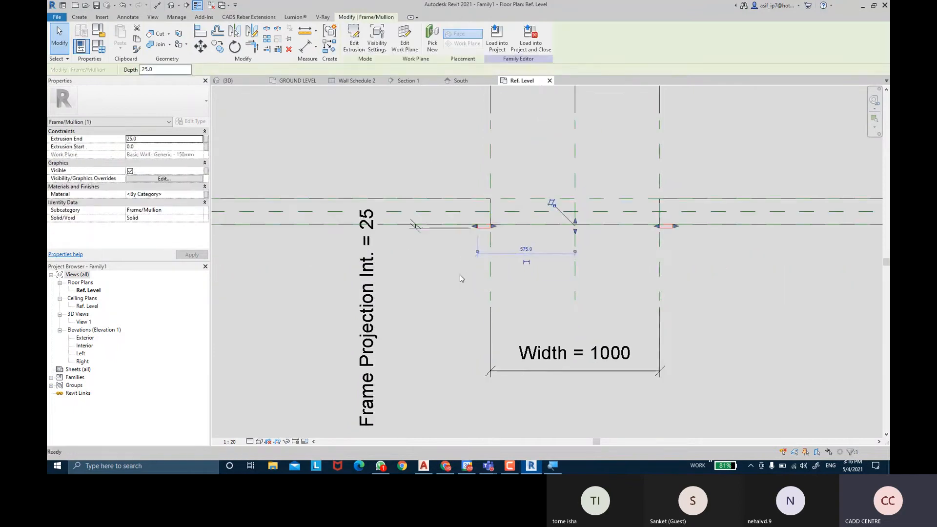
{"action": "left_click", "coordinate": [460, 274]}
Step: Open the door family's Interior elevation view
{"action": "middle_click_drag", "start_coordinate": [582, 299], "coordinate": [582, 323]}
{"action": "scroll", "coordinate": [585, 300], "scroll_direction": "down", "scroll_amount": 1}
{"action": "scroll", "coordinate": [586, 304], "scroll_direction": "down", "scroll_amount": 2}
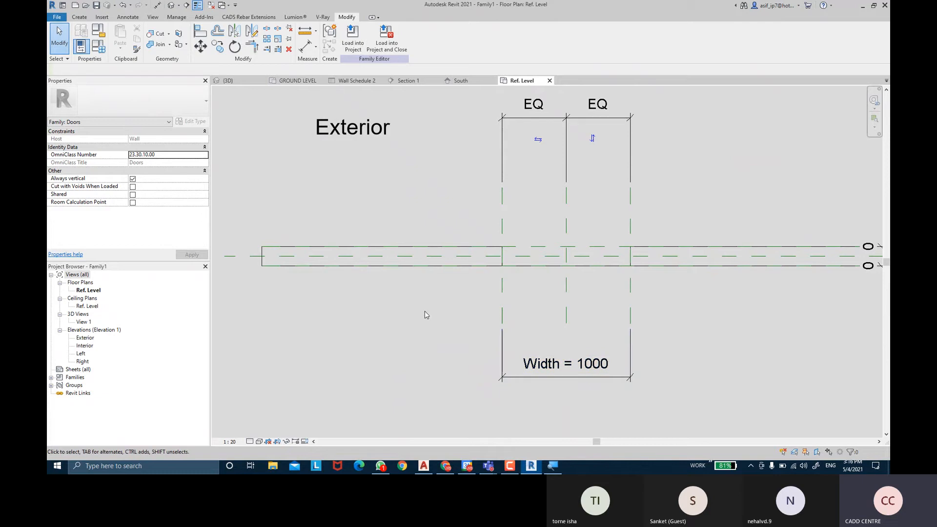
{"action": "middle_click_drag", "start_coordinate": [420, 320], "coordinate": [417, 320]}
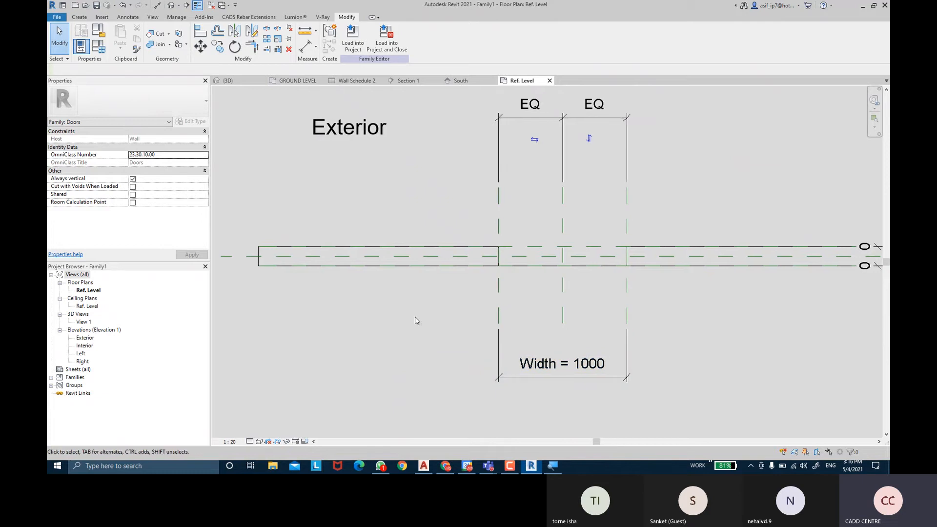
{"action": "left_click", "coordinate": [82, 347]}
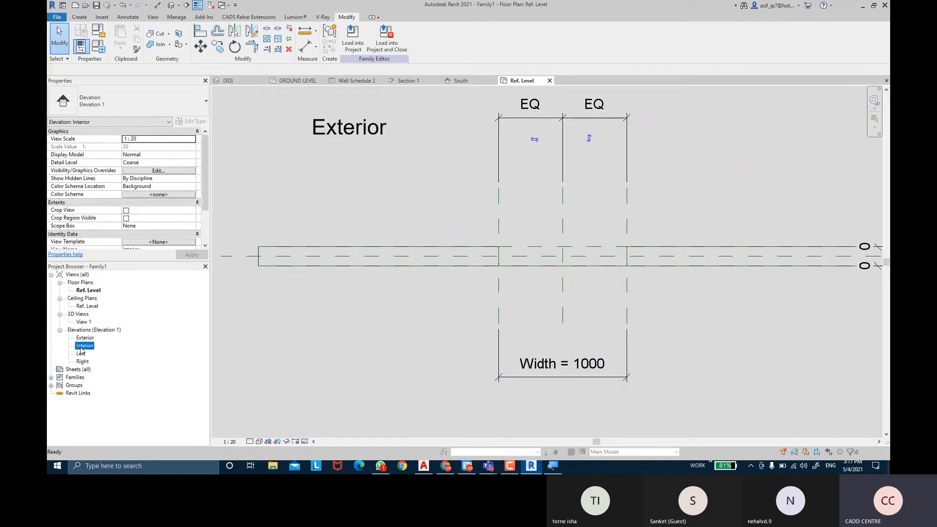
{"action": "double_click", "coordinate": [83, 346]}
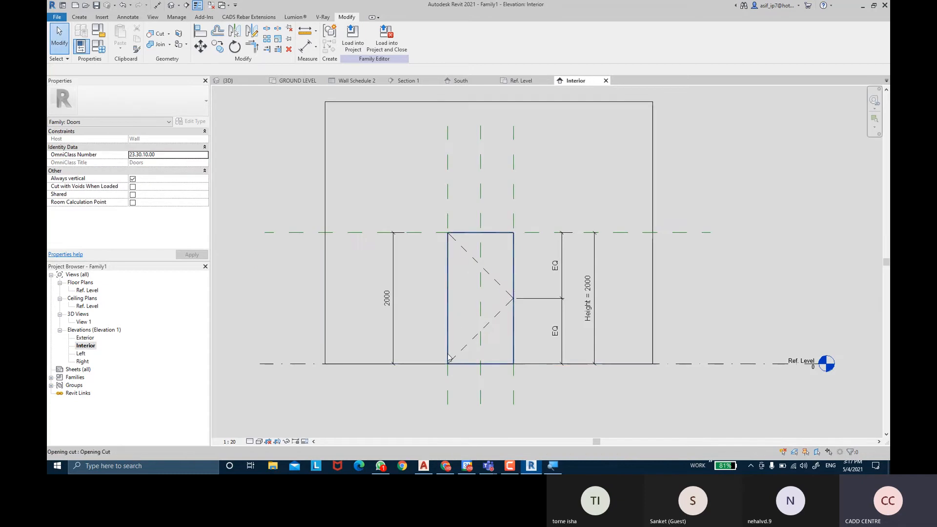
Step: Edit the opening cut's boundary and draw a semicircular arc of 500 mm radius between its vertical sides, touching the top line's midpoint
{"action": "left_click", "coordinate": [450, 309]}
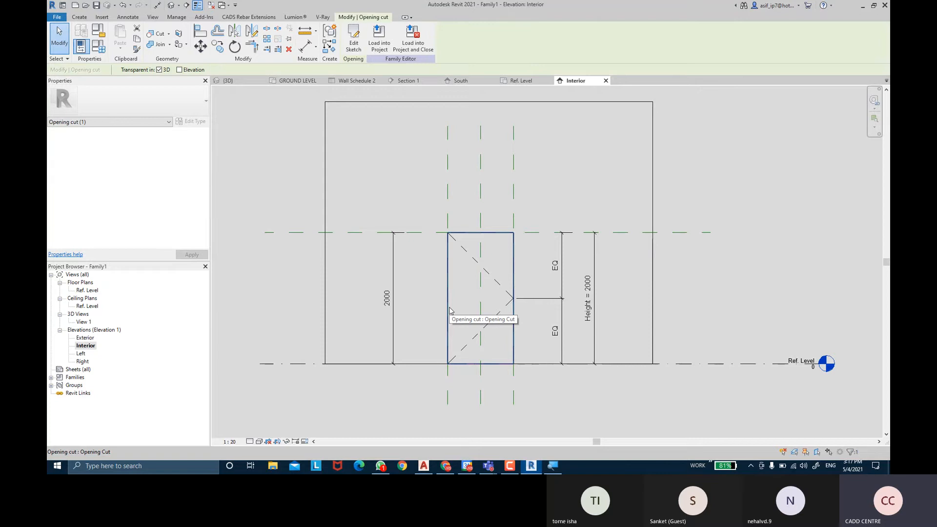
{"action": "left_click", "coordinate": [355, 46]}
{"action": "scroll", "coordinate": [479, 254], "scroll_direction": "up", "scroll_amount": 2}
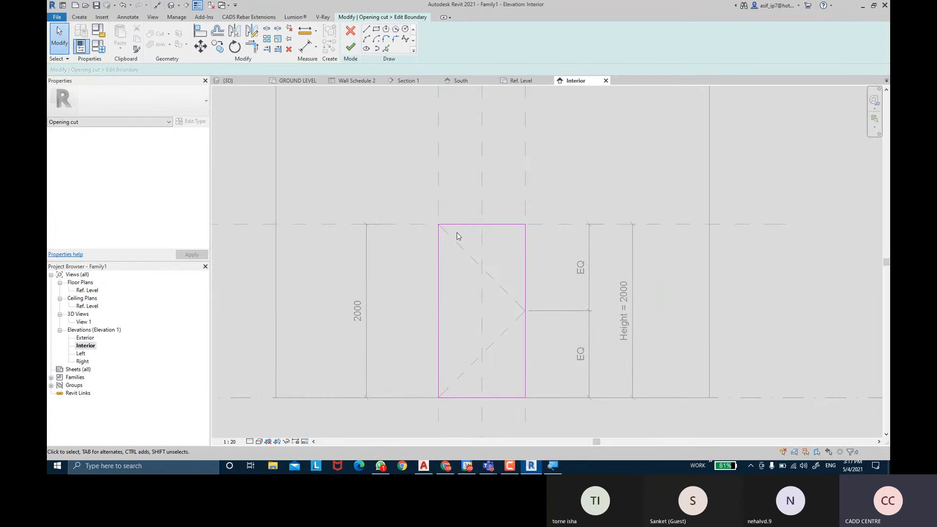
{"action": "left_click", "coordinate": [367, 39]}
{"action": "left_click", "coordinate": [439, 267]}
{"action": "left_click", "coordinate": [526, 268]}
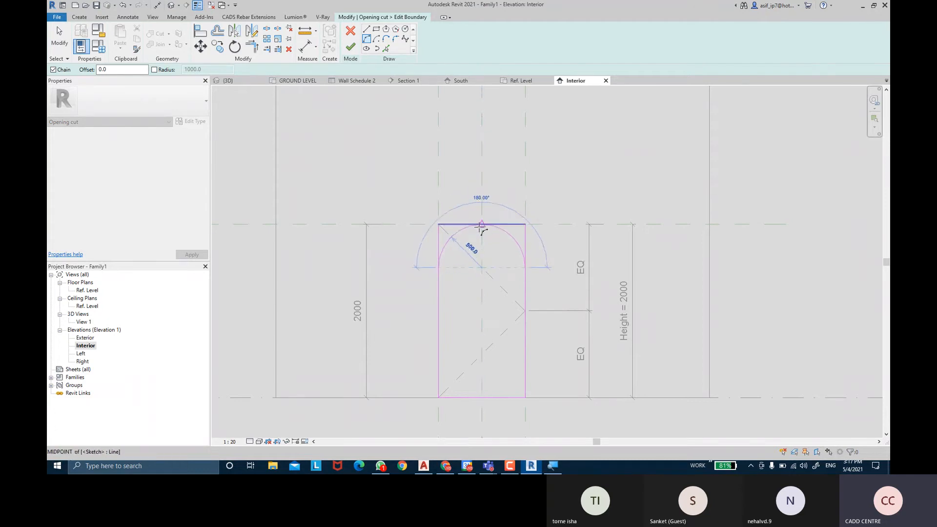
{"action": "scroll", "coordinate": [482, 227], "scroll_direction": "up", "scroll_amount": 3}
{"action": "left_click", "coordinate": [481, 226]}
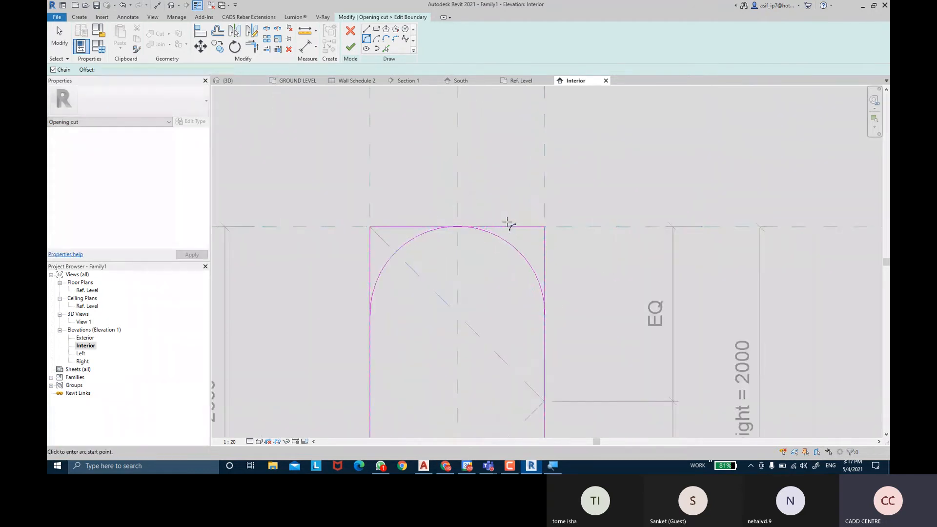
{"action": "key", "text": "Escape"}
{"action": "key", "text": "Escape"}
Step: Delete the straight top line of the opening cut sketch above the arc
{"action": "left_click", "coordinate": [520, 227]}
{"action": "scroll", "coordinate": [469, 233], "scroll_direction": "up", "scroll_amount": 2}
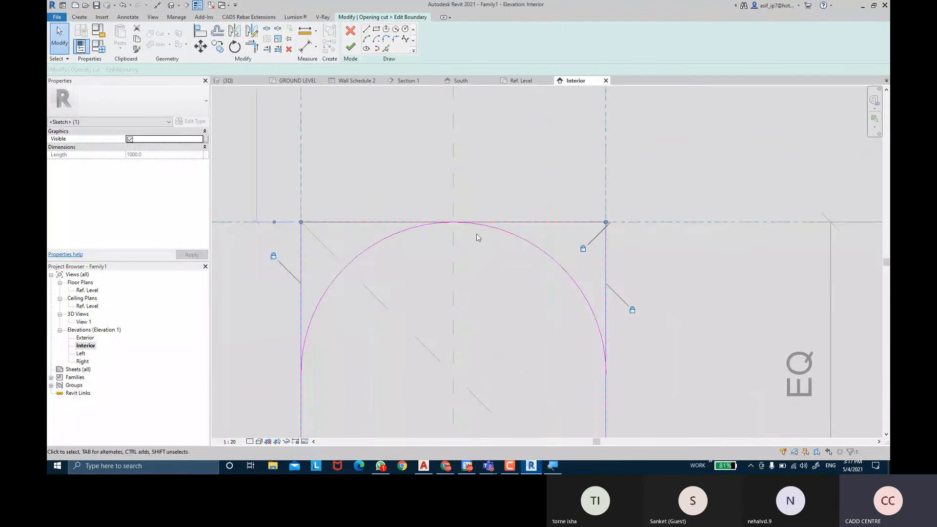
{"action": "key", "text": "Delete"}
Step: Shorten both vertical sides of the opening sketch to the arc's endpoints and finish the boundary edit
{"action": "middle_click_drag", "start_coordinate": [592, 239], "coordinate": [597, 197]}
{"action": "left_click", "coordinate": [610, 202]}
{"action": "left_click_drag", "start_coordinate": [611, 183], "coordinate": [612, 332]}
{"action": "left_click", "coordinate": [673, 254]}
{"action": "middle_click_drag", "start_coordinate": [328, 267], "coordinate": [348, 248]}
{"action": "left_click", "coordinate": [326, 292]}
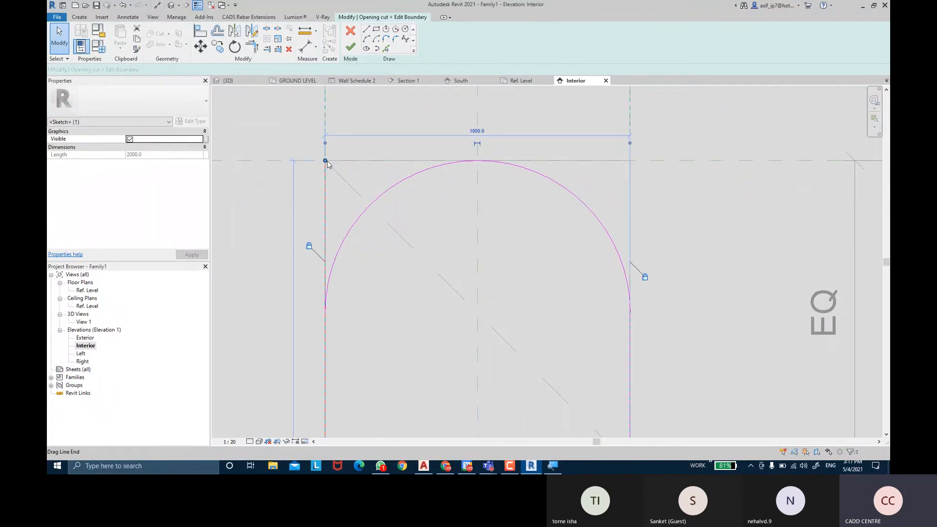
{"action": "left_click_drag", "start_coordinate": [328, 292], "coordinate": [326, 313]}
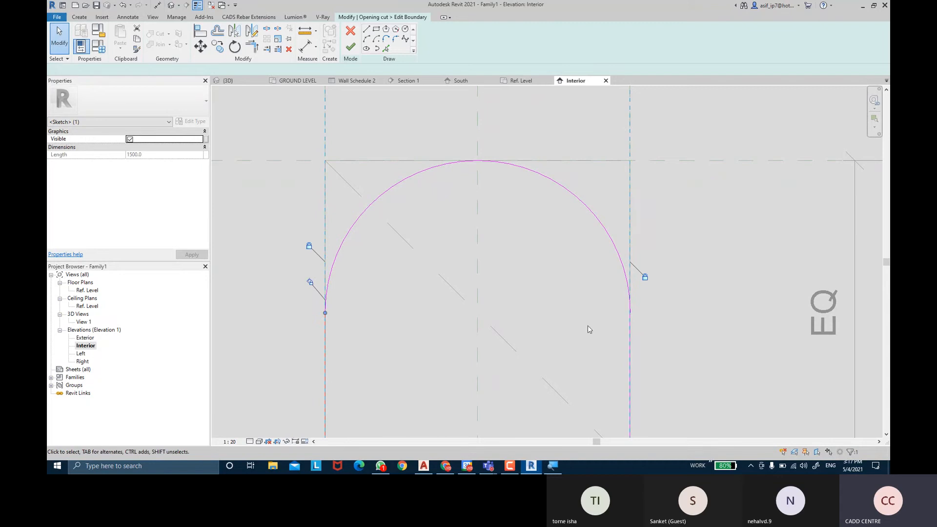
{"action": "left_click", "coordinate": [634, 338]}
{"action": "left_click", "coordinate": [634, 341]}
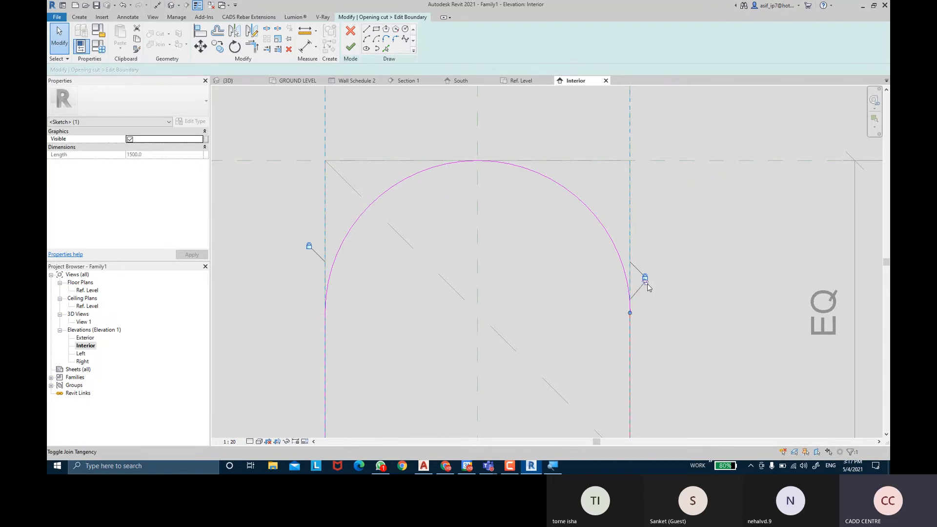
{"action": "left_click", "coordinate": [669, 310]}
{"action": "scroll", "coordinate": [669, 311], "scroll_direction": "down", "scroll_amount": 2}
{"action": "middle_click_drag", "start_coordinate": [669, 311], "coordinate": [590, 207]}
{"action": "scroll", "coordinate": [604, 220], "scroll_direction": "down", "scroll_amount": 1}
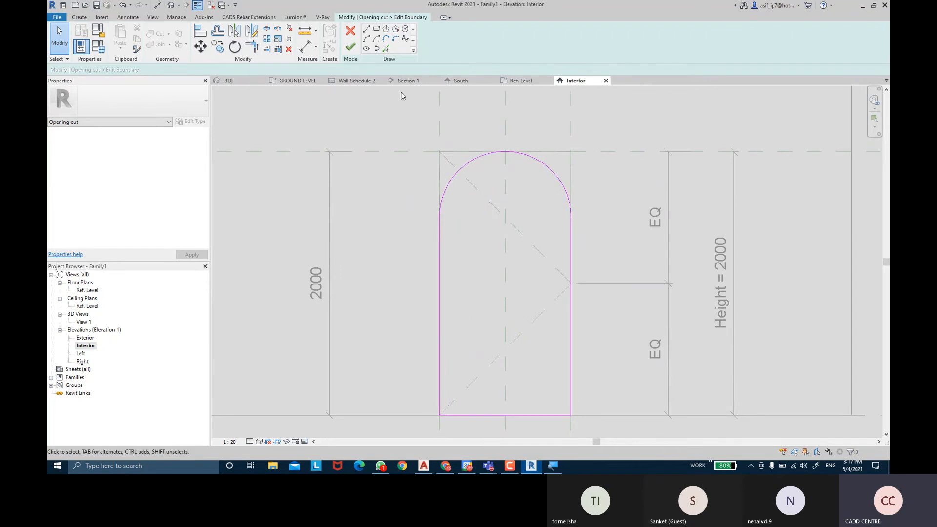
{"action": "left_click", "coordinate": [351, 45]}
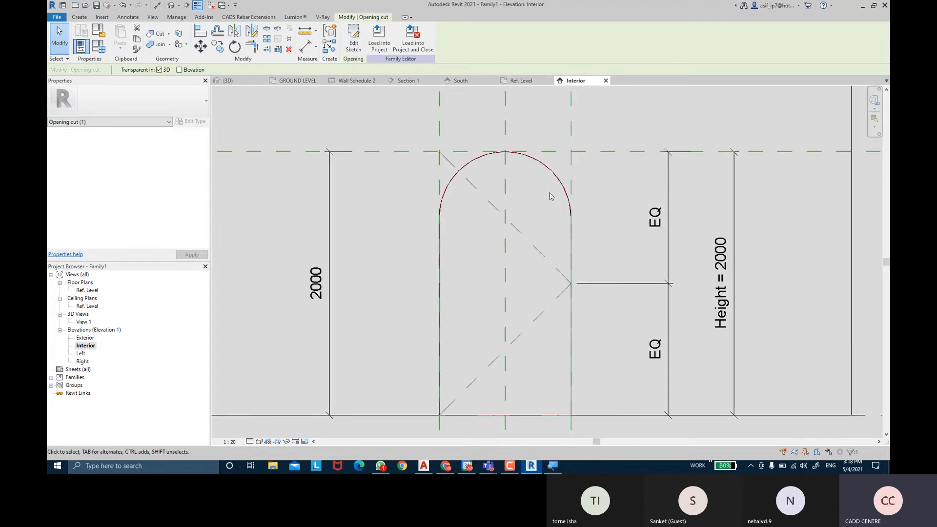
Step: Start saving the door family and browse to the FAMILIES folder inside REVIT-THE BIM SOLUTION CLASS on the Desktop
{"action": "scroll", "coordinate": [550, 196], "scroll_direction": "down", "scroll_amount": 3}
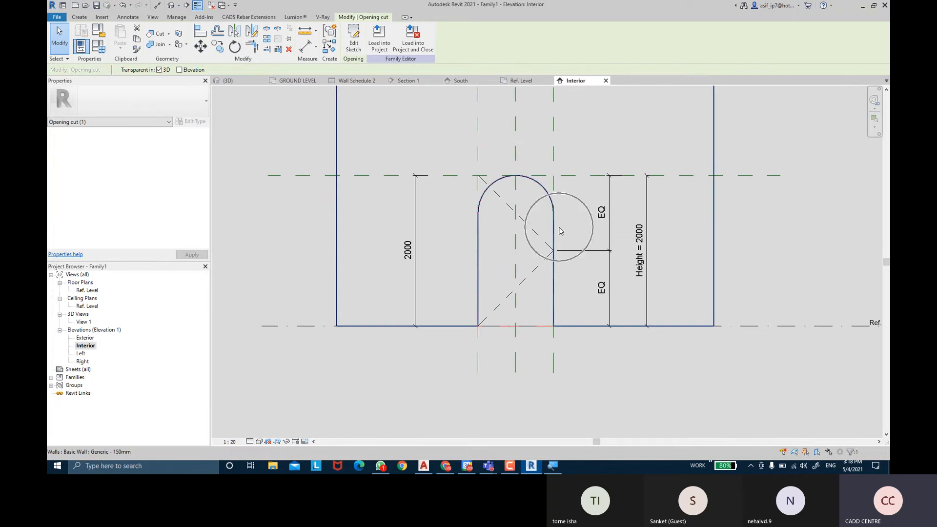
{"action": "left_click", "coordinate": [96, 7]}
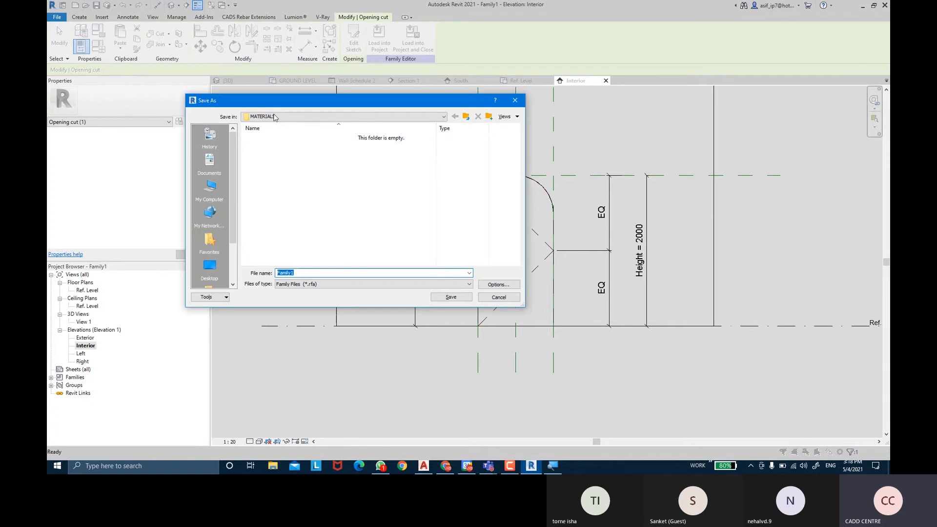
{"action": "left_click", "coordinate": [434, 117]}
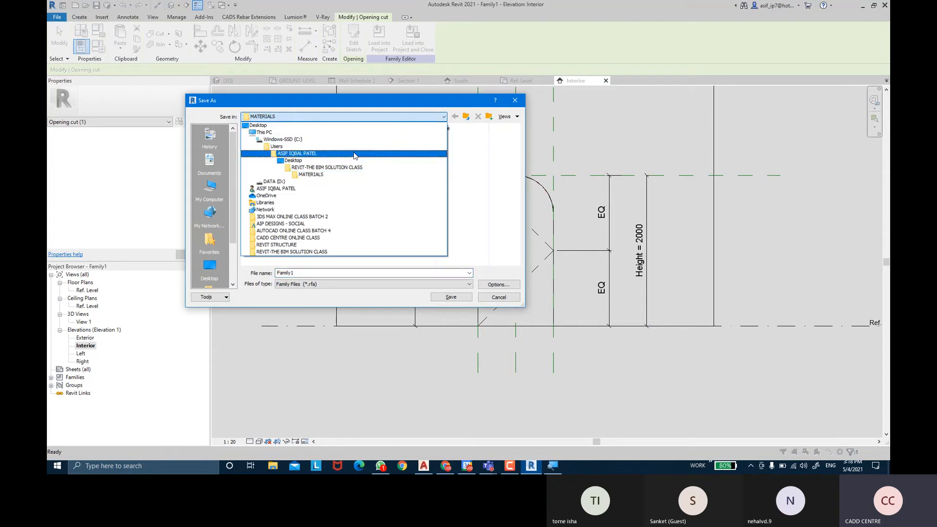
{"action": "left_click", "coordinate": [292, 160]}
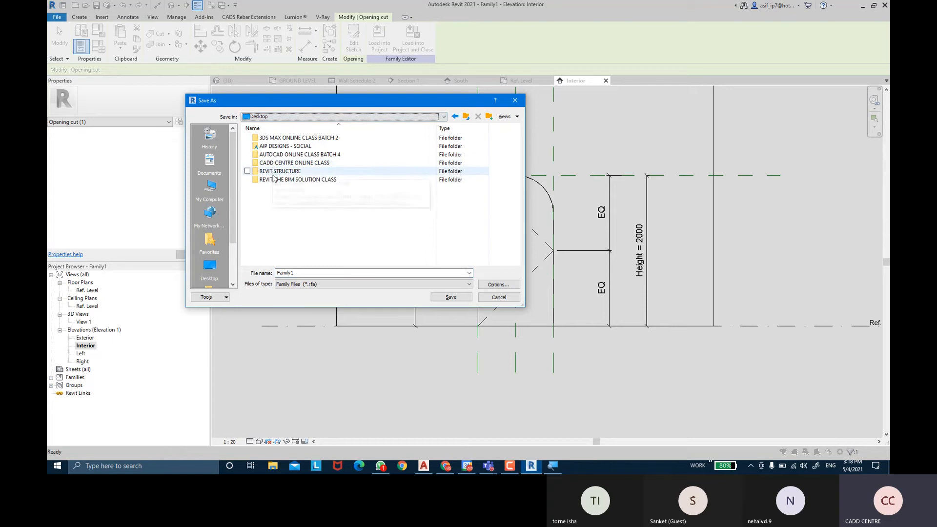
{"action": "double_click", "coordinate": [287, 180]}
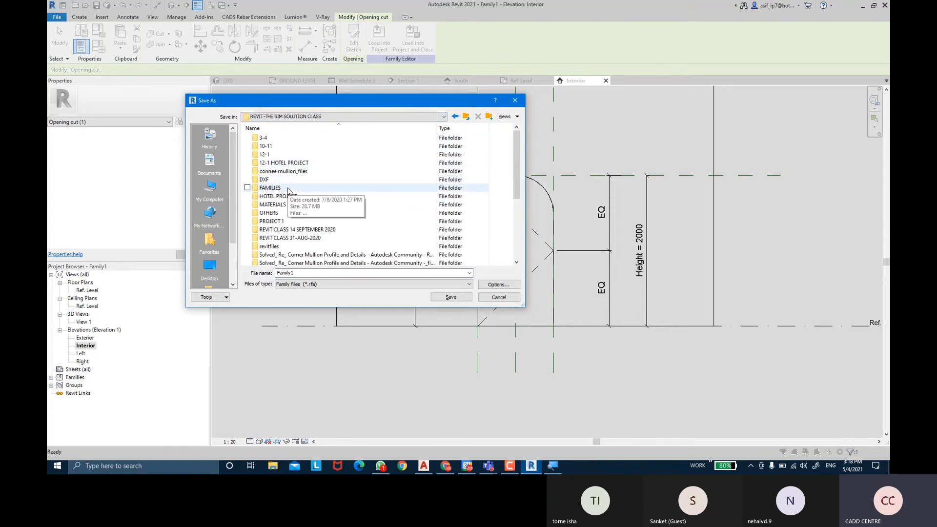
{"action": "double_click", "coordinate": [287, 187]}
Step: Save the family under the file name ARH OPEING 1000 X 2000
{"action": "double_click", "coordinate": [310, 272]}
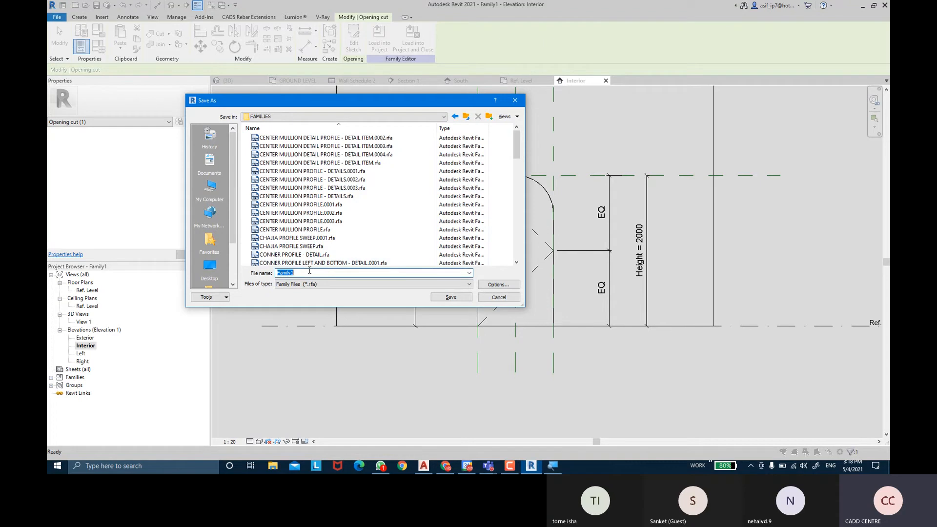
{"action": "key", "text": "Caps_Lock"}
{"action": "type", "text": "AR"}
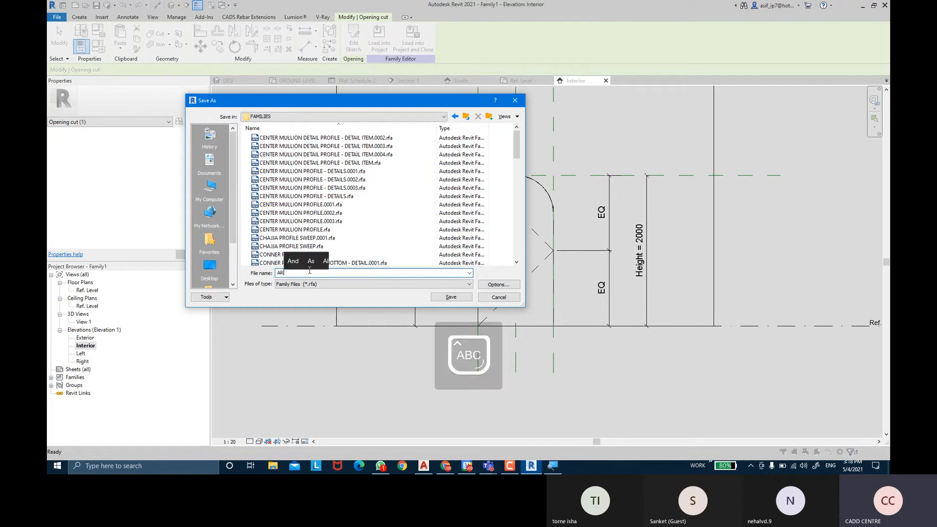
{"action": "type", "text": "H OP"}
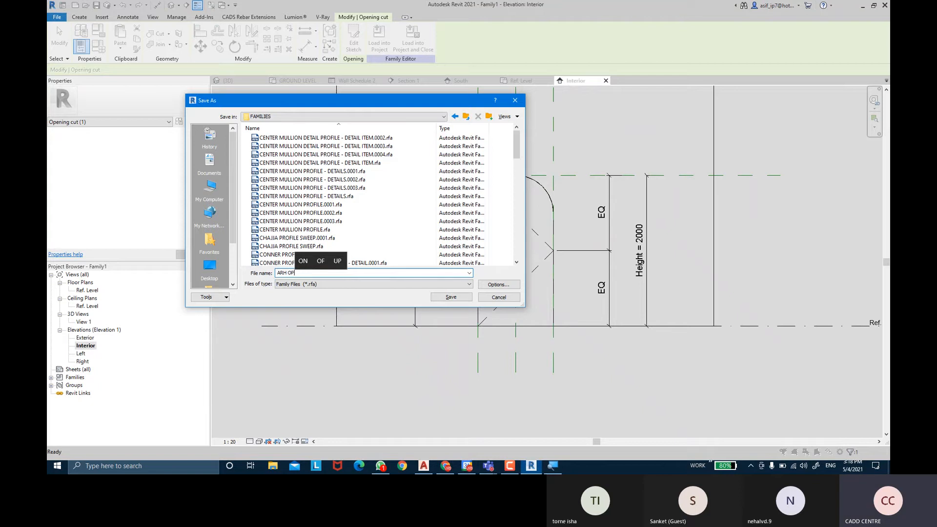
{"action": "type", "text": "EING "}
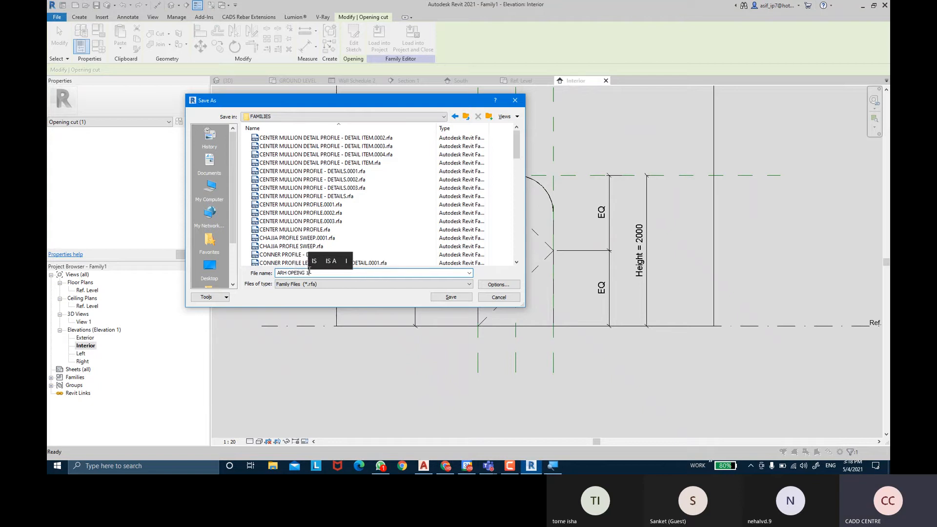
{"action": "type", "text": "1000 "}
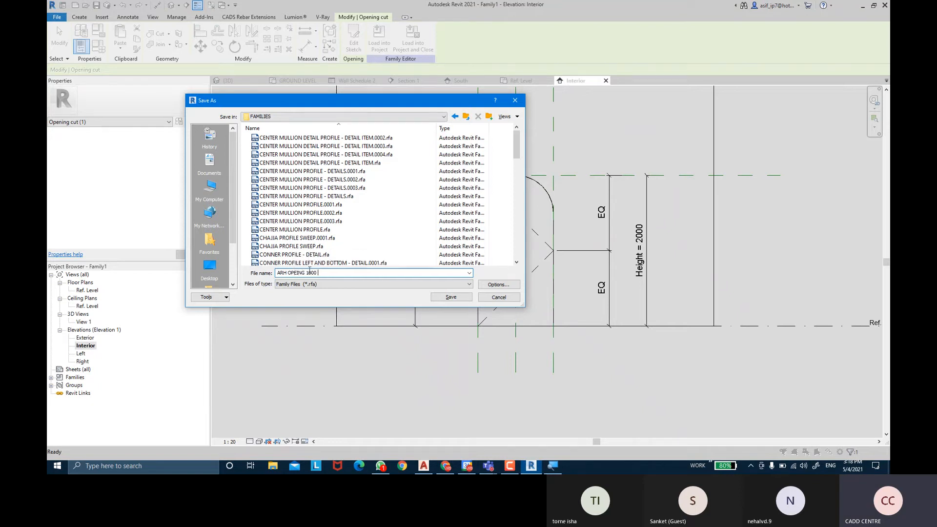
{"action": "type", "text": "X 2"}
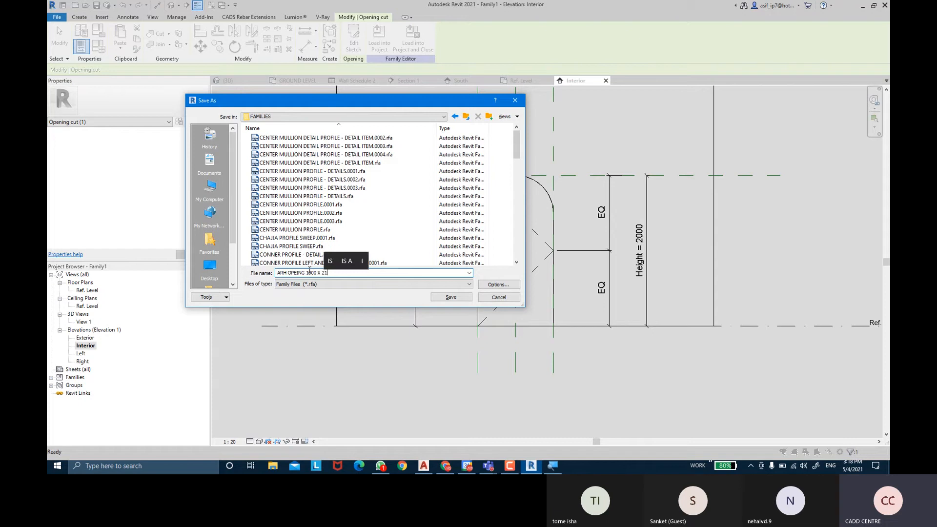
{"action": "type", "text": "100"}
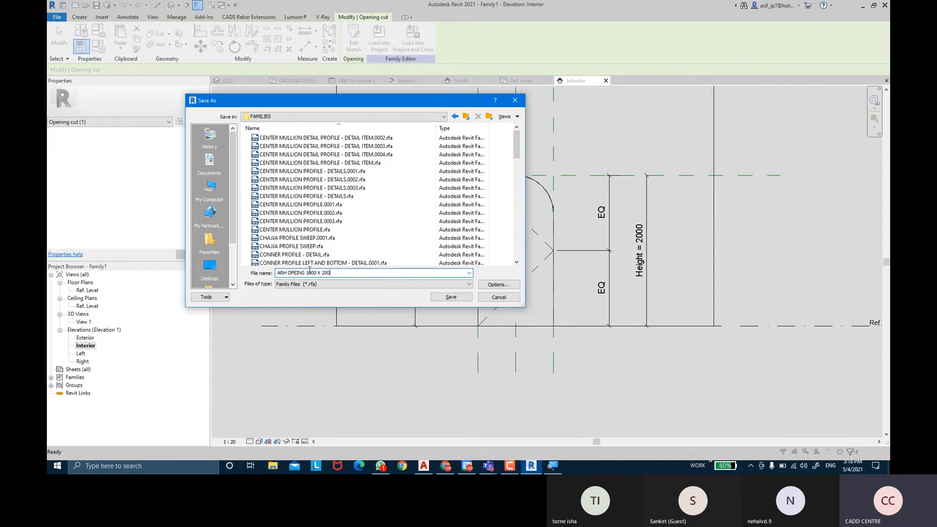
{"action": "key", "text": "Return"}
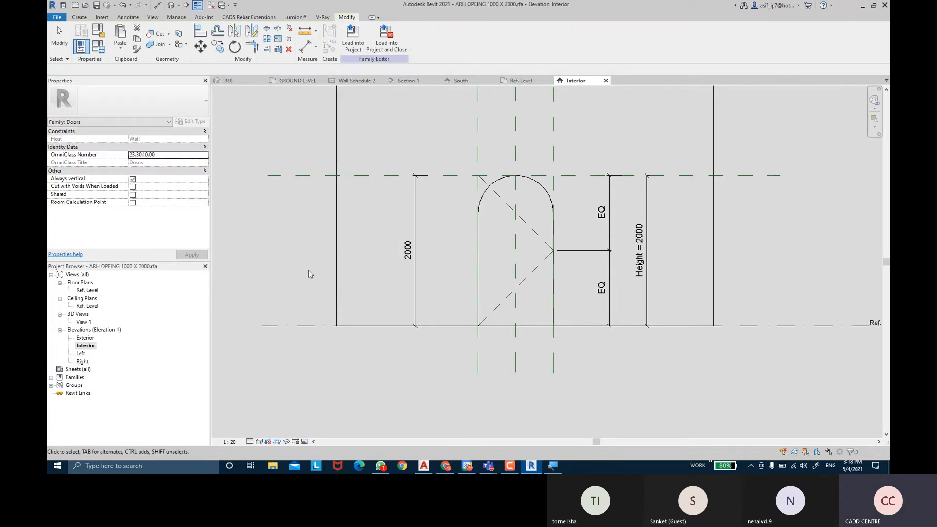
Step: Load the arched opening family into the BIM CLASS project, closing the family file, and leave door placement without placing one
{"action": "left_click", "coordinate": [385, 52]}
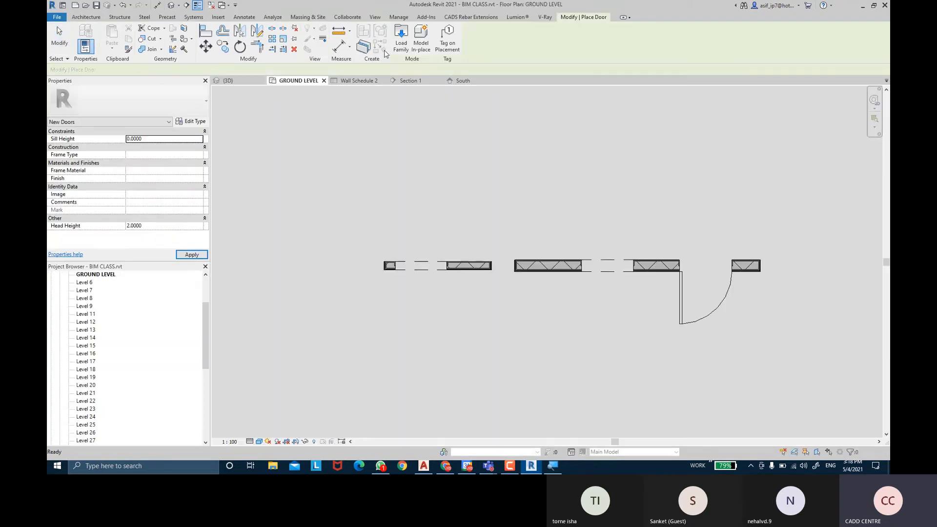
{"action": "scroll", "coordinate": [519, 143], "scroll_direction": "down", "scroll_amount": 1}
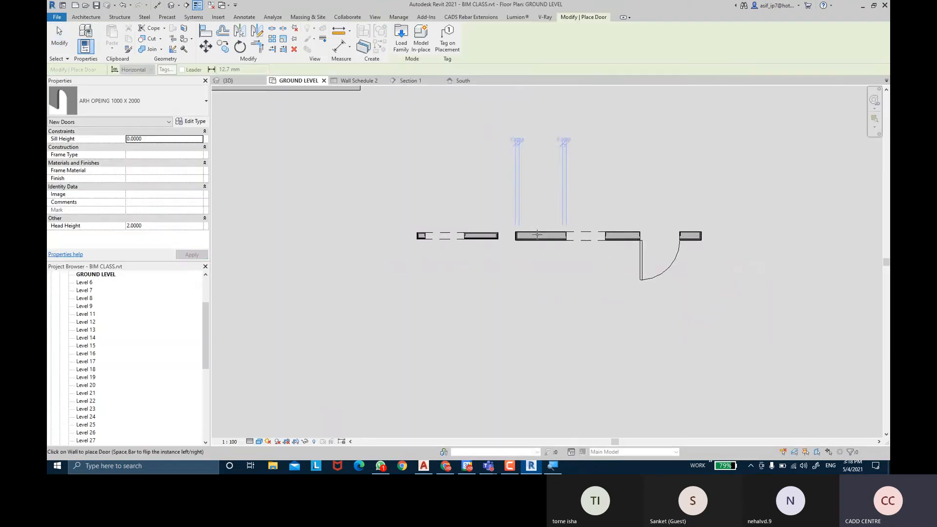
{"action": "key", "text": "Escape"}
{"action": "key", "text": "Escape"}
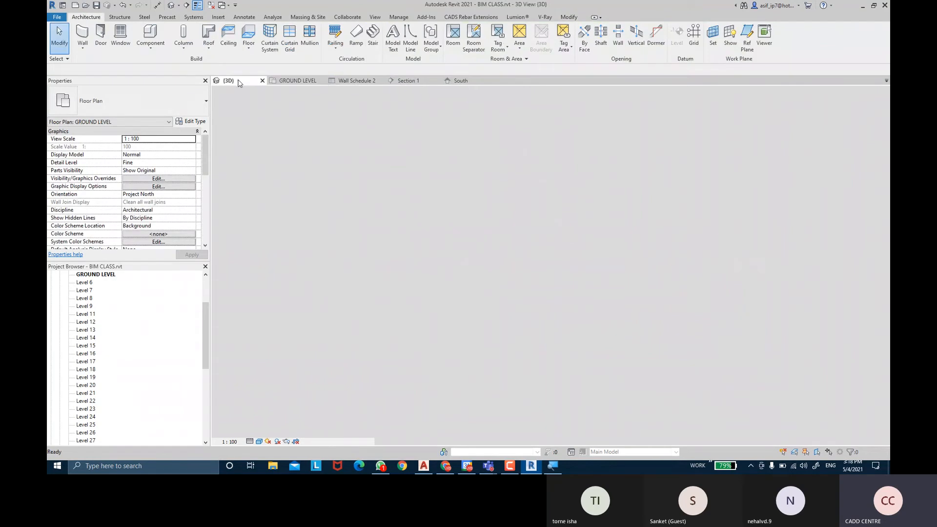
Step: Change the 900 X 2100 opening beside the flush door to the ARH OPEING 1000 X 2000 type in the 3D view
{"action": "left_click", "coordinate": [228, 81]}
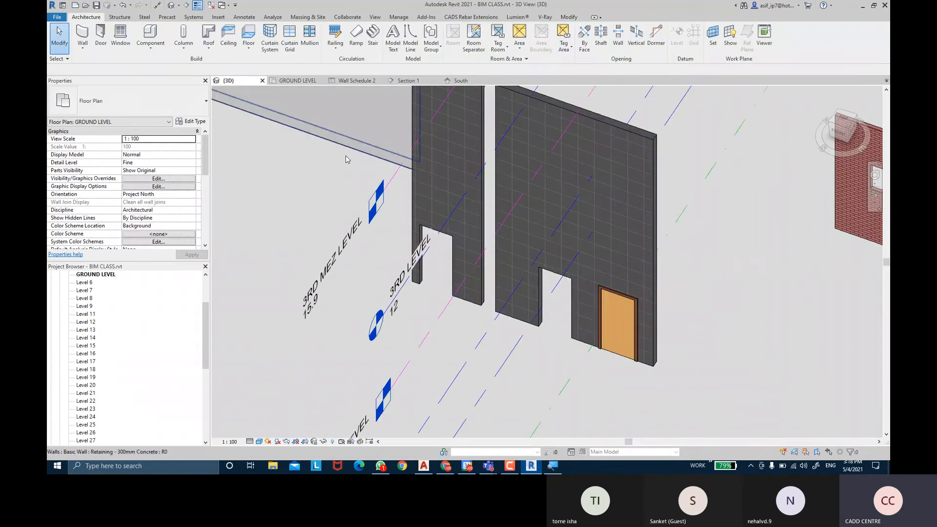
{"action": "left_click", "coordinate": [569, 342]}
{"action": "scroll", "coordinate": [567, 337], "scroll_direction": "up", "scroll_amount": 2}
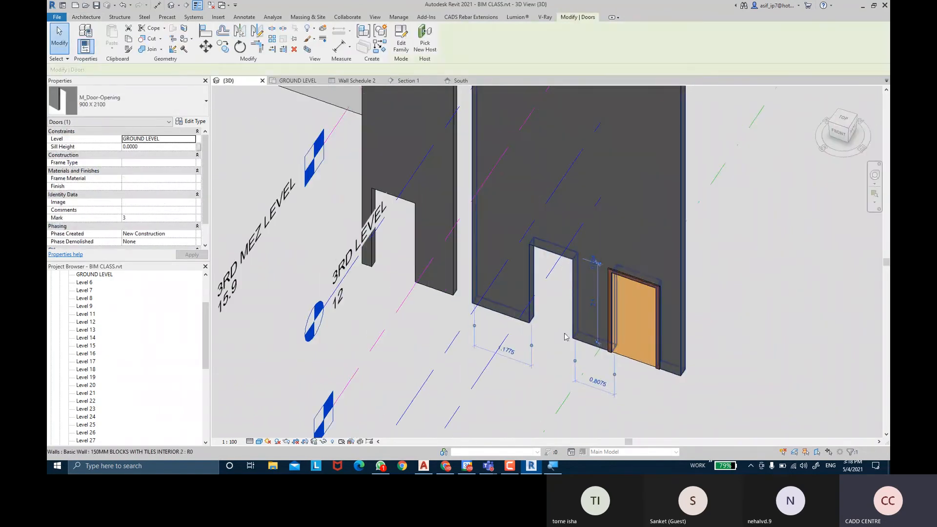
{"action": "left_click", "coordinate": [119, 100]}
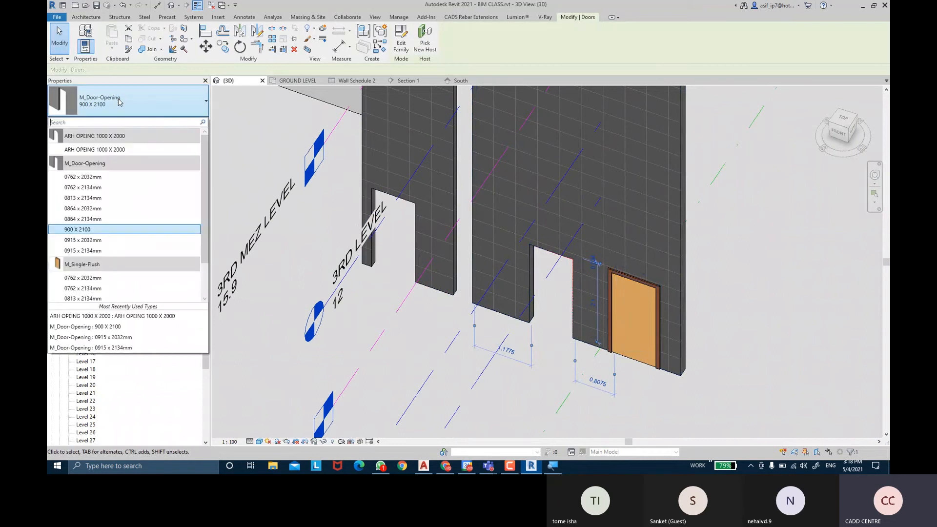
{"action": "left_click", "coordinate": [107, 151]}
{"action": "middle_click_drag", "start_coordinate": [522, 296], "coordinate": [563, 276], "text": "shift"}
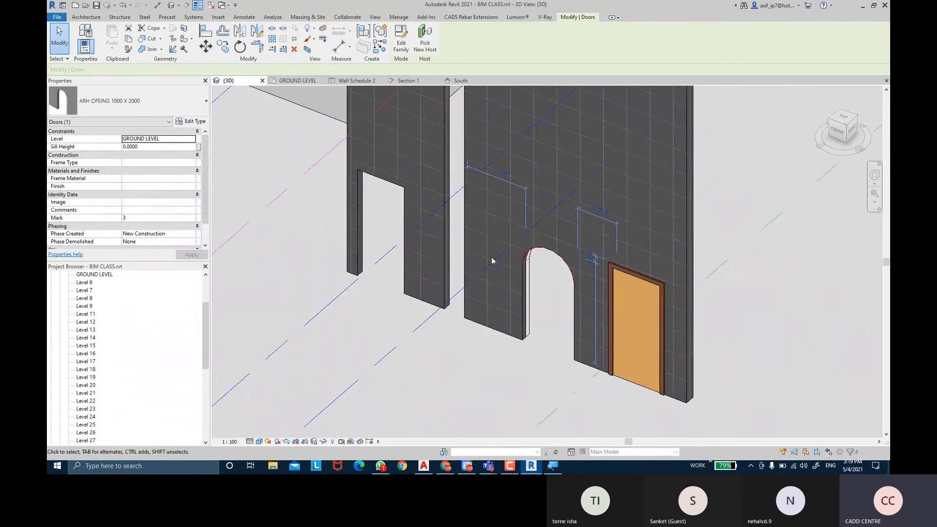
Step: Duplicate the arched opening's type under the name ARH OPEING 900 X 2100
{"action": "left_click", "coordinate": [183, 122]}
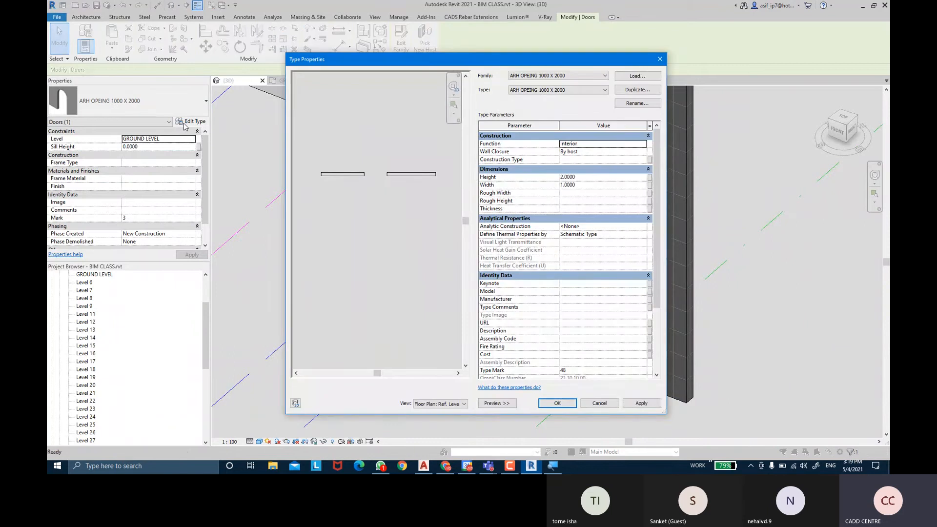
{"action": "left_click", "coordinate": [631, 91]}
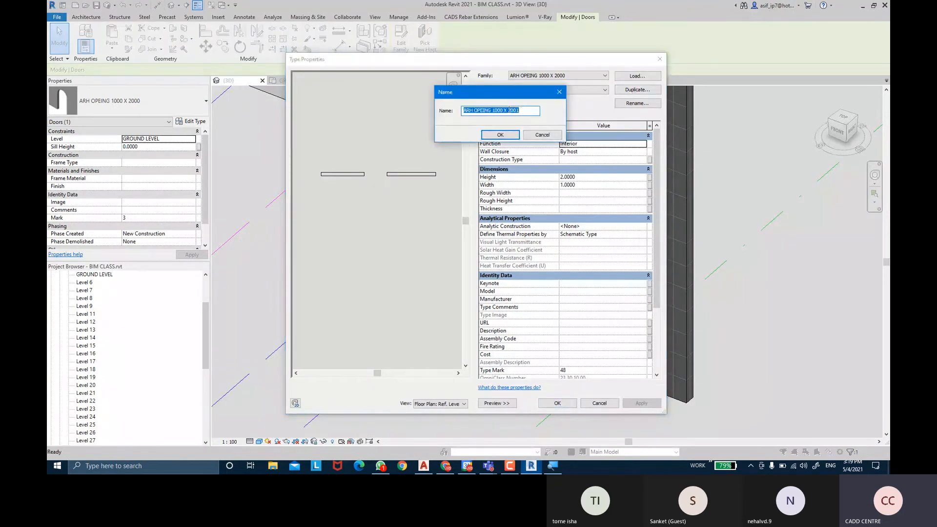
{"action": "left_click", "coordinate": [502, 108]}
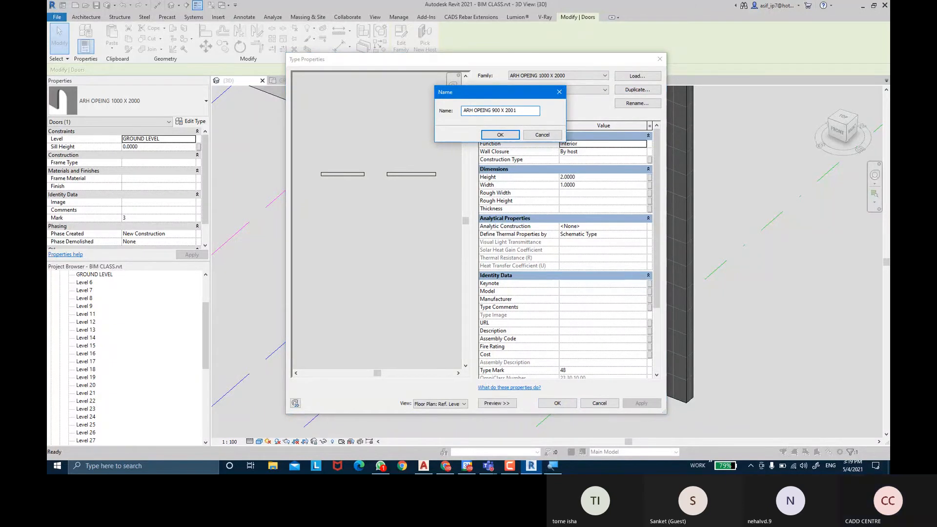
{"action": "type", "text": "2100"}
{"action": "key", "text": "Return"}
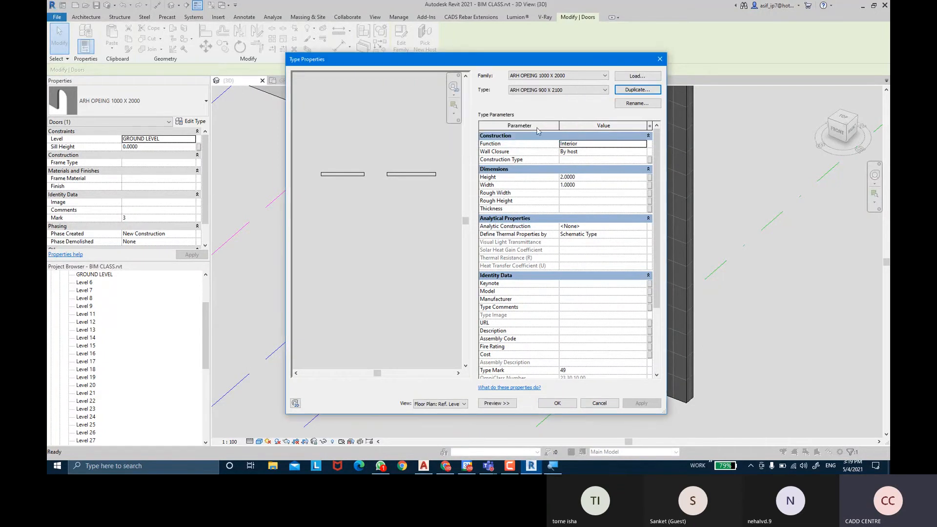
Step: Set the new arched type's height to 2100 mm, adjust its width to suit the 900 X 2100 size, and apply it
{"action": "left_click", "coordinate": [590, 178]}
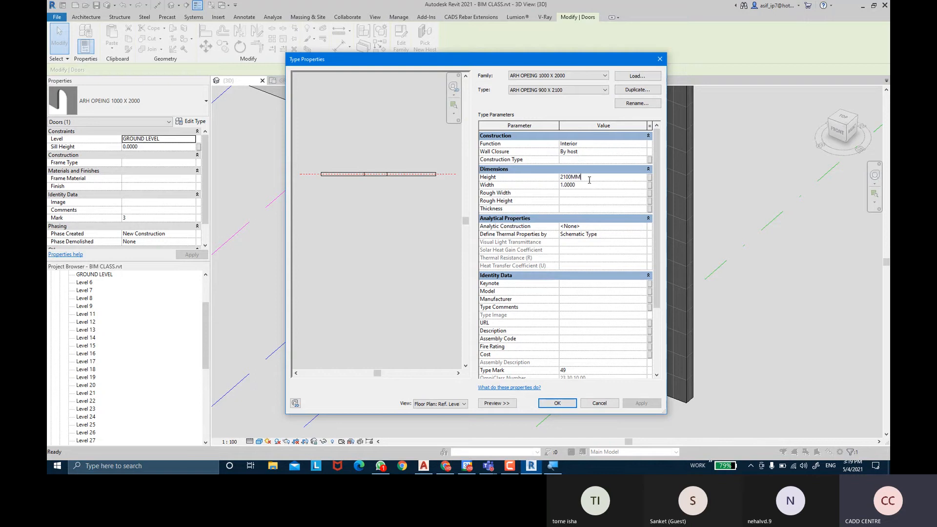
{"action": "left_click", "coordinate": [590, 186]}
{"action": "left_click", "coordinate": [561, 404]}
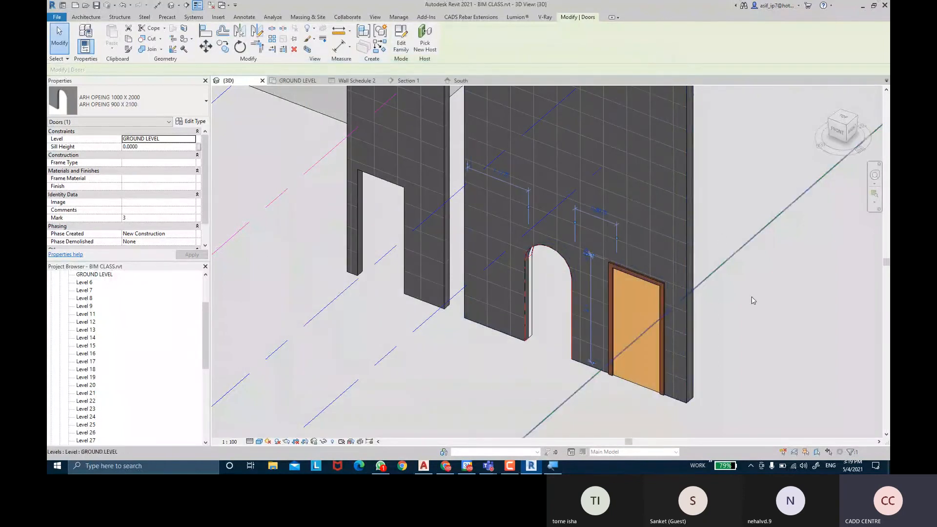
{"action": "middle_click_drag", "start_coordinate": [487, 293], "coordinate": [592, 367], "text": "shift"}
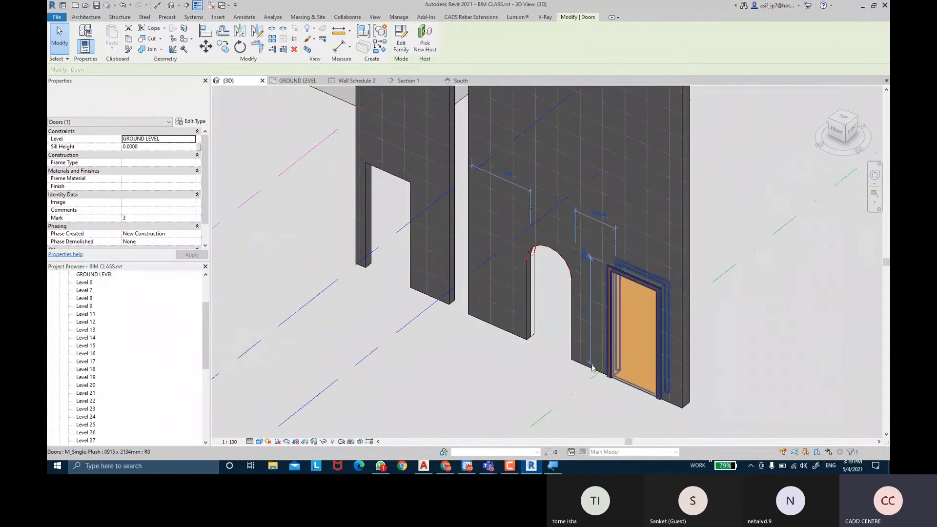
Step: Switch the arched opening to the M_Door-Opening 900 X 2100 type and back to ARH OPEING 900 X 2100 for comparison
{"action": "left_click", "coordinate": [142, 101]}
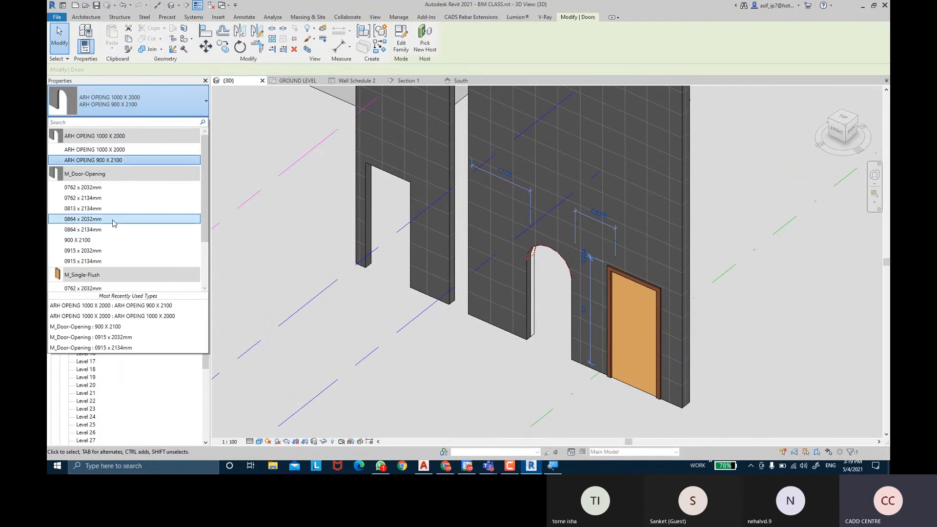
{"action": "left_click", "coordinate": [112, 240]}
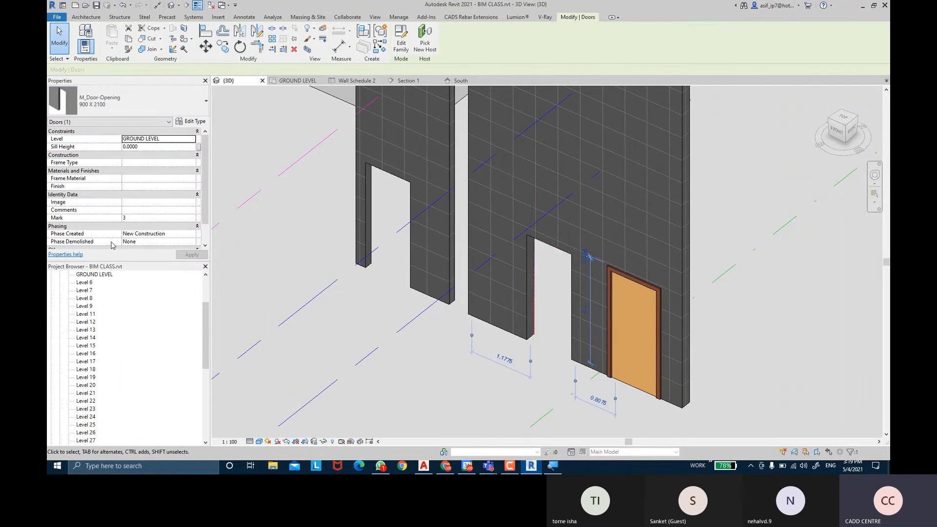
{"action": "left_click", "coordinate": [112, 100]}
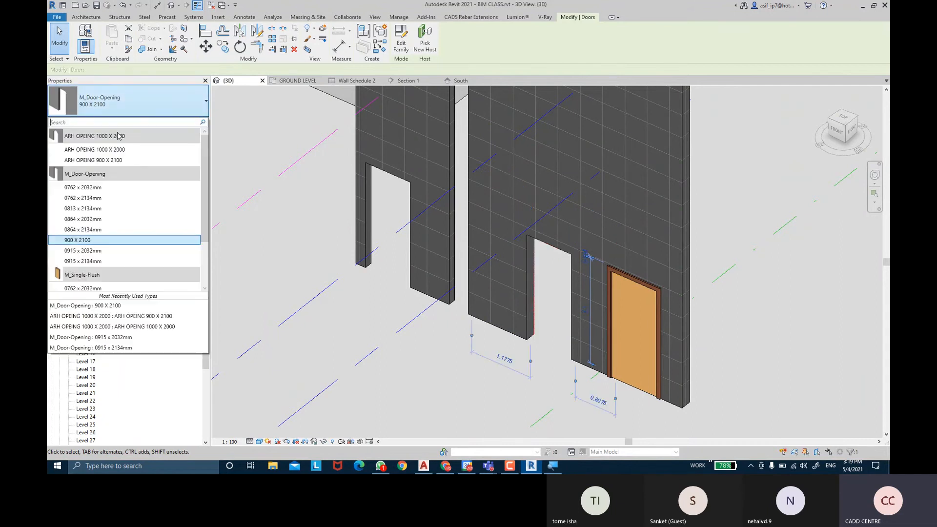
{"action": "left_click", "coordinate": [118, 162]}
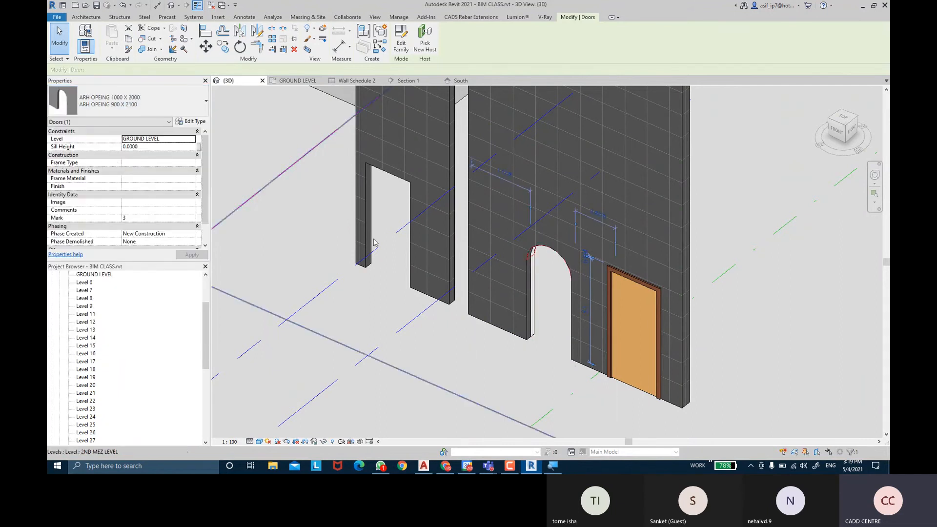
{"action": "left_click", "coordinate": [530, 388]}
{"action": "scroll", "coordinate": [532, 389], "scroll_direction": "down", "scroll_amount": 1}
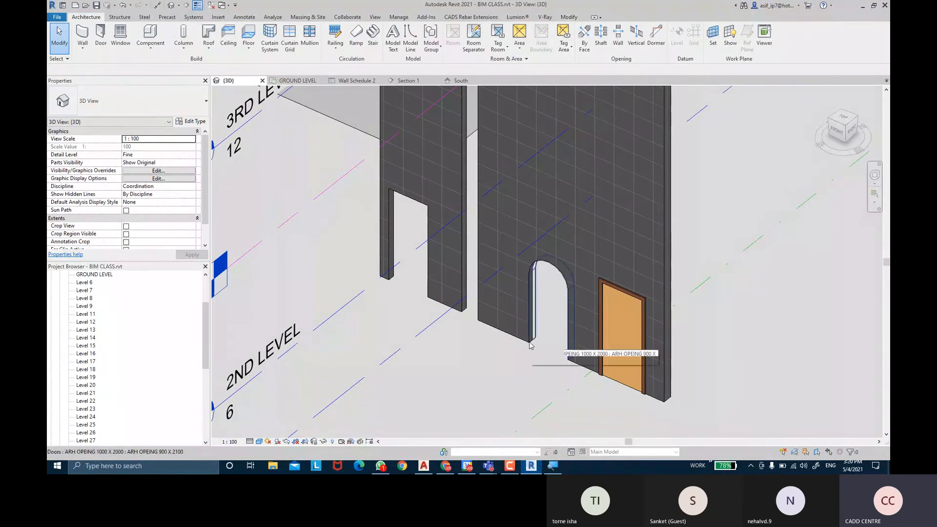
Step: Inspect the arched opening in the dark tiled wall and the brick wall with cutouts in the 3D view
{"action": "left_click", "coordinate": [520, 320]}
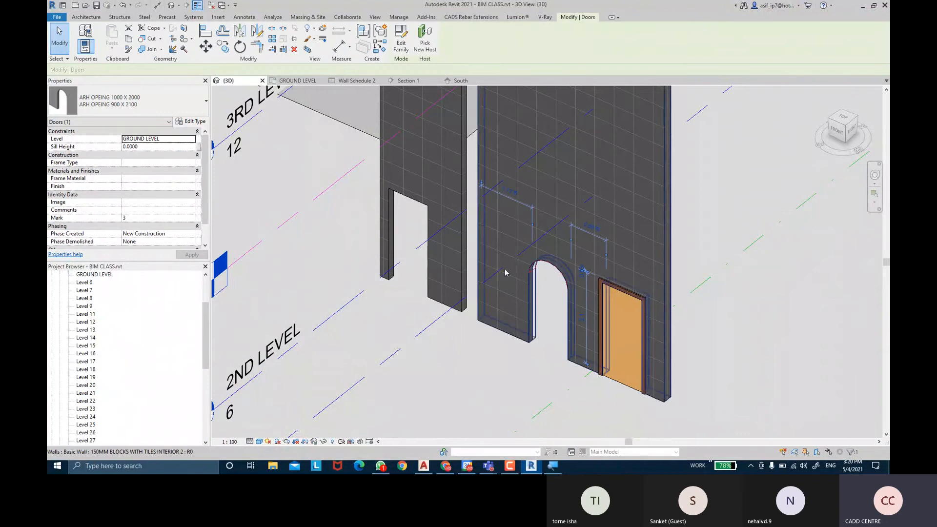
{"action": "key", "text": "Escape"}
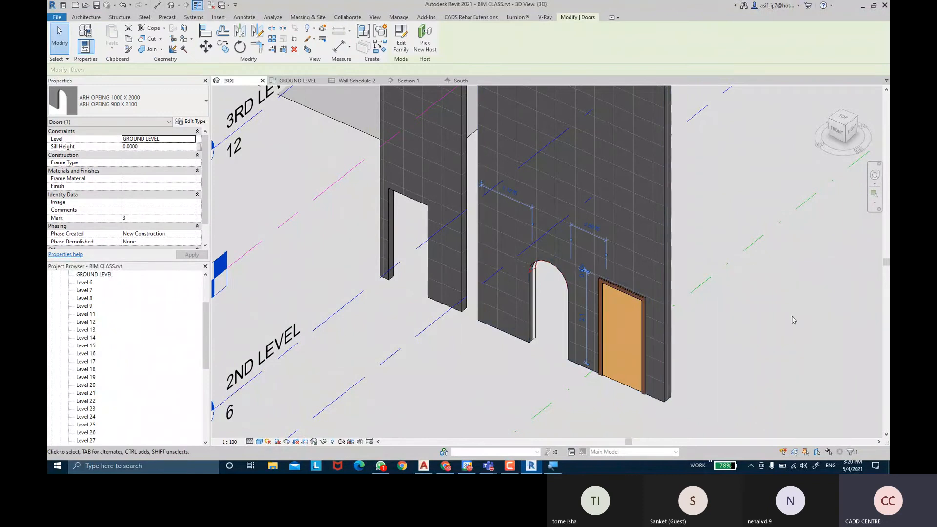
{"action": "scroll", "coordinate": [514, 297], "scroll_direction": "down", "scroll_amount": 3}
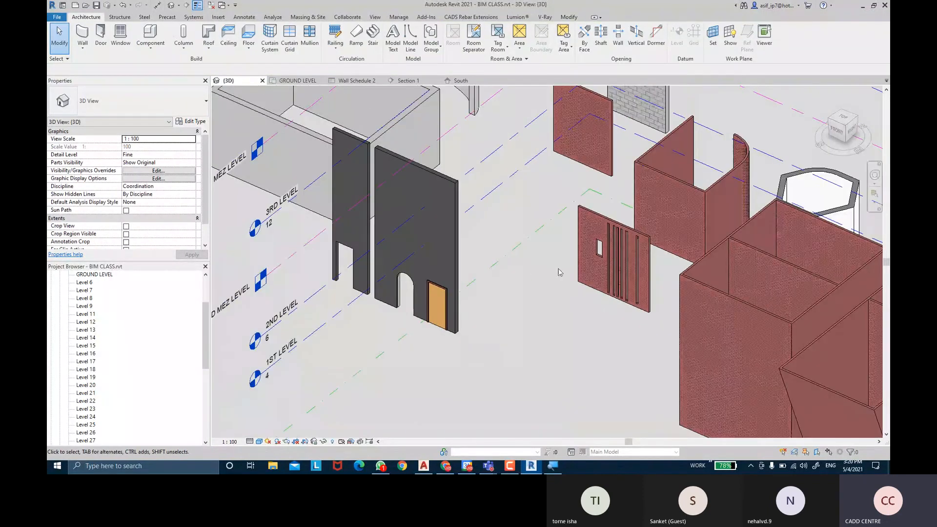
{"action": "left_click", "coordinate": [596, 292]}
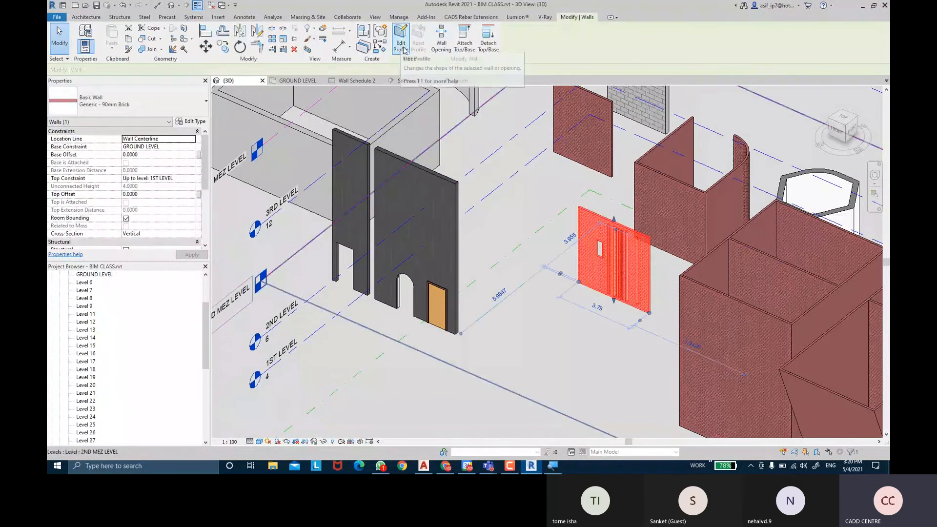
{"action": "key", "text": "Escape"}
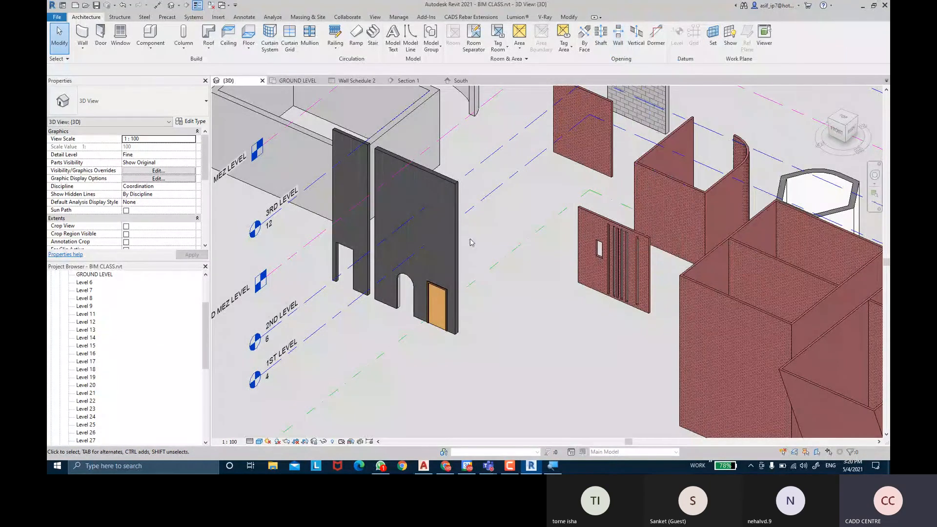
Step: Open the GROUND LEVEL plan and examine the symbols of the rectangular opening and the single flush door with its flip controls
{"action": "left_click", "coordinate": [298, 81]}
{"action": "scroll", "coordinate": [482, 249], "scroll_direction": "up", "scroll_amount": 1}
{"action": "left_click", "coordinate": [435, 238]}
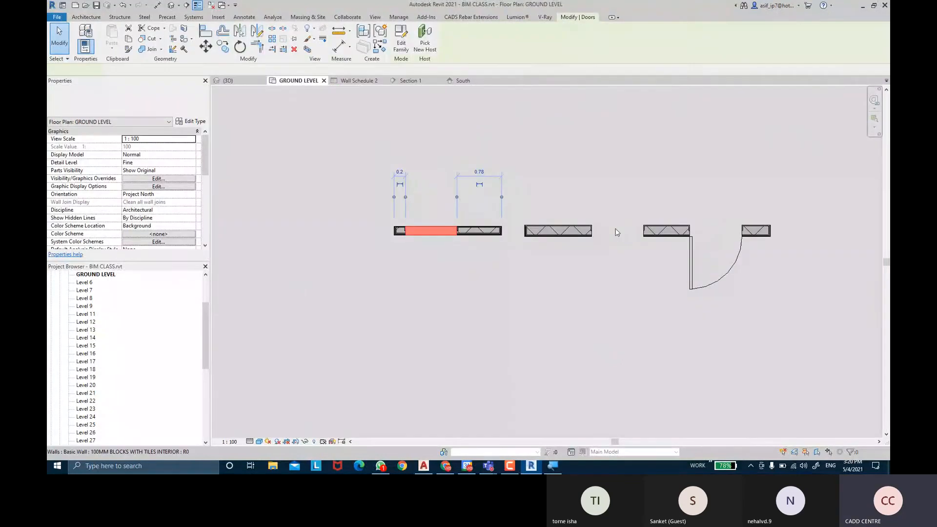
{"action": "key", "text": "Escape"}
{"action": "left_click", "coordinate": [693, 269]}
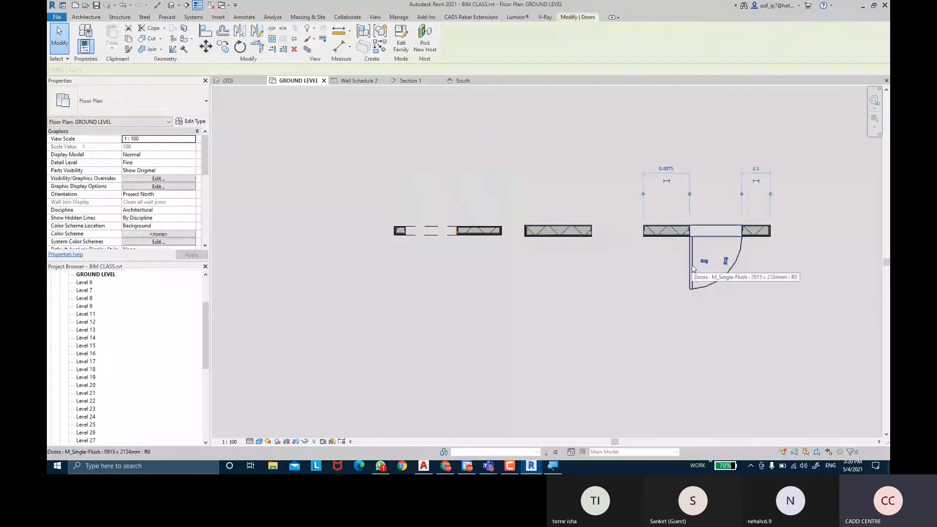
{"action": "scroll", "coordinate": [740, 265], "scroll_direction": "up", "scroll_amount": 1}
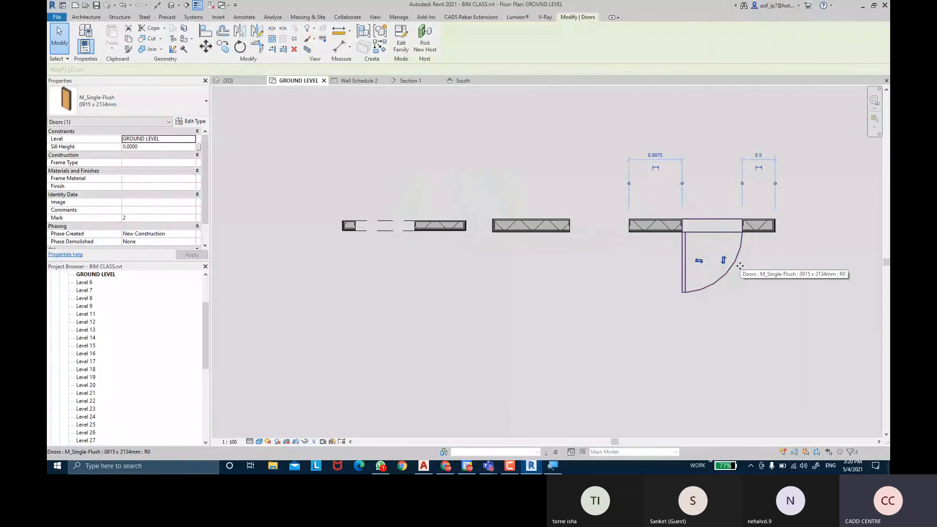
{"action": "middle_click_drag", "start_coordinate": [663, 274], "coordinate": [552, 284]}
{"action": "scroll", "coordinate": [566, 277], "scroll_direction": "up", "scroll_amount": 2}
{"action": "left_click", "coordinate": [606, 273]}
{"action": "left_click", "coordinate": [606, 272]}
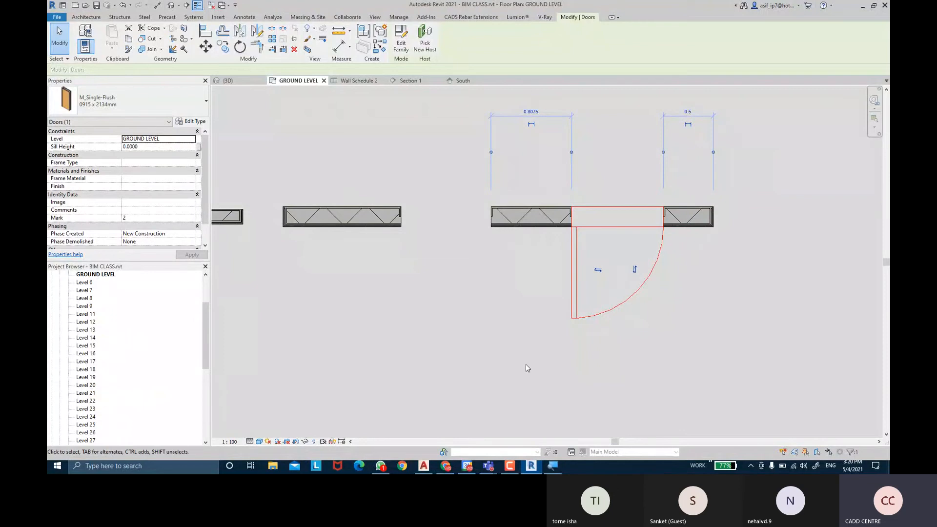
{"action": "mouse_move", "coordinate": [490, 468]}
{"action": "left_click", "coordinate": [484, 418]}
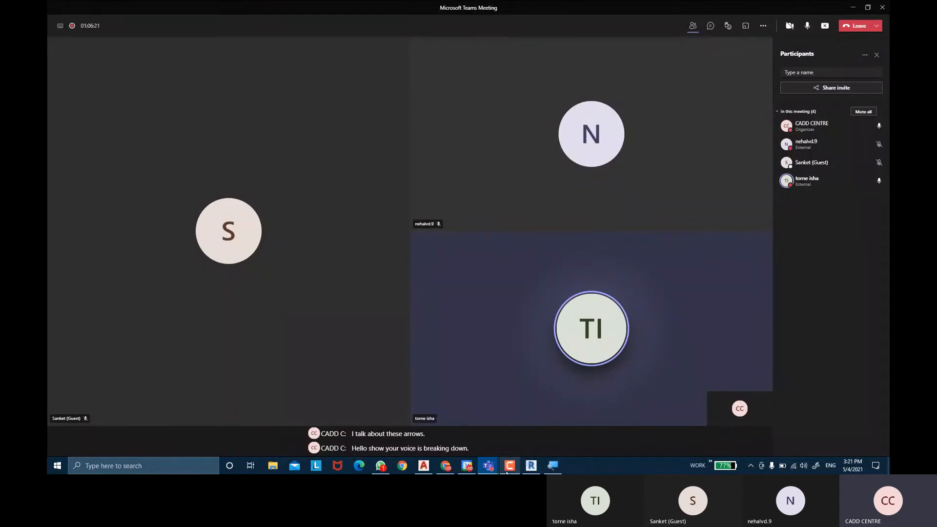
{"action": "mouse_move", "coordinate": [530, 464]}
{"action": "left_click", "coordinate": [531, 429]}
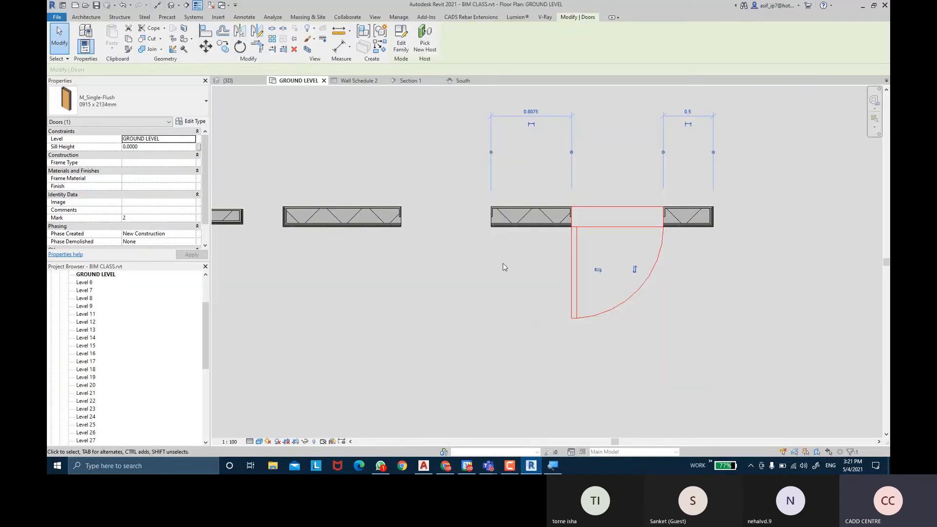
Step: Compare the openings in plan and in the 3D view, and review the types available for the arched opening
{"action": "middle_click_drag", "start_coordinate": [418, 267], "coordinate": [462, 267]}
{"action": "left_click", "coordinate": [382, 315]}
{"action": "scroll", "coordinate": [383, 315], "scroll_direction": "down", "scroll_amount": 1}
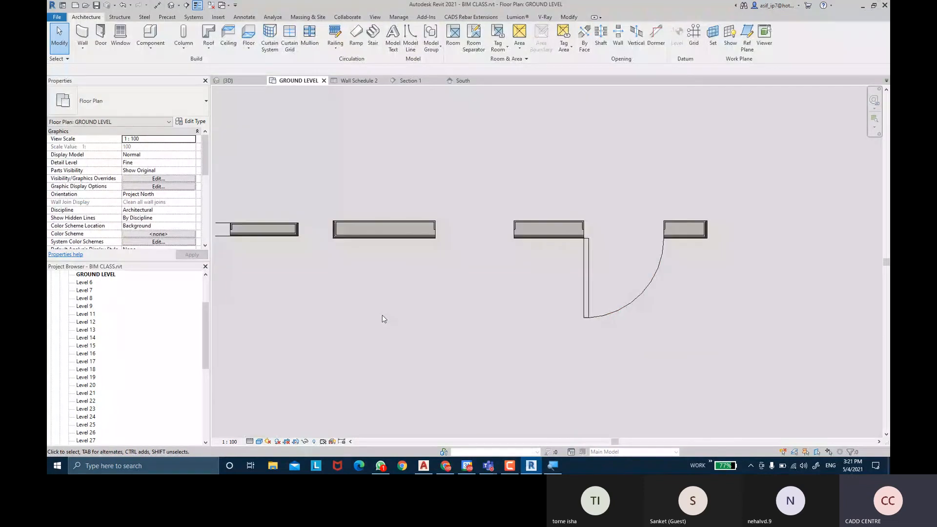
{"action": "middle_click_drag", "start_coordinate": [384, 320], "coordinate": [495, 322]}
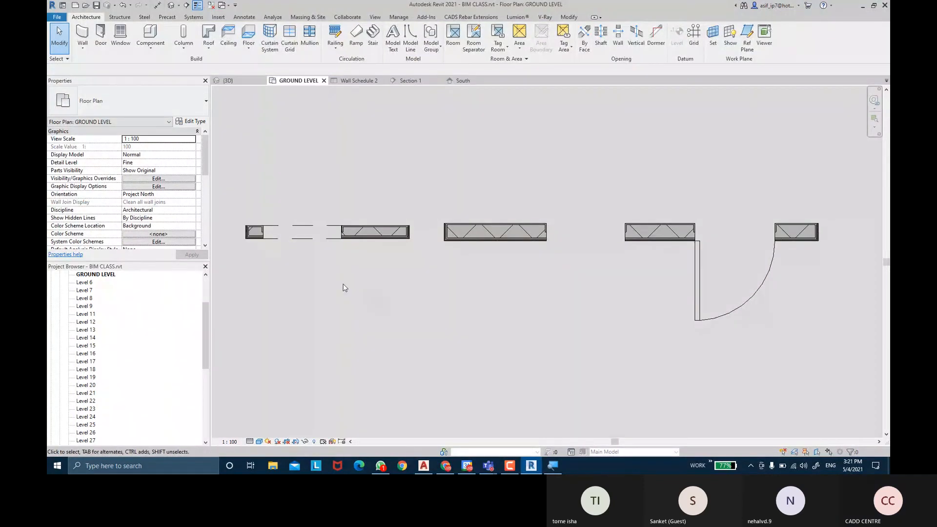
{"action": "left_click", "coordinate": [227, 80]}
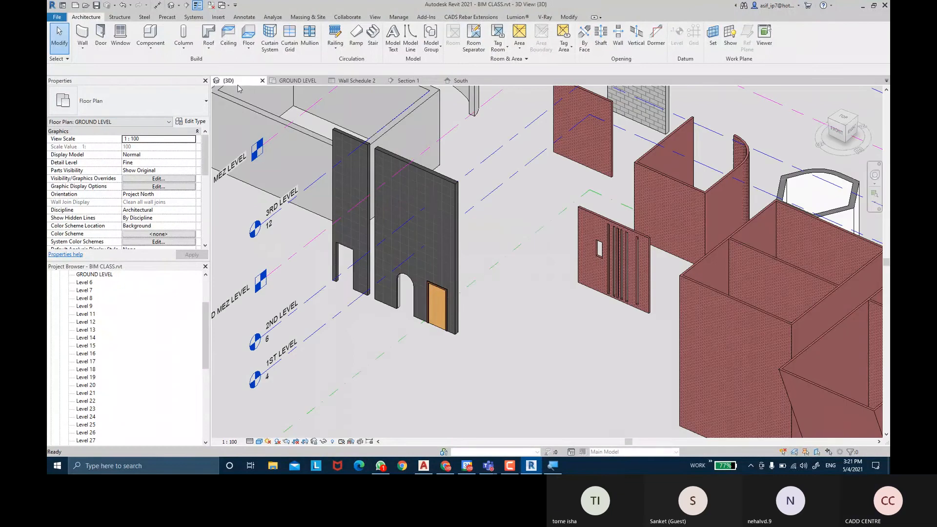
{"action": "left_click", "coordinate": [409, 308]}
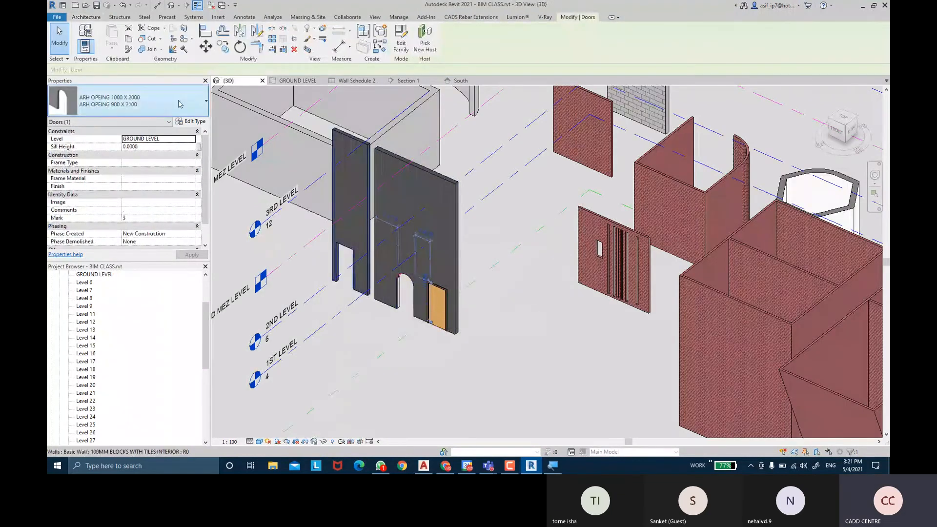
{"action": "left_click", "coordinate": [165, 108]}
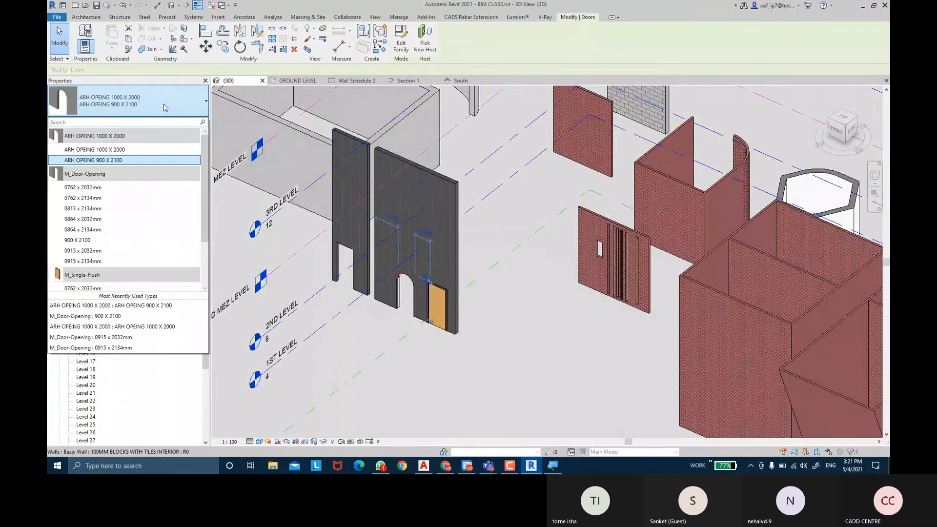
{"action": "key", "text": "Escape"}
{"action": "key", "text": "Escape"}
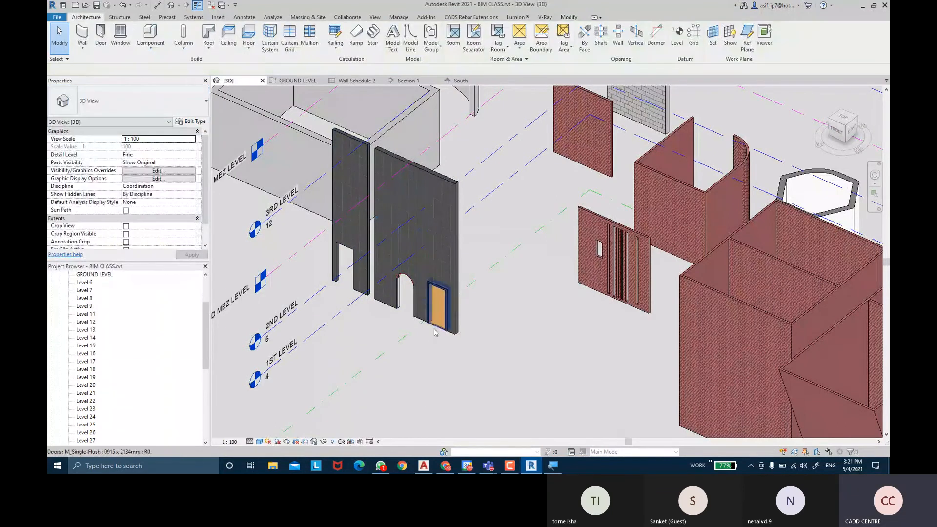
Step: Flip the single flush door's hinge side in the GROUND LEVEL plan
{"action": "left_click", "coordinate": [297, 81]}
{"action": "left_click", "coordinate": [710, 286]}
{"action": "middle_click_drag", "start_coordinate": [822, 305], "coordinate": [712, 299]}
{"action": "scroll", "coordinate": [711, 299], "scroll_direction": "up", "scroll_amount": 1}
{"action": "scroll", "coordinate": [596, 268], "scroll_direction": "up", "scroll_amount": 2}
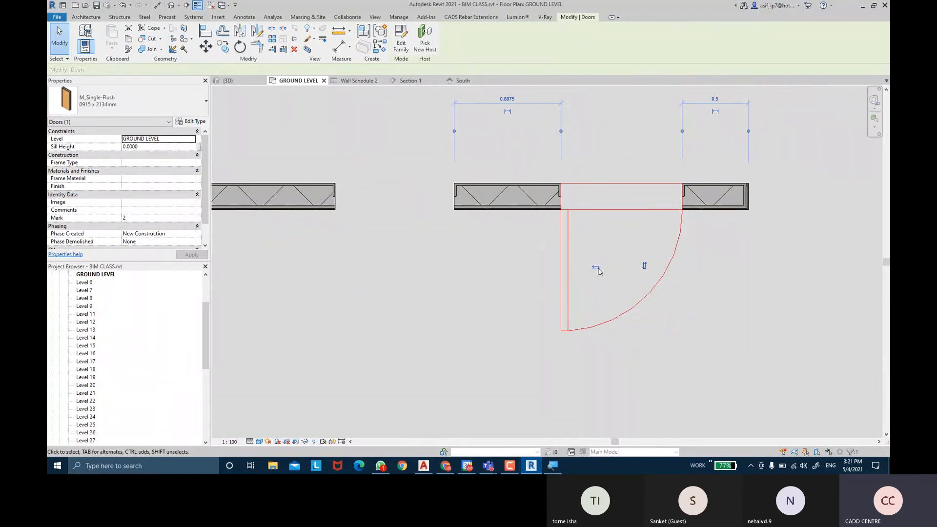
{"action": "left_click", "coordinate": [597, 269]}
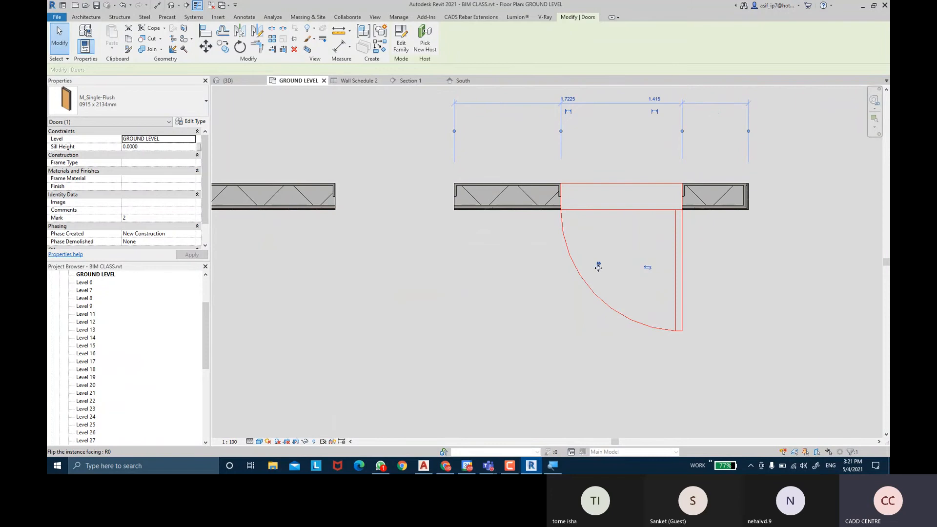
Step: Flip the flush door's facing across the wall and back, toggling its hinge side twice along the way, and deselect it
{"action": "left_click", "coordinate": [599, 267]}
{"action": "middle_click_drag", "start_coordinate": [611, 244], "coordinate": [605, 310]}
{"action": "left_click", "coordinate": [587, 190]}
{"action": "left_click", "coordinate": [592, 326]}
{"action": "left_click", "coordinate": [637, 188]}
{"action": "left_click", "coordinate": [636, 188]}
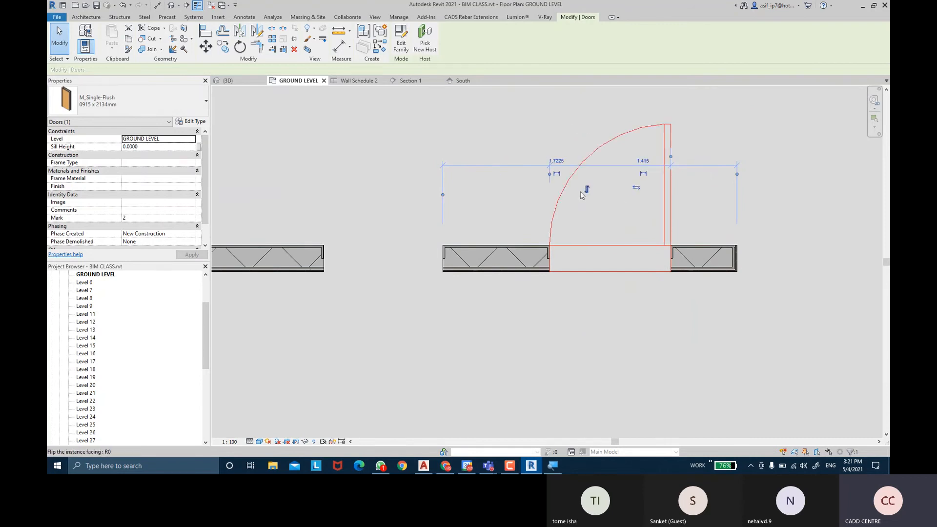
{"action": "left_click", "coordinate": [588, 190]}
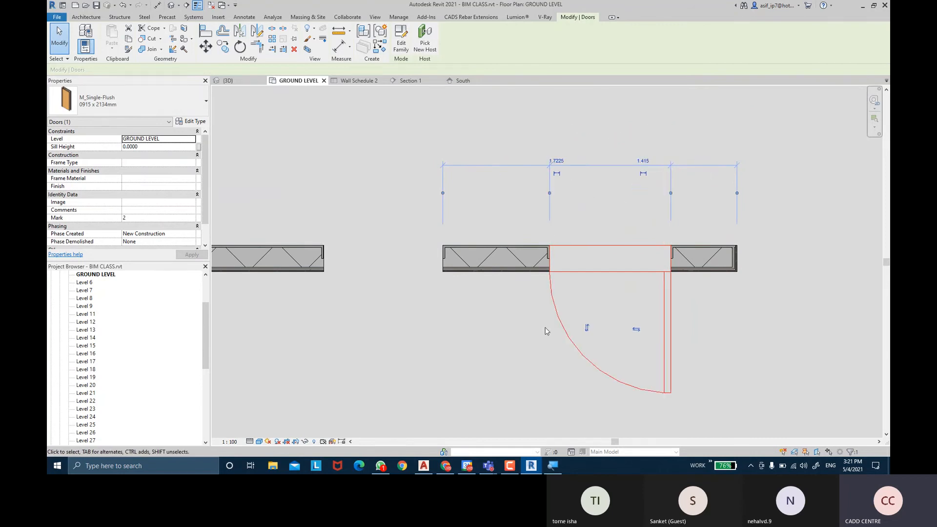
{"action": "left_click", "coordinate": [488, 380]}
Step: Examine the flush door, the openings and the surrounding walls in the GROUND LEVEL plan
{"action": "middle_click_drag", "start_coordinate": [489, 380], "coordinate": [501, 375]}
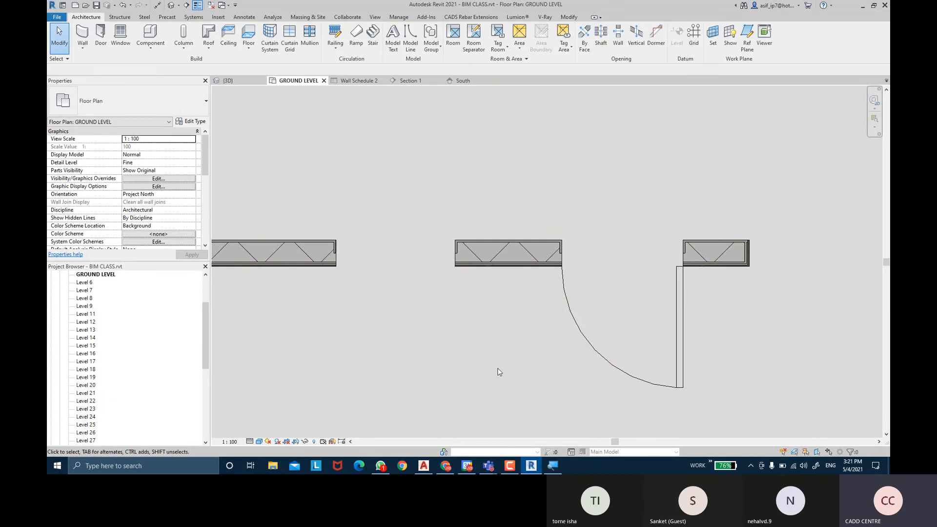
{"action": "scroll", "coordinate": [499, 372], "scroll_direction": "down", "scroll_amount": 1}
{"action": "left_click", "coordinate": [560, 345]}
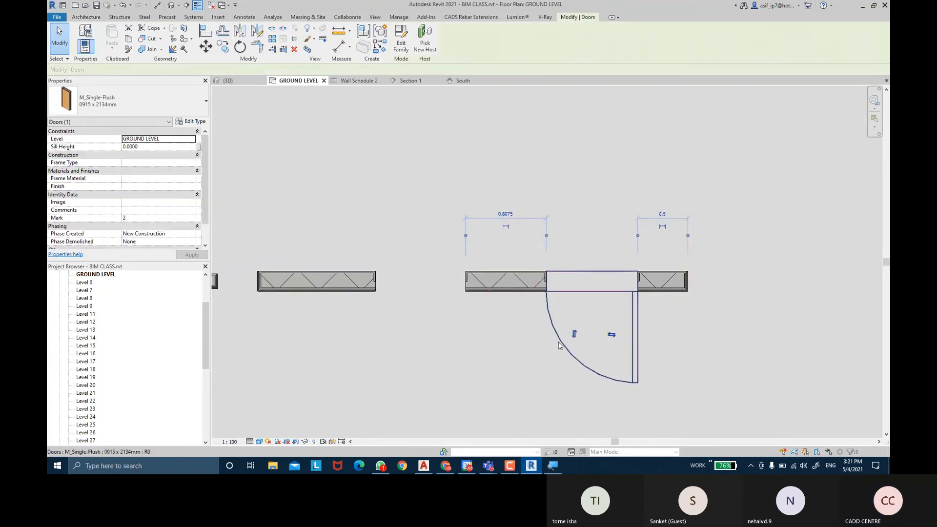
{"action": "middle_click_drag", "start_coordinate": [475, 338], "coordinate": [500, 338]}
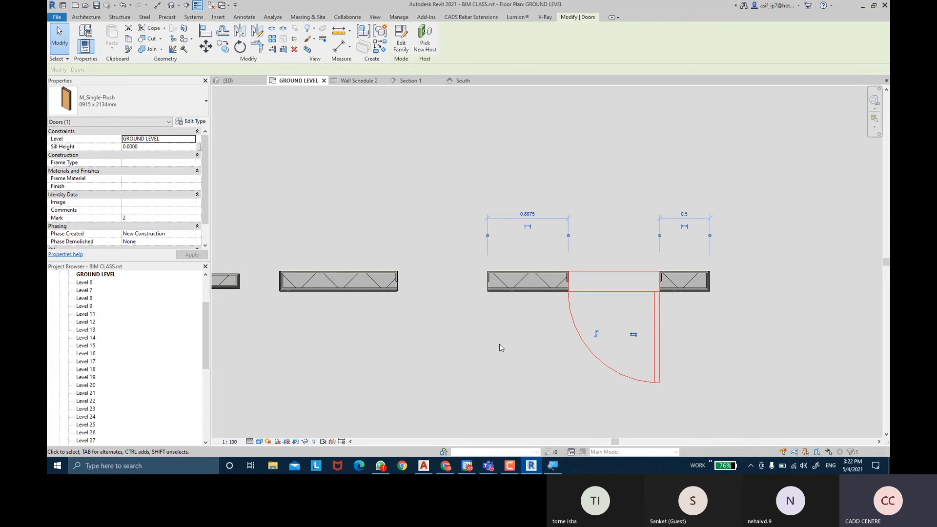
{"action": "scroll", "coordinate": [500, 344], "scroll_direction": "down", "scroll_amount": 1}
{"action": "left_click", "coordinate": [443, 361]}
{"action": "middle_click_drag", "start_coordinate": [420, 356], "coordinate": [578, 335]}
{"action": "scroll", "coordinate": [552, 345], "scroll_direction": "down", "scroll_amount": 1}
{"action": "scroll", "coordinate": [565, 337], "scroll_direction": "down", "scroll_amount": 1}
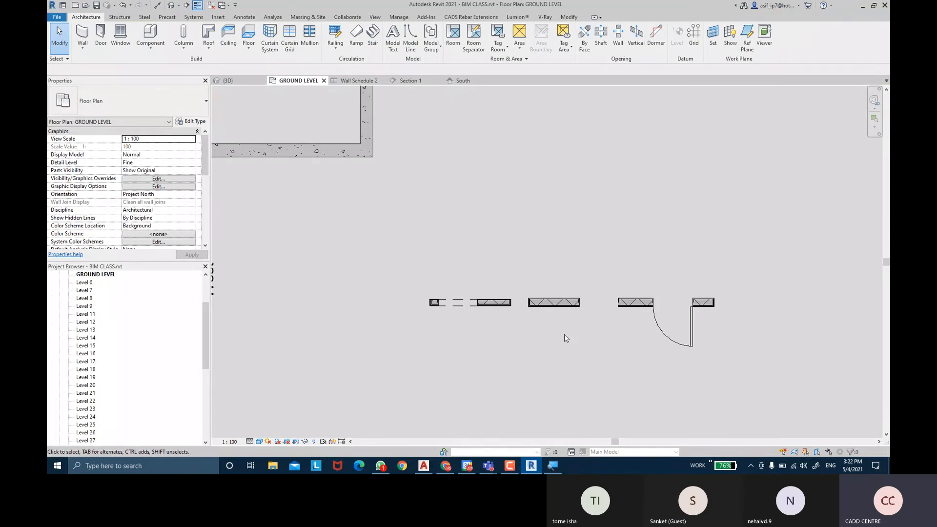
{"action": "scroll", "coordinate": [671, 225], "scroll_direction": "down", "scroll_amount": 2}
{"action": "mouse_move", "coordinate": [616, 247]}
{"action": "middle_mouse_down"}
{"action": "mouse_move", "coordinate": [630, 222]}
{"action": "mouse_move", "coordinate": [641, 221]}
{"action": "middle_mouse_up"}
{"action": "middle_click_drag", "start_coordinate": [523, 141], "coordinate": [566, 263]}
{"action": "scroll", "coordinate": [566, 264], "scroll_direction": "down", "scroll_amount": 3}
{"action": "middle_click_drag", "start_coordinate": [610, 298], "coordinate": [564, 236]}
{"action": "scroll", "coordinate": [631, 285], "scroll_direction": "up", "scroll_amount": 2}
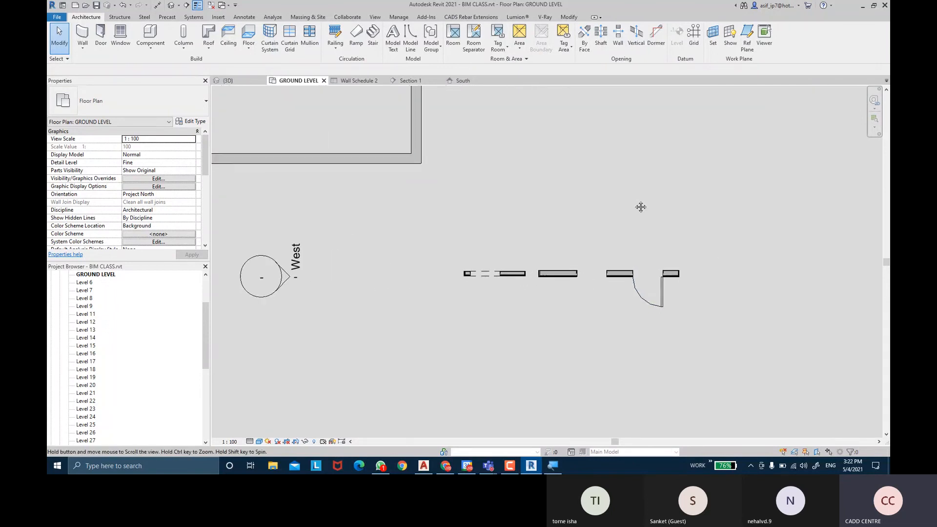
{"action": "middle_click_drag", "start_coordinate": [549, 169], "coordinate": [631, 212]}
{"action": "mouse_move", "coordinate": [603, 184]}
{"action": "middle_mouse_down"}
{"action": "mouse_move", "coordinate": [622, 238]}
{"action": "mouse_move", "coordinate": [604, 230]}
{"action": "middle_mouse_up"}
{"action": "scroll", "coordinate": [622, 239], "scroll_direction": "down", "scroll_amount": 1}
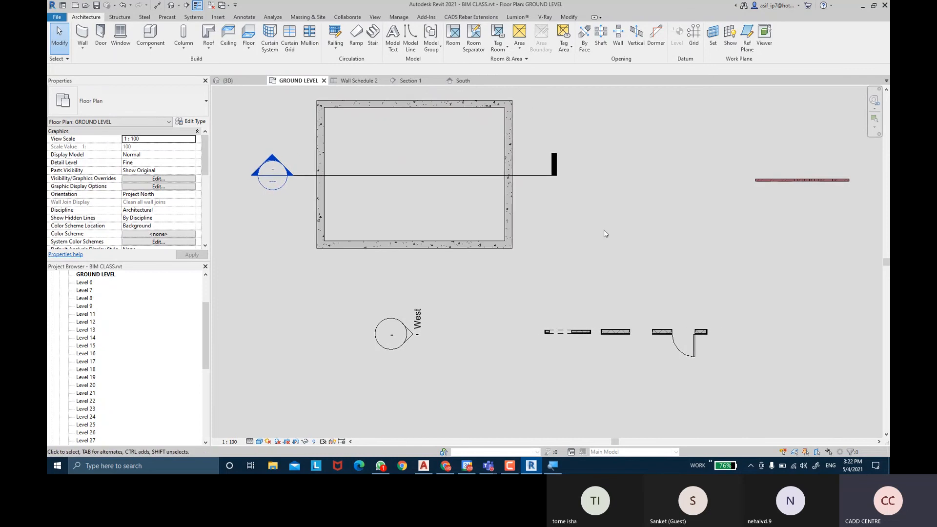
Step: Switch to the AutoCAD drawing WALLS DETAILS IN REVIT.dwg and examine the layer callouts of the white-painted 230MM BLOCKS wall
{"action": "middle_click_drag", "start_coordinate": [494, 281], "coordinate": [526, 250]}
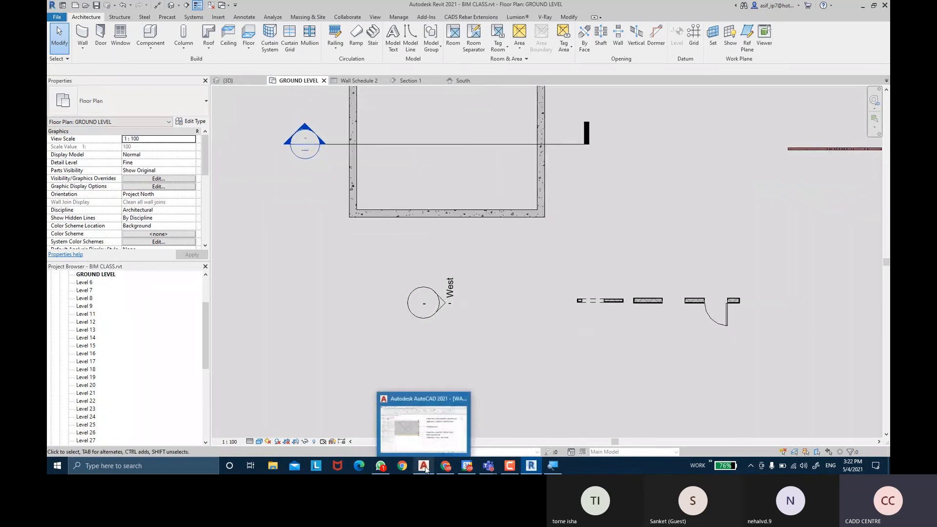
{"action": "left_click", "coordinate": [424, 467]}
{"action": "scroll", "coordinate": [426, 330], "scroll_direction": "down", "scroll_amount": 6}
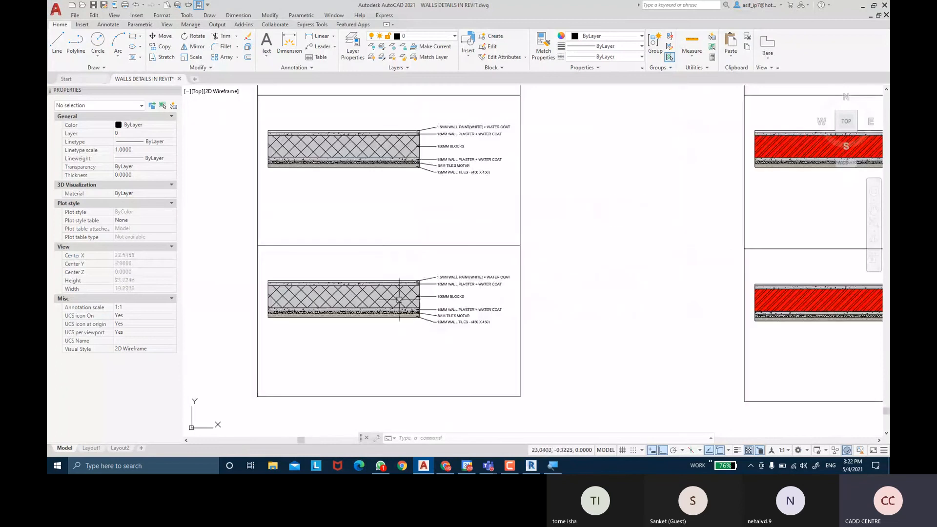
{"action": "mouse_move", "coordinate": [404, 167]}
{"action": "middle_mouse_down"}
{"action": "mouse_move", "coordinate": [439, 236]}
{"action": "mouse_move", "coordinate": [715, 234]}
{"action": "middle_mouse_up"}
{"action": "scroll", "coordinate": [603, 203], "scroll_direction": "down", "scroll_amount": 5}
{"action": "mouse_move", "coordinate": [615, 195]}
{"action": "middle_mouse_down"}
{"action": "mouse_move", "coordinate": [423, 239]}
{"action": "mouse_move", "coordinate": [449, 285]}
{"action": "middle_mouse_up"}
{"action": "scroll", "coordinate": [636, 223], "scroll_direction": "up", "scroll_amount": 2}
{"action": "scroll", "coordinate": [420, 223], "scroll_direction": "up", "scroll_amount": 2}
{"action": "scroll", "coordinate": [330, 131], "scroll_direction": "up", "scroll_amount": 5}
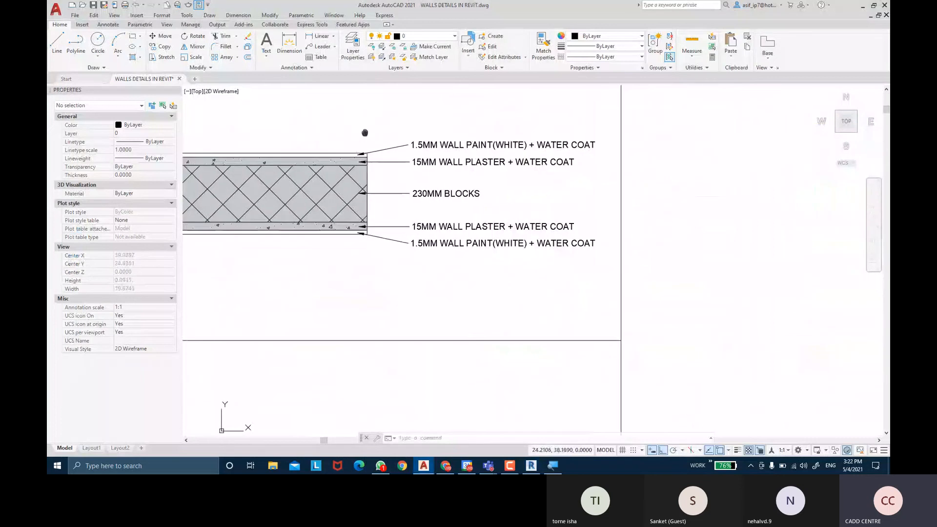
Step: Examine the remaining white-painted block wall details down the column, and move across the red-hatched walls to the yellow-painted ones
{"action": "middle_click_drag", "start_coordinate": [366, 142], "coordinate": [509, 125]}
{"action": "scroll", "coordinate": [488, 196], "scroll_direction": "down", "scroll_amount": 3}
{"action": "middle_click_drag", "start_coordinate": [477, 224], "coordinate": [489, 166]}
{"action": "middle_click_drag", "start_coordinate": [489, 284], "coordinate": [498, 195]}
{"action": "middle_click_drag", "start_coordinate": [481, 337], "coordinate": [484, 214]}
{"action": "middle_click_drag", "start_coordinate": [470, 354], "coordinate": [473, 225]}
{"action": "middle_click_drag", "start_coordinate": [496, 389], "coordinate": [487, 314]}
{"action": "middle_click_drag", "start_coordinate": [646, 308], "coordinate": [406, 308]}
{"action": "middle_click_drag", "start_coordinate": [665, 255], "coordinate": [494, 256]}
{"action": "middle_click_drag", "start_coordinate": [722, 182], "coordinate": [503, 256]}
{"action": "mouse_move", "coordinate": [692, 203]}
{"action": "middle_mouse_down"}
{"action": "mouse_move", "coordinate": [691, 270]}
{"action": "mouse_move", "coordinate": [692, 143]}
{"action": "mouse_move", "coordinate": [357, 215]}
{"action": "mouse_move", "coordinate": [405, 289]}
{"action": "middle_mouse_up"}
{"action": "middle_click_drag", "start_coordinate": [560, 185], "coordinate": [465, 166]}
{"action": "middle_click_drag", "start_coordinate": [597, 256], "coordinate": [586, 327]}
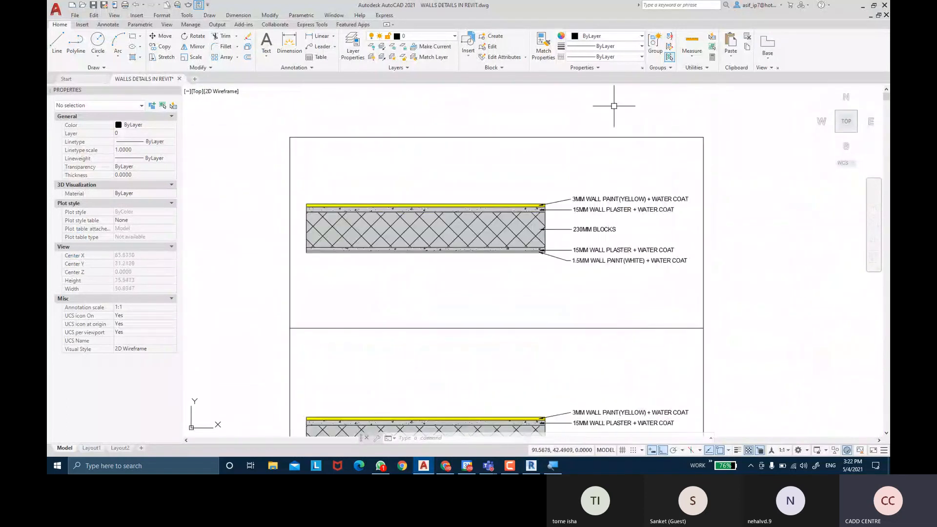
Step: Examine the layer callouts of the yellow-painted block walls and the neighbouring column of yellow-painted red-hatched walls
{"action": "scroll", "coordinate": [626, 195], "scroll_direction": "up", "scroll_amount": 2}
{"action": "middle_click_drag", "start_coordinate": [629, 225], "coordinate": [641, 193]}
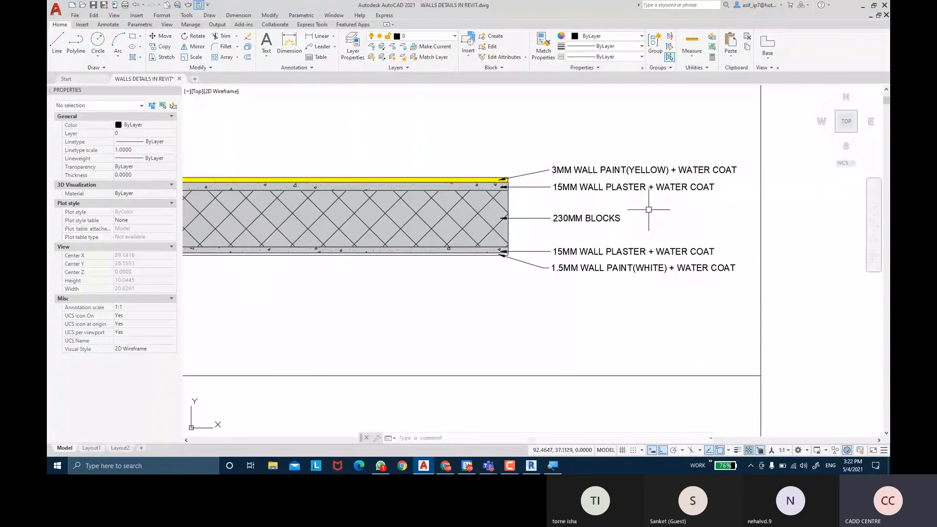
{"action": "scroll", "coordinate": [645, 209], "scroll_direction": "down", "scroll_amount": 2}
{"action": "middle_click_drag", "start_coordinate": [610, 289], "coordinate": [586, 225]}
{"action": "middle_click_drag", "start_coordinate": [595, 309], "coordinate": [580, 221]}
{"action": "mouse_move", "coordinate": [614, 307]}
{"action": "middle_mouse_down"}
{"action": "mouse_move", "coordinate": [632, 151]}
{"action": "mouse_move", "coordinate": [584, 164]}
{"action": "middle_mouse_up"}
{"action": "middle_click_drag", "start_coordinate": [550, 318], "coordinate": [558, 200]}
{"action": "middle_click_drag", "start_coordinate": [644, 225], "coordinate": [562, 207]}
{"action": "scroll", "coordinate": [563, 207], "scroll_direction": "down", "scroll_amount": 2}
{"action": "middle_click_drag", "start_coordinate": [517, 331], "coordinate": [504, 256]}
{"action": "middle_click_drag", "start_coordinate": [615, 344], "coordinate": [460, 323]}
{"action": "middle_click_drag", "start_coordinate": [709, 232], "coordinate": [608, 302]}
Step: Review all four columns of wall details together in one overview of the drawing
{"action": "scroll", "coordinate": [609, 298], "scroll_direction": "down", "scroll_amount": 3}
{"action": "middle_click_drag", "start_coordinate": [532, 290], "coordinate": [504, 313]}
{"action": "mouse_move", "coordinate": [456, 293]}
{"action": "middle_mouse_down"}
{"action": "mouse_move", "coordinate": [661, 268]}
{"action": "mouse_move", "coordinate": [356, 272]}
{"action": "middle_mouse_up"}
{"action": "middle_click_drag", "start_coordinate": [413, 210], "coordinate": [712, 201]}
{"action": "middle_click_drag", "start_coordinate": [640, 208], "coordinate": [670, 229]}
{"action": "middle_click_drag", "start_coordinate": [492, 203], "coordinate": [520, 202]}
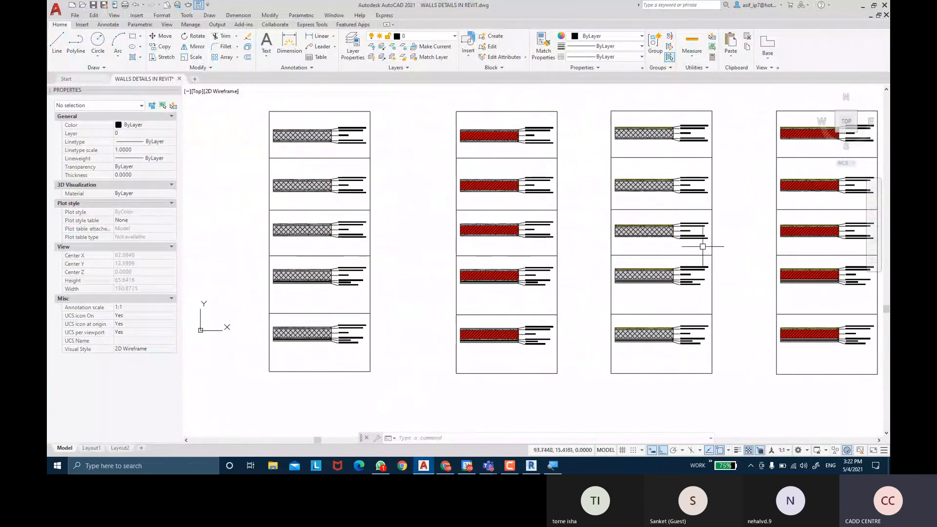
{"action": "middle_click_drag", "start_coordinate": [730, 241], "coordinate": [666, 245]}
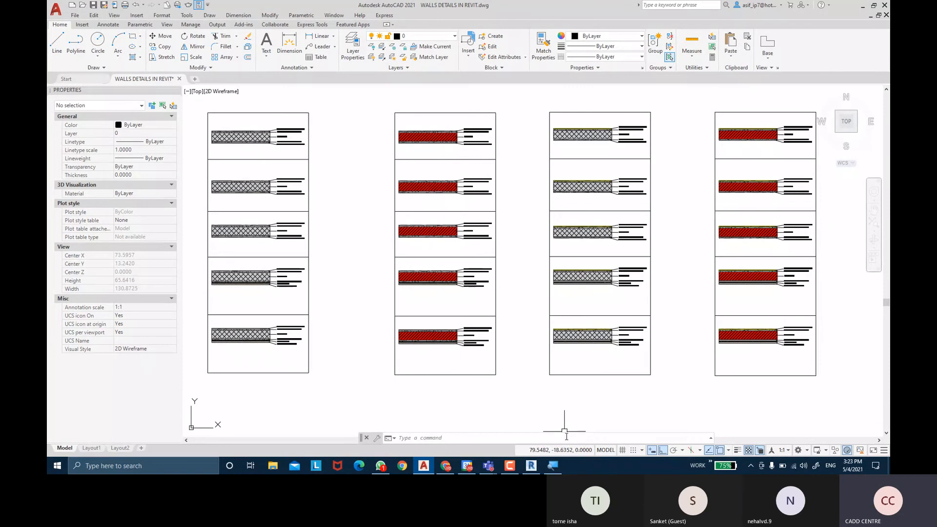
Step: Switch to the Microsoft Teams meeting window and stop sharing the screen
{"action": "mouse_move", "coordinate": [488, 466]}
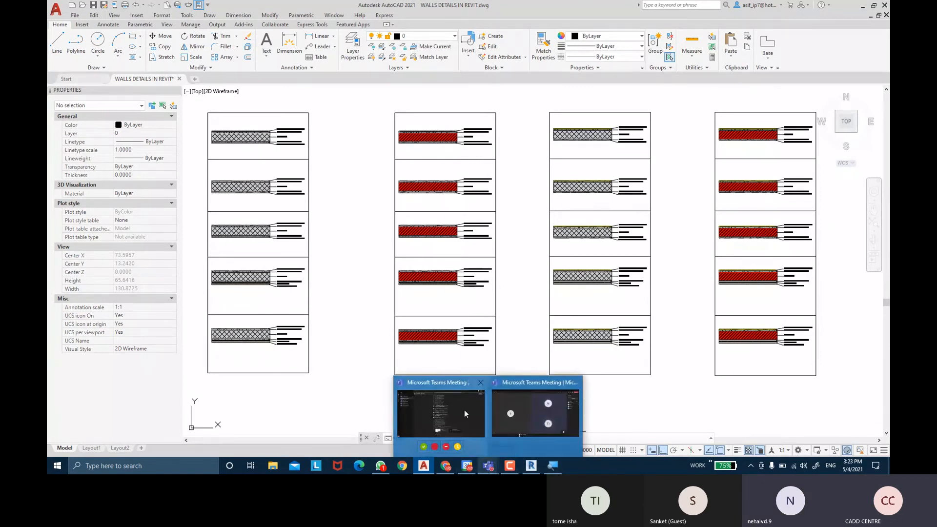
{"action": "left_click", "coordinate": [514, 417]}
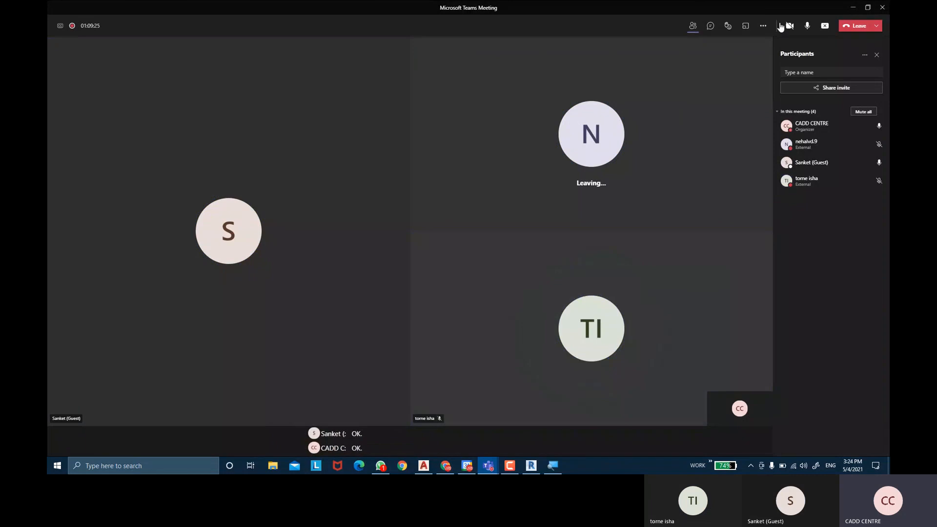
{"action": "left_click", "coordinate": [826, 26]}
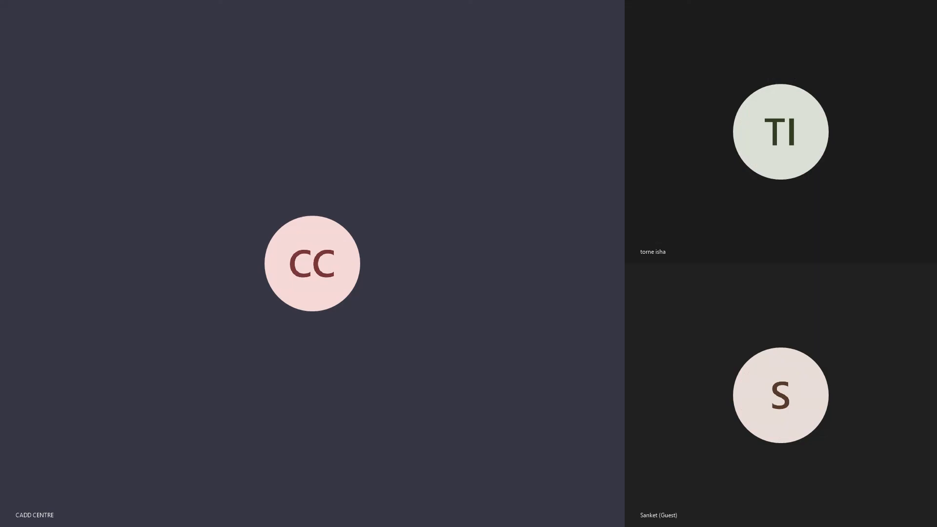